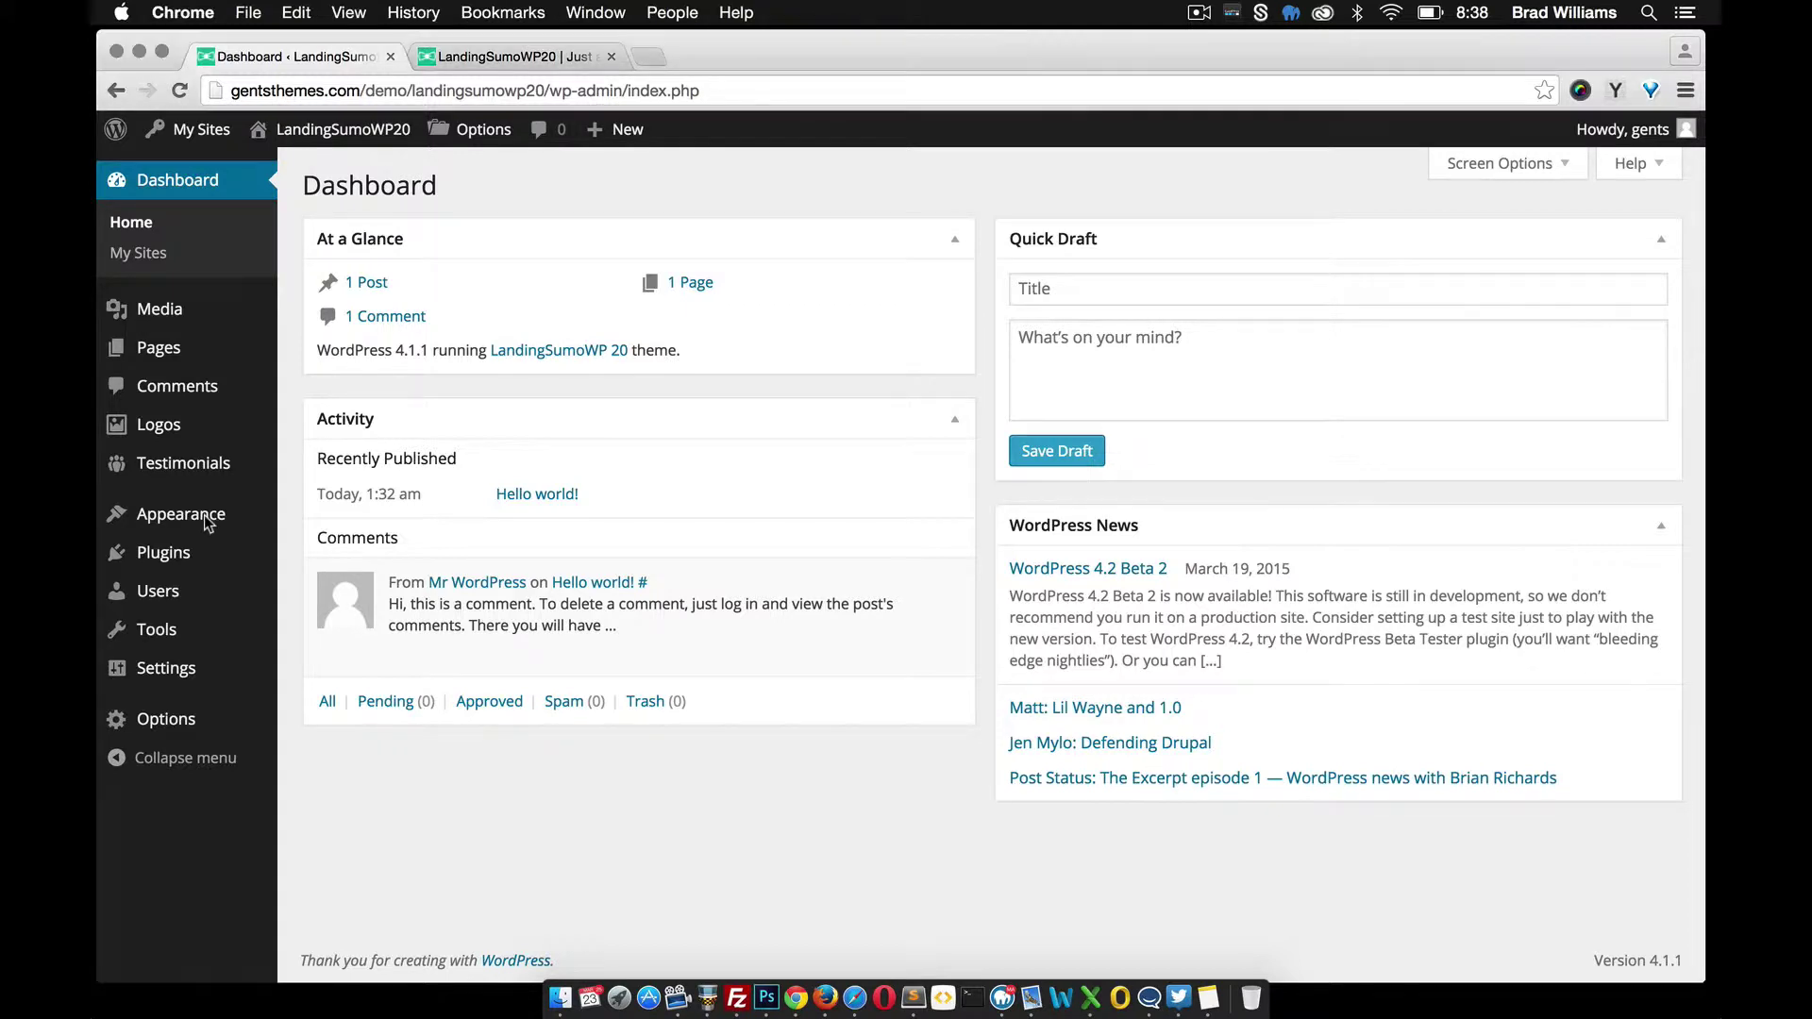
Open the installed themes list, with LandingSumoWP 20 active, and look over the live site
{"action": "mouse_move", "coordinate": [203, 514]}
{"action": "left_click", "coordinate": [319, 518]}
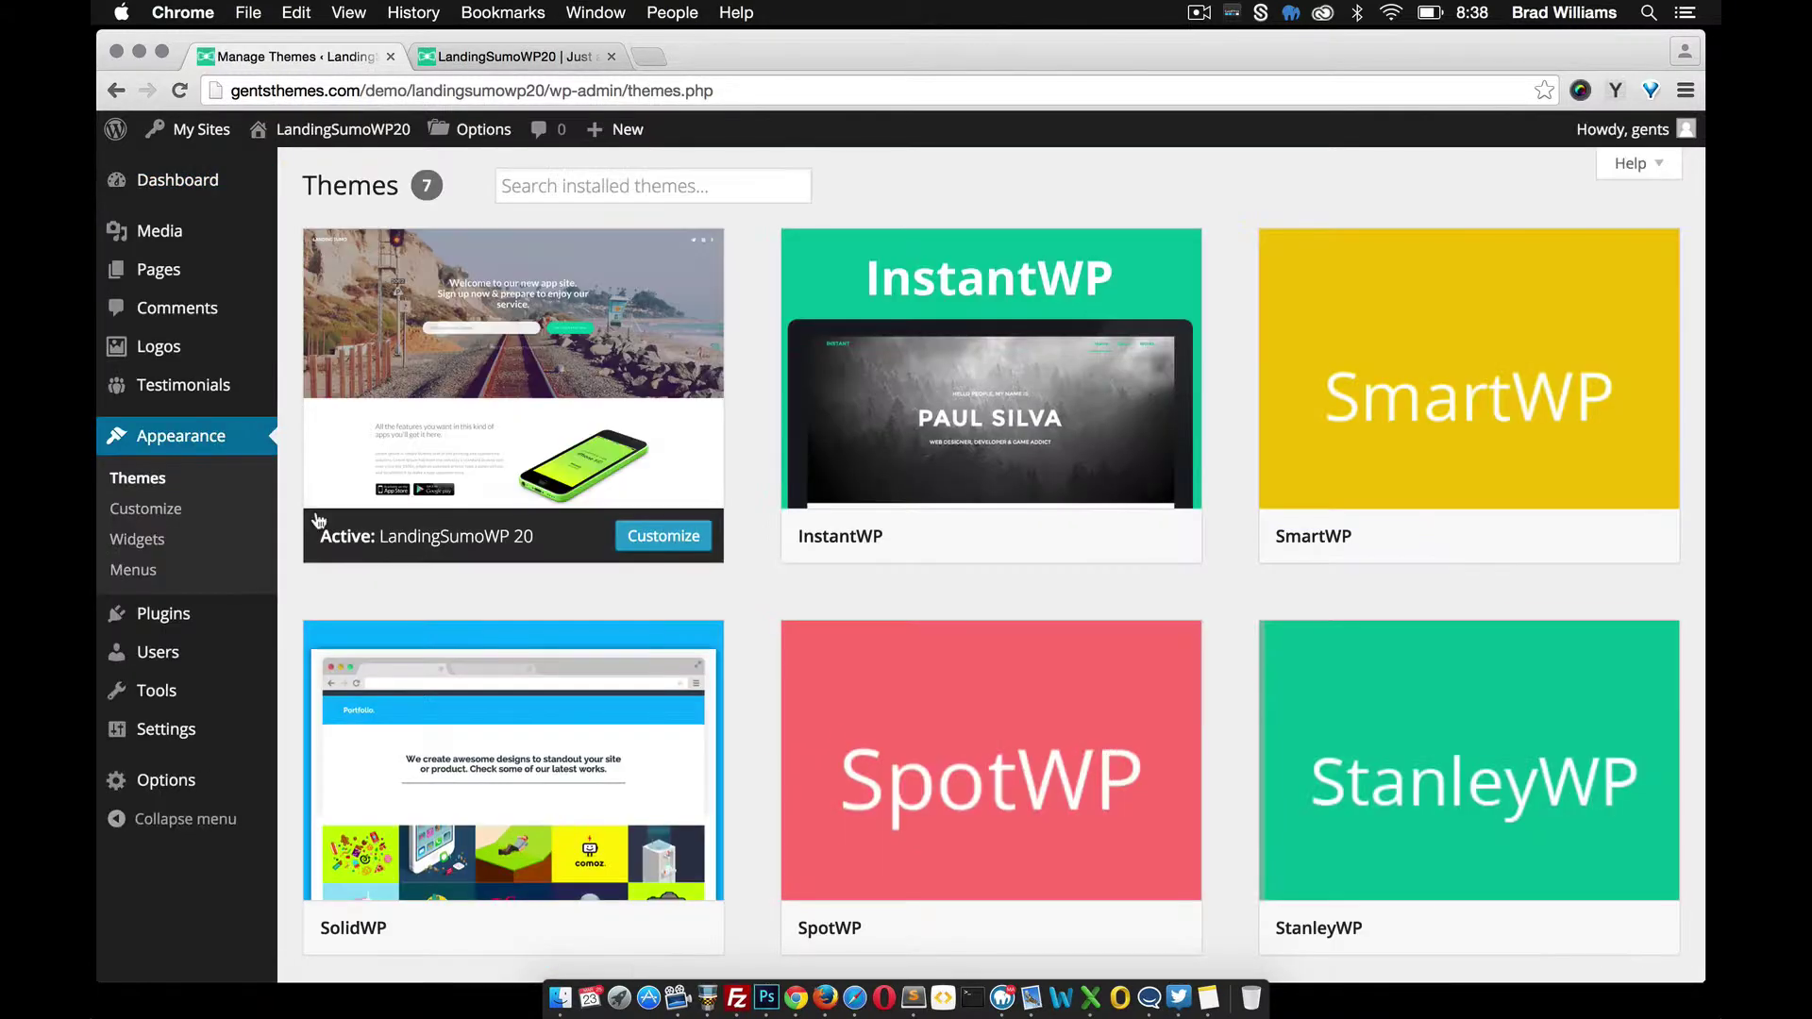
{"action": "mouse_move", "coordinate": [552, 408]}
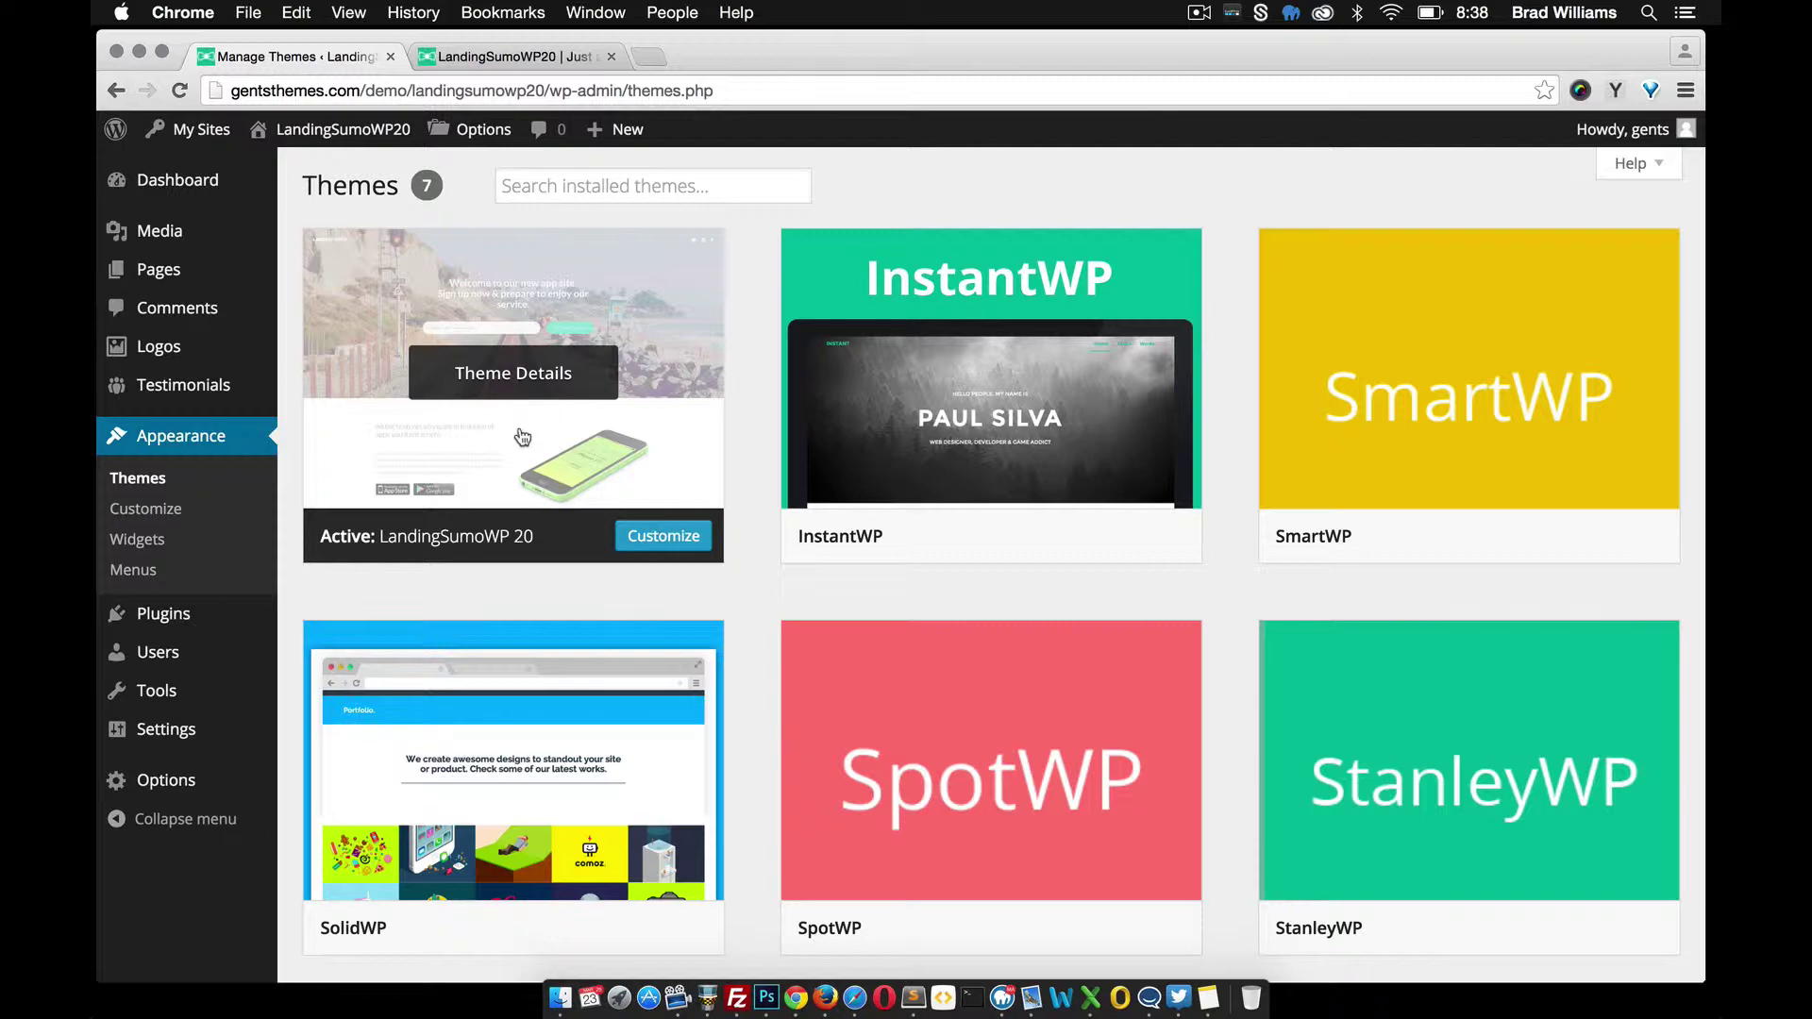
{"action": "left_click", "coordinate": [499, 55]}
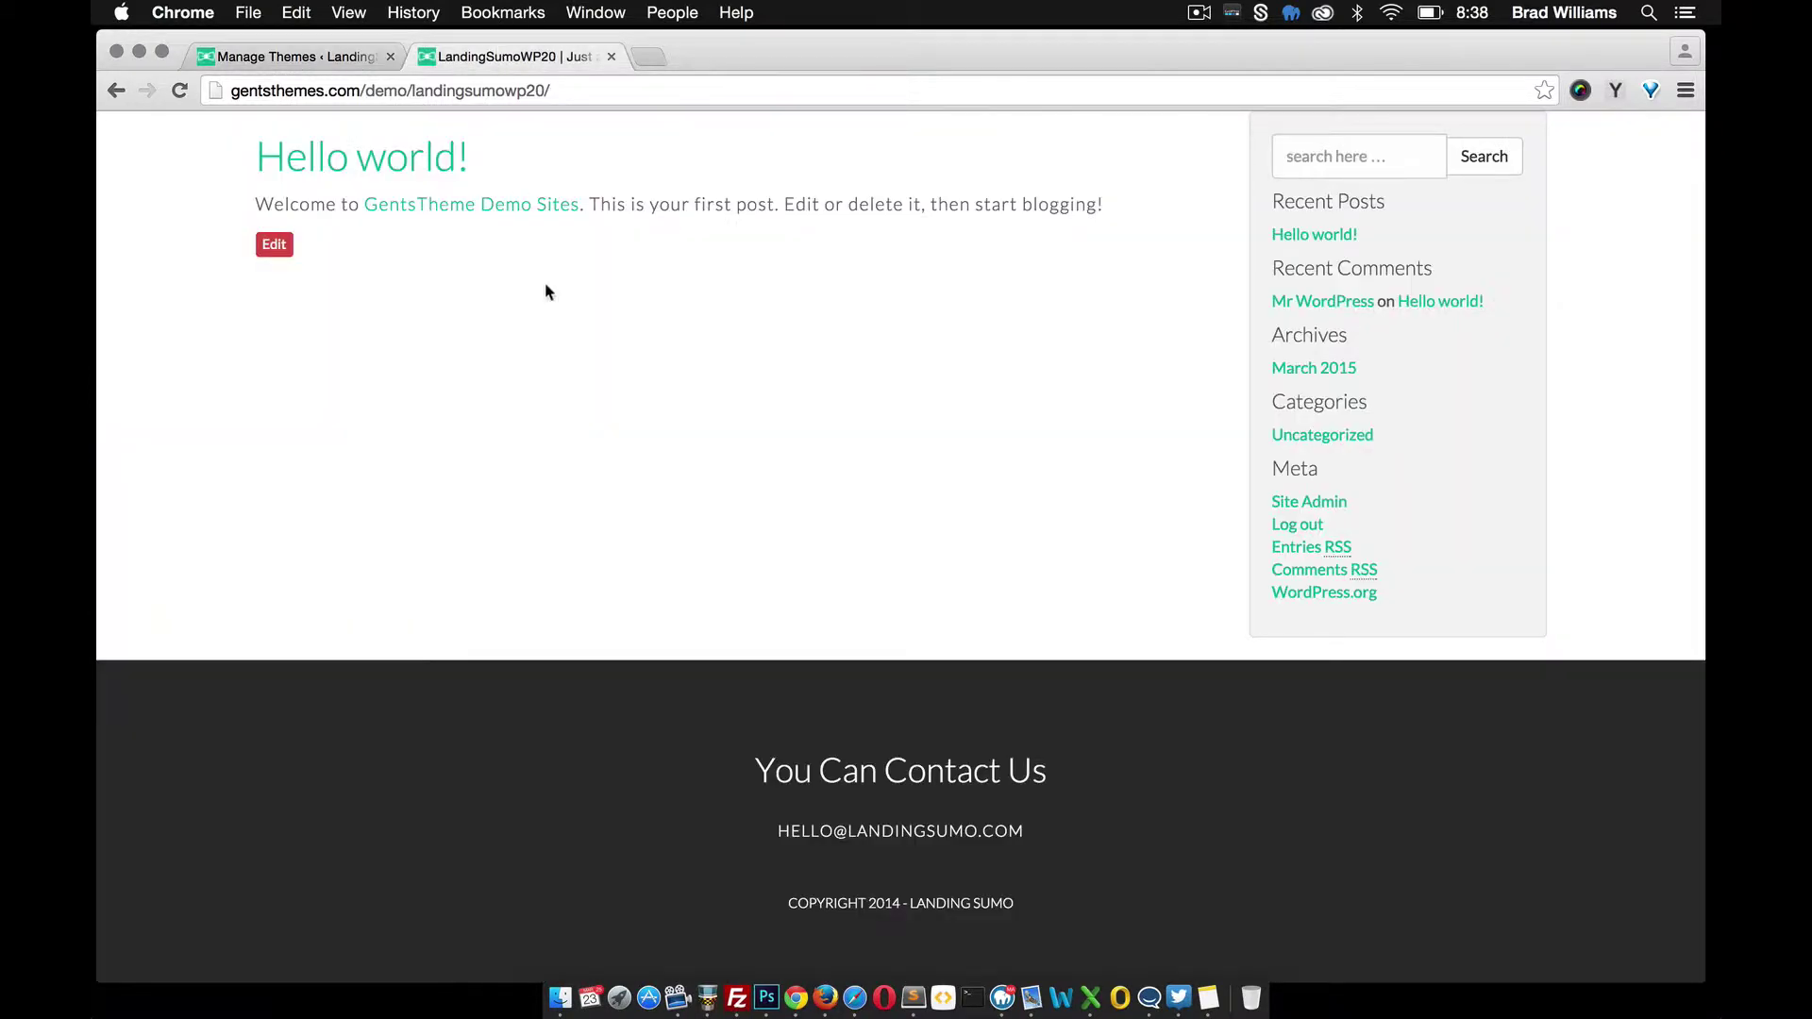
{"action": "scroll", "coordinate": [766, 322], "scroll_direction": "down", "scroll_amount": 1}
Create a page titled 'Homepage', assign it the Homepage template, and publish it
{"action": "left_click", "coordinate": [287, 56]}
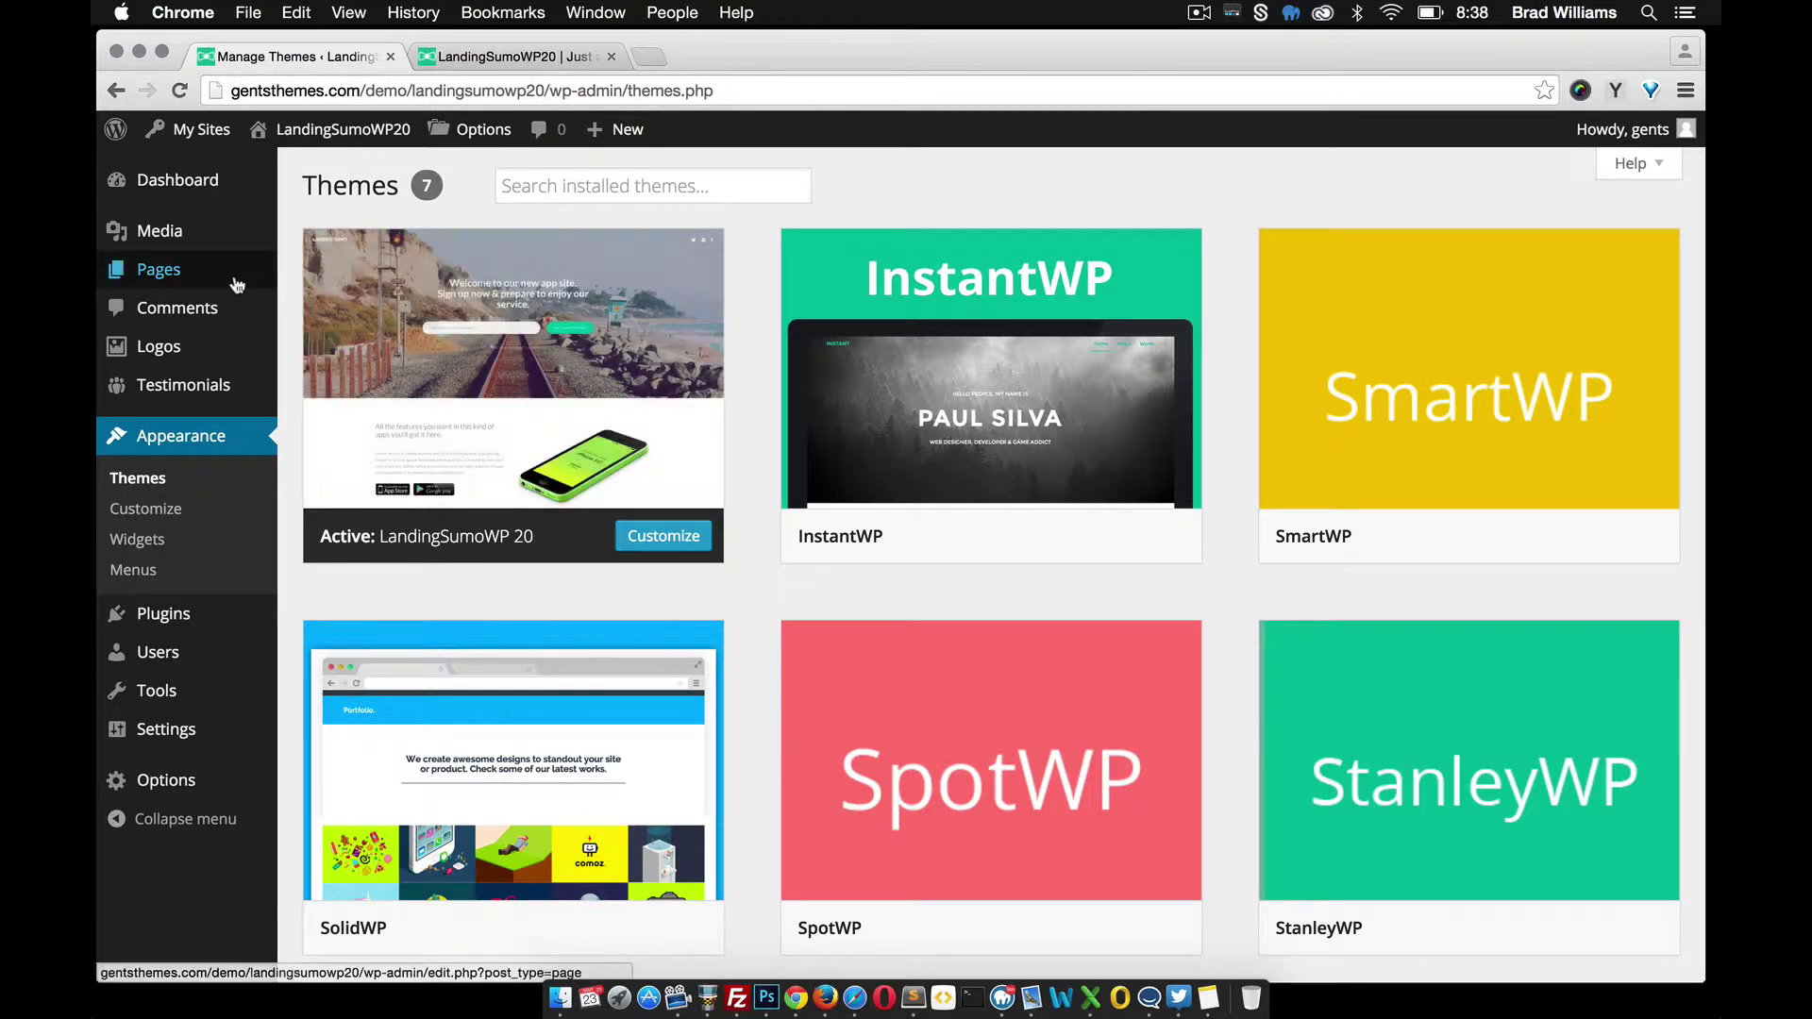
{"action": "mouse_move", "coordinate": [240, 276]}
{"action": "left_click", "coordinate": [332, 302]}
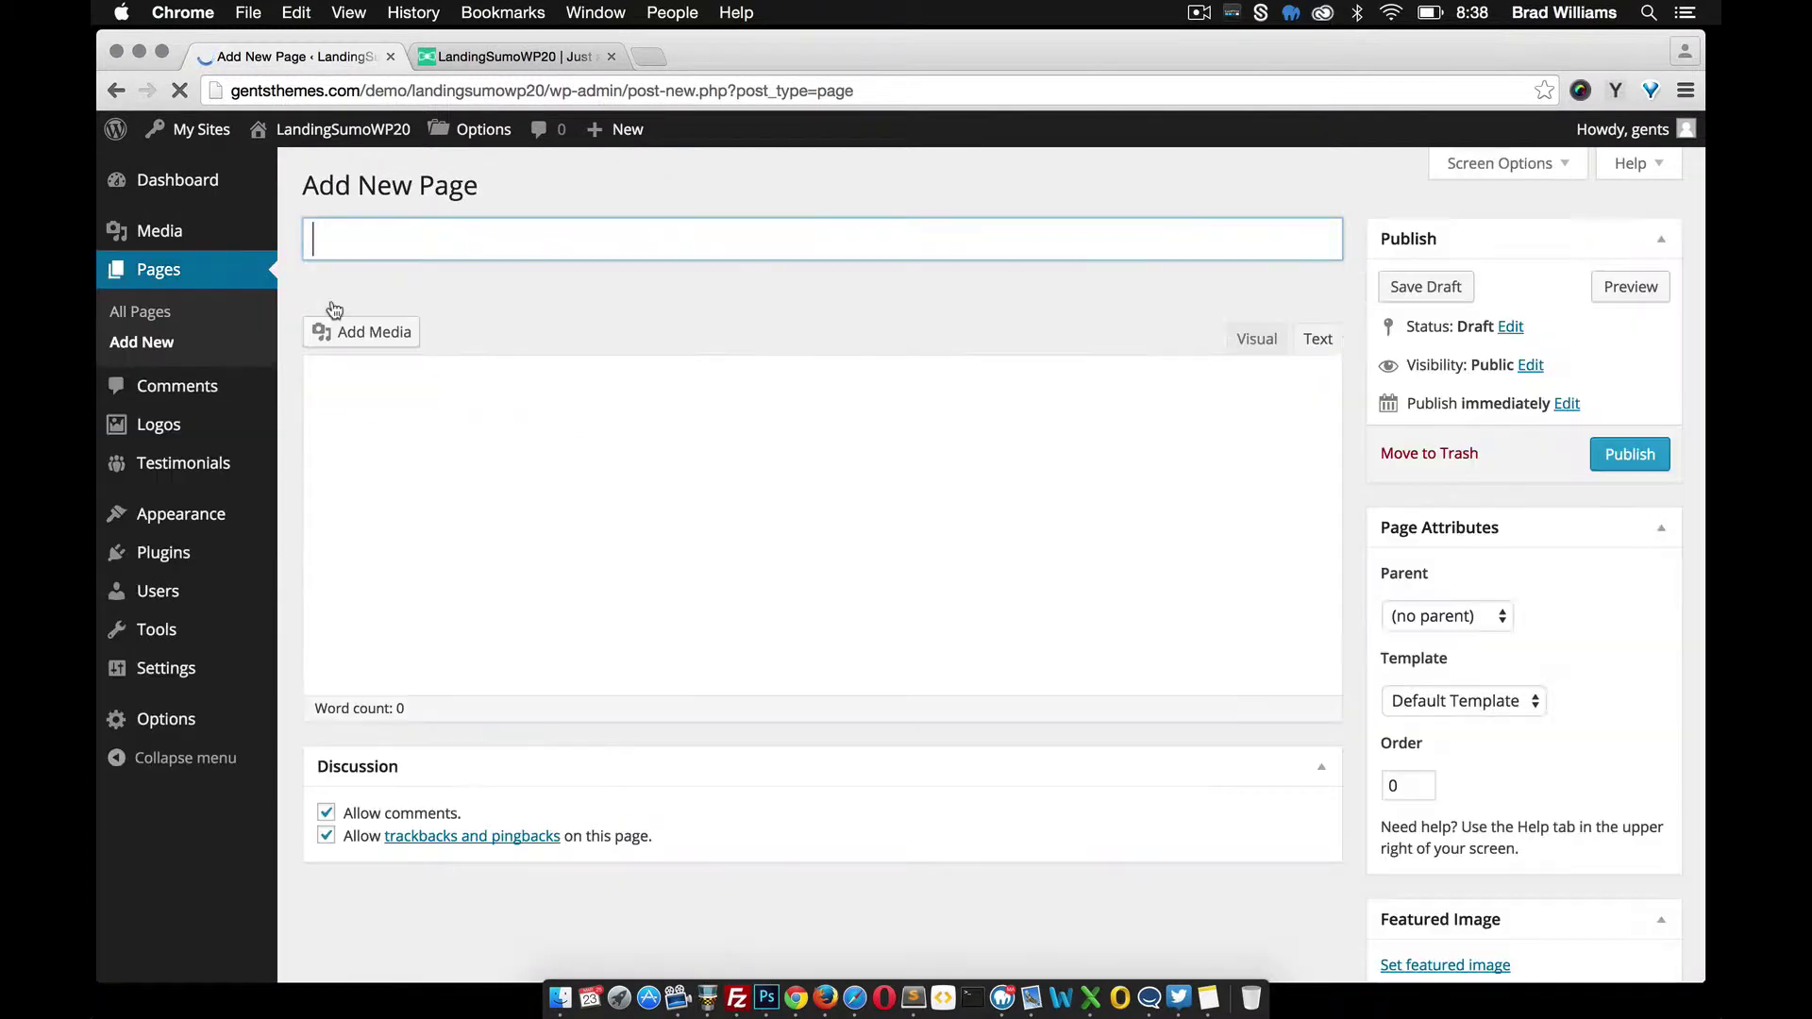
{"action": "type", "text": "Homepage"}
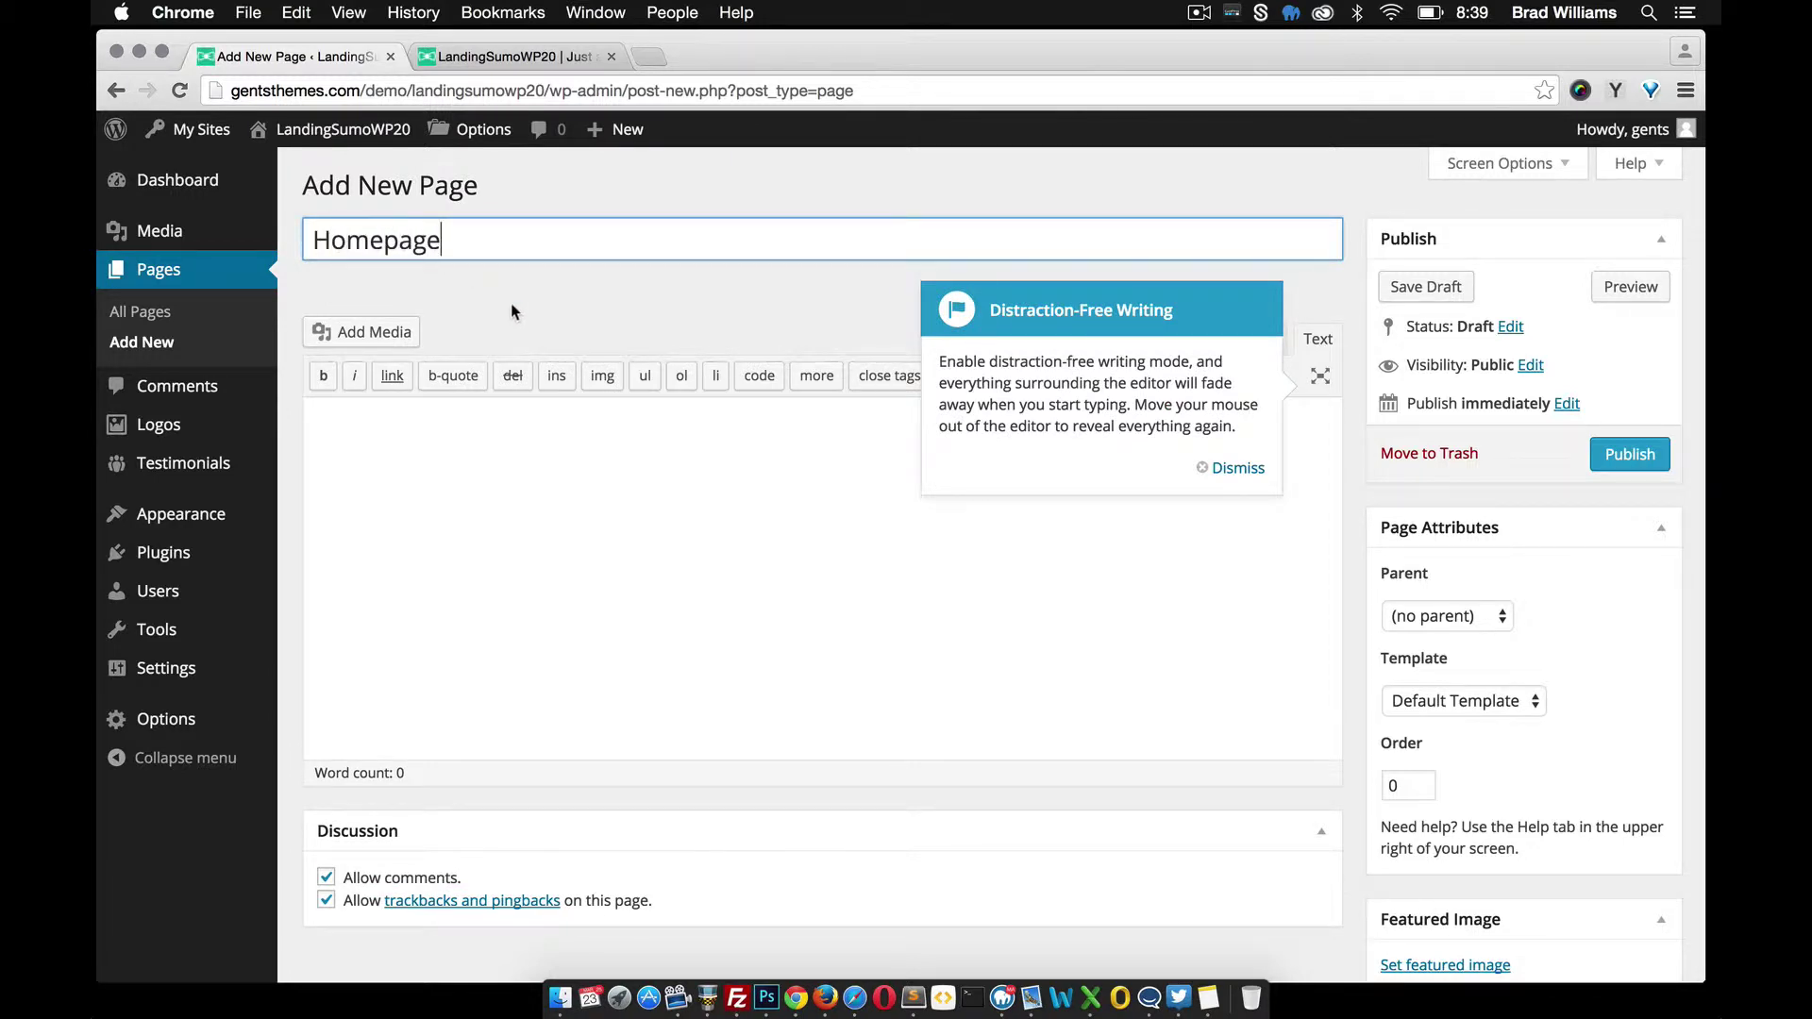
{"action": "left_click", "coordinate": [510, 311]}
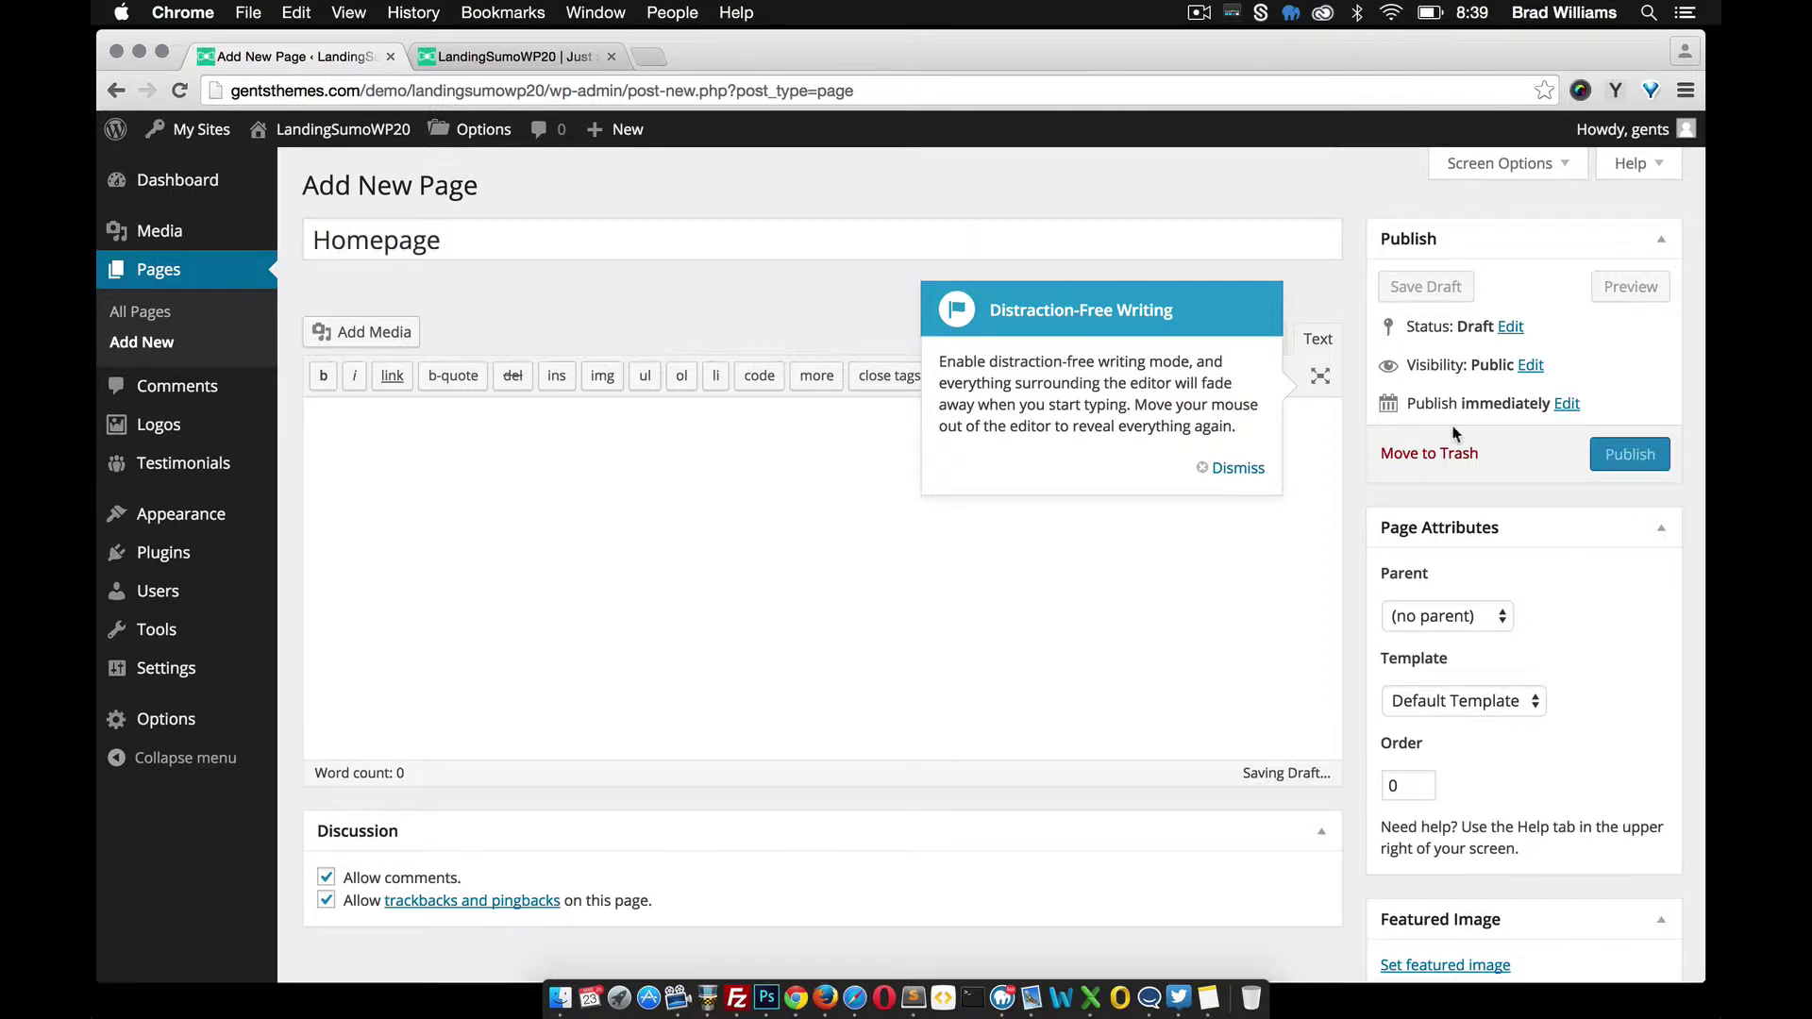
{"action": "left_click", "coordinate": [1234, 469]}
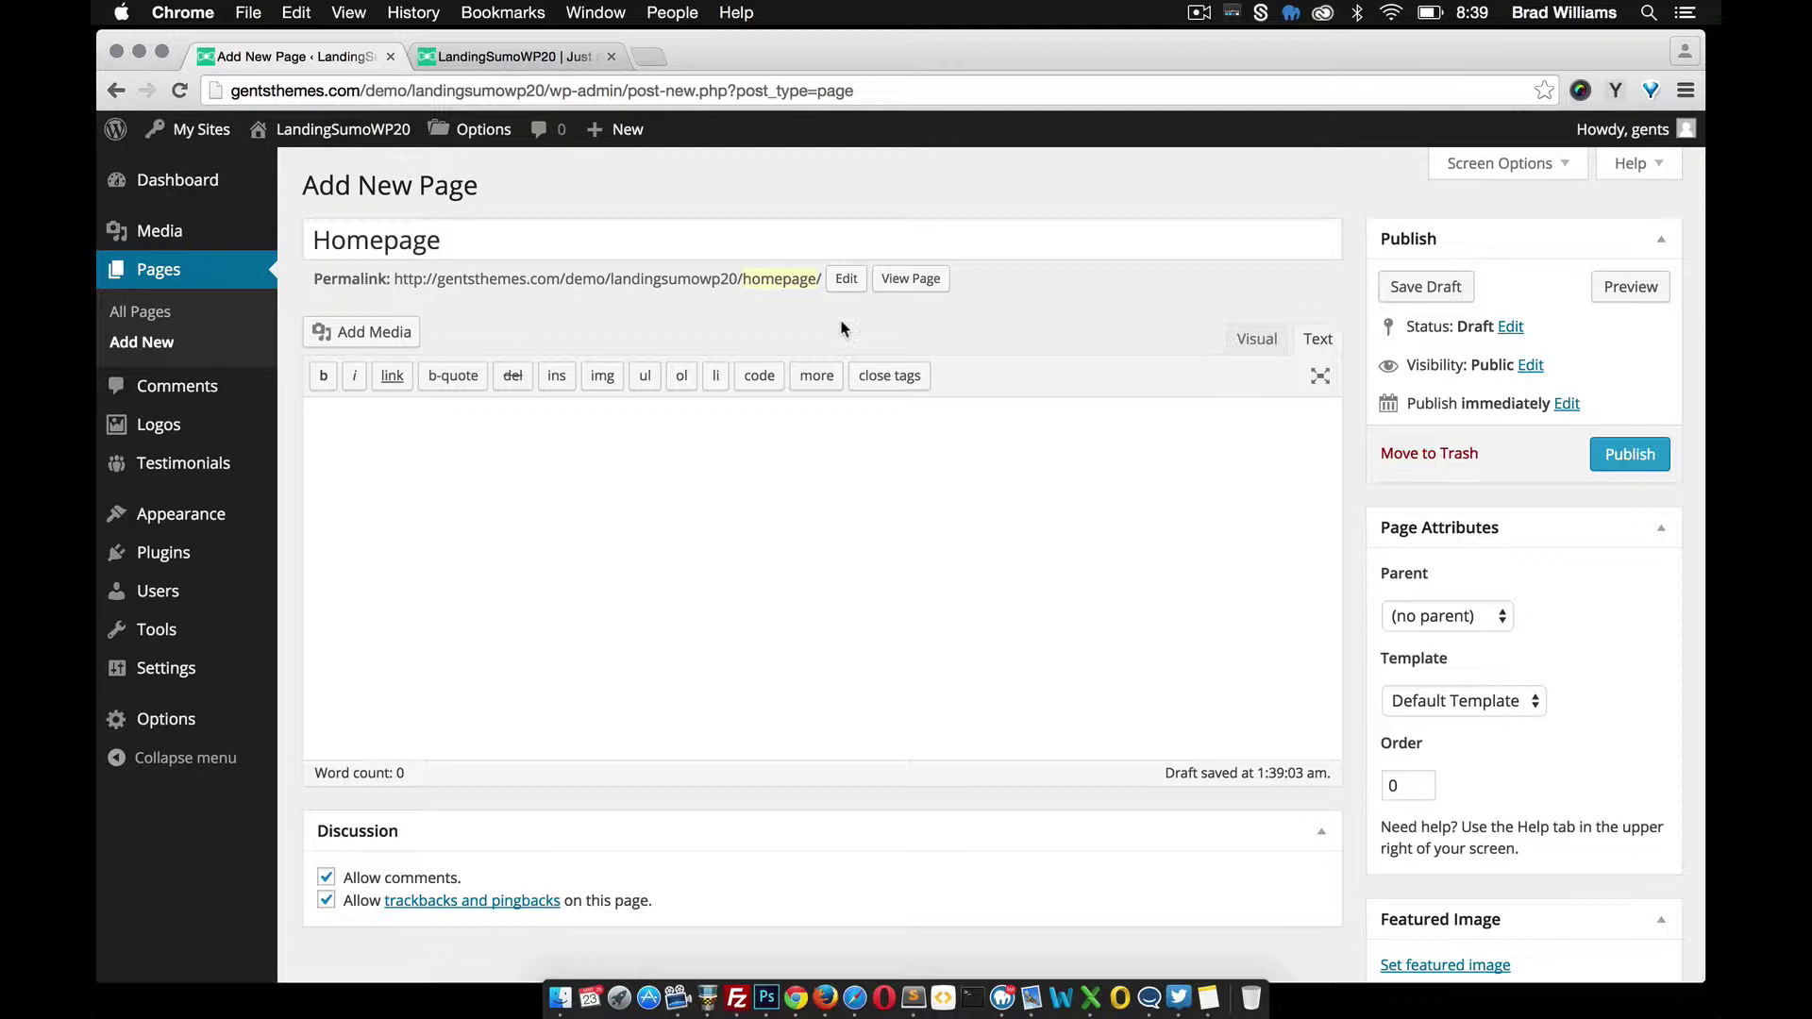
{"action": "left_click", "coordinate": [1447, 705]}
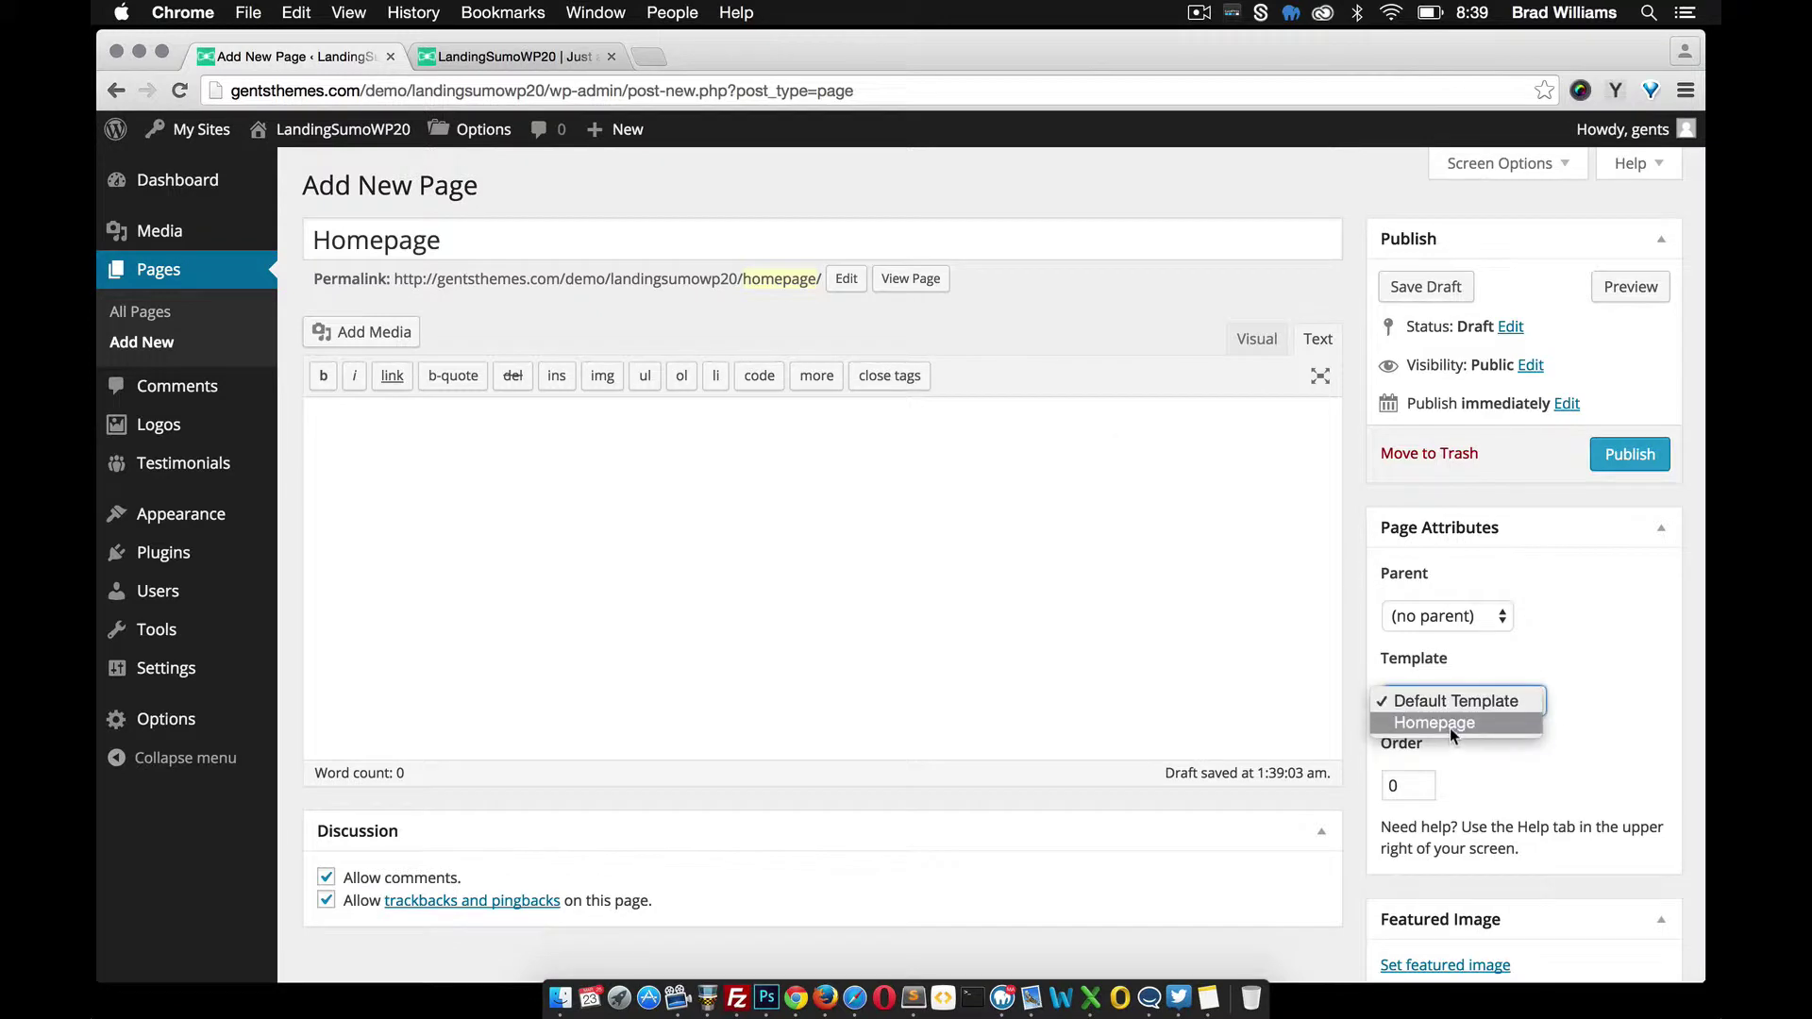
{"action": "left_click", "coordinate": [1449, 728]}
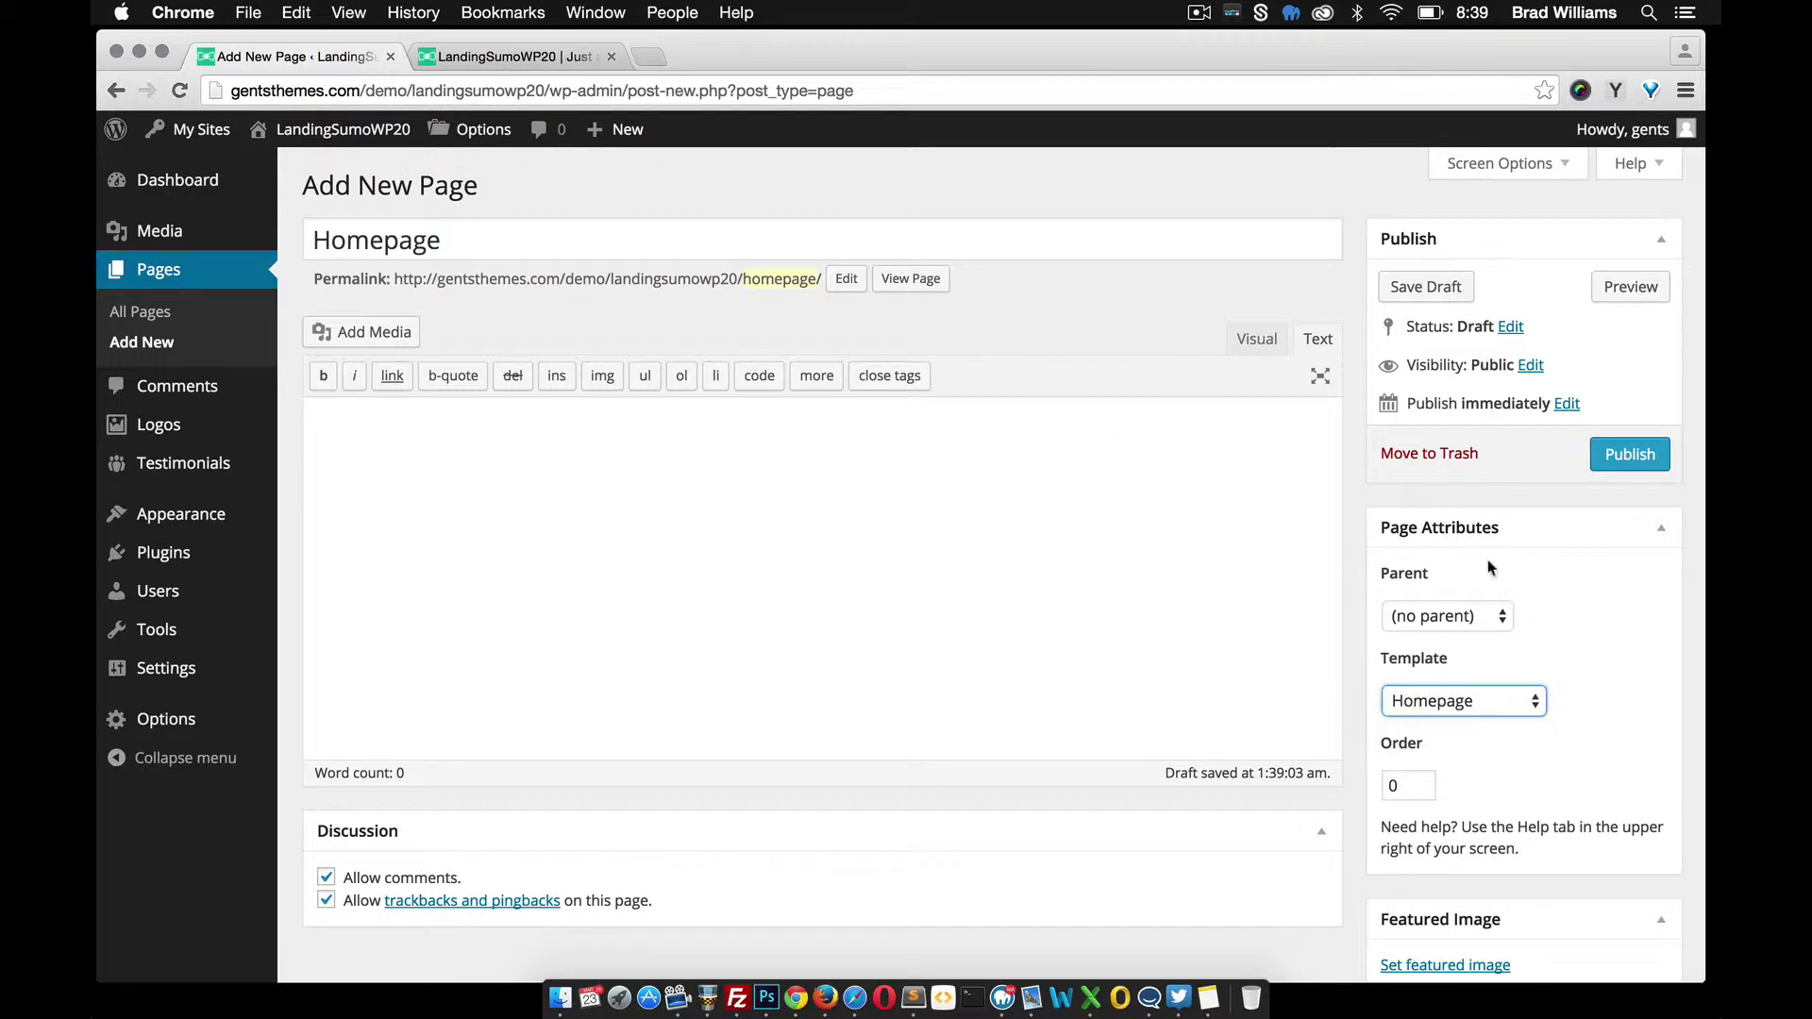
{"action": "left_click", "coordinate": [1623, 464]}
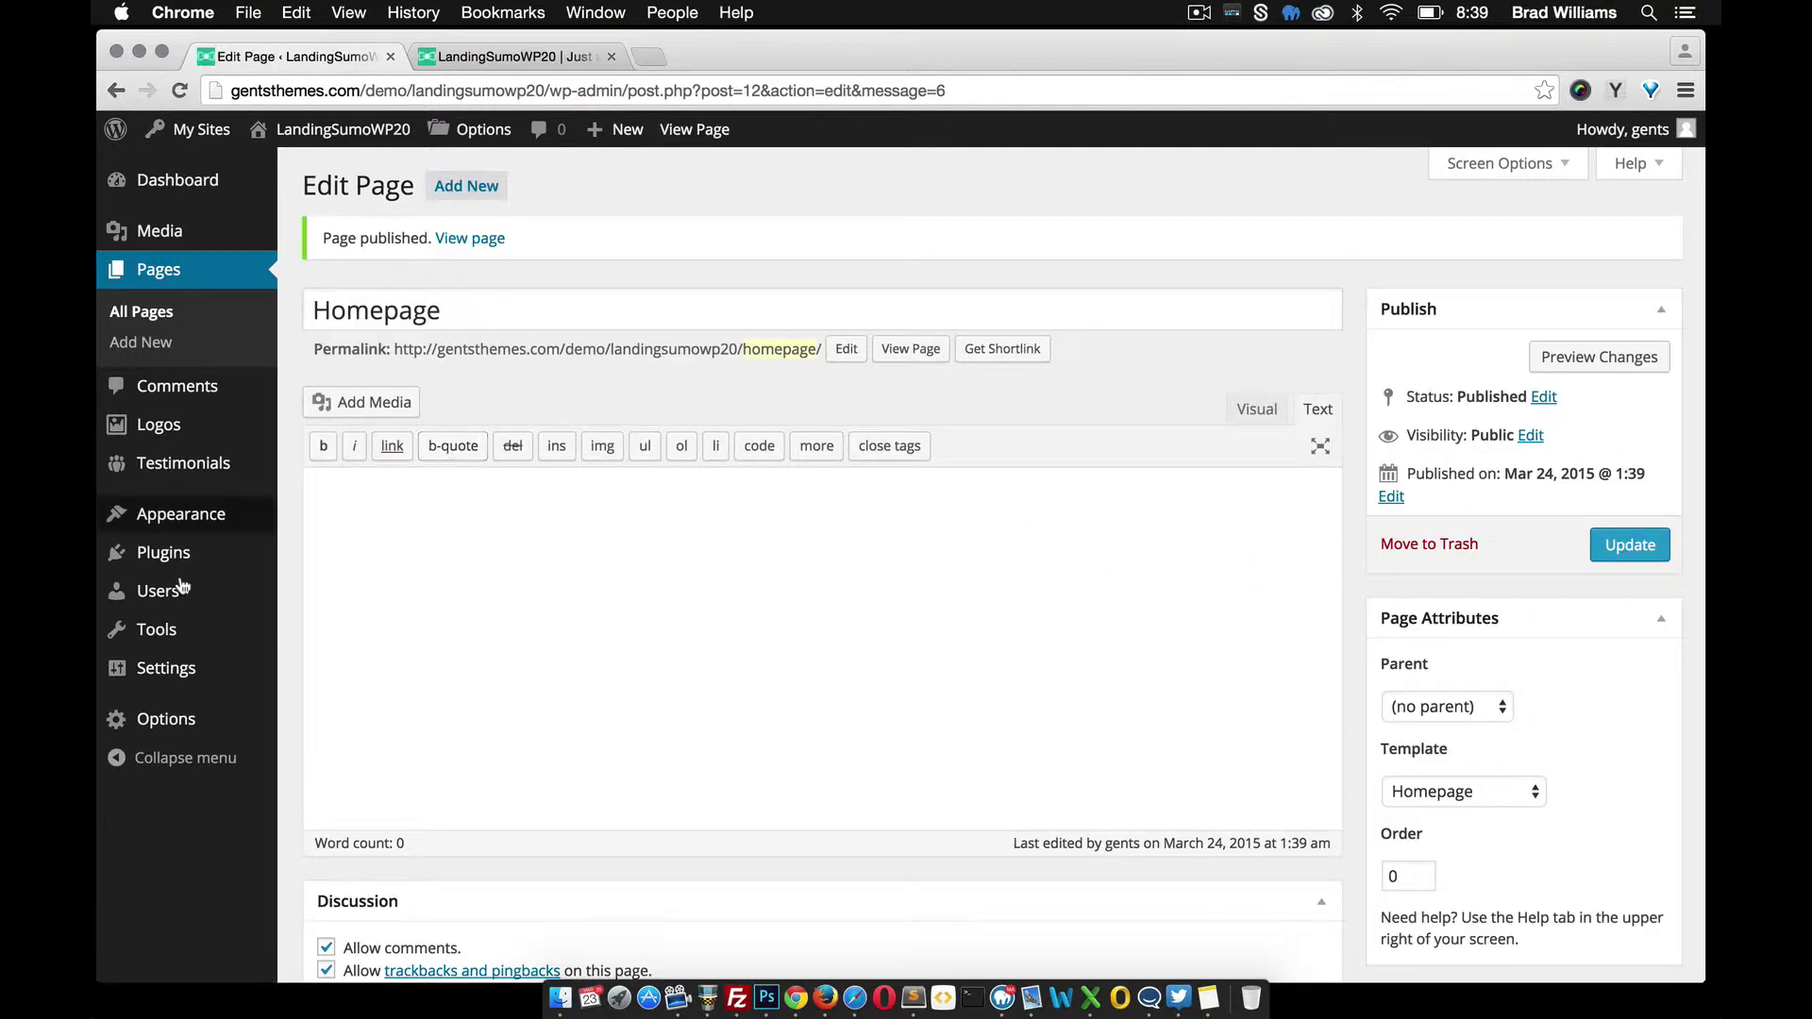
In Reading settings, set the front page to the static page 'Homepage' and save
{"action": "mouse_move", "coordinate": [151, 672]}
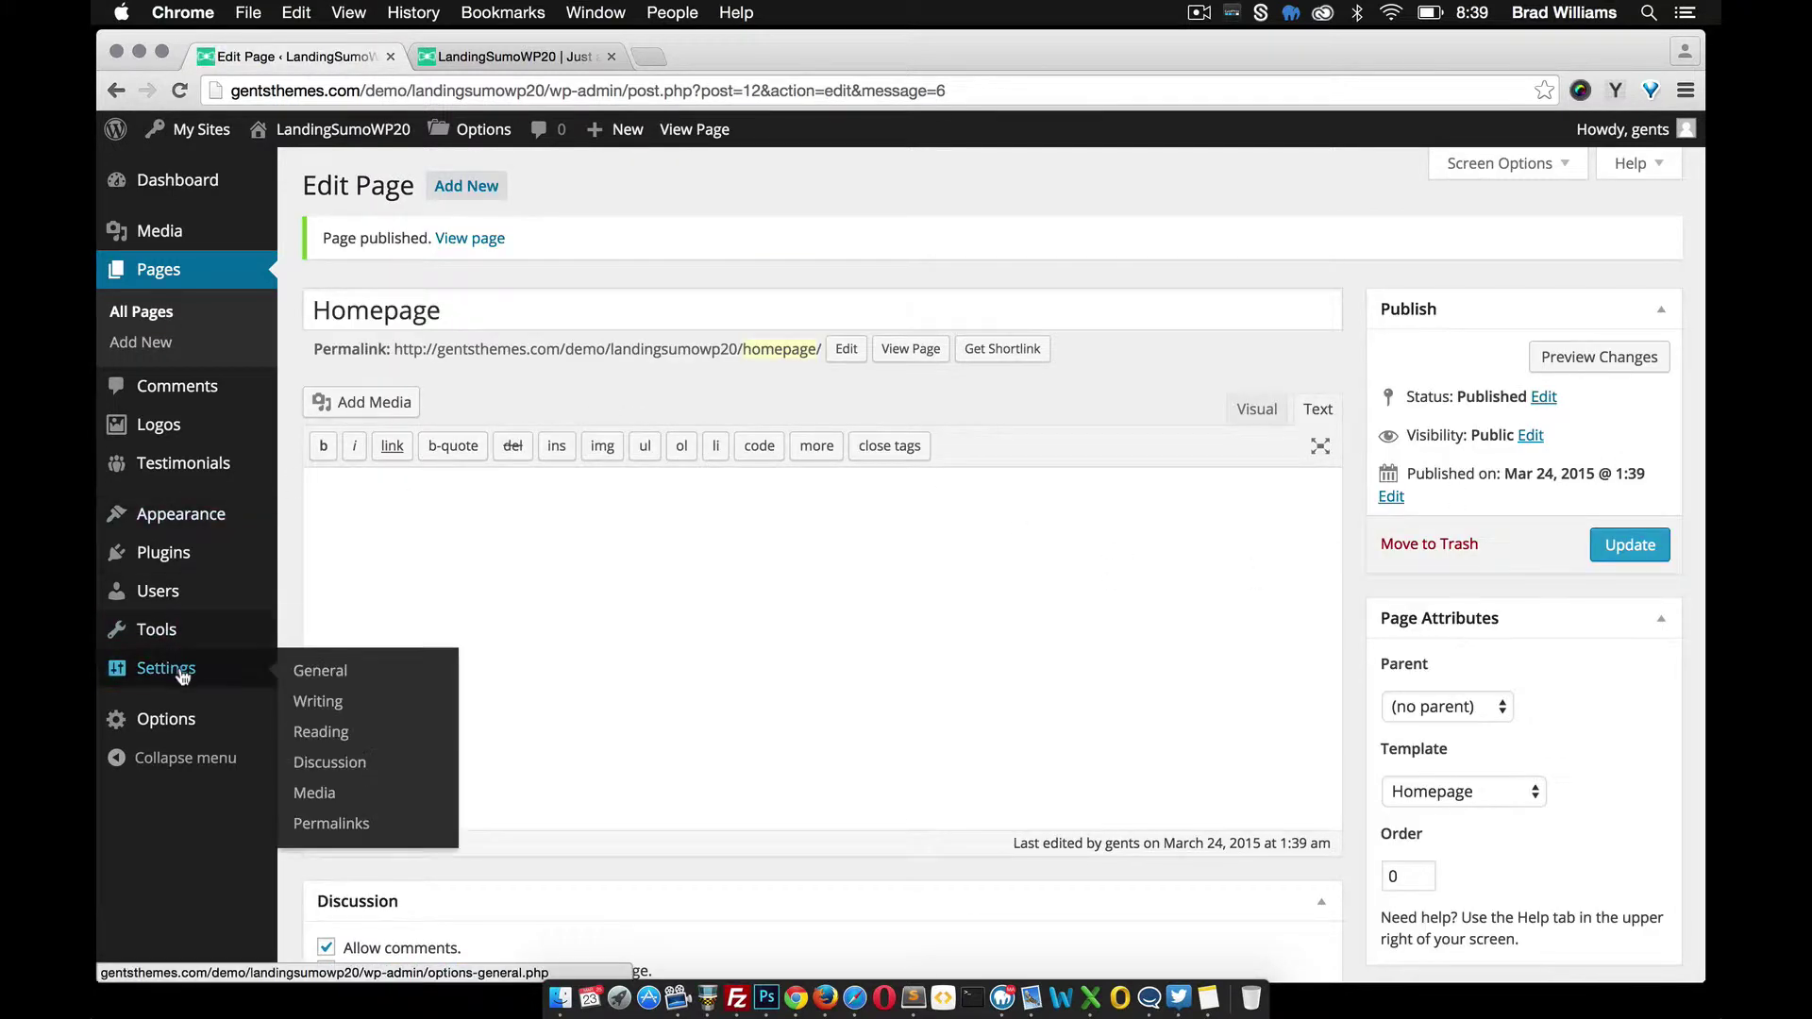
{"action": "left_click", "coordinate": [338, 733]}
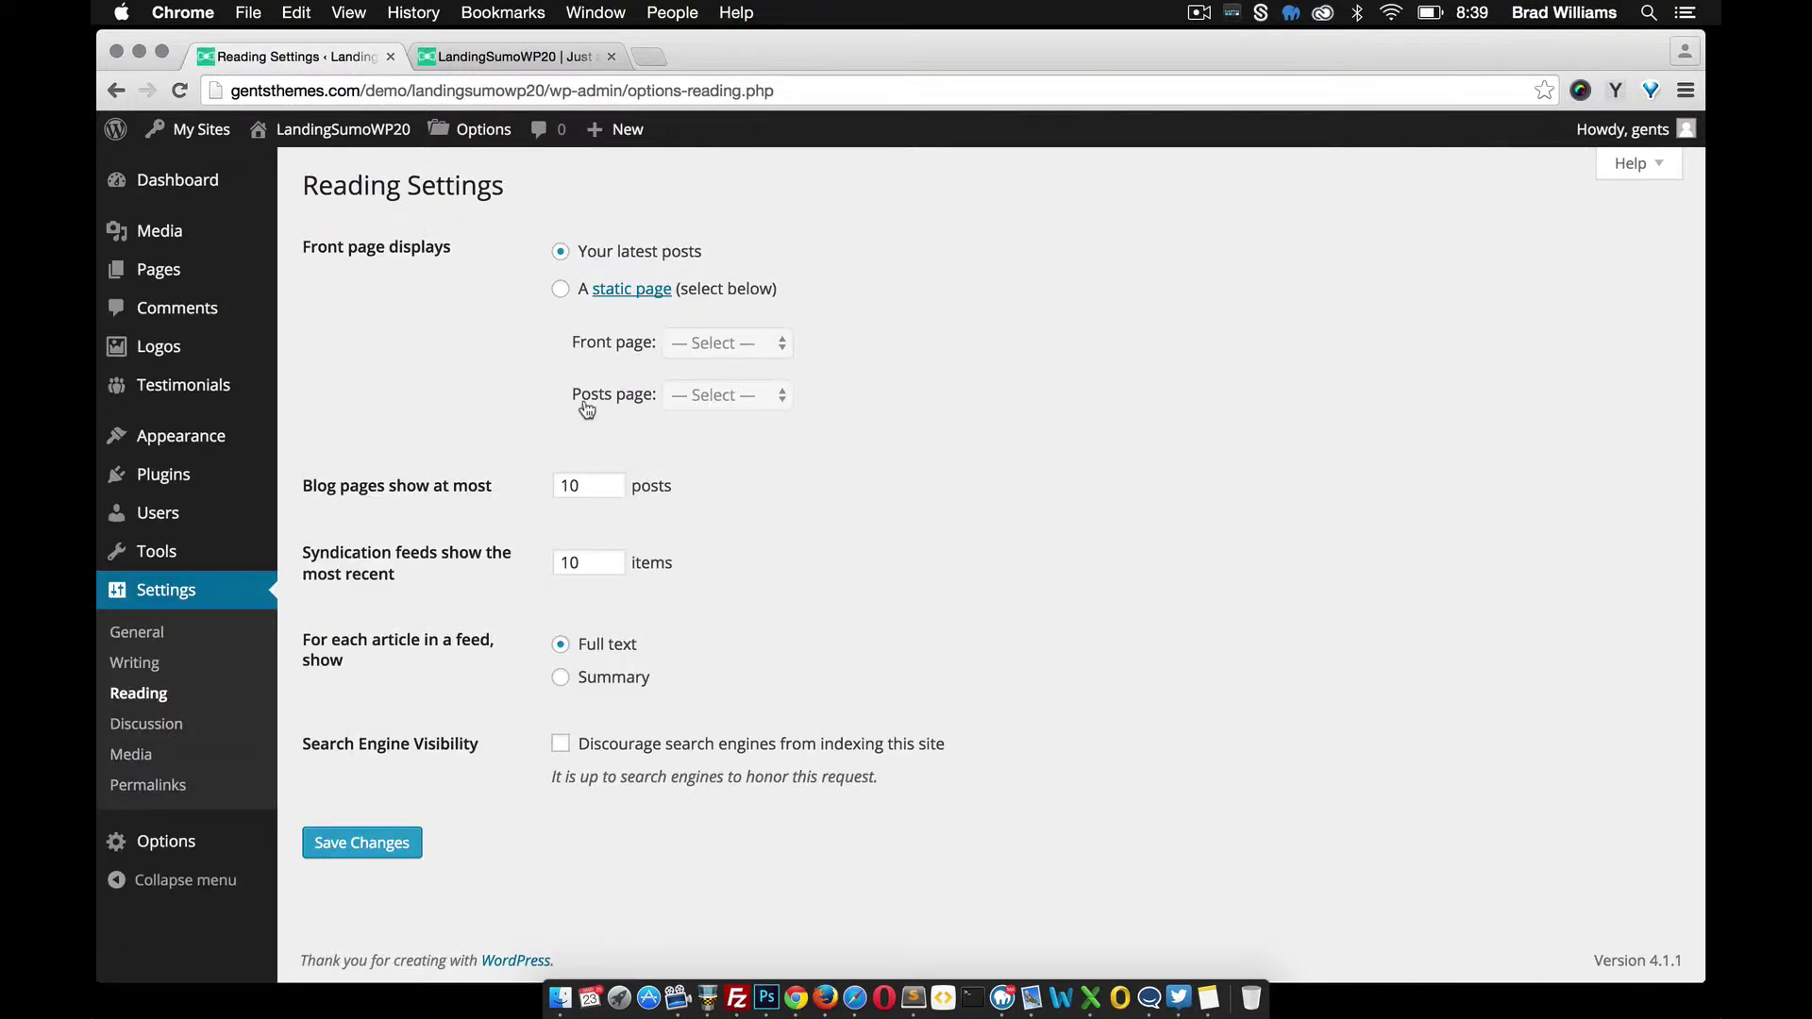
{"action": "left_click", "coordinate": [561, 291]}
{"action": "left_click", "coordinate": [723, 341]}
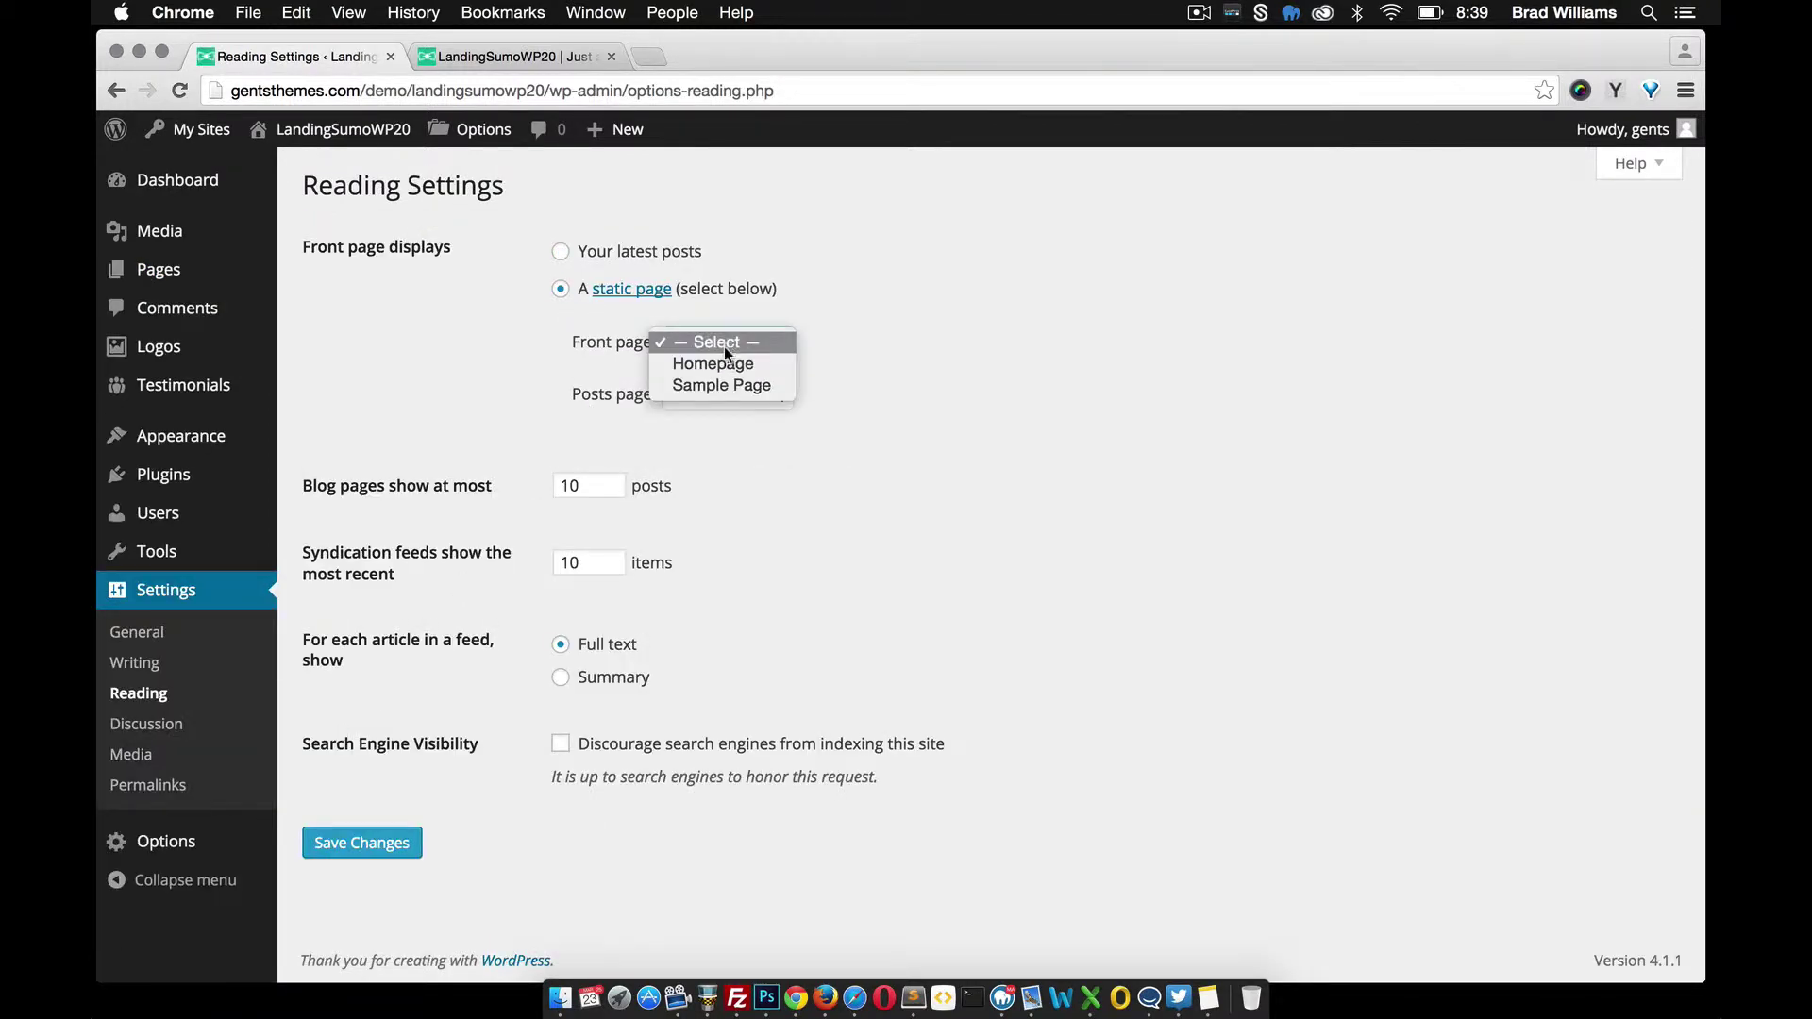
{"action": "left_click", "coordinate": [722, 363]}
{"action": "left_click", "coordinate": [380, 844]}
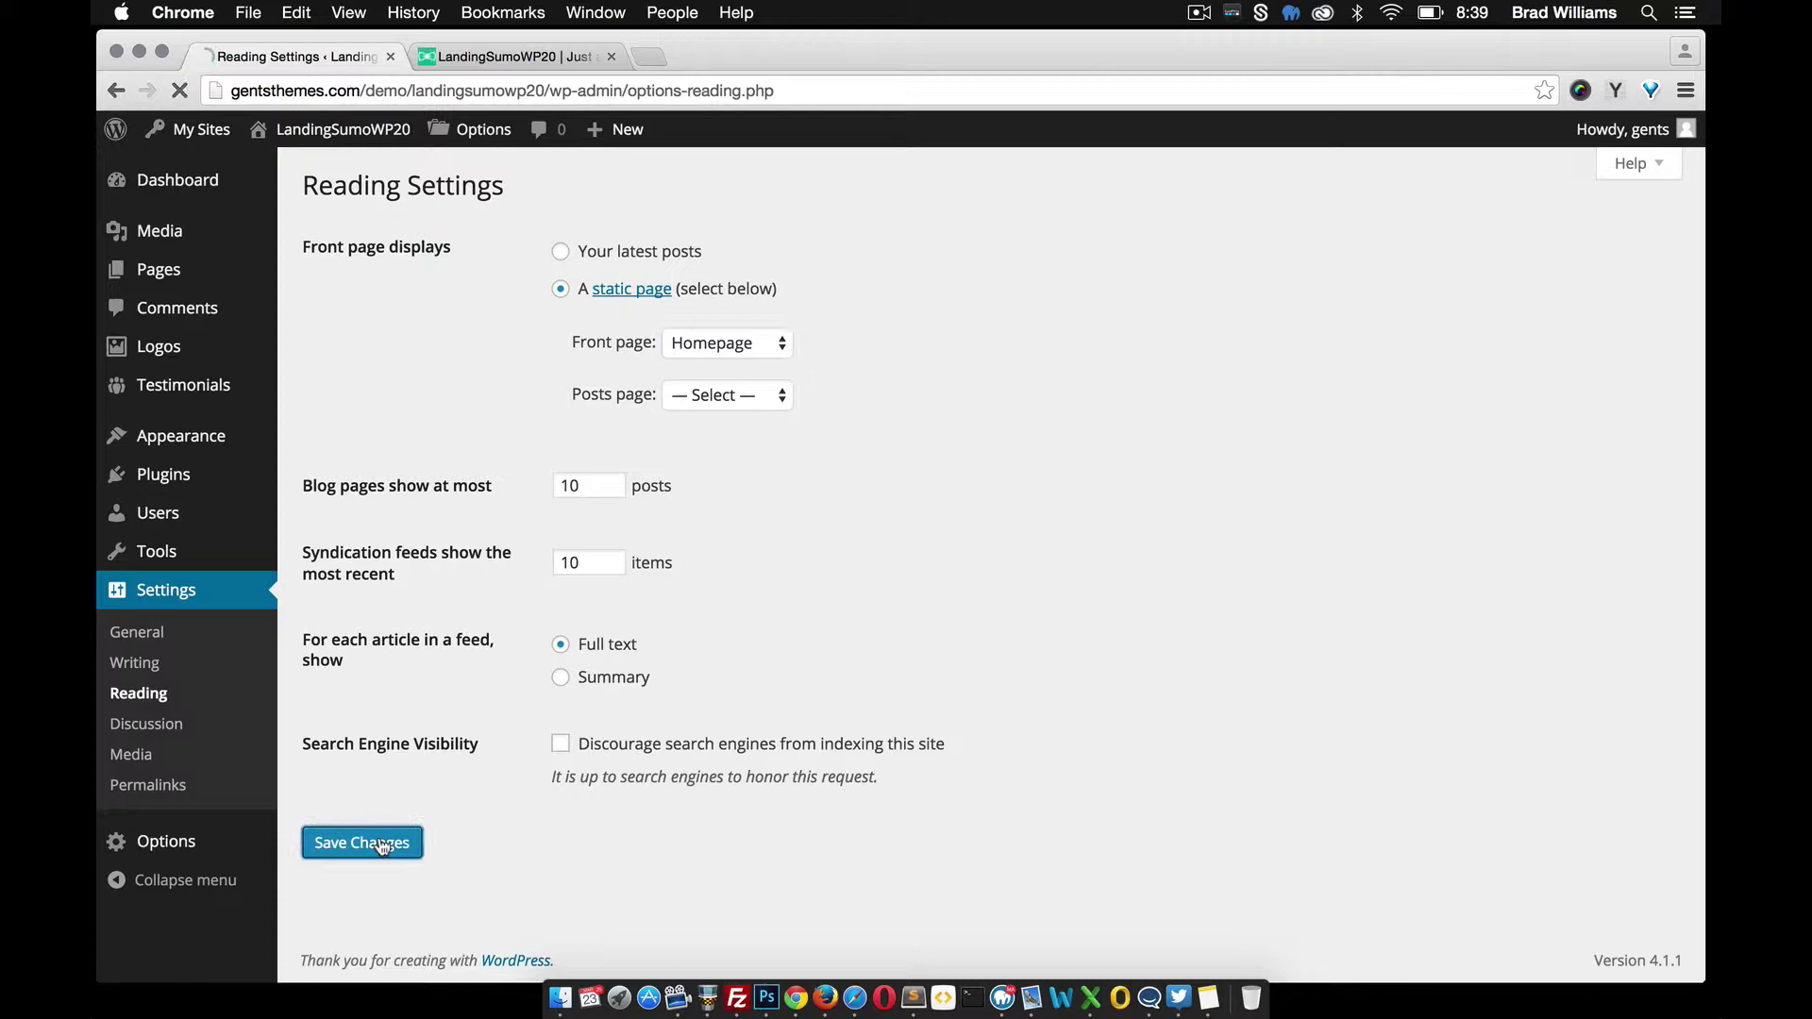
Reload the live site to confirm the landing hero now shows on the front page
{"action": "left_click", "coordinate": [529, 55]}
{"action": "left_click", "coordinate": [569, 91]}
{"action": "key", "text": "Return"}
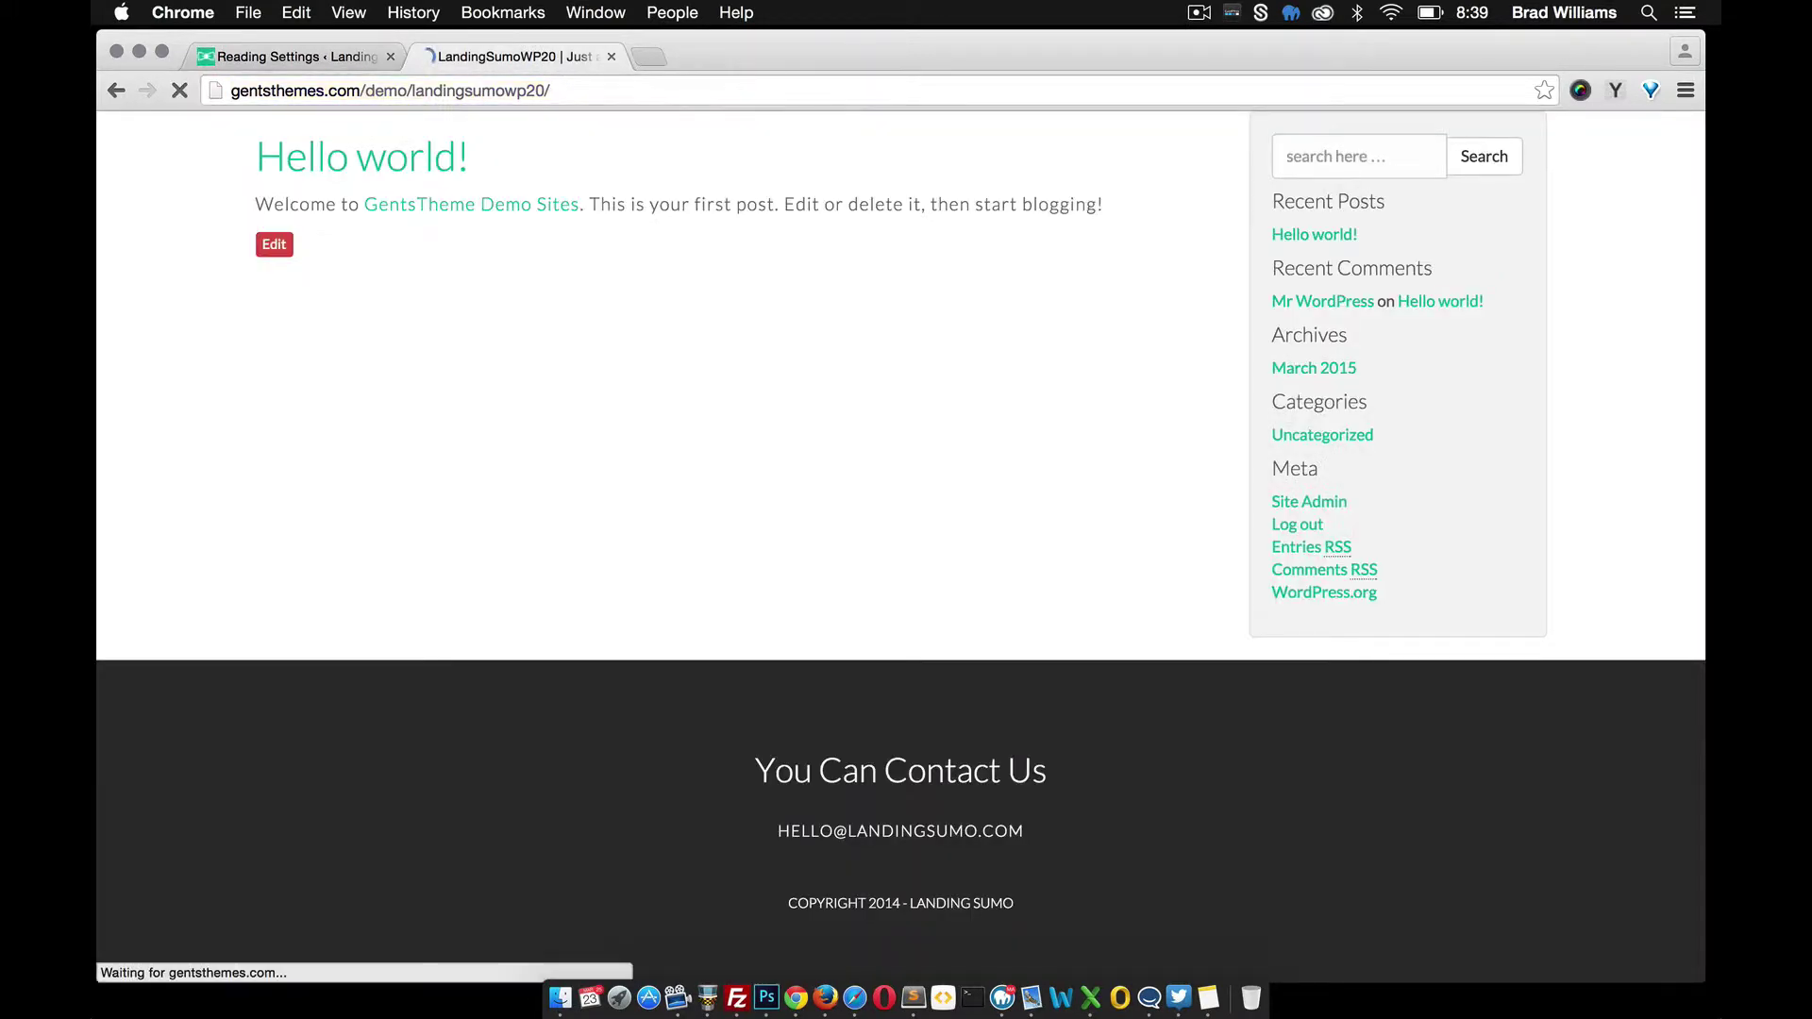
{"action": "scroll", "coordinate": [901, 547], "scroll_direction": "down", "scroll_amount": 3}
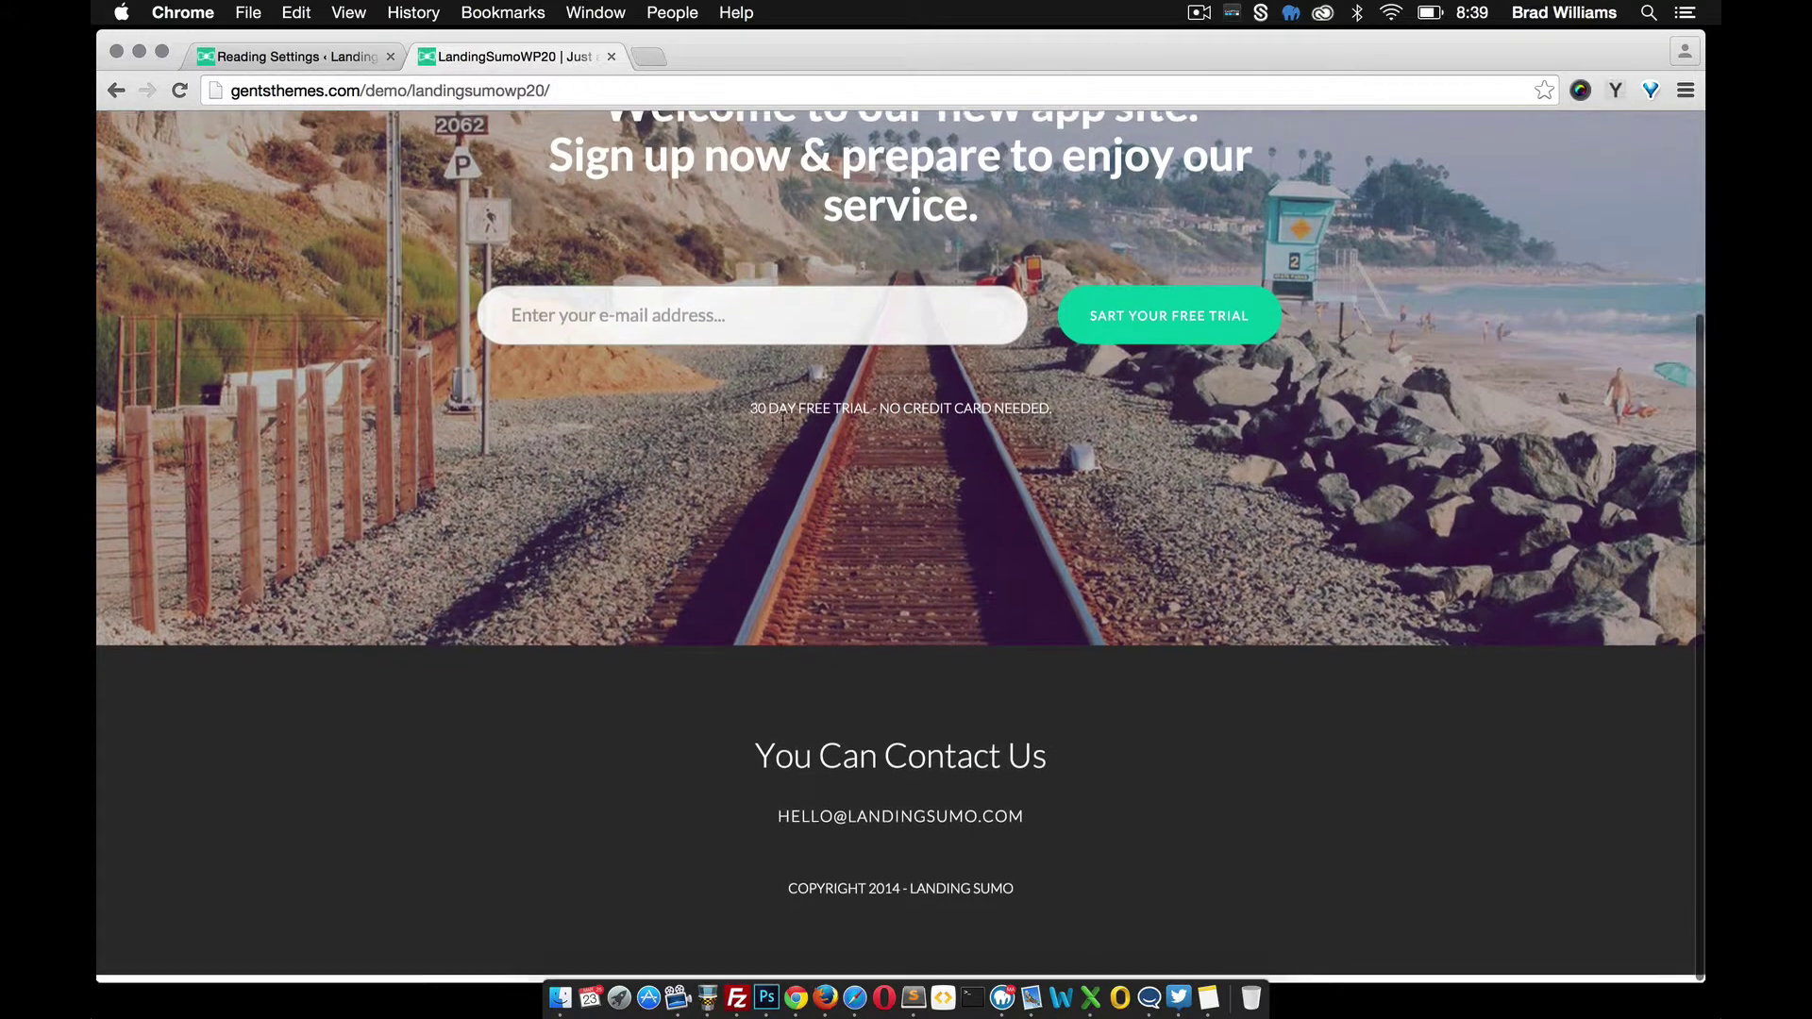
{"action": "scroll", "coordinate": [865, 480], "scroll_direction": "up", "scroll_amount": 3}
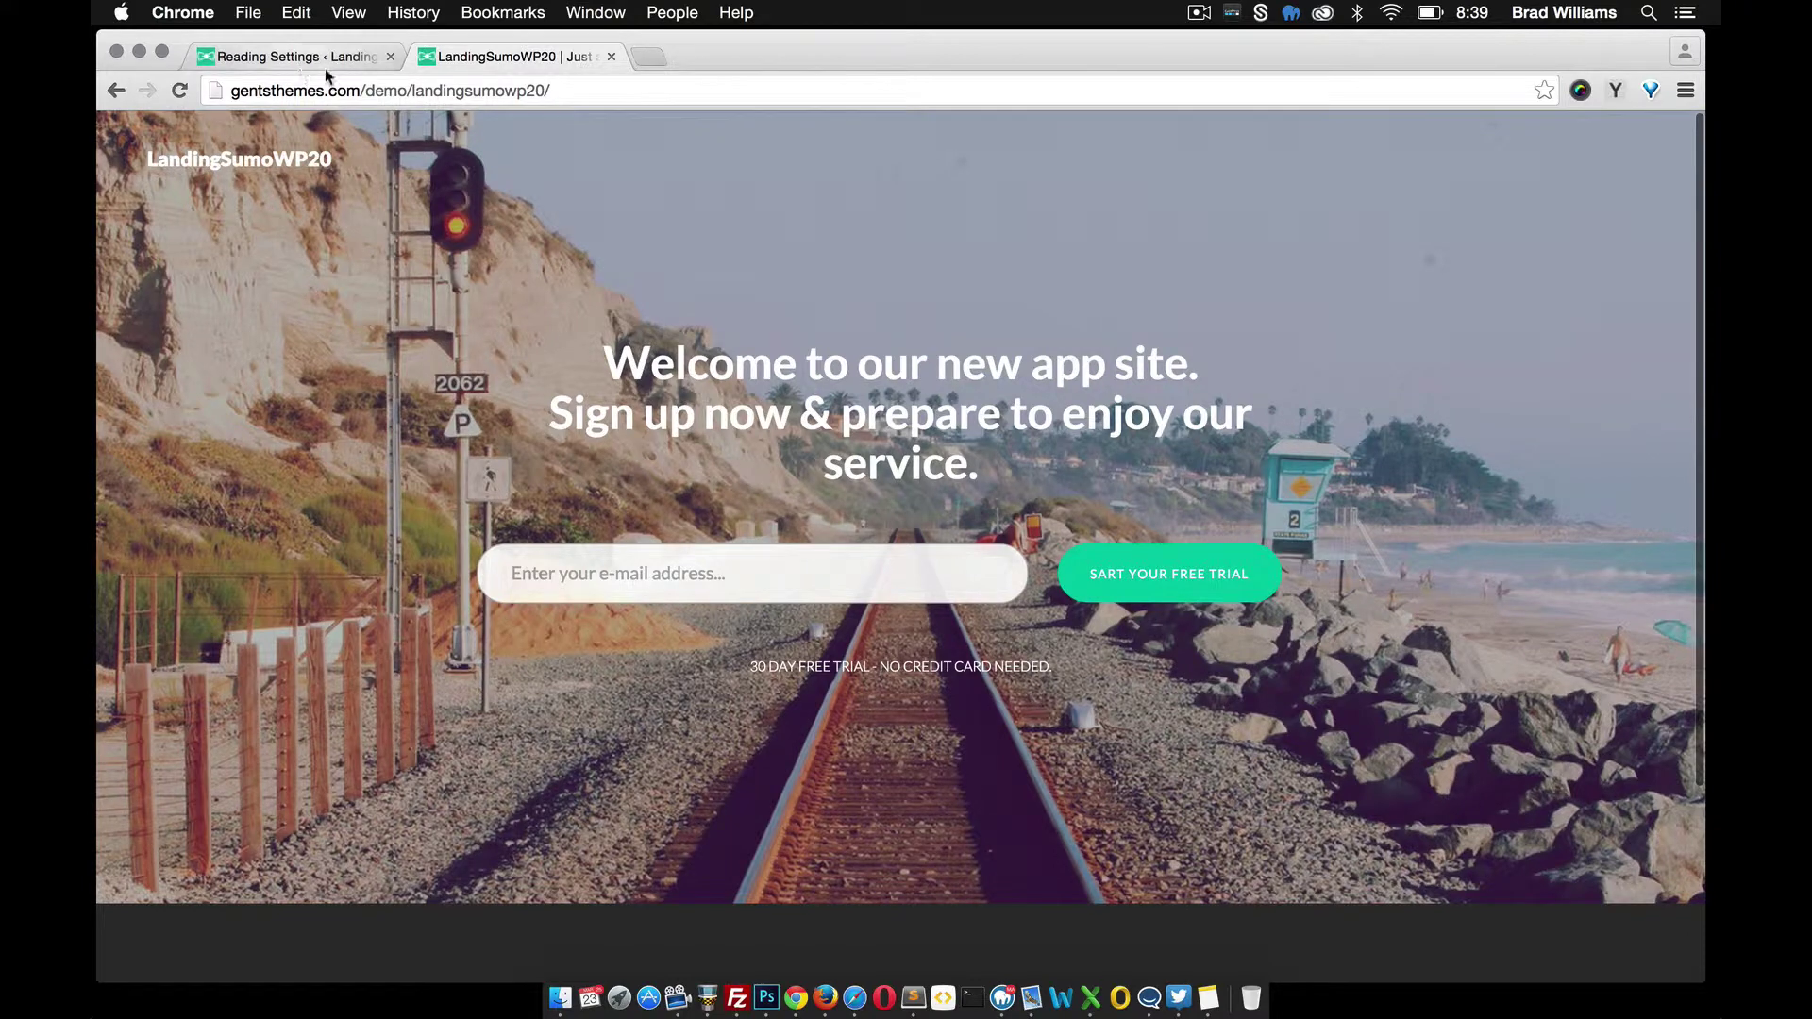
{"action": "scroll", "coordinate": [694, 451], "scroll_direction": "down", "scroll_amount": 3}
{"action": "scroll", "coordinate": [831, 875], "scroll_direction": "up", "scroll_amount": 3}
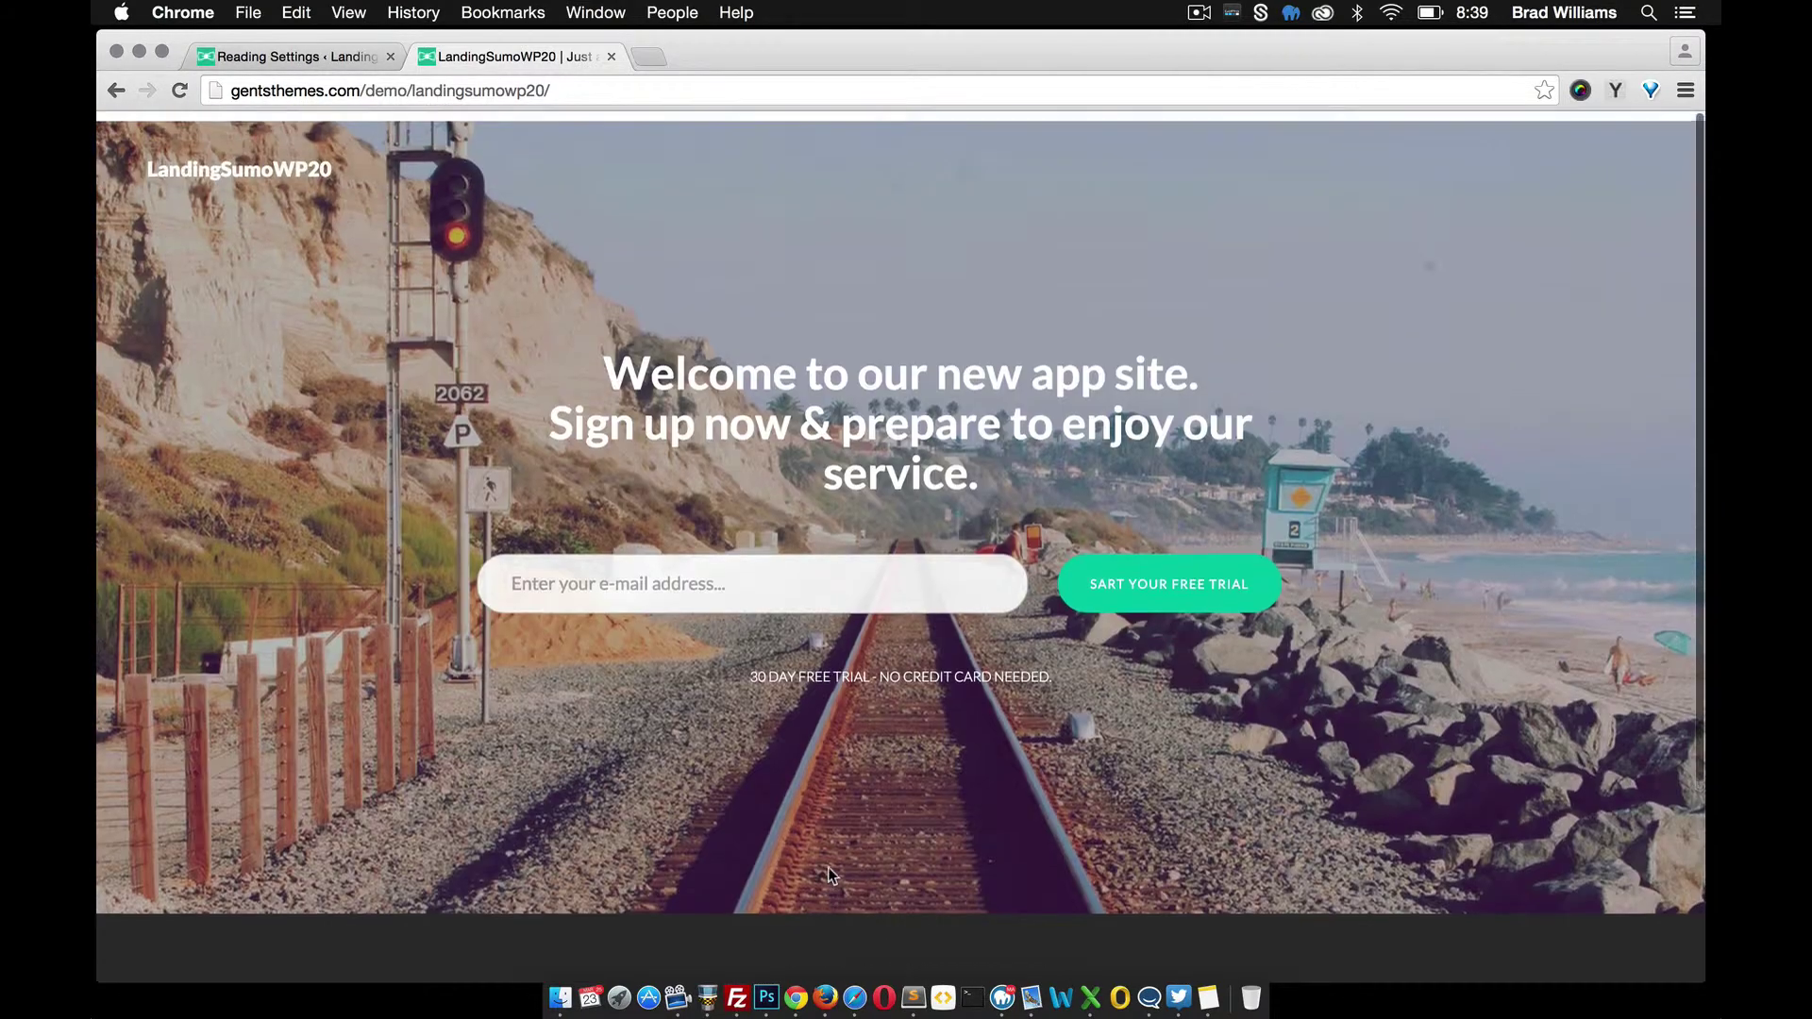
{"action": "left_click", "coordinate": [296, 59]}
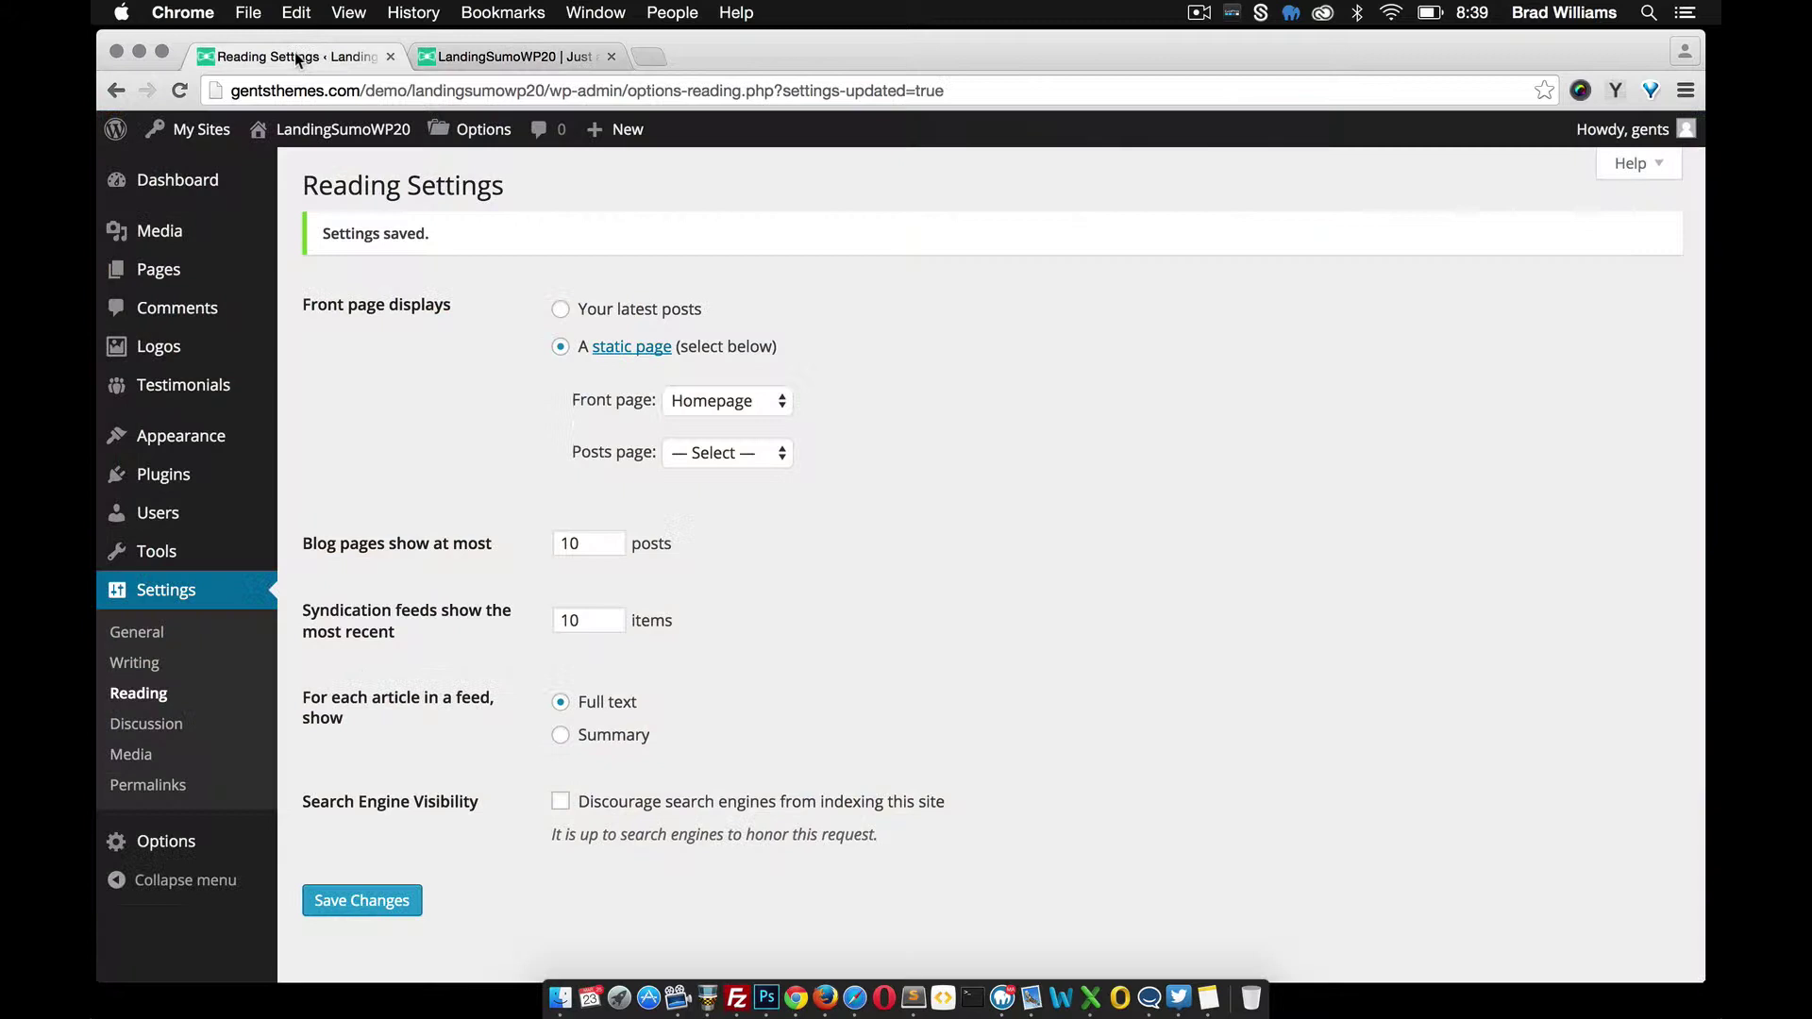
Open the theme Options panel, decline usage tracking, and check the live front page
{"action": "left_click", "coordinate": [183, 847]}
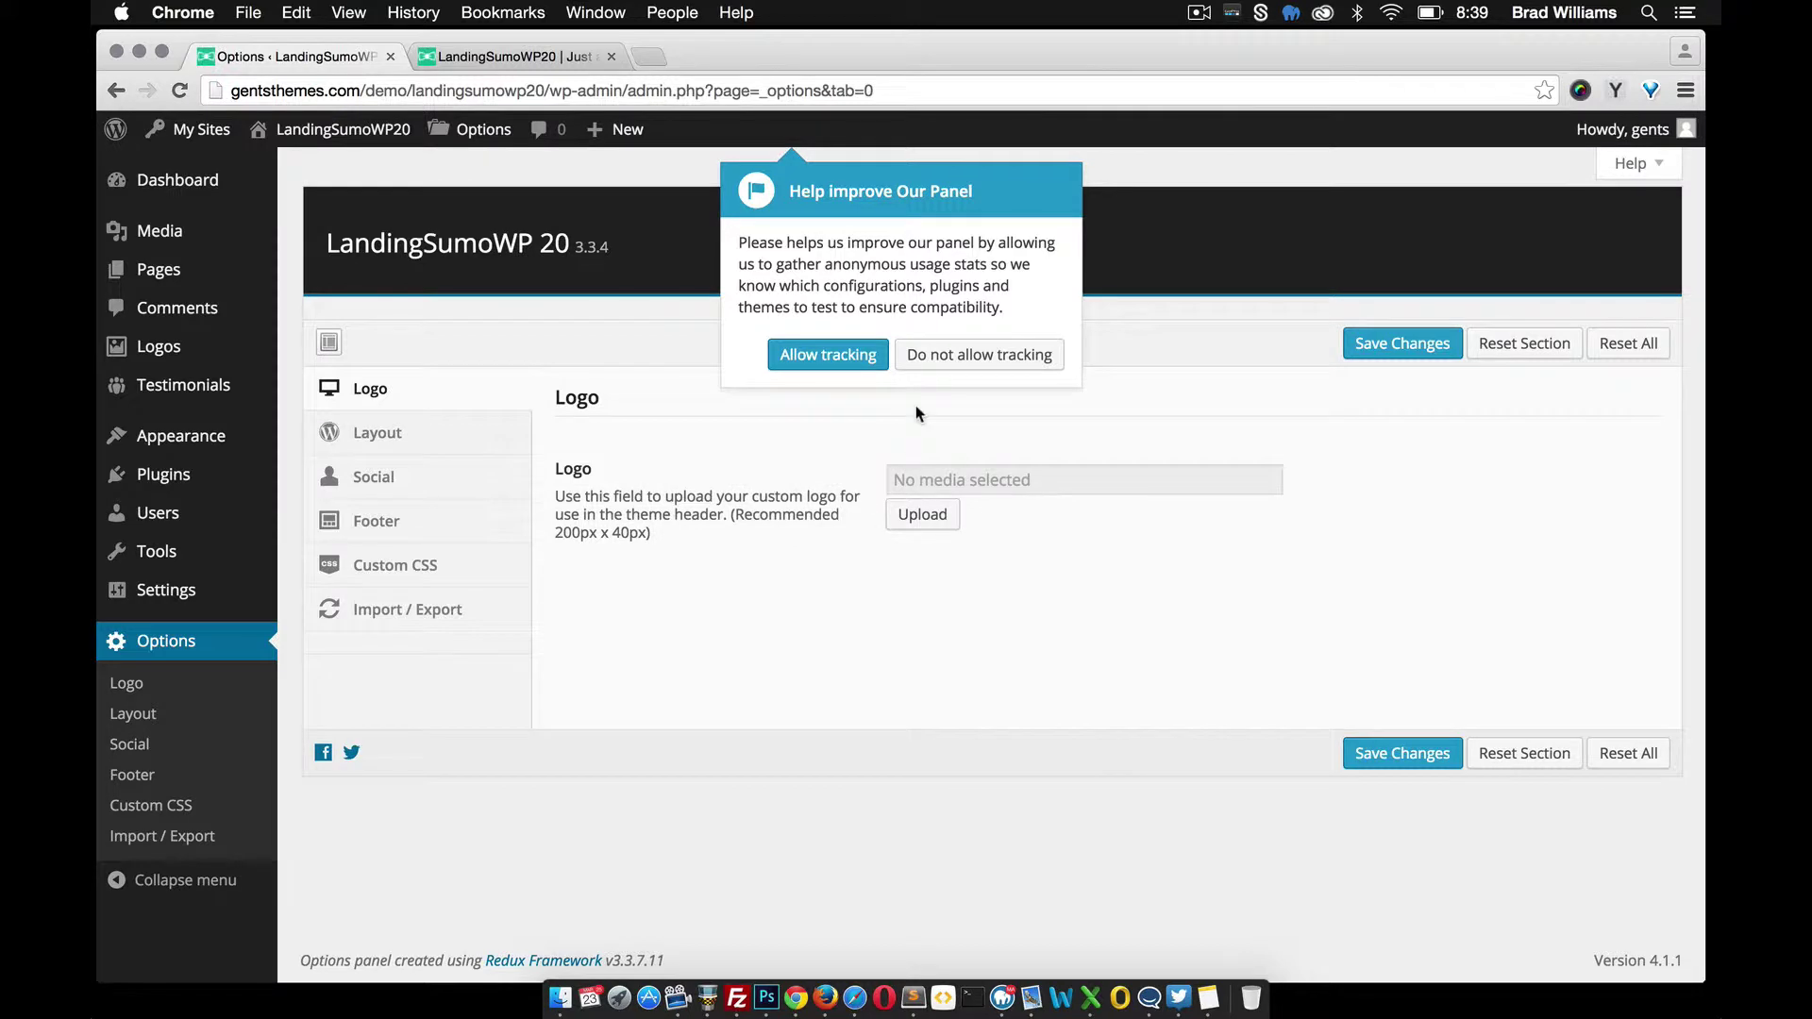
{"action": "left_click", "coordinate": [939, 364]}
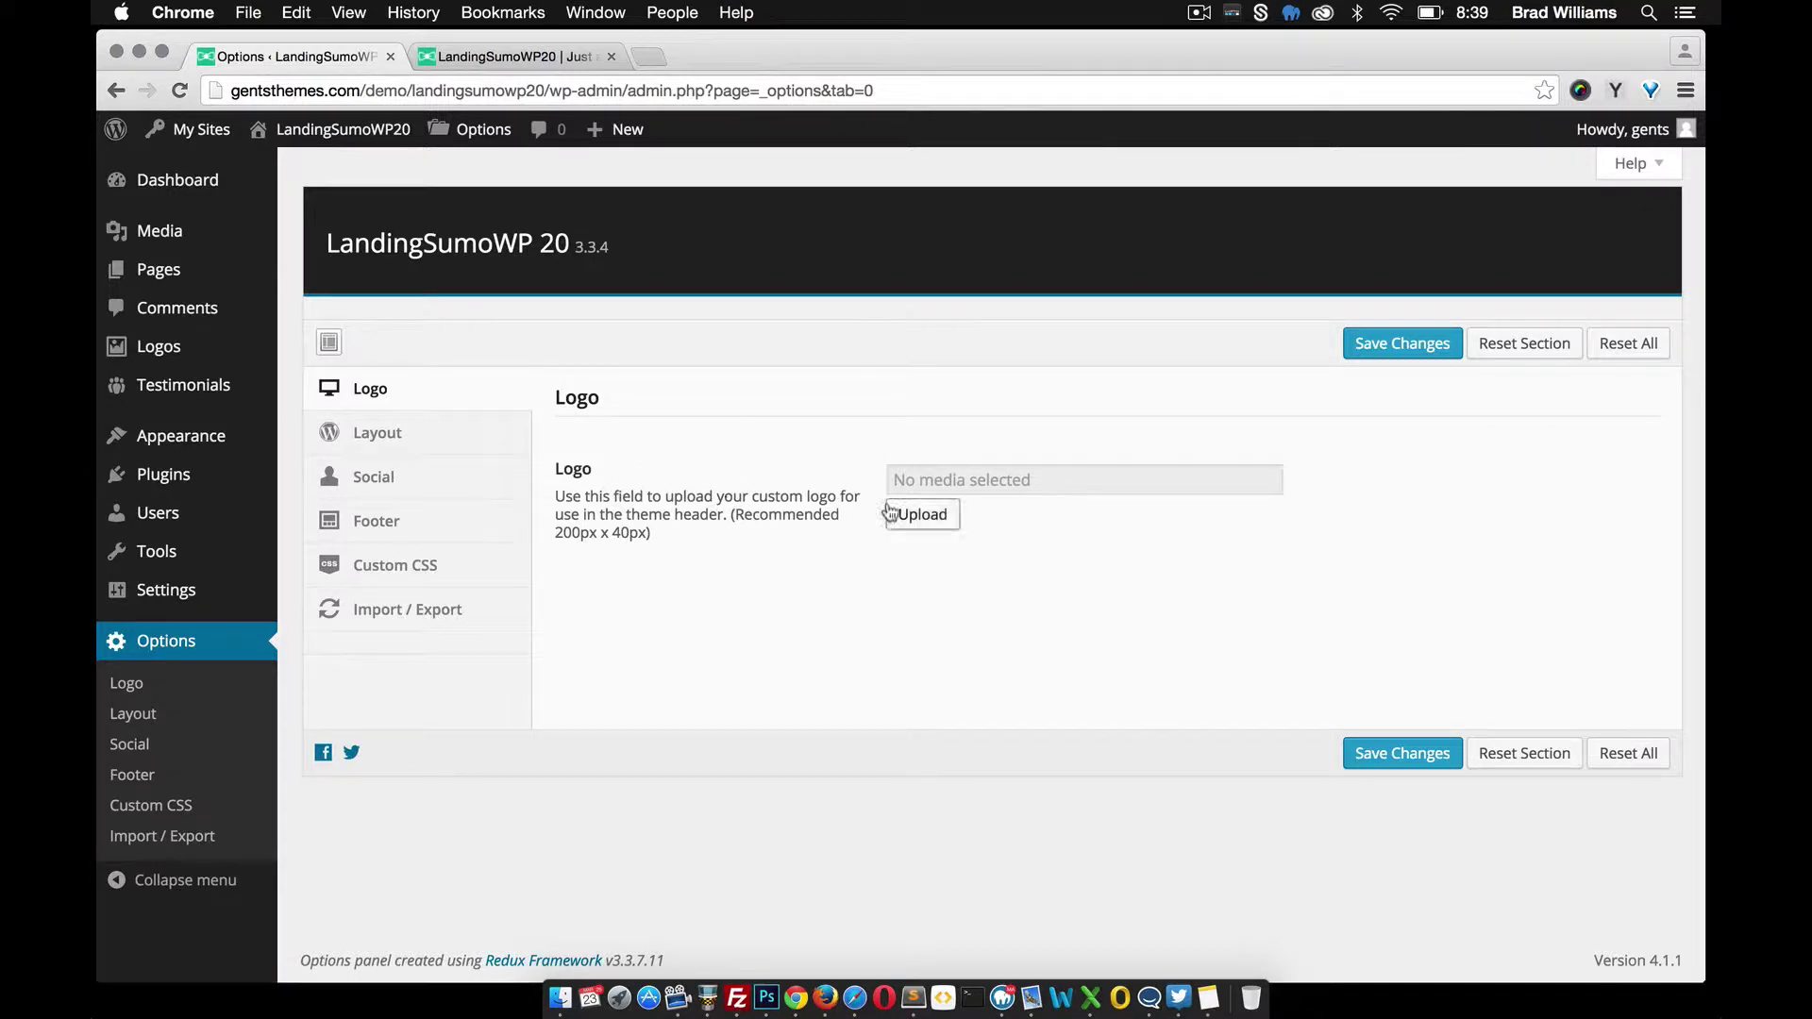
{"action": "left_click", "coordinate": [492, 56]}
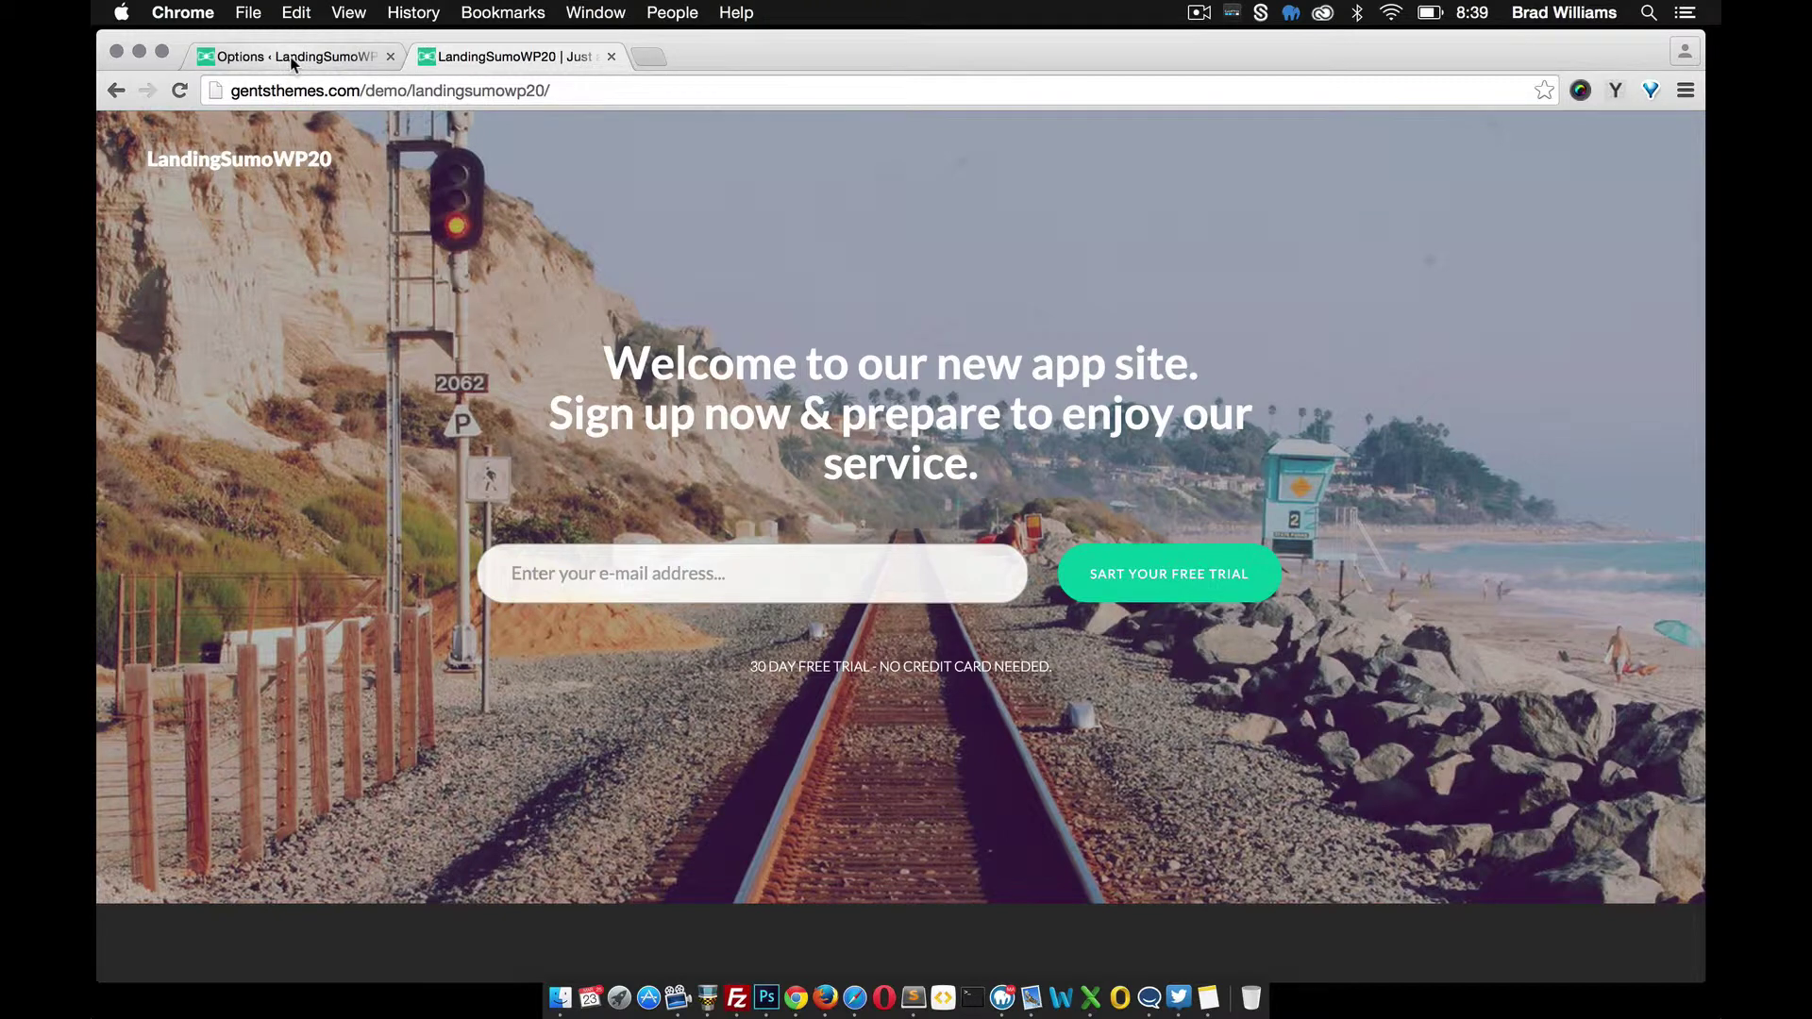
{"action": "left_click", "coordinate": [292, 62]}
{"action": "mouse_move", "coordinate": [205, 610]}
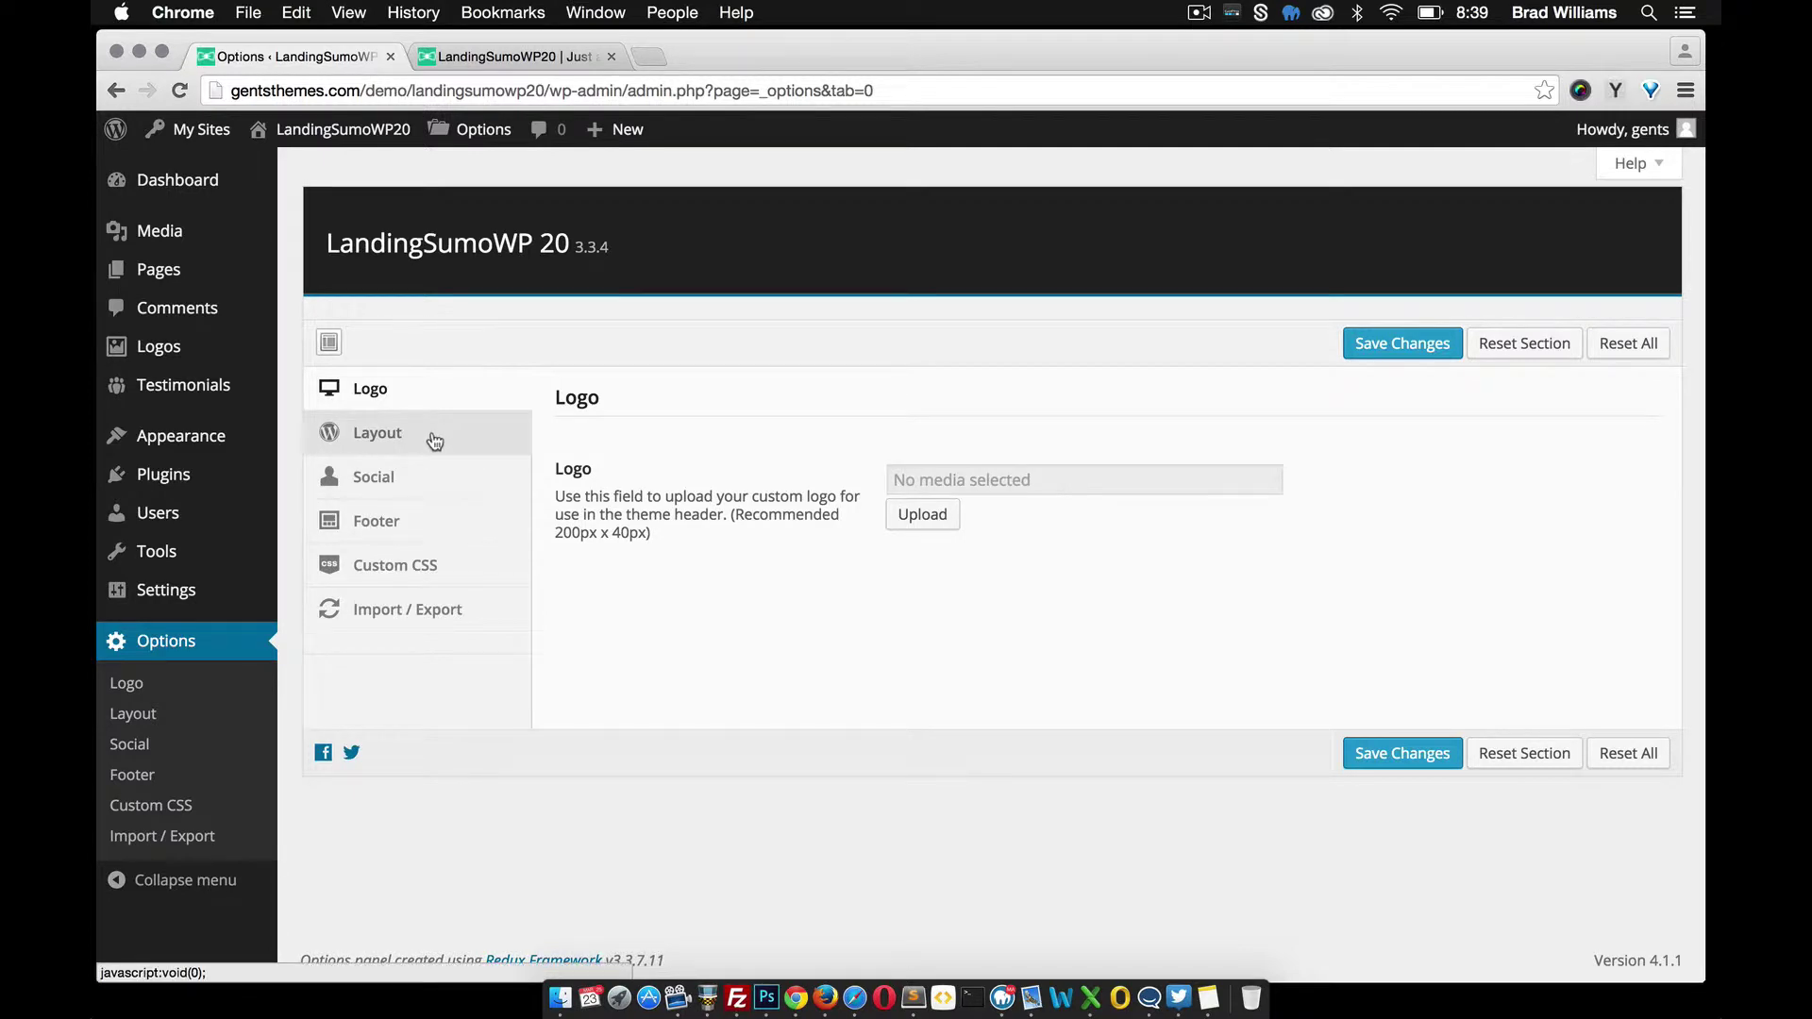
In Layout Manager, move HTML Content to the disabled sections, save, and reload the site
{"action": "left_click", "coordinate": [398, 438]}
{"action": "scroll", "coordinate": [789, 559], "scroll_direction": "down", "scroll_amount": 1}
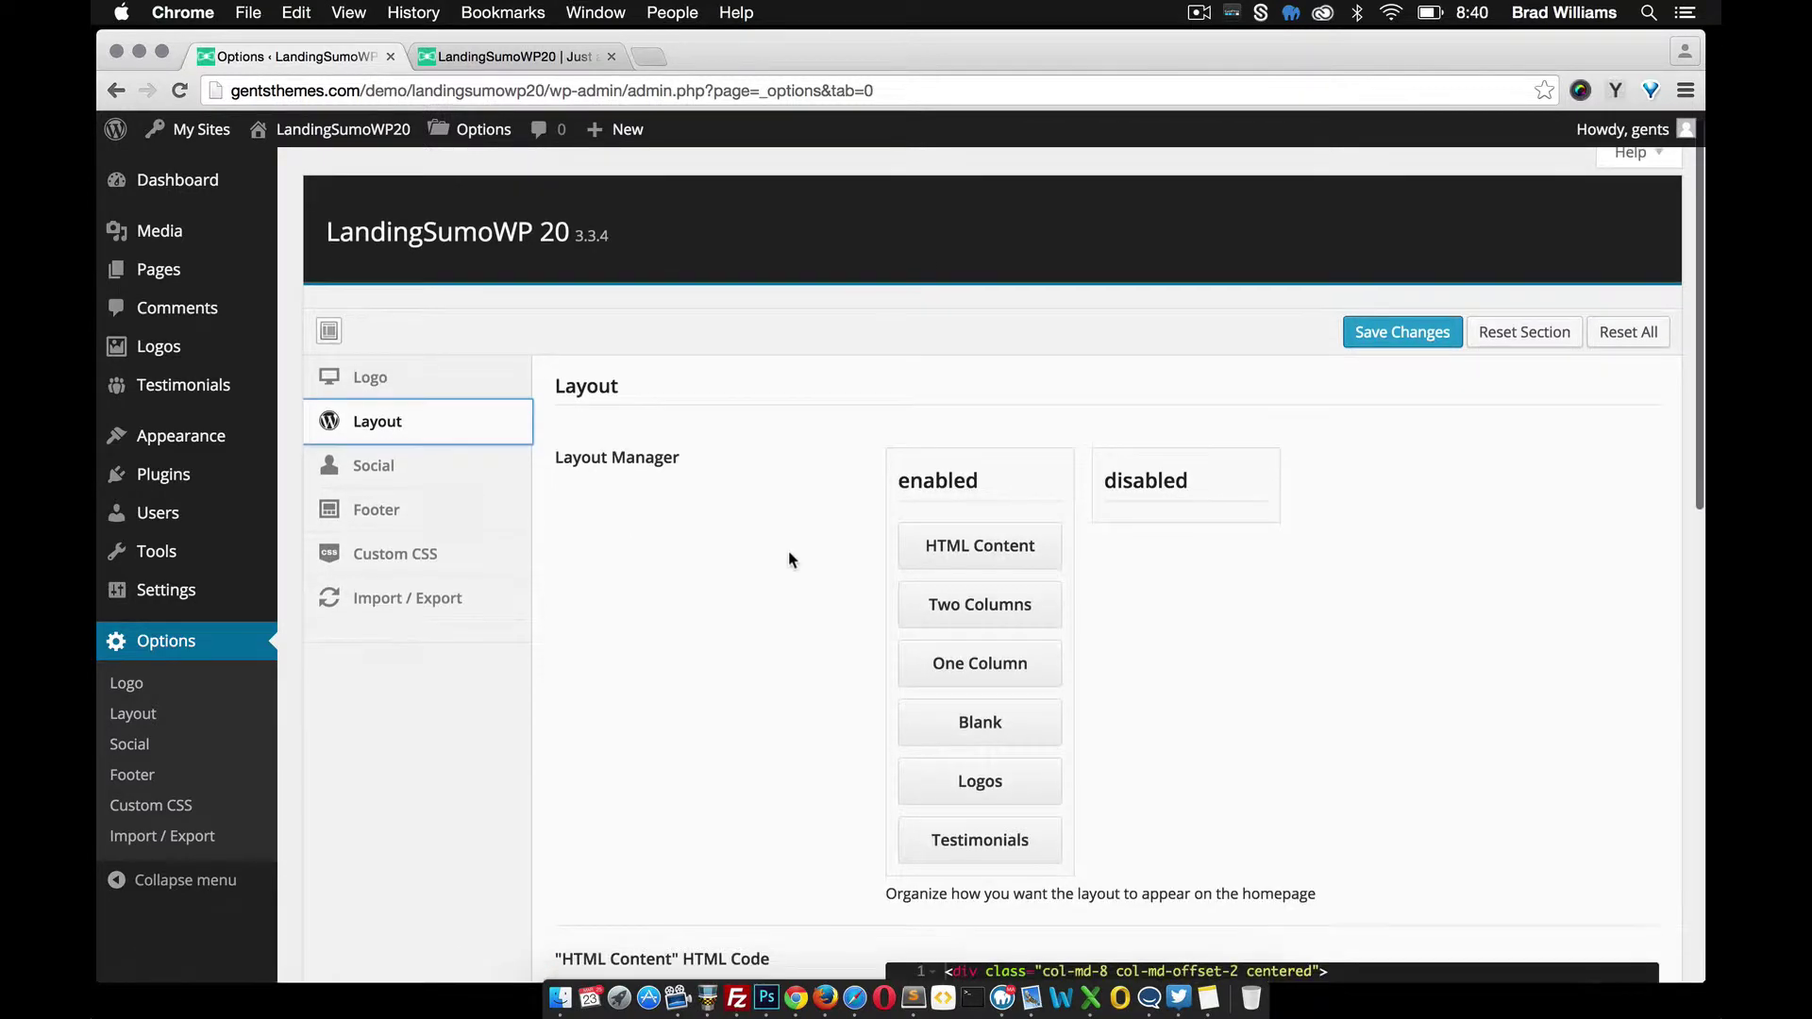
{"action": "scroll", "coordinate": [789, 559], "scroll_direction": "down", "scroll_amount": 2}
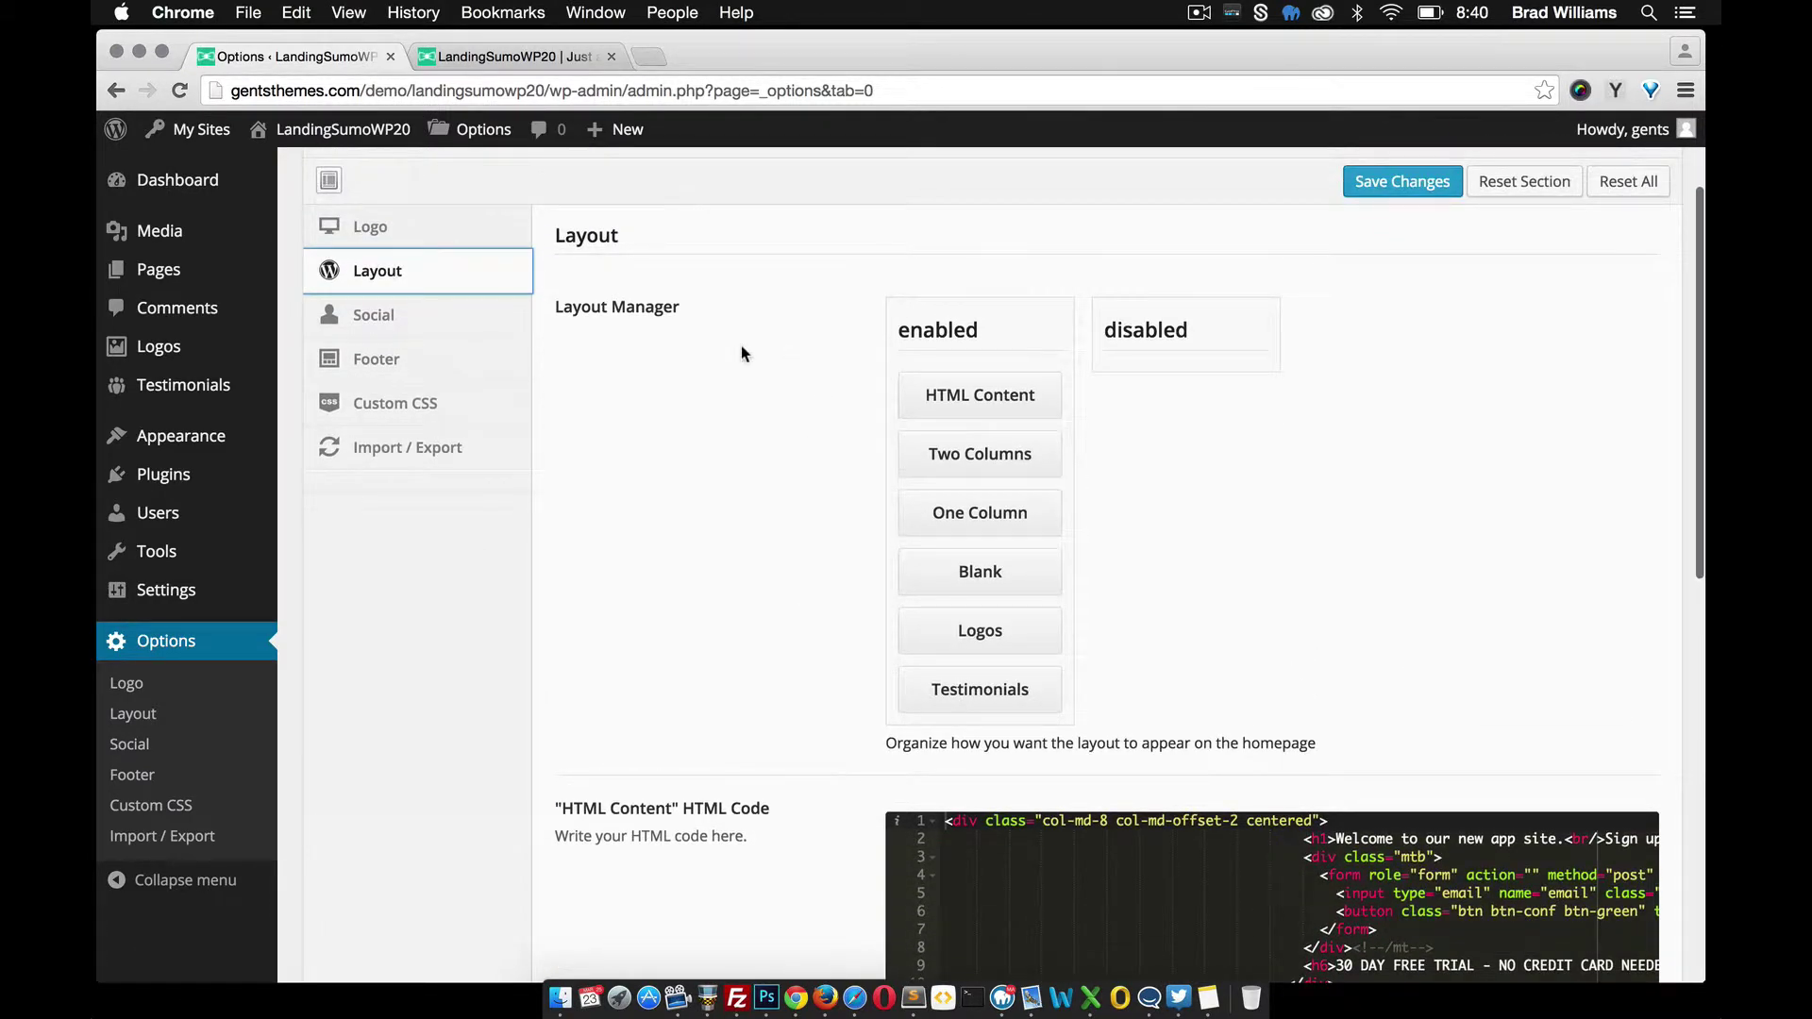
{"action": "scroll", "coordinate": [726, 356], "scroll_direction": "down", "scroll_amount": 1}
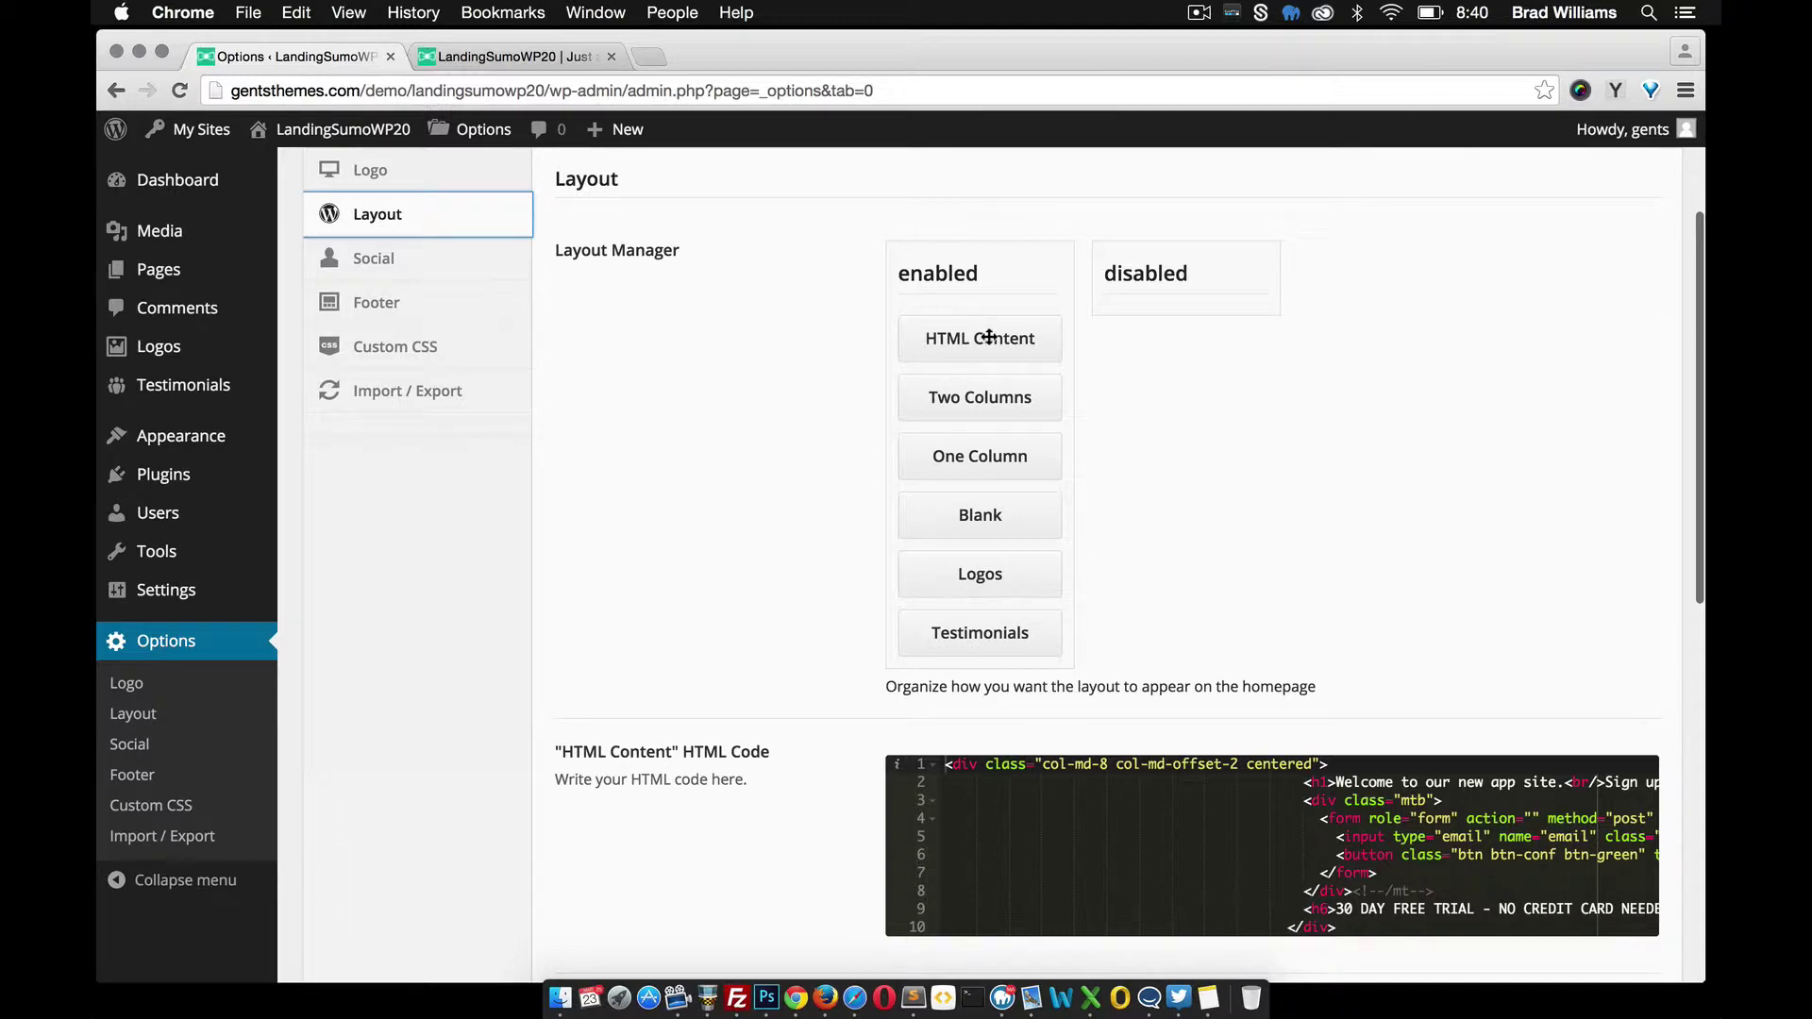
{"action": "left_click", "coordinate": [547, 58]}
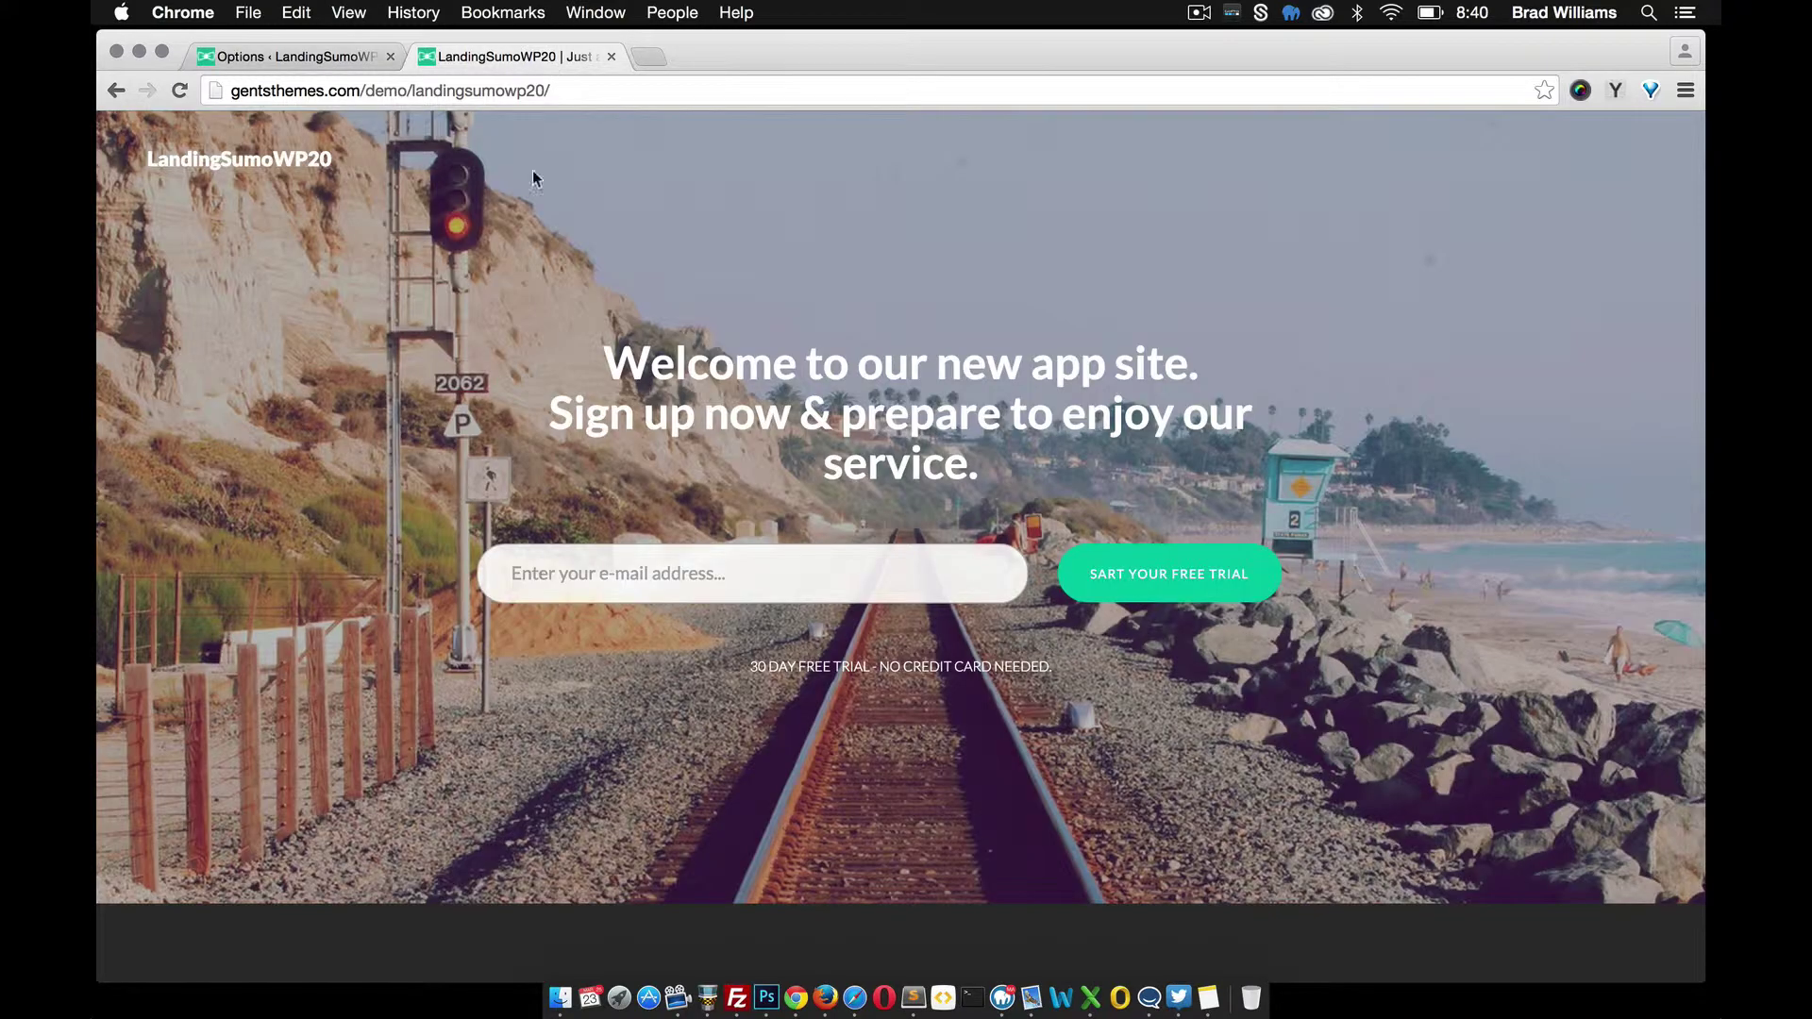
{"action": "left_click", "coordinate": [338, 70]}
{"action": "left_click_drag", "start_coordinate": [965, 349], "coordinate": [1185, 346]}
{"action": "scroll", "coordinate": [1415, 358], "scroll_direction": "up", "scroll_amount": 4}
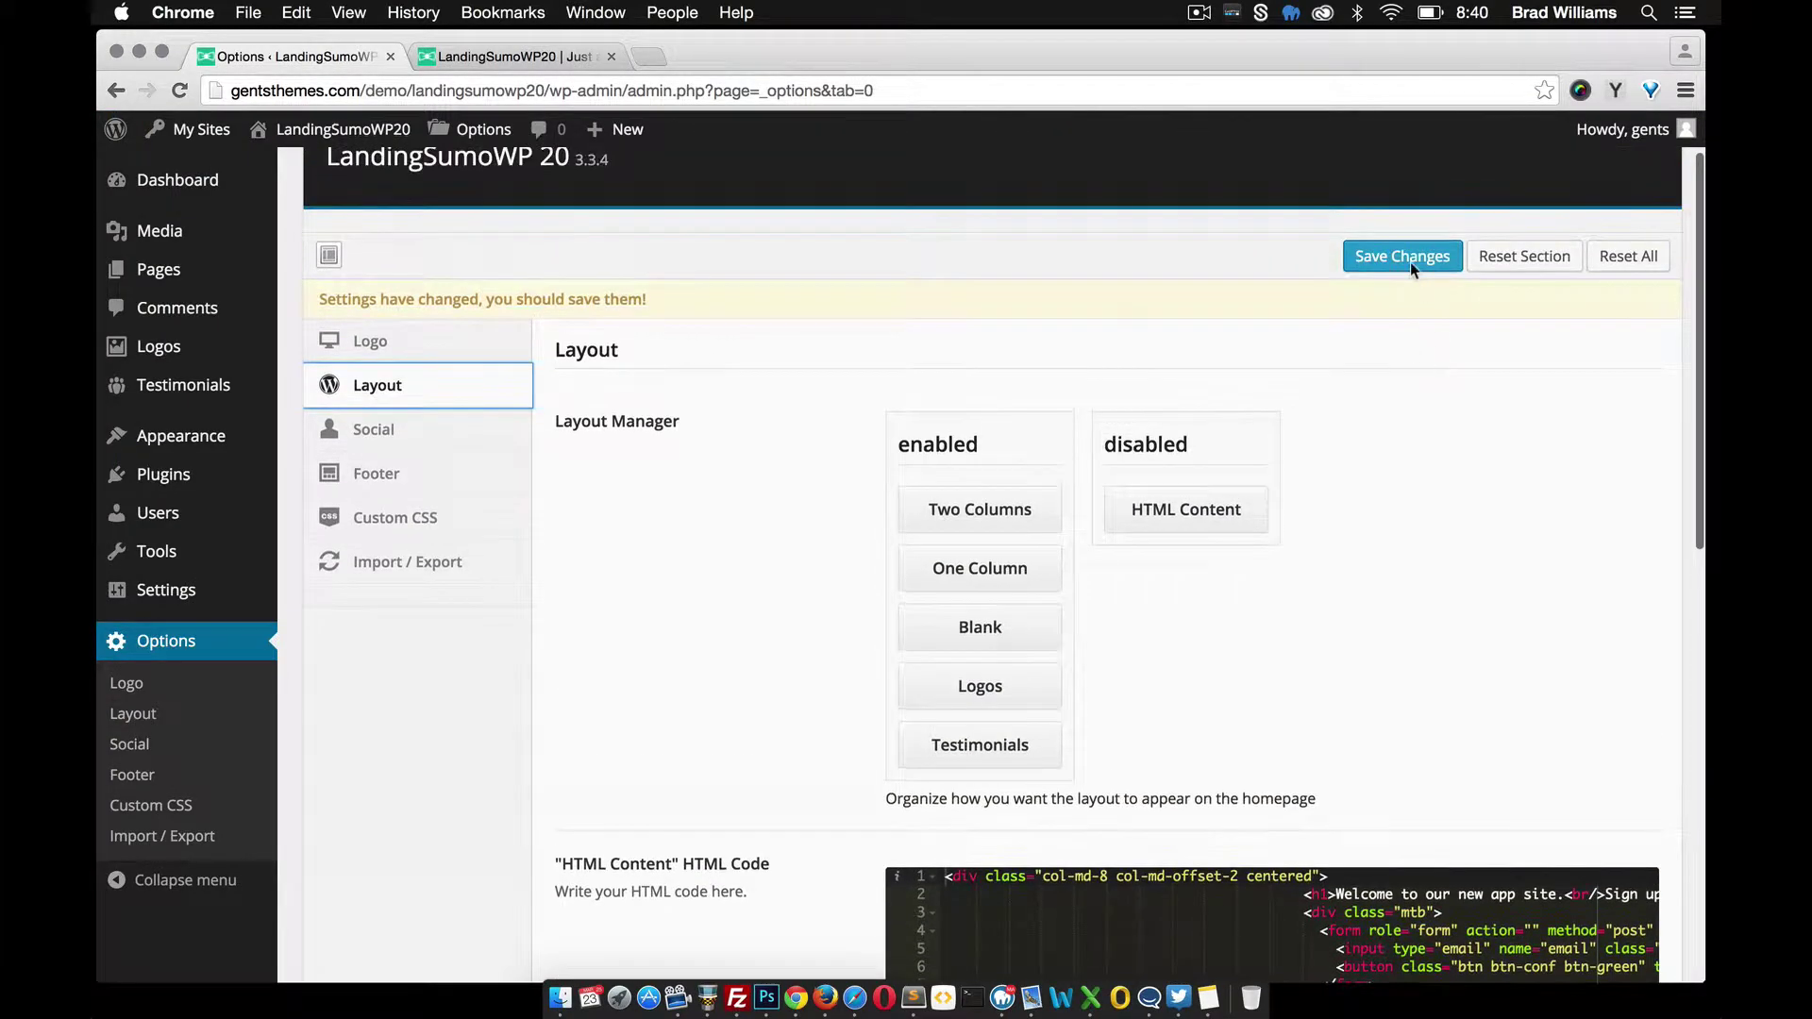
{"action": "left_click", "coordinate": [1409, 263]}
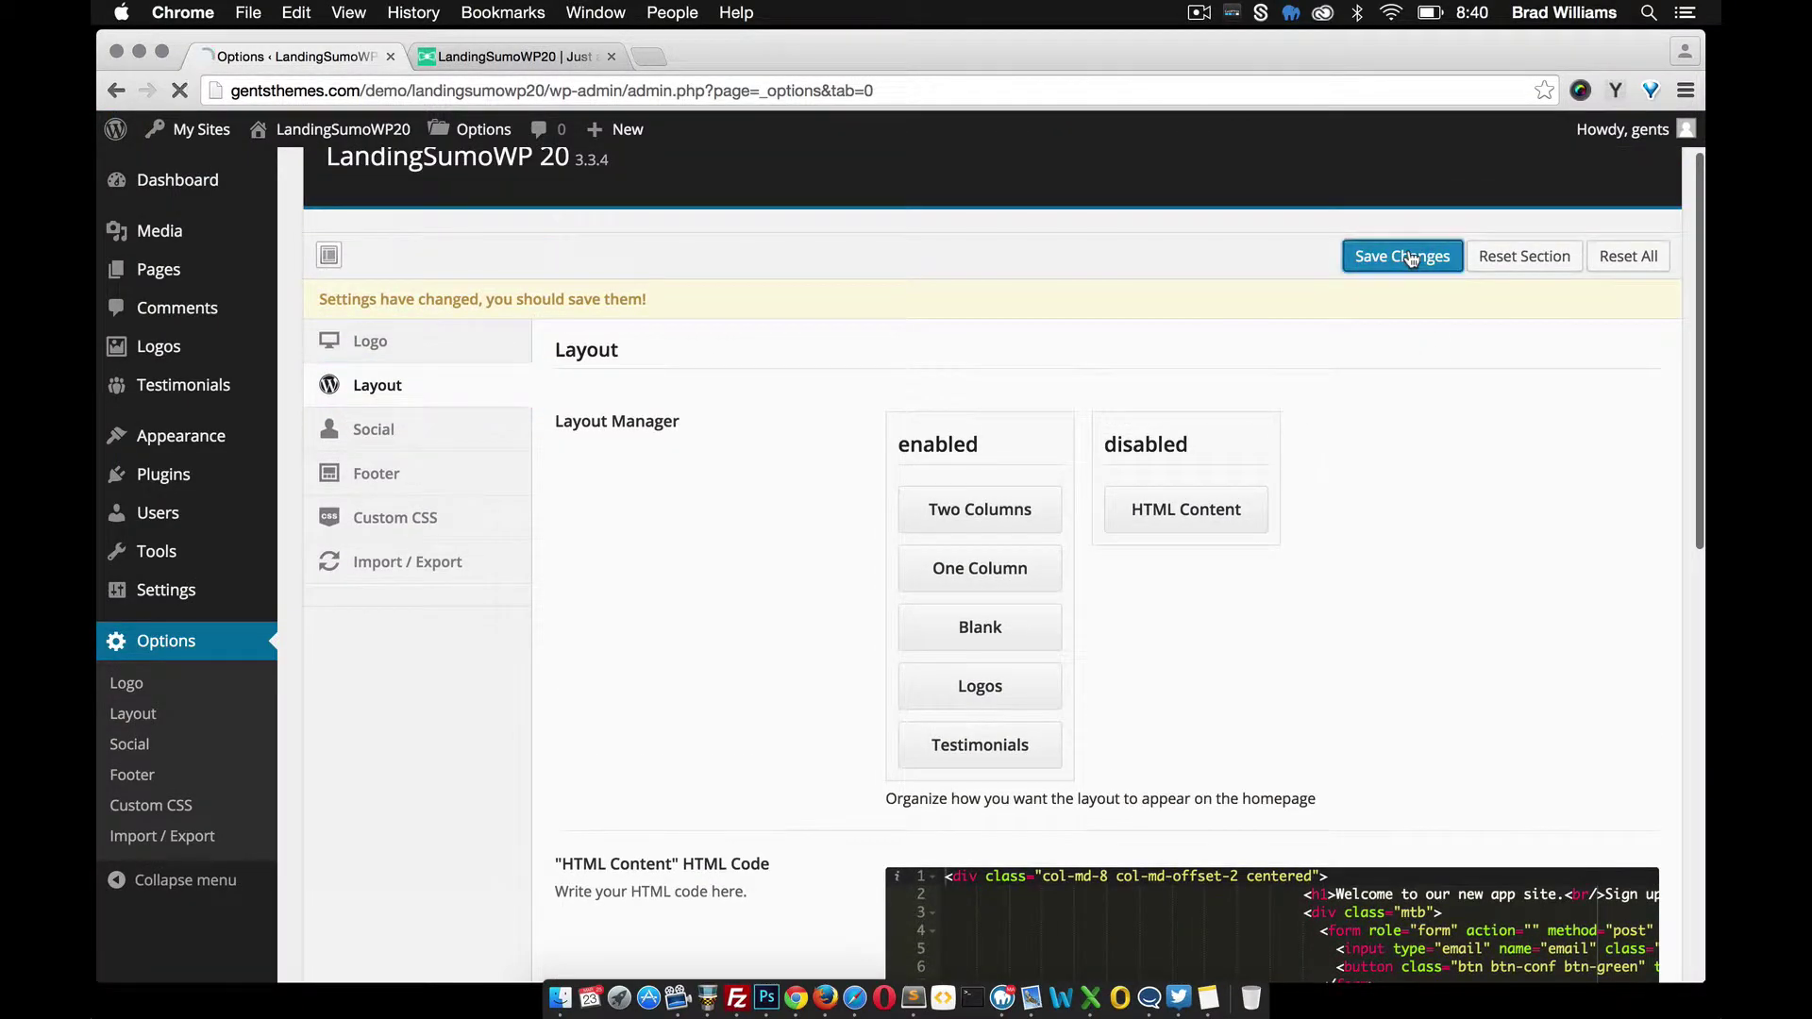
{"action": "left_click", "coordinate": [500, 54]}
{"action": "left_click", "coordinate": [179, 90]}
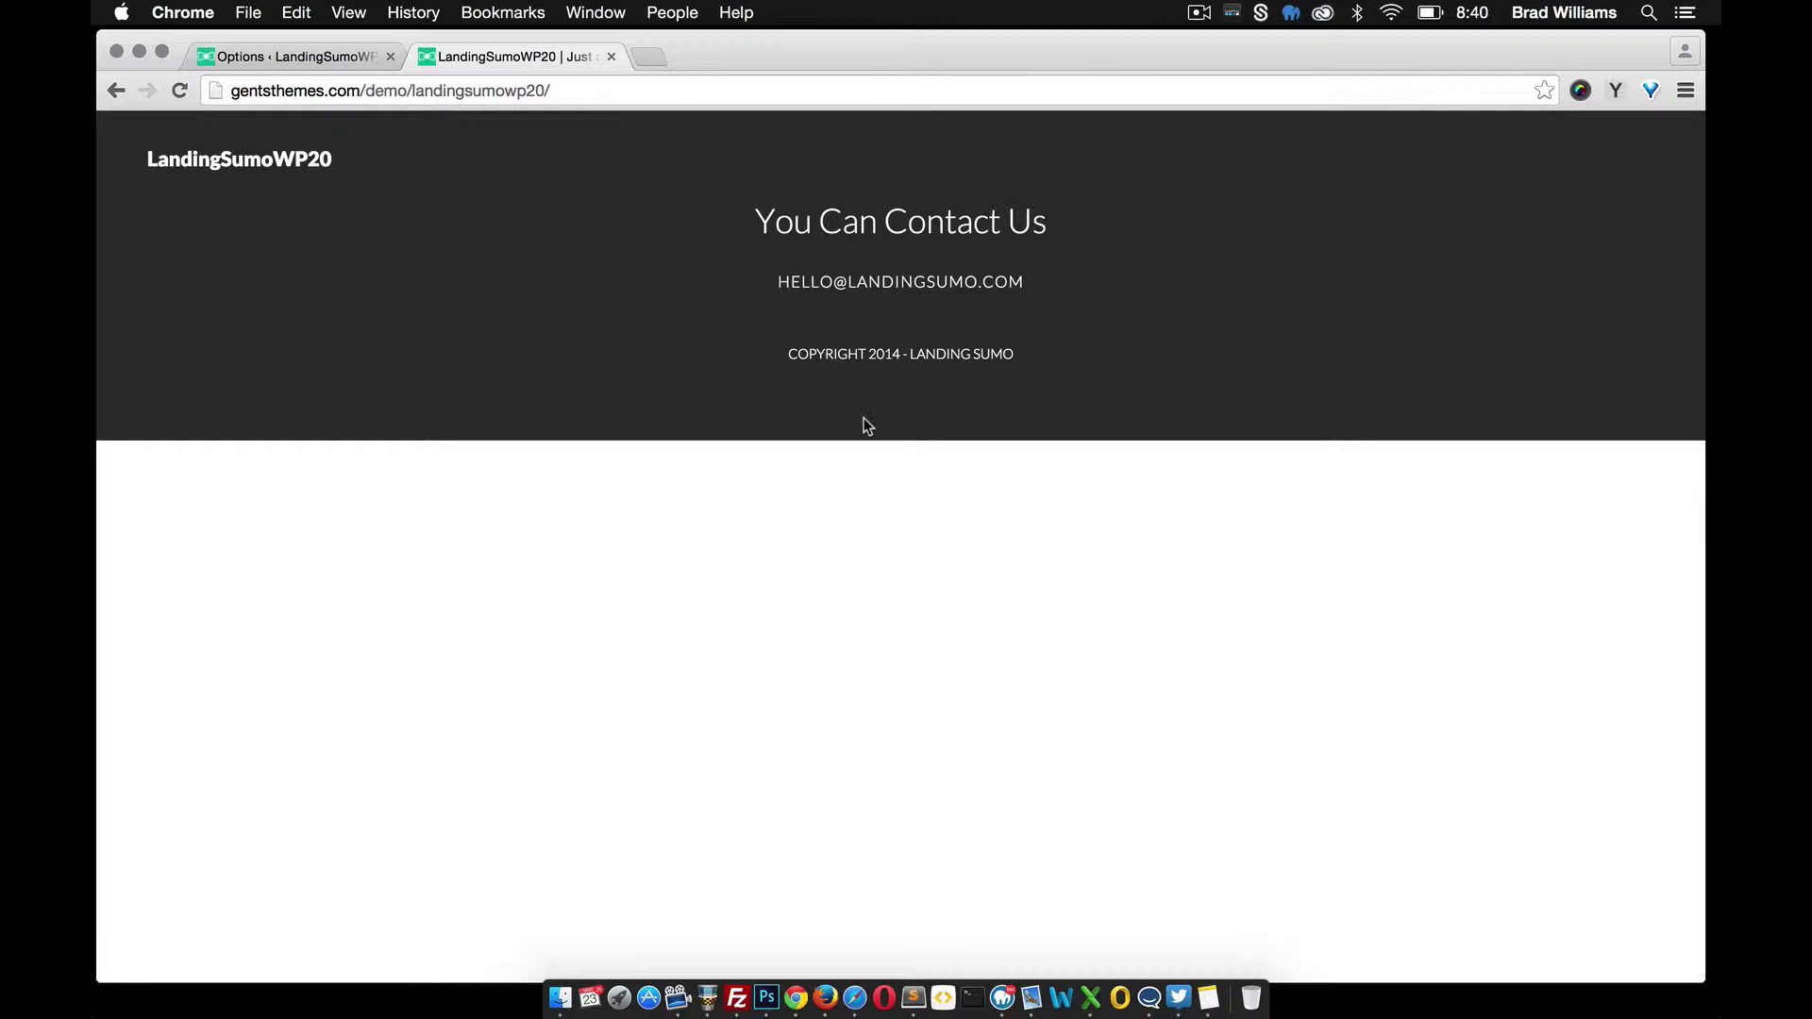
Drag HTML Content back to the top of the enabled sections and save the layout
{"action": "left_click", "coordinate": [274, 57]}
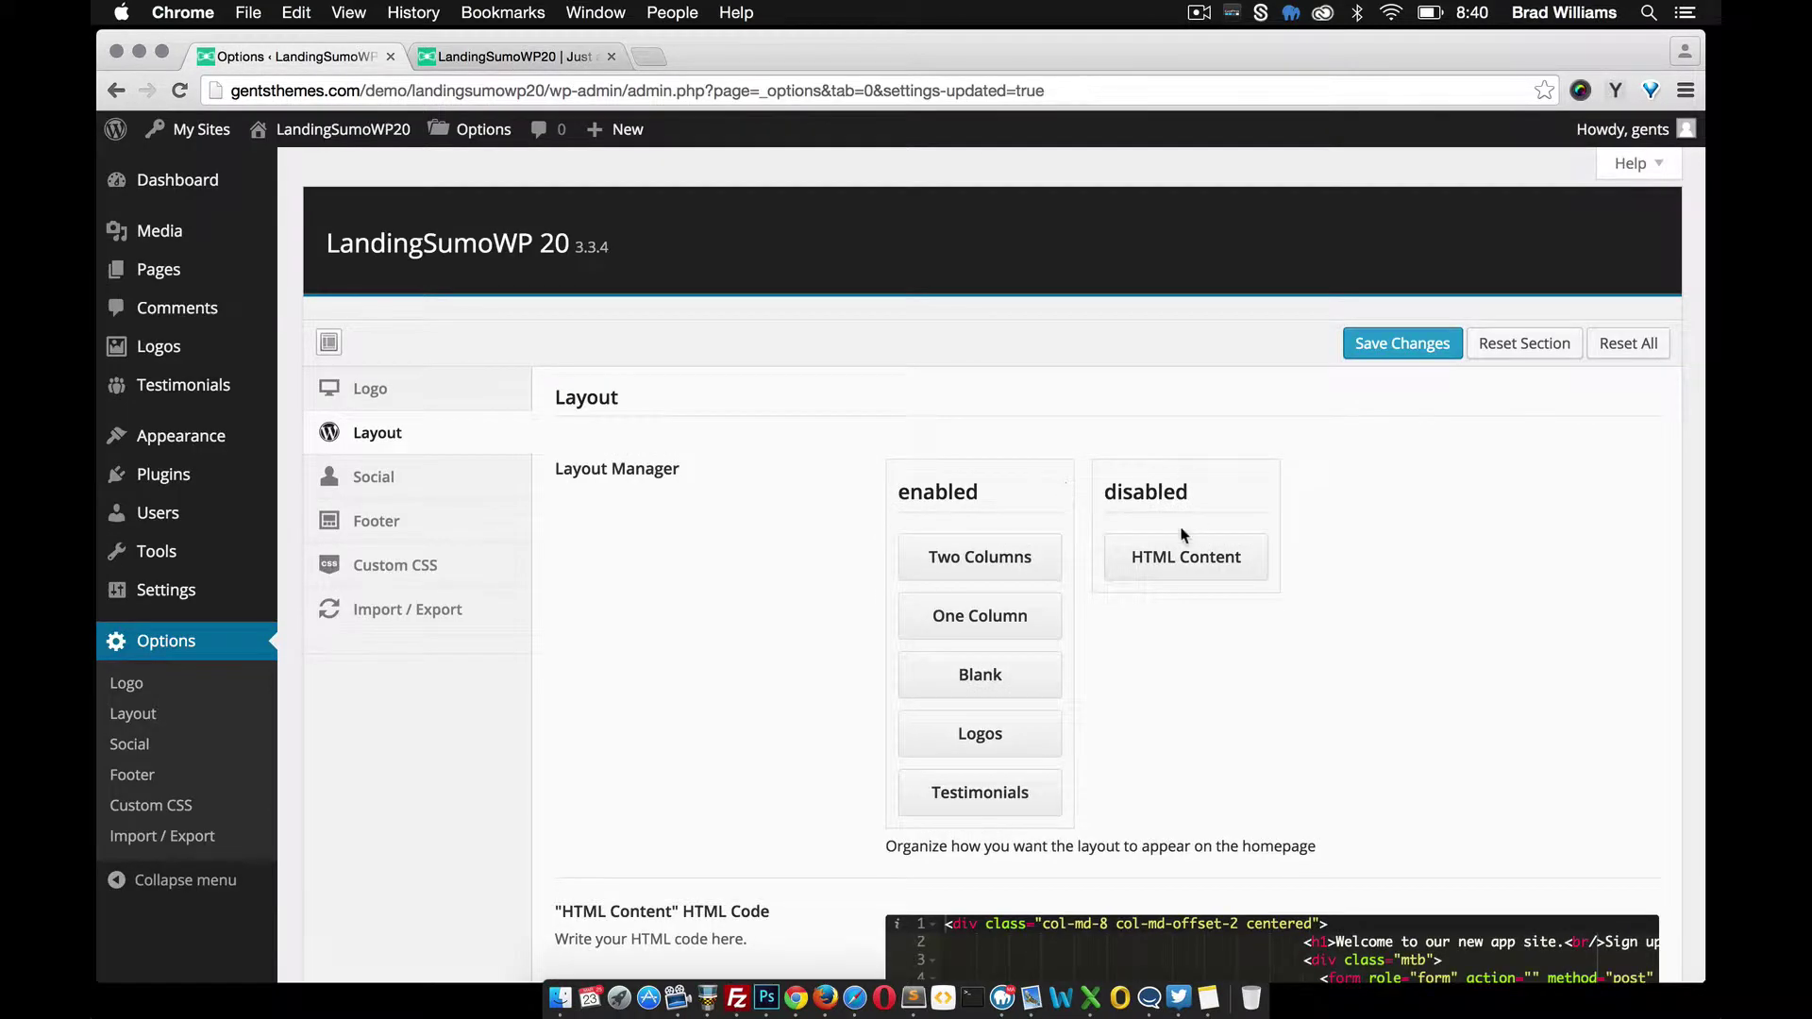
{"action": "left_click_drag", "start_coordinate": [1151, 569], "coordinate": [971, 556]}
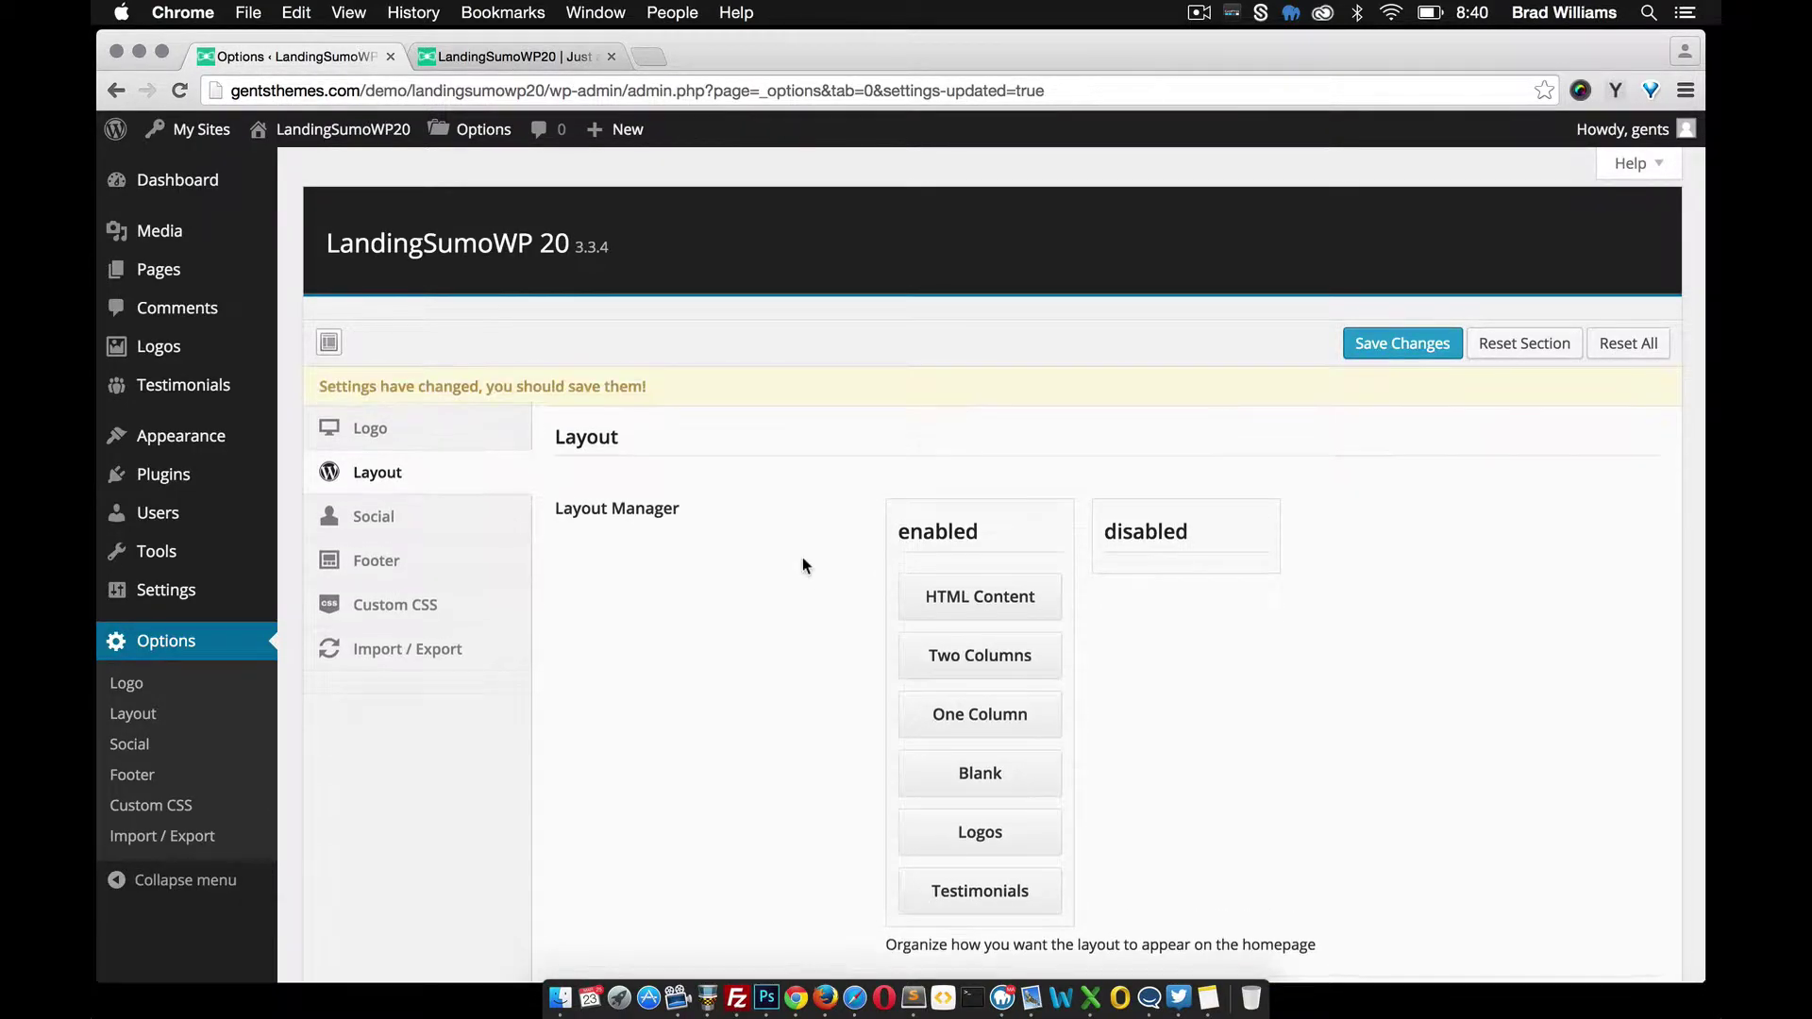
{"action": "scroll", "coordinate": [802, 556], "scroll_direction": "down", "scroll_amount": 2}
{"action": "scroll", "coordinate": [1366, 299], "scroll_direction": "up", "scroll_amount": 2}
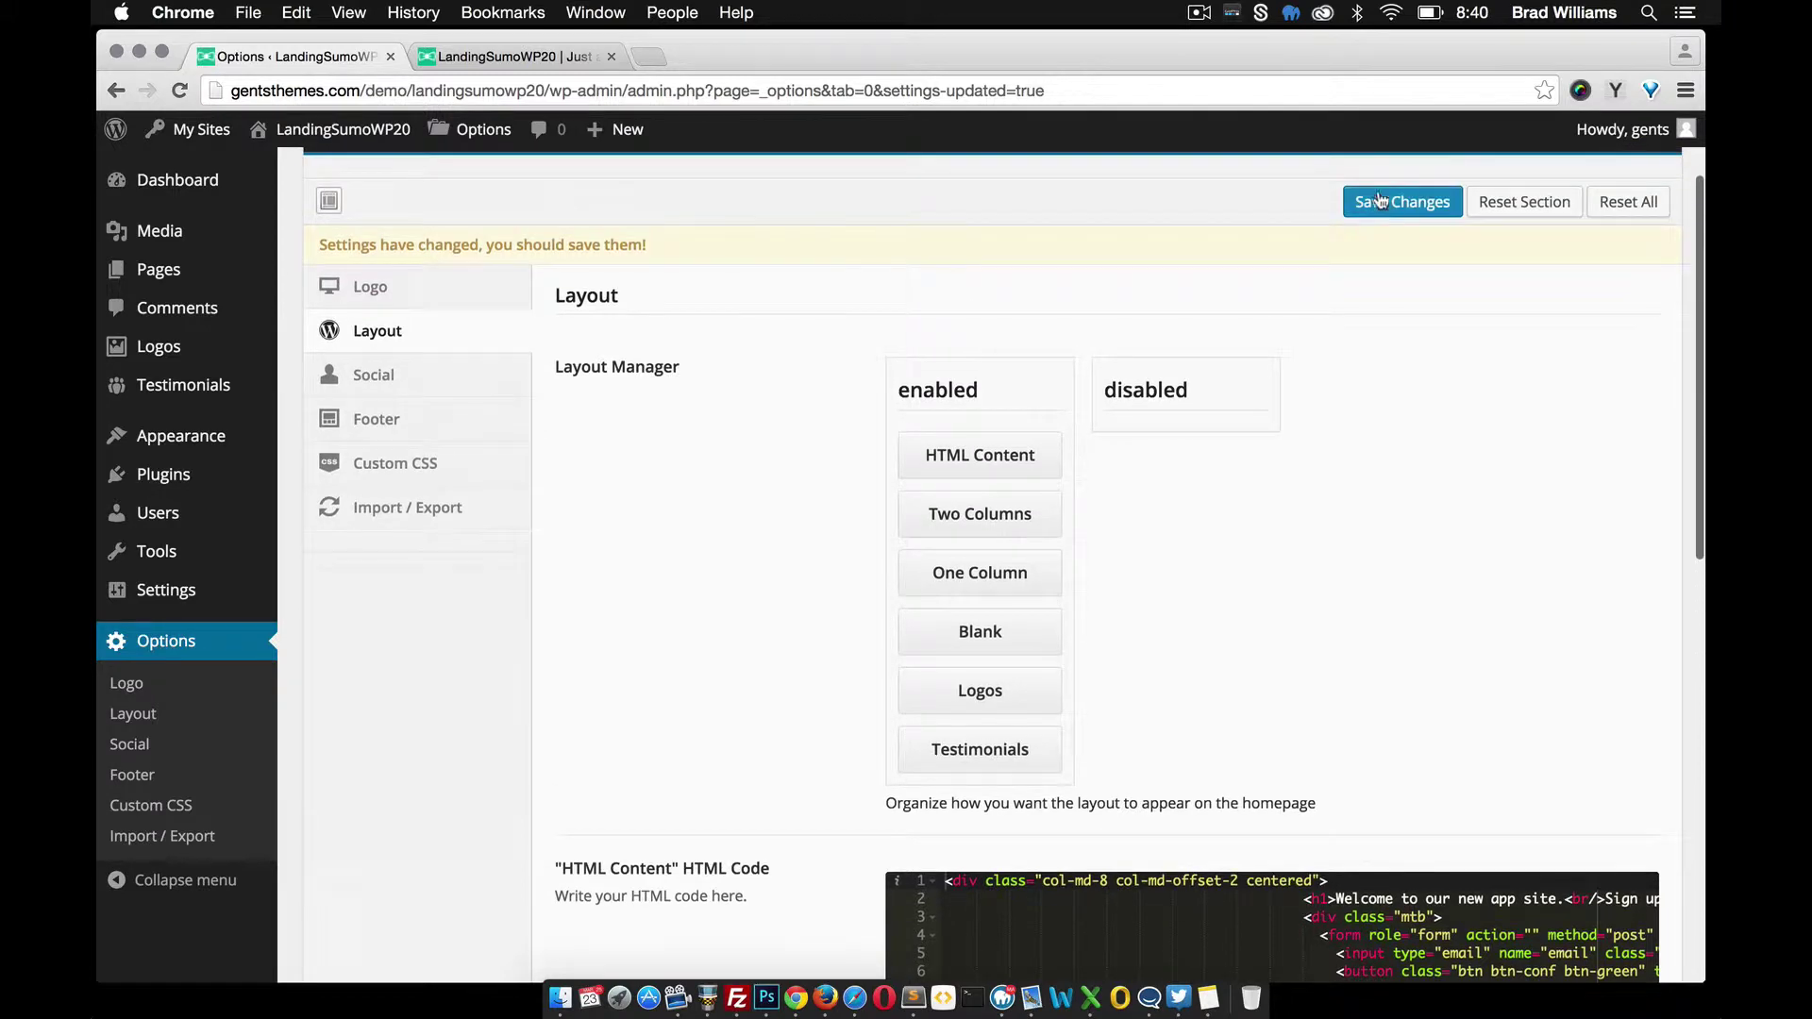
{"action": "left_click", "coordinate": [1384, 206]}
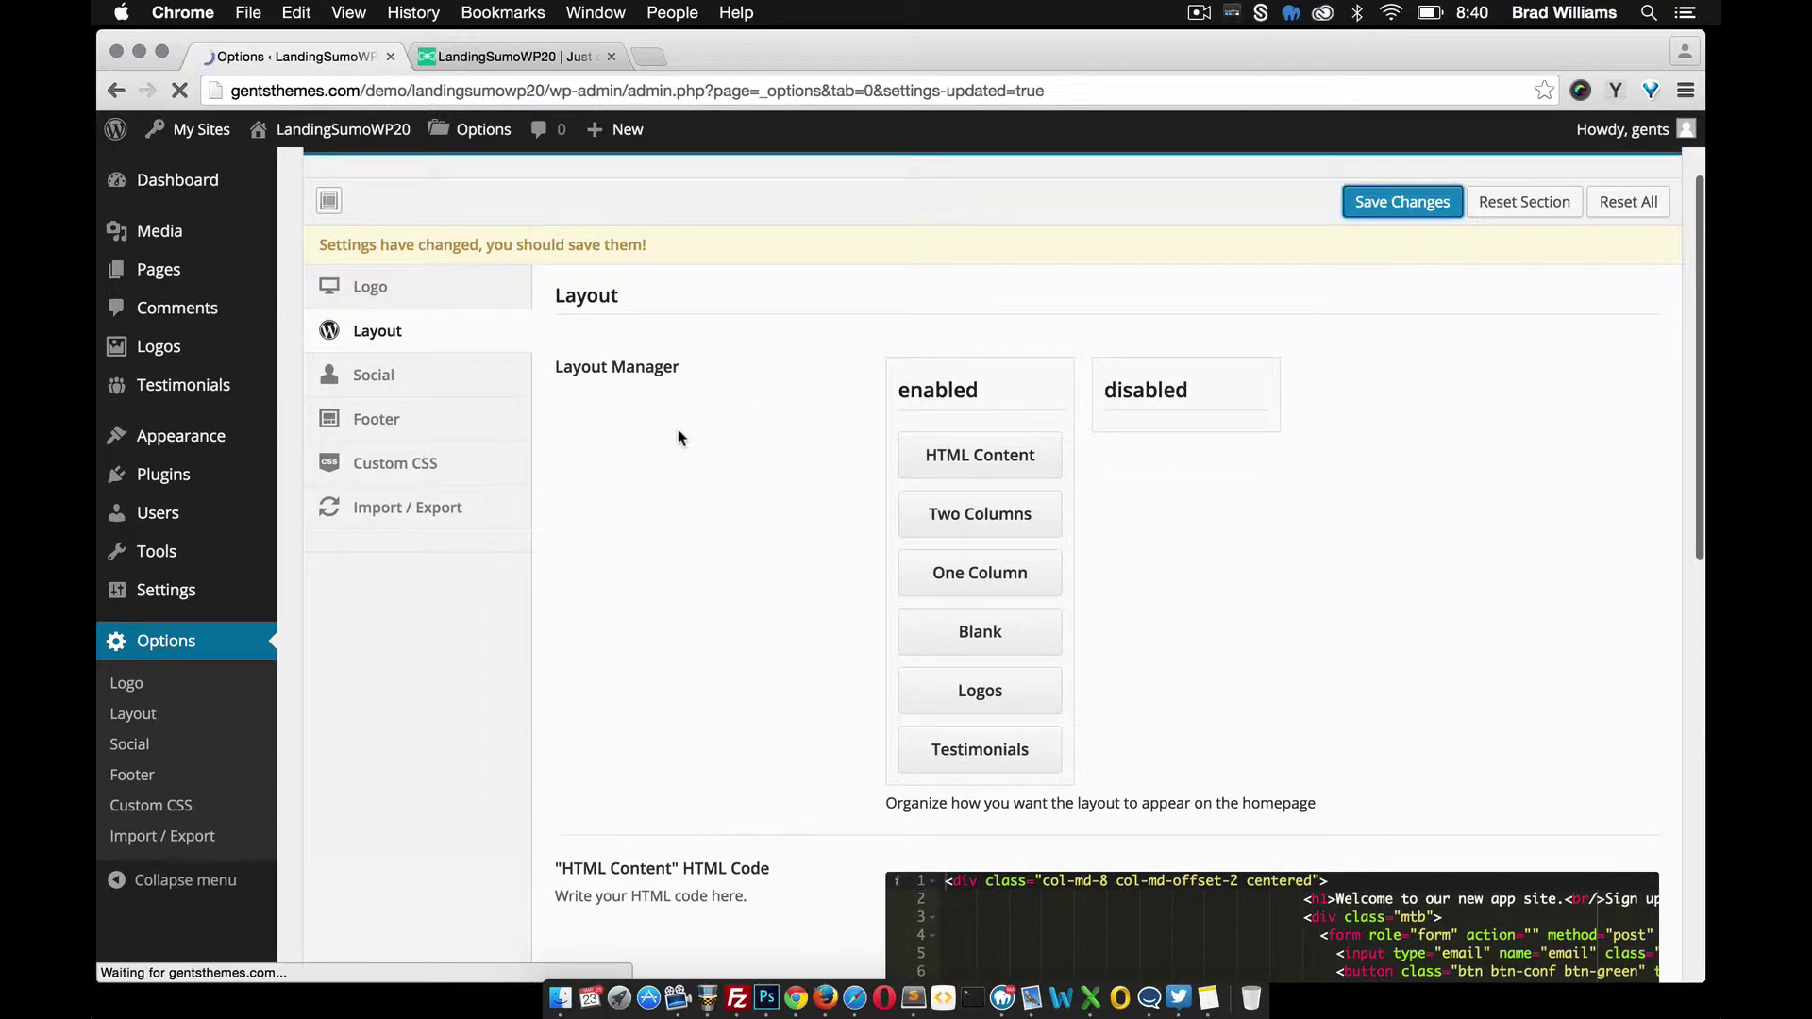
Remove the indentation before the welcome heading in the HTML Content code, then reload the landing page
{"action": "scroll", "coordinate": [727, 485], "scroll_direction": "down", "scroll_amount": 3}
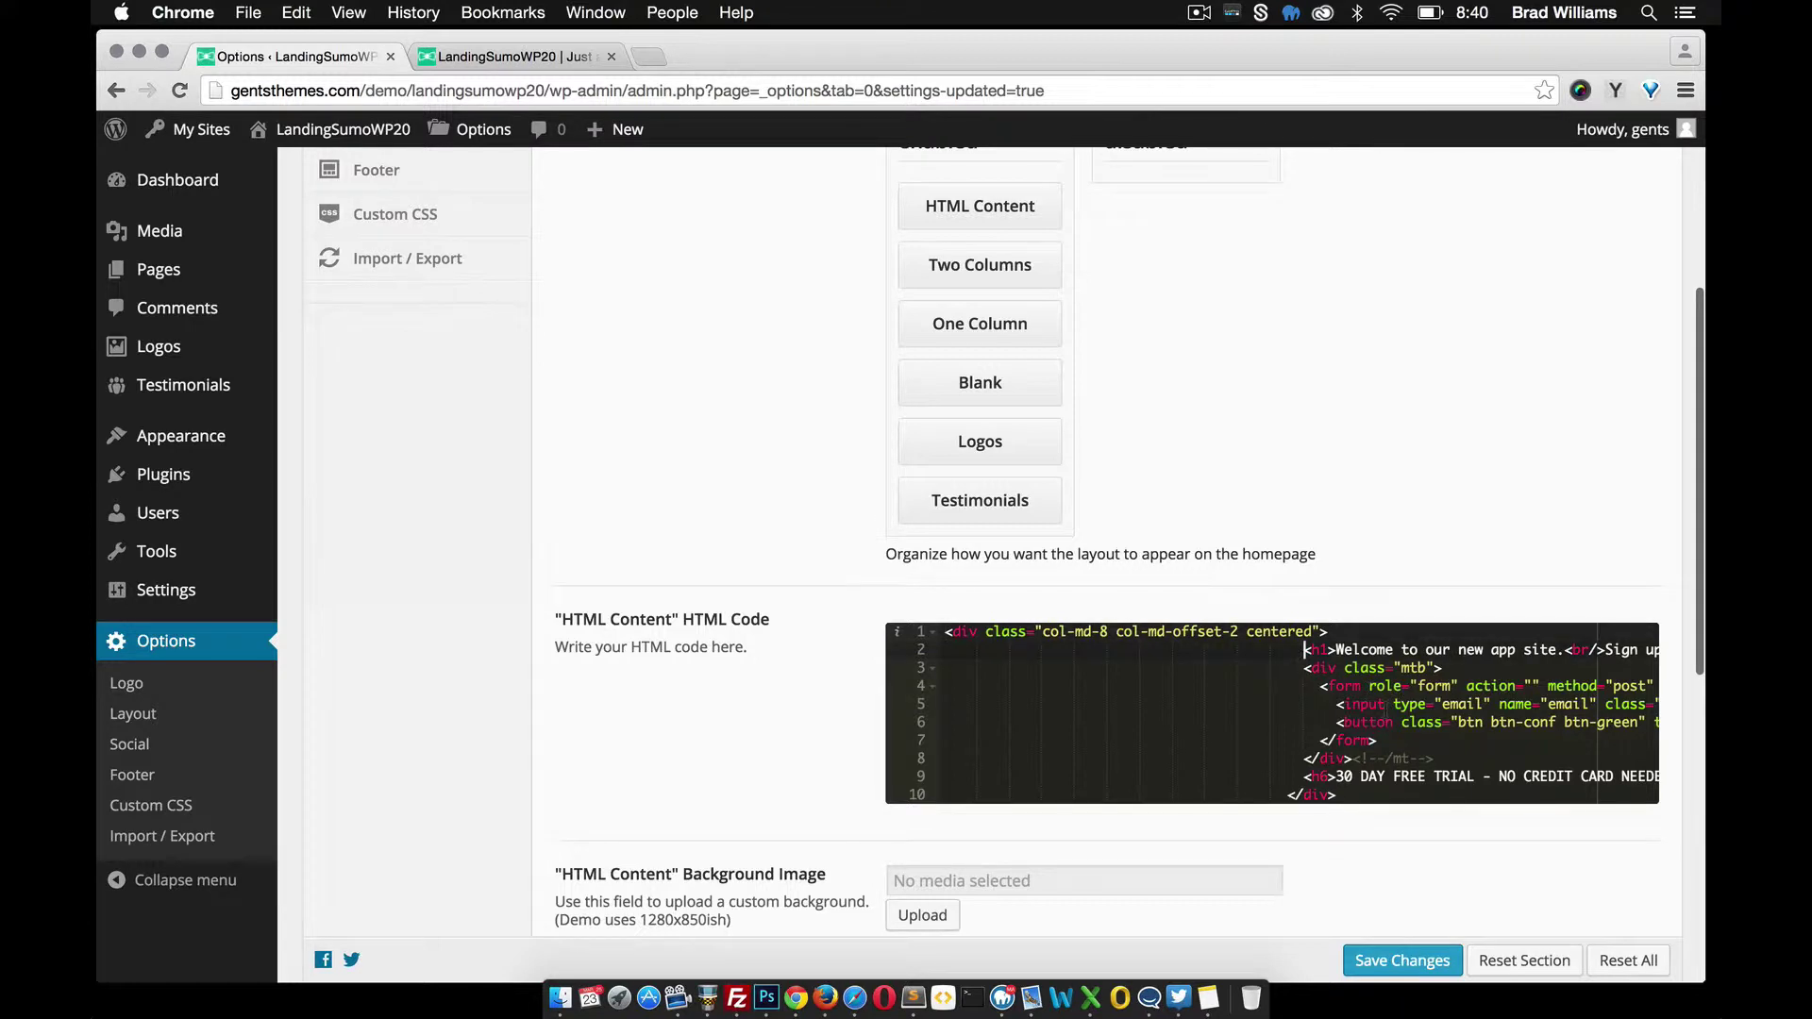
{"action": "key", "text": "BackSpace"}
{"action": "key", "text": "BackSpace"}
{"action": "key", "text": "BackSpace"}
{"action": "key", "text": "BackSpace"}
{"action": "key", "text": "BackSpace"}
{"action": "key", "text": "BackSpace"}
{"action": "key", "text": "BackSpace"}
{"action": "key", "text": "BackSpace"}
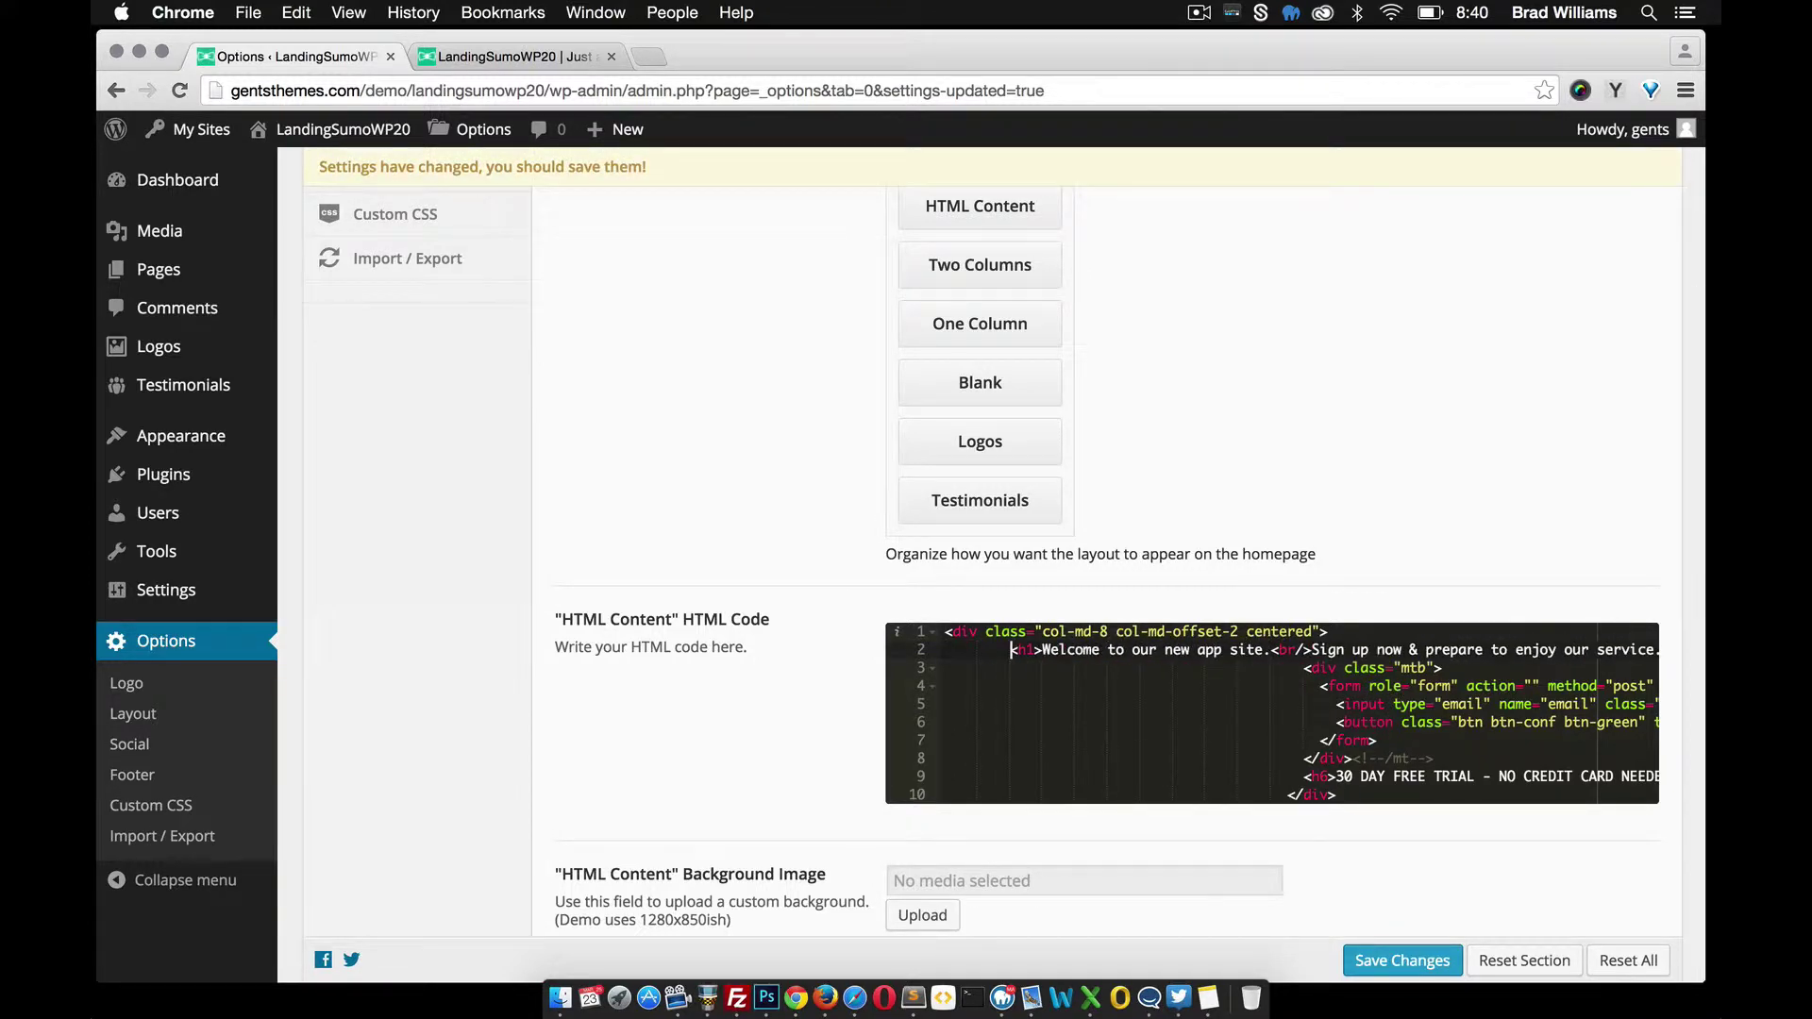
{"action": "key", "text": "BackSpace"}
{"action": "key", "text": "BackSpace"}
{"action": "key", "text": "BackSpace"}
{"action": "key", "text": "BackSpace"}
{"action": "key", "text": "BackSpace"}
{"action": "key", "text": "BackSpace"}
{"action": "key", "text": "BackSpace"}
{"action": "key", "text": "BackSpace"}
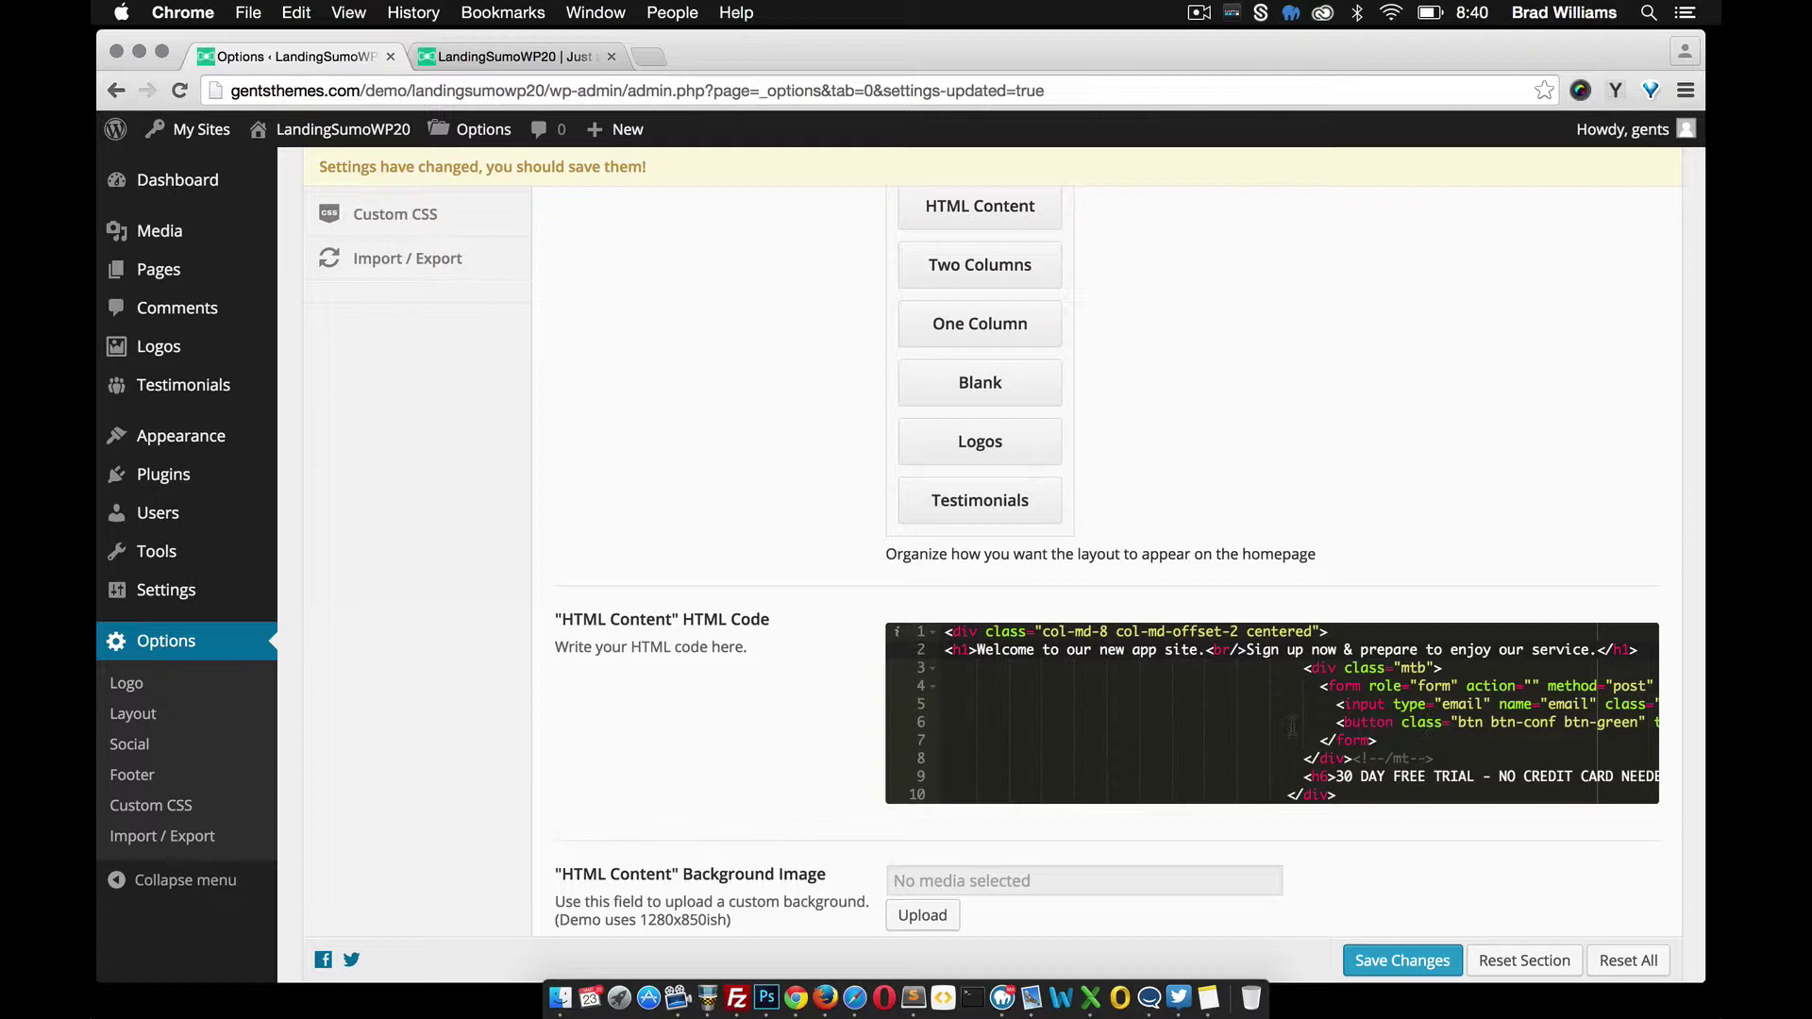
{"action": "scroll", "coordinate": [1292, 726], "scroll_direction": "right", "scroll_amount": 8}
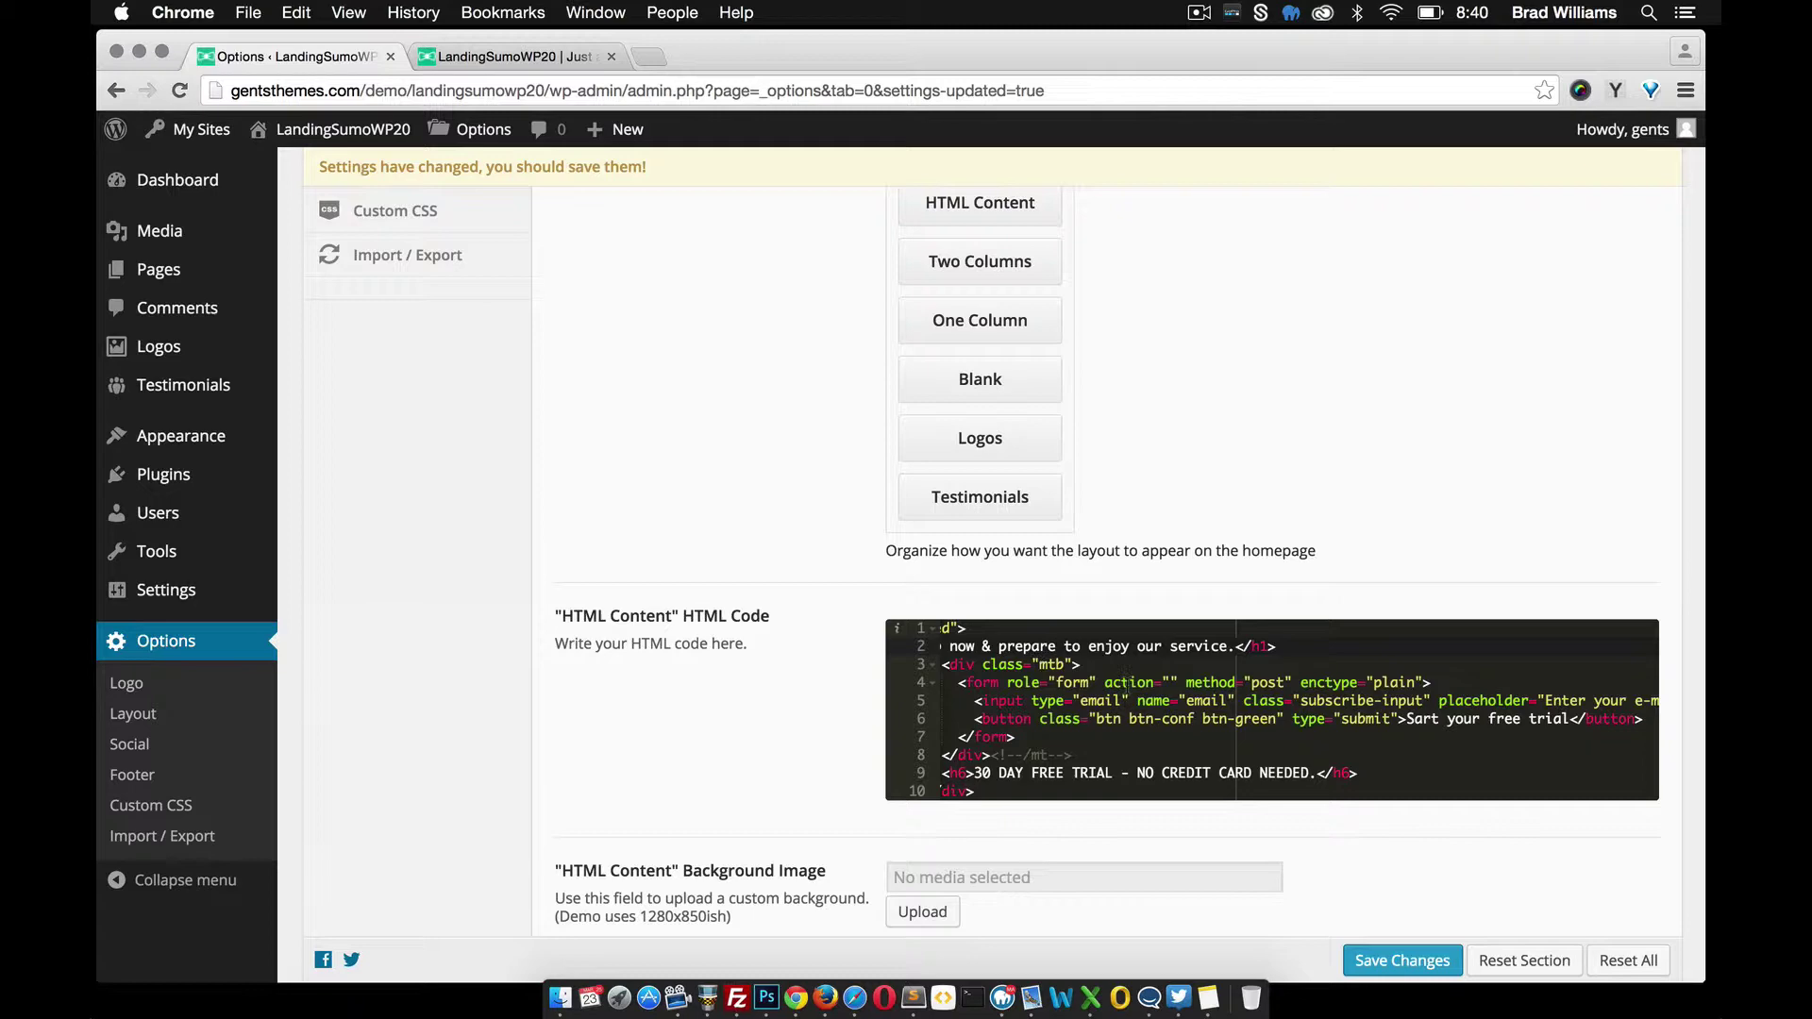
{"action": "left_click", "coordinate": [495, 58]}
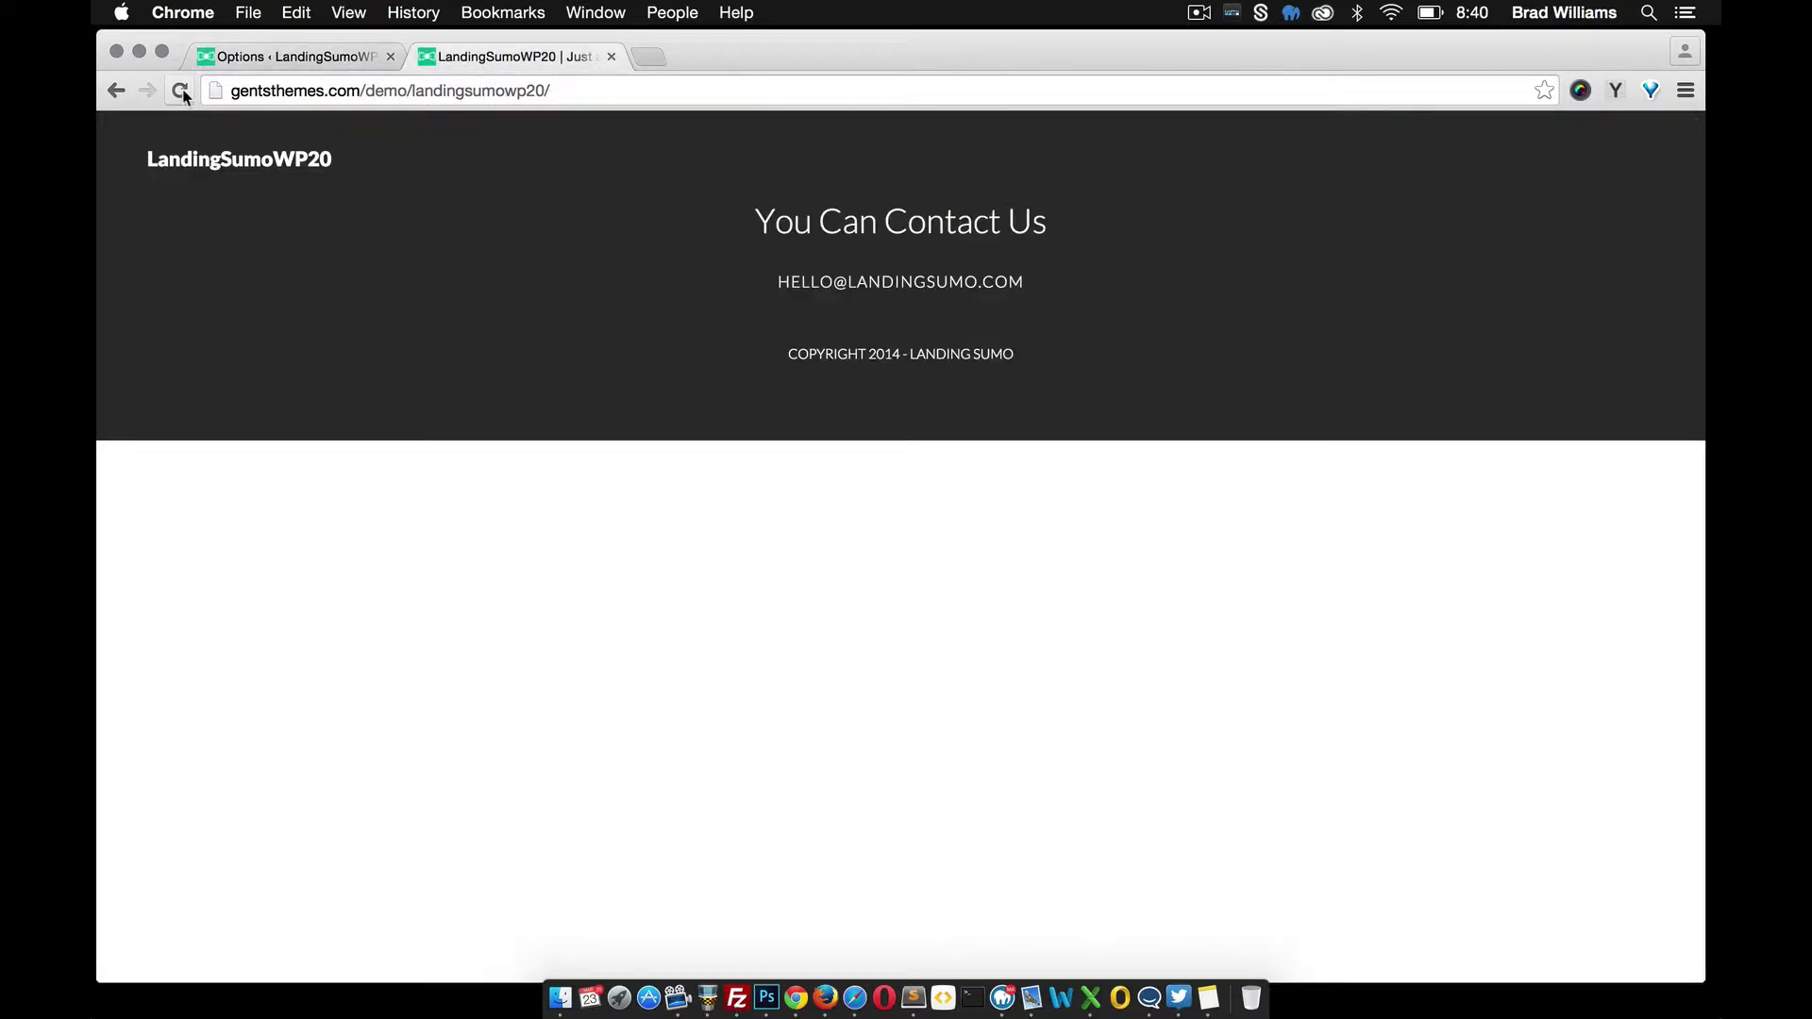
{"action": "left_click", "coordinate": [182, 91]}
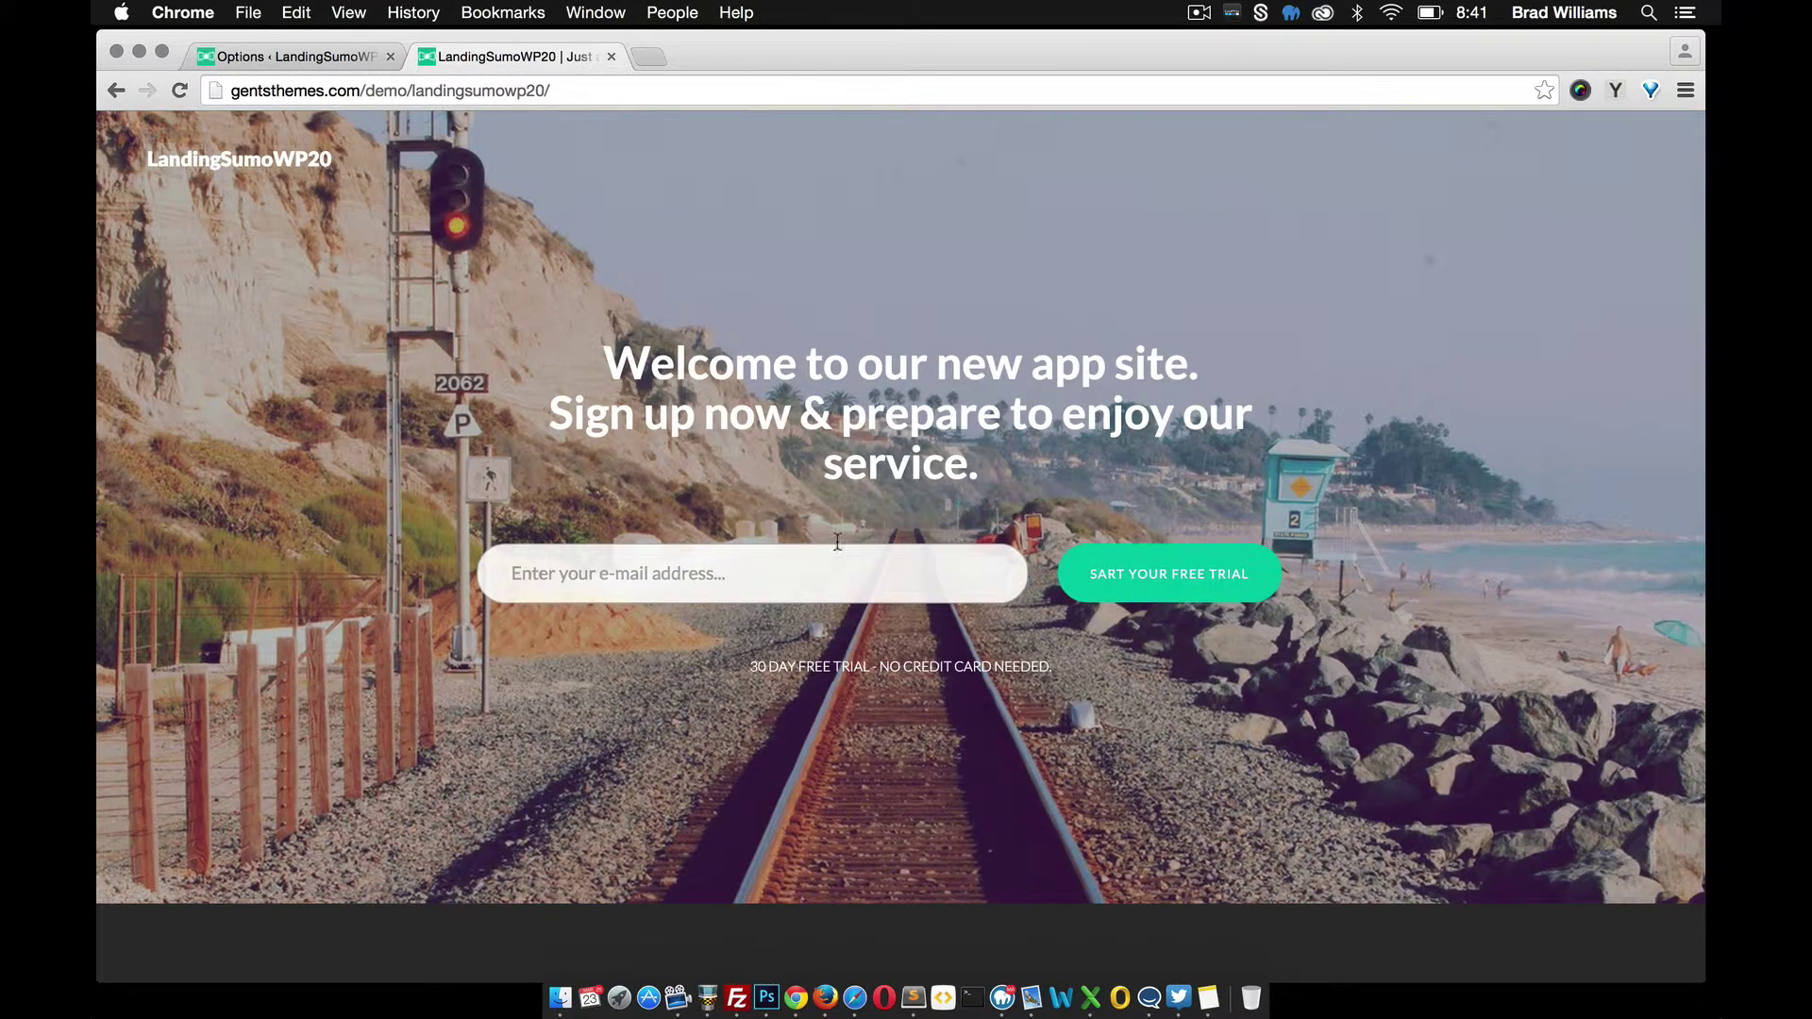
{"action": "left_click", "coordinate": [315, 54]}
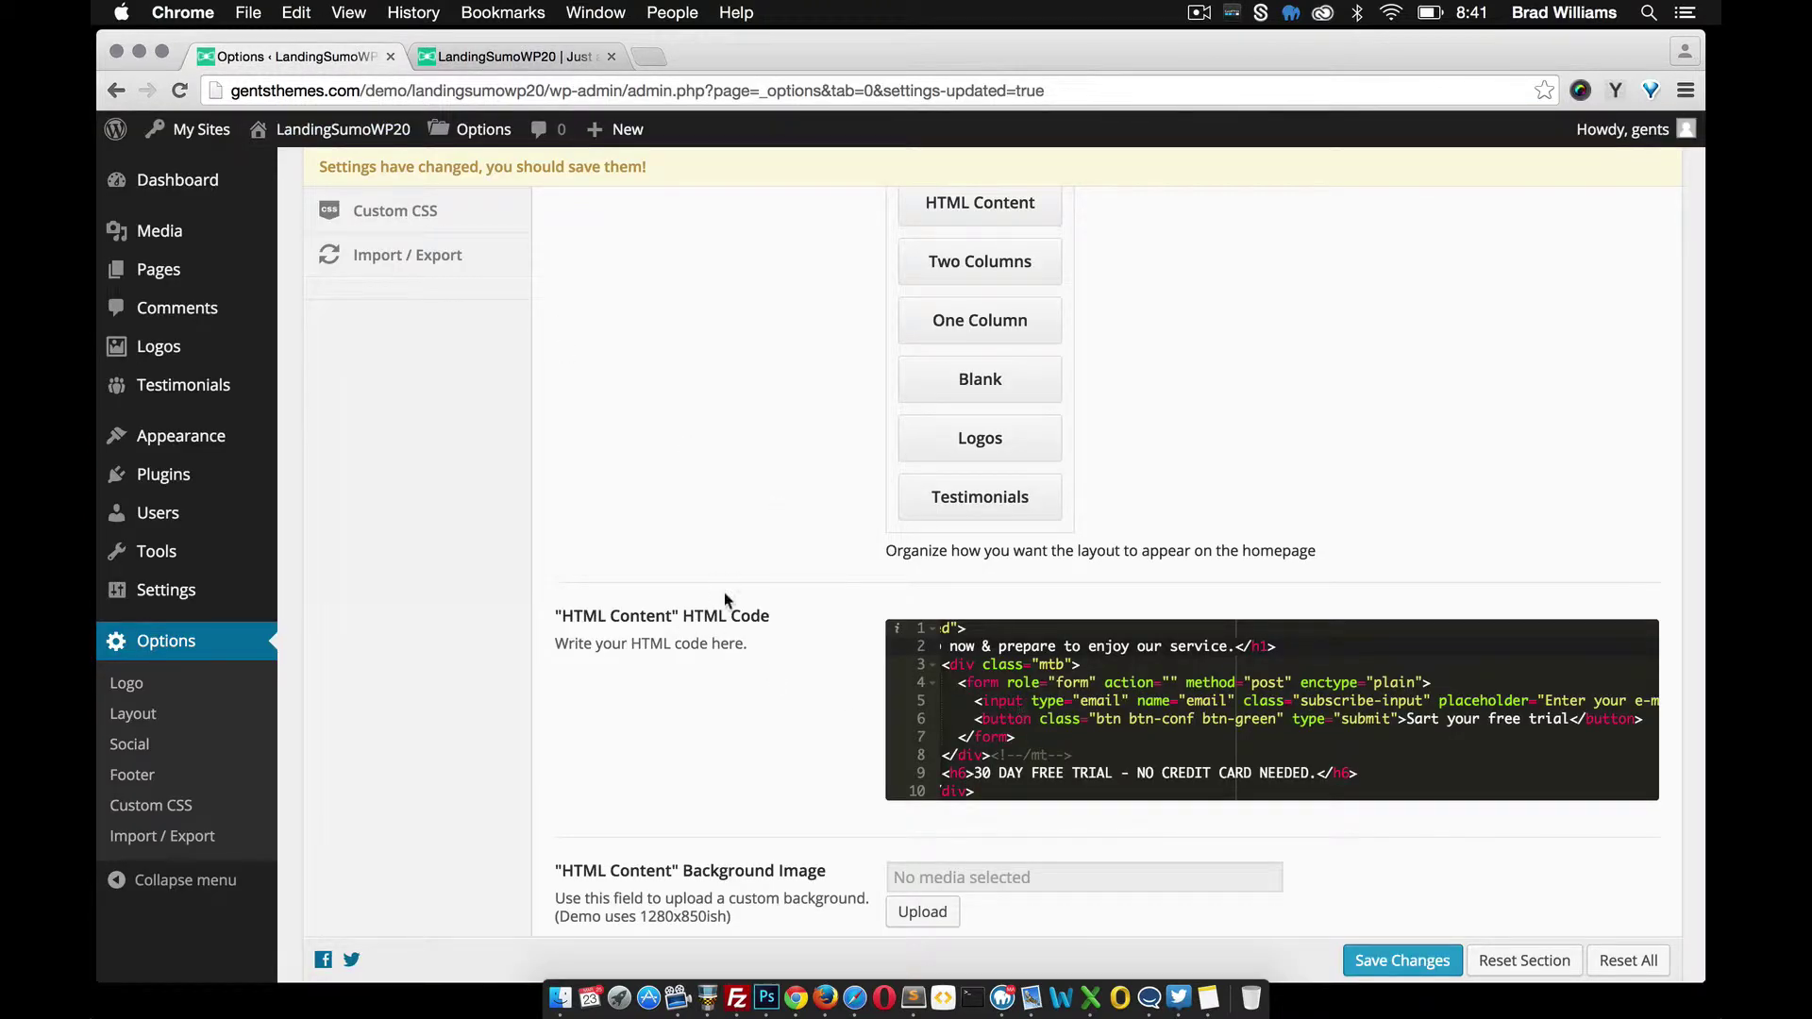
{"action": "scroll", "coordinate": [722, 598], "scroll_direction": "up", "scroll_amount": 4}
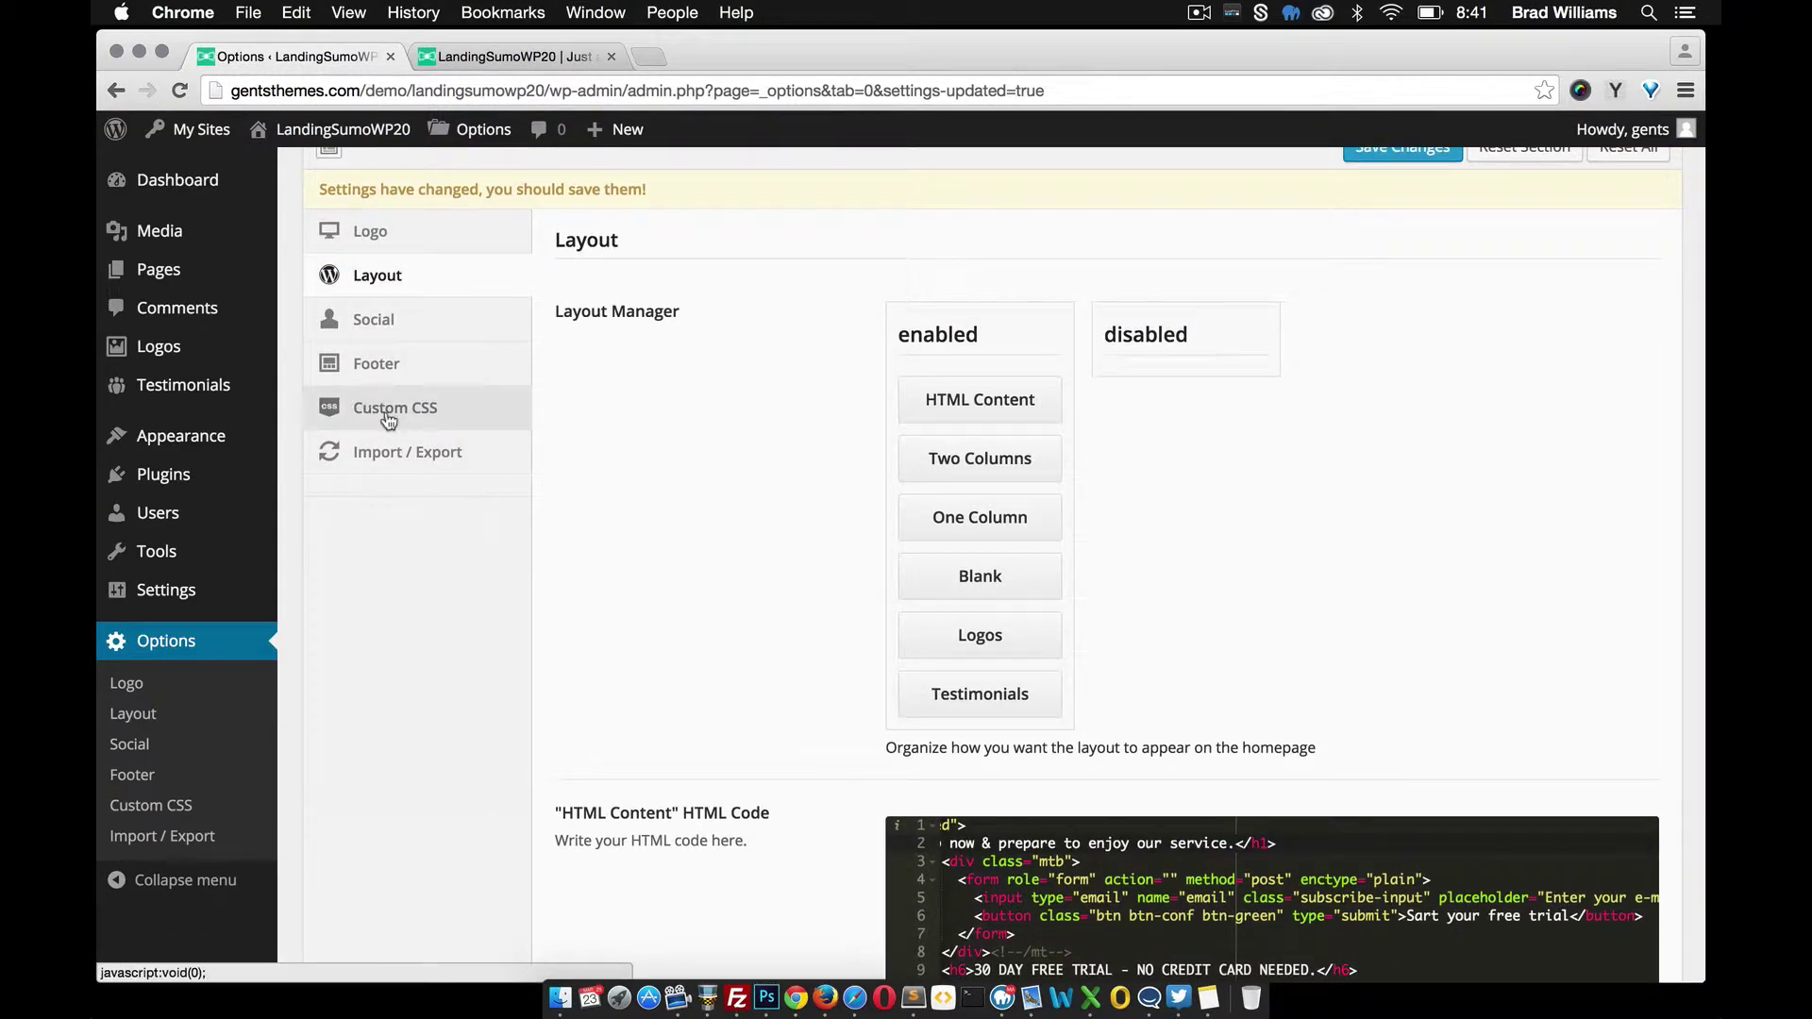
{"action": "scroll", "coordinate": [809, 625], "scroll_direction": "down", "scroll_amount": 1}
{"action": "scroll", "coordinate": [809, 625], "scroll_direction": "down", "scroll_amount": 5}
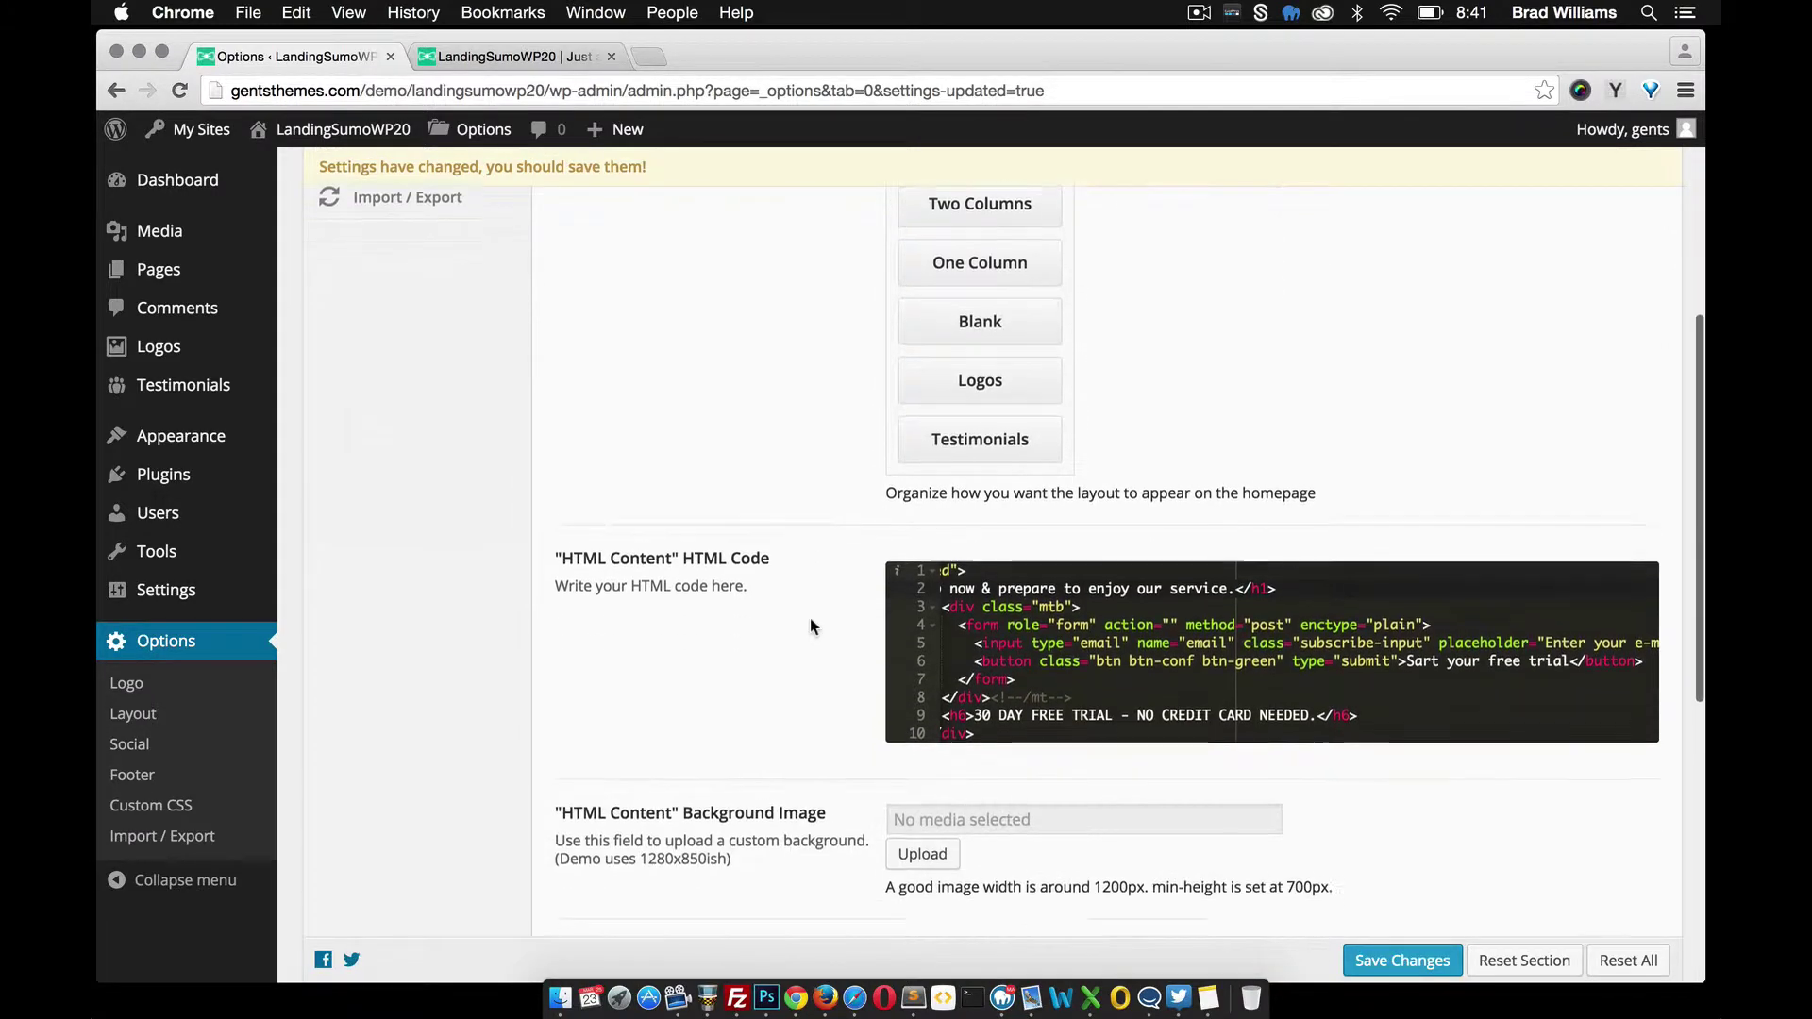
{"action": "scroll", "coordinate": [809, 626], "scroll_direction": "up", "scroll_amount": 5}
{"action": "scroll", "coordinate": [809, 625], "scroll_direction": "down", "scroll_amount": 2}
{"action": "scroll", "coordinate": [810, 626], "scroll_direction": "down", "scroll_amount": 2}
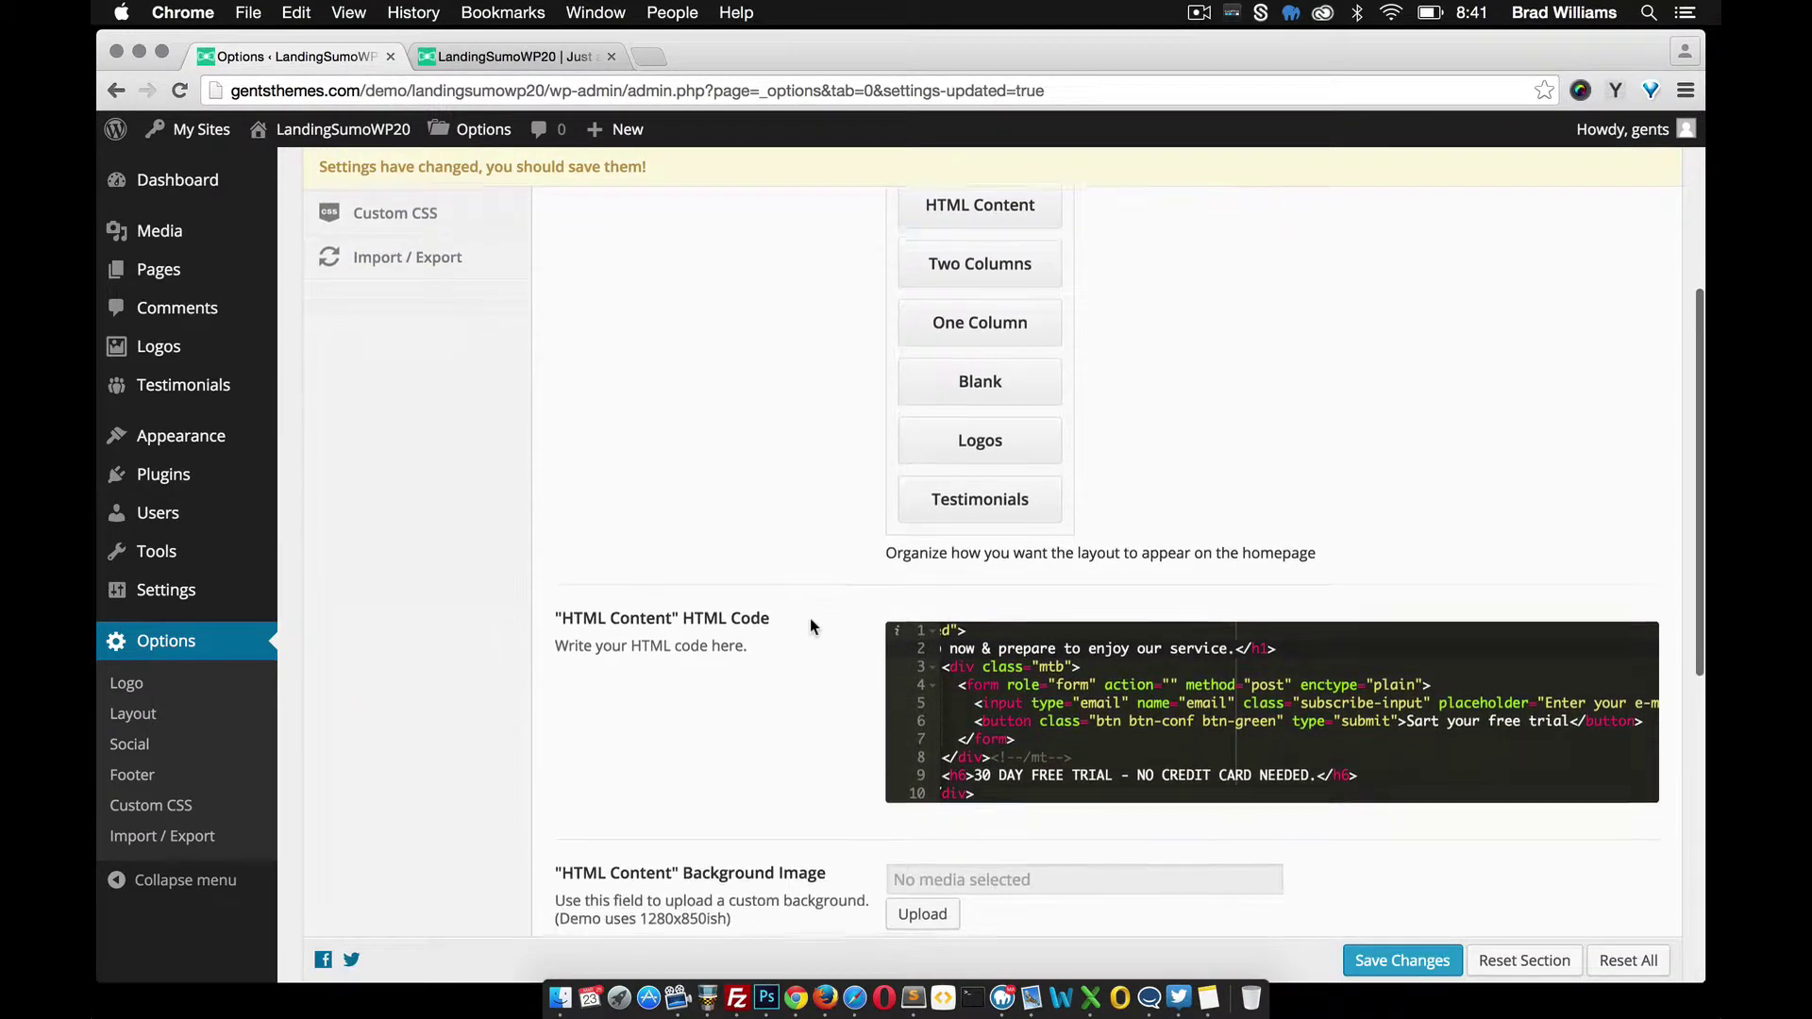
{"action": "scroll", "coordinate": [736, 566], "scroll_direction": "up", "scroll_amount": 2}
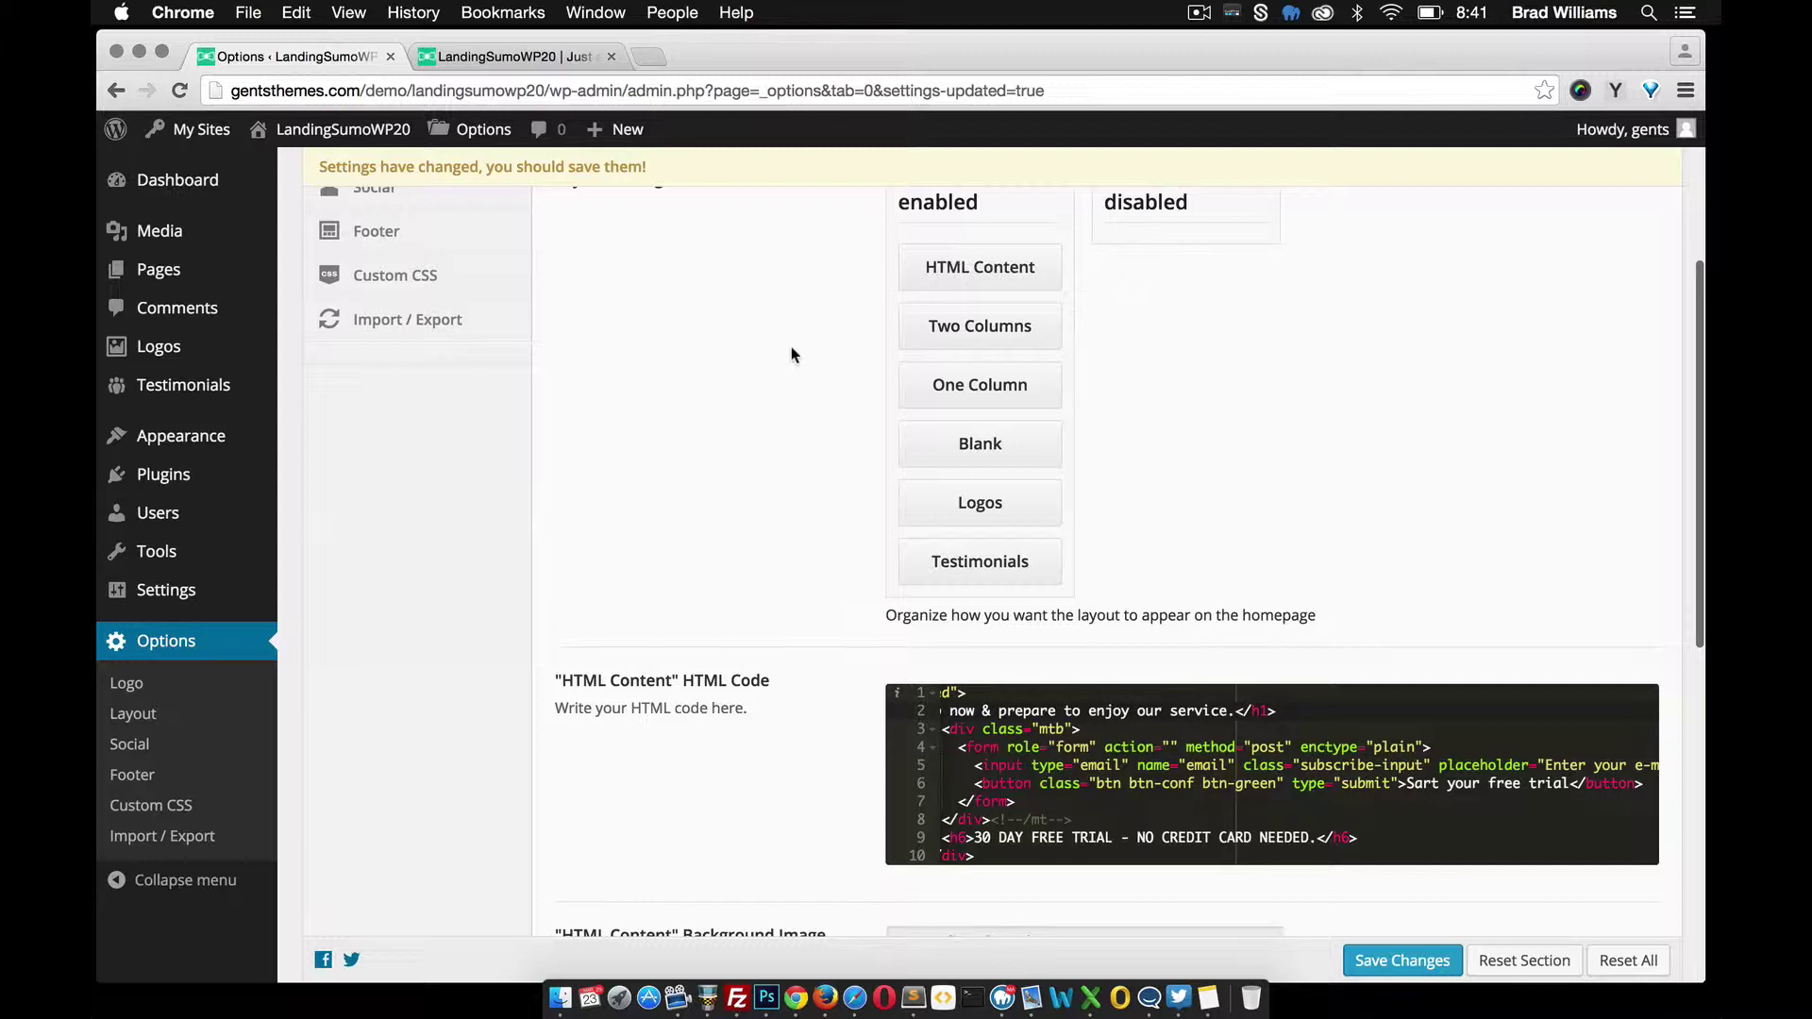
{"action": "scroll", "coordinate": [779, 354], "scroll_direction": "down", "scroll_amount": 1}
{"action": "scroll", "coordinate": [740, 307], "scroll_direction": "up", "scroll_amount": 1}
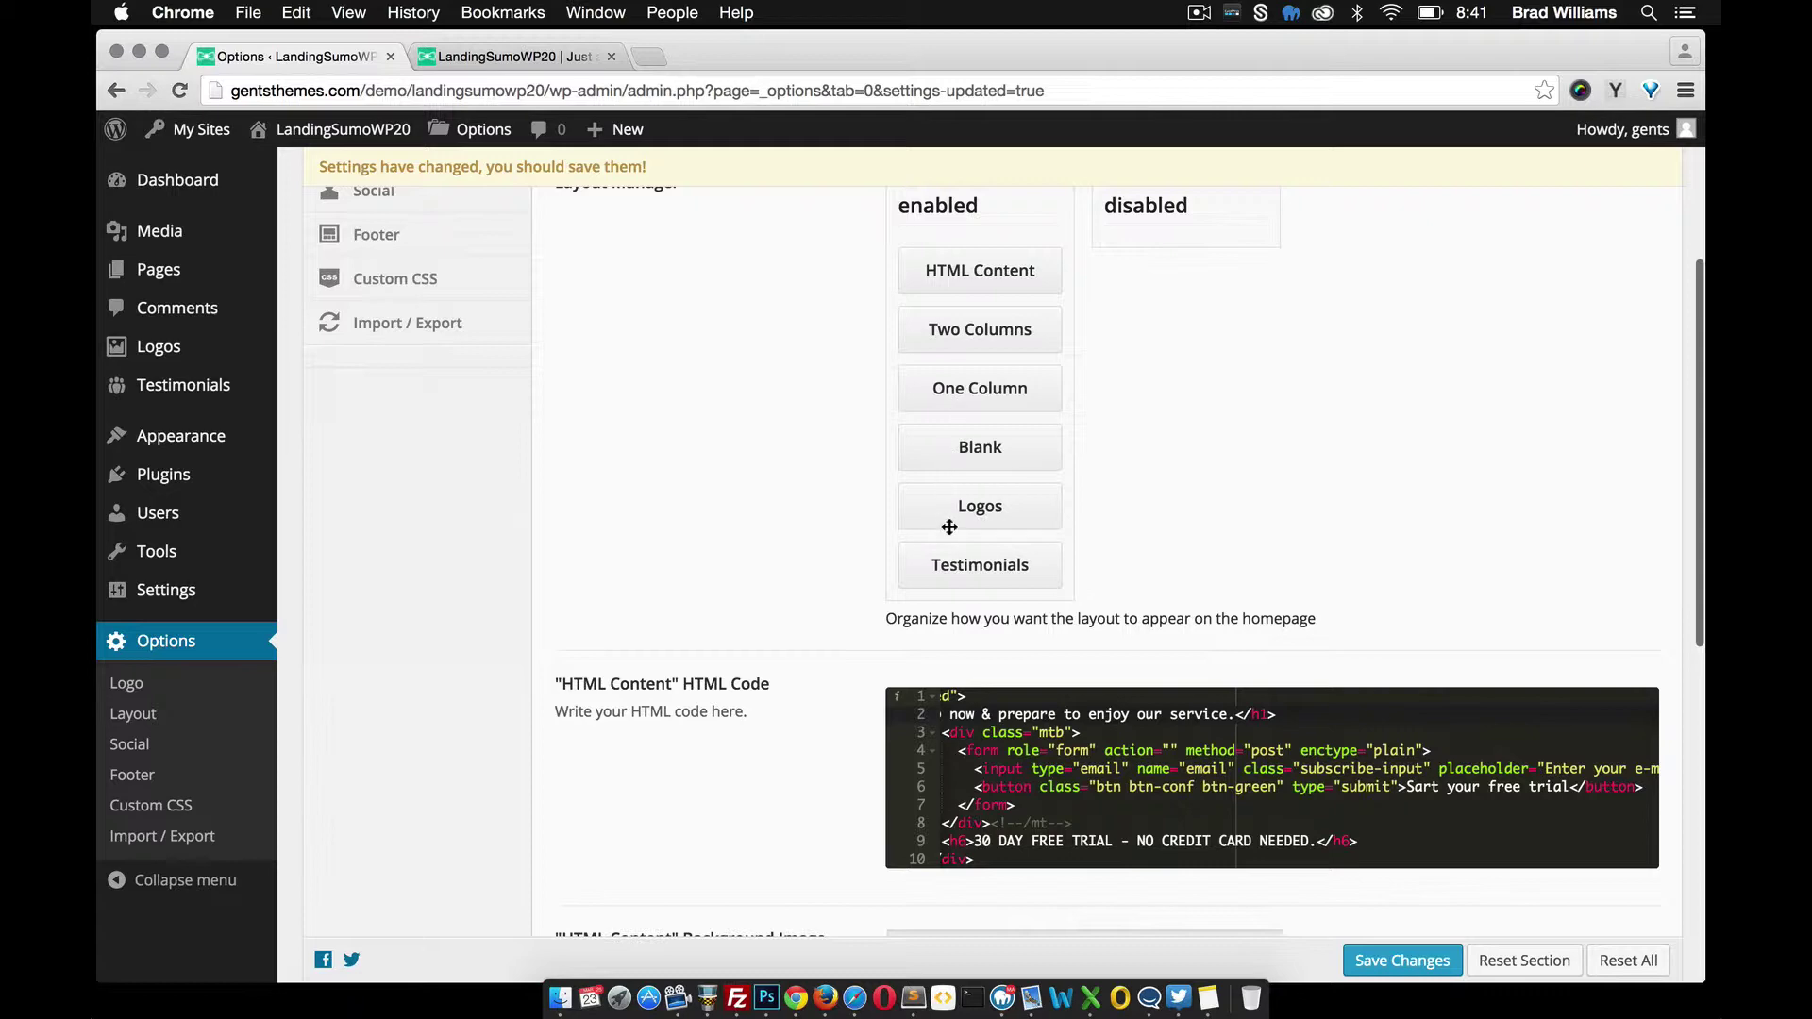
{"action": "scroll", "coordinate": [745, 519], "scroll_direction": "down", "scroll_amount": 4}
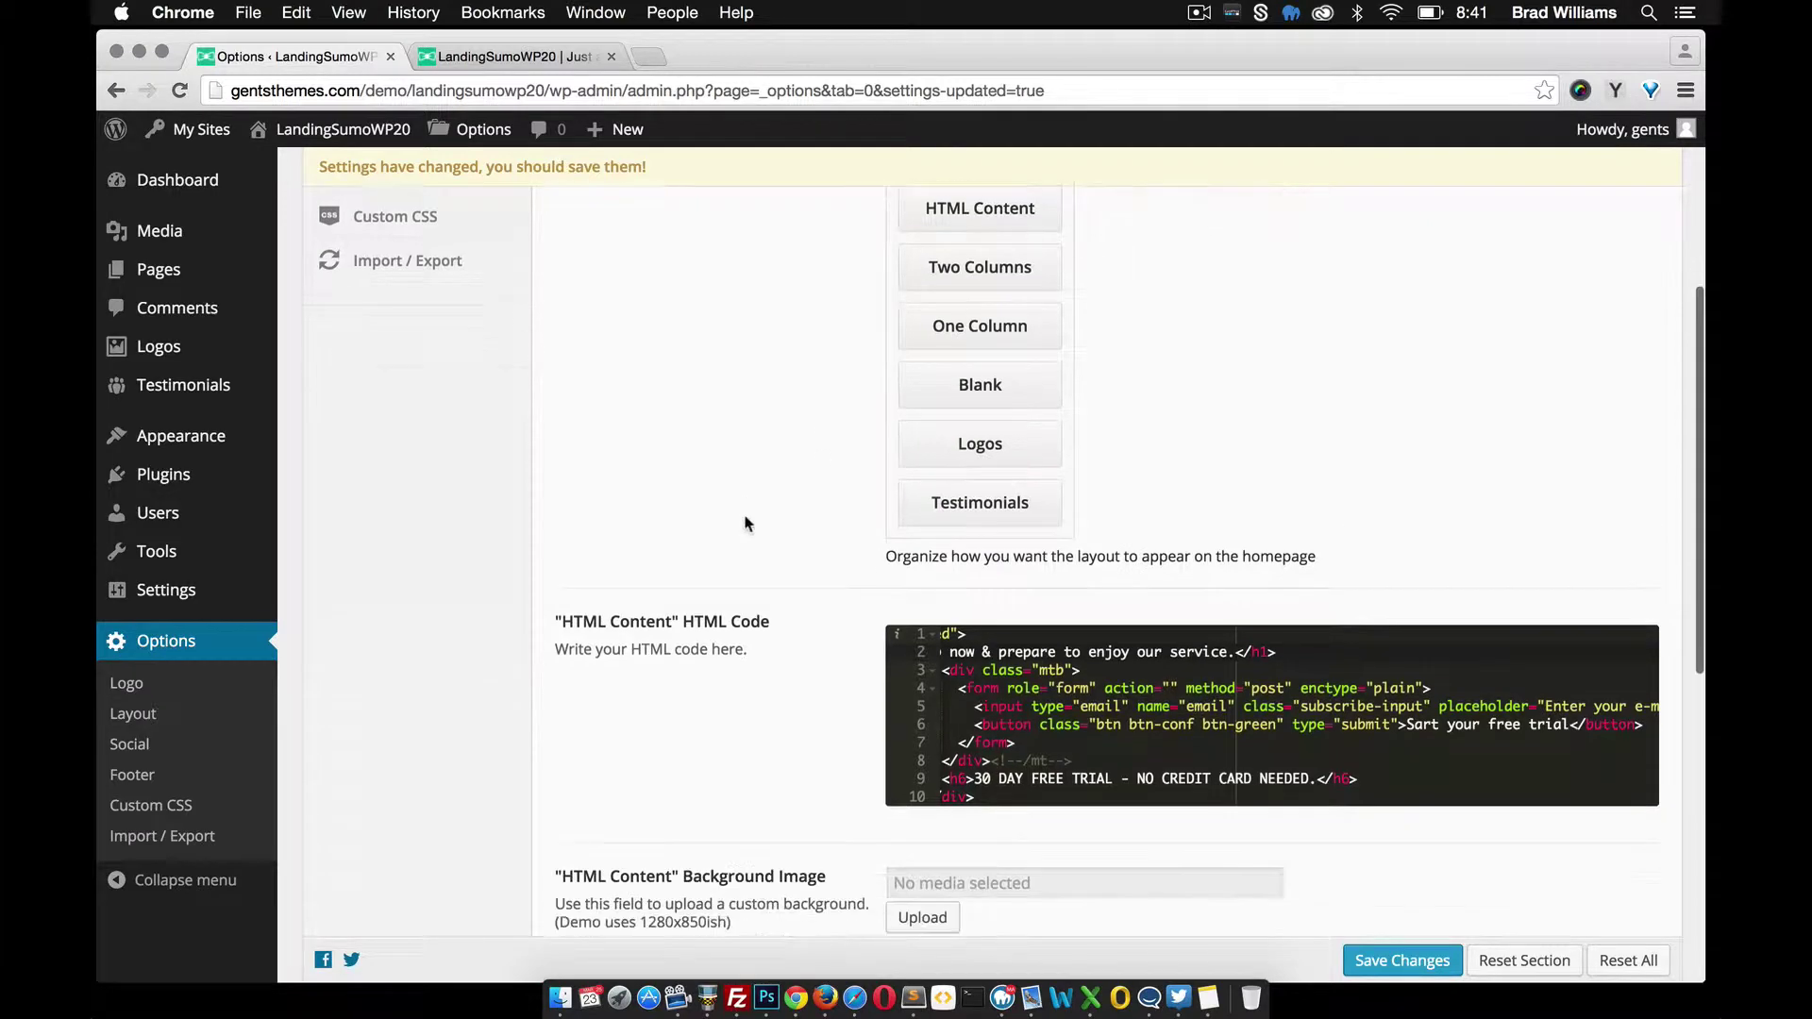
{"action": "scroll", "coordinate": [744, 522], "scroll_direction": "down", "scroll_amount": 1}
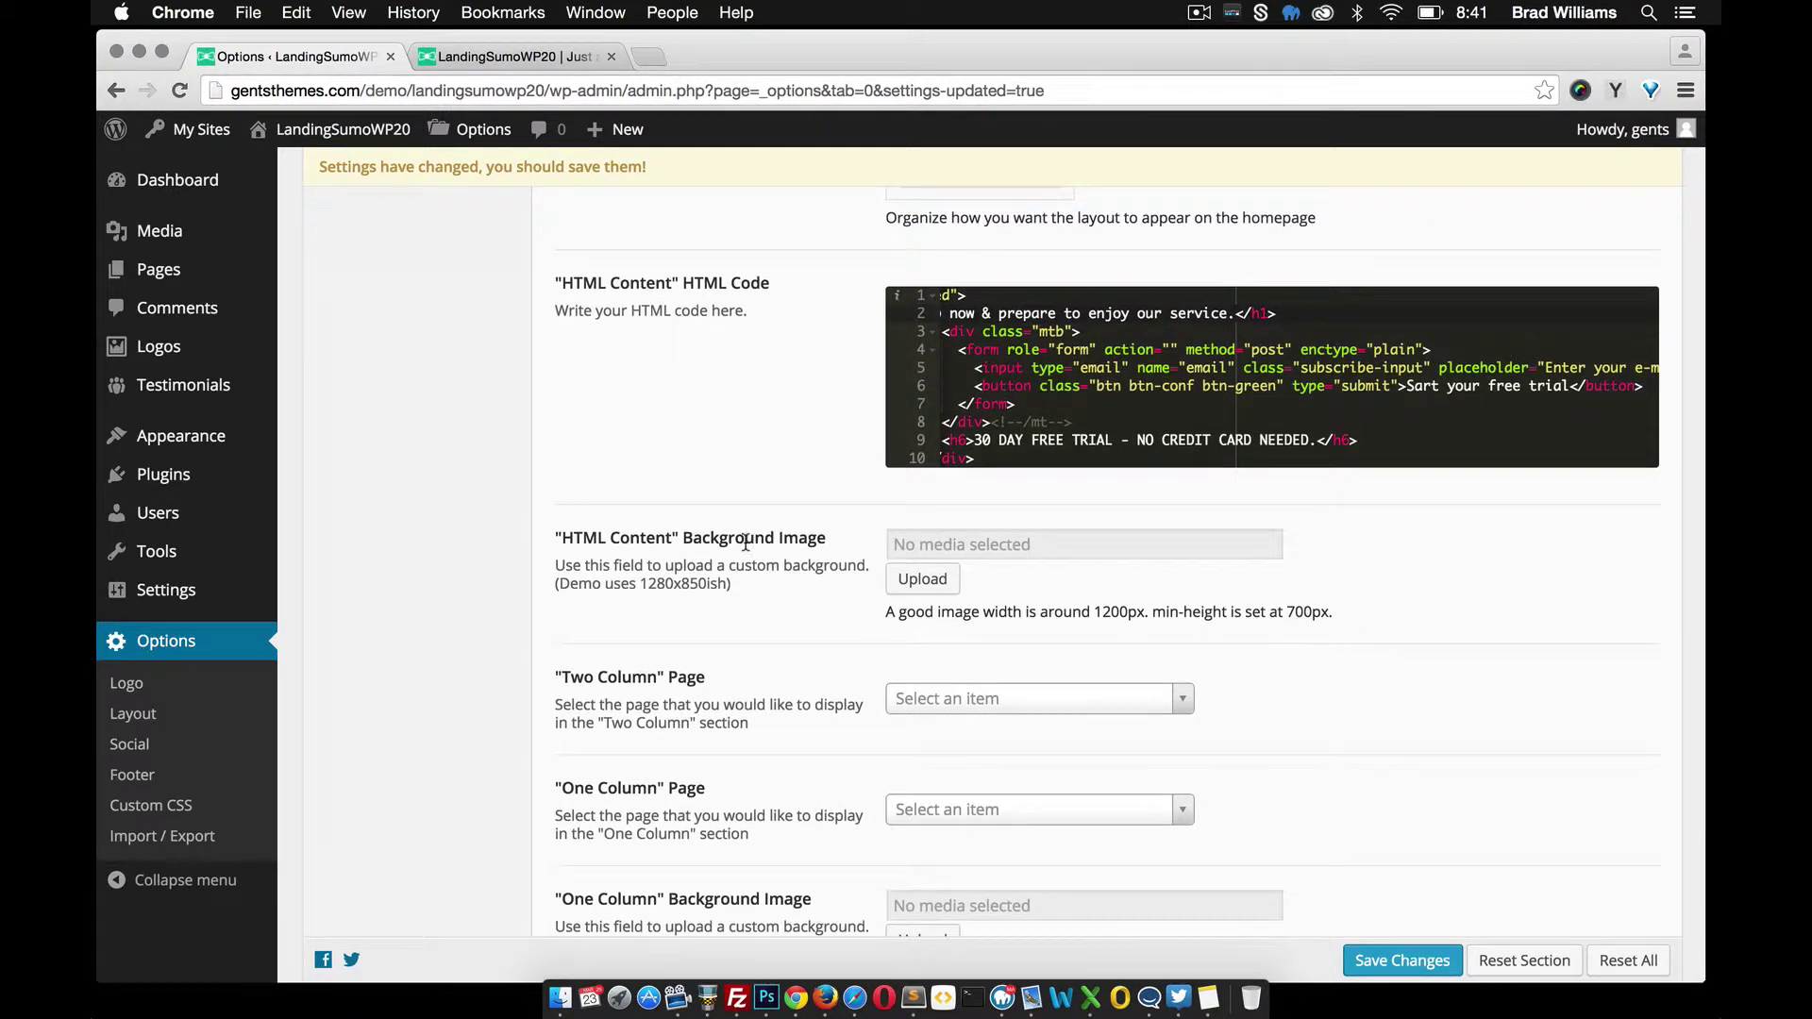
{"action": "scroll", "coordinate": [745, 524], "scroll_direction": "down", "scroll_amount": 1}
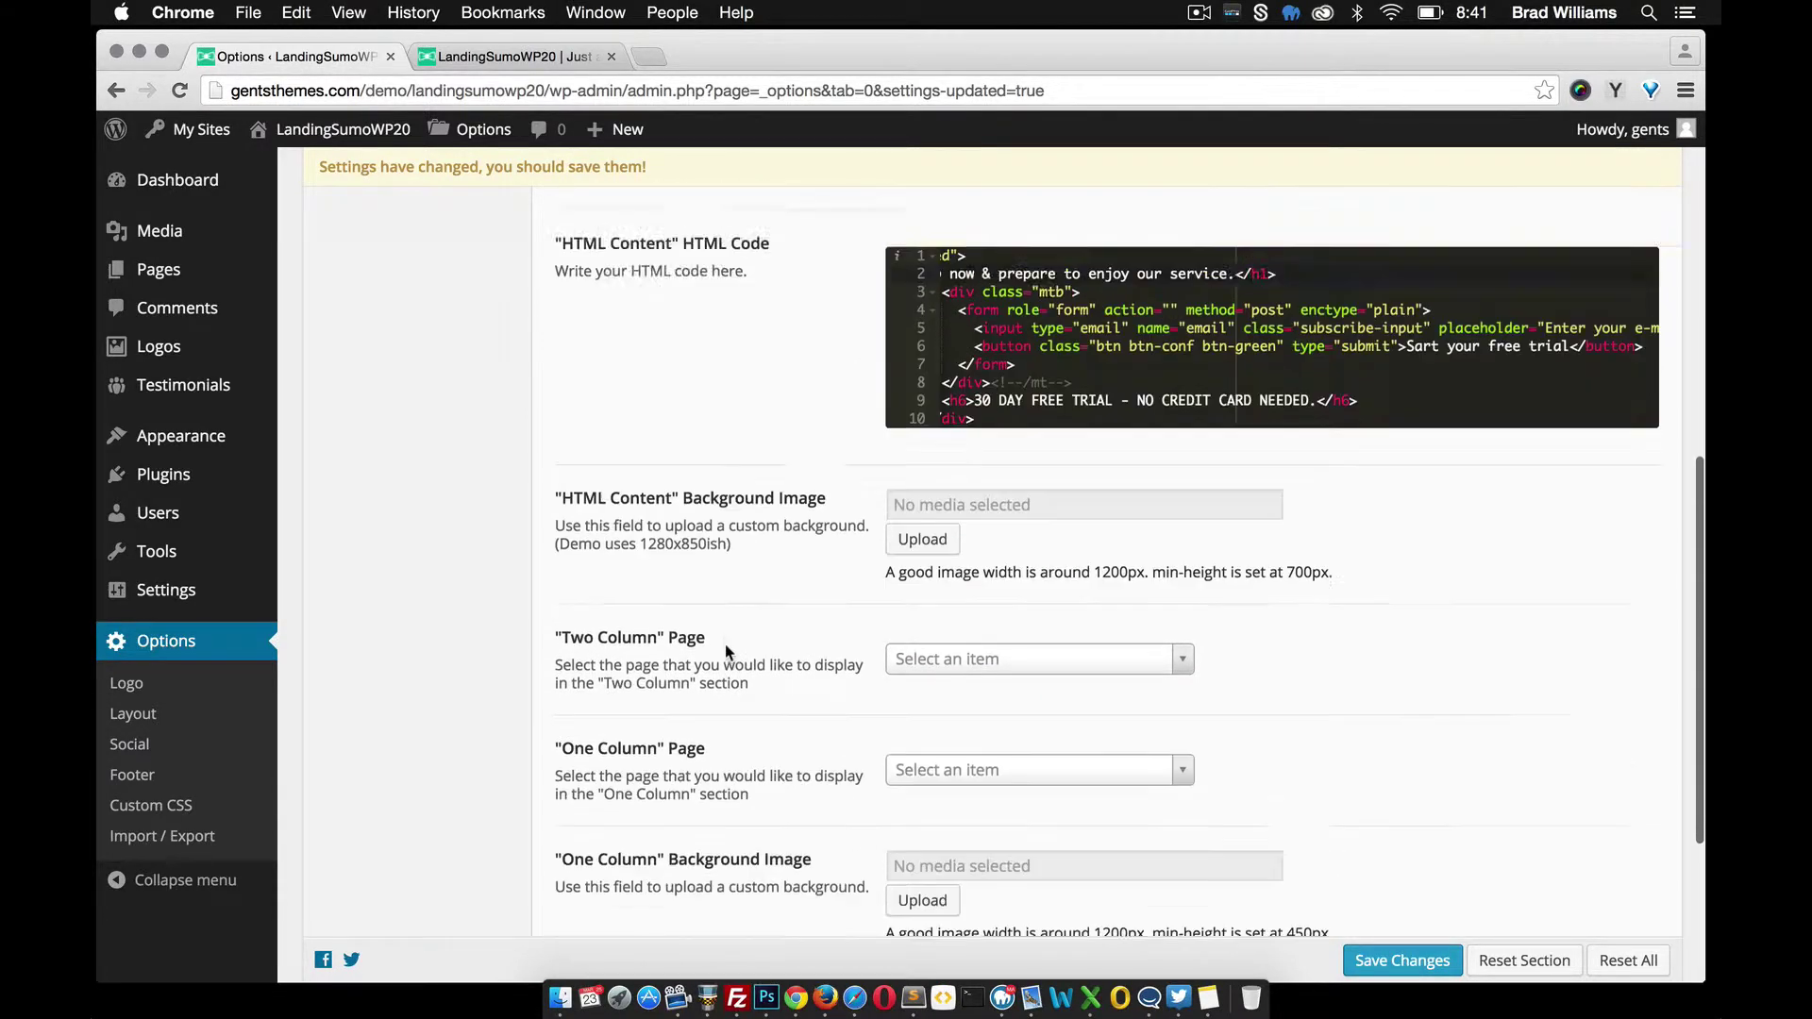
{"action": "scroll", "coordinate": [725, 645], "scroll_direction": "up", "scroll_amount": 5}
{"action": "scroll", "coordinate": [835, 462], "scroll_direction": "down", "scroll_amount": 4}
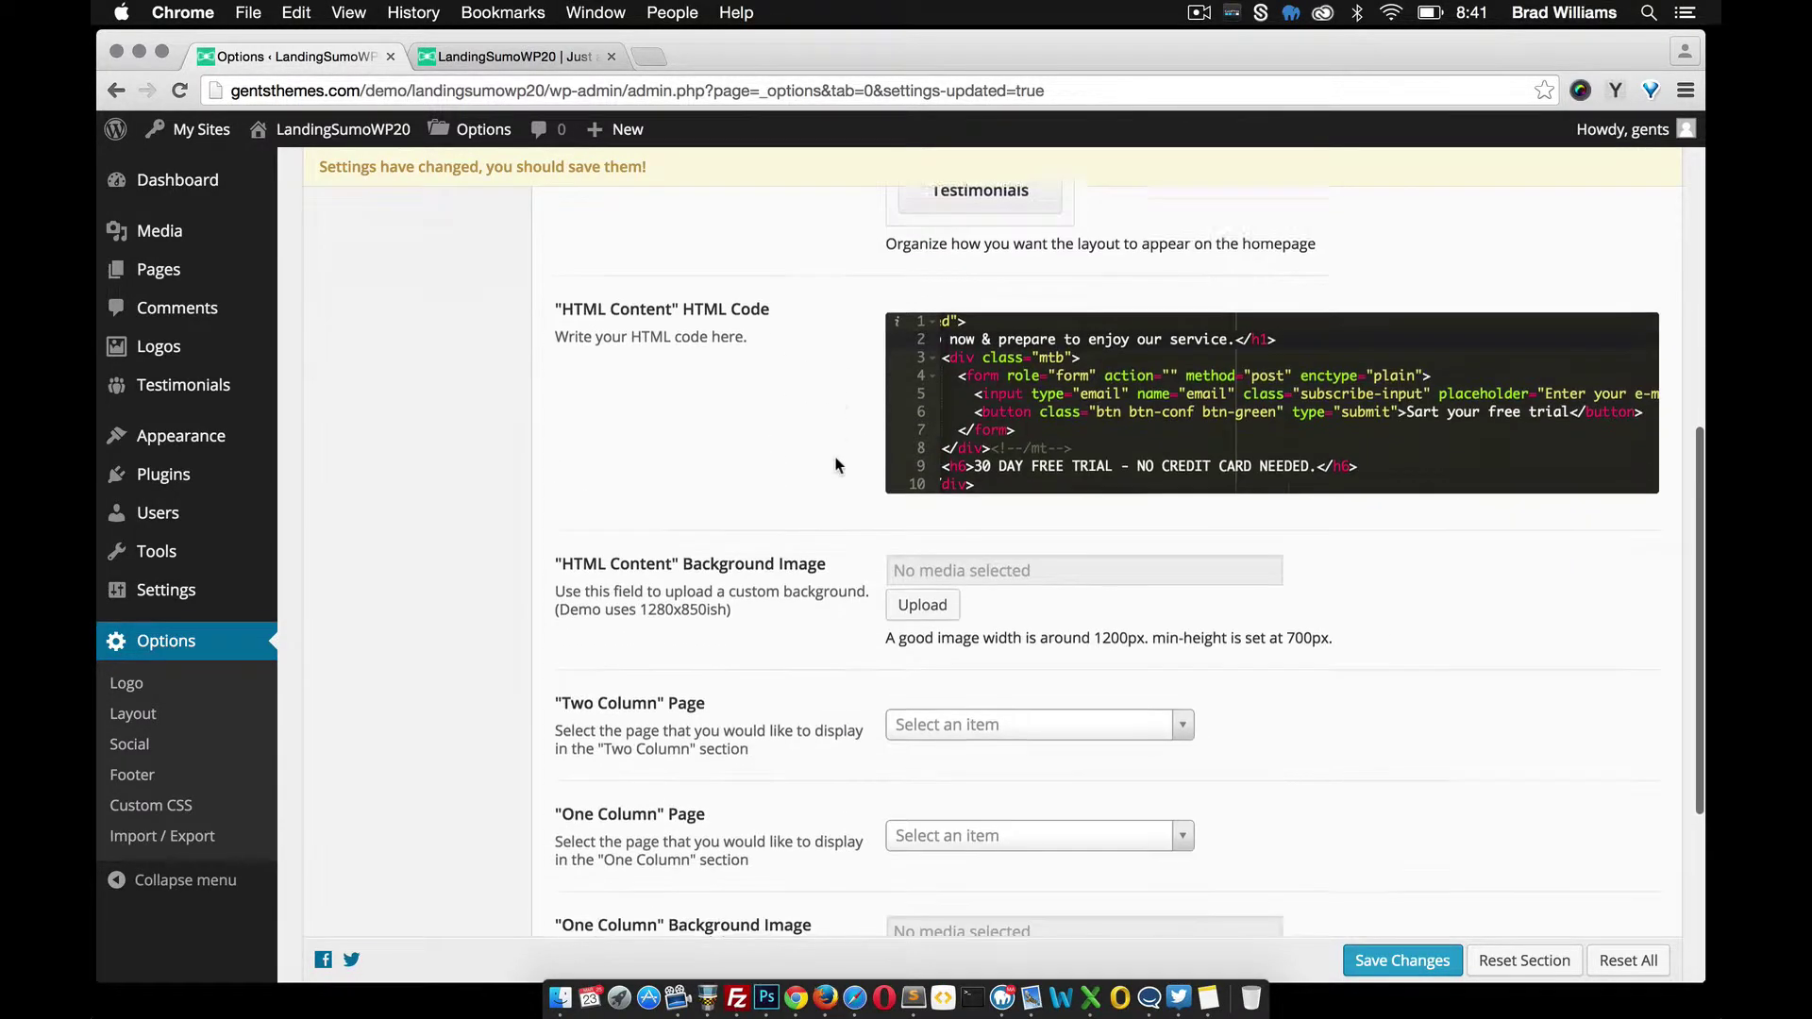
{"action": "scroll", "coordinate": [800, 717], "scroll_direction": "up", "scroll_amount": 1}
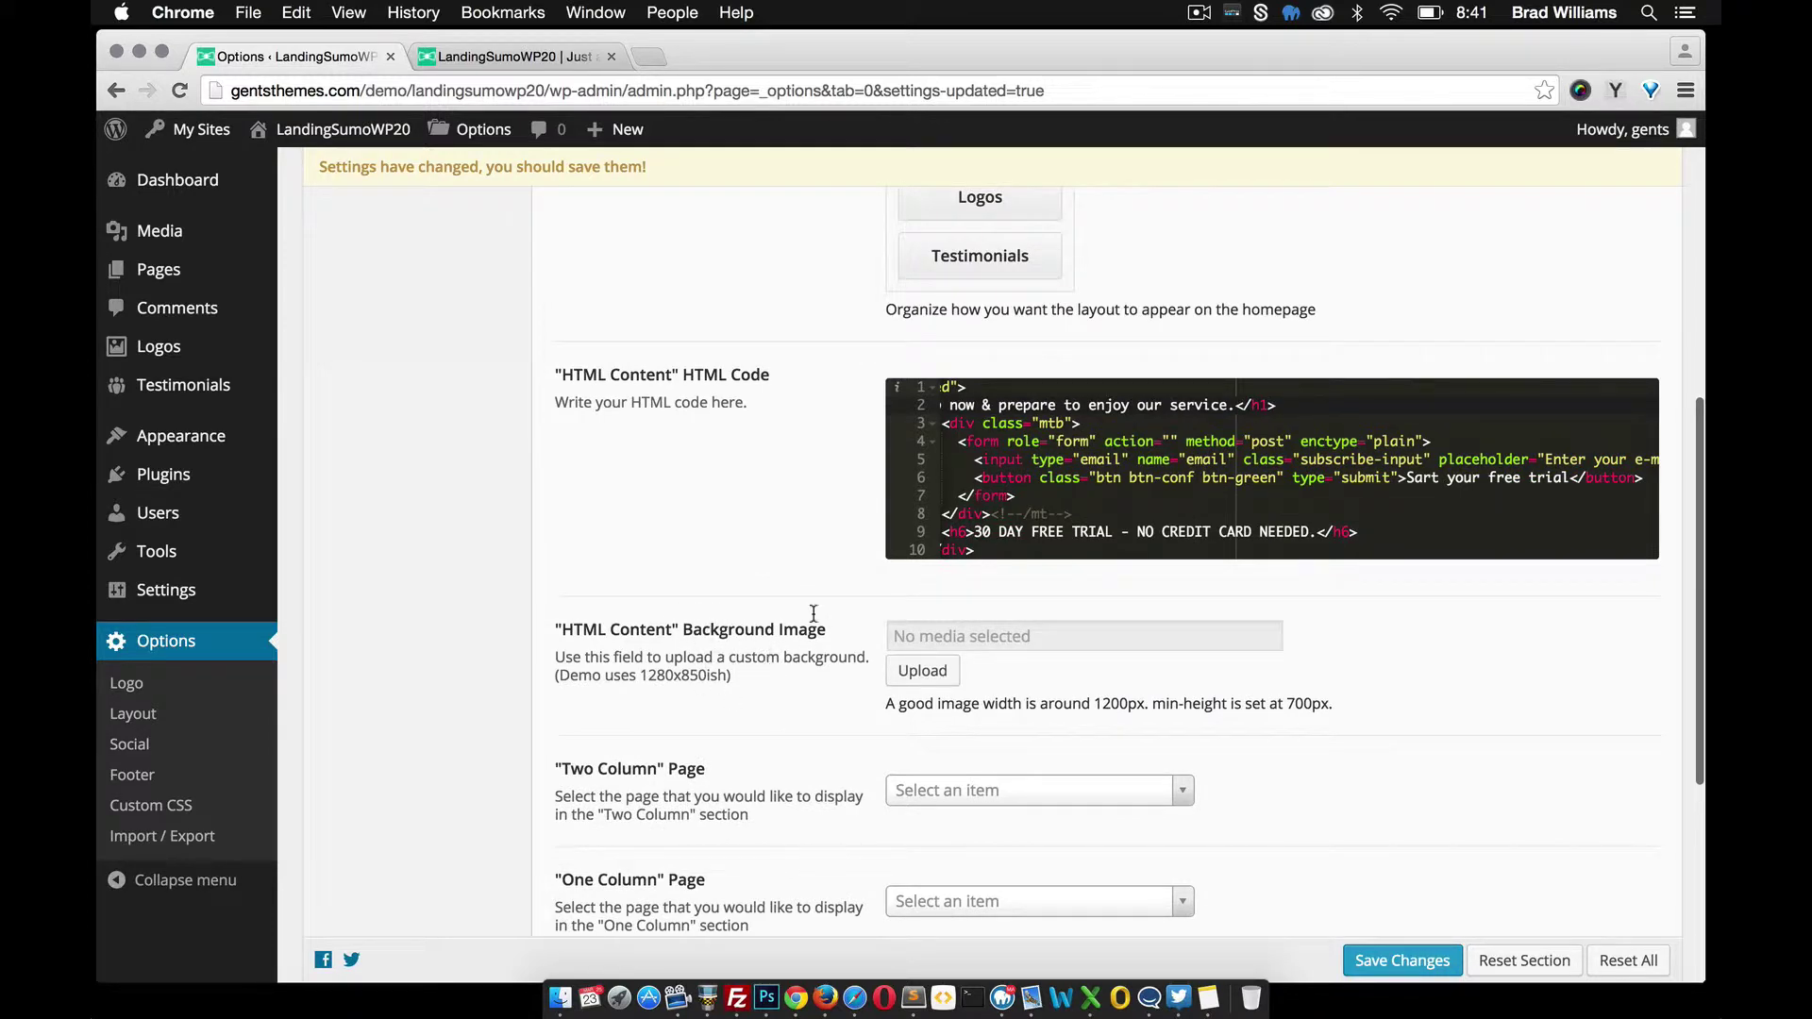
{"action": "left_click", "coordinate": [529, 57]}
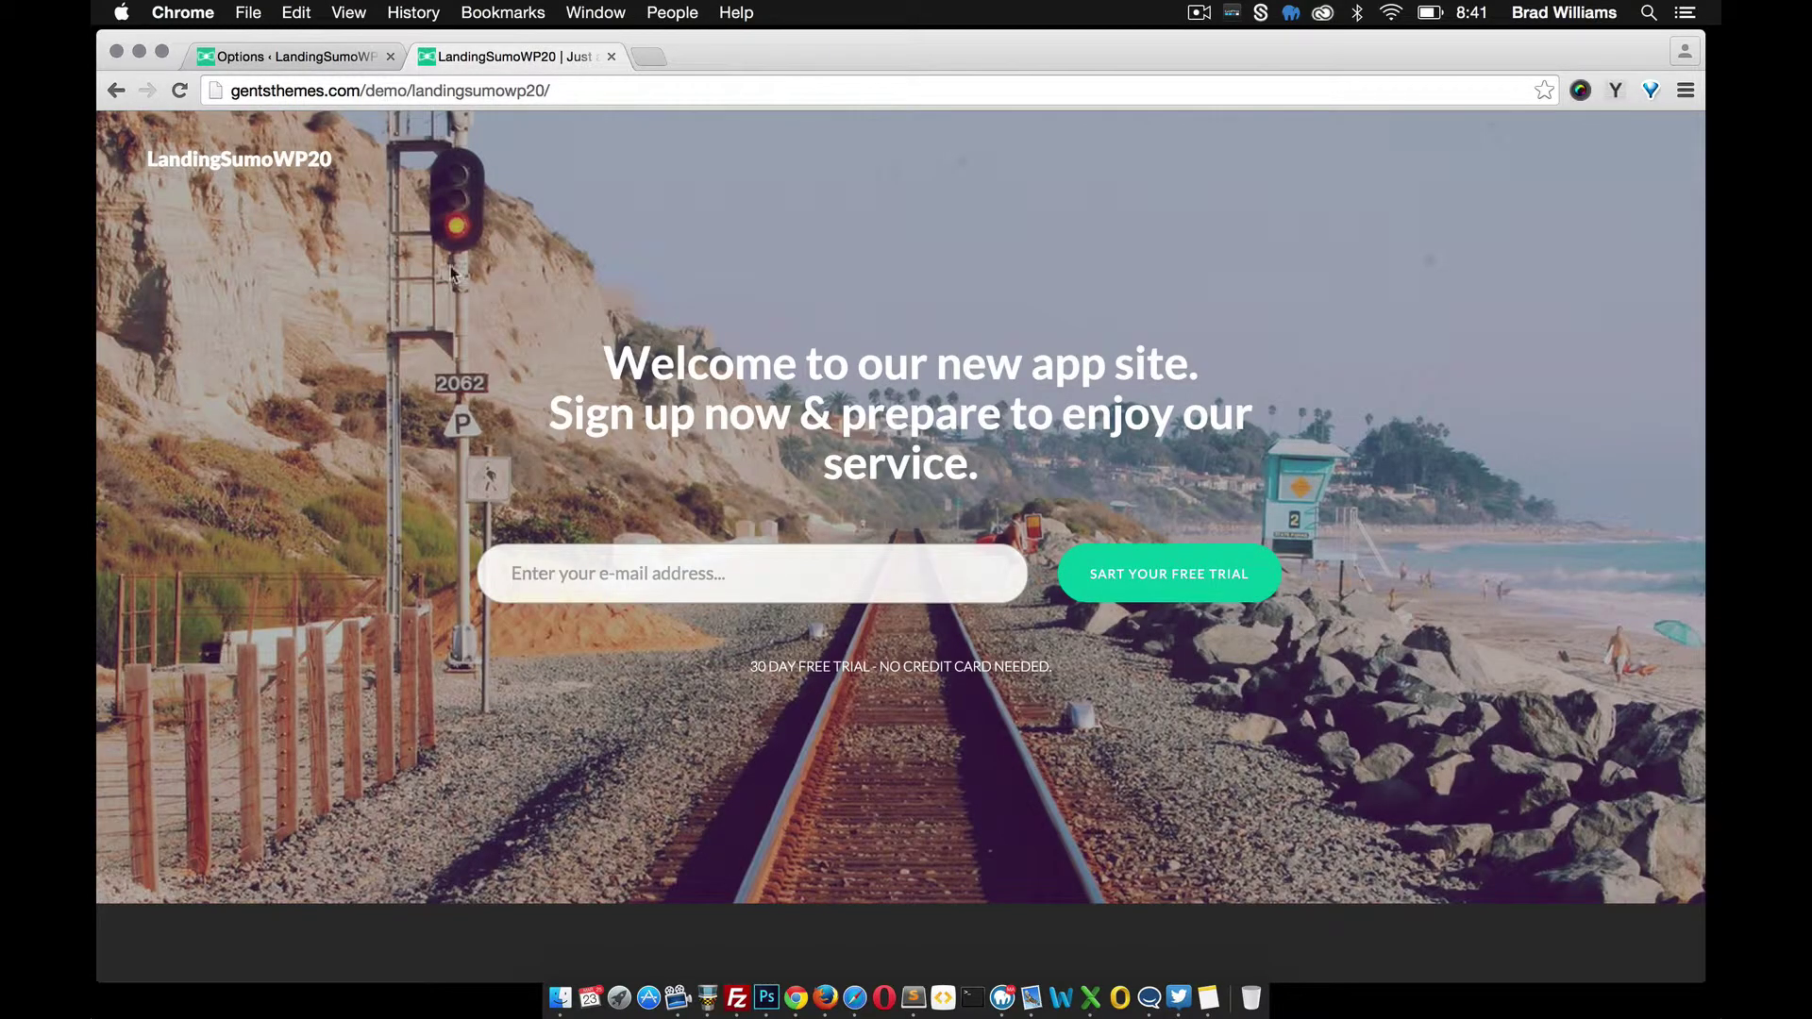
{"action": "left_click", "coordinate": [288, 57]}
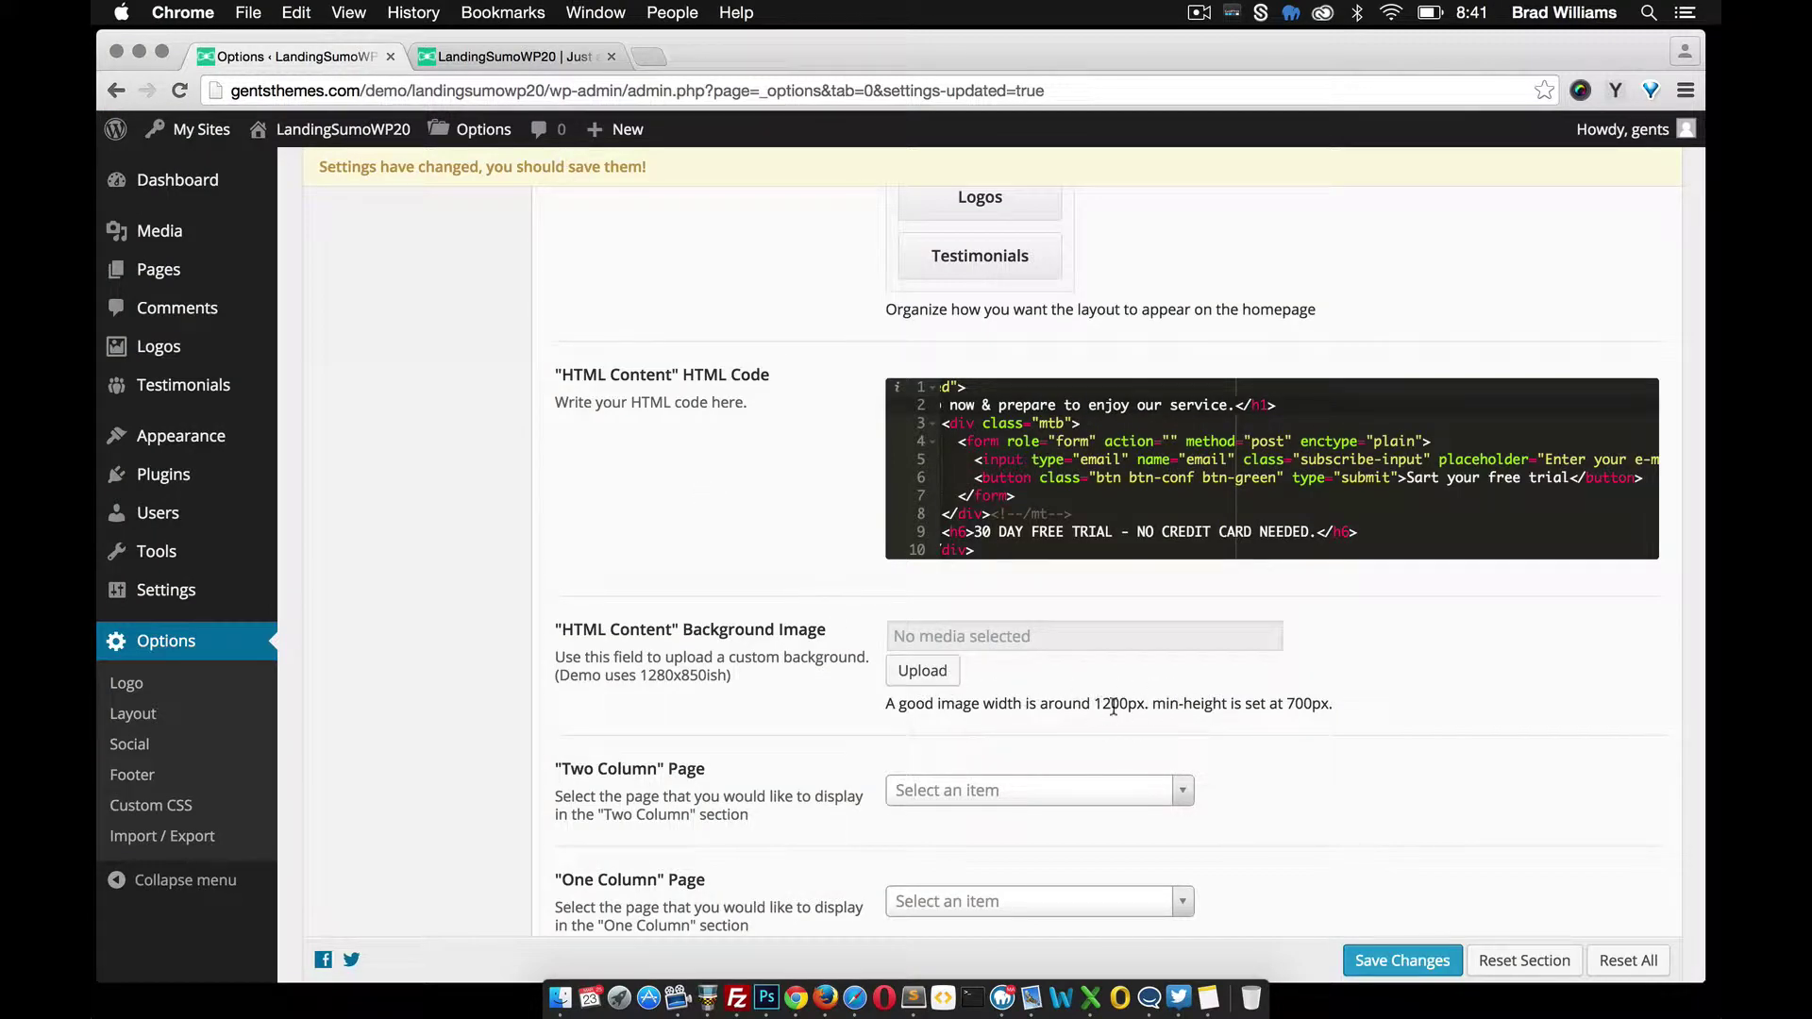
{"action": "left_click", "coordinate": [540, 62]}
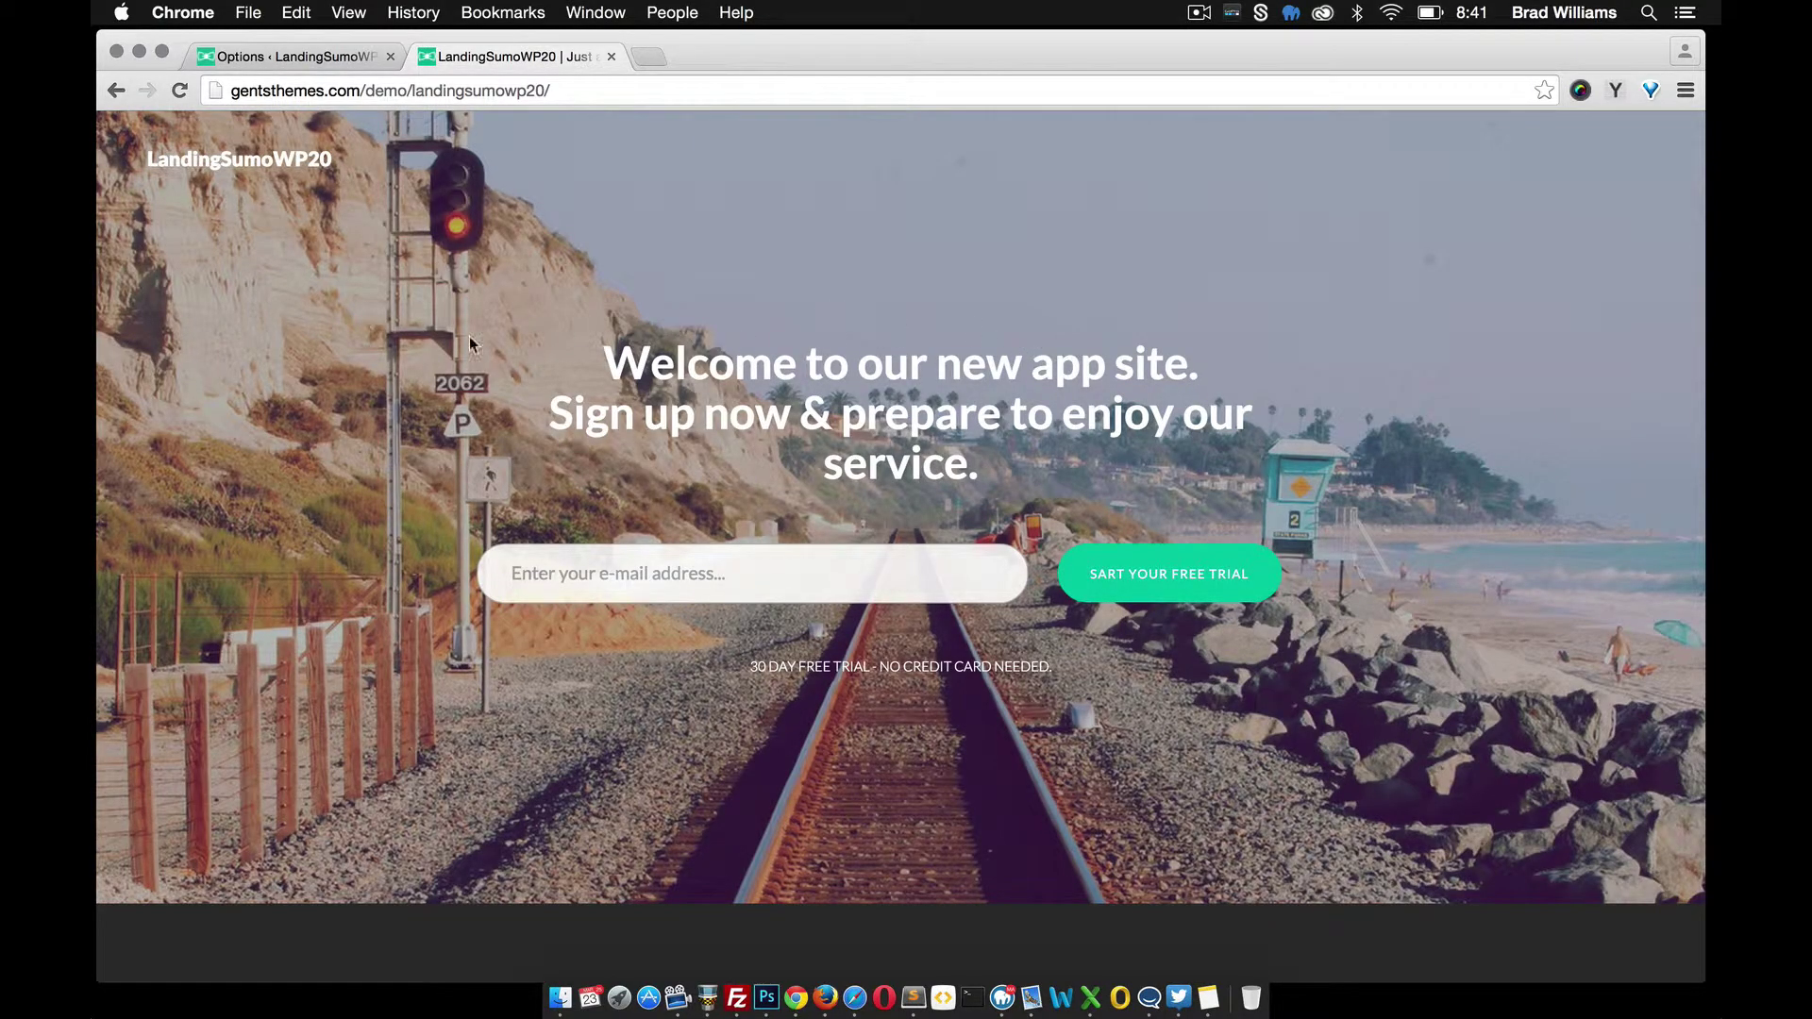
{"action": "left_click", "coordinate": [287, 57]}
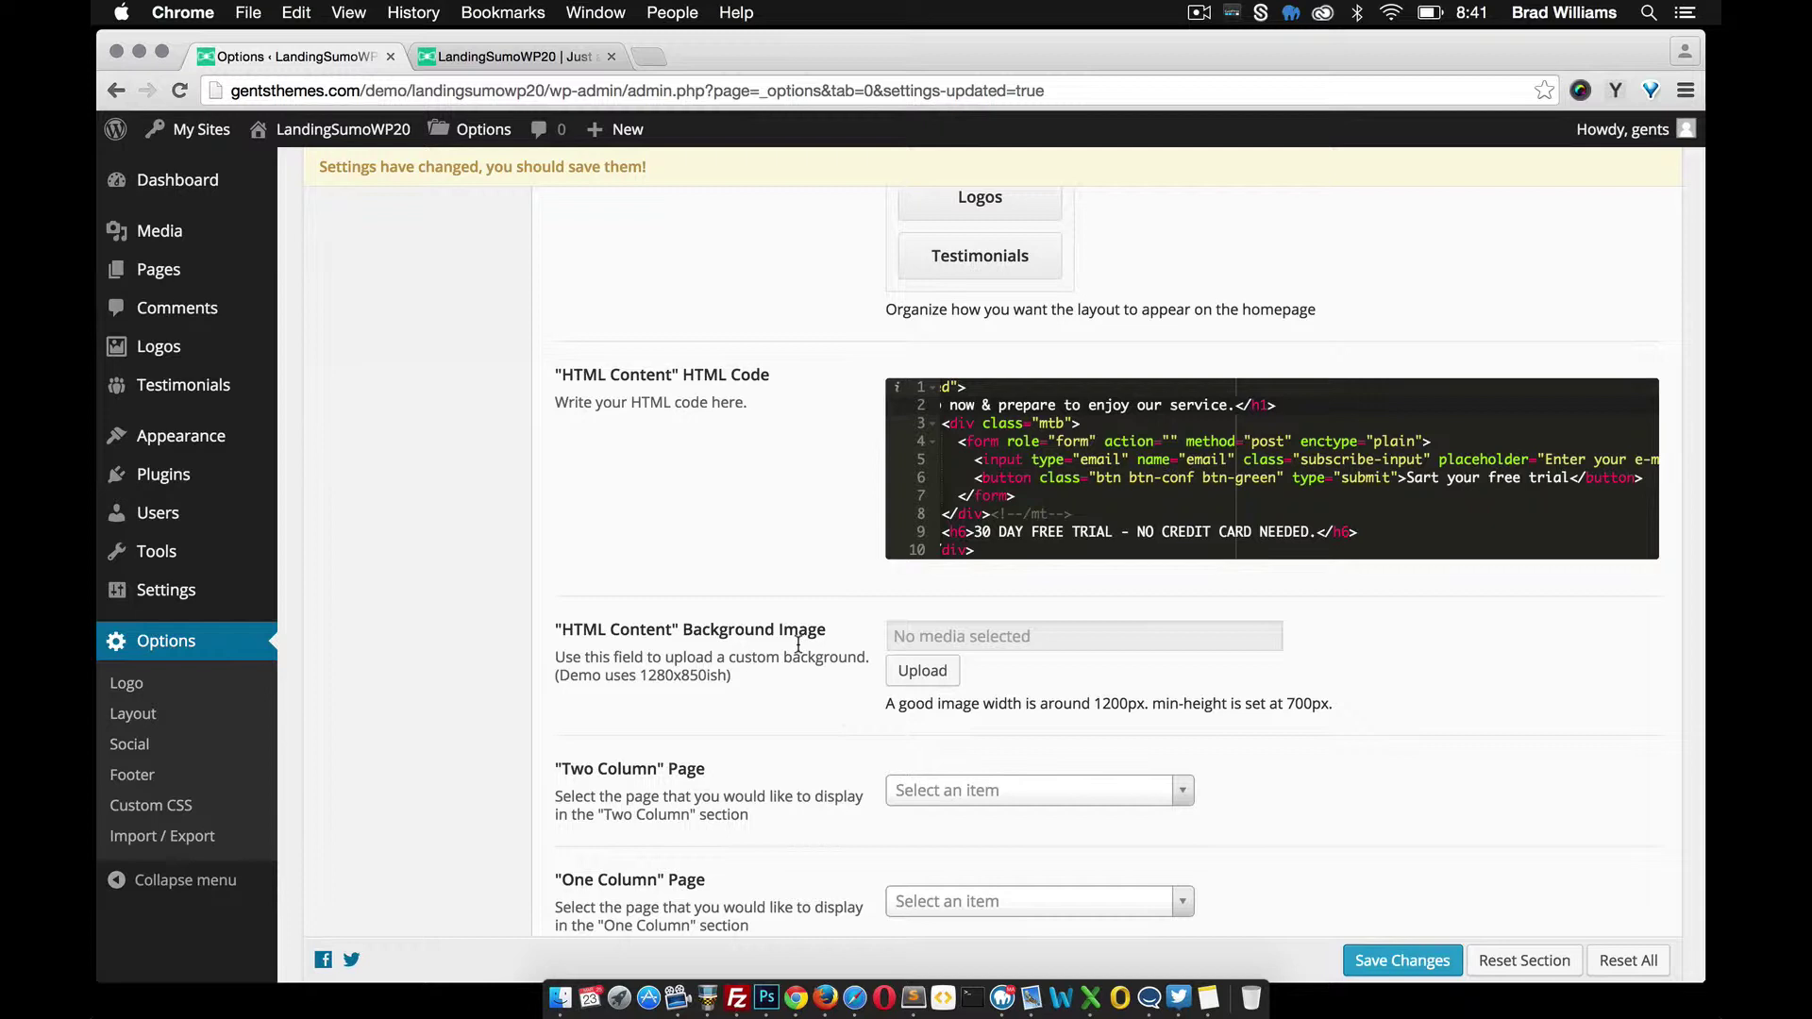
{"action": "scroll", "coordinate": [815, 666], "scroll_direction": "down", "scroll_amount": 2}
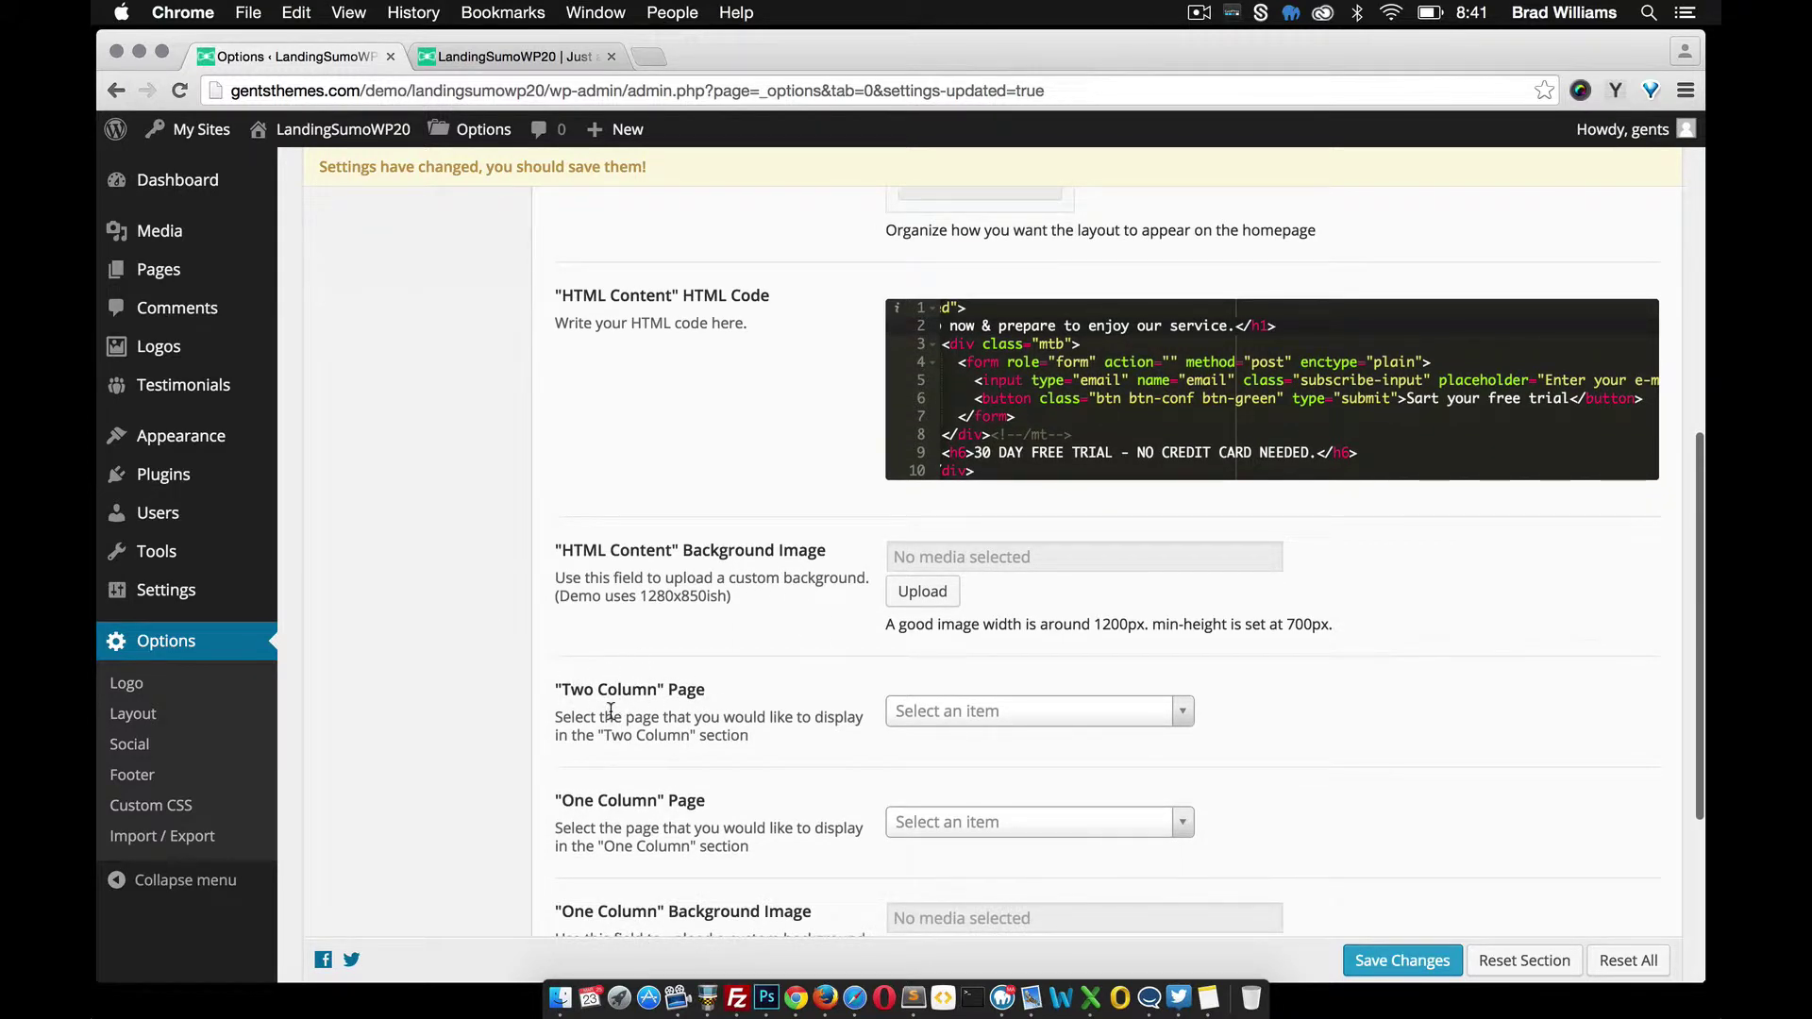
{"action": "mouse_move", "coordinate": [181, 272]}
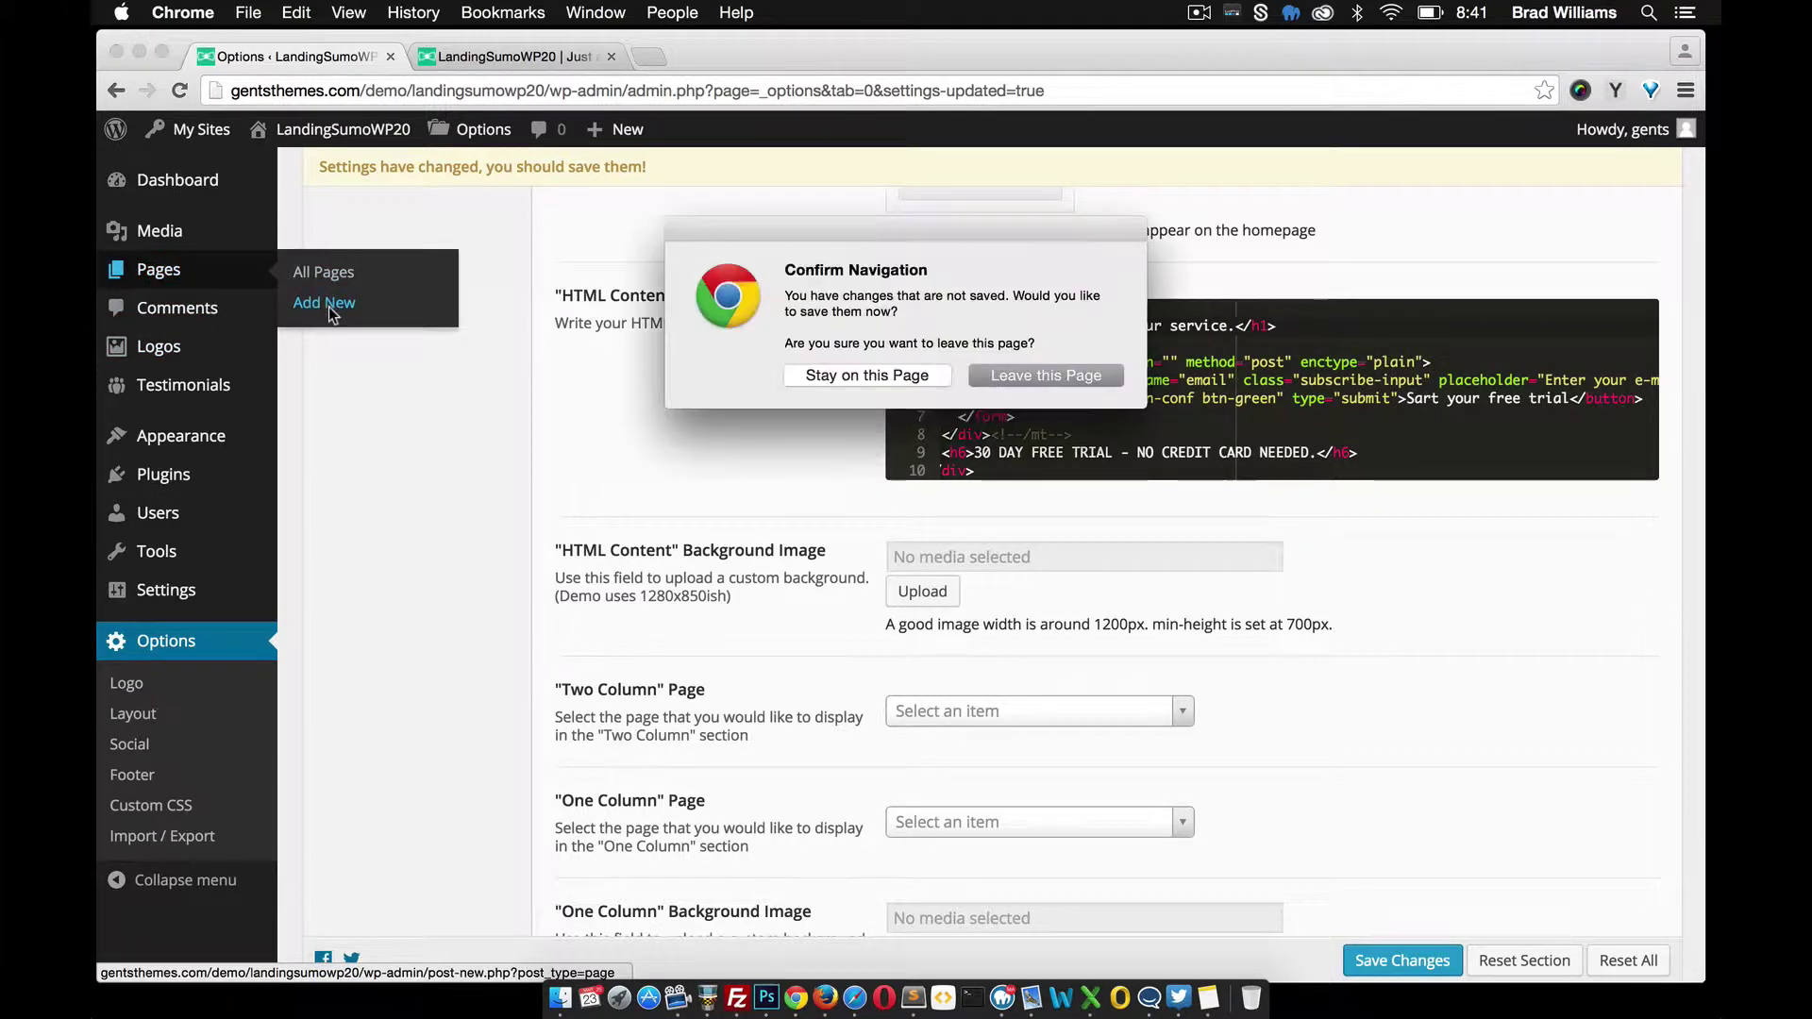
Save the pending option changes and start a new page titled 'Two Column'
{"action": "left_click", "coordinate": [866, 376]}
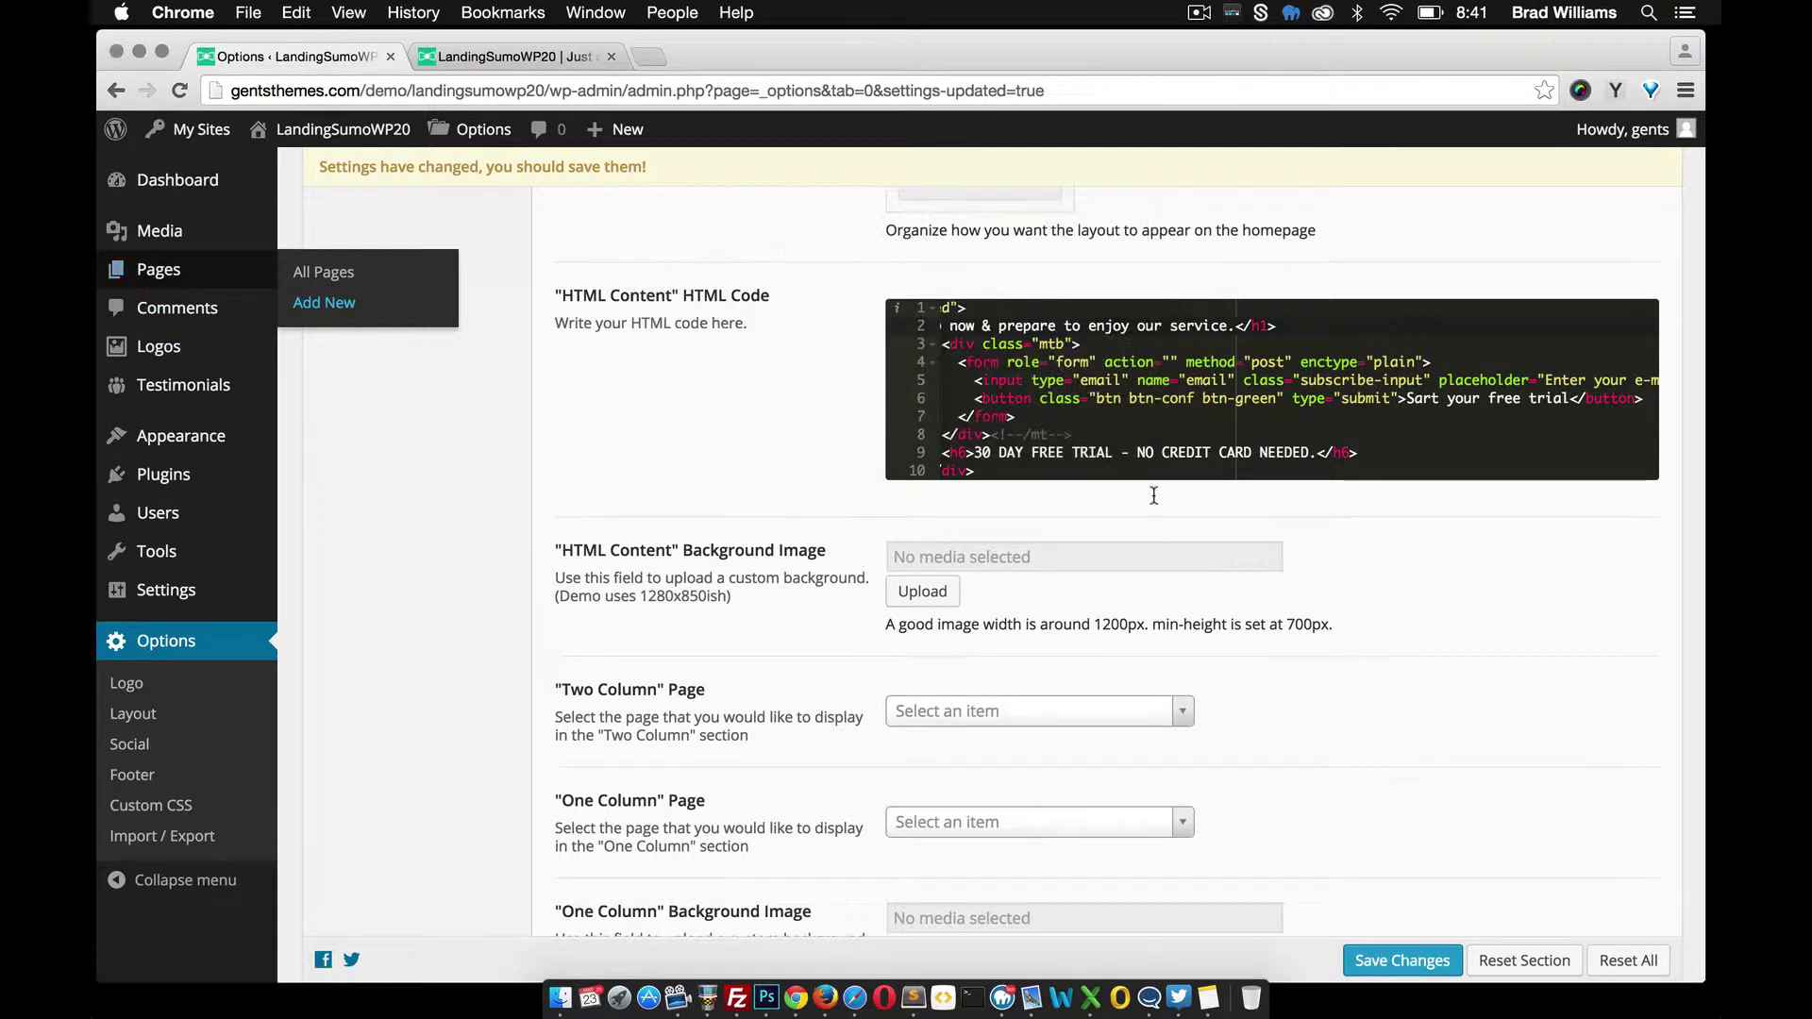
{"action": "left_click", "coordinate": [1402, 960]}
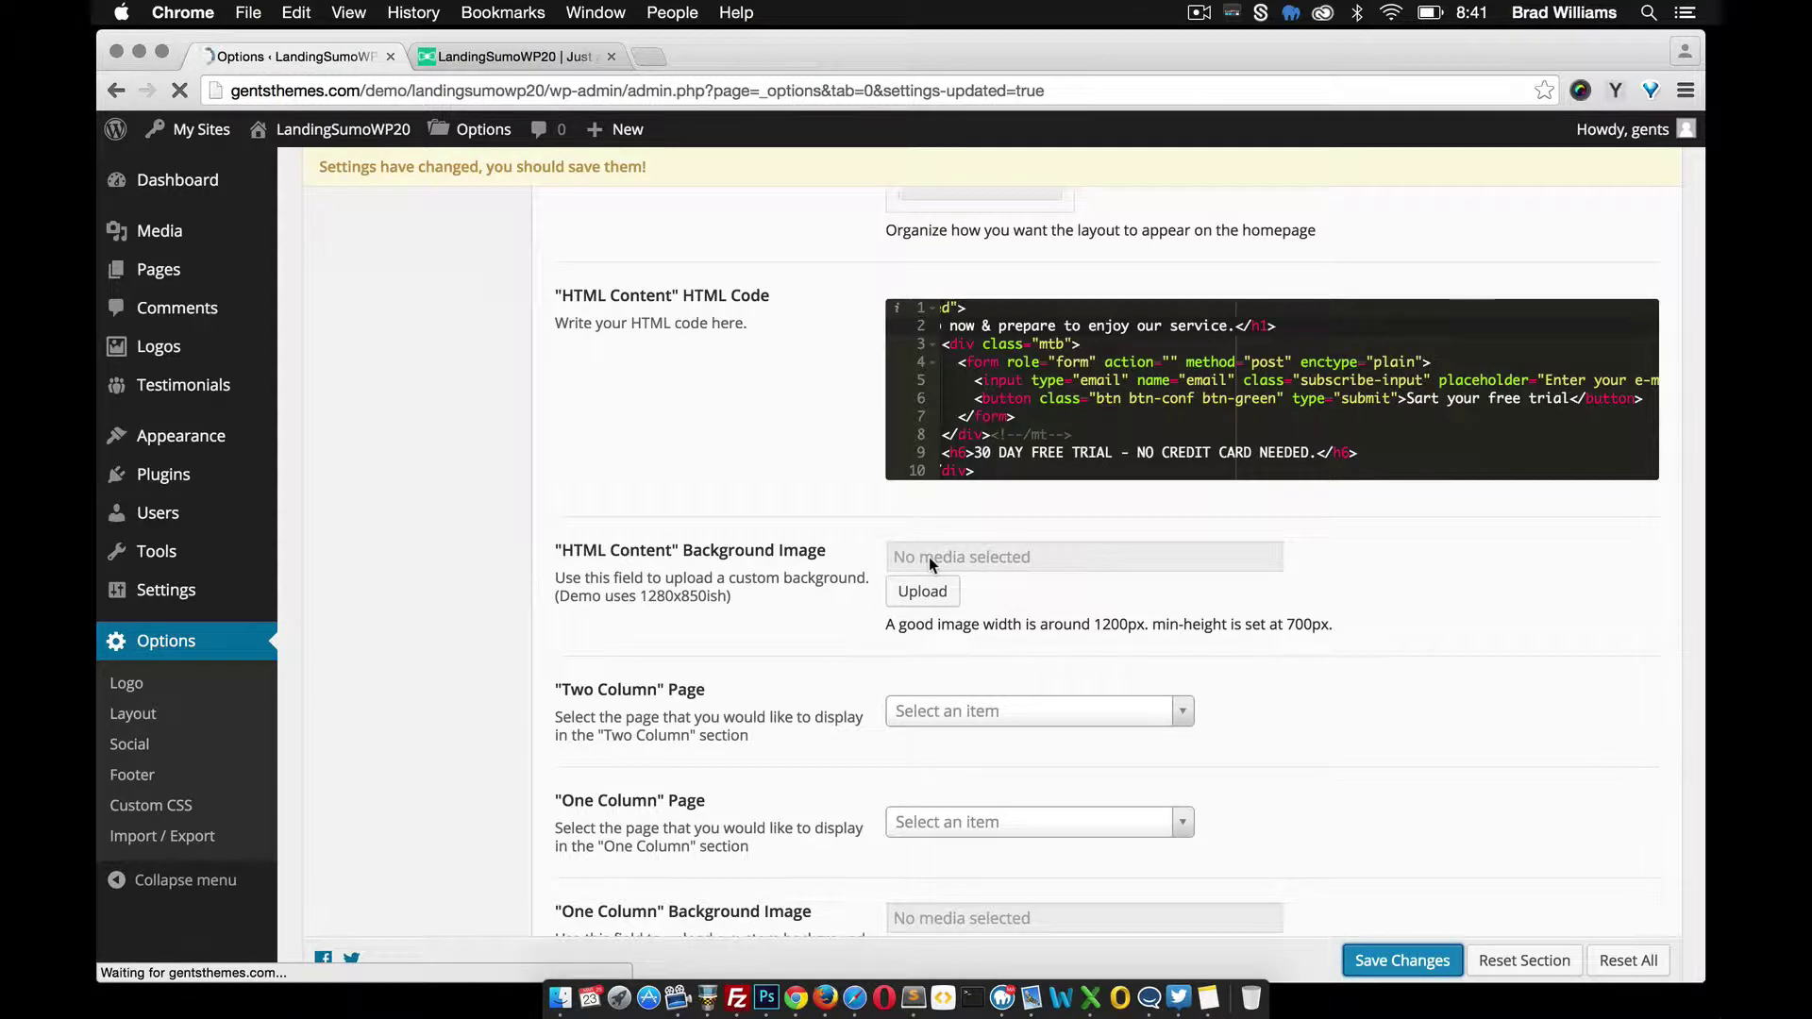
{"action": "mouse_move", "coordinate": [262, 280]}
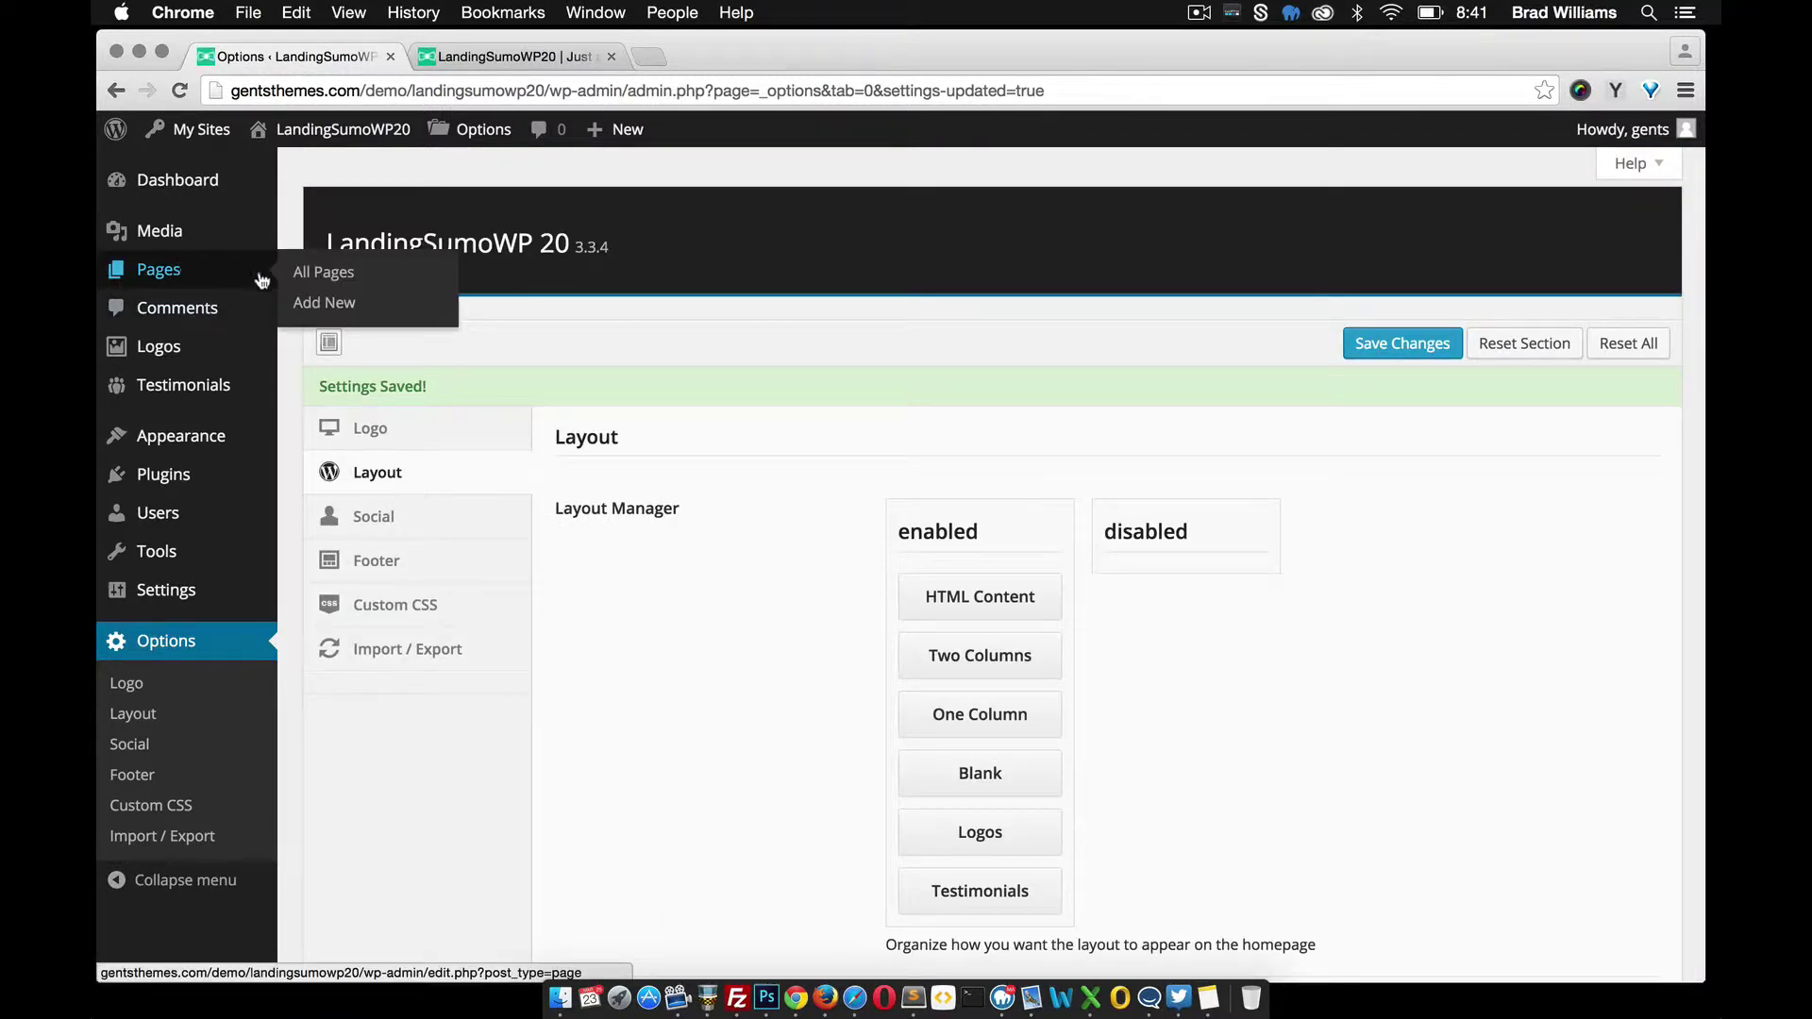
{"action": "left_click", "coordinate": [319, 302]}
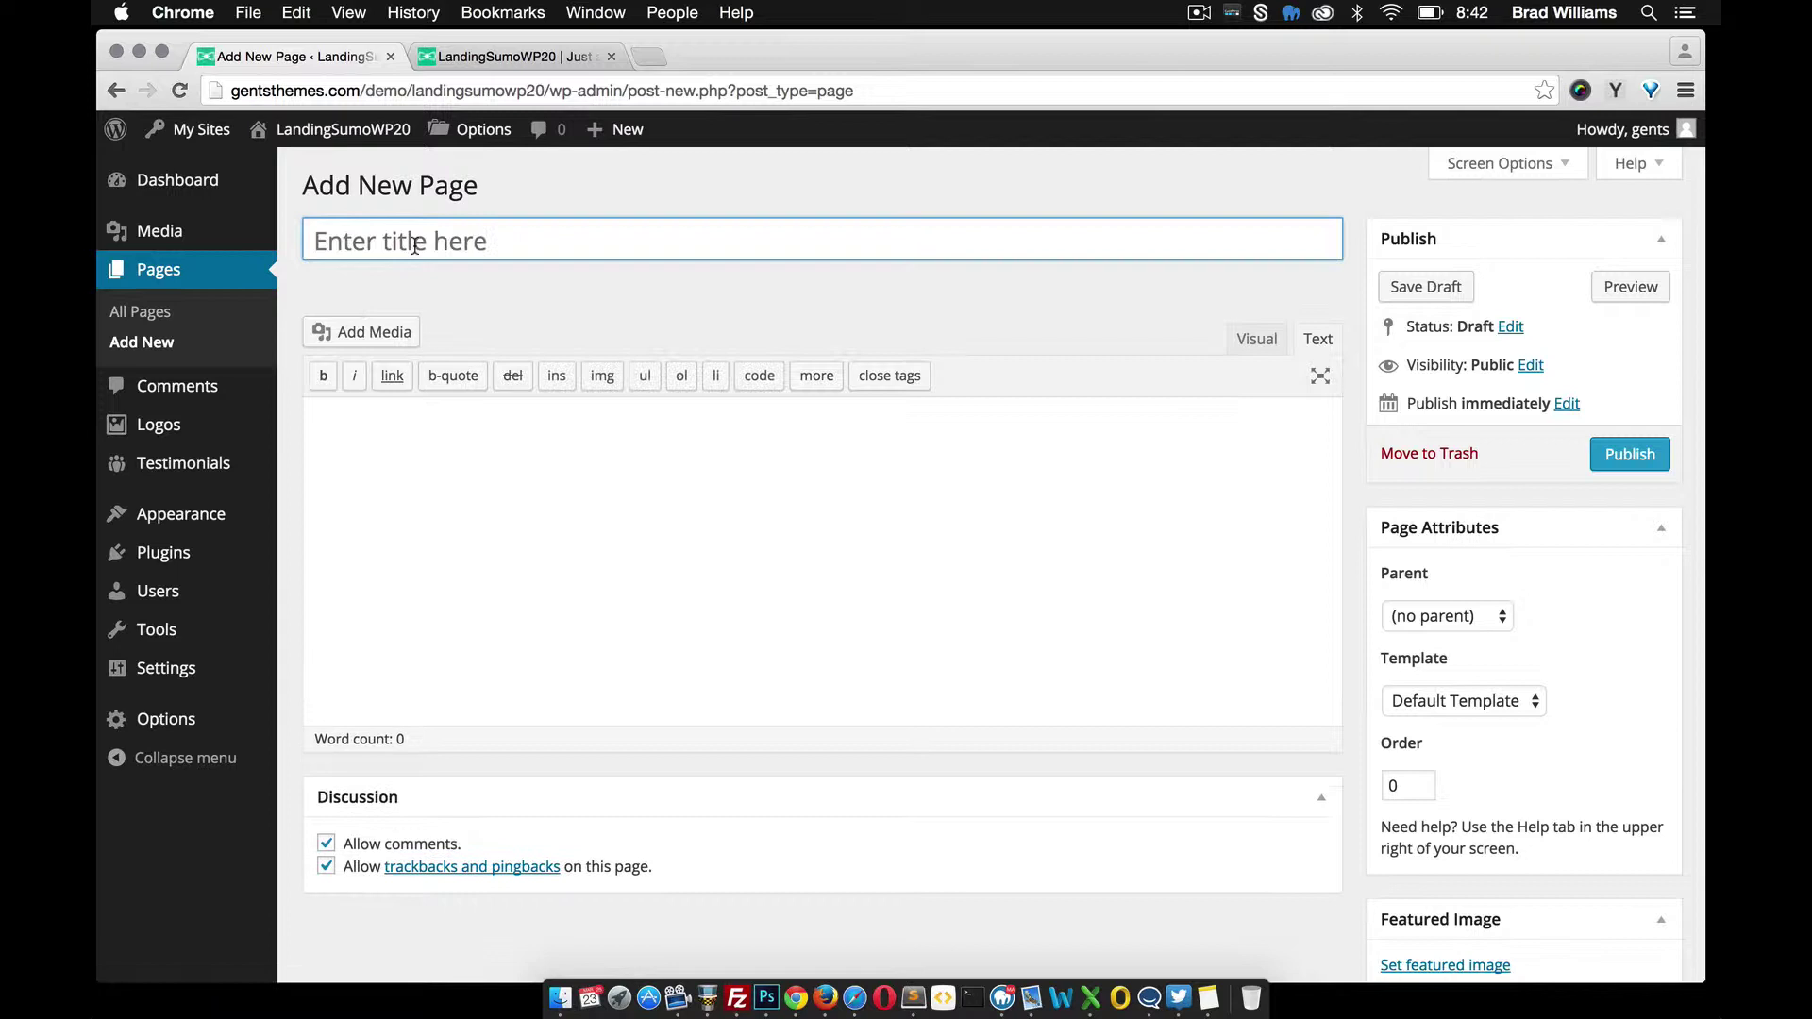
{"action": "type", "text": "Two COlumn"}
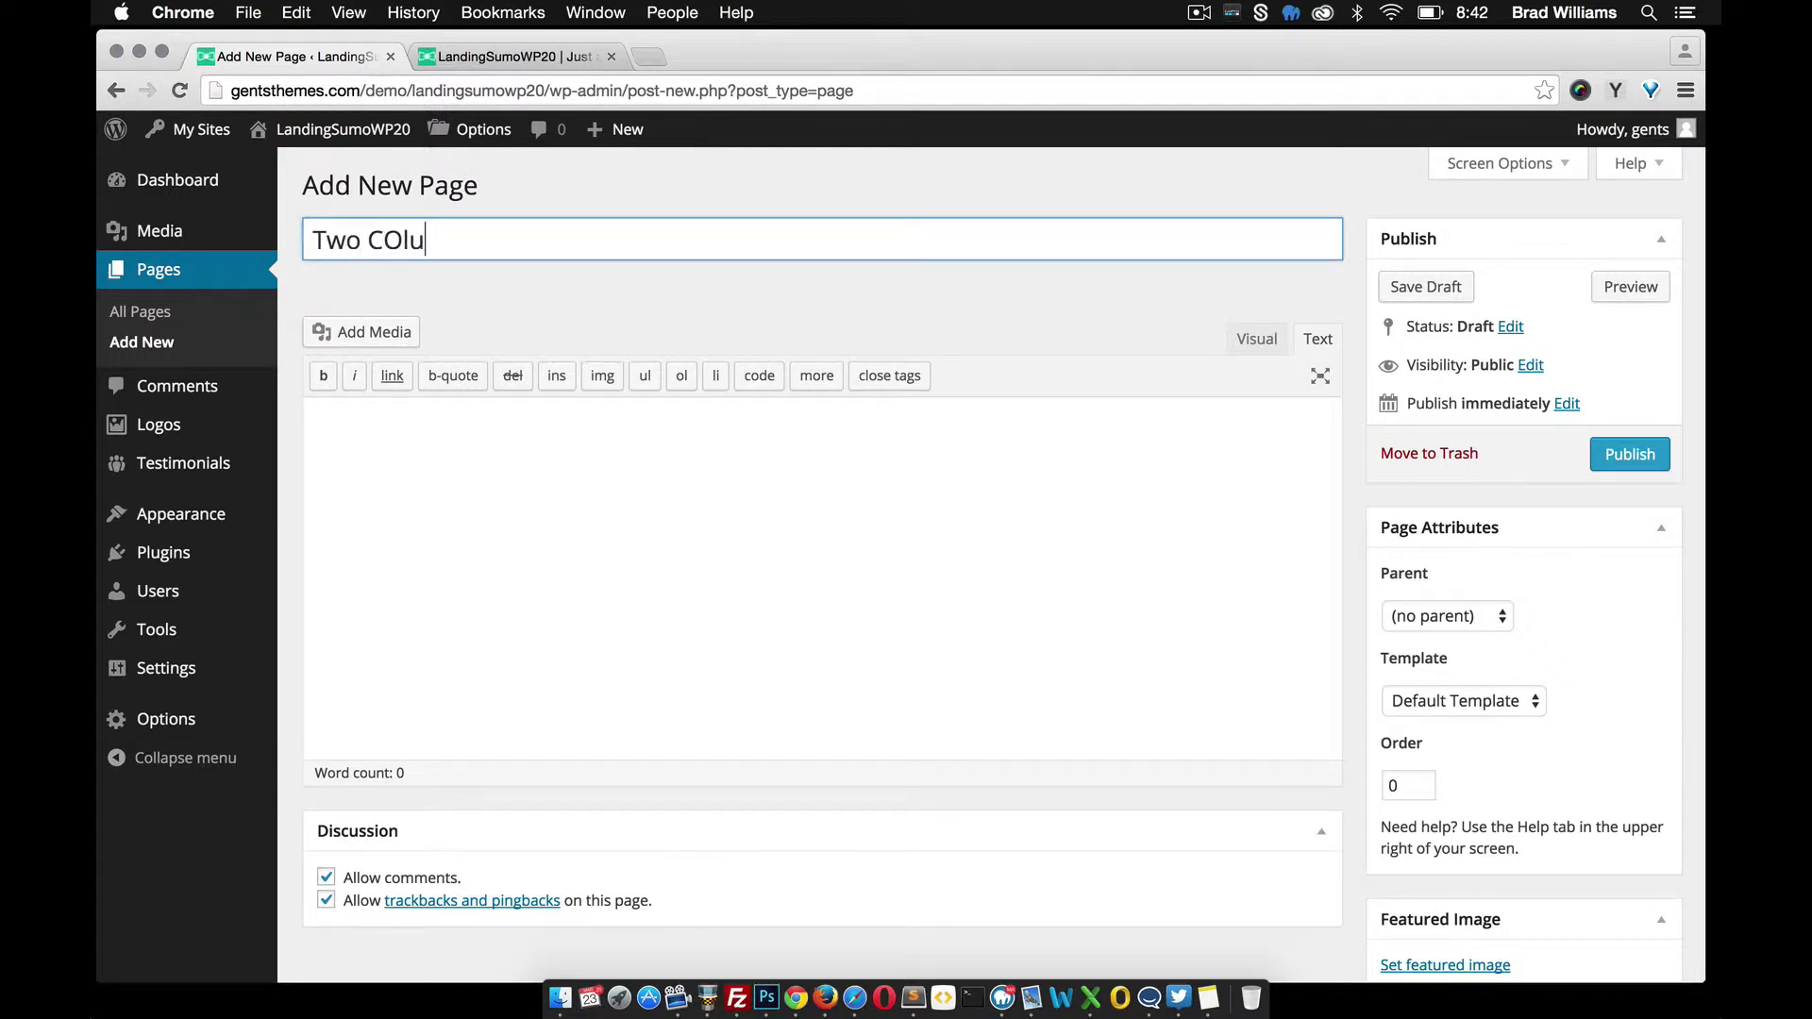
{"action": "key", "text": "BackSpace"}
{"action": "key", "text": "BackSpace"}
{"action": "key", "text": "BackSpace"}
{"action": "key", "text": "BackSpace"}
{"action": "key", "text": "BackSpace"}
{"action": "type", "text": "olumn"}
Fill the page body with three lorem paragraphs and set phone.png as its featured image
{"action": "left_click", "coordinate": [464, 497]}
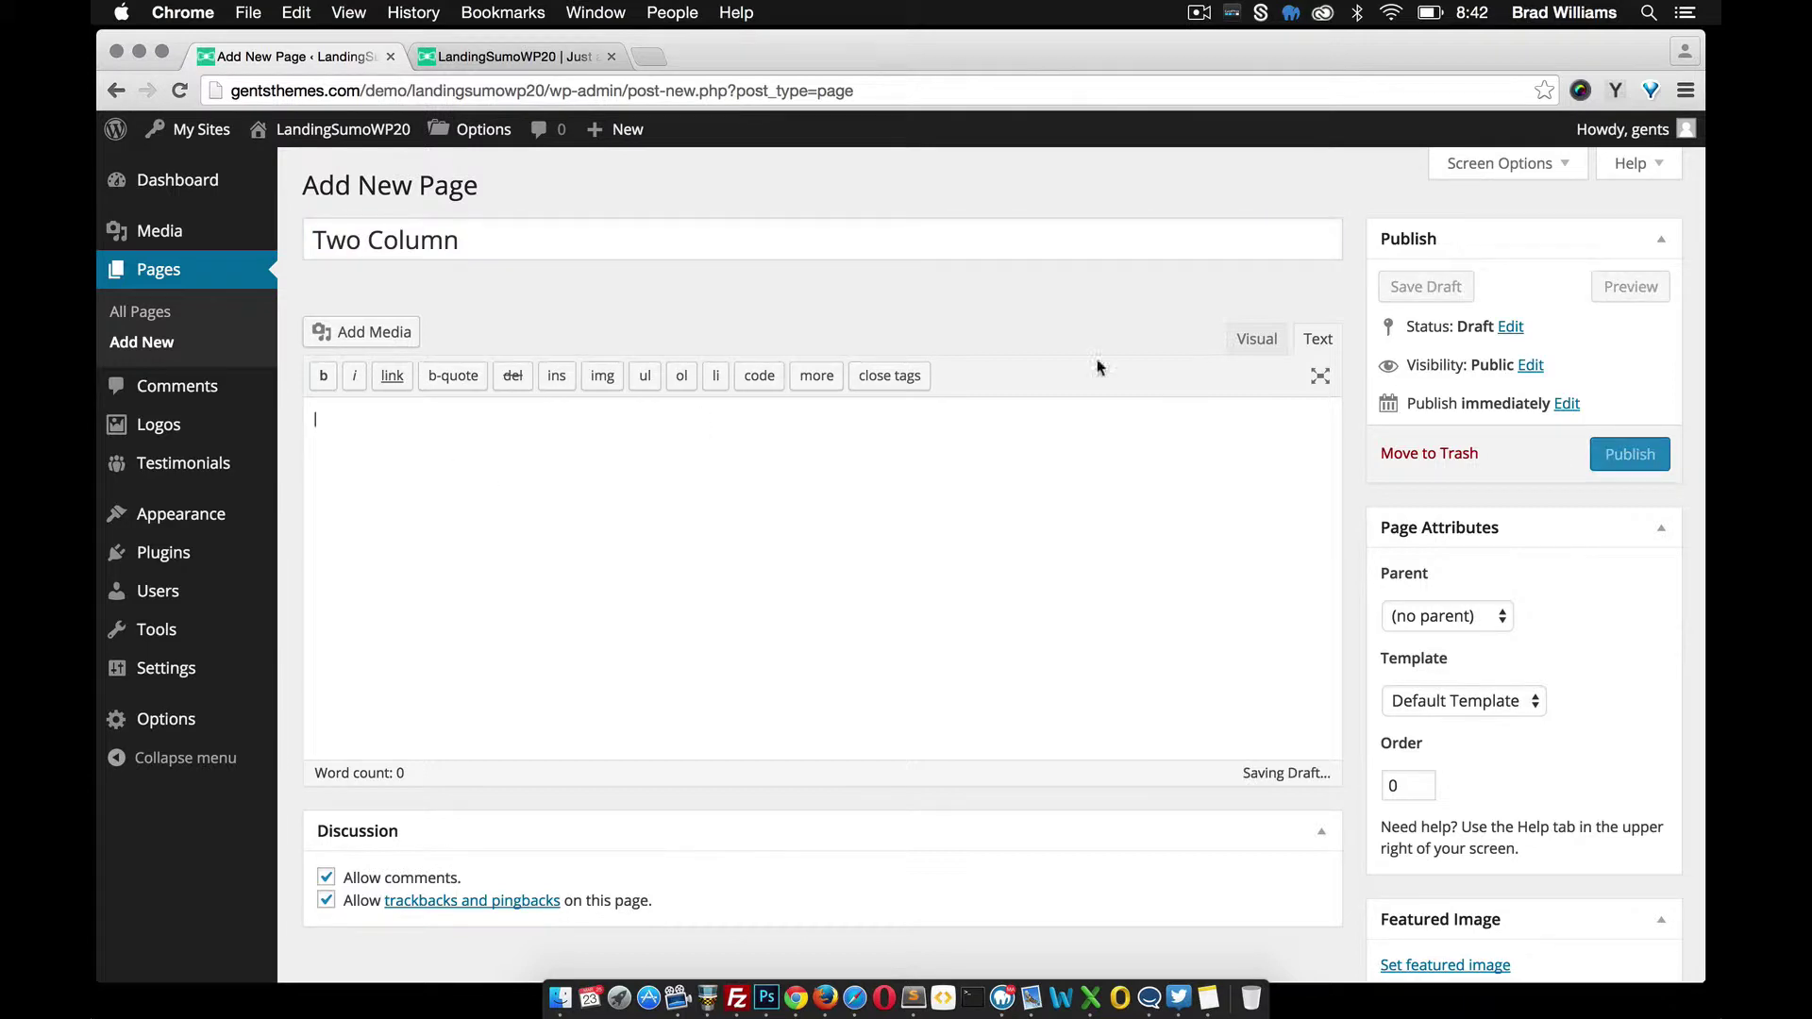
{"action": "left_click", "coordinate": [1615, 90]}
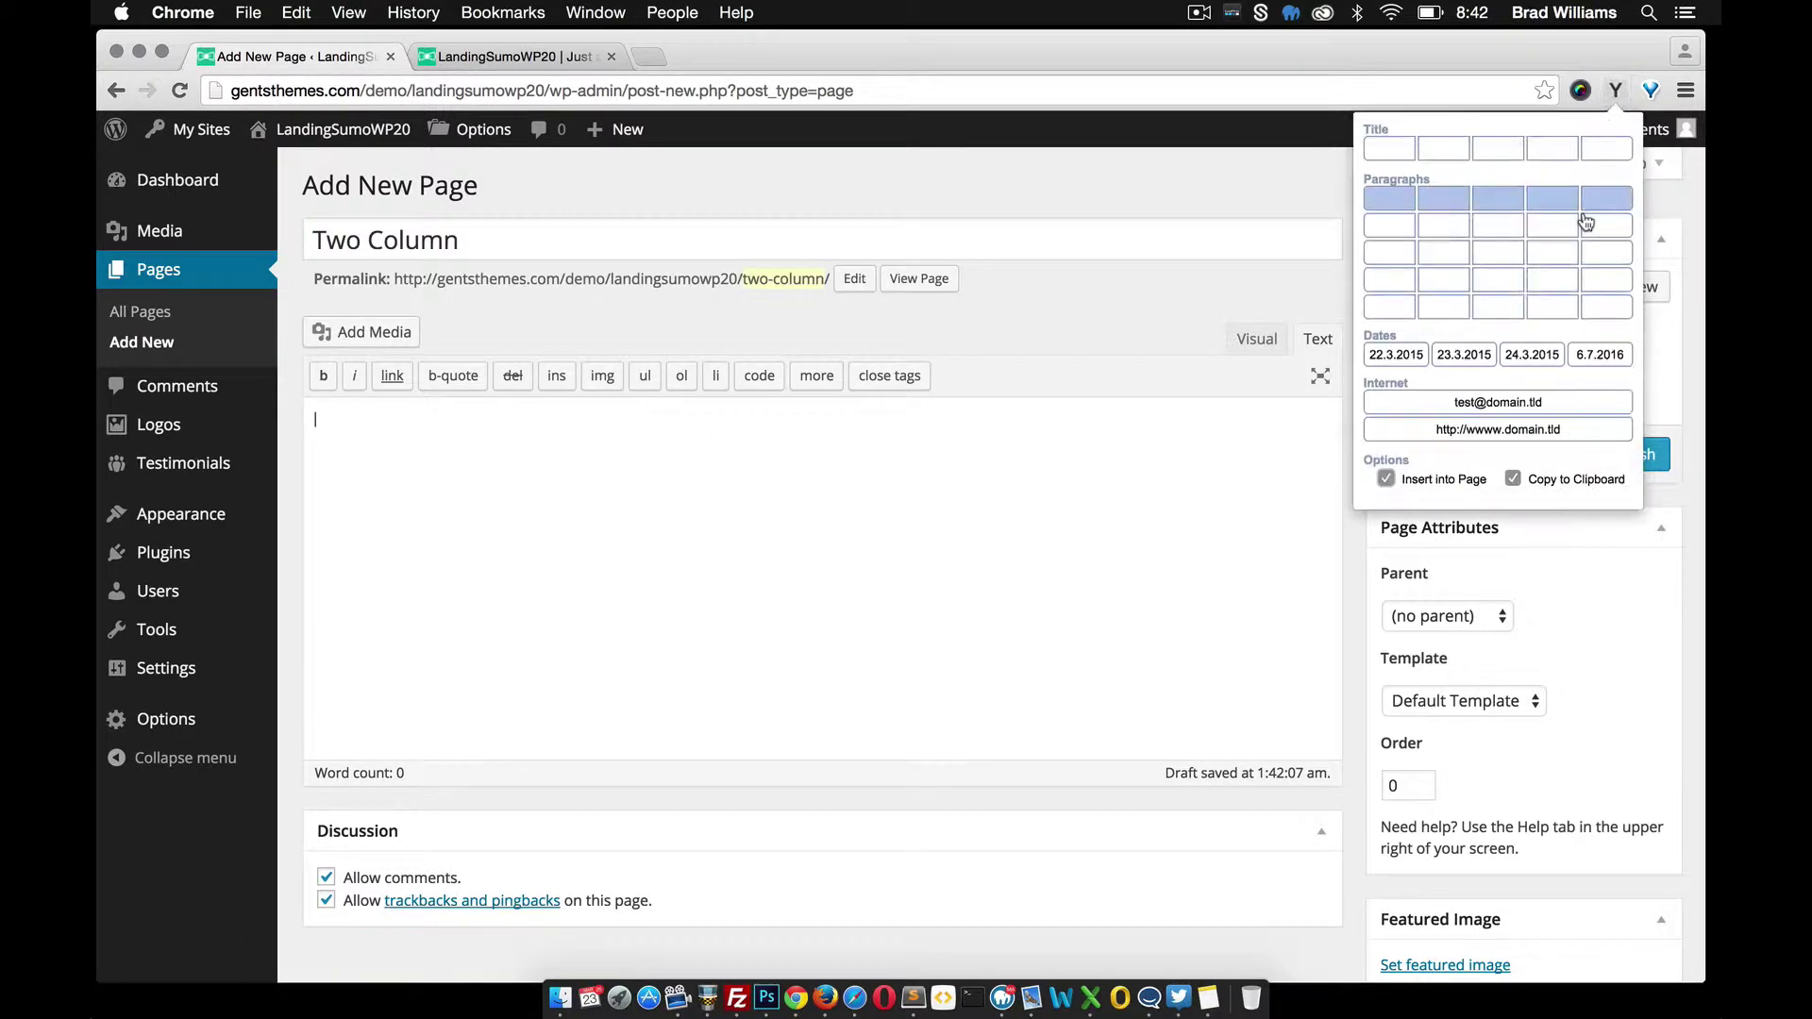
{"action": "left_click", "coordinate": [1601, 273]}
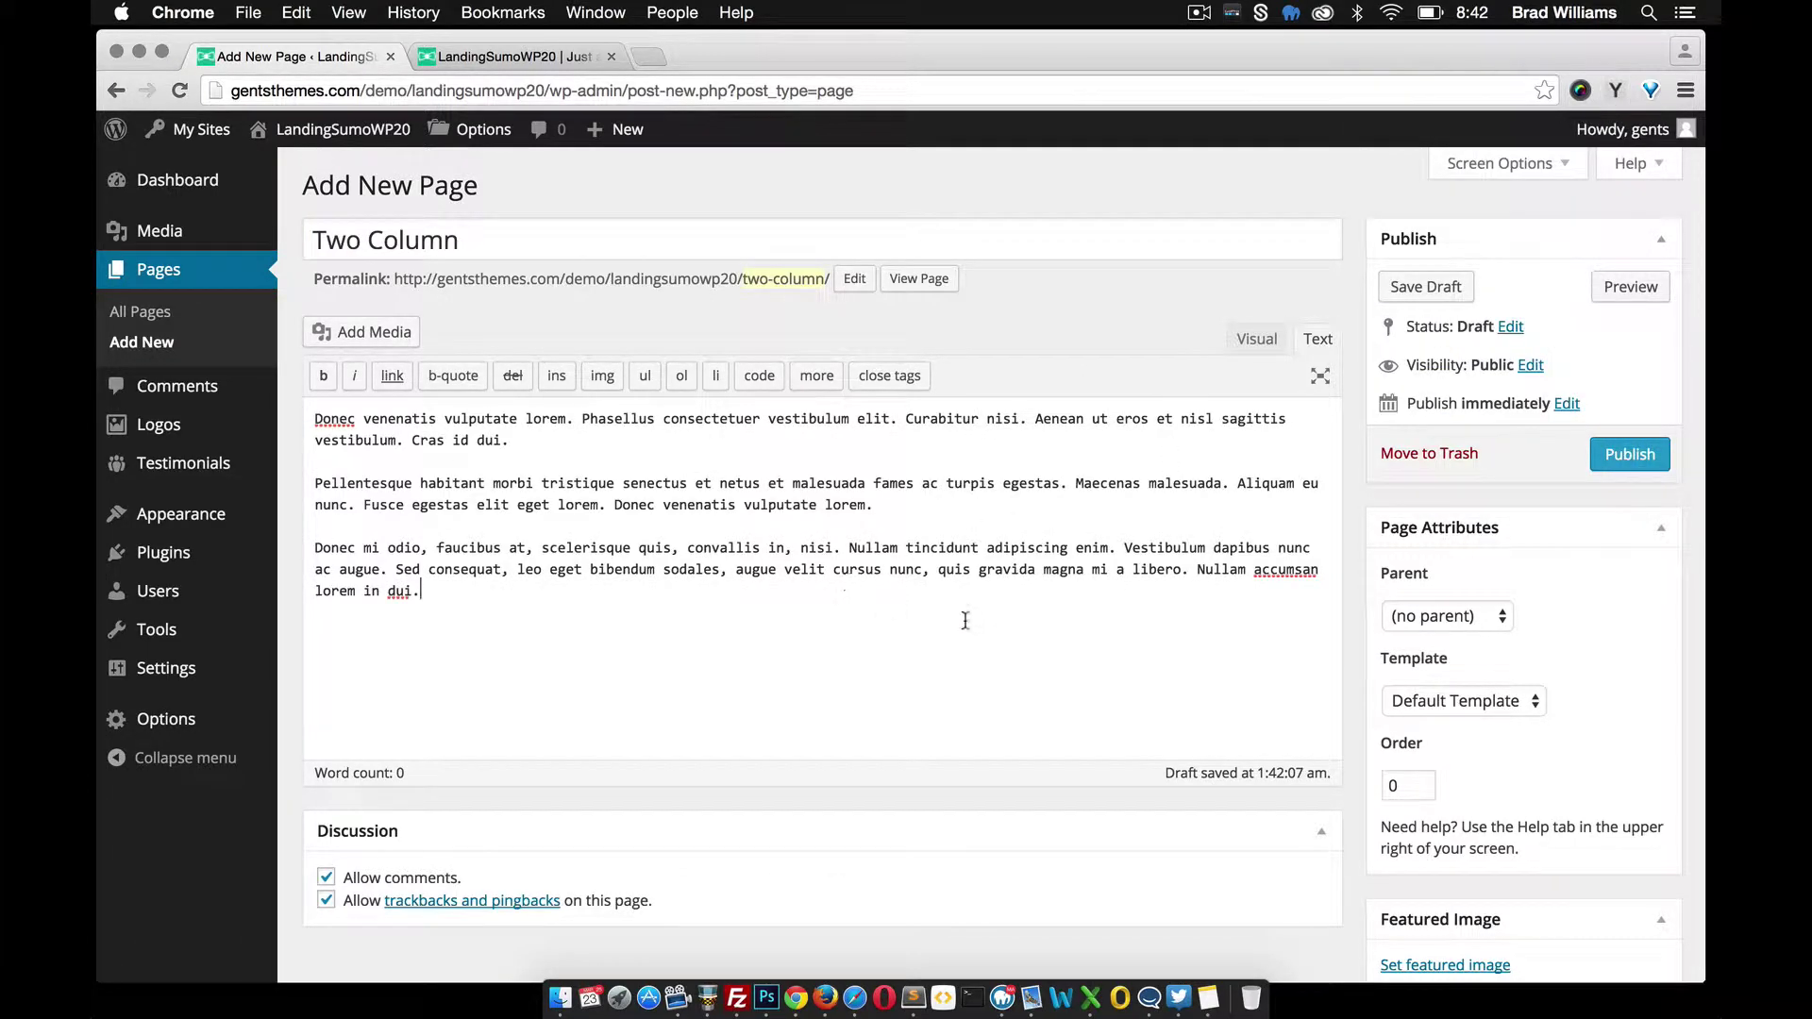
{"action": "scroll", "coordinate": [966, 620], "scroll_direction": "down", "scroll_amount": 2}
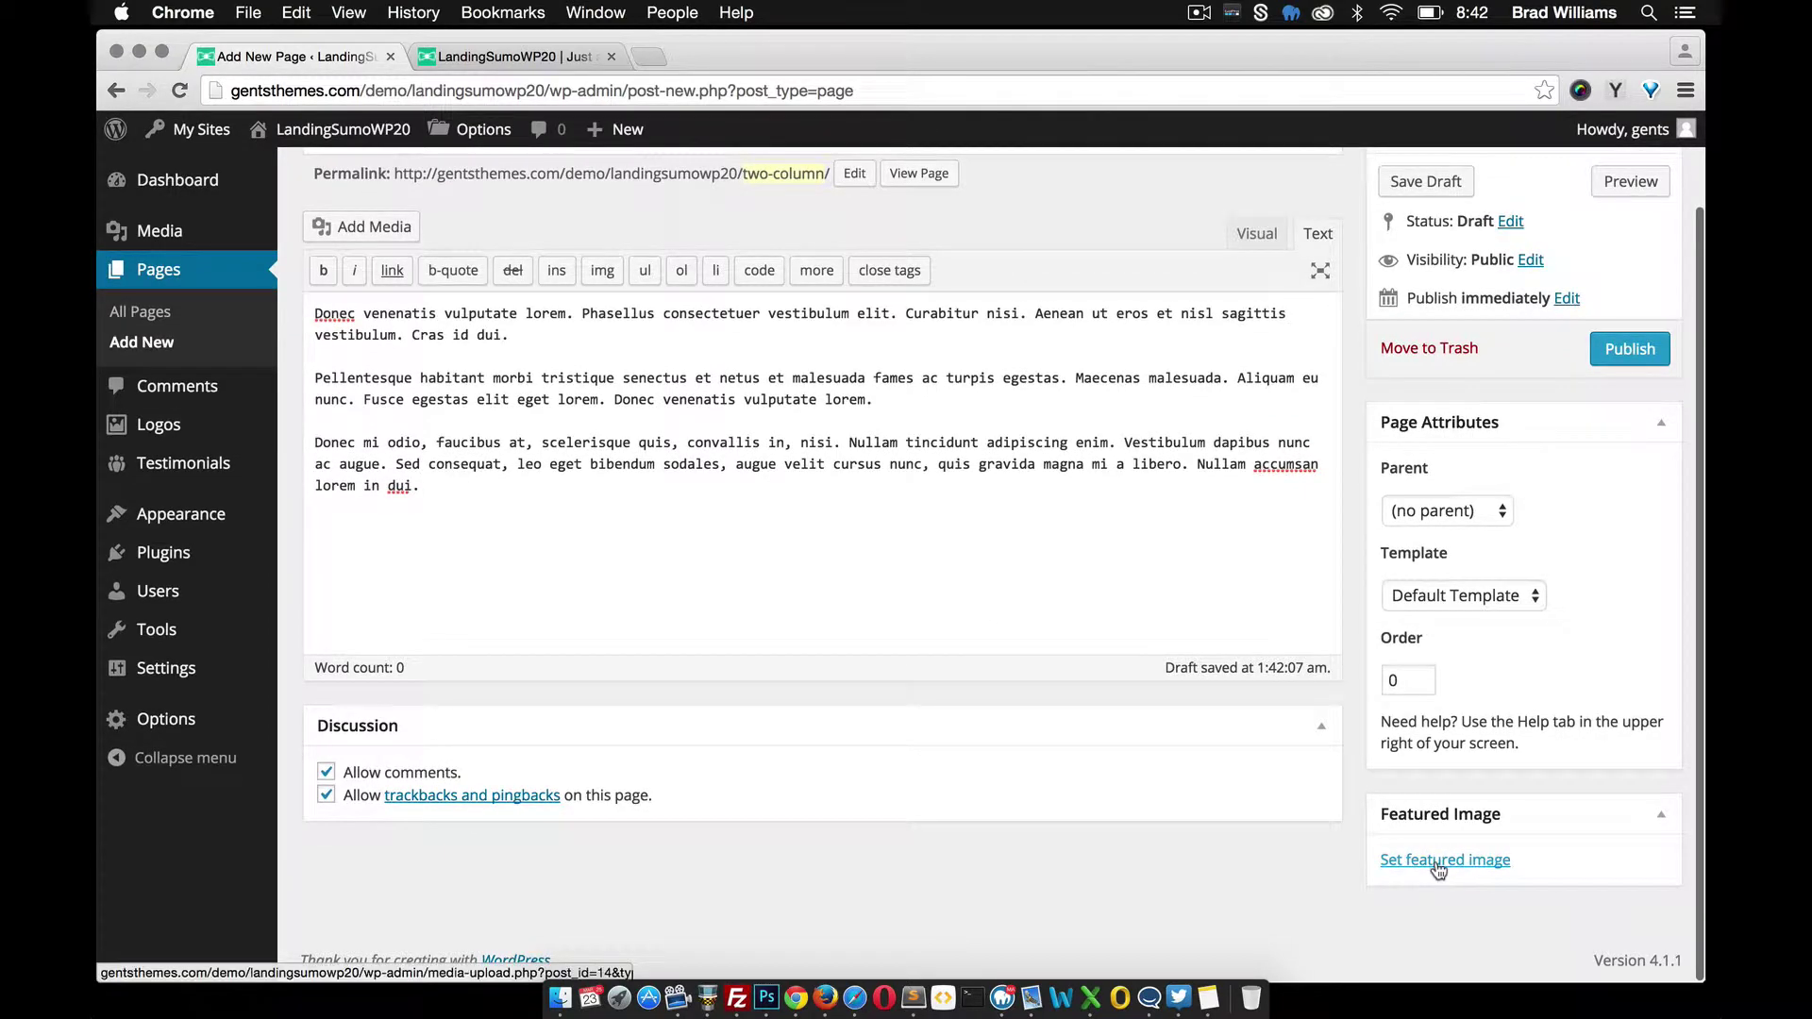
{"action": "left_click", "coordinate": [1437, 861]}
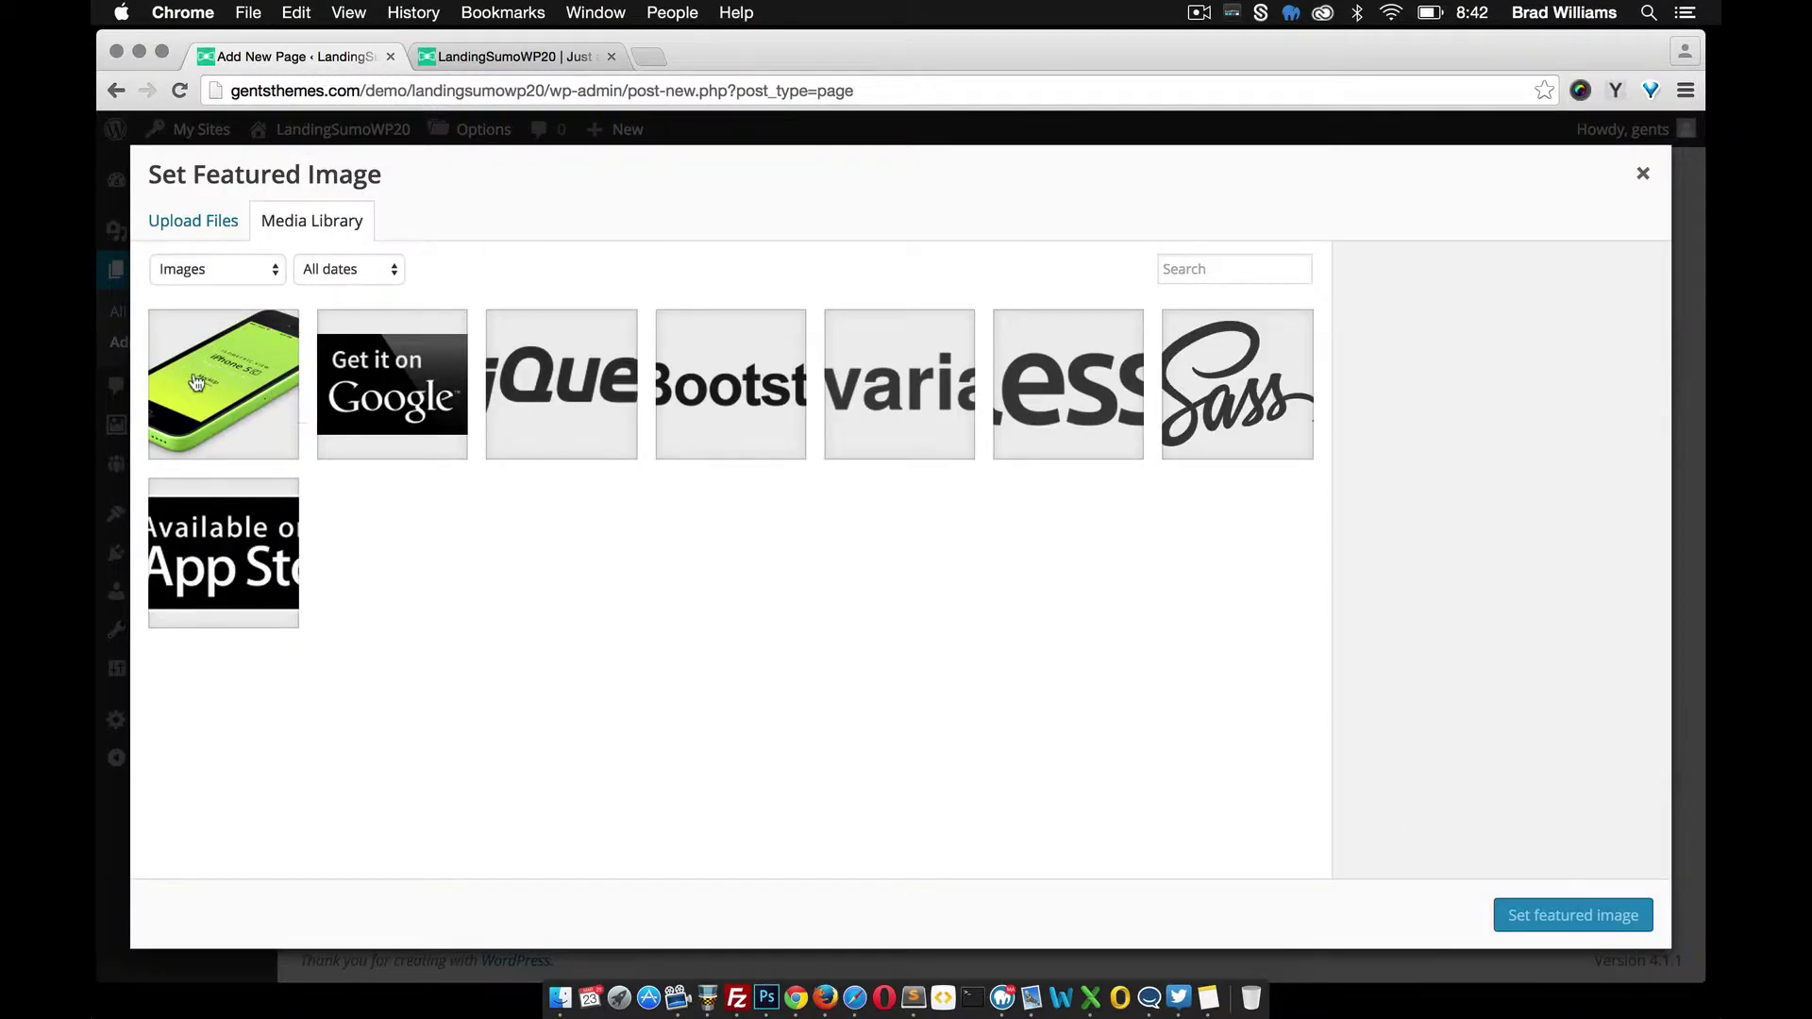
{"action": "left_click", "coordinate": [196, 383]}
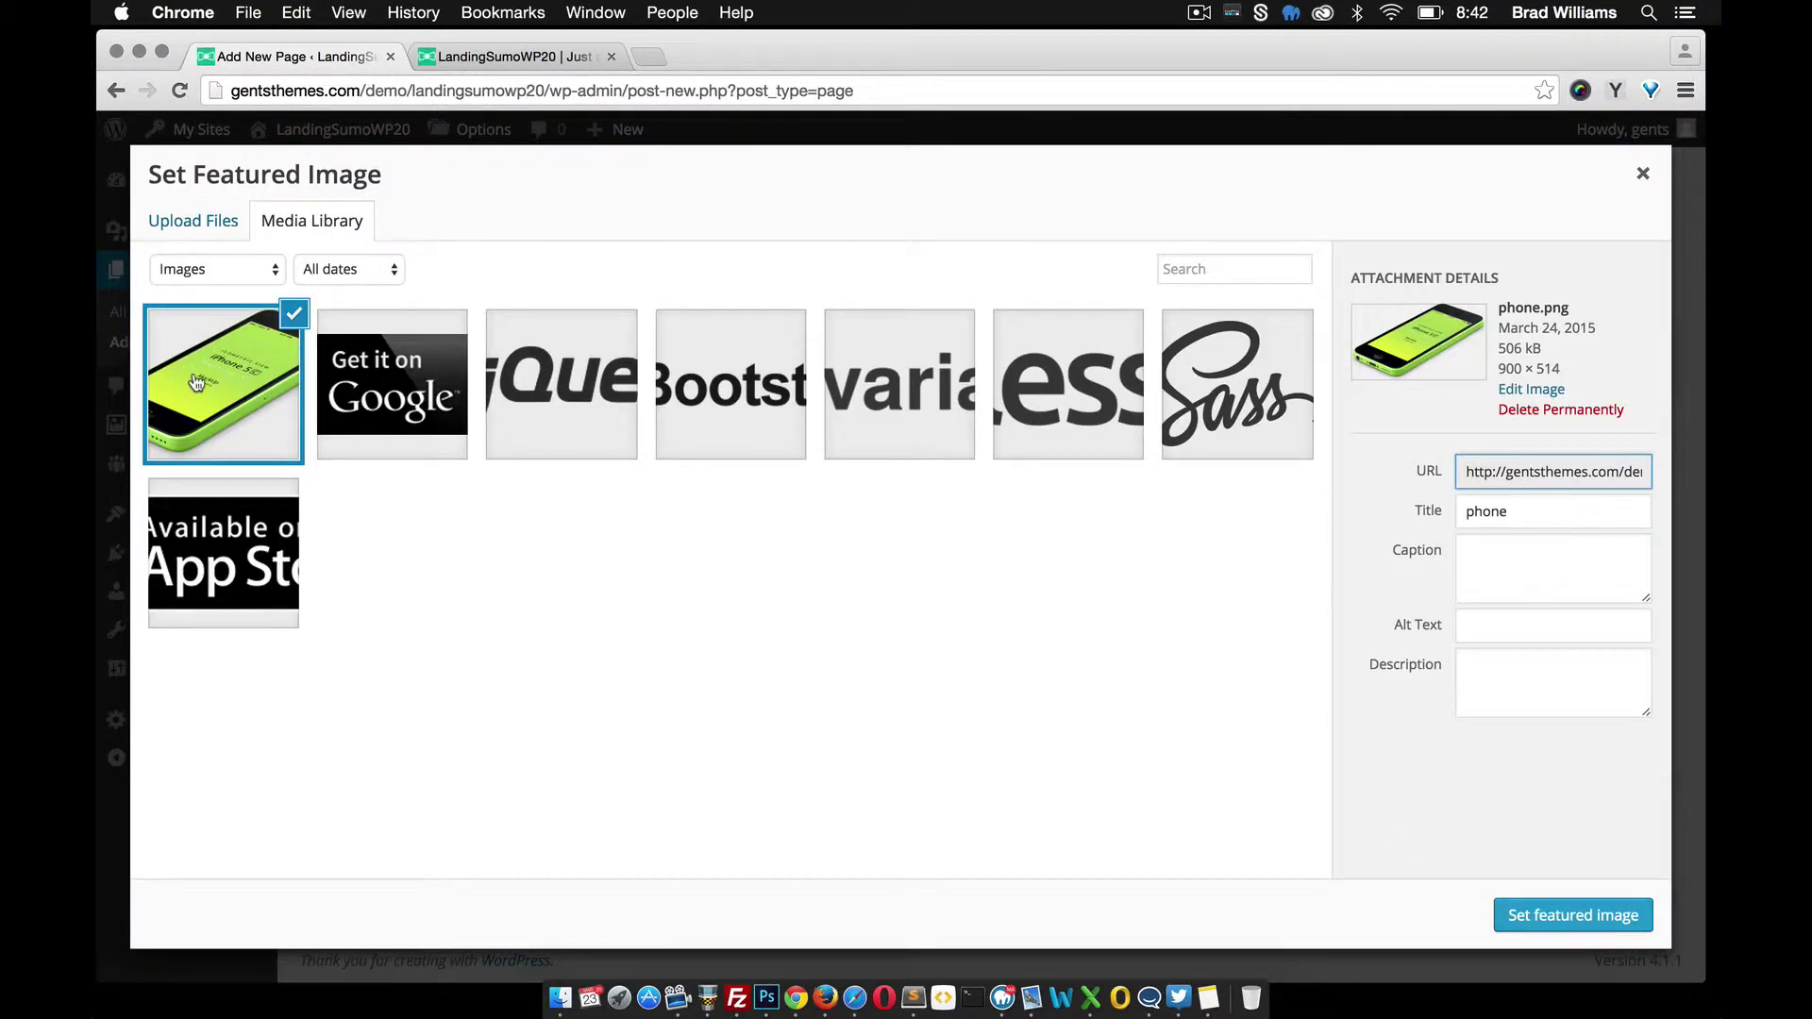
{"action": "left_click", "coordinate": [1546, 907]}
{"action": "scroll", "coordinate": [1098, 646], "scroll_direction": "up", "scroll_amount": 2}
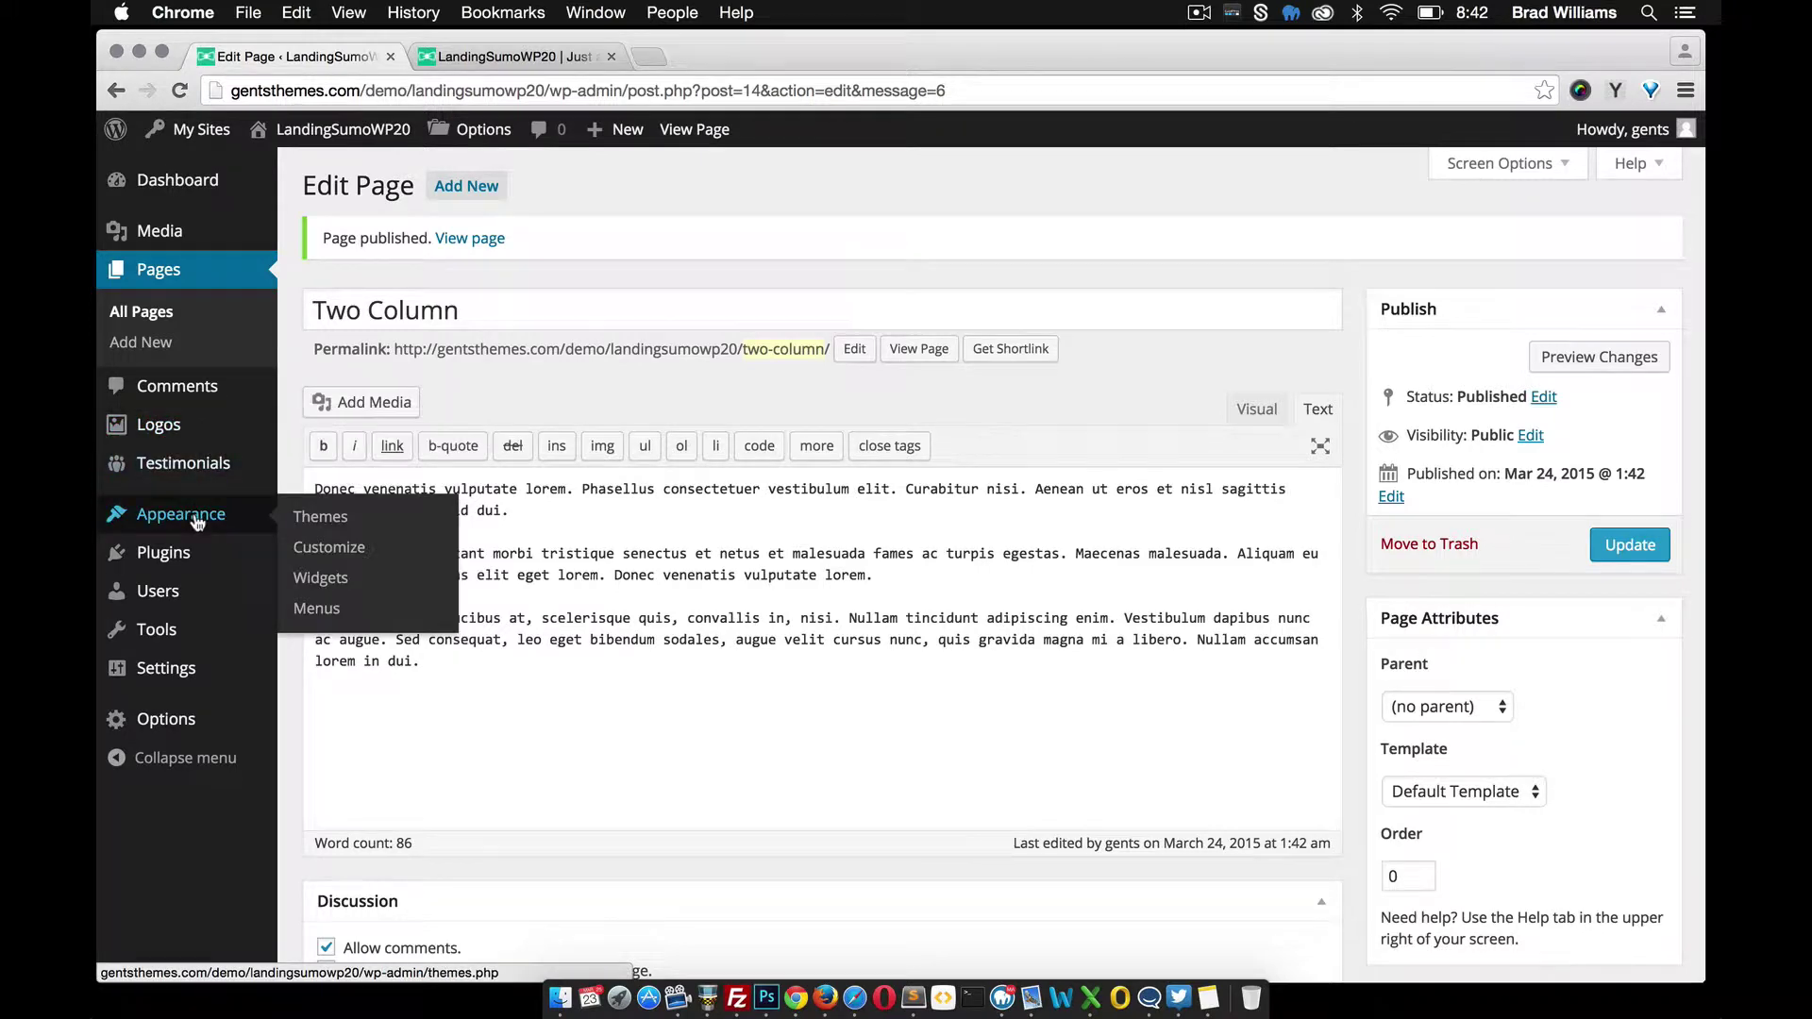
Choose the Two Column page for the 'Two Column' layout section and save the settings
{"action": "mouse_move", "coordinate": [170, 720]}
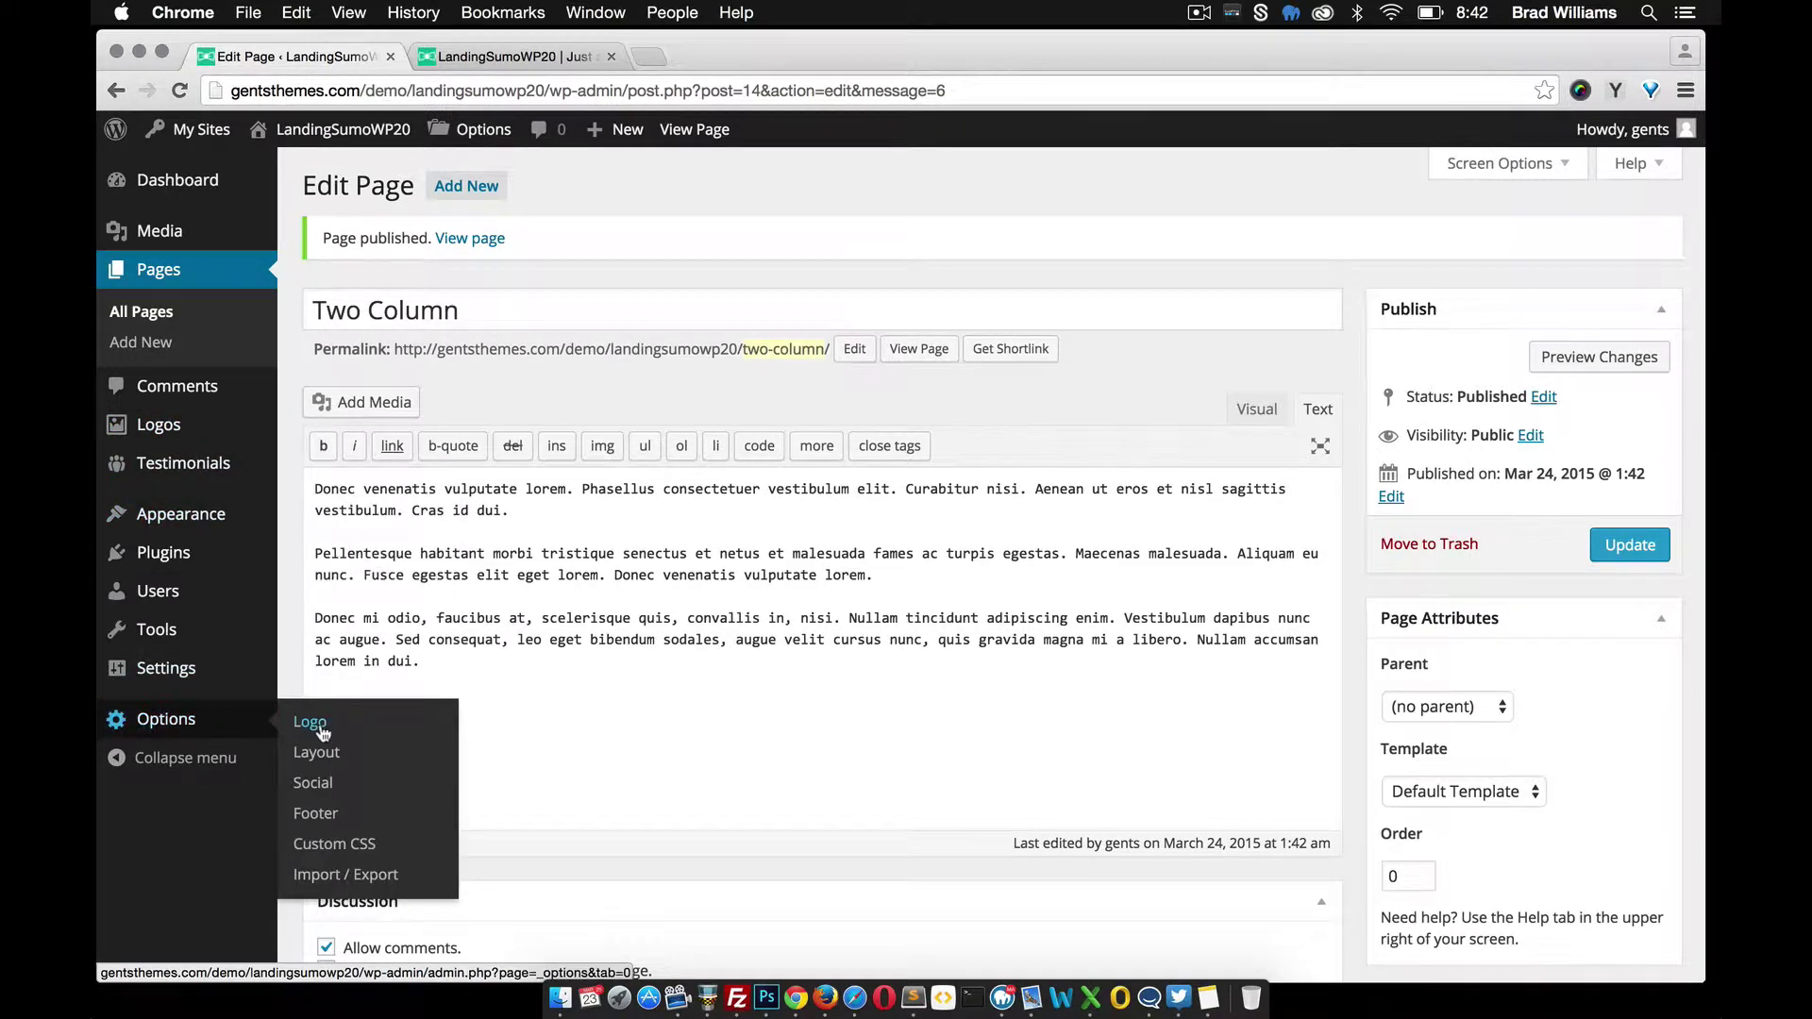
{"action": "left_click", "coordinate": [317, 753]}
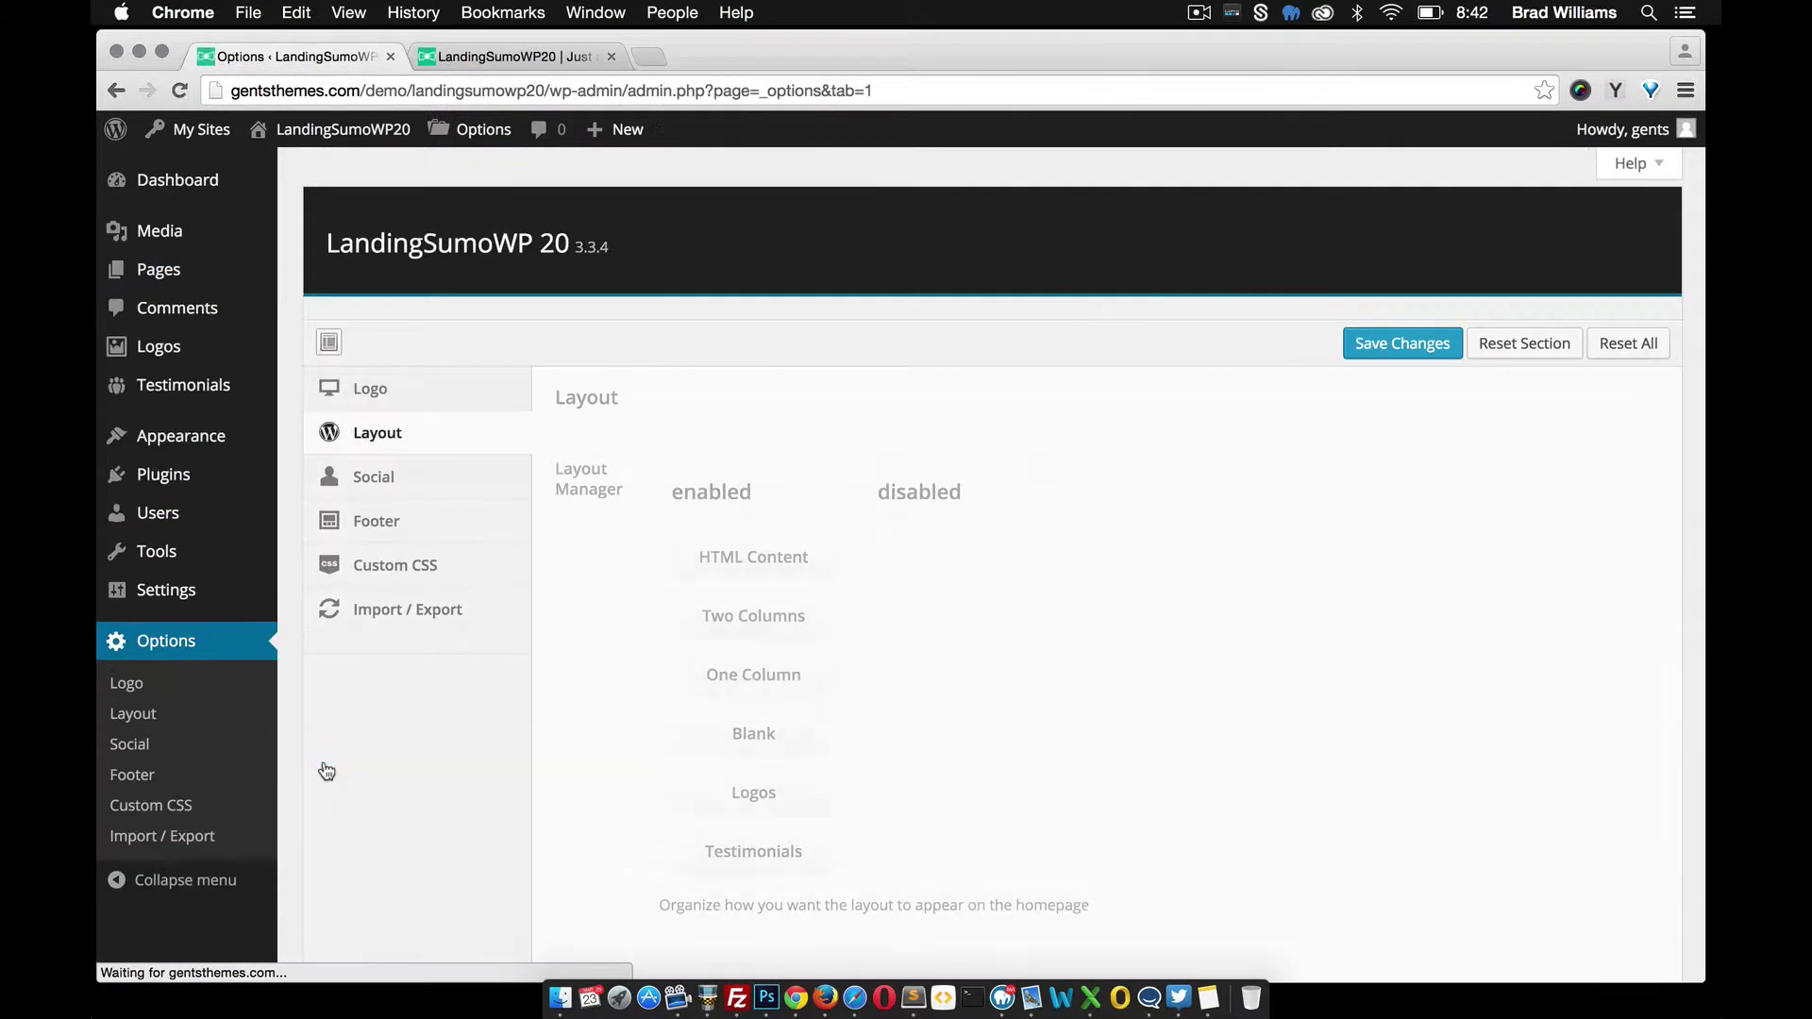
{"action": "scroll", "coordinate": [791, 666], "scroll_direction": "down", "scroll_amount": 6}
{"action": "scroll", "coordinate": [791, 666], "scroll_direction": "down", "scroll_amount": 2}
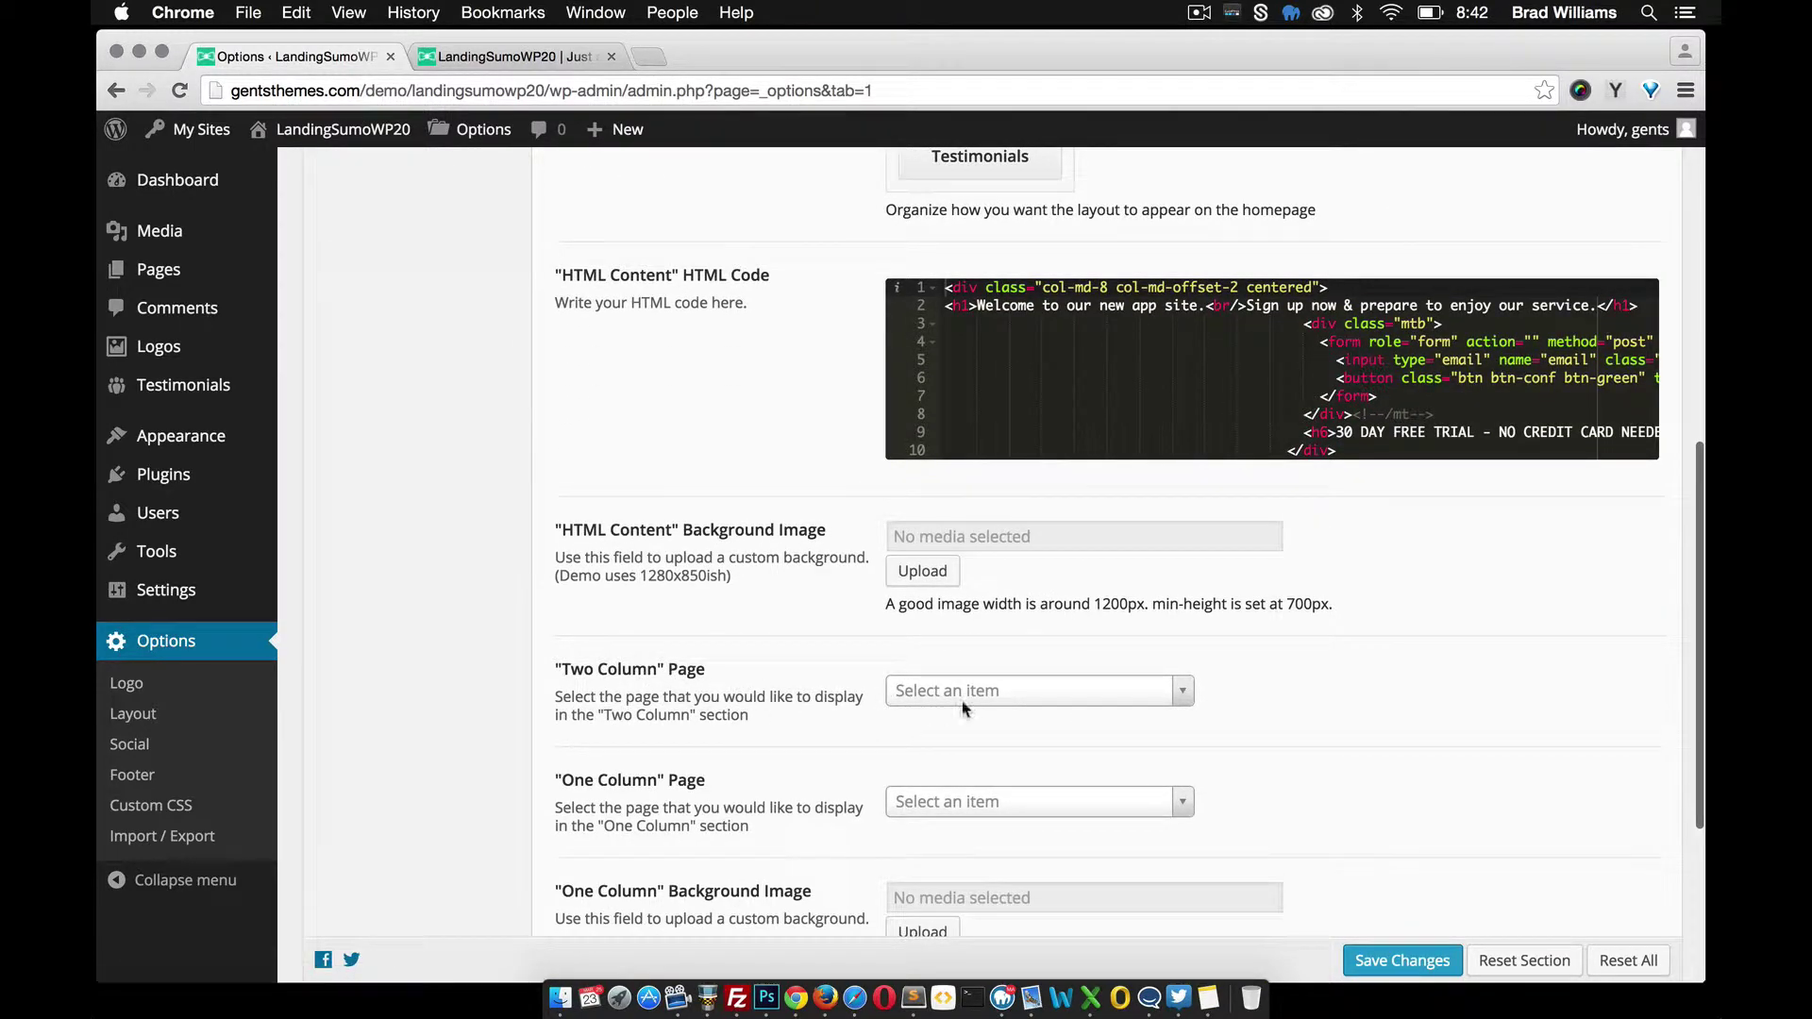
{"action": "left_click", "coordinate": [1004, 691]}
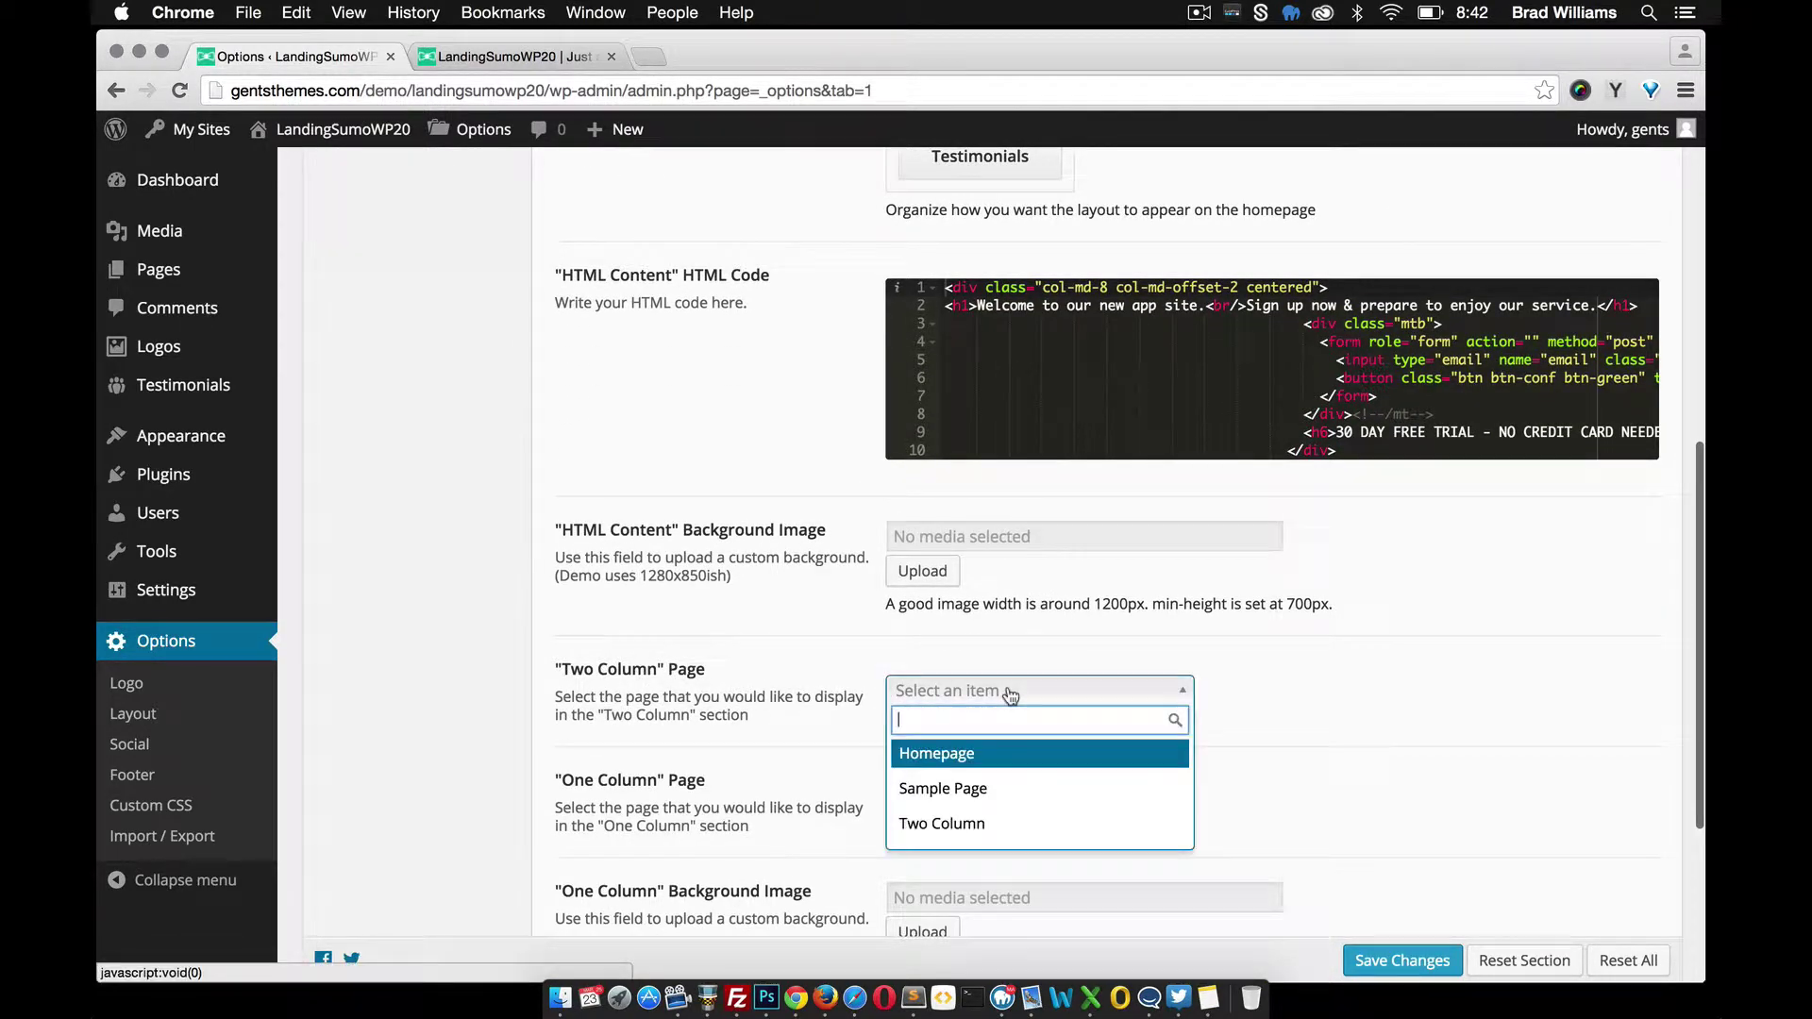
{"action": "left_click", "coordinate": [987, 827]}
{"action": "scroll", "coordinate": [1009, 740], "scroll_direction": "down", "scroll_amount": 2}
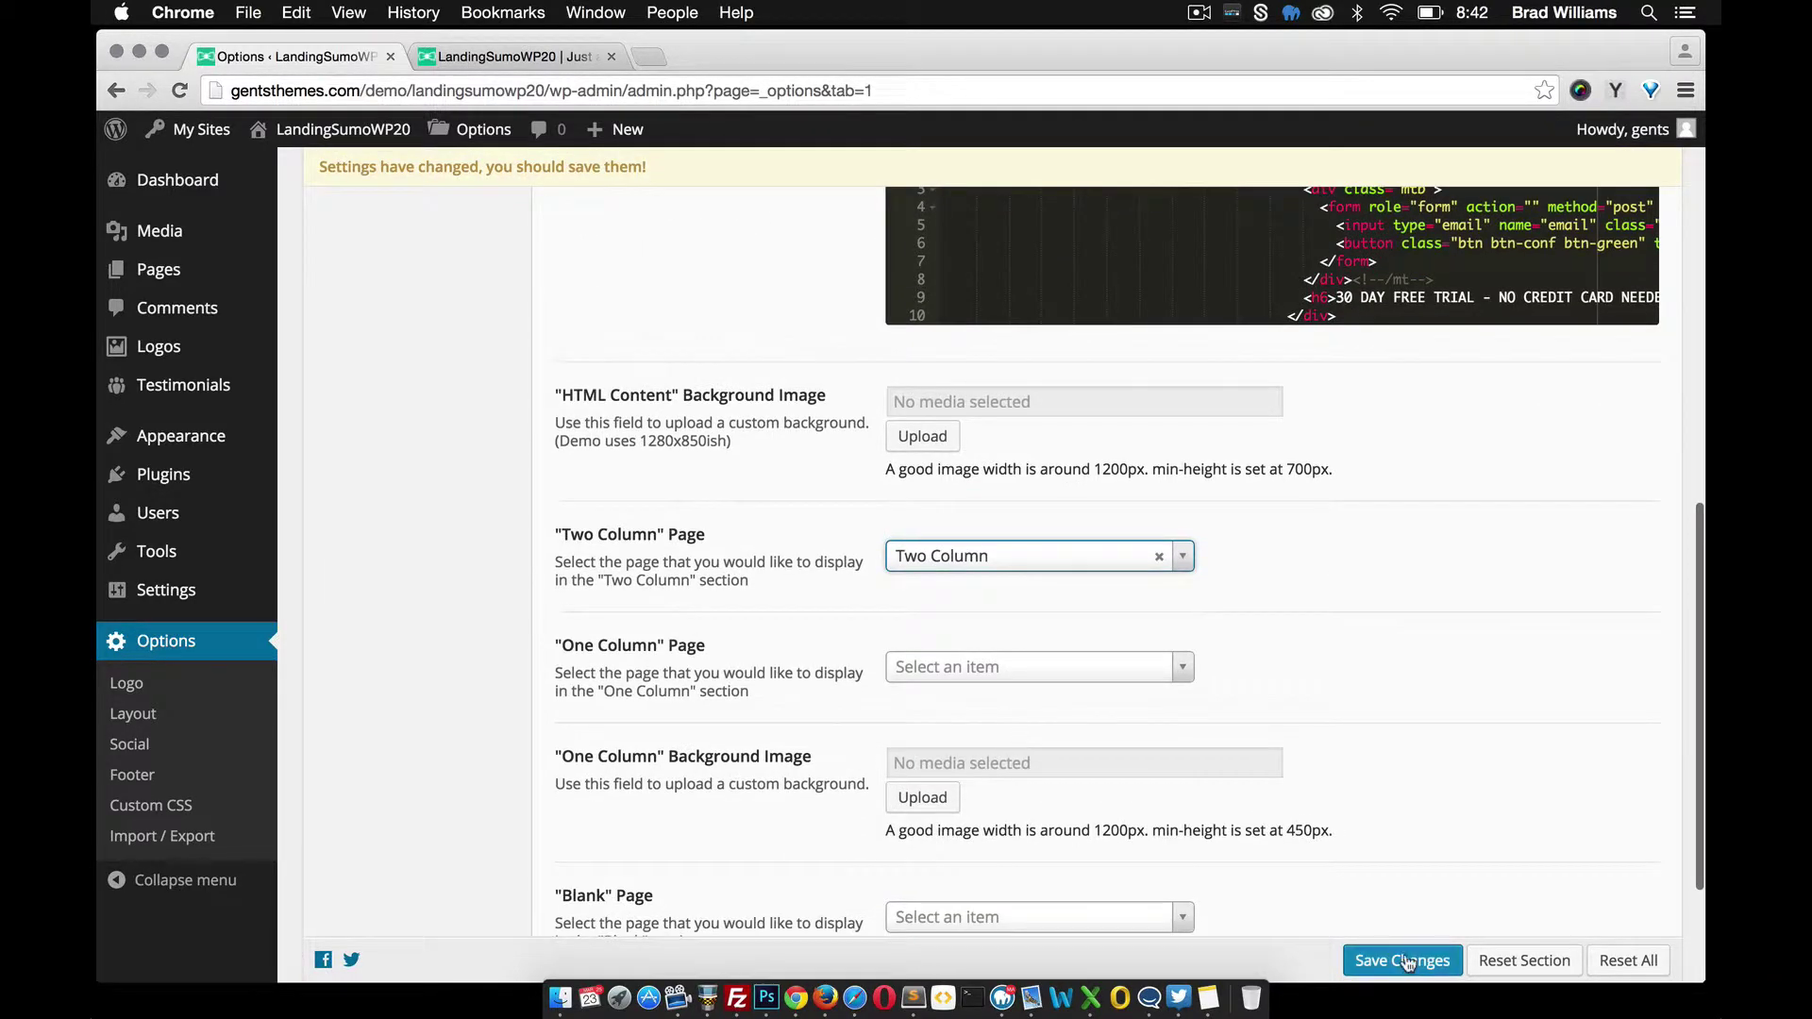
{"action": "left_click", "coordinate": [1404, 961]}
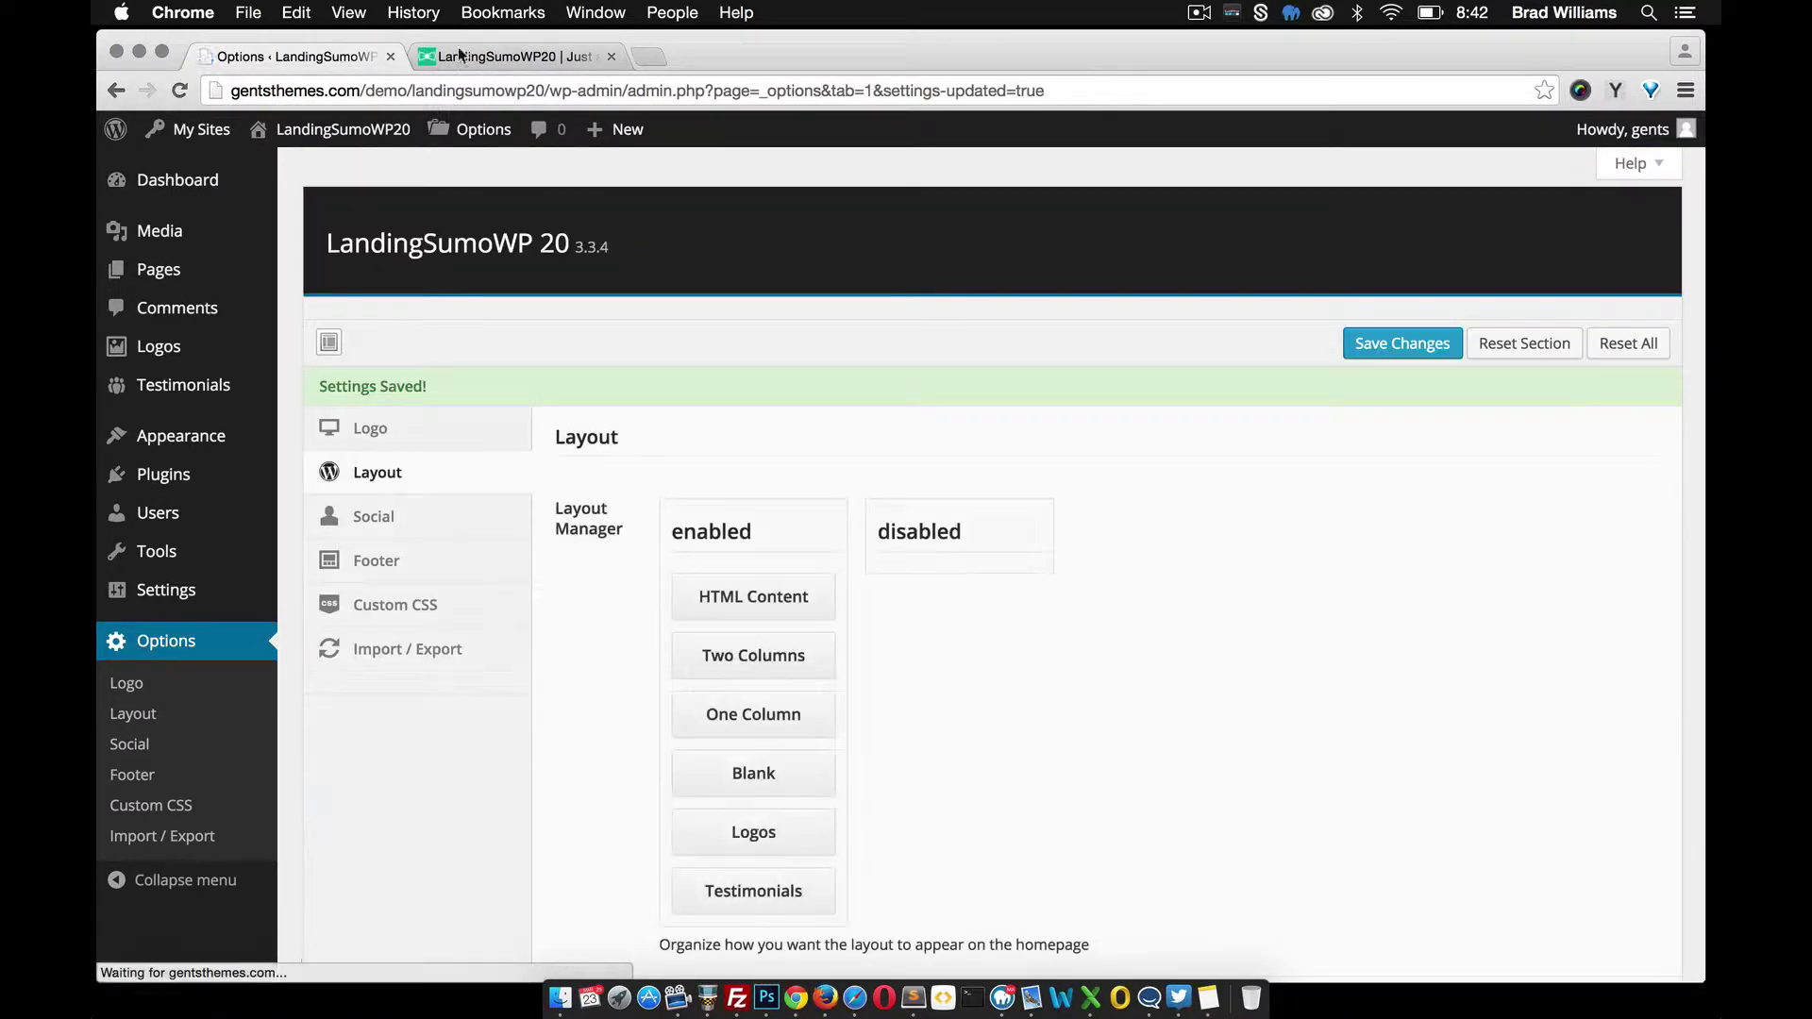
Reload the live site and scroll to the Two Column section beside the green phone image
{"action": "left_click", "coordinate": [490, 63]}
{"action": "left_click", "coordinate": [179, 91]}
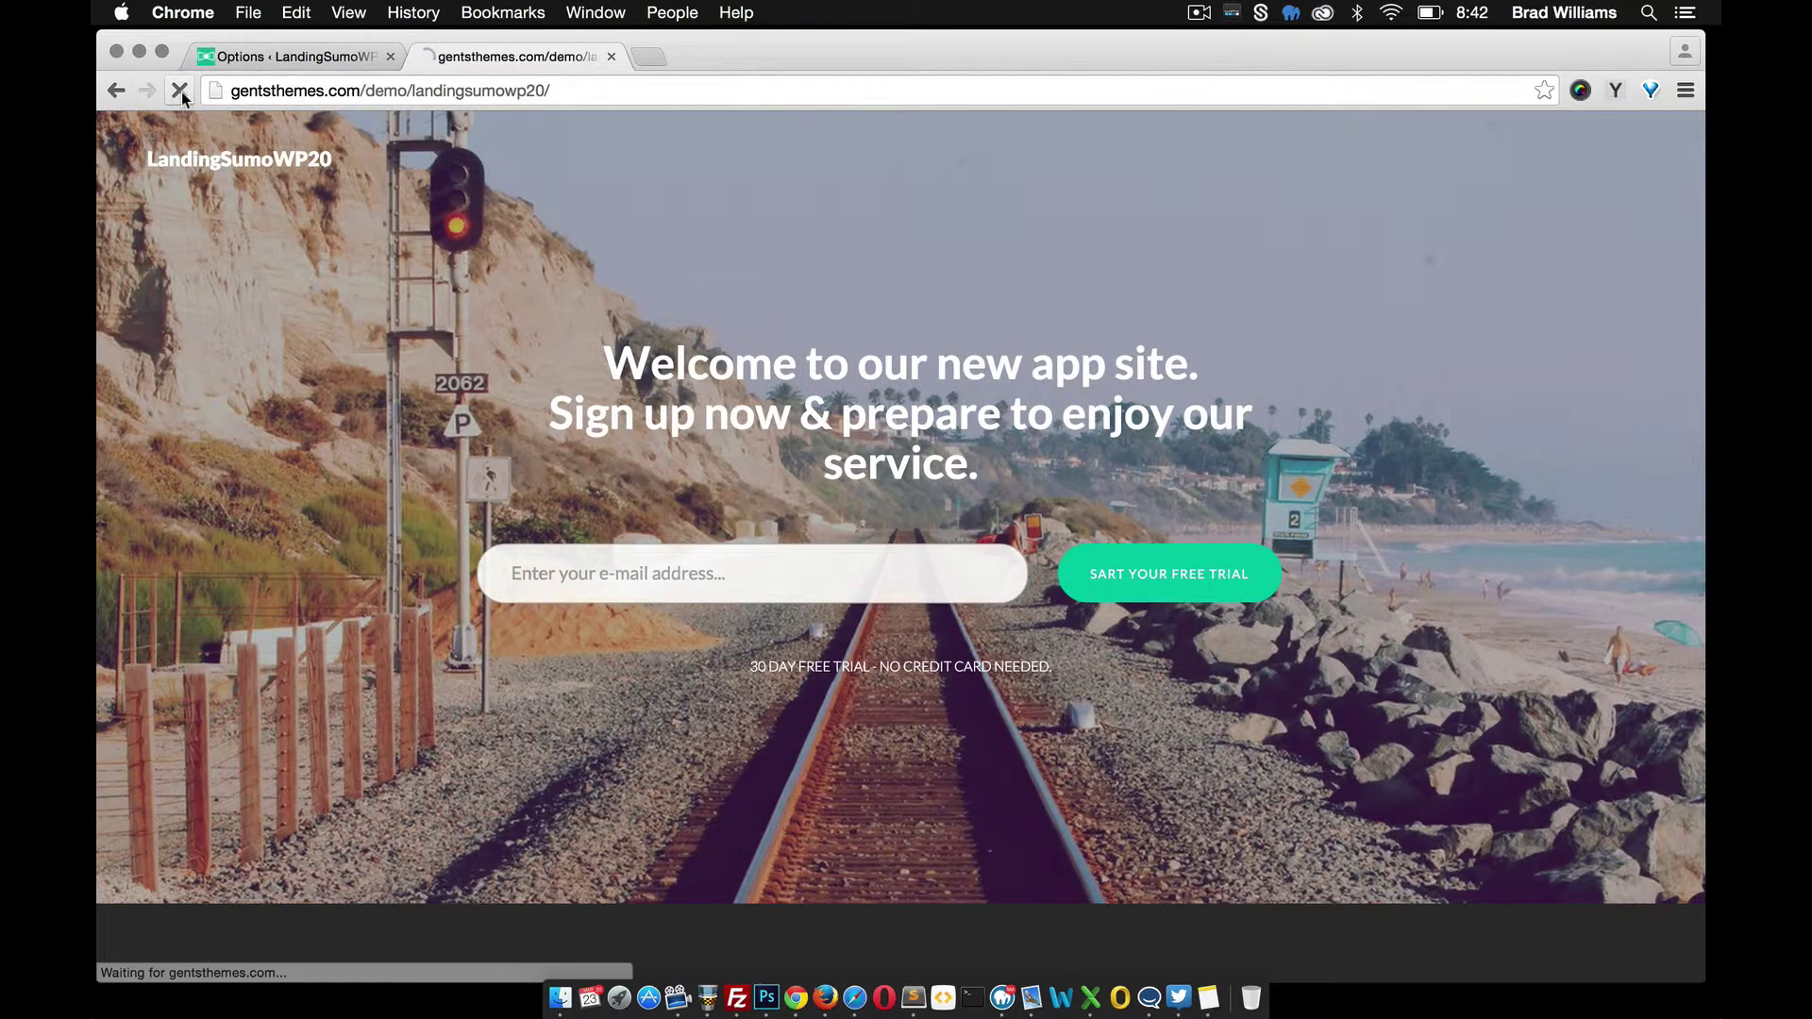
{"action": "scroll", "coordinate": [395, 416], "scroll_direction": "down", "scroll_amount": 10}
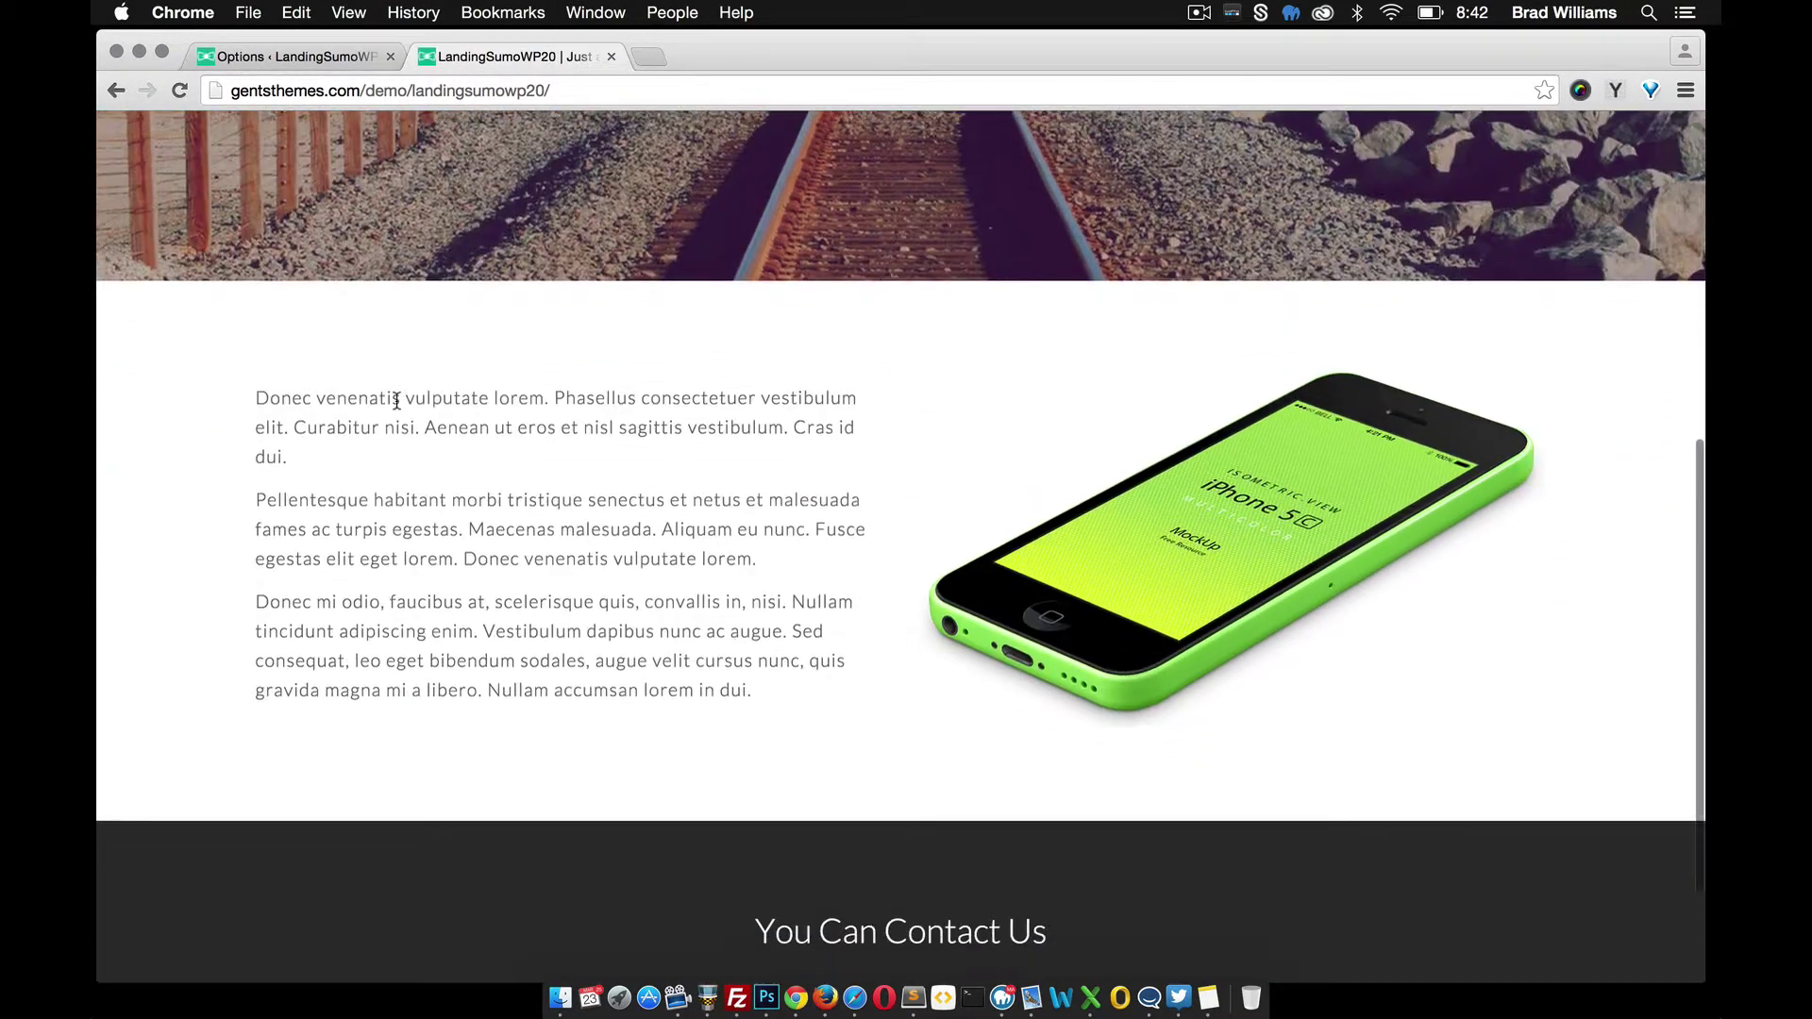
{"action": "scroll", "coordinate": [401, 378], "scroll_direction": "down", "scroll_amount": 1}
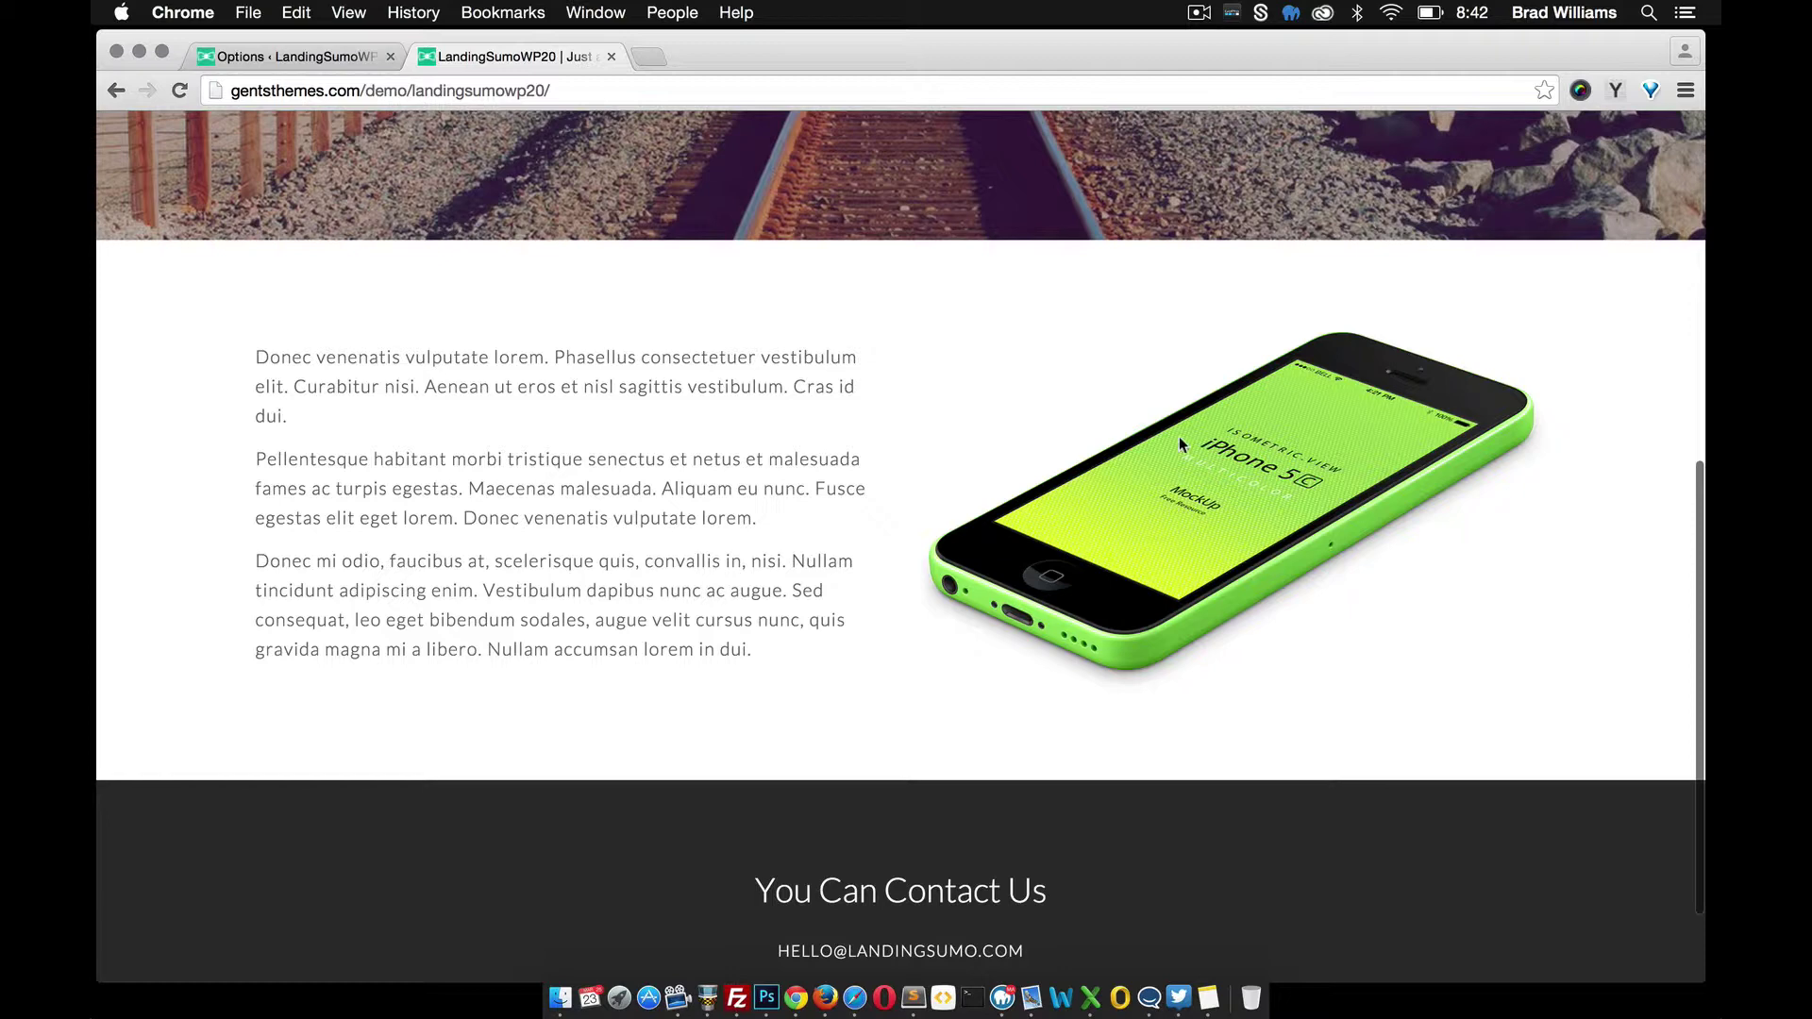
Create a page titled 'One Column' with two lorem paragraphs and publish it
{"action": "left_click", "coordinate": [295, 57]}
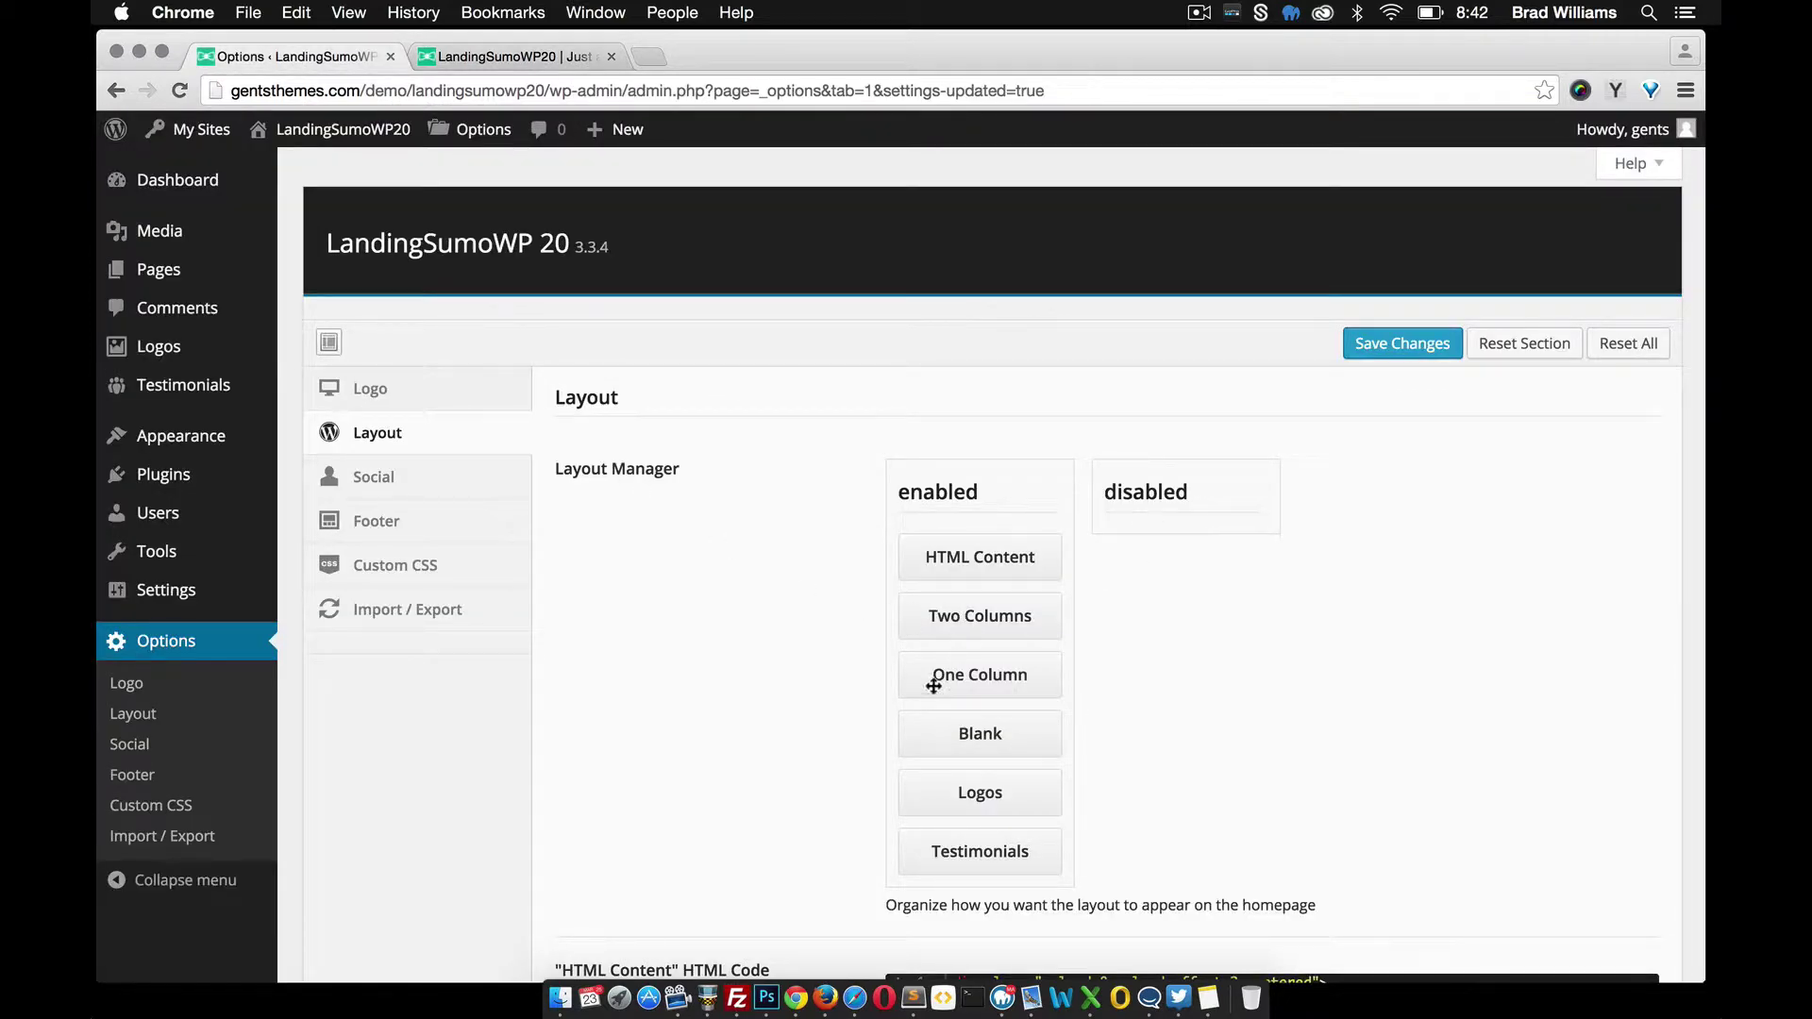
{"action": "scroll", "coordinate": [821, 668], "scroll_direction": "down", "scroll_amount": 10}
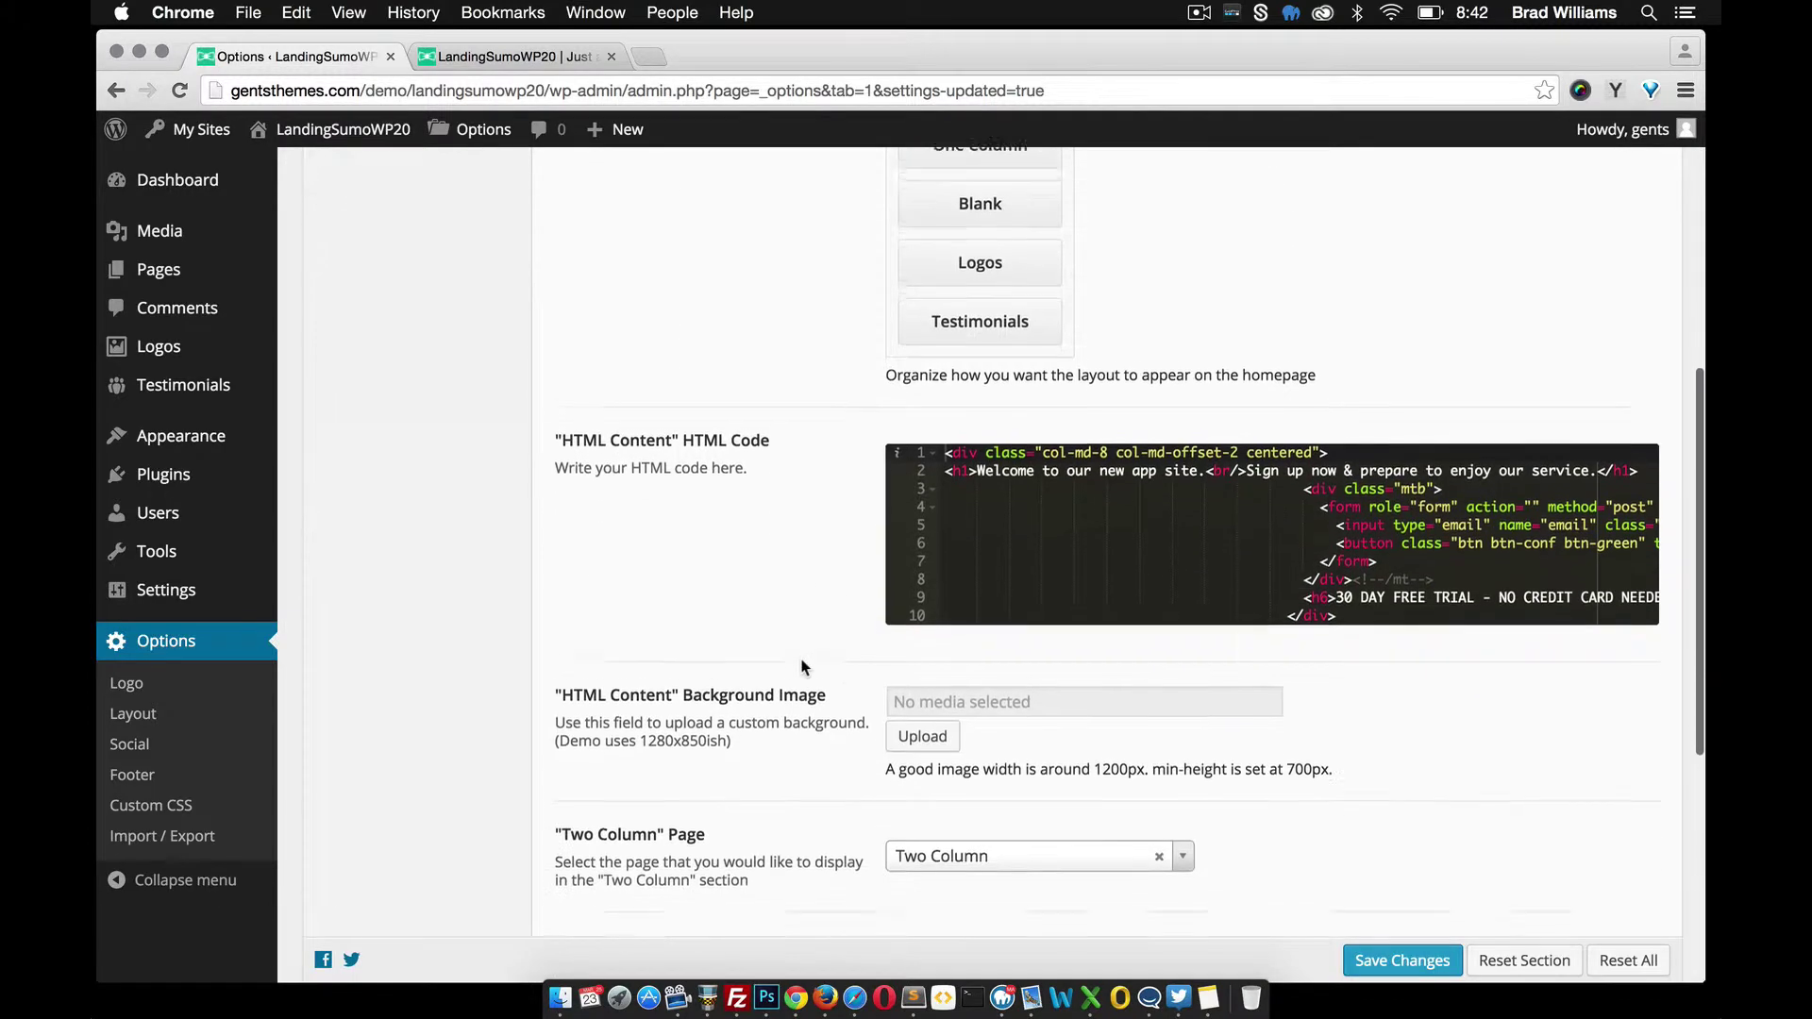
{"action": "scroll", "coordinate": [802, 661], "scroll_direction": "down", "scroll_amount": 2}
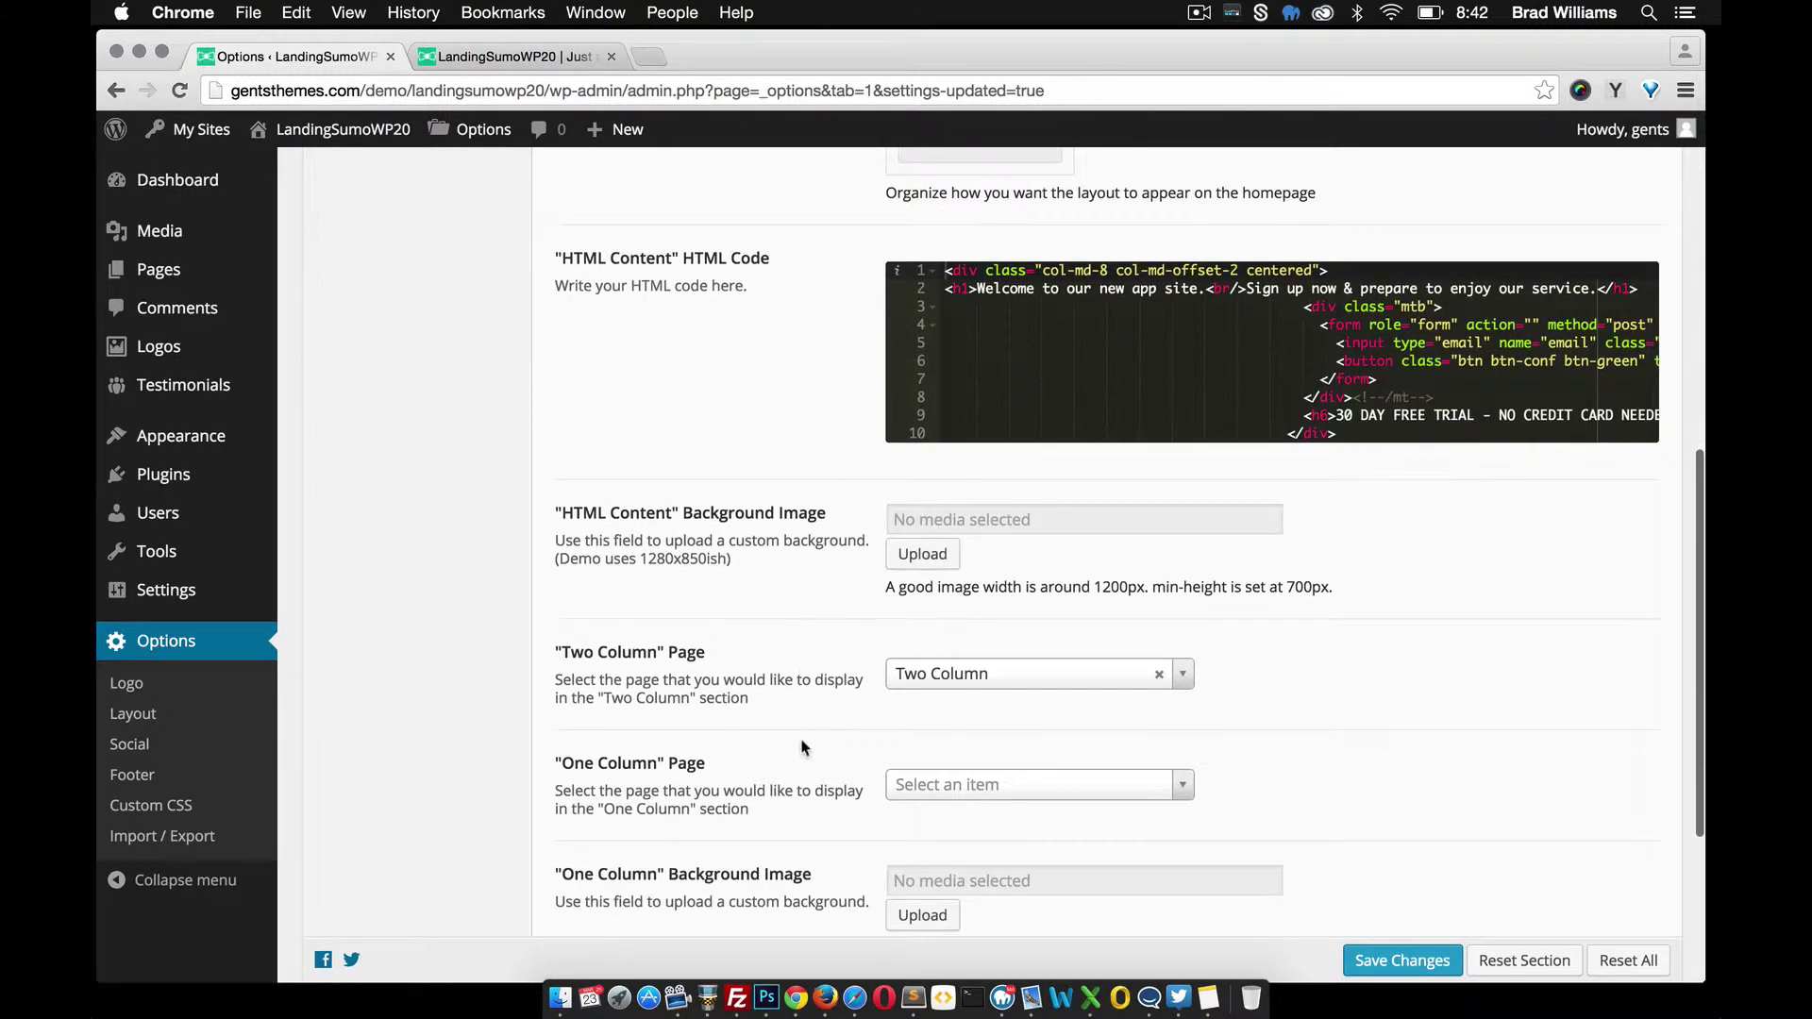
{"action": "scroll", "coordinate": [803, 751], "scroll_direction": "down", "scroll_amount": 1}
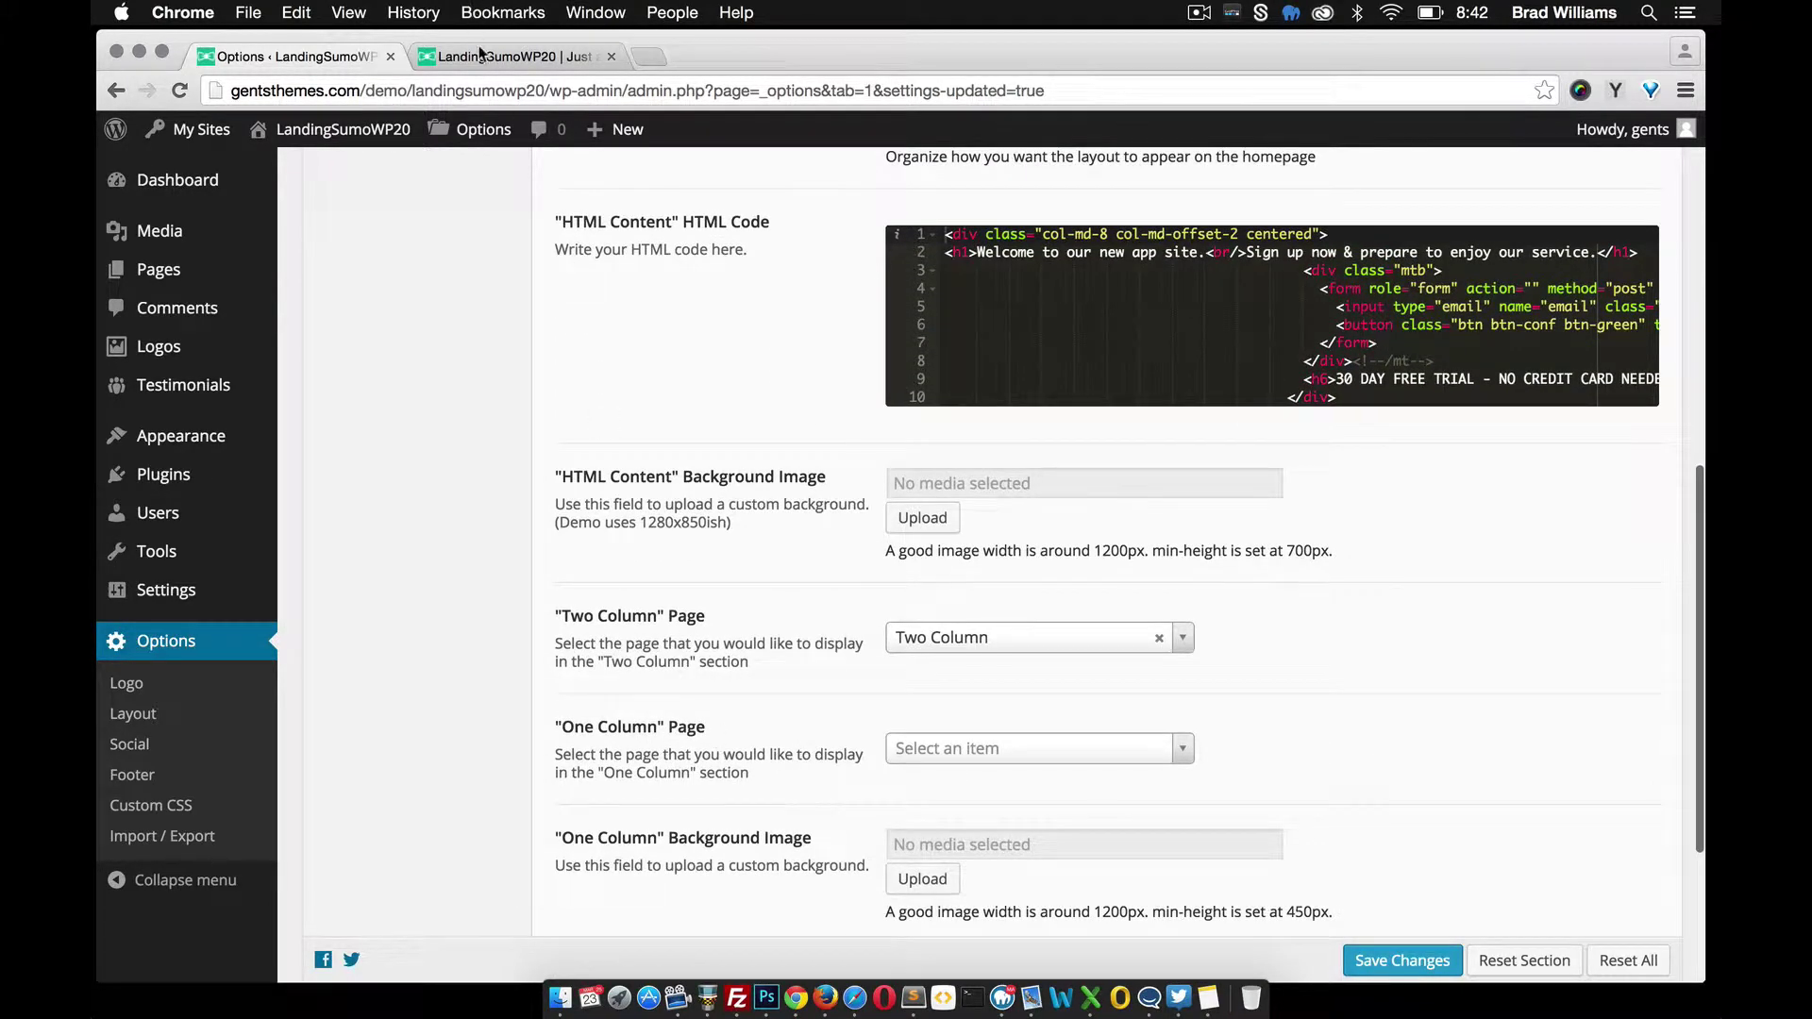
{"action": "mouse_move", "coordinate": [273, 270]}
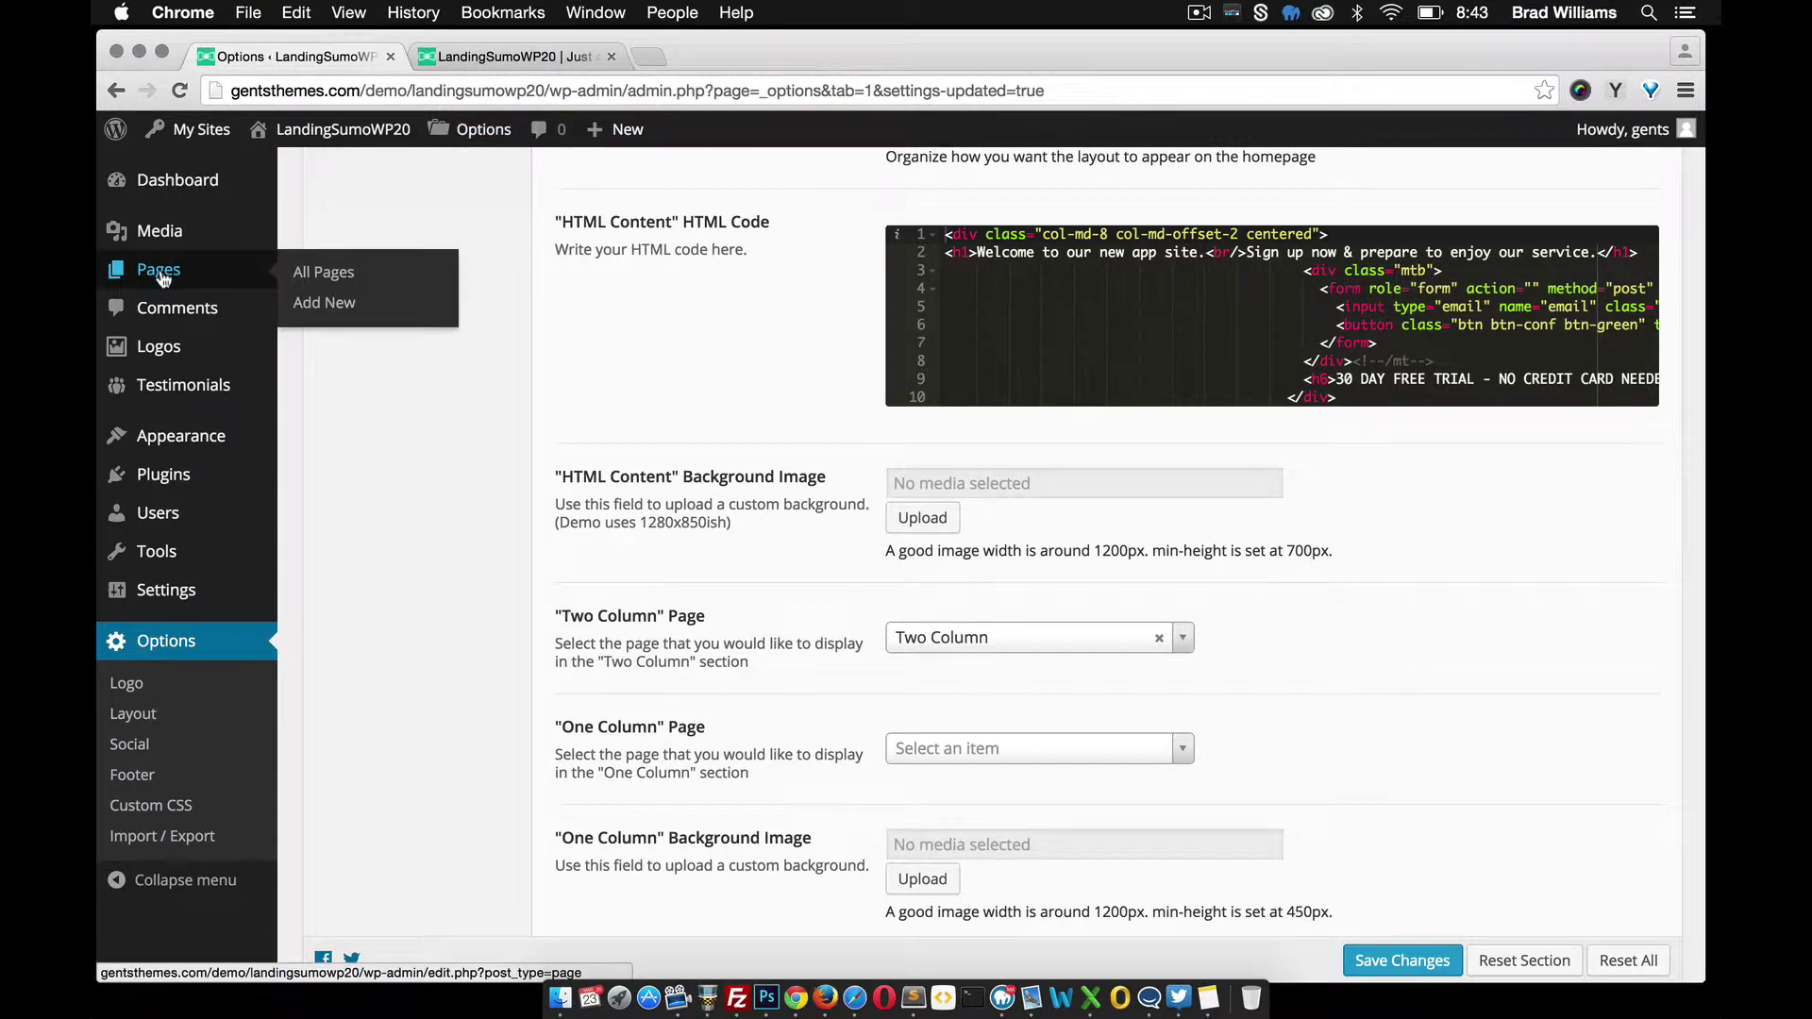
{"action": "left_click", "coordinate": [335, 309]}
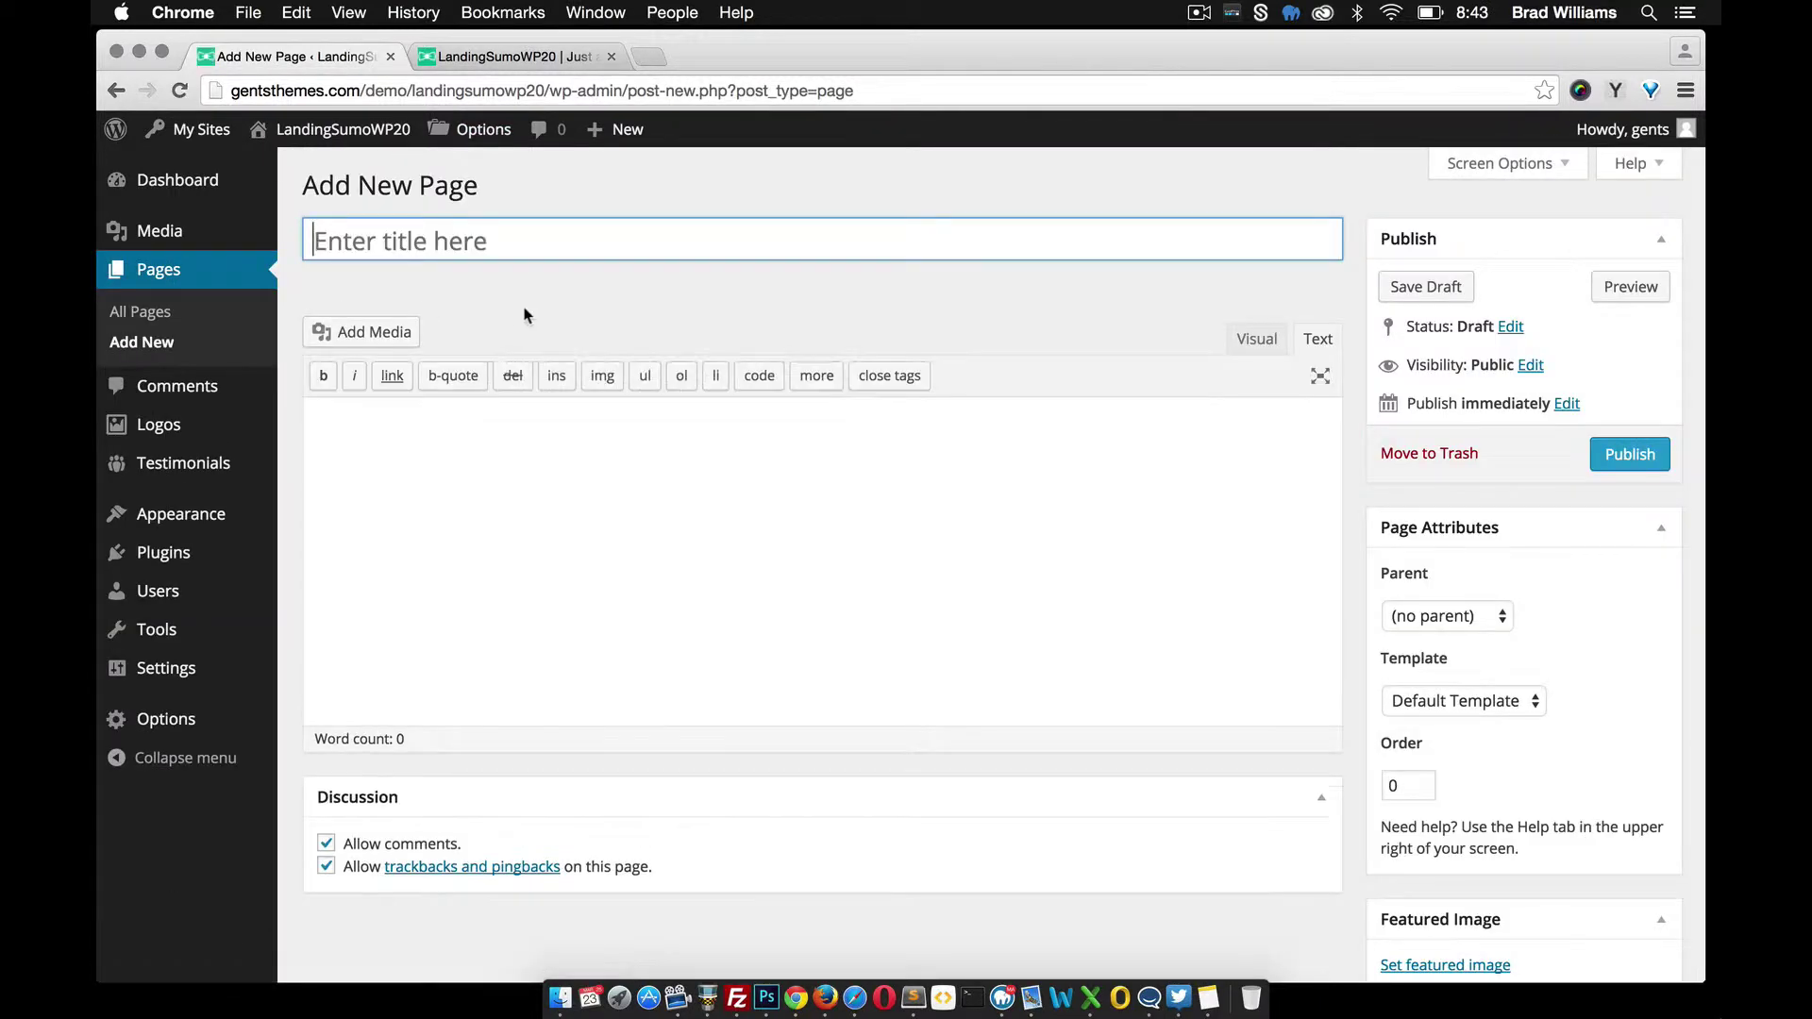
{"action": "type", "text": "One Co"}
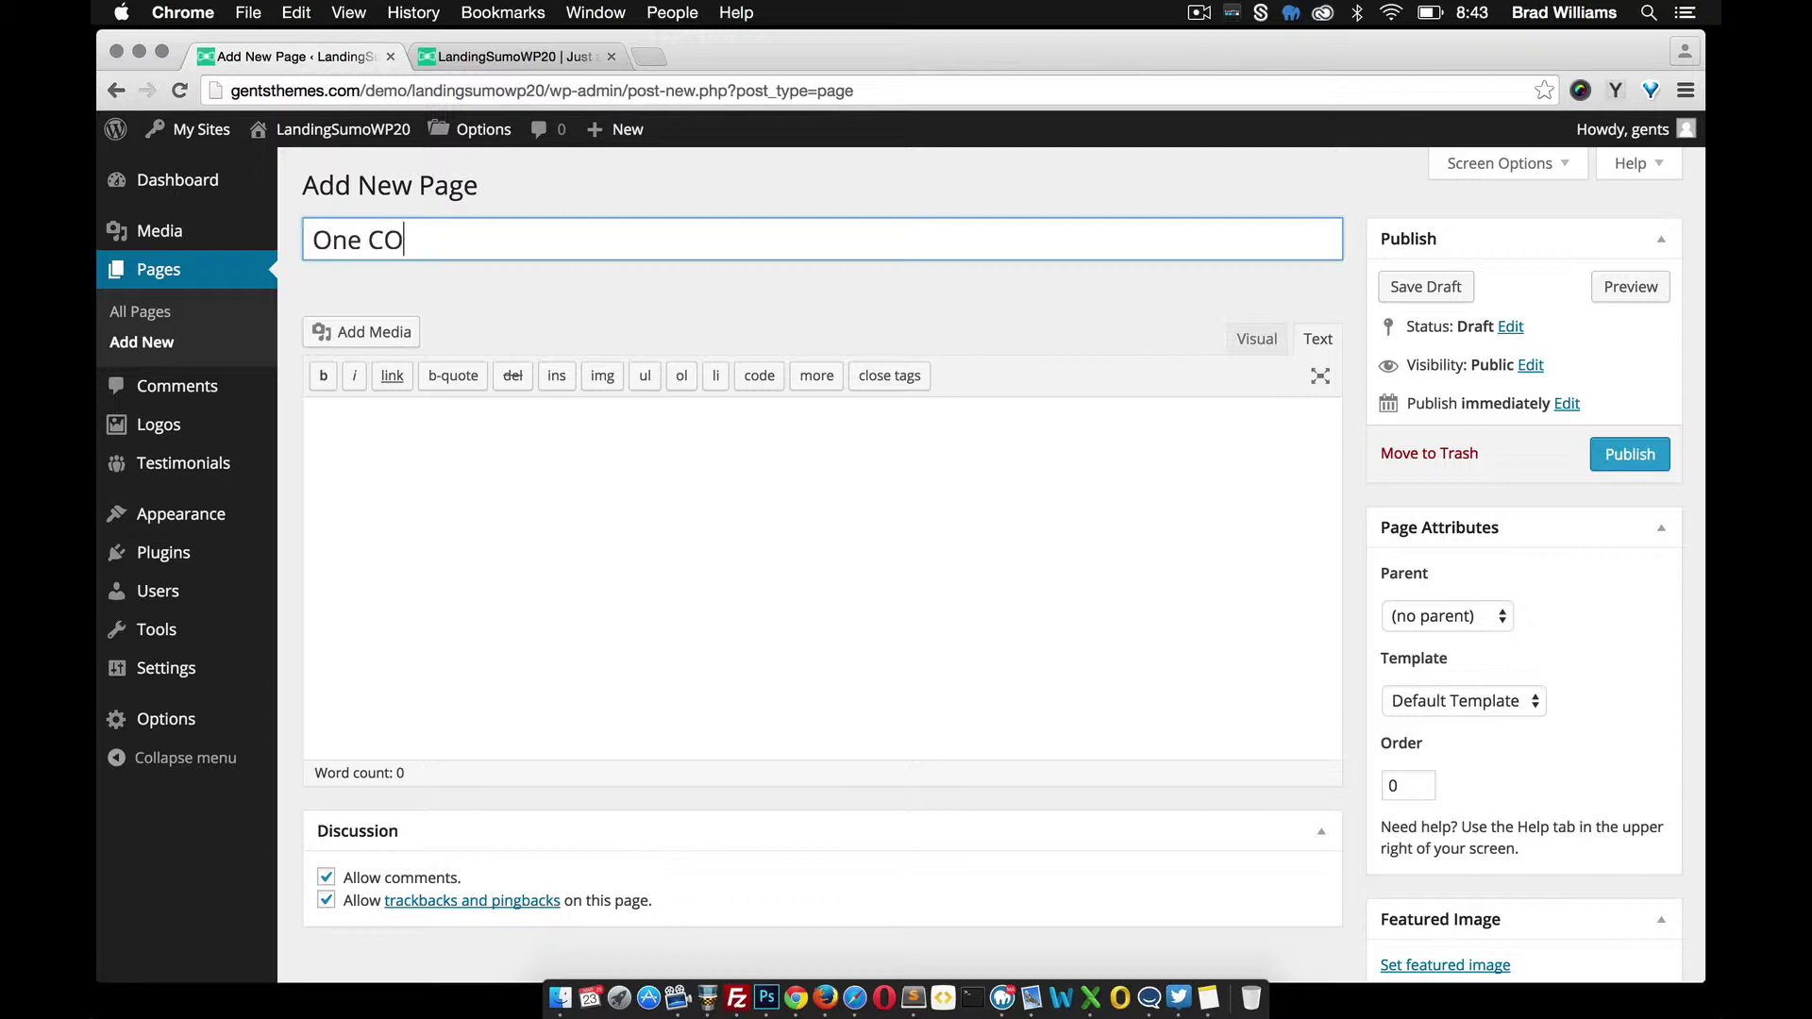
{"action": "type", "text": "lumn"}
{"action": "left_click", "coordinate": [615, 566]}
{"action": "left_click", "coordinate": [1616, 90]}
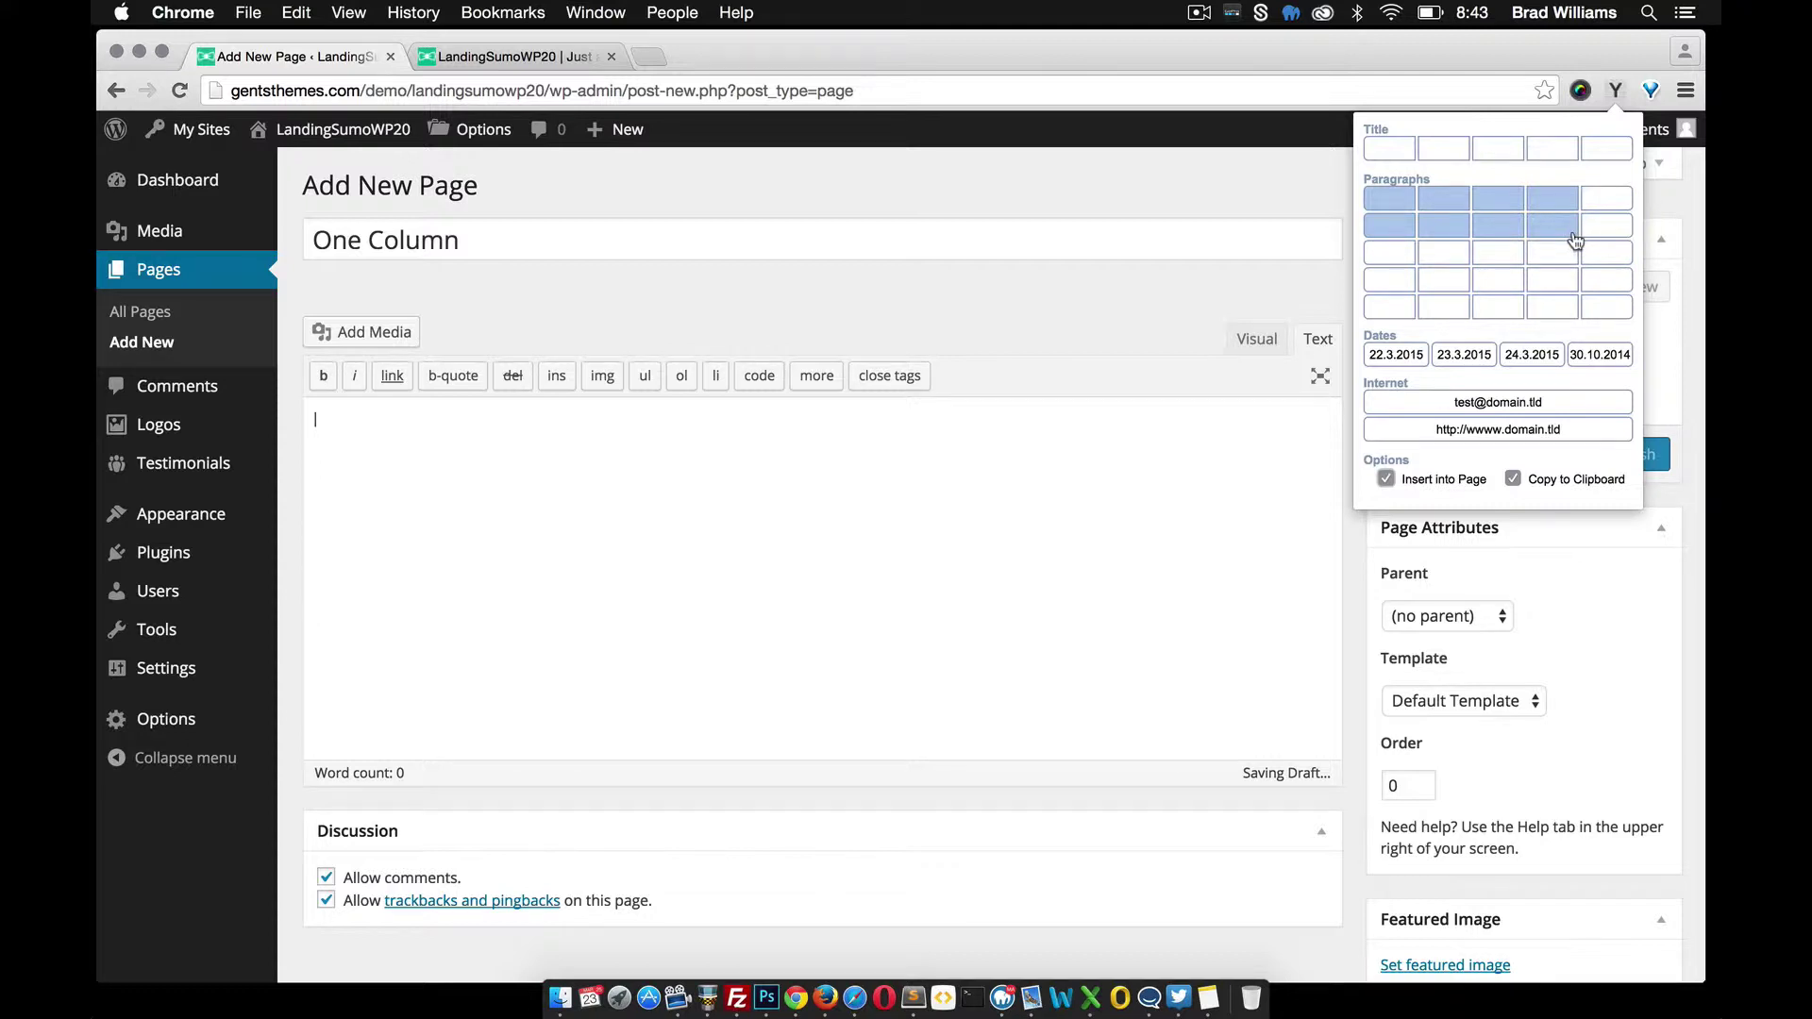
{"action": "left_click", "coordinate": [1574, 239]}
{"action": "left_click", "coordinate": [1624, 457]}
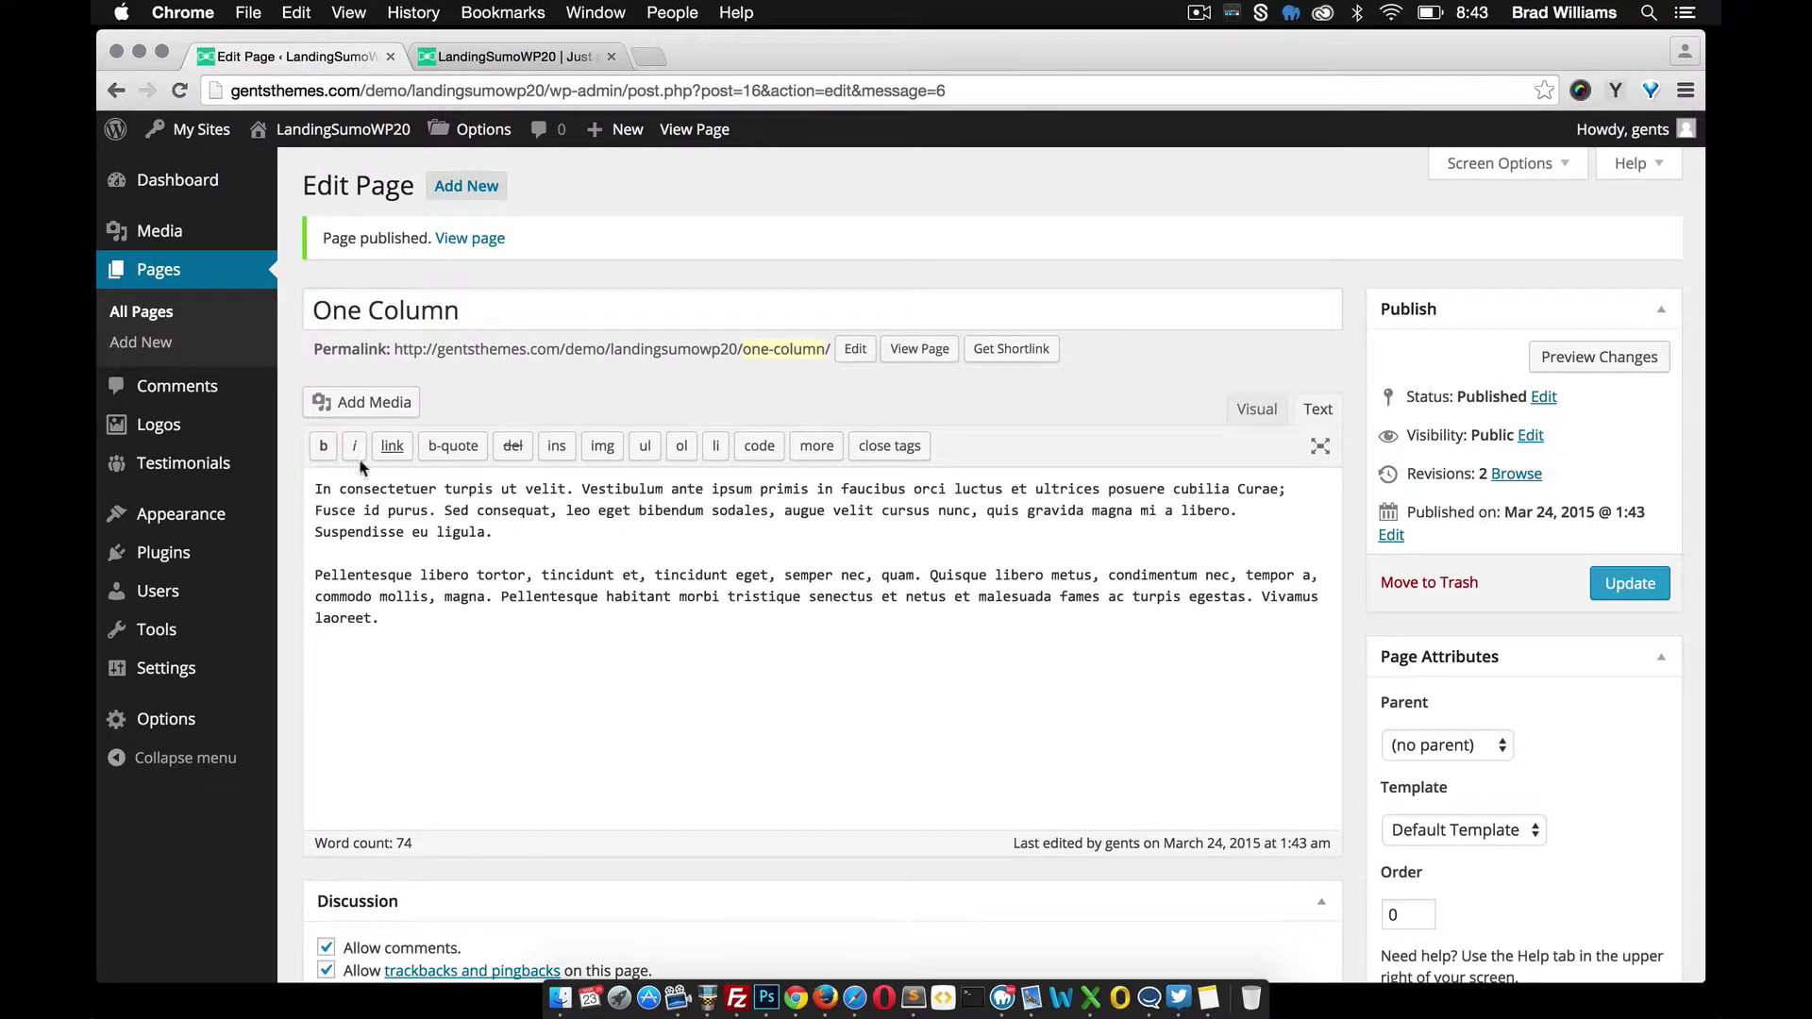
Under Layout, choose the One Column page for the One Column section and save the settings
{"action": "mouse_move", "coordinate": [198, 719]}
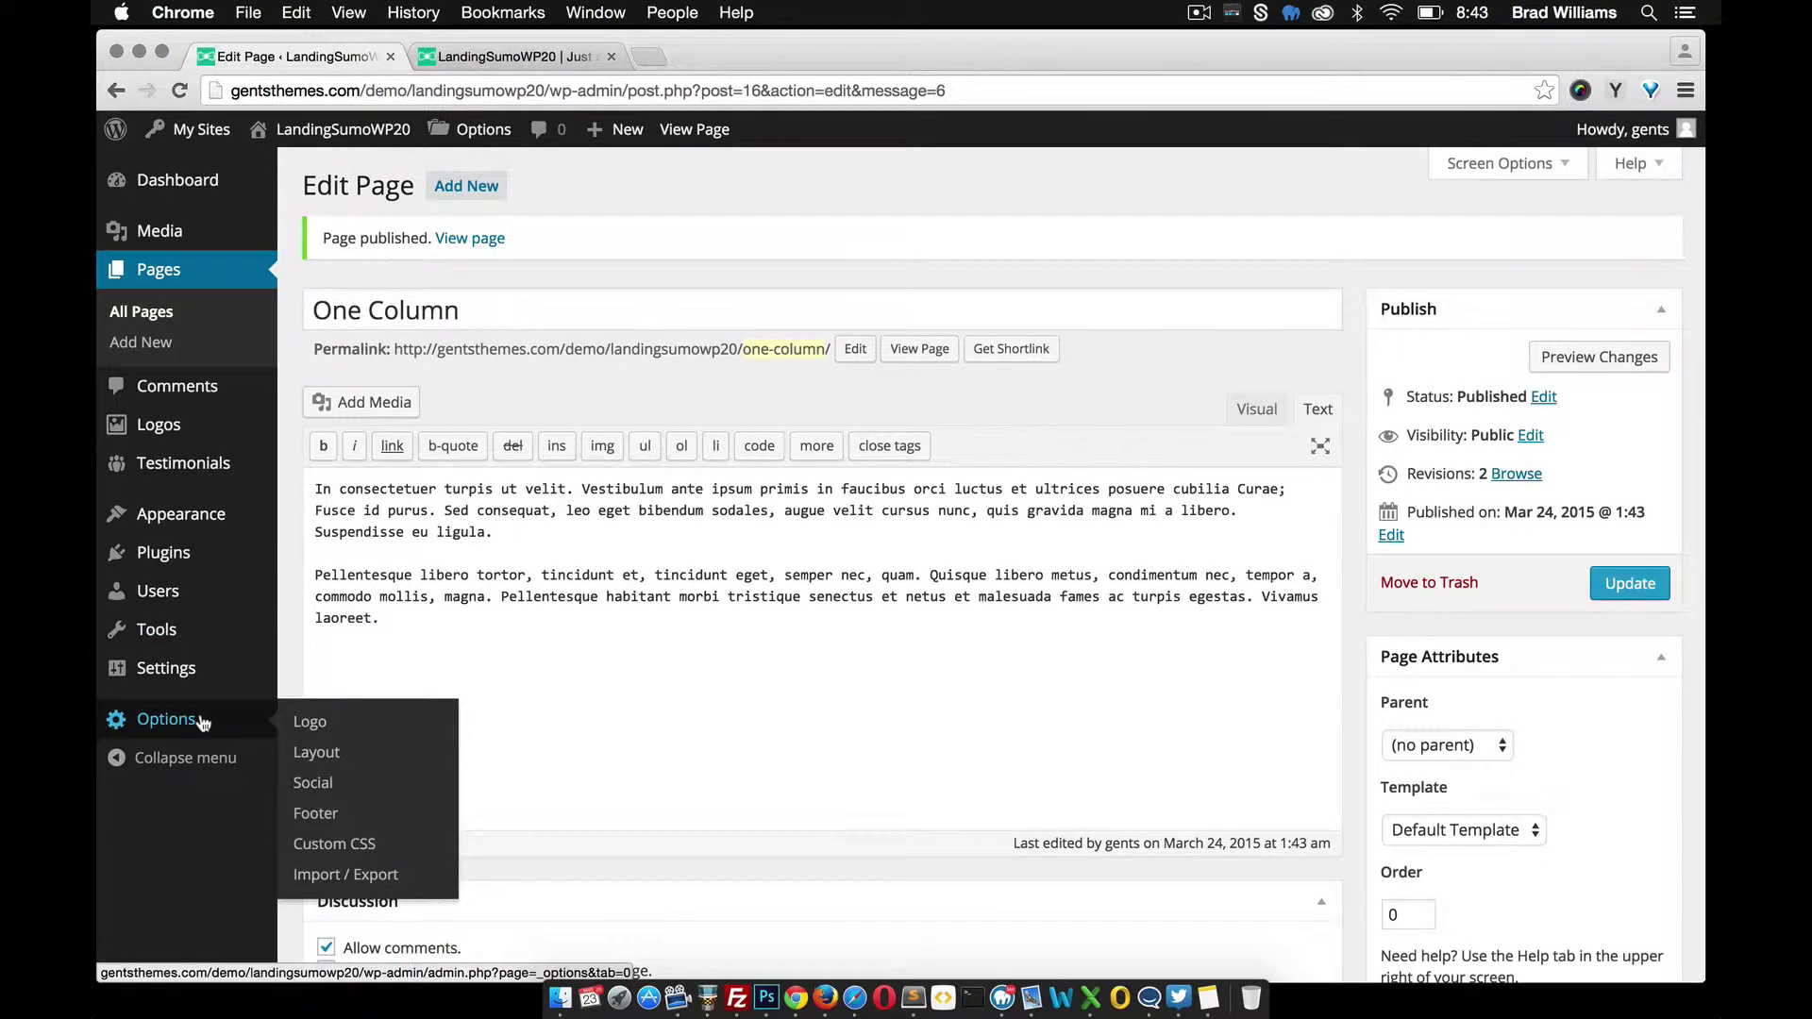
{"action": "left_click", "coordinate": [321, 758]}
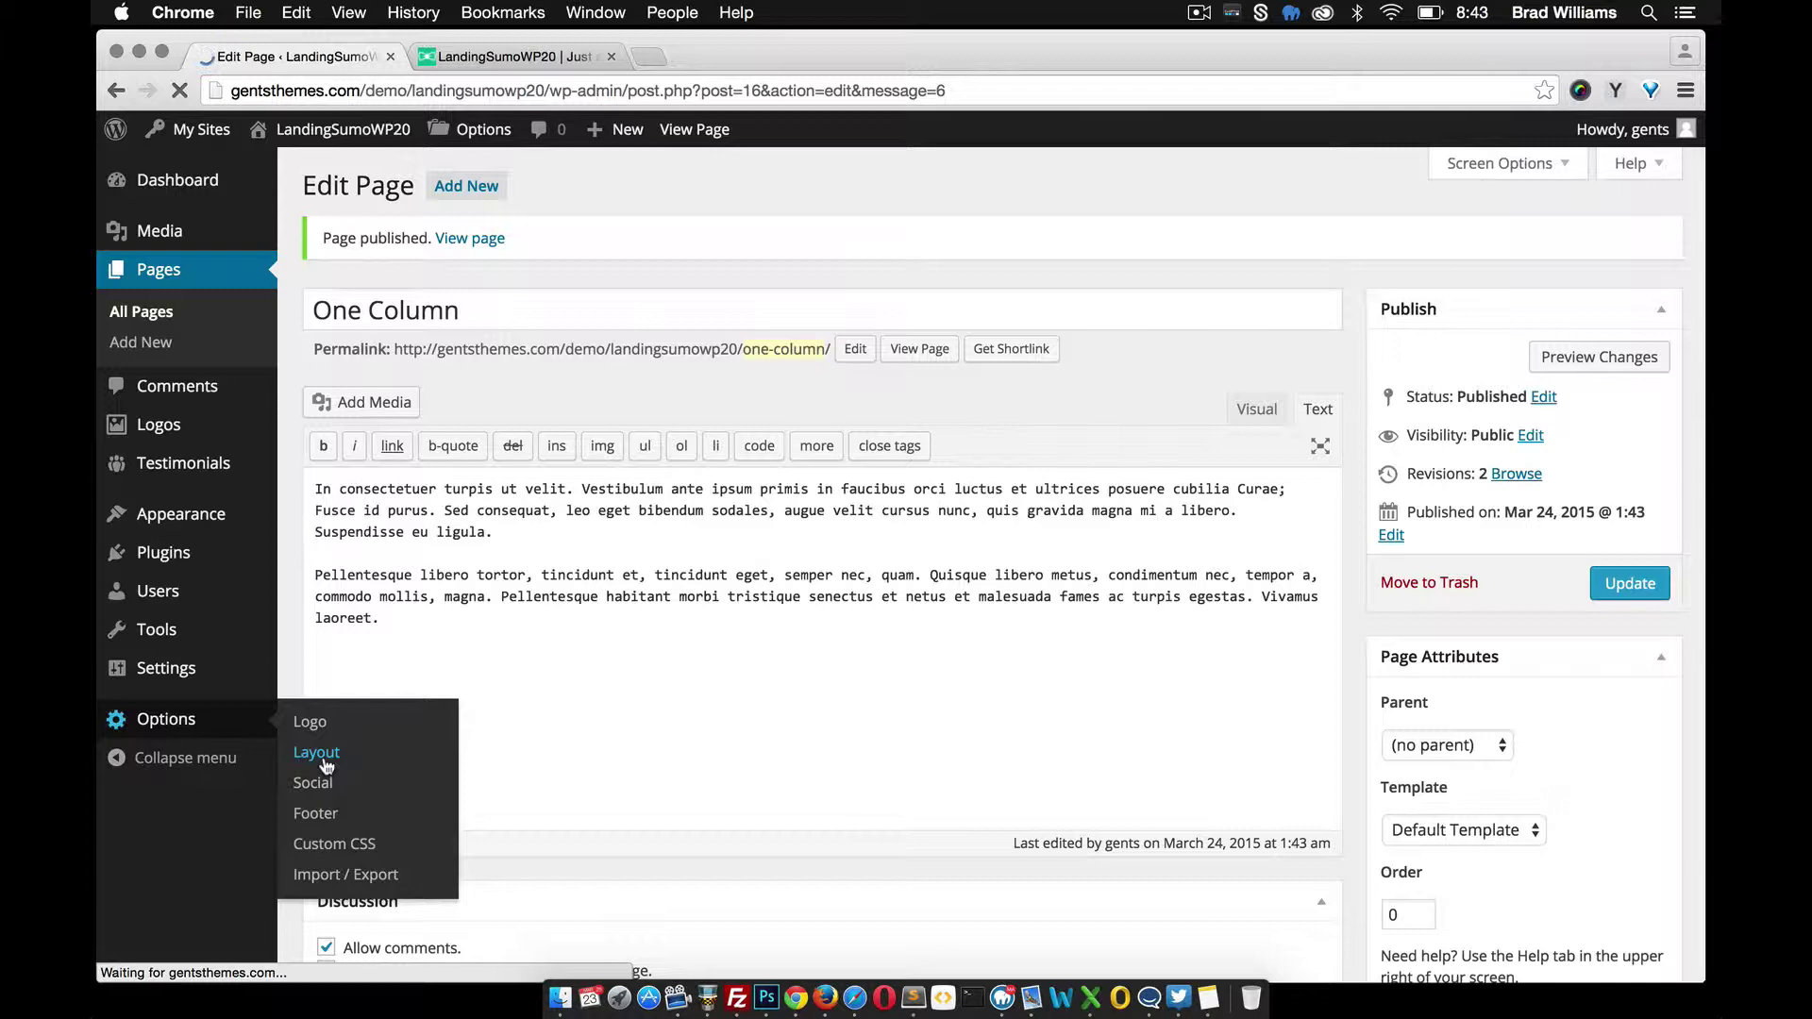
{"action": "scroll", "coordinate": [756, 699], "scroll_direction": "down", "scroll_amount": 10}
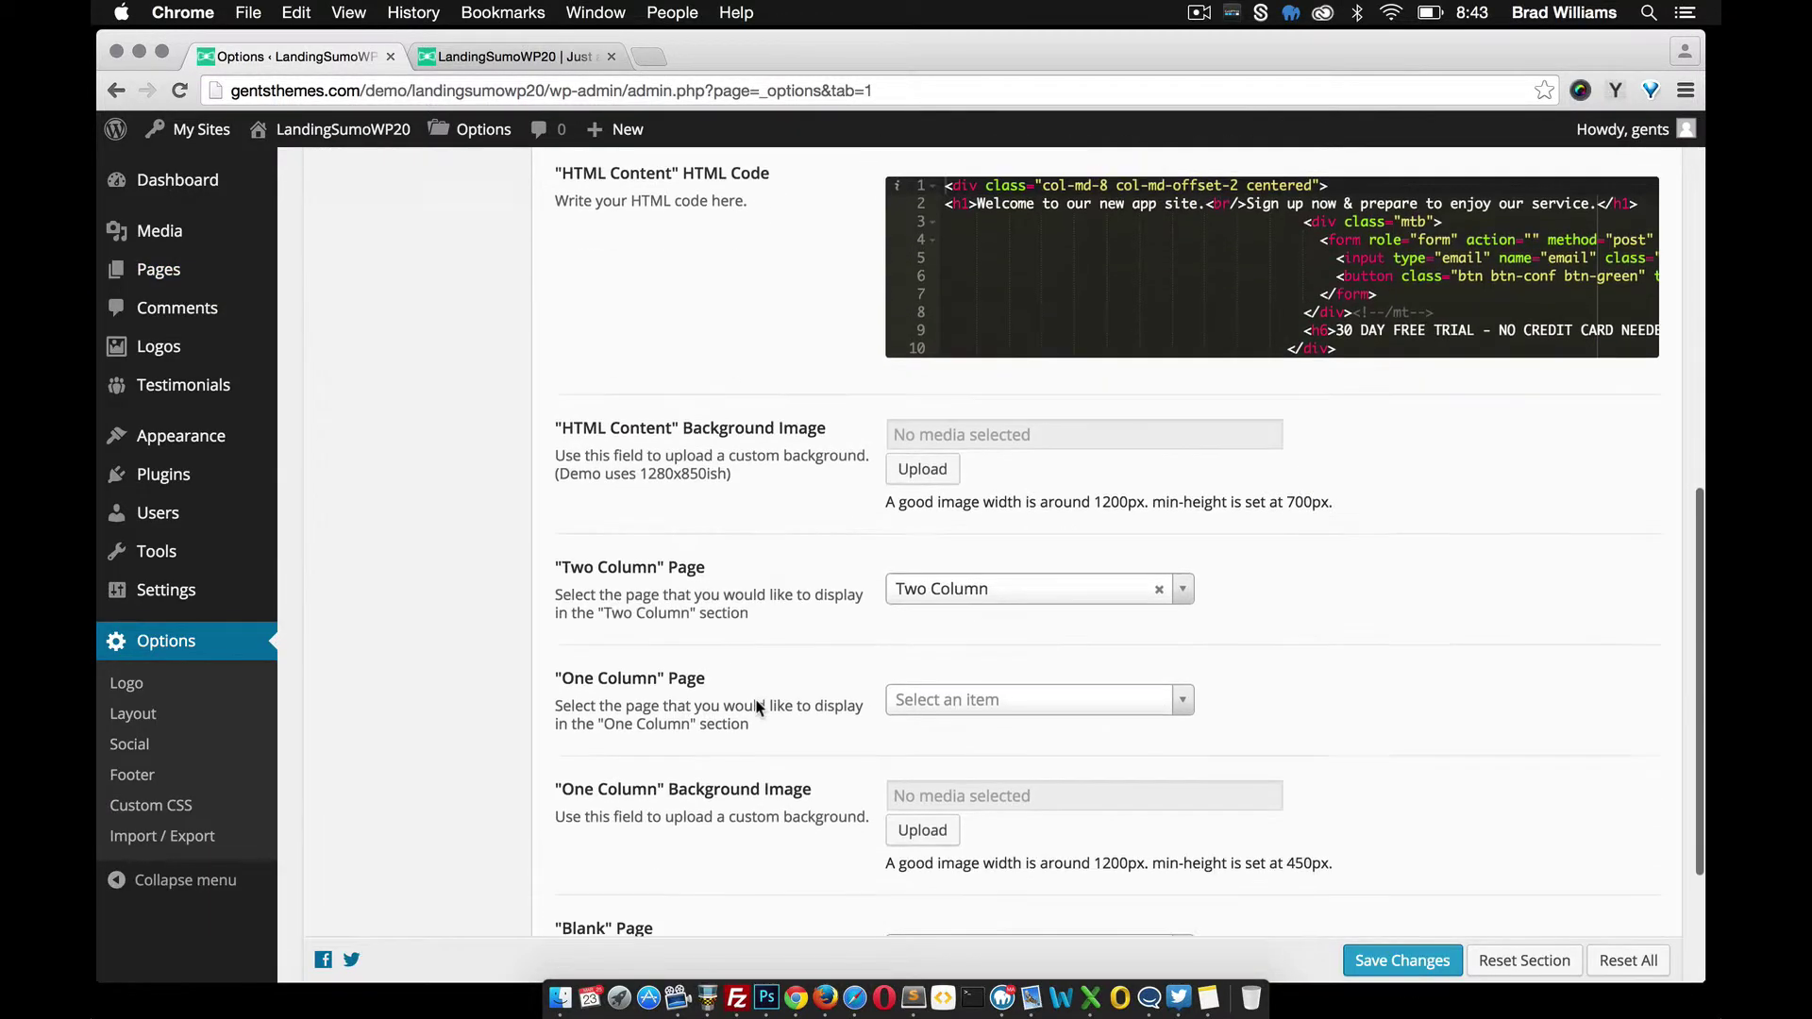
{"action": "scroll", "coordinate": [756, 706], "scroll_direction": "down", "scroll_amount": 1}
{"action": "left_click", "coordinate": [1067, 642]}
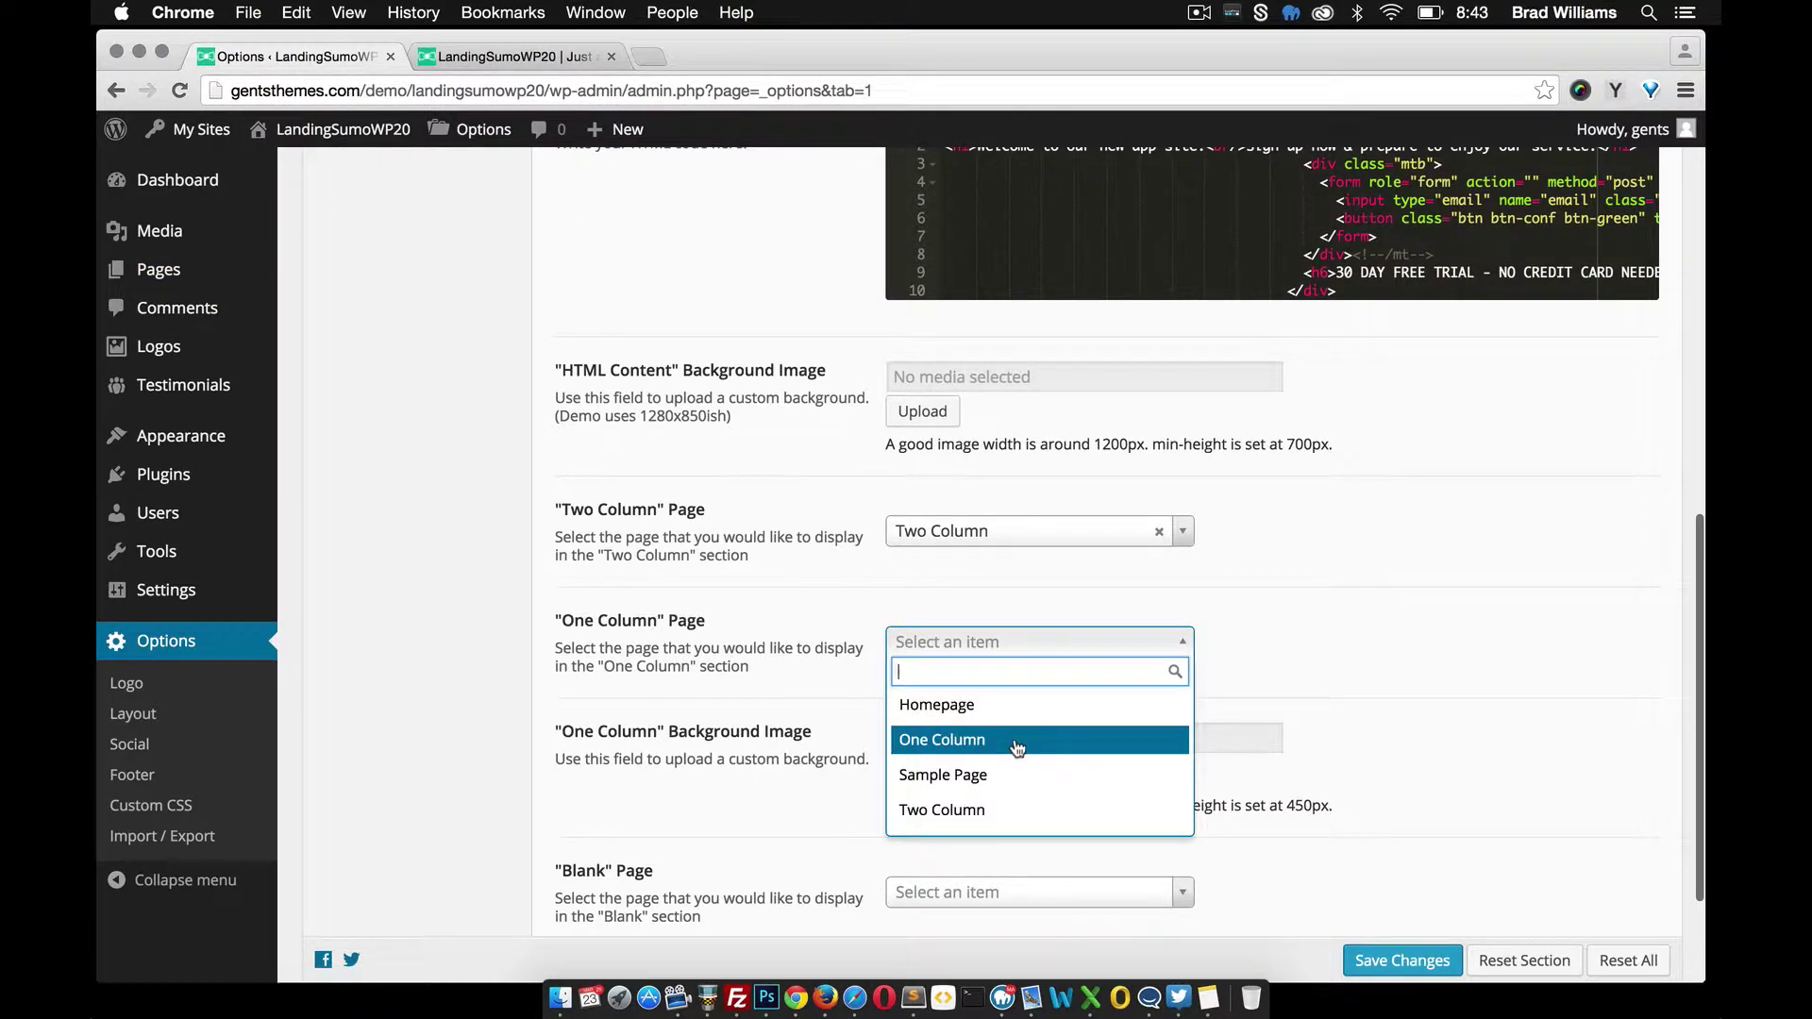
{"action": "left_click", "coordinate": [1015, 747]}
{"action": "scroll", "coordinate": [1013, 755], "scroll_direction": "down", "scroll_amount": 1}
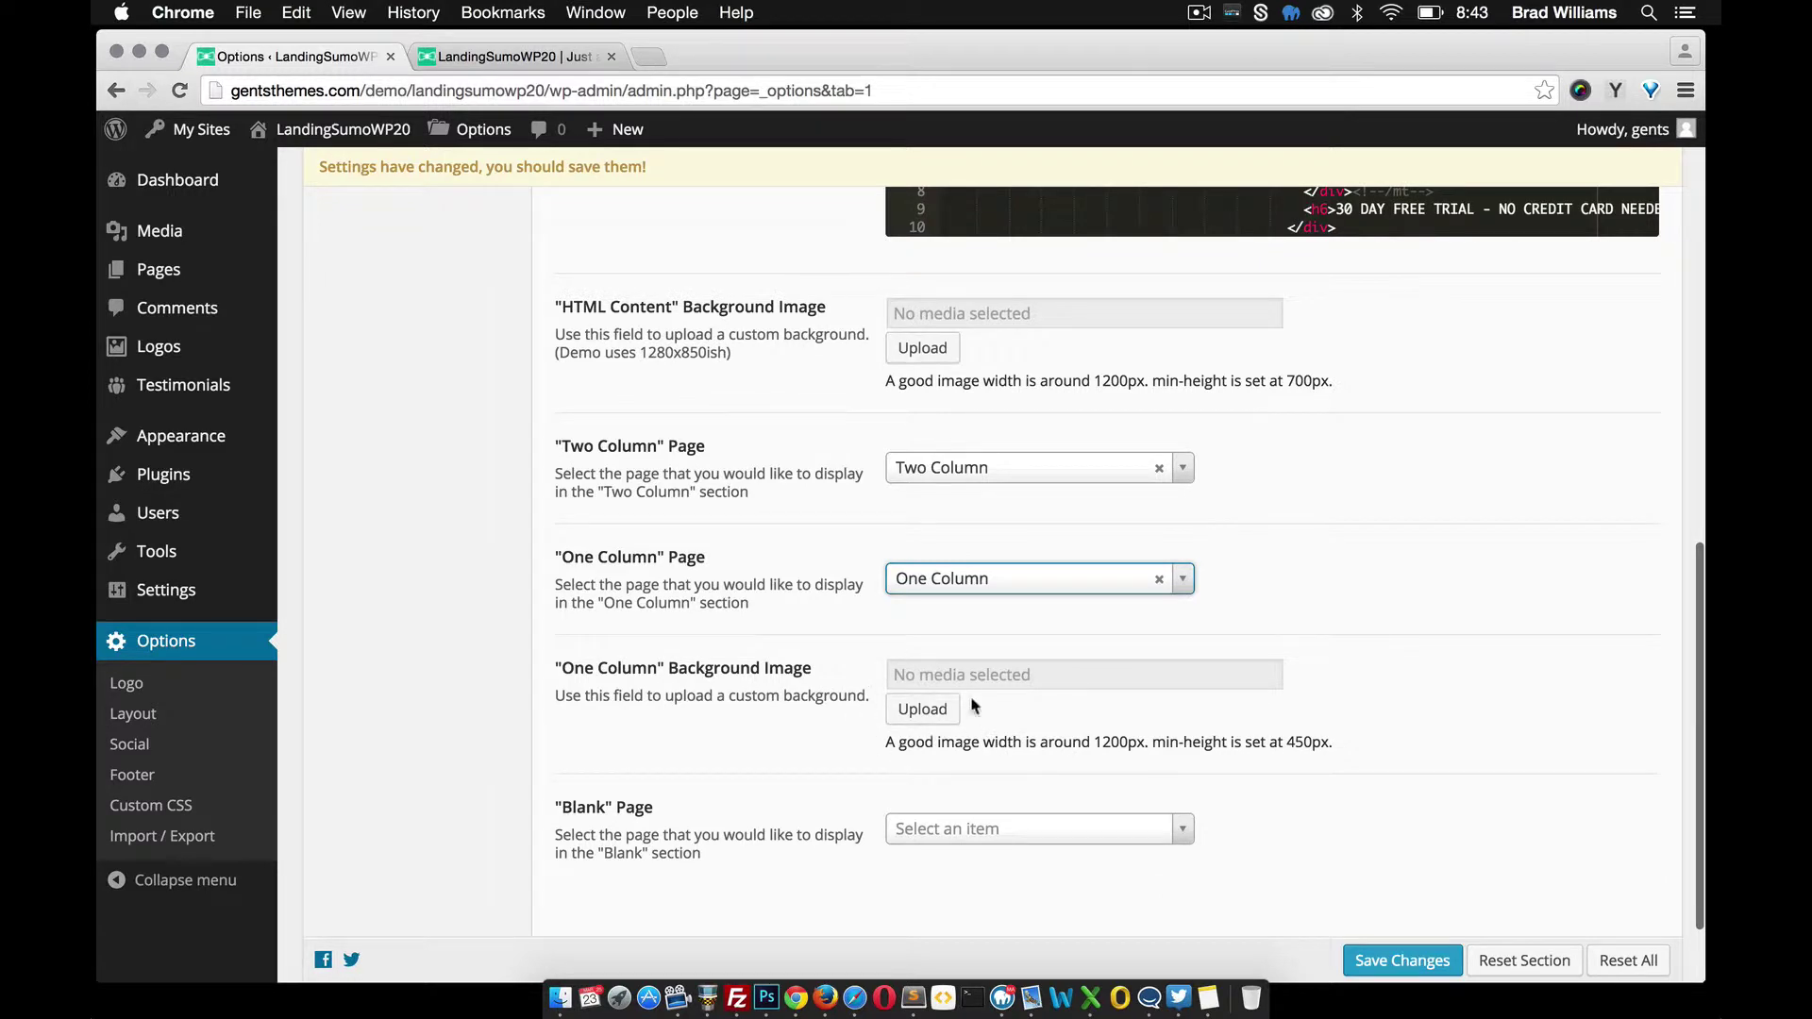
{"action": "scroll", "coordinate": [1023, 732], "scroll_direction": "down", "scroll_amount": 1}
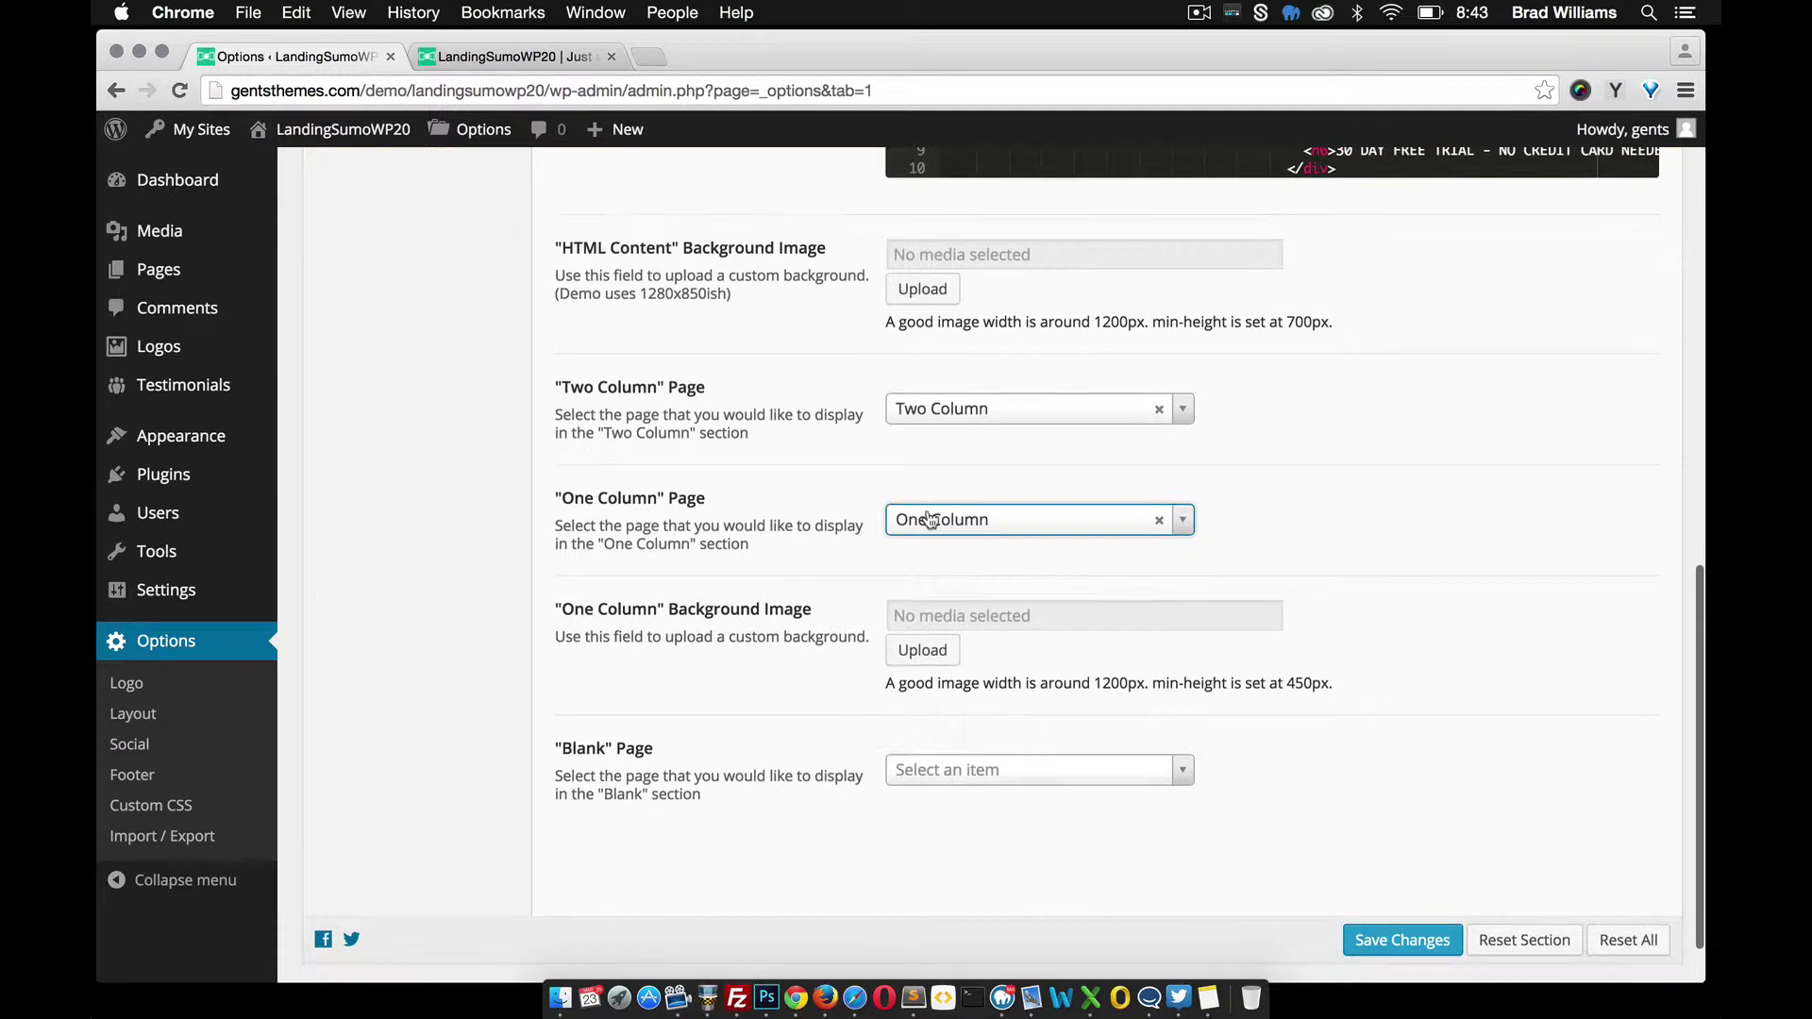
{"action": "left_click", "coordinate": [1380, 943]}
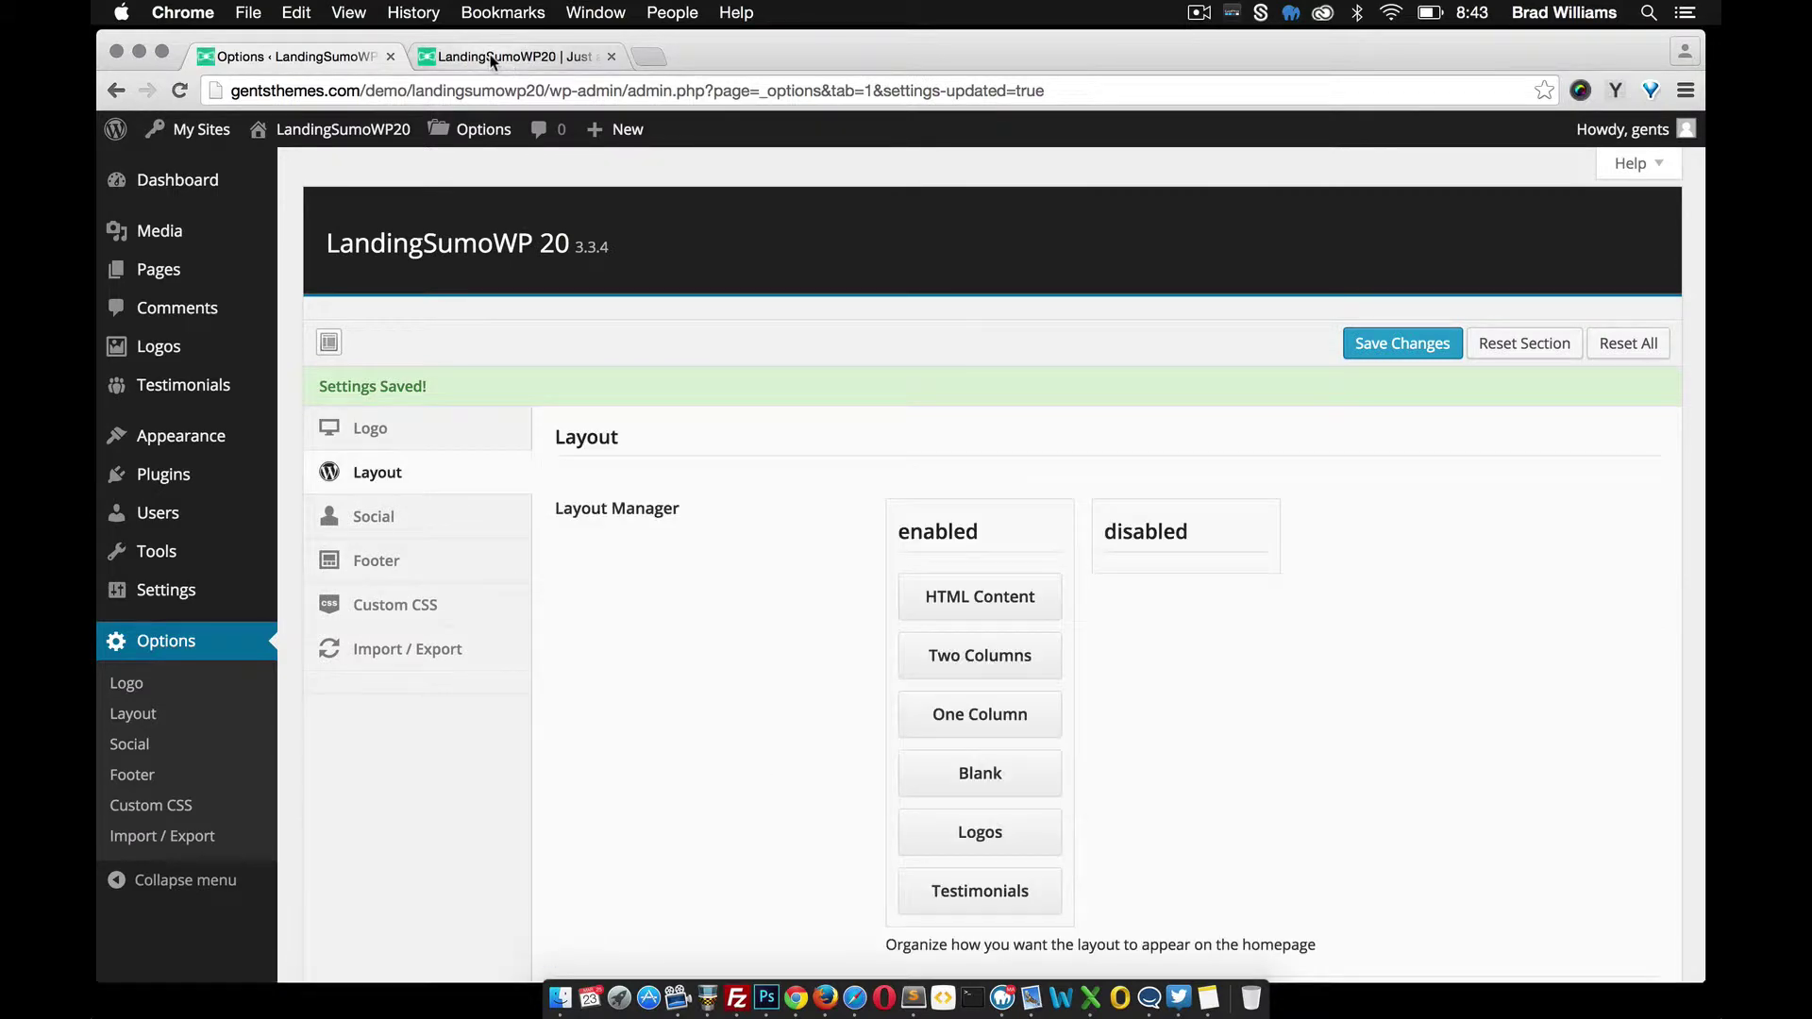
Reload the live homepage and look over the filler text shown over the group photo
{"action": "left_click", "coordinate": [490, 59]}
{"action": "left_click", "coordinate": [189, 91]}
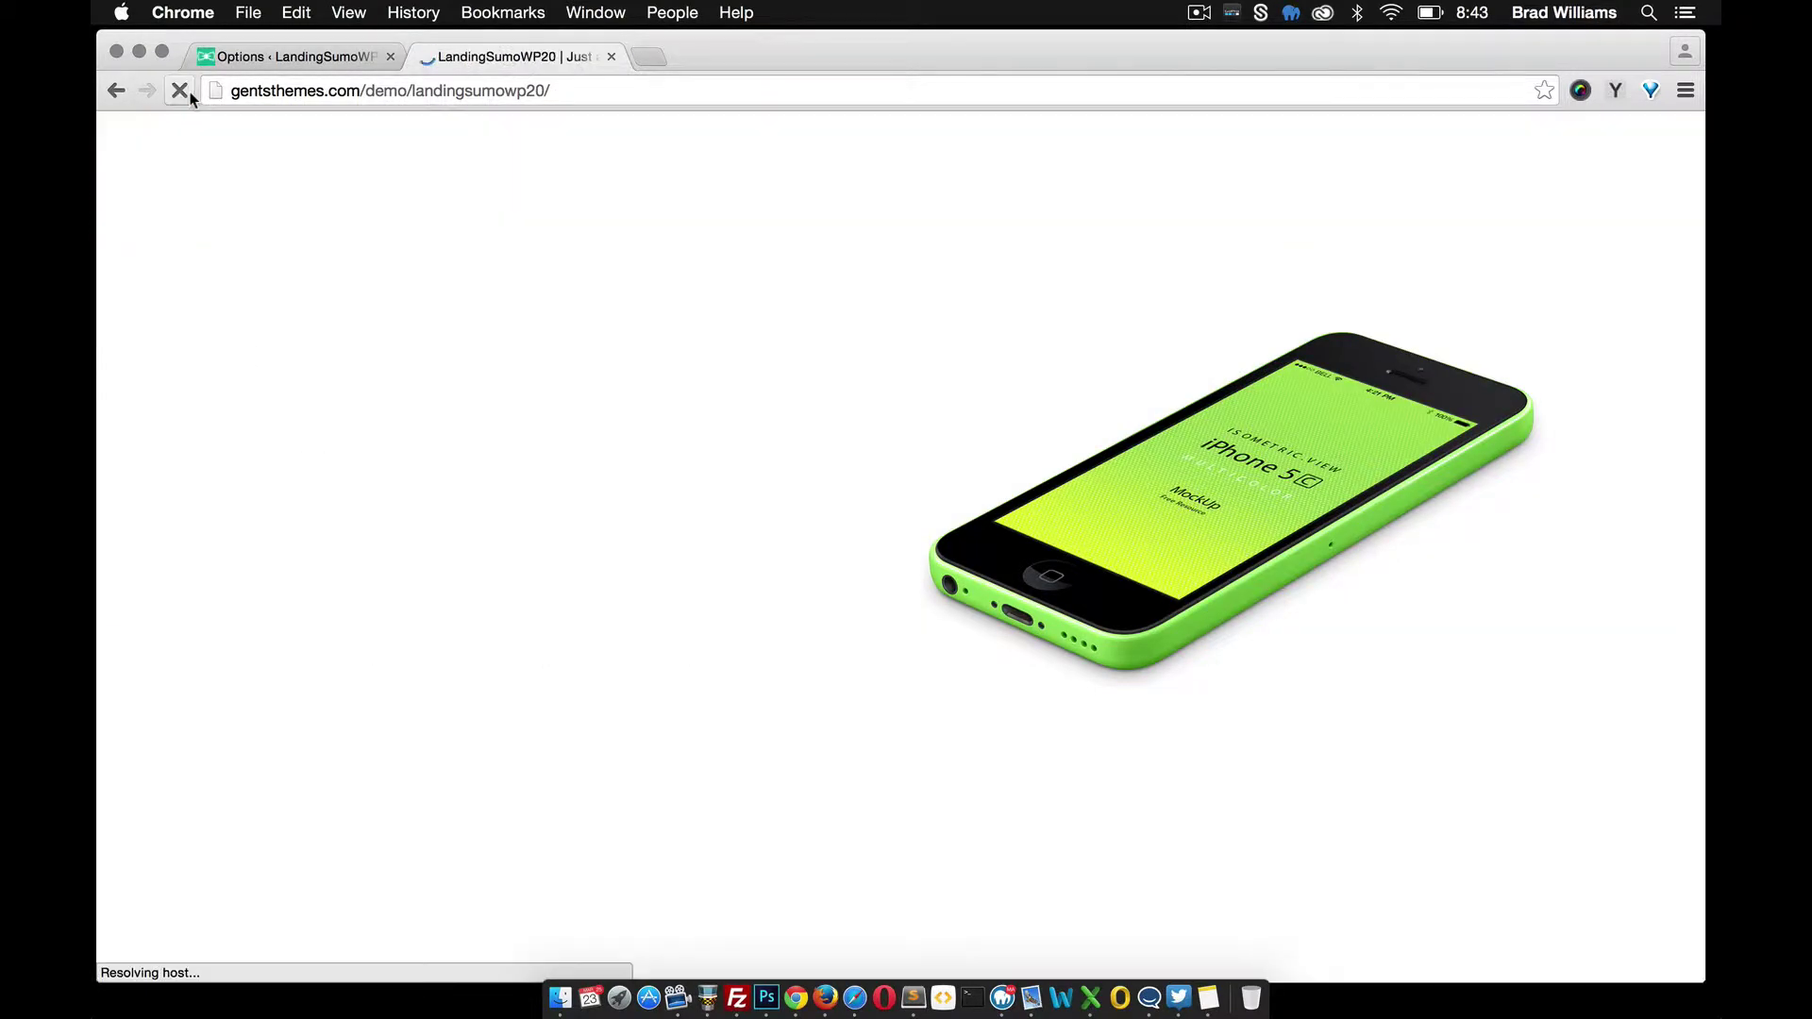
{"action": "scroll", "coordinate": [585, 434], "scroll_direction": "down", "scroll_amount": 4}
{"action": "scroll", "coordinate": [593, 440], "scroll_direction": "down", "scroll_amount": 1}
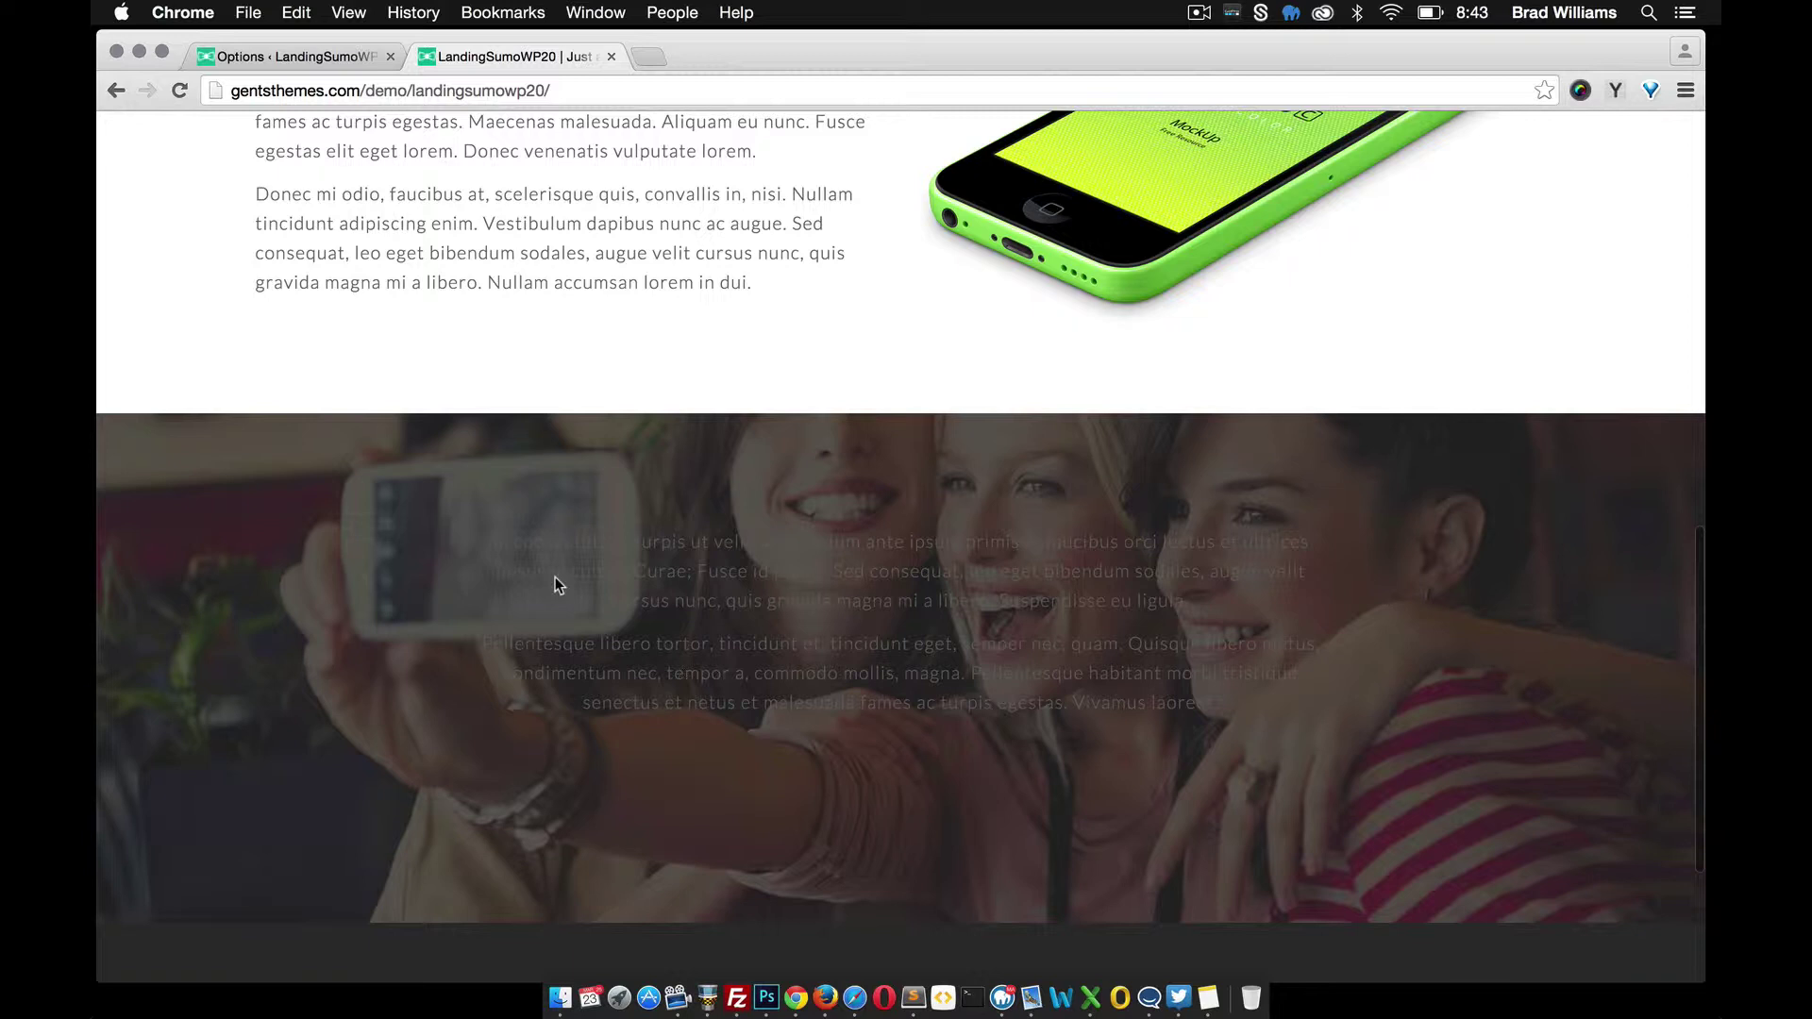
{"action": "left_click_drag", "start_coordinate": [518, 566], "coordinate": [773, 673]}
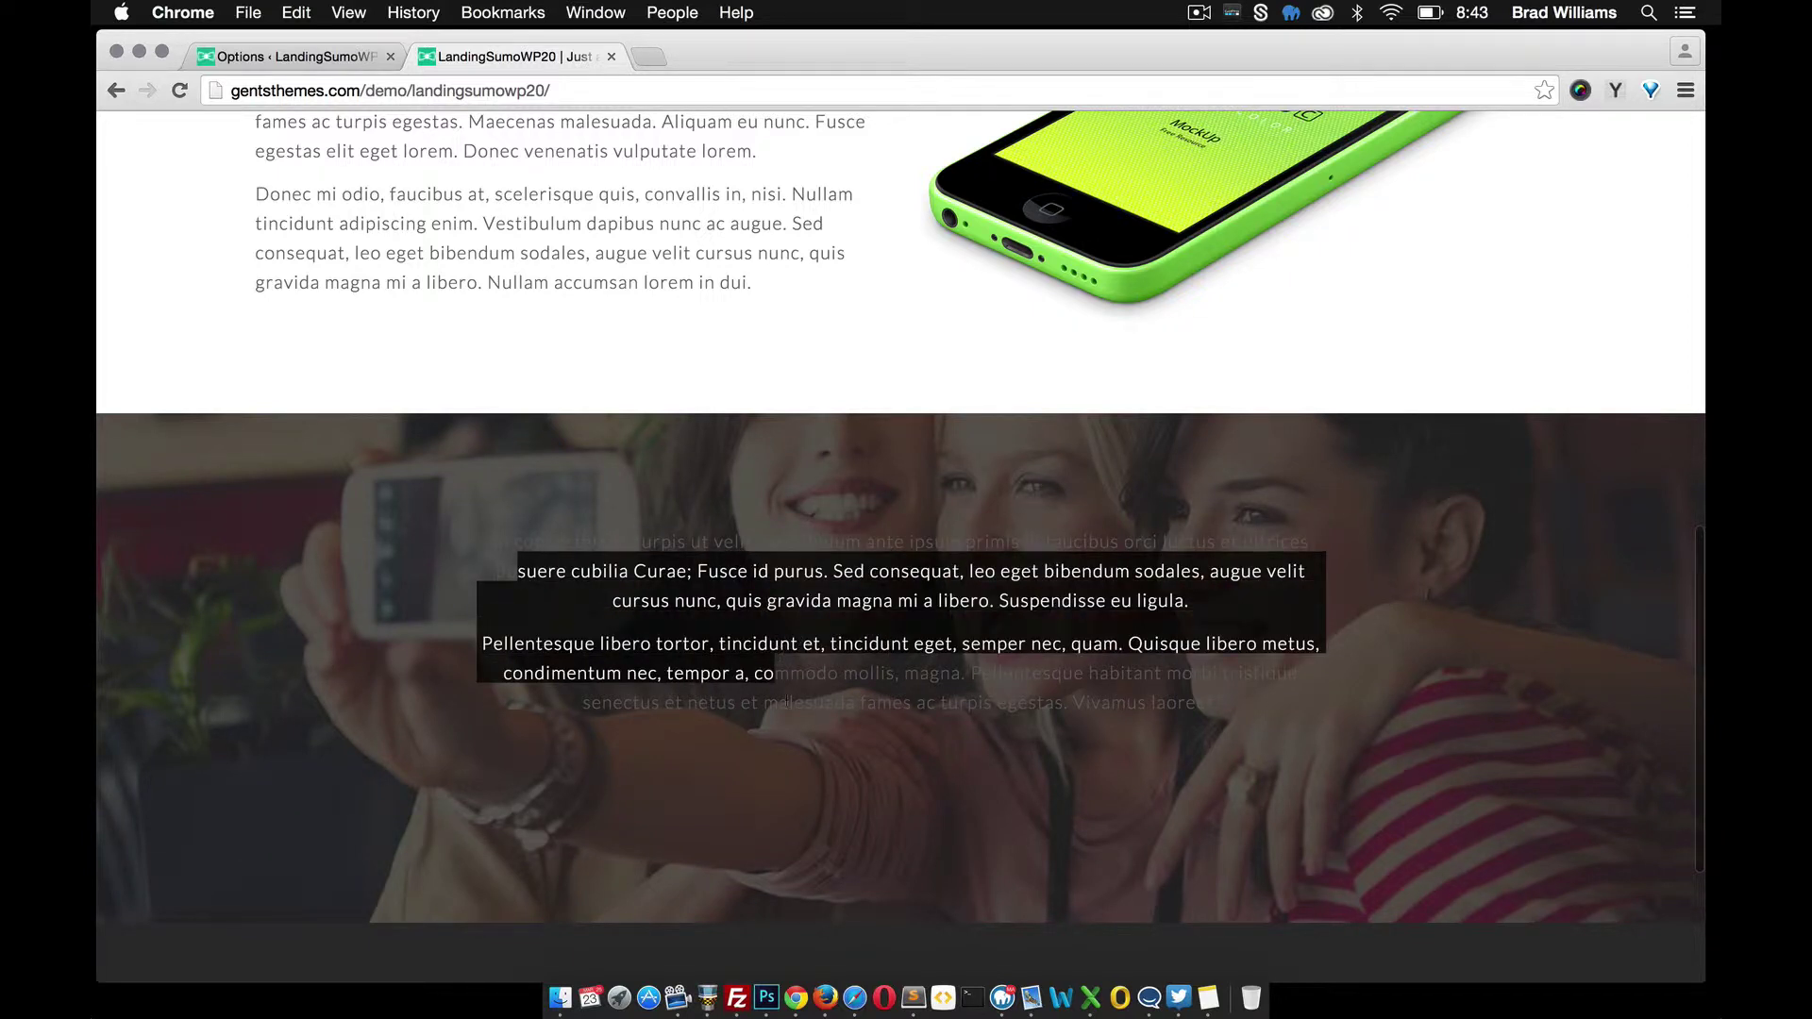
{"action": "left_click", "coordinate": [783, 717]}
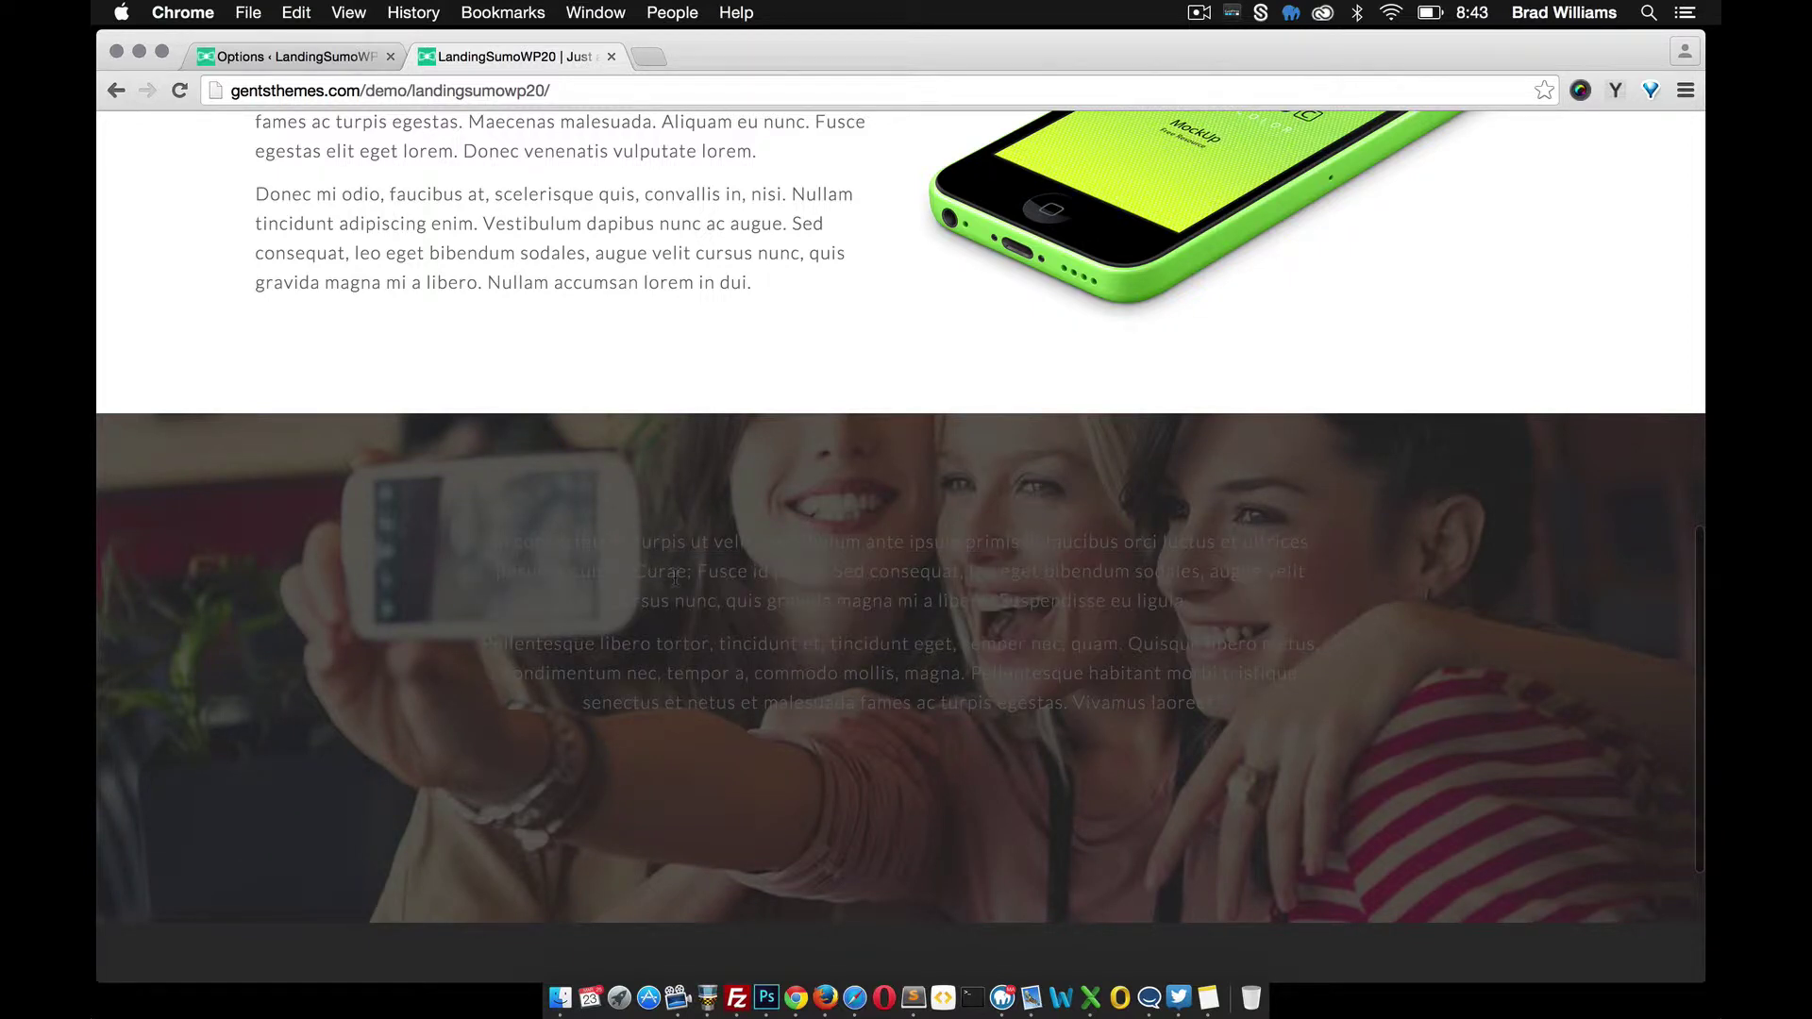
{"action": "scroll", "coordinate": [753, 645], "scroll_direction": "down", "scroll_amount": 1}
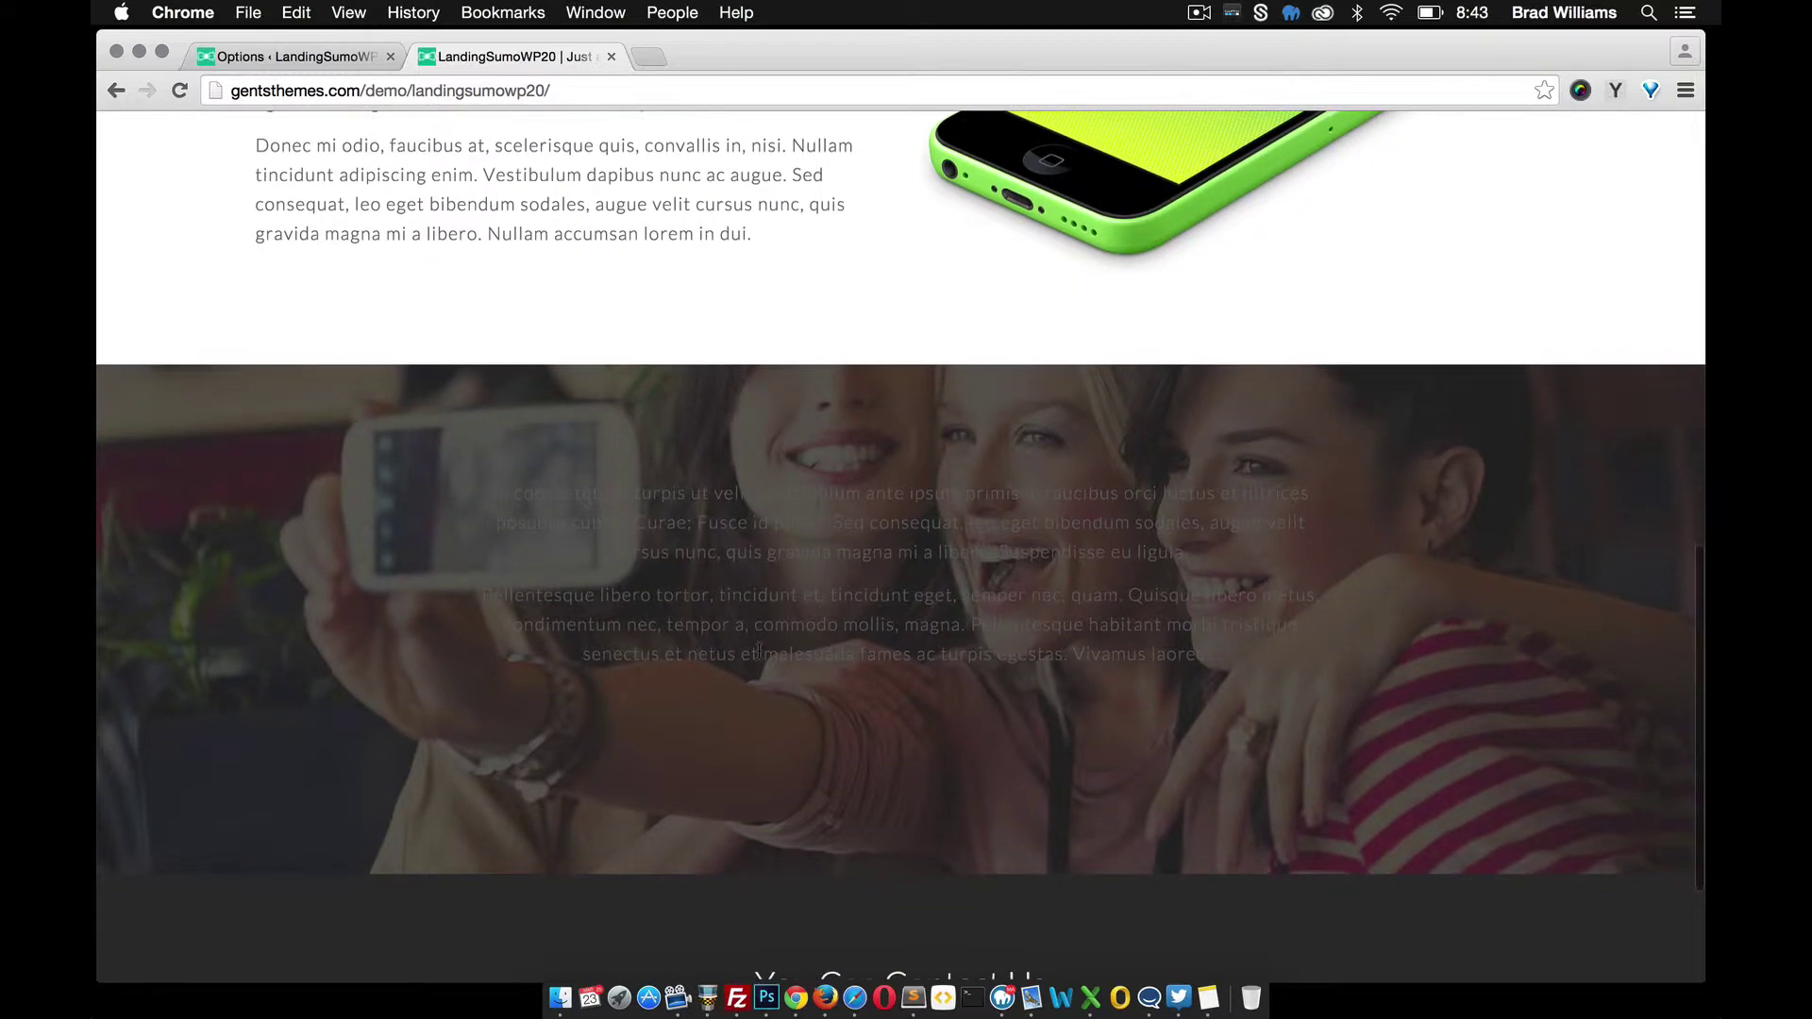
{"action": "scroll", "coordinate": [430, 218], "scroll_direction": "up", "scroll_amount": 2}
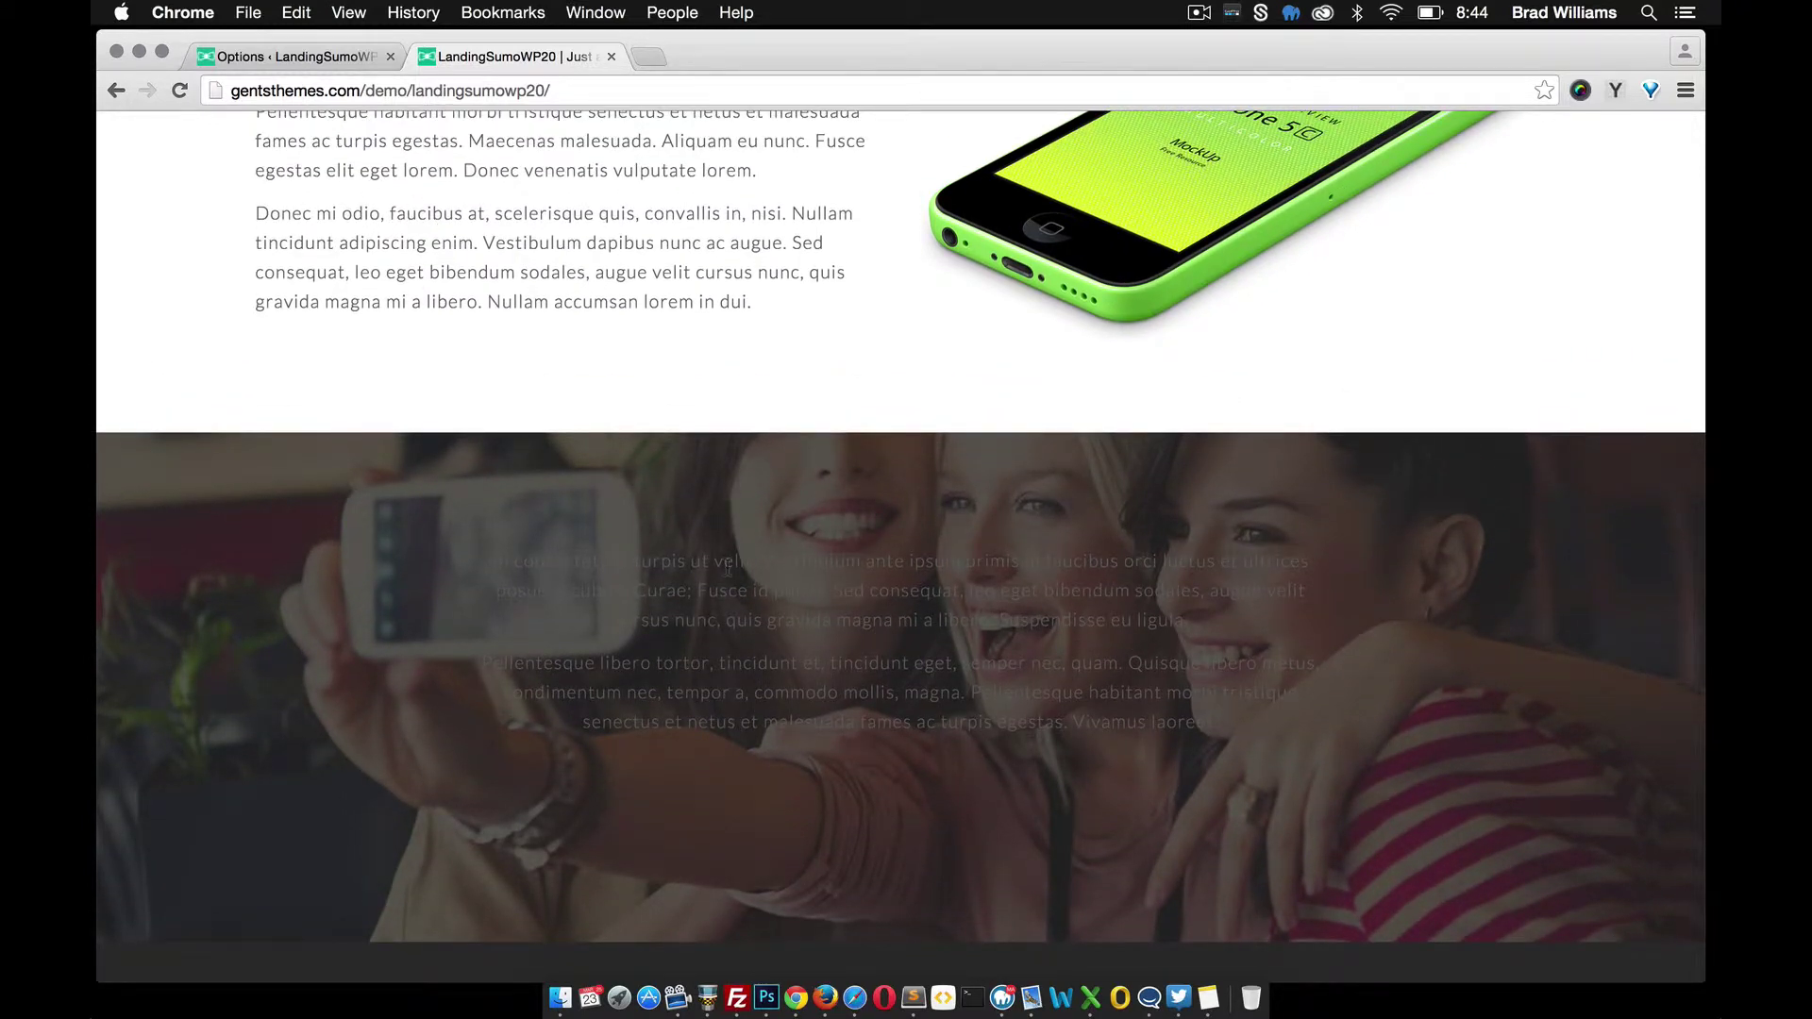
Open the One Column page for editing from the All Pages list
{"action": "left_click", "coordinate": [315, 60]}
{"action": "mouse_move", "coordinate": [269, 271]}
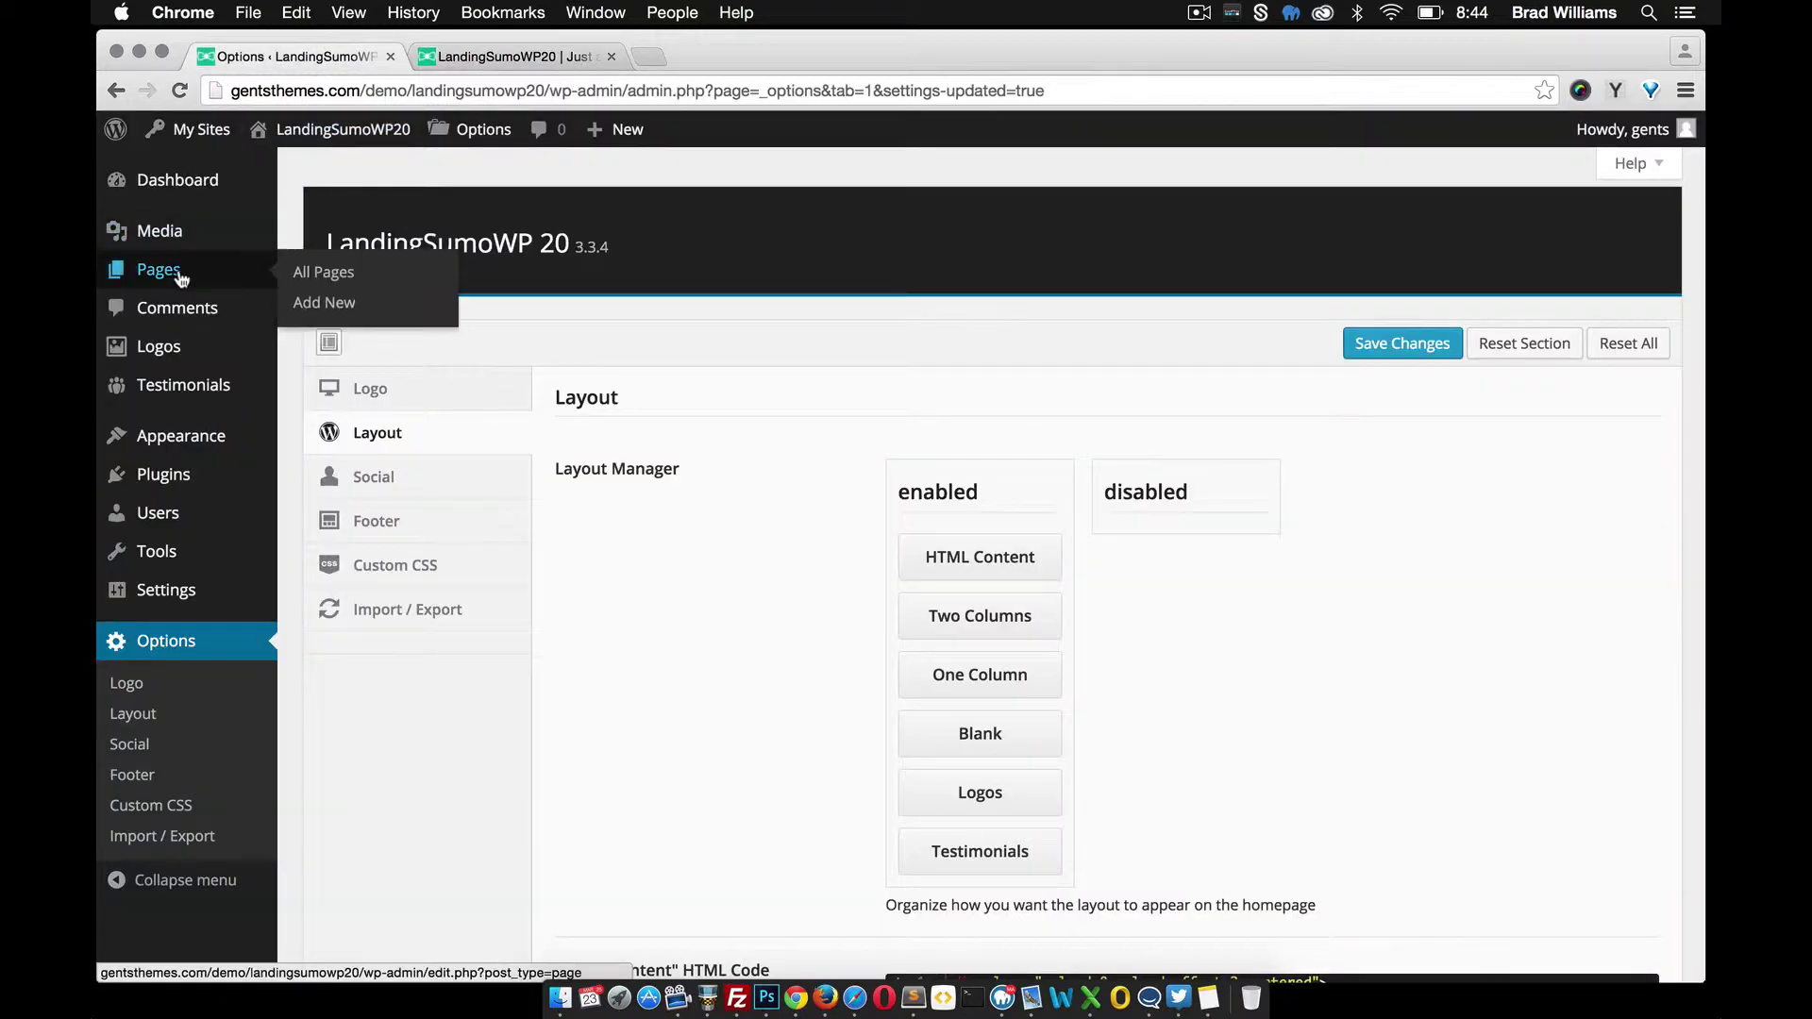
{"action": "left_click", "coordinate": [335, 272]}
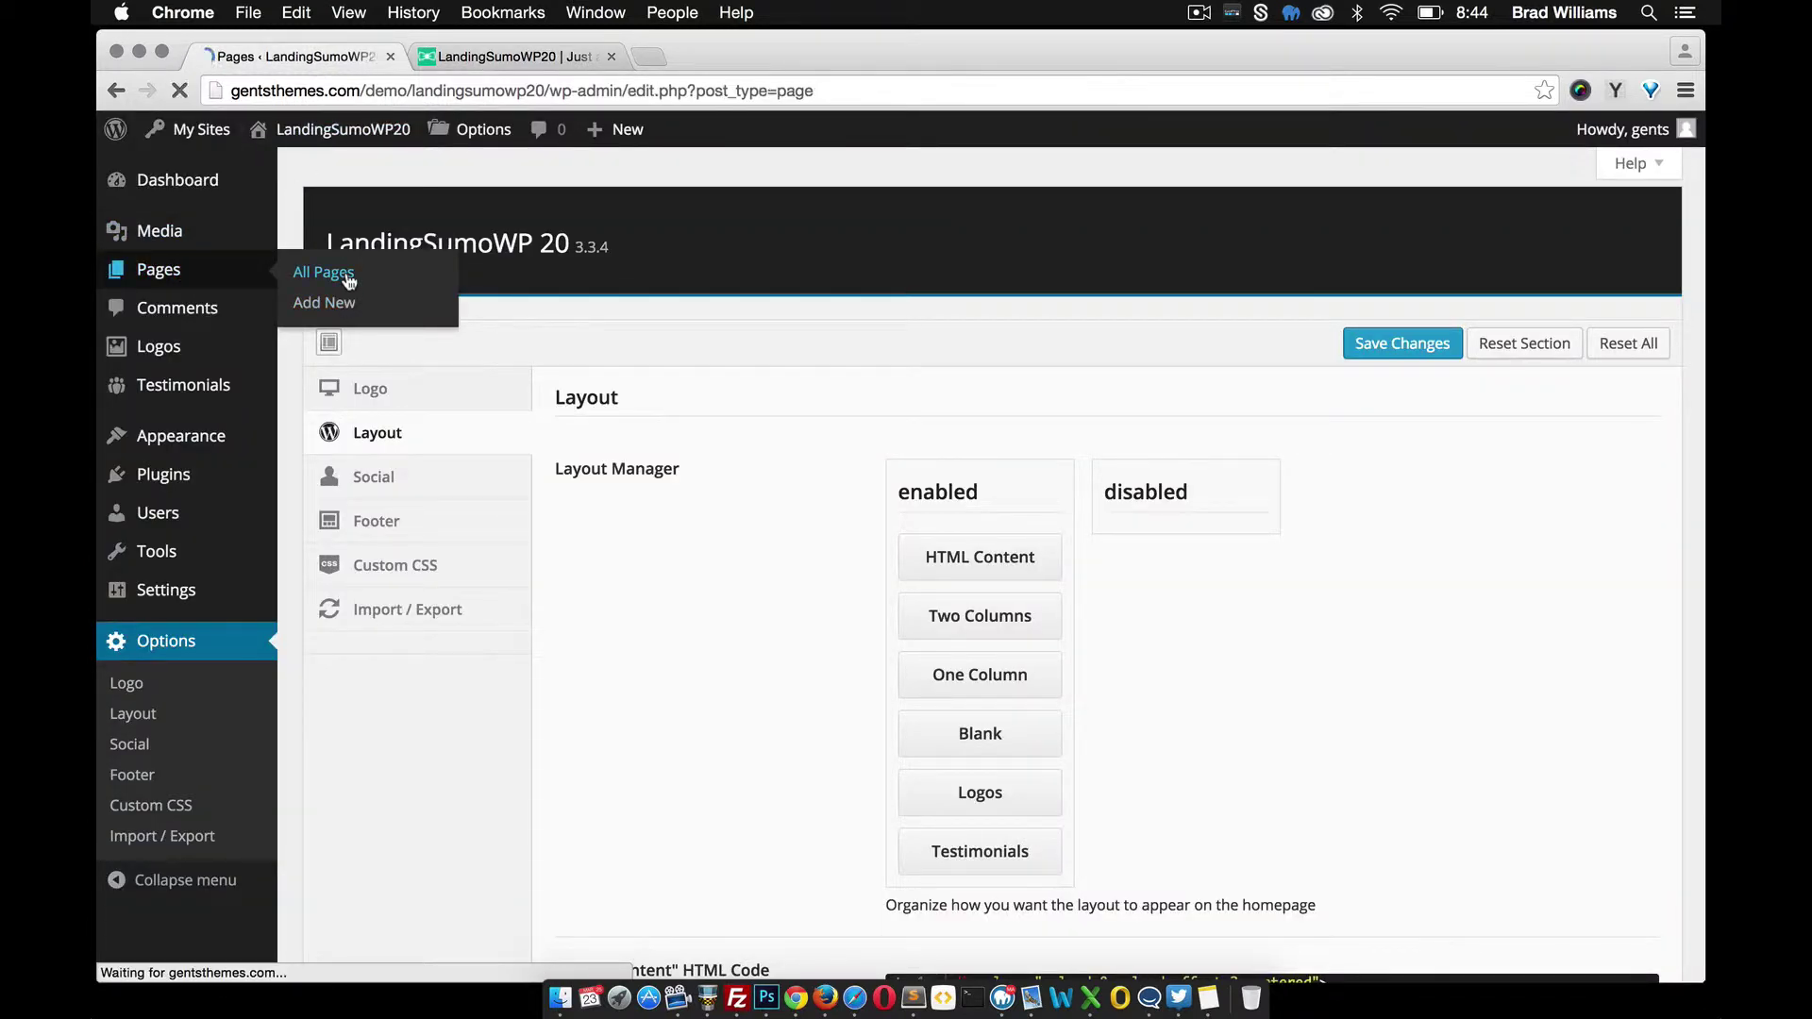
{"action": "left_click", "coordinate": [366, 444]}
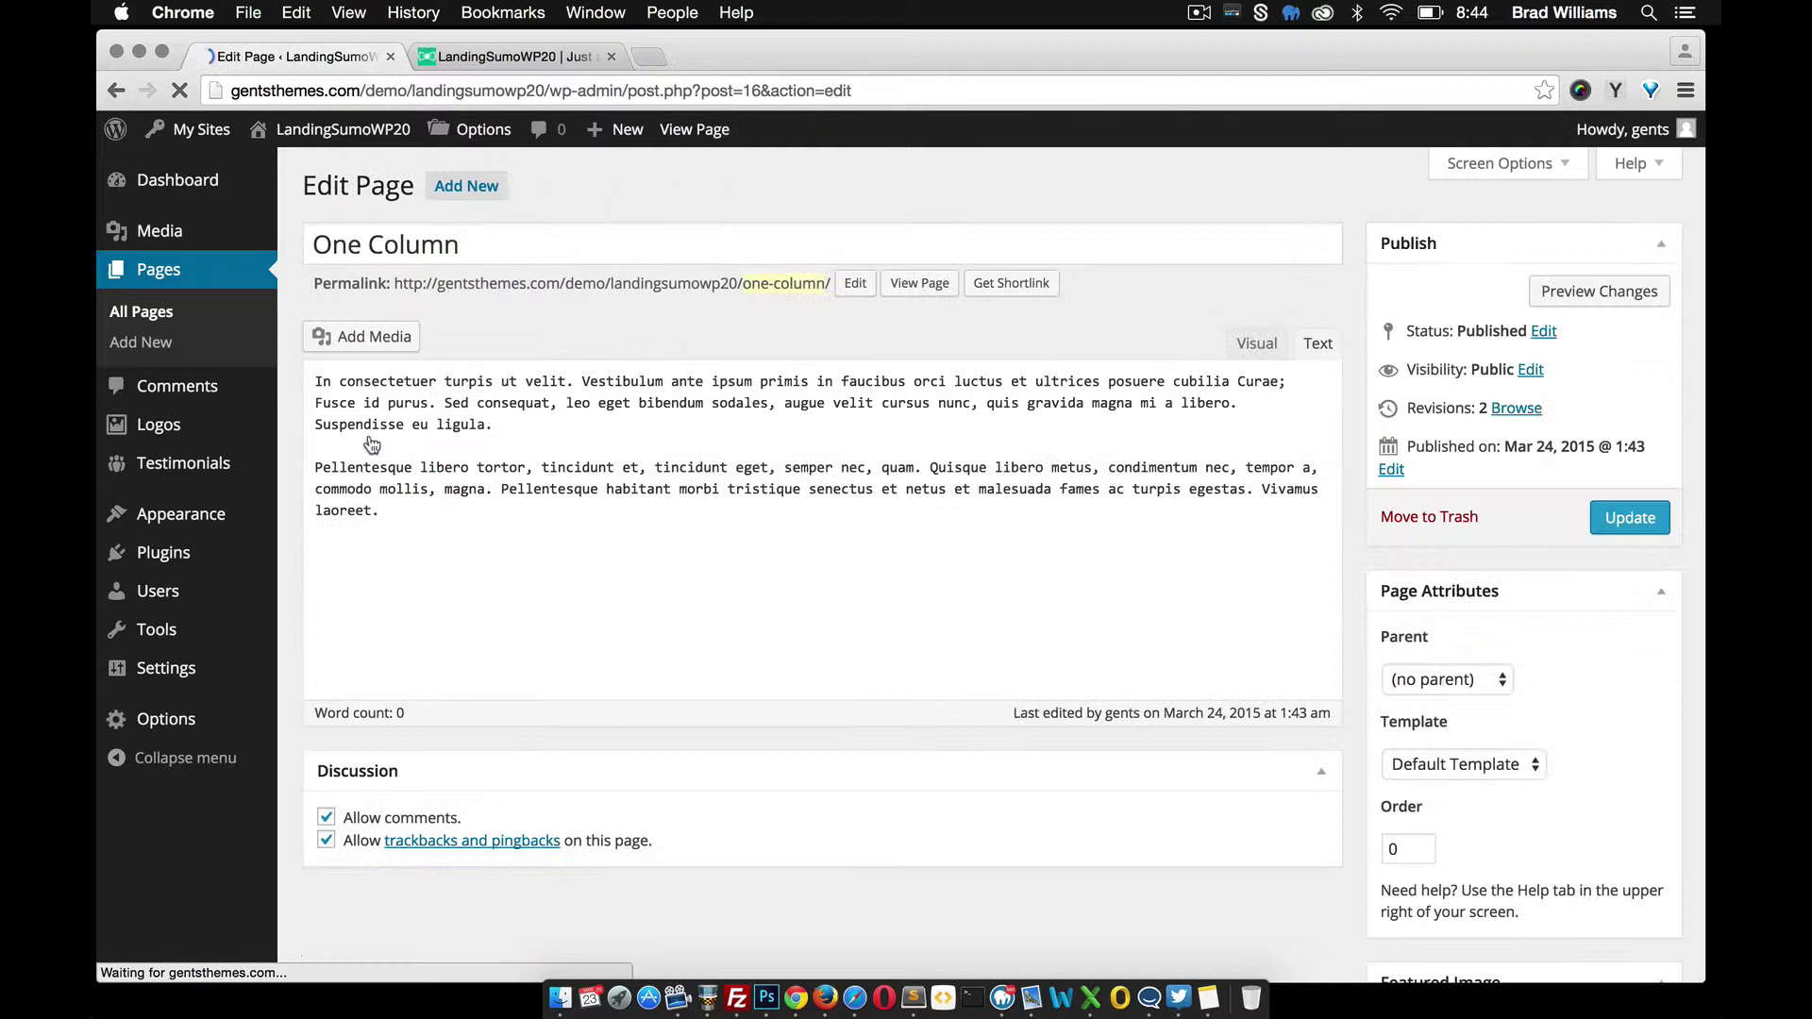
In the Text view, wrap the first paragraph in <h4> heading tags
{"action": "left_click", "coordinate": [1252, 347]}
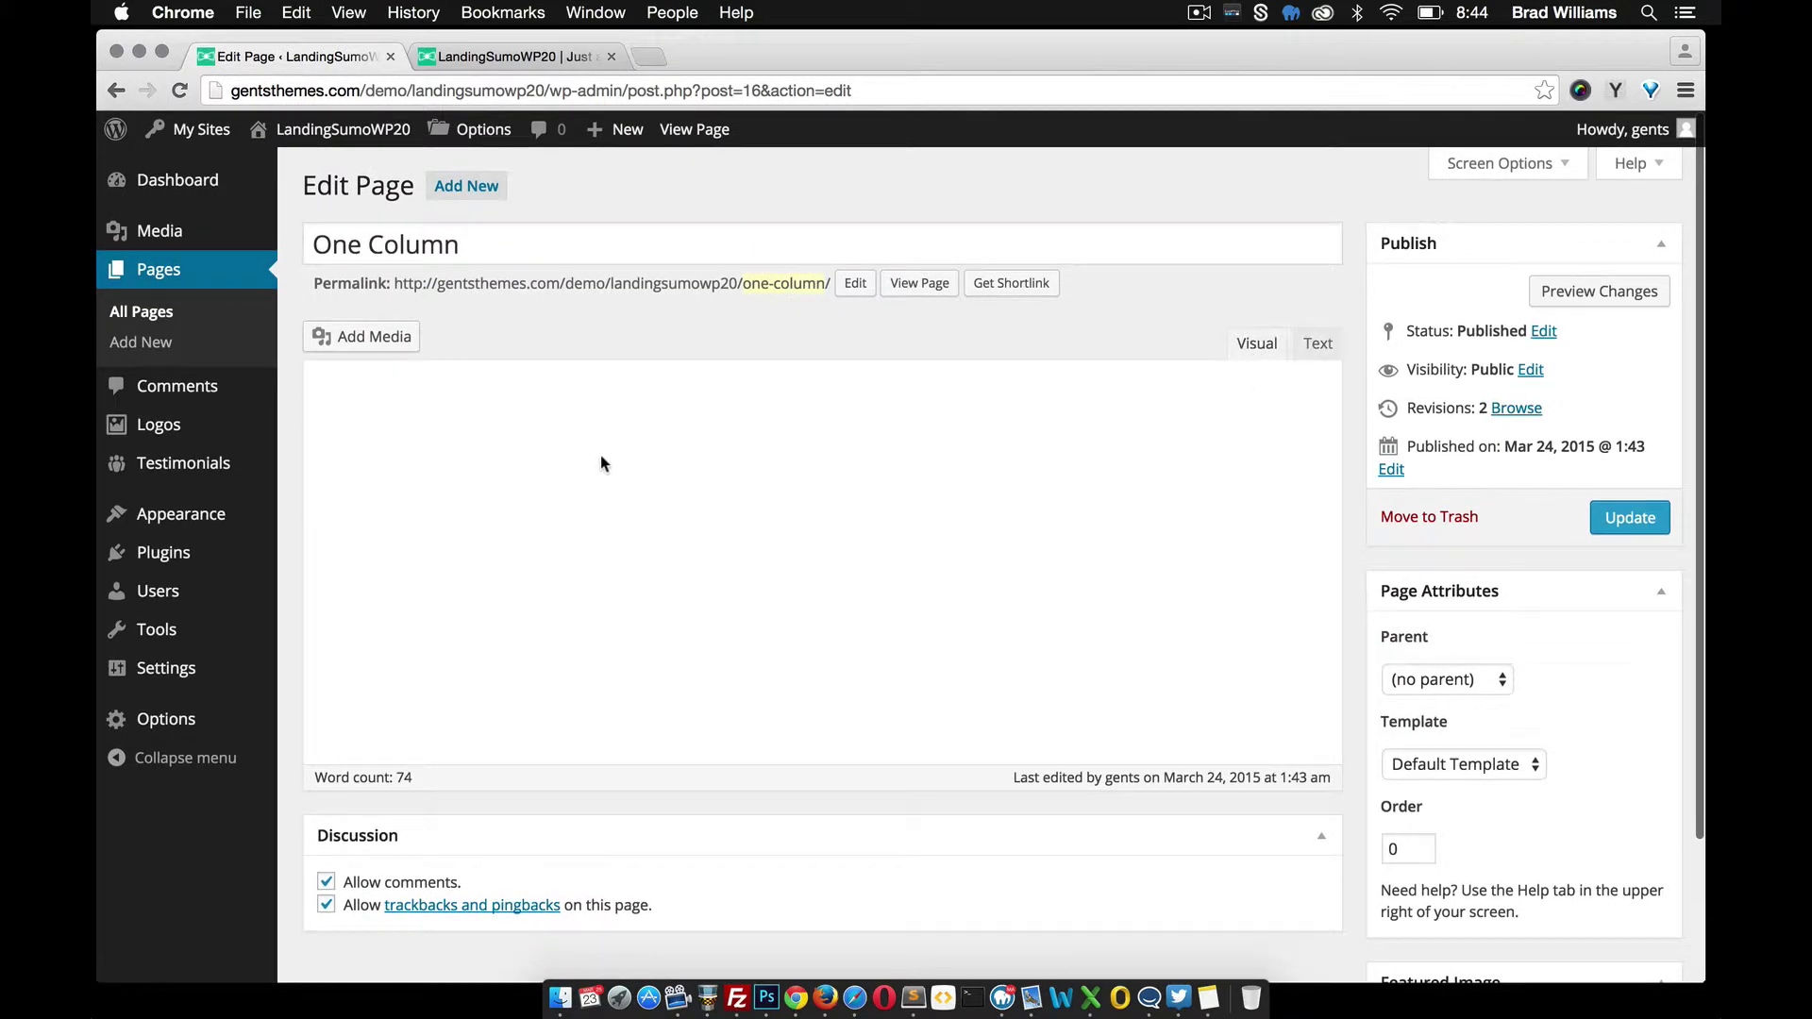
{"action": "left_click", "coordinate": [1317, 343]}
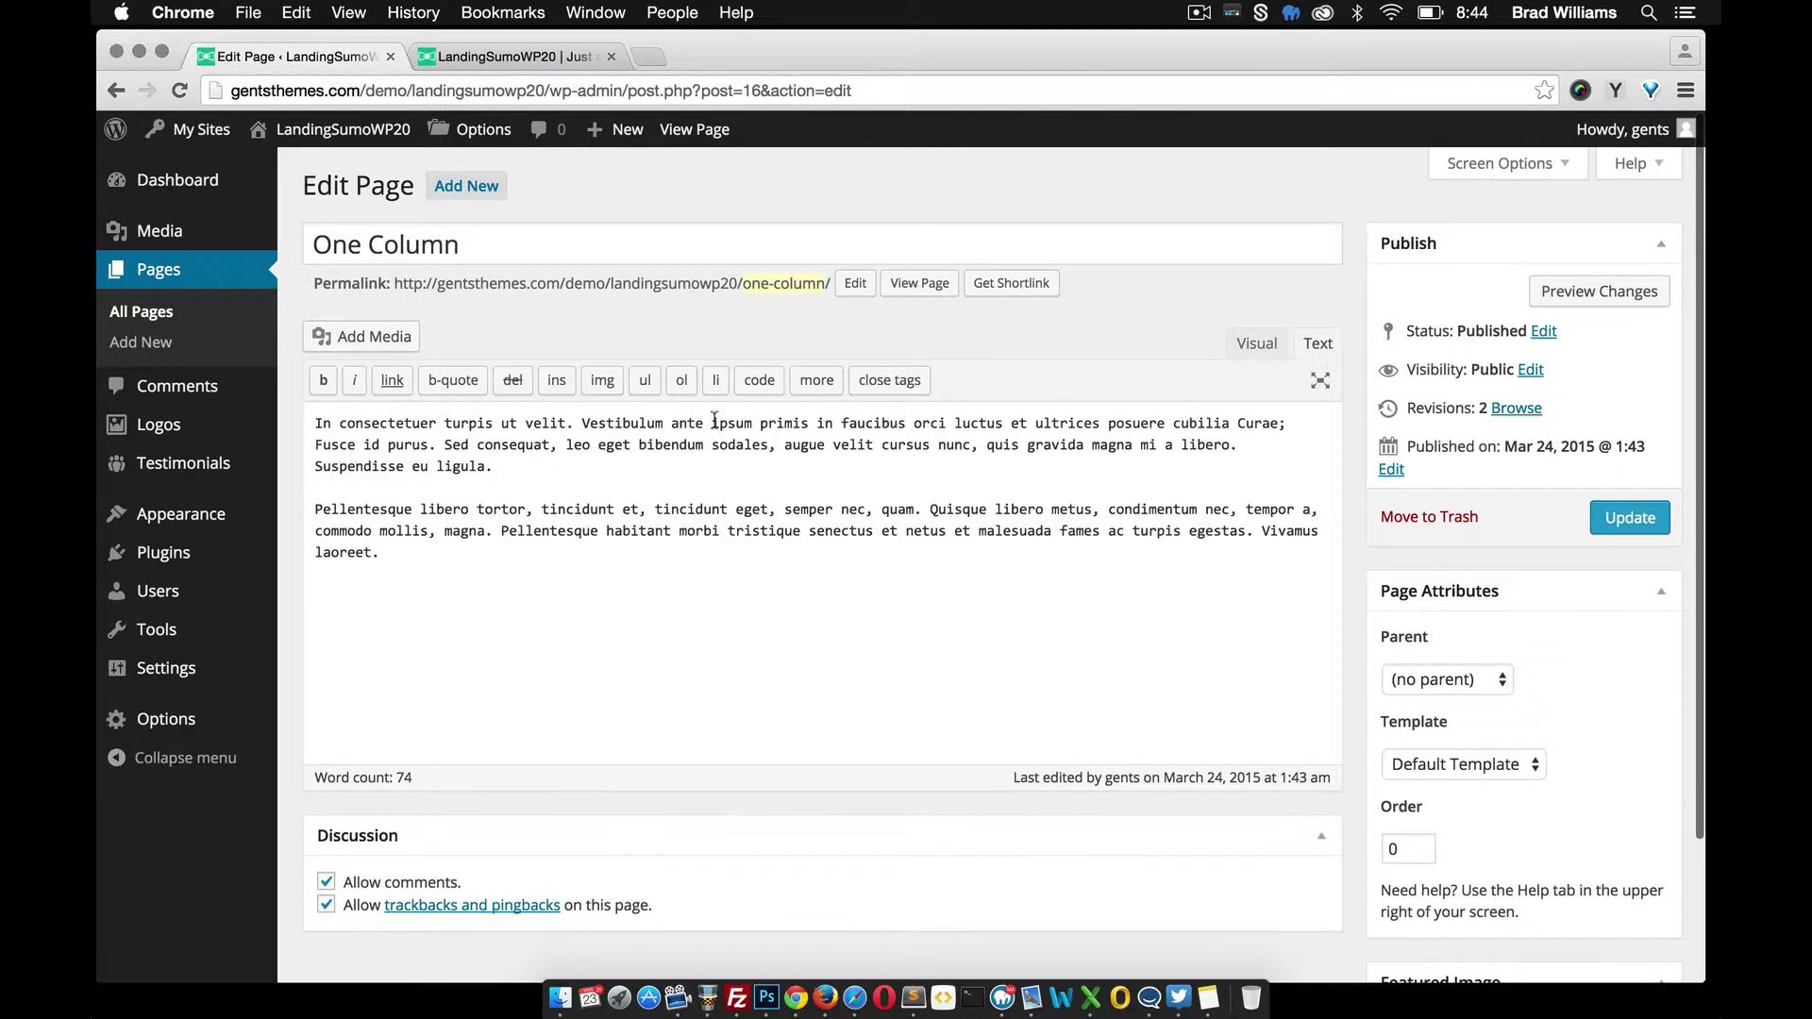
{"action": "left_click", "coordinate": [321, 426]}
{"action": "type", "text": "<h4"}
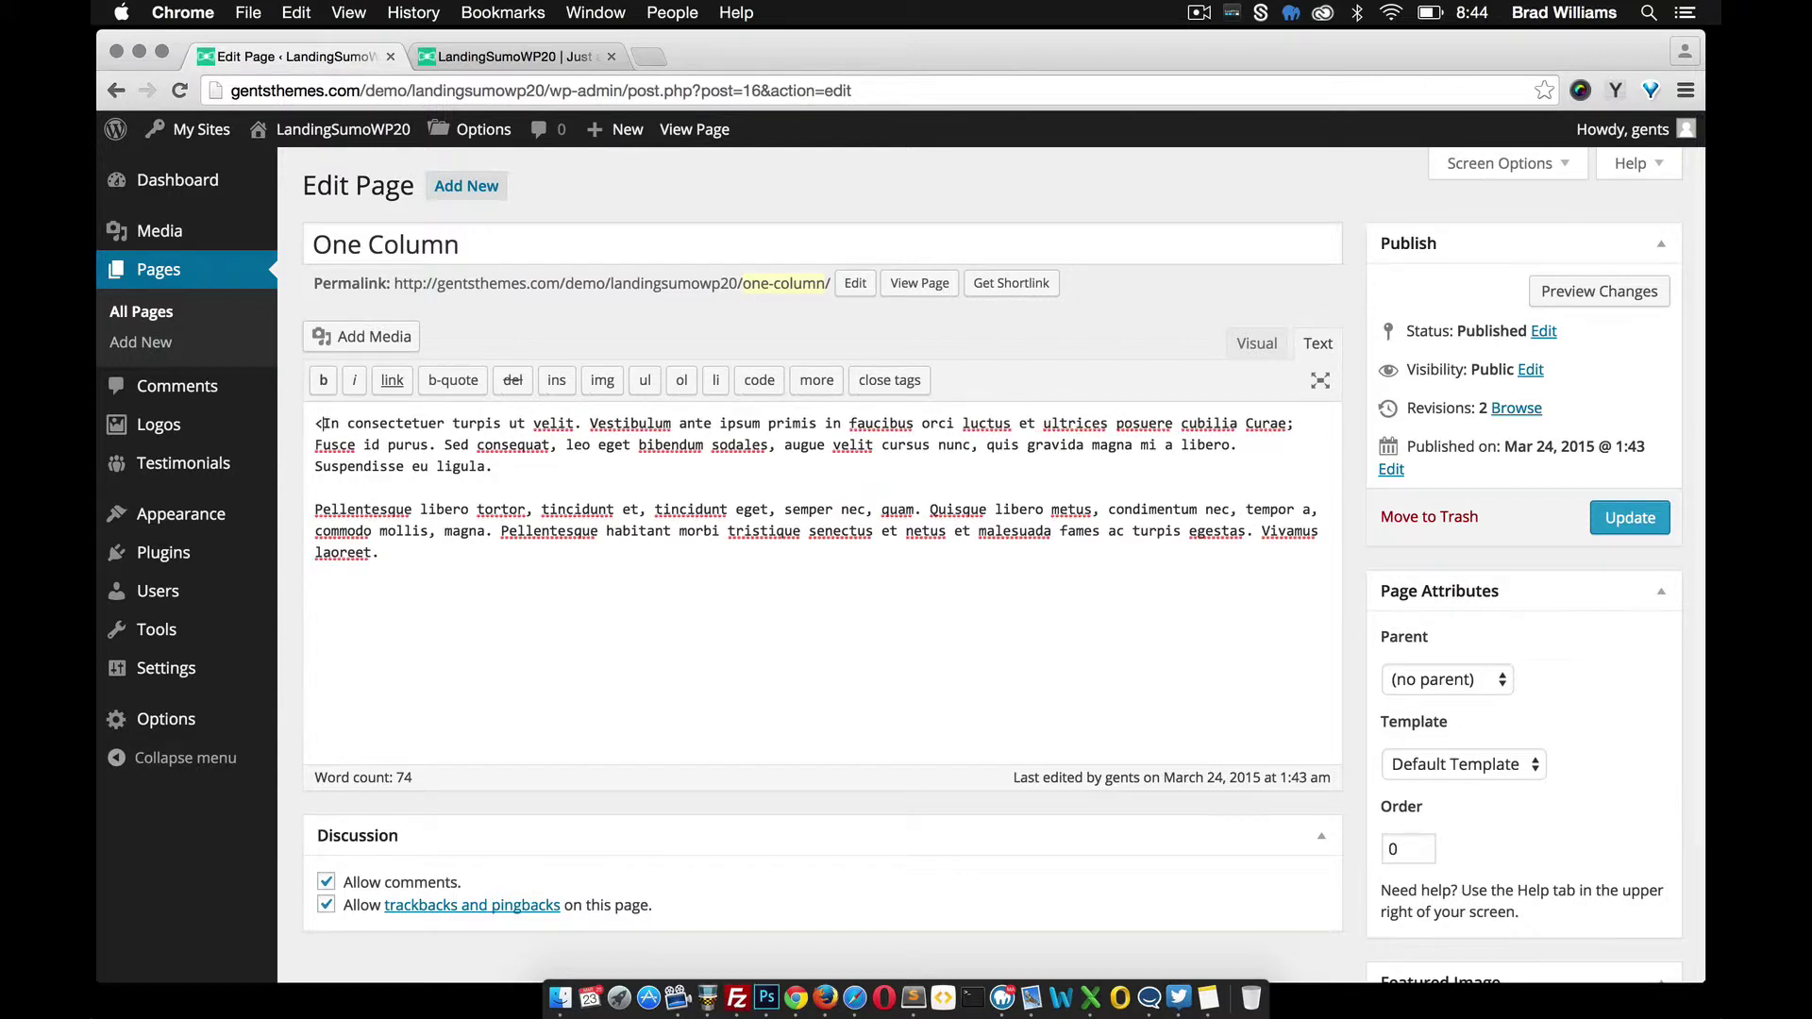
{"action": "type", "text": ">"}
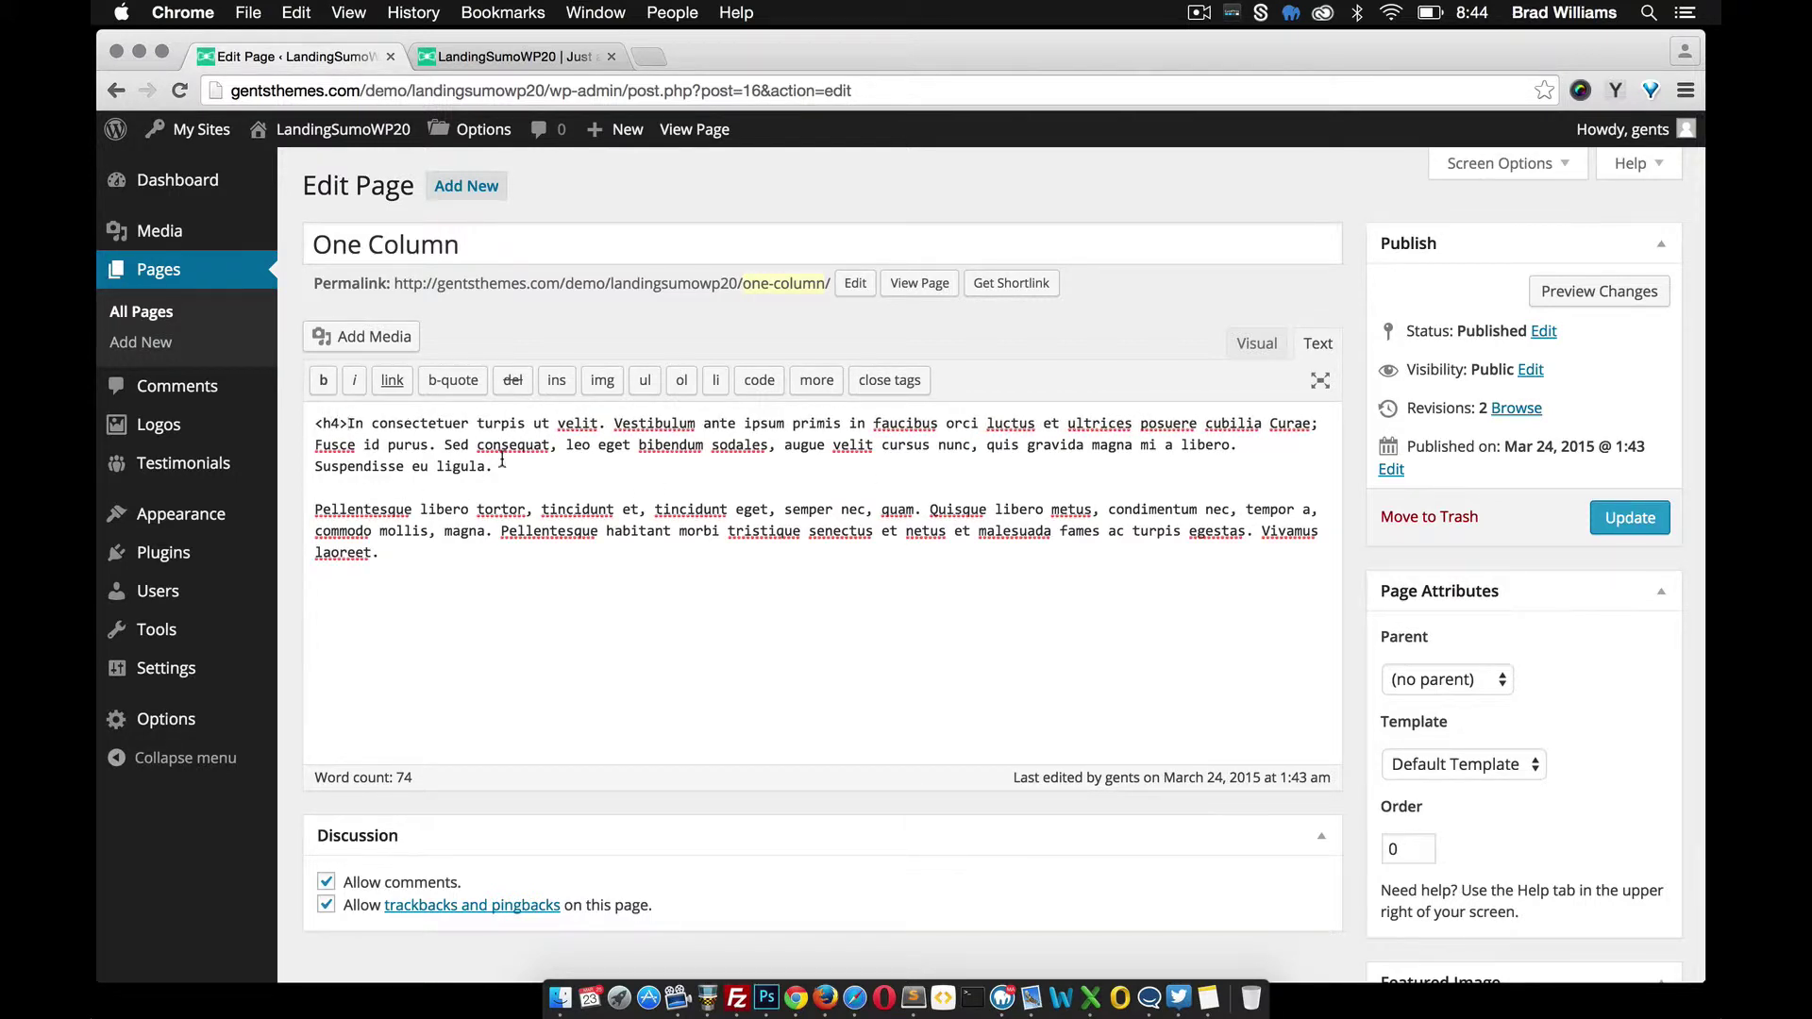
{"action": "left_click", "coordinate": [492, 466]}
{"action": "type", "text": "</h4>"}
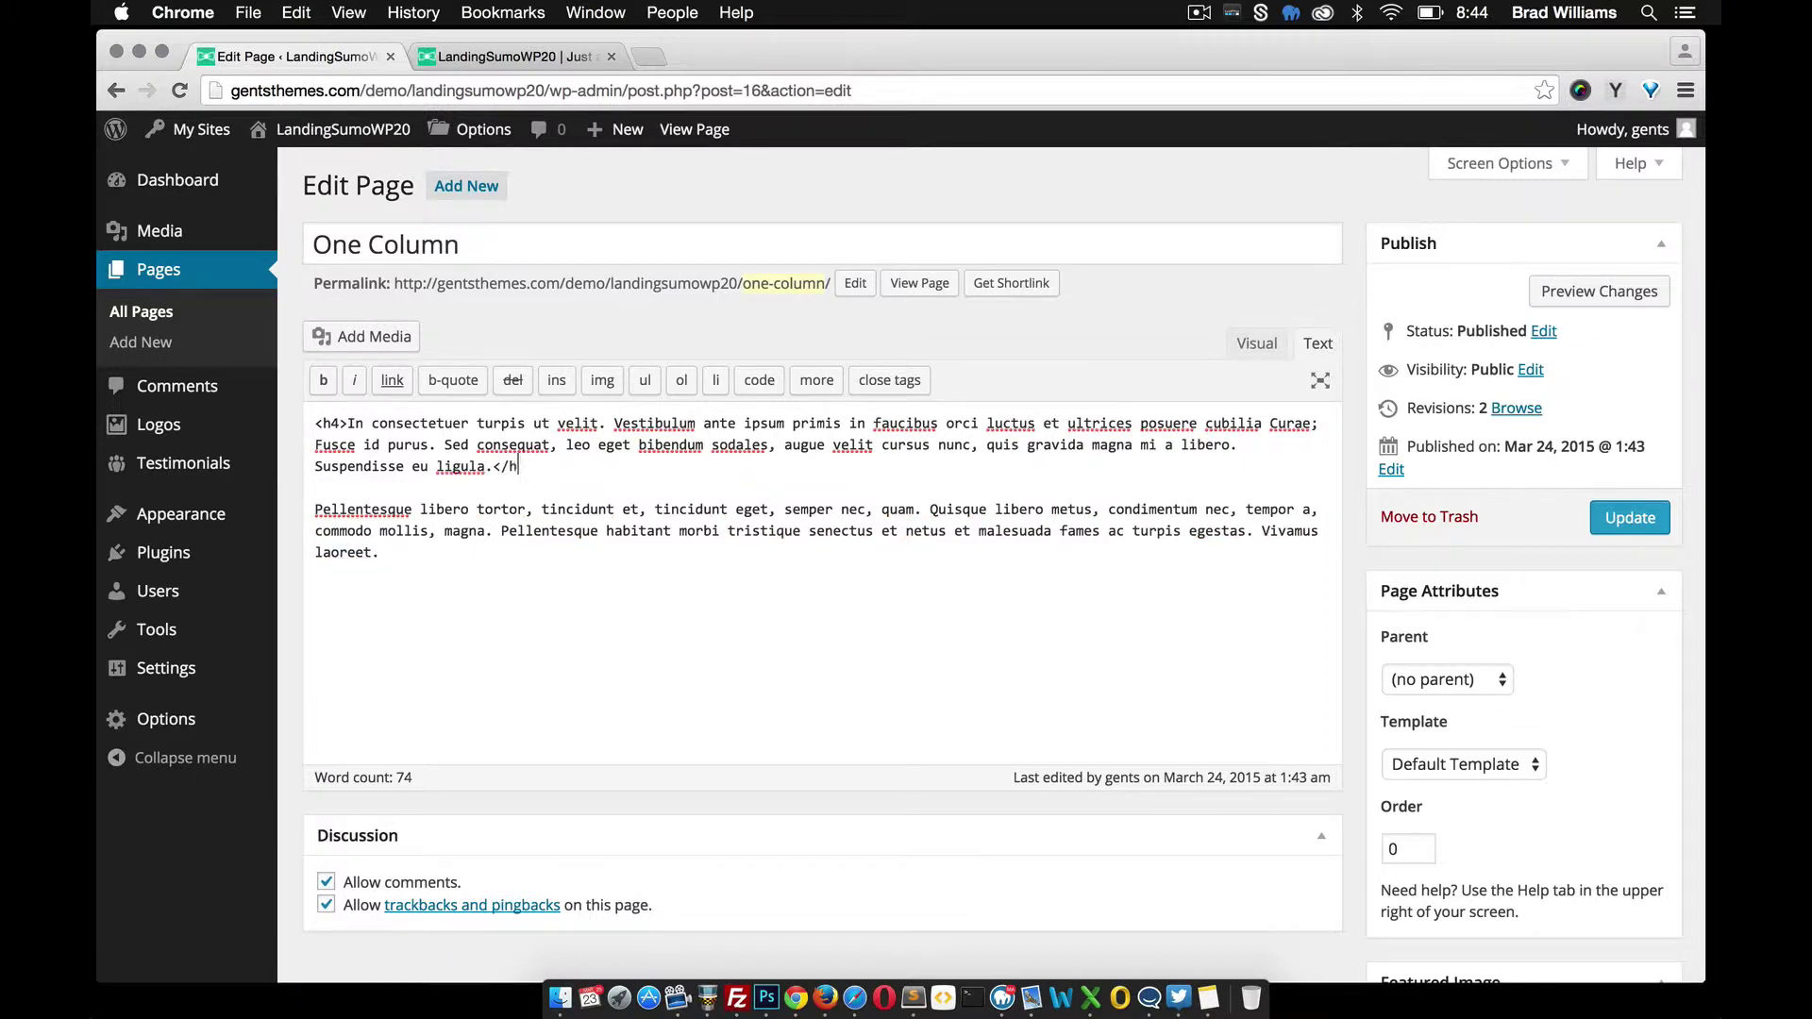
In the Visual view, make the first paragraph Heading 2 and the second Heading 4
{"action": "left_click", "coordinate": [1256, 343]}
{"action": "left_click_drag", "start_coordinate": [779, 512], "coordinate": [231, 453]}
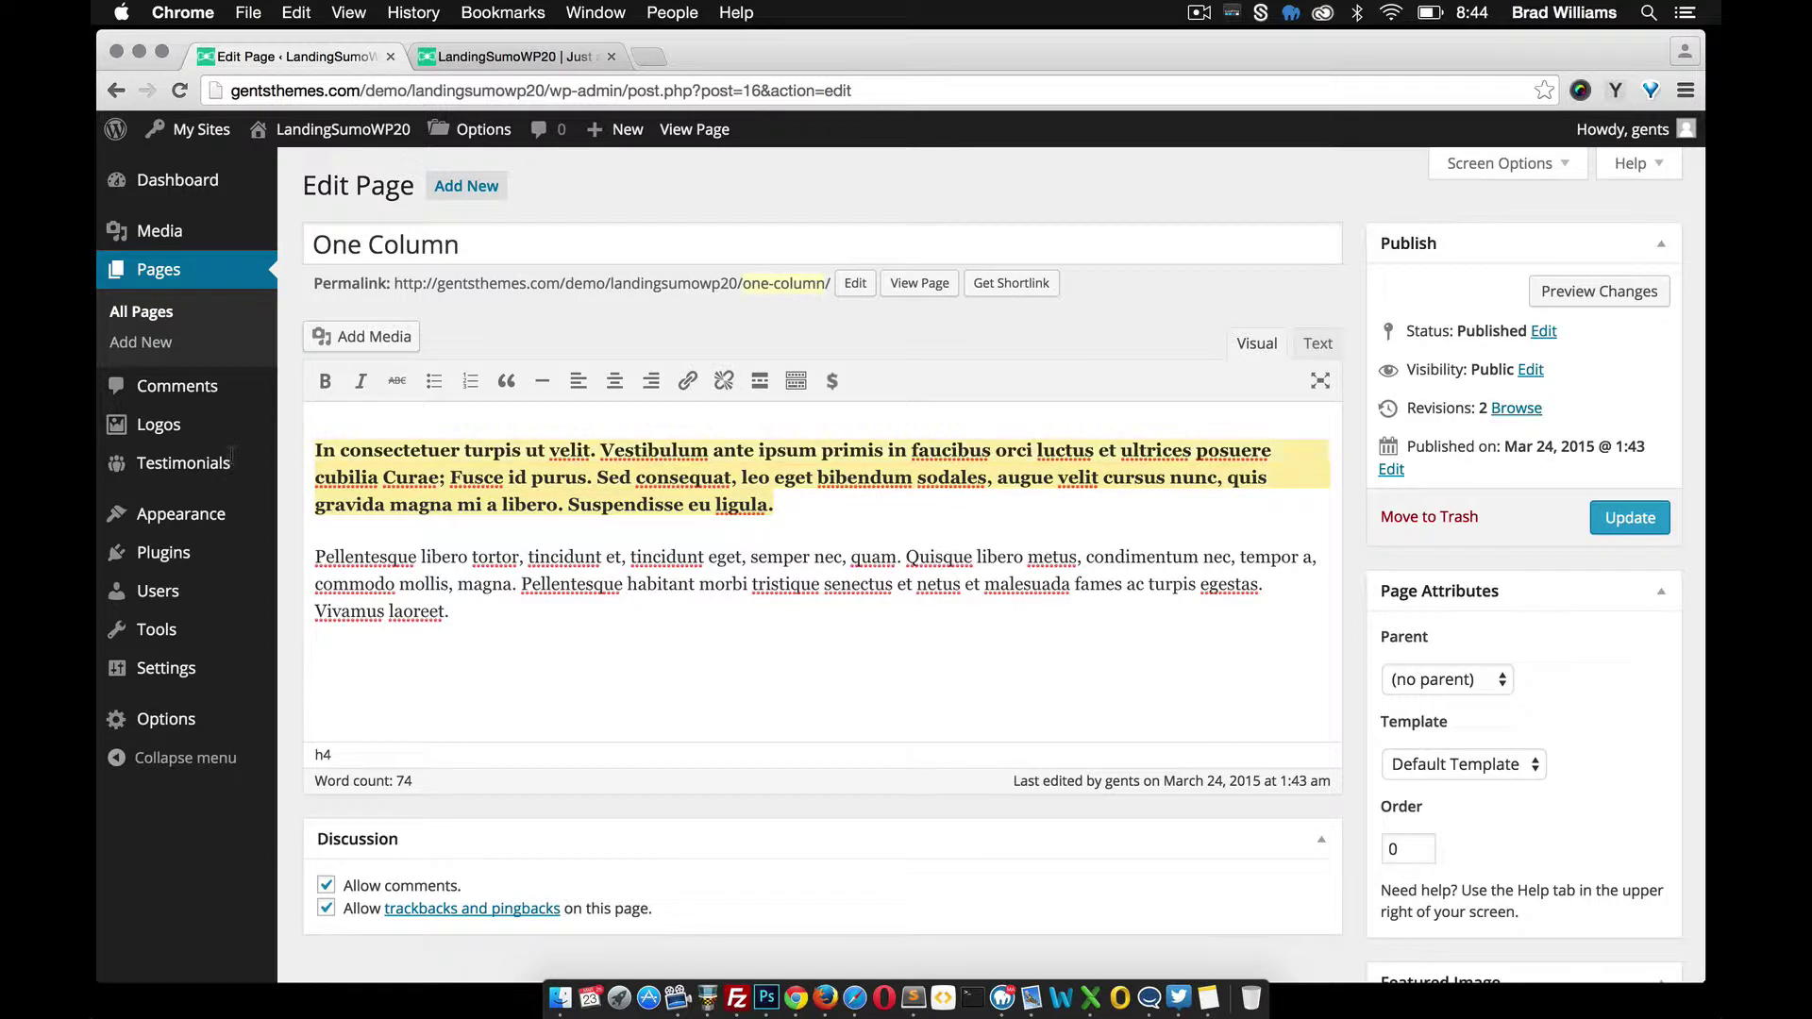
{"action": "left_click", "coordinate": [795, 381]}
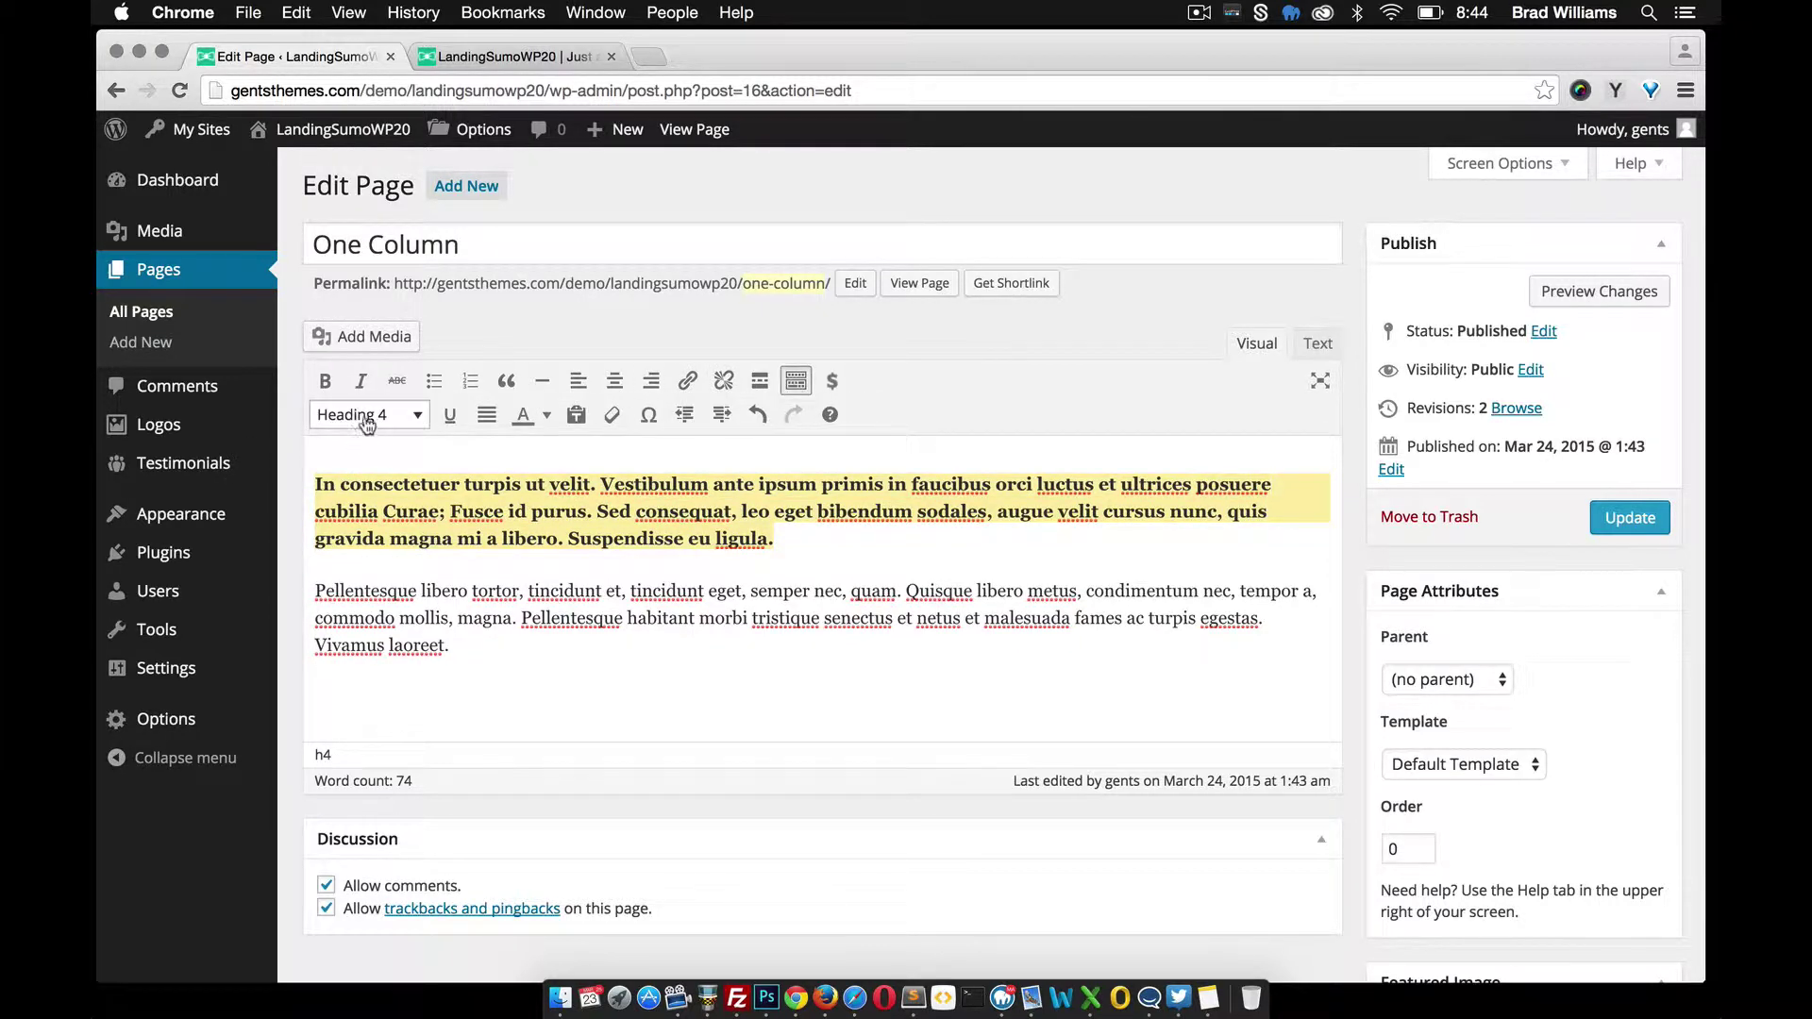
{"action": "left_click", "coordinate": [452, 652]}
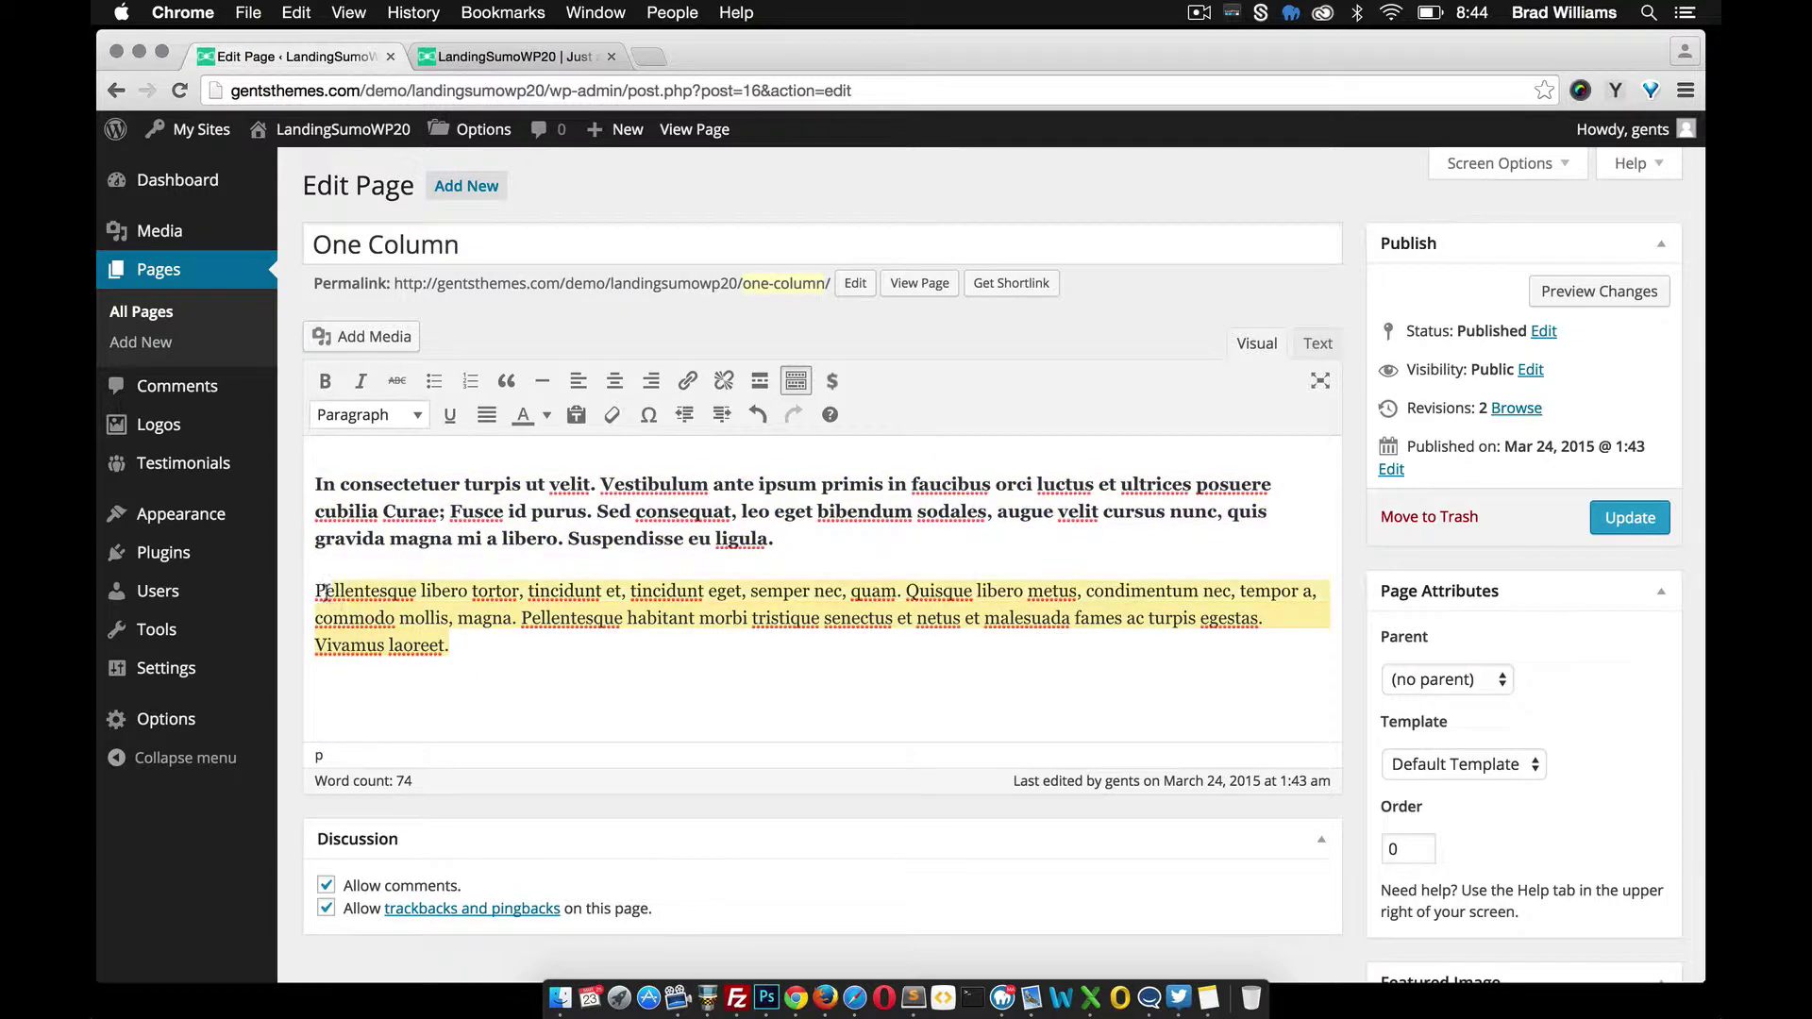
{"action": "left_click", "coordinate": [751, 538]}
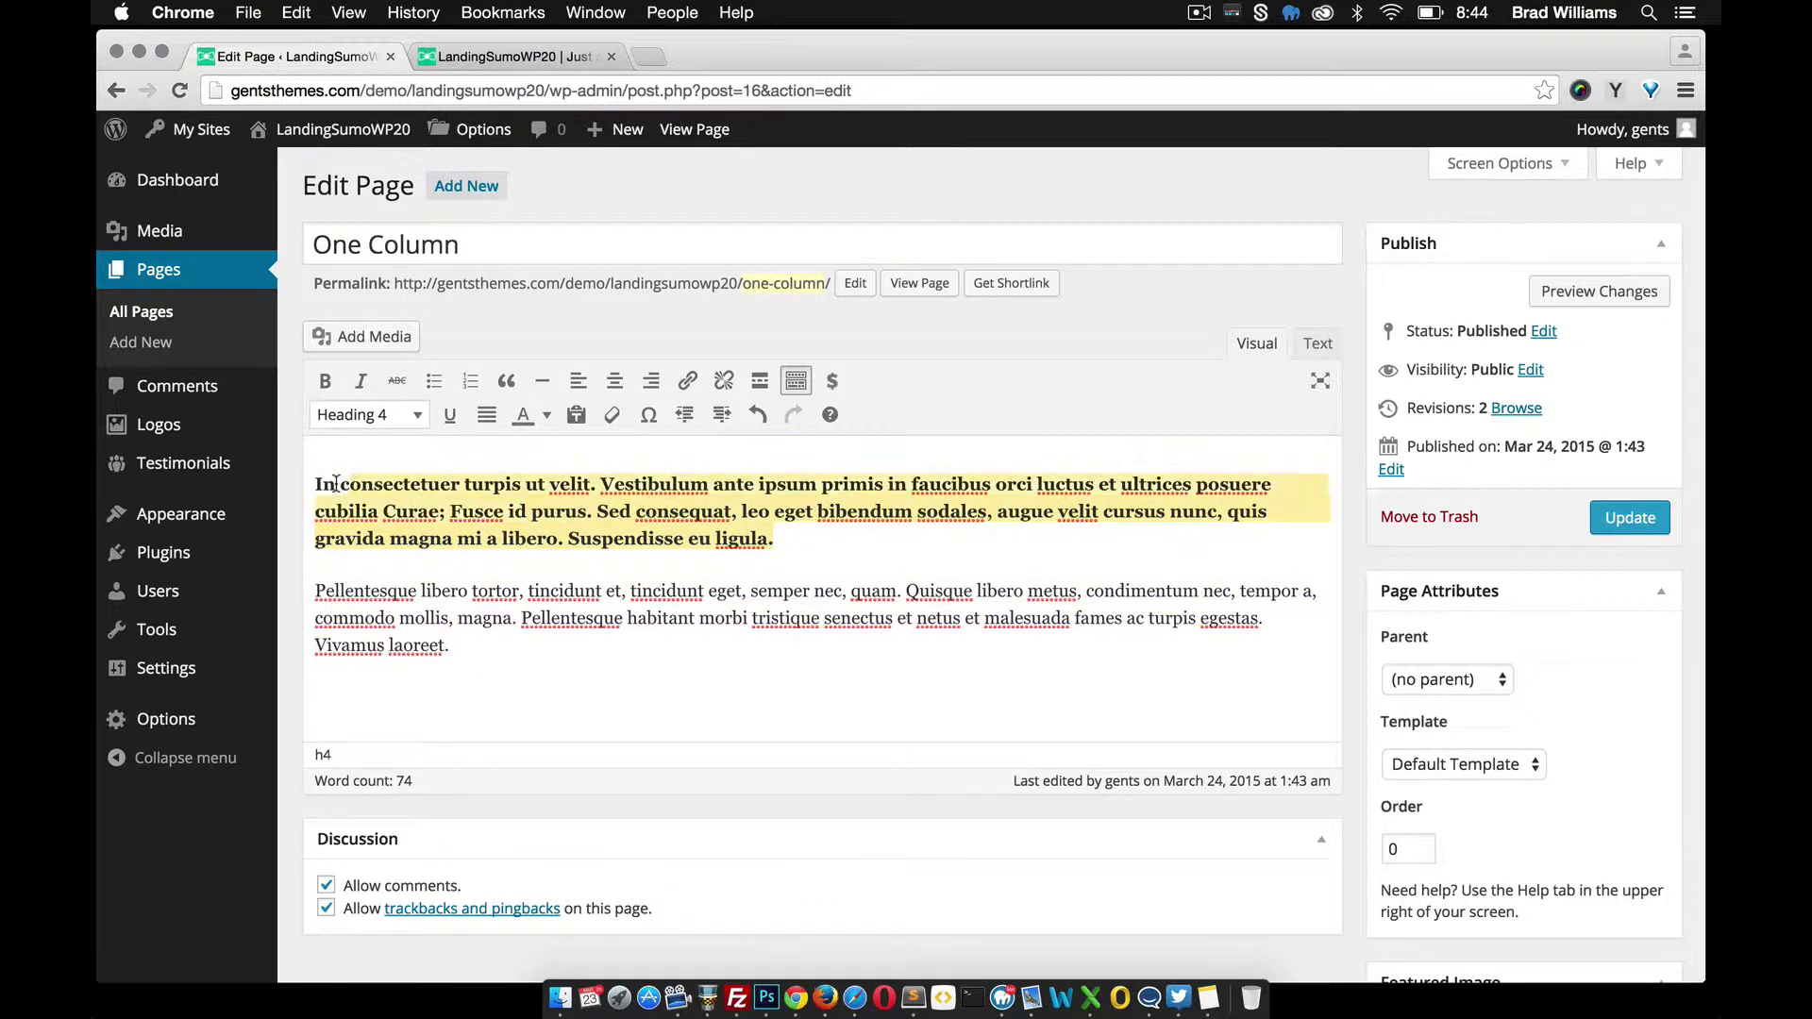
{"action": "left_click", "coordinate": [417, 416]}
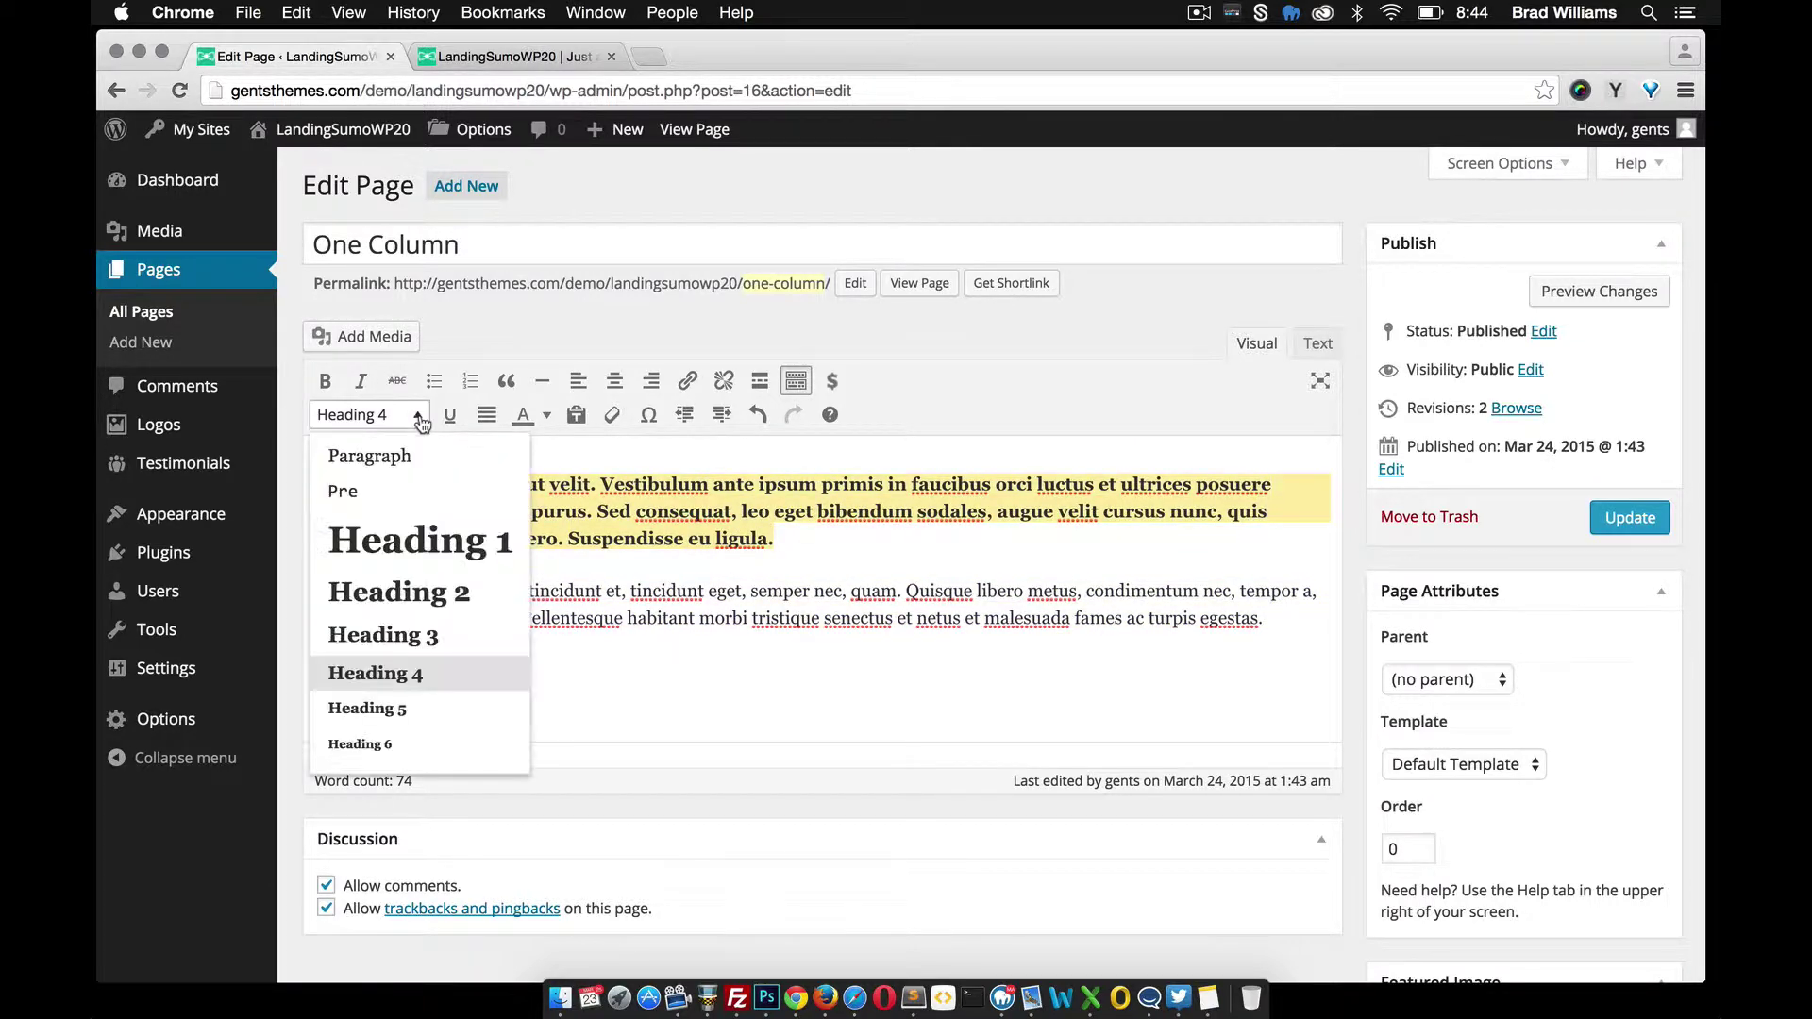
{"action": "left_click", "coordinate": [434, 601]}
{"action": "left_click", "coordinate": [454, 722]}
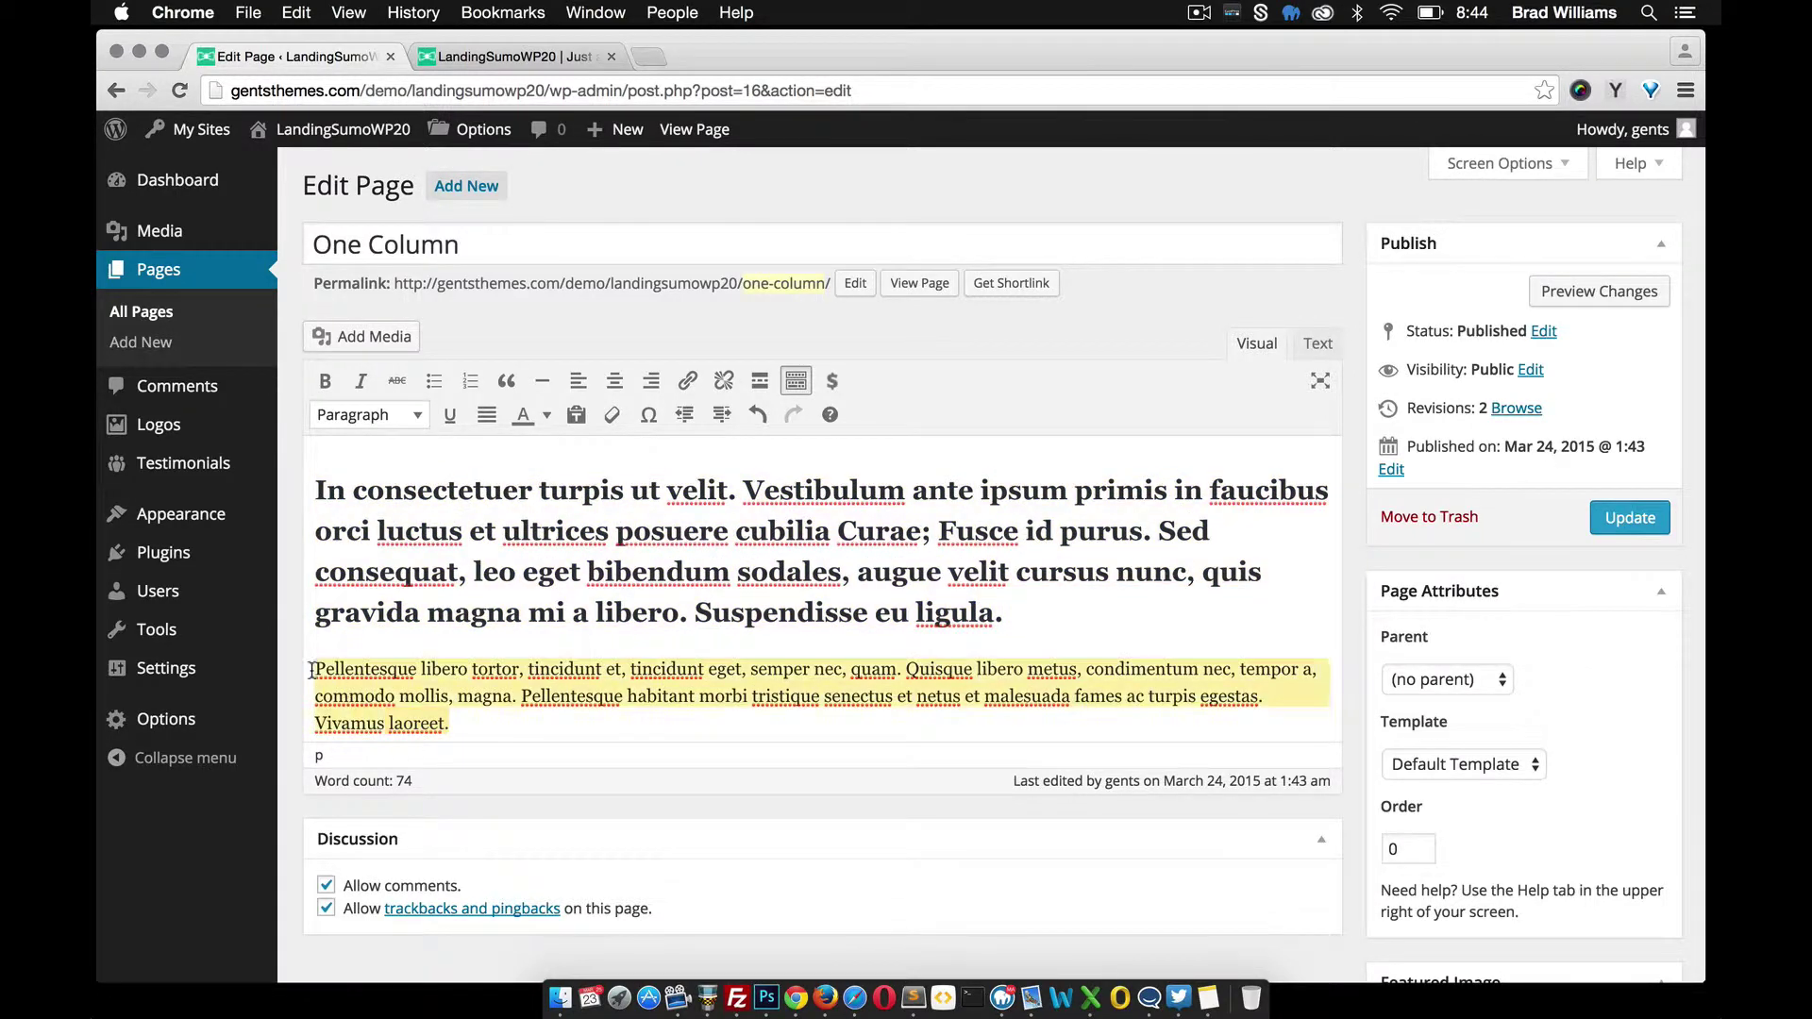
{"action": "left_click", "coordinate": [416, 416]}
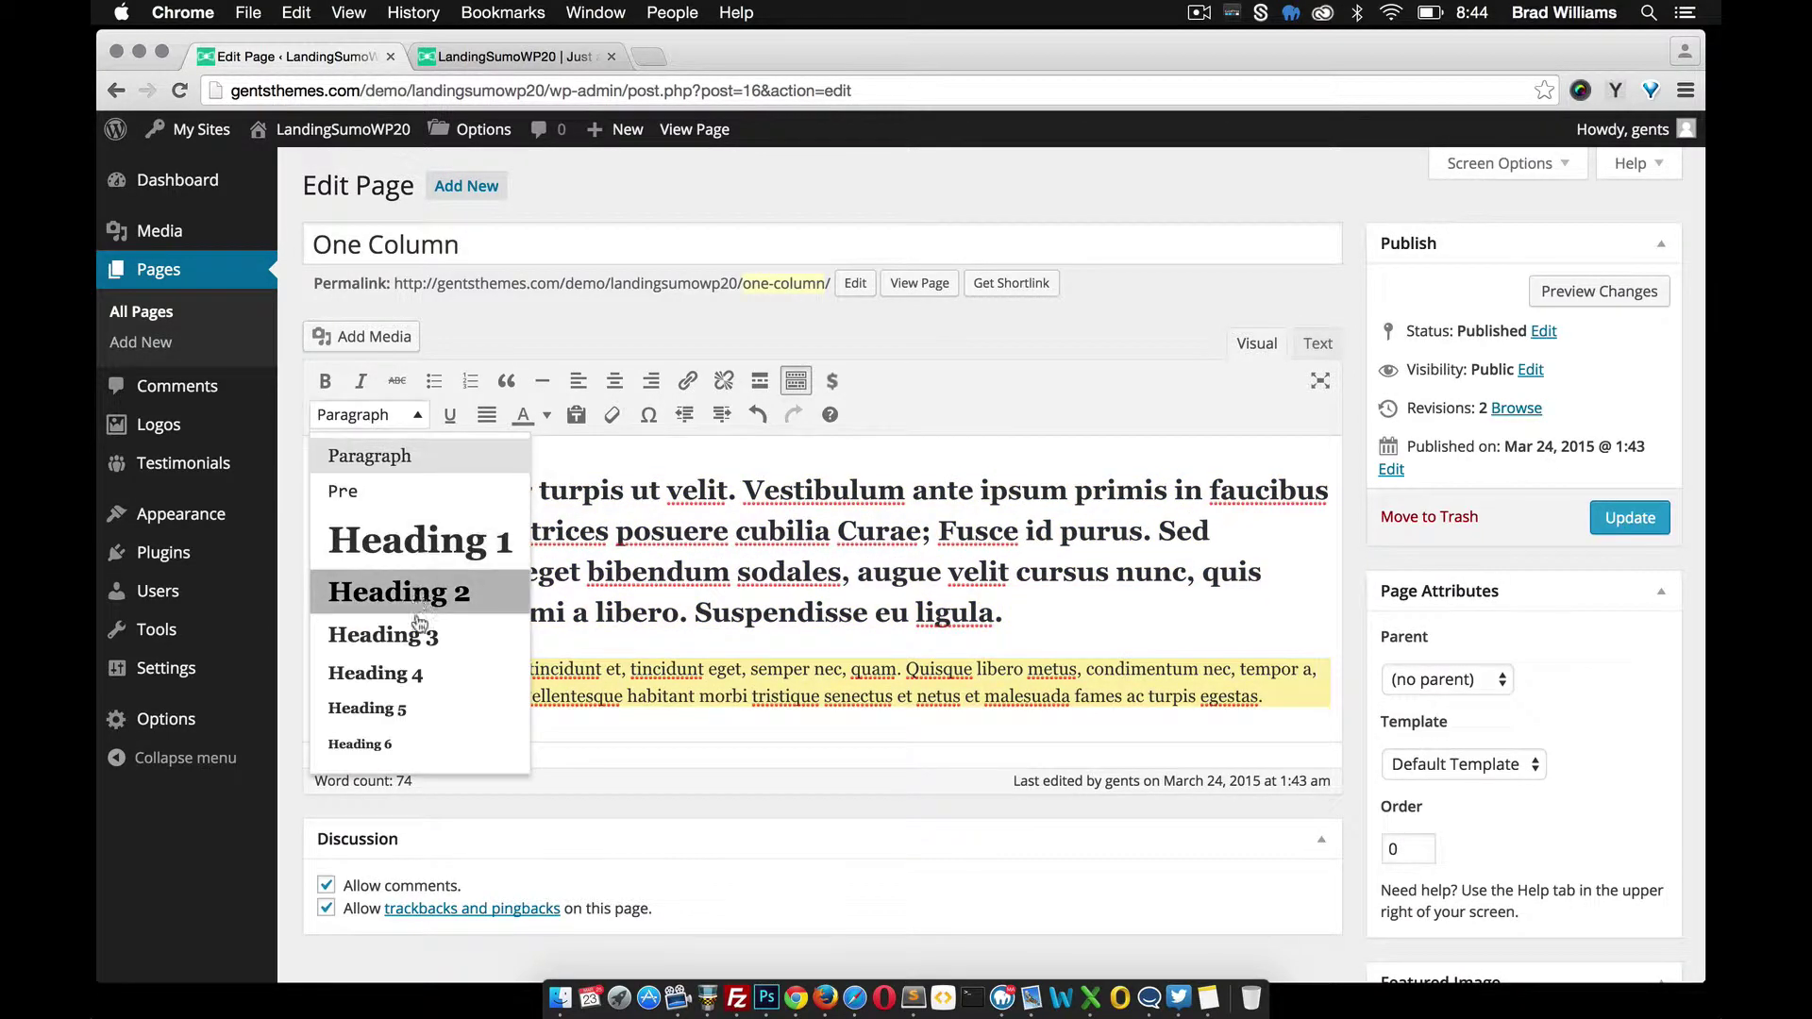
{"action": "left_click", "coordinate": [419, 673]}
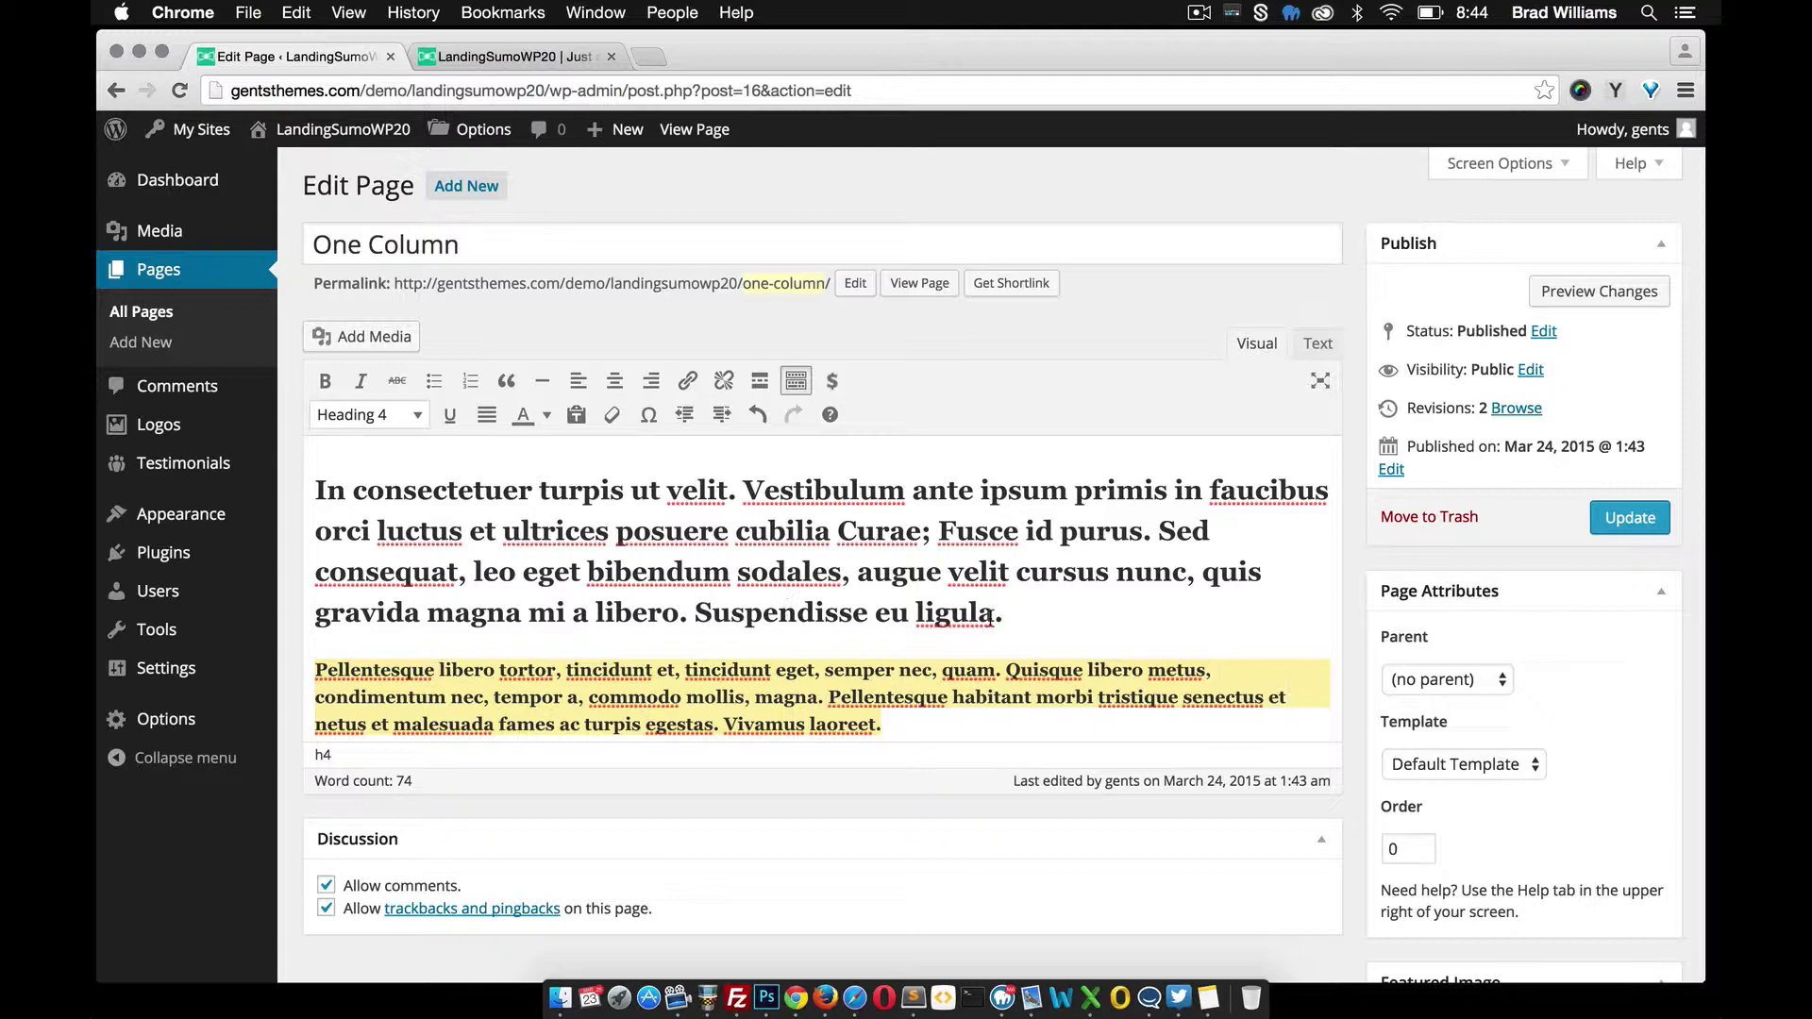
Delete the heading text from Vestibulum to ligula and the second paragraph's last two sentences
{"action": "left_click_drag", "start_coordinate": [989, 618], "coordinate": [739, 500]}
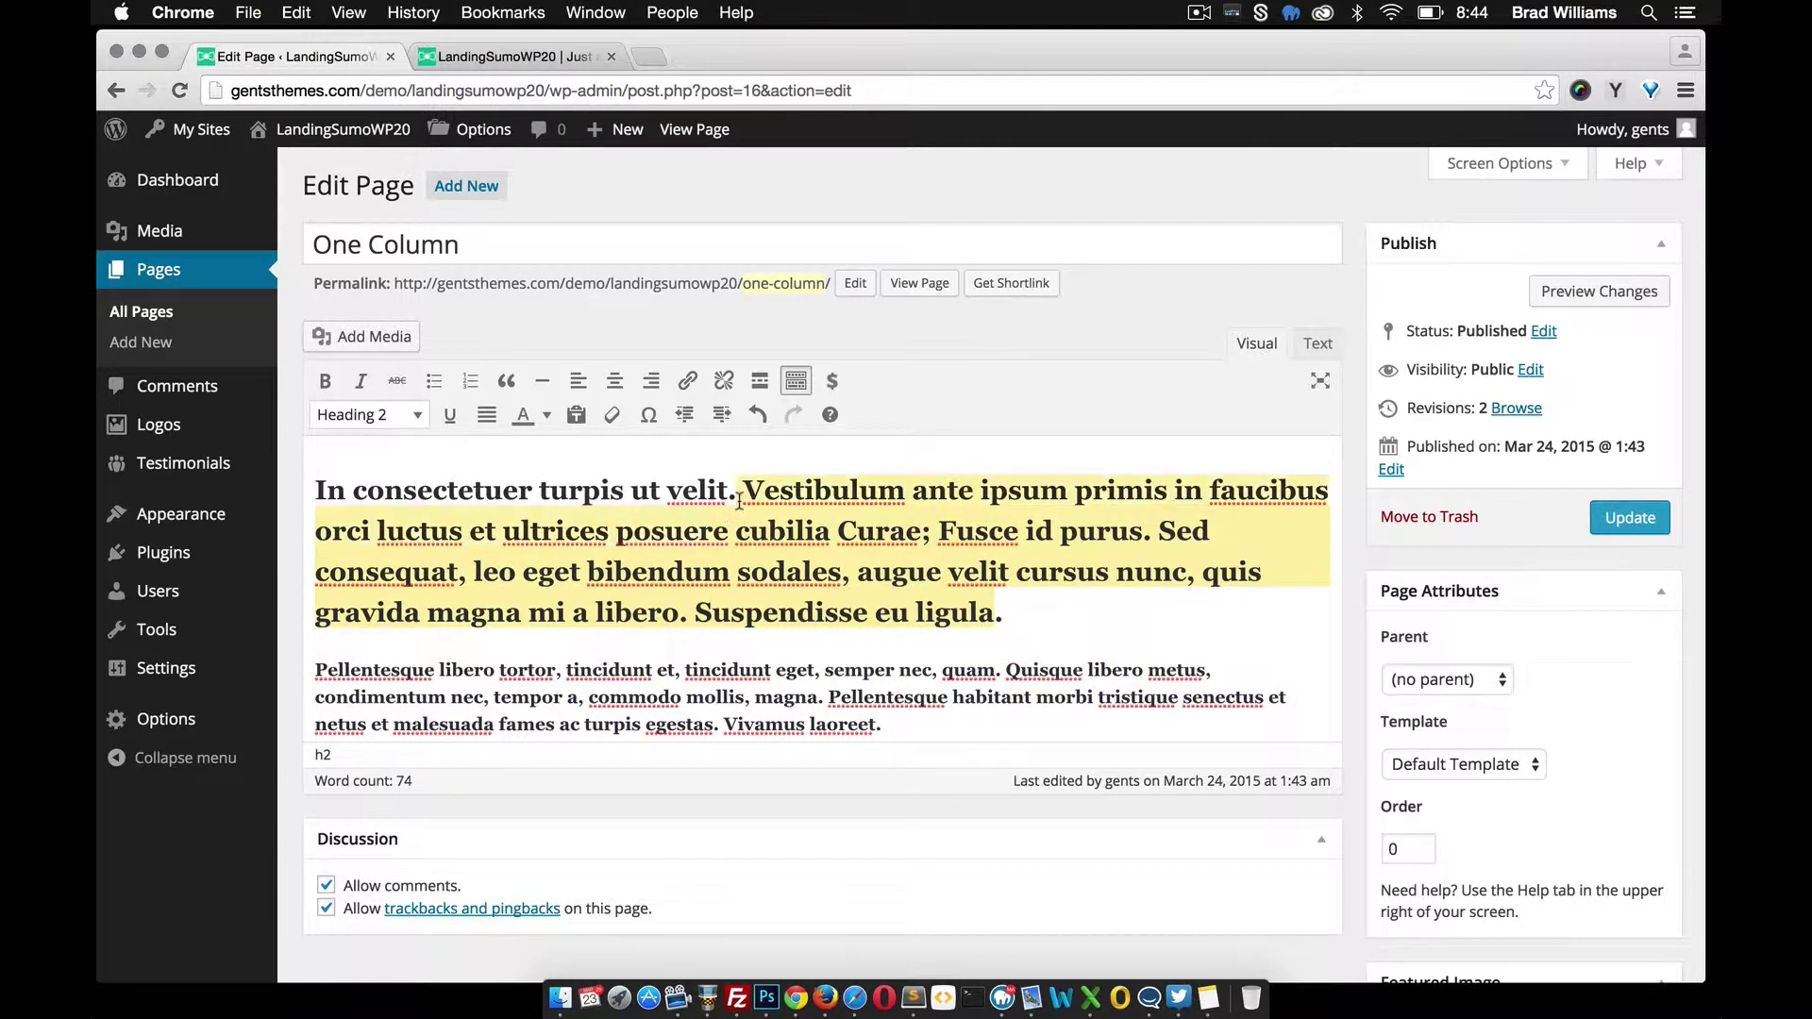
{"action": "key", "text": "BackSpace"}
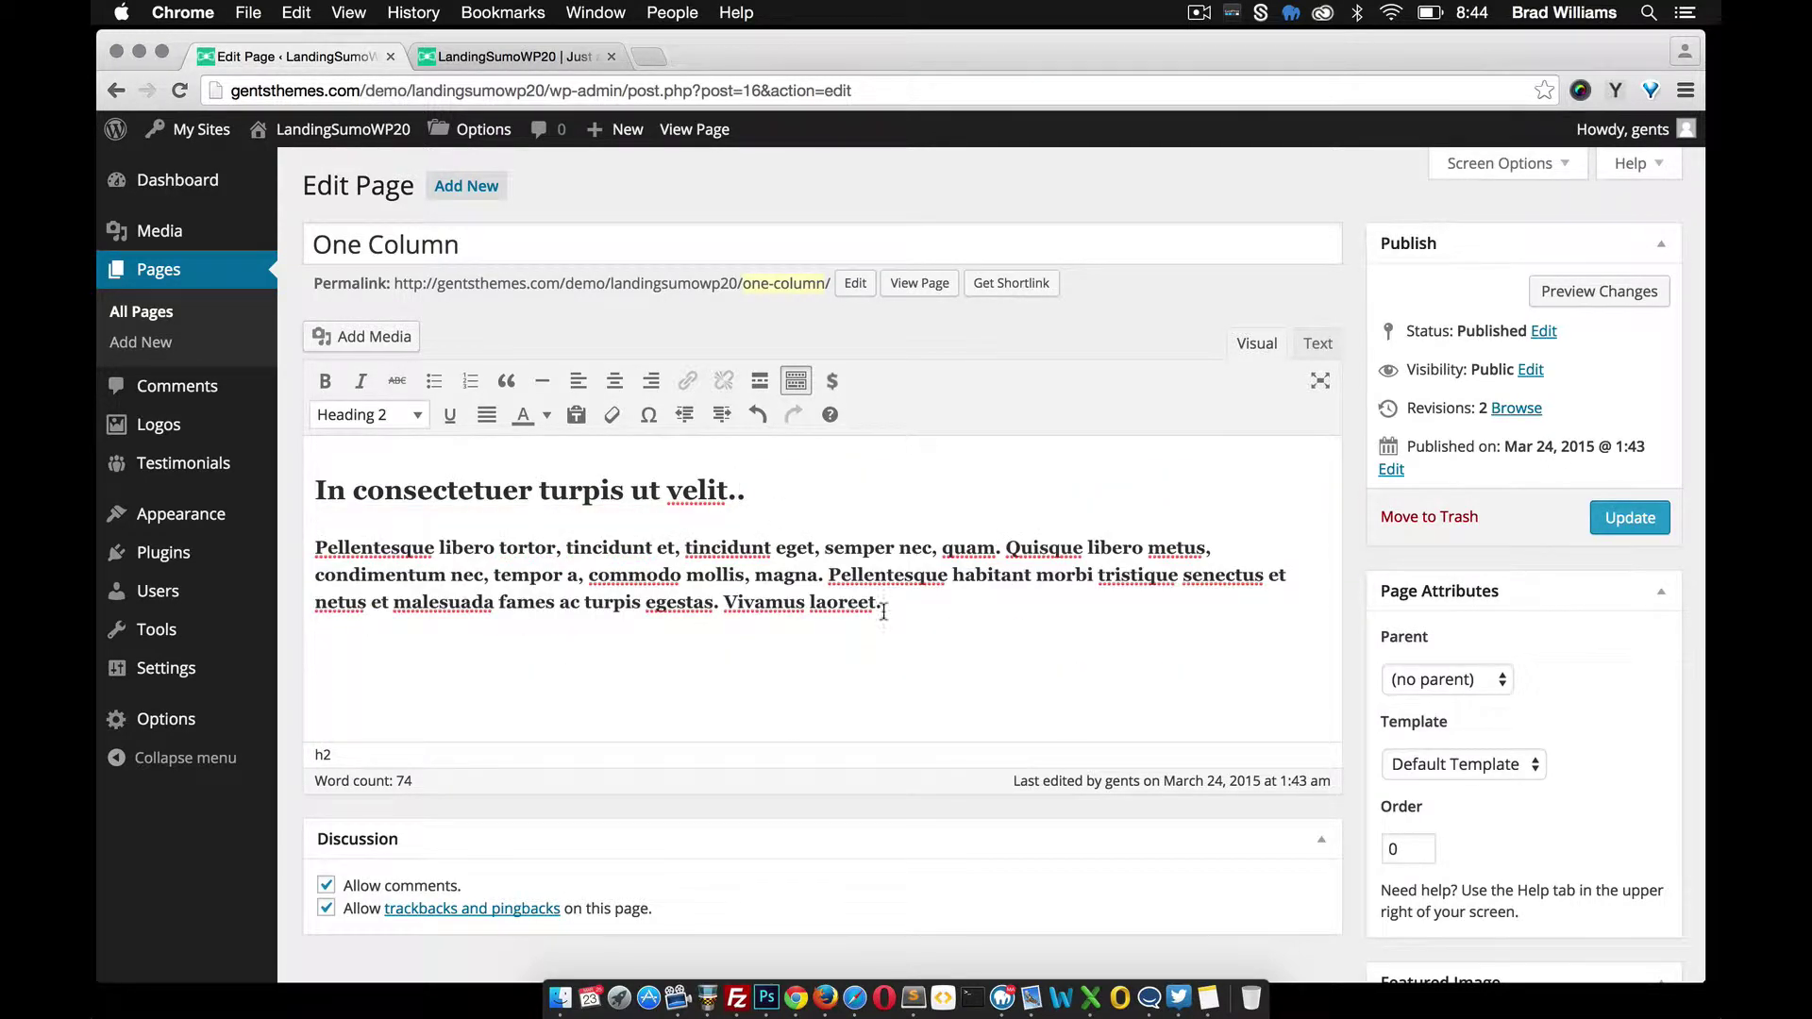
{"action": "left_click_drag", "start_coordinate": [829, 572], "coordinate": [864, 607]}
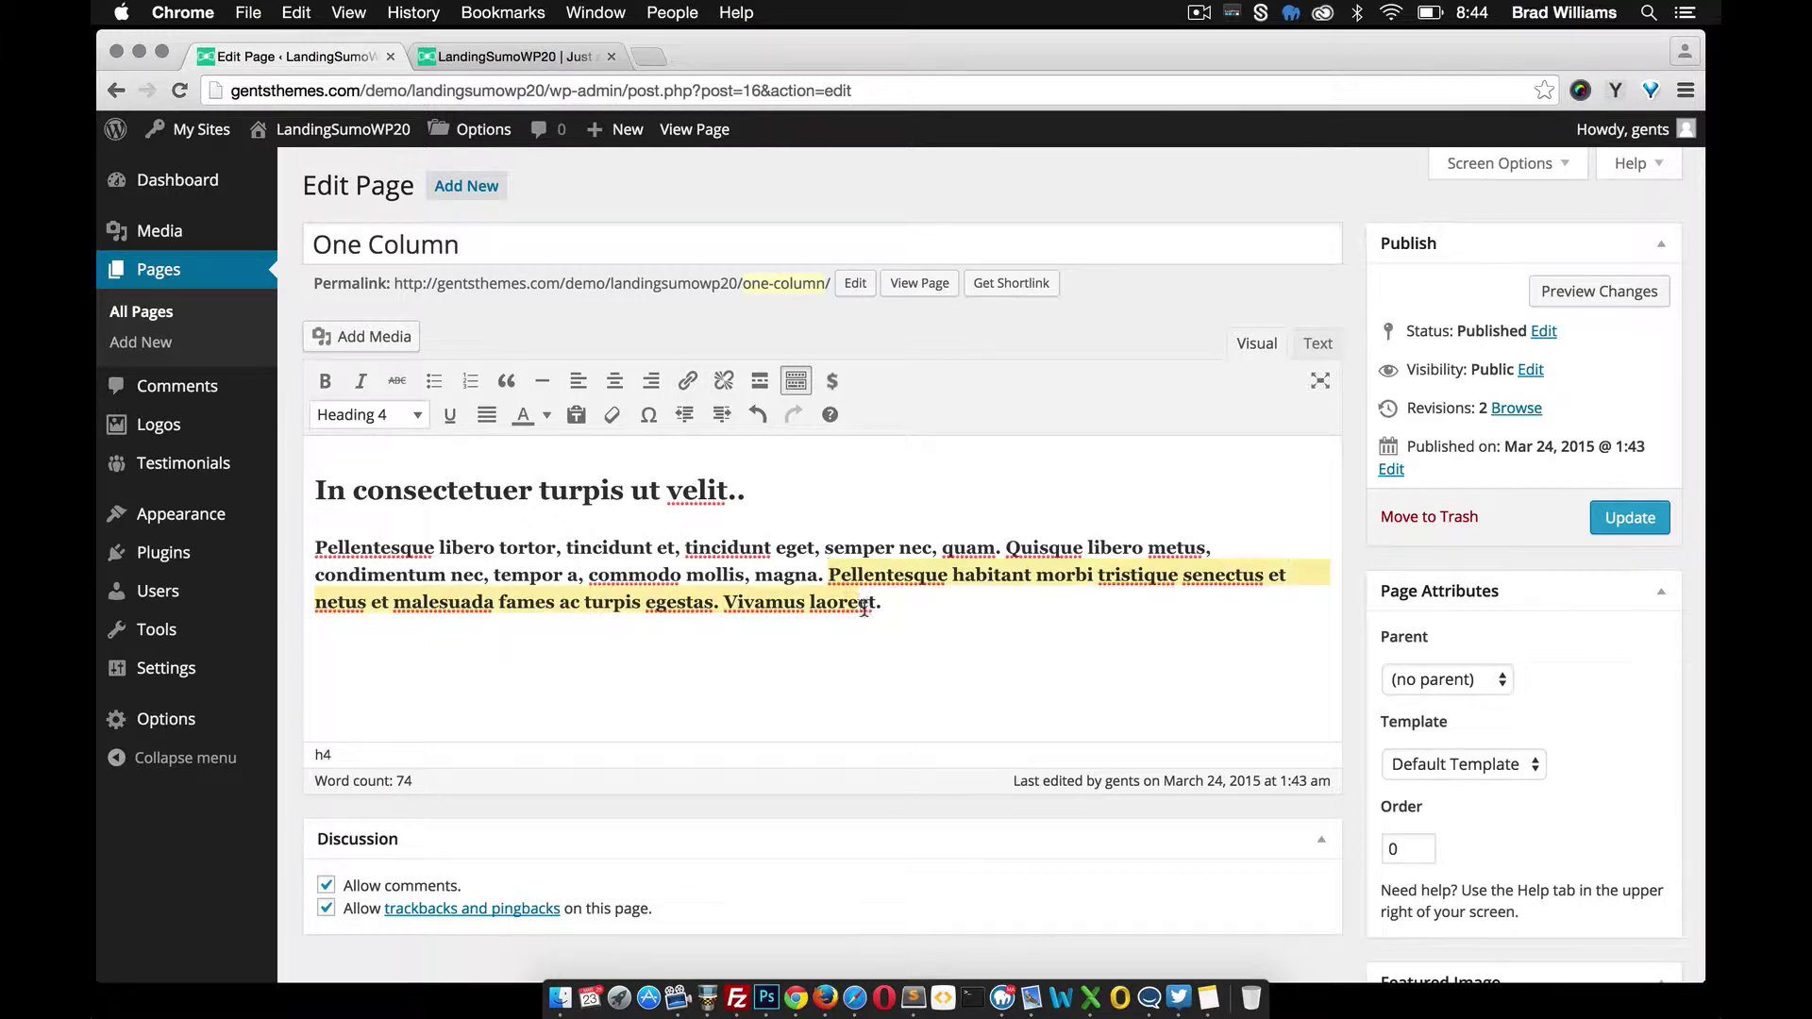
{"action": "key", "text": "BackSpace"}
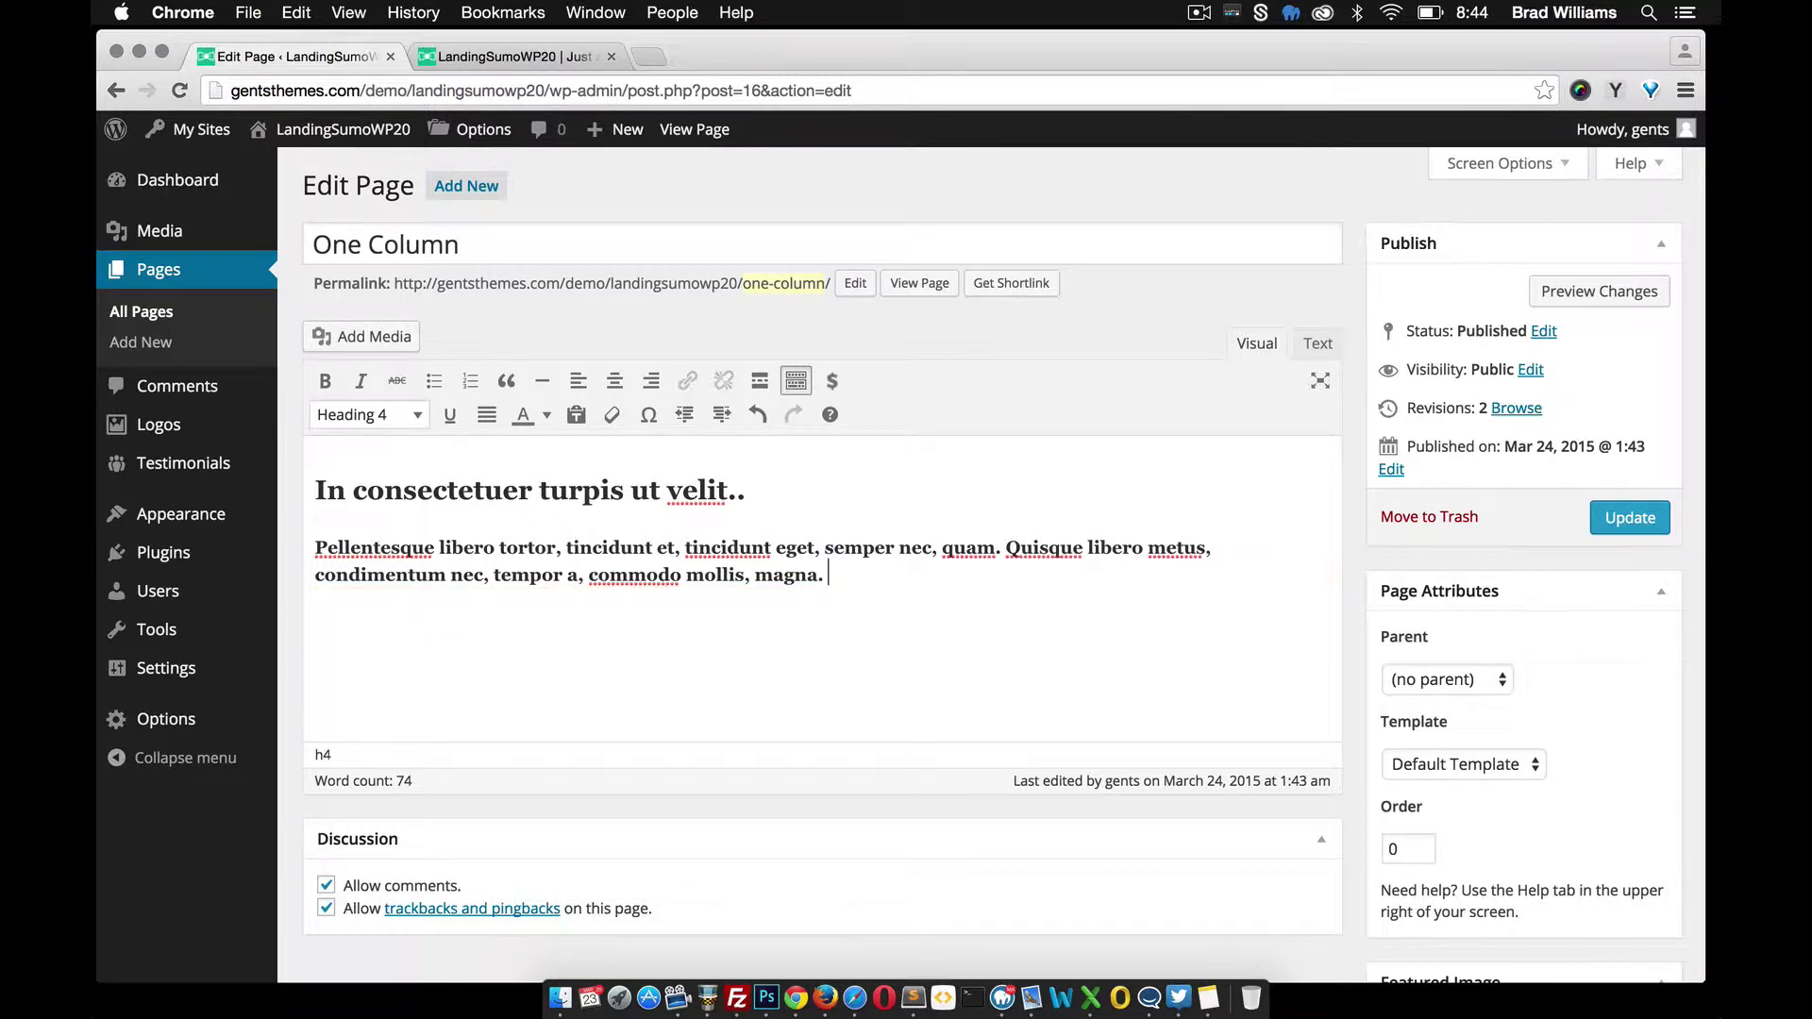
Update the One Column page and reload the live homepage to check the photo section
{"action": "left_click", "coordinate": [1630, 517]}
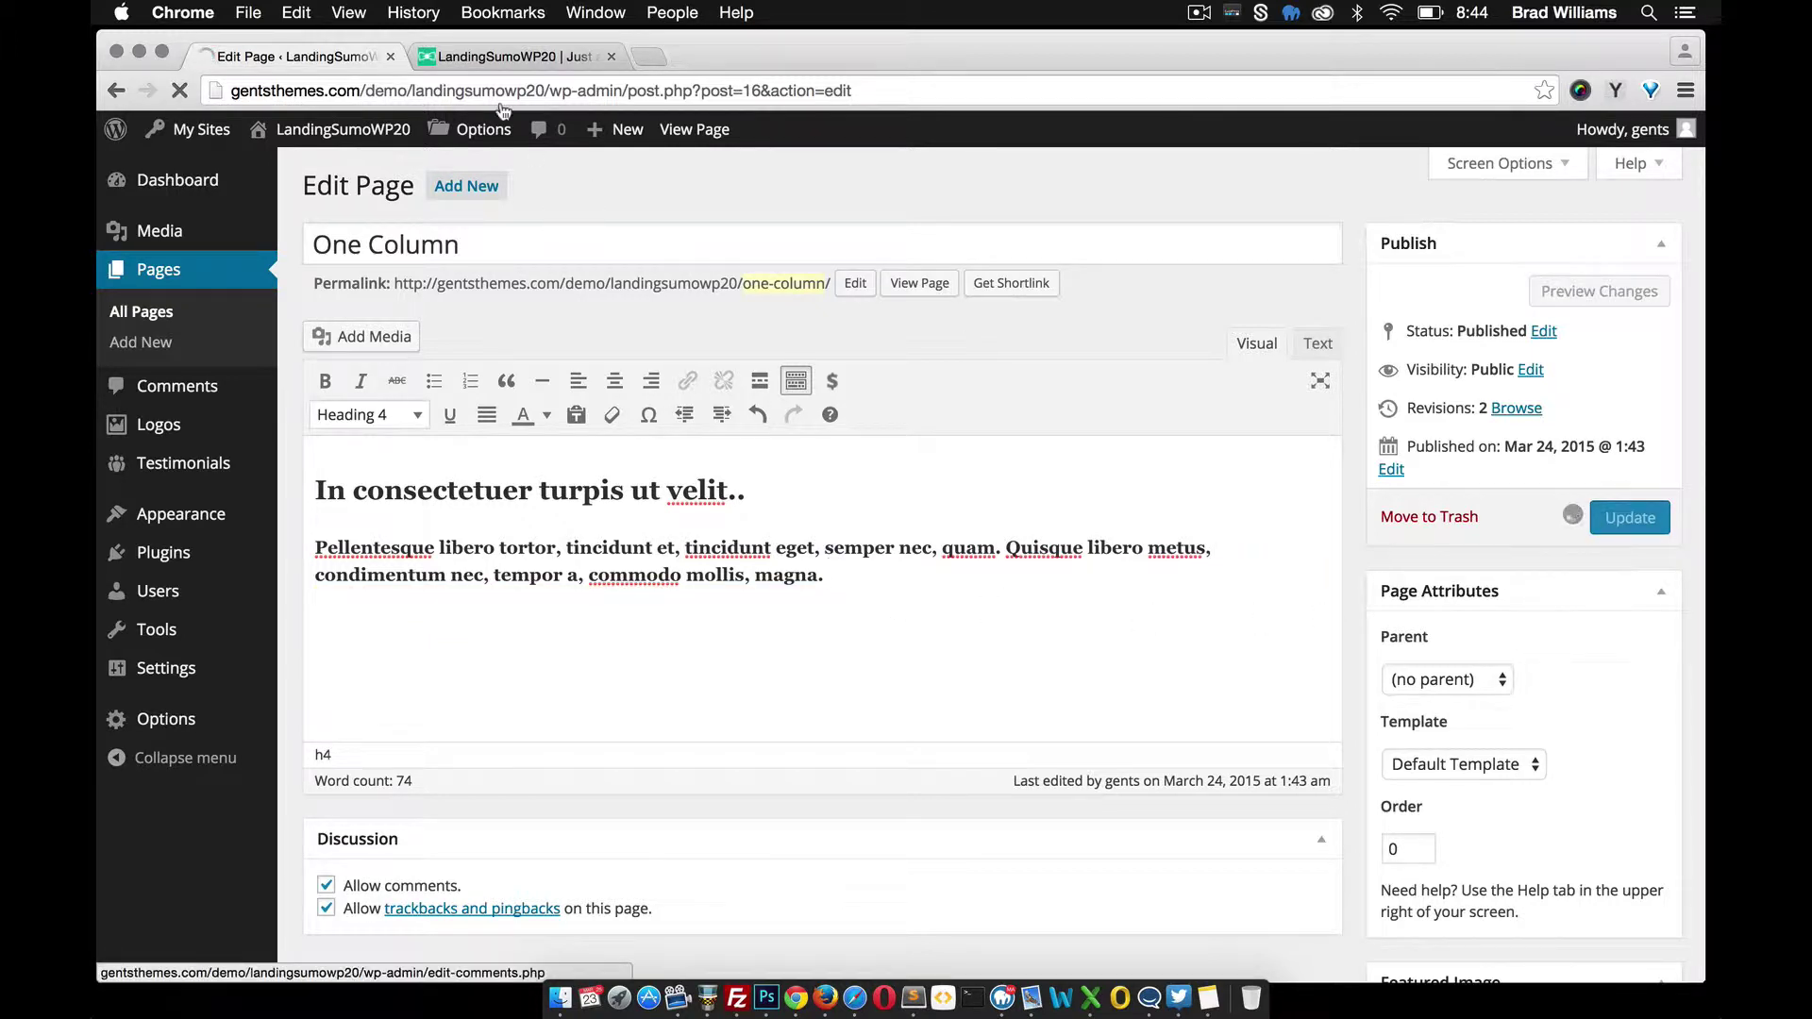
{"action": "left_click", "coordinate": [495, 59]}
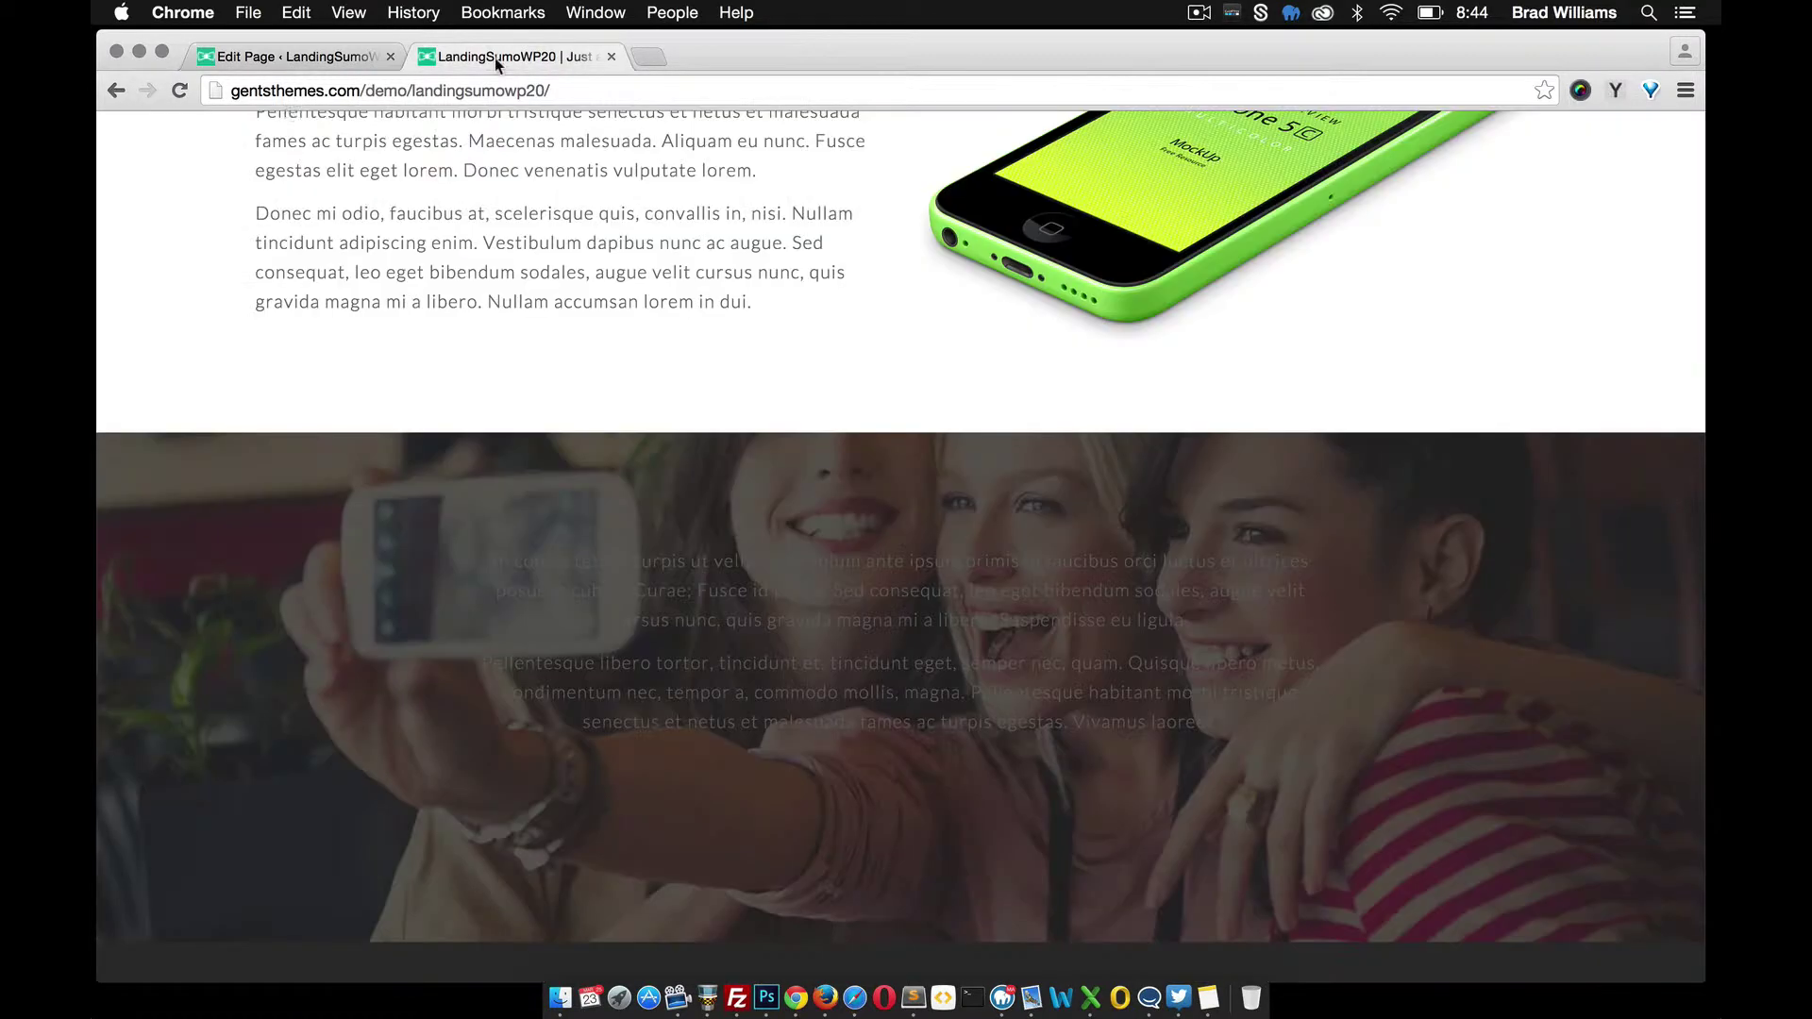
{"action": "left_click", "coordinate": [180, 92]}
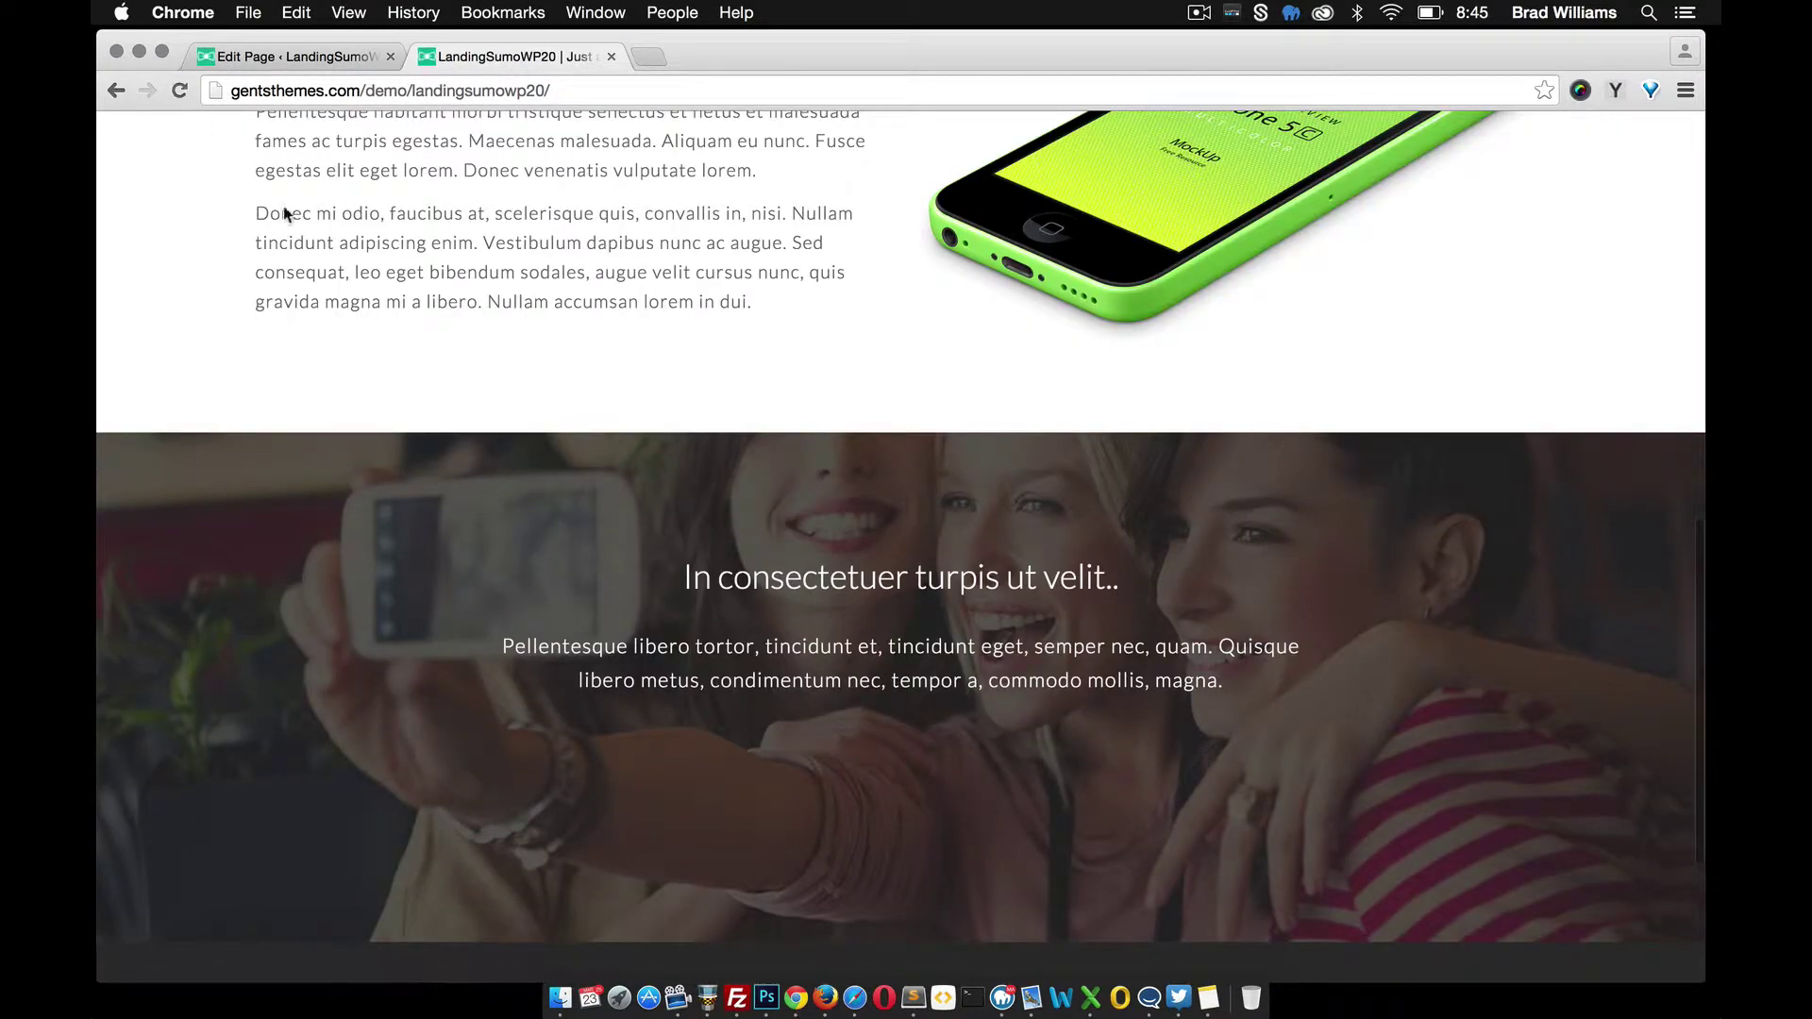
{"action": "scroll", "coordinate": [623, 535], "scroll_direction": "down", "scroll_amount": 3}
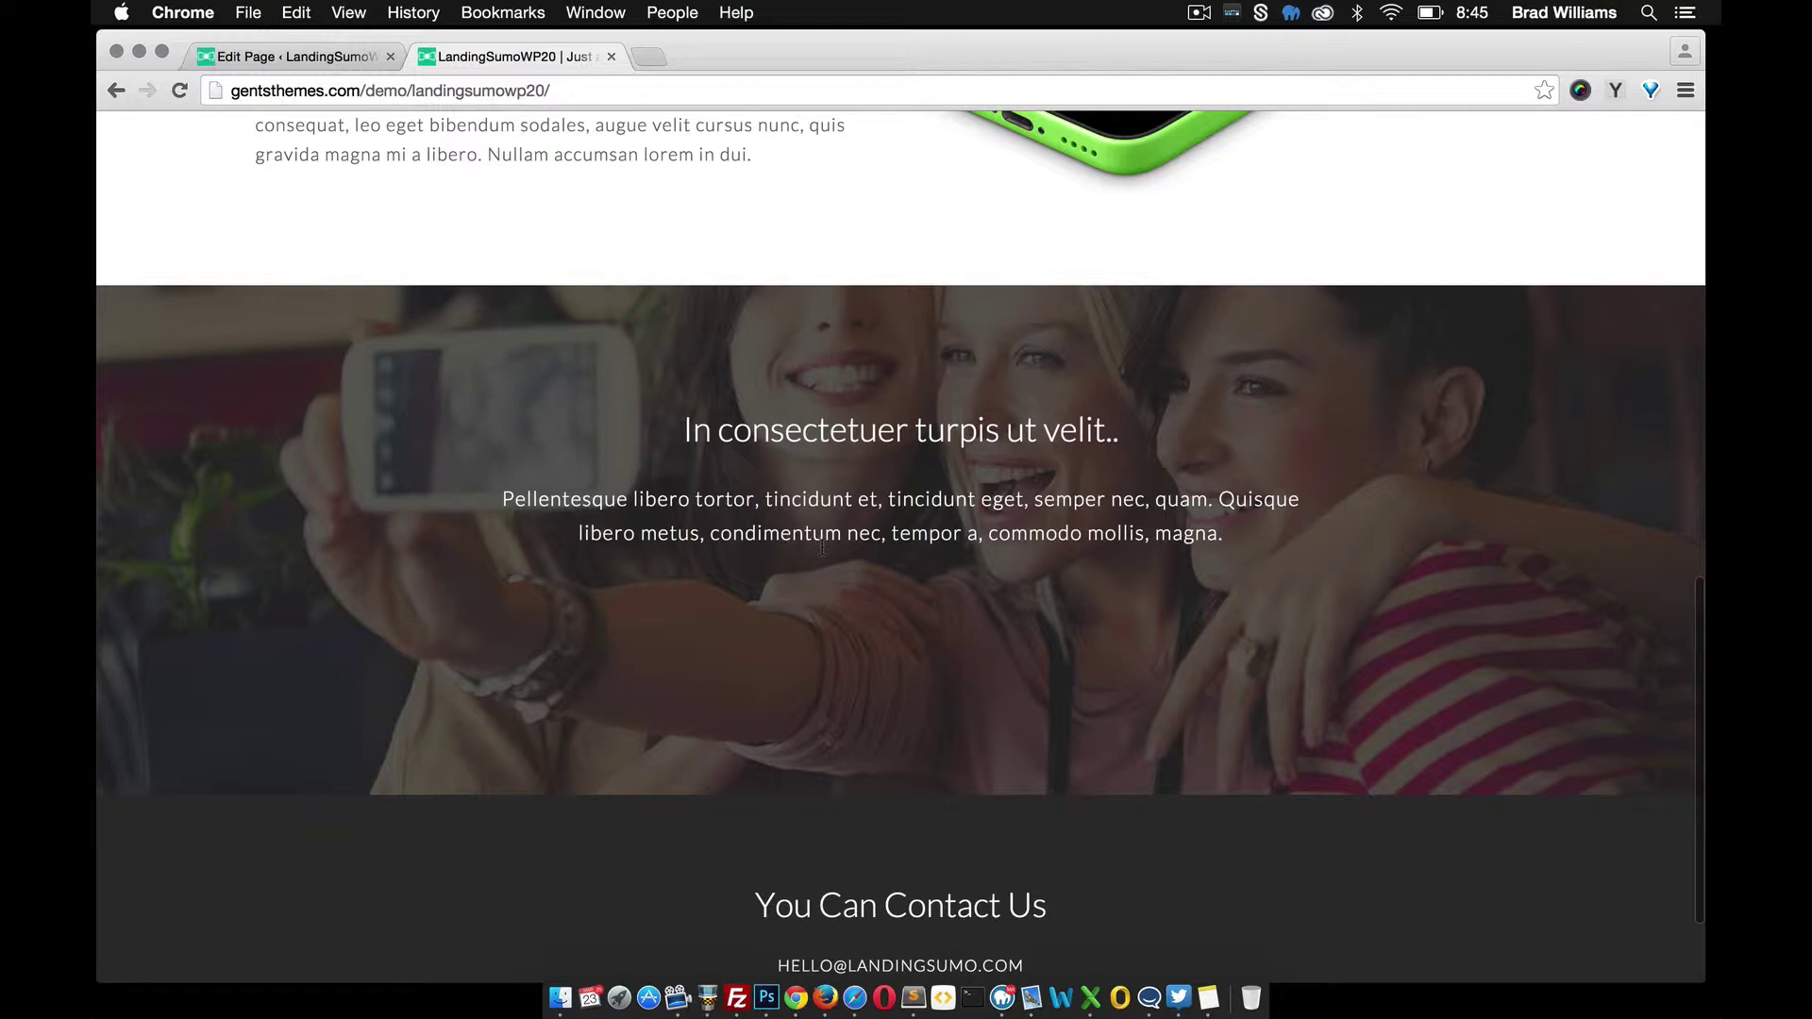
Strip the class attribute from the <h2> tag in the Text view and update the page
{"action": "left_click", "coordinate": [304, 62]}
{"action": "left_click", "coordinate": [1317, 409]}
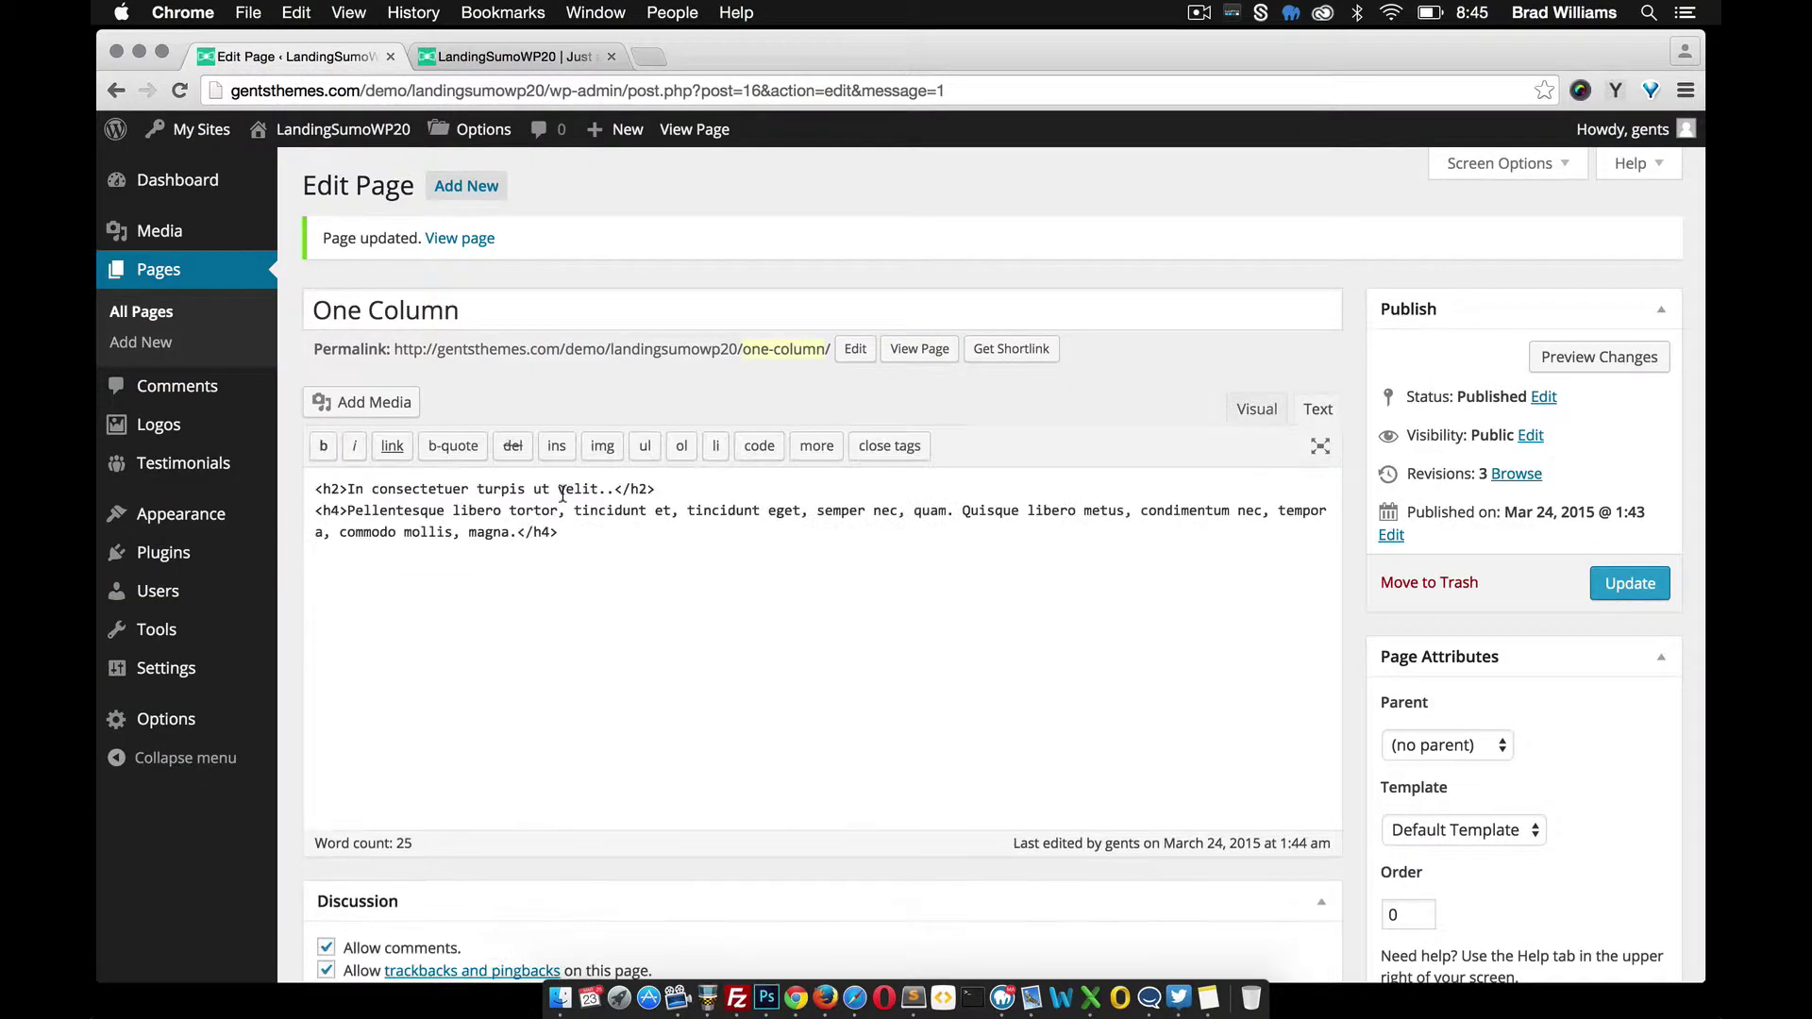
{"action": "left_click", "coordinate": [336, 490]}
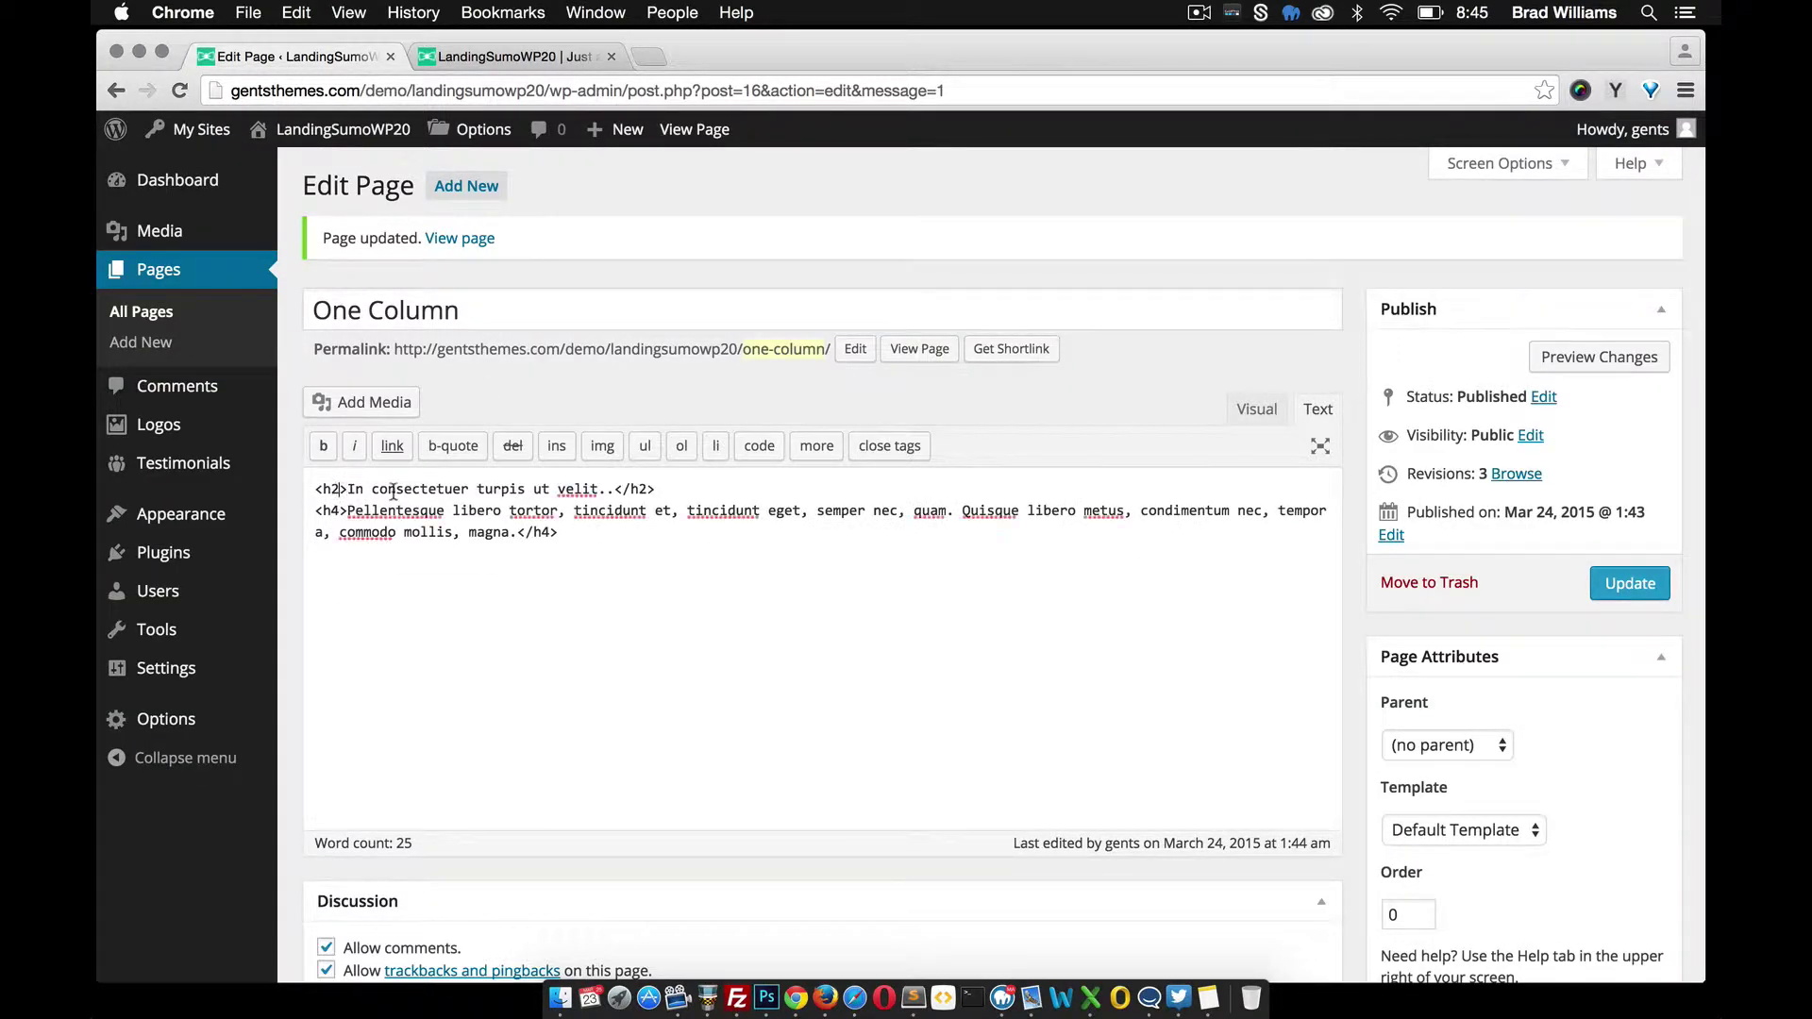
{"action": "type", "text": "class=\""}
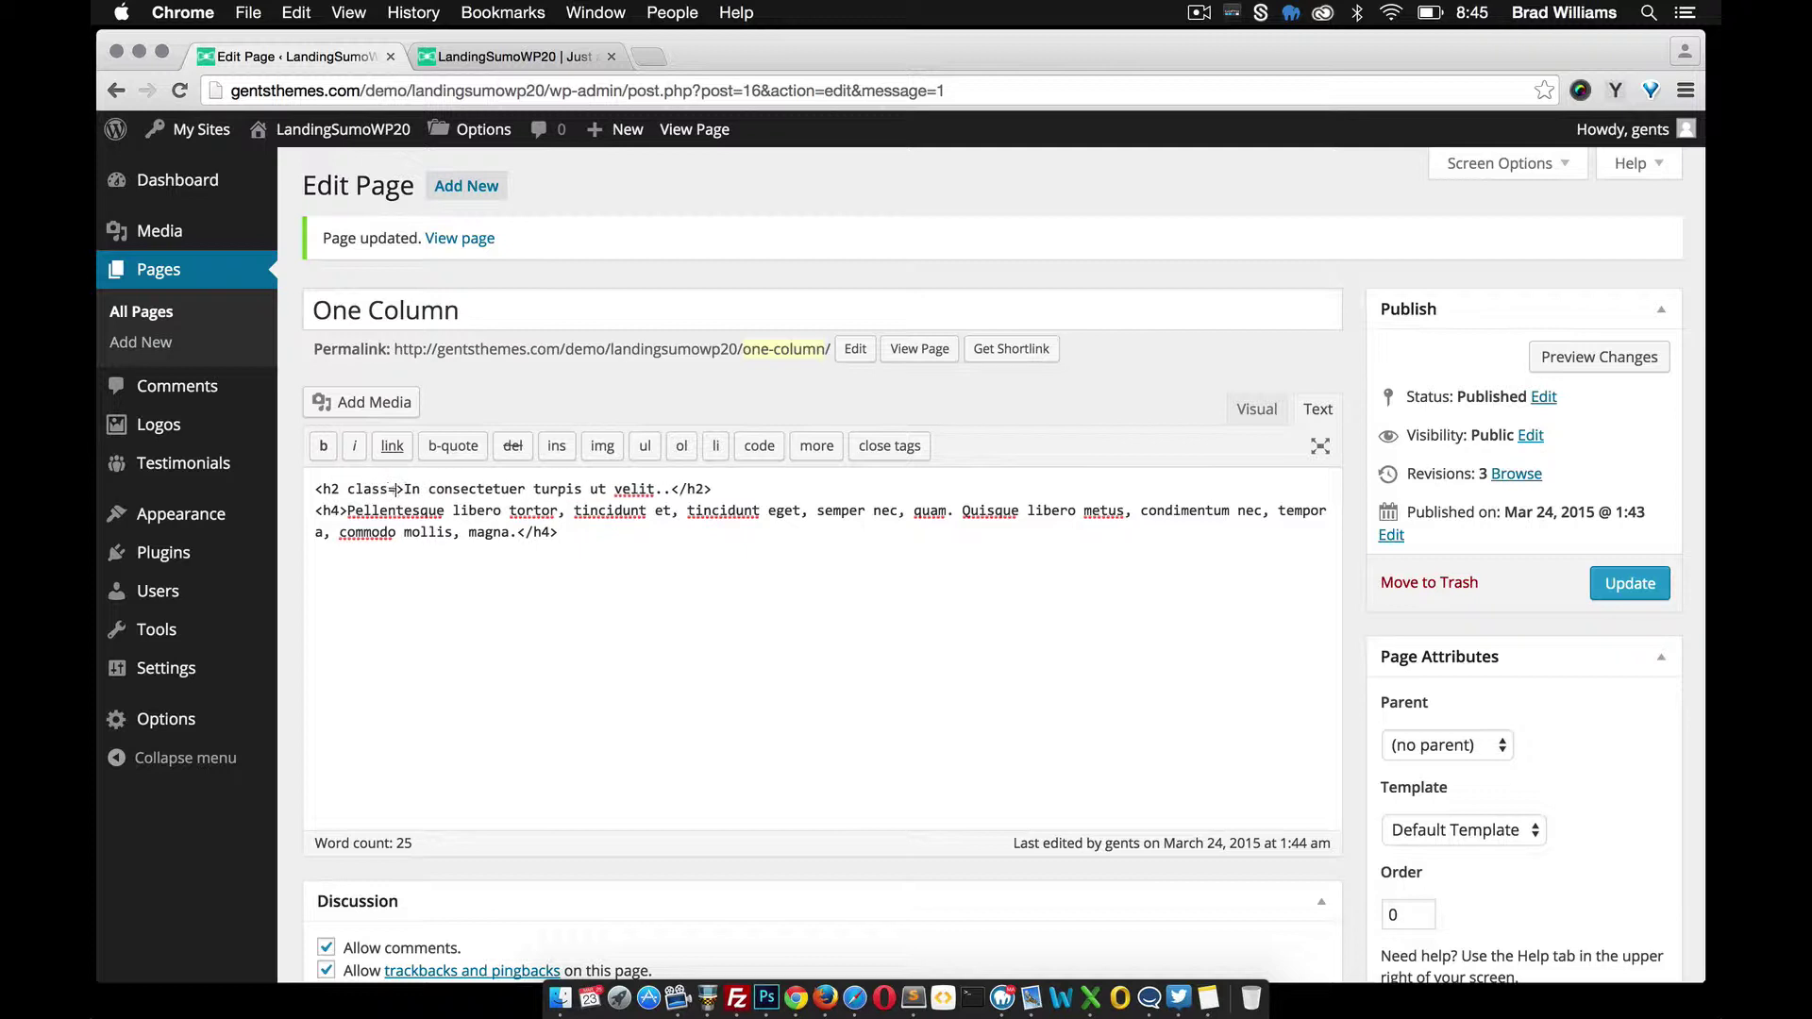
{"action": "key", "text": "BackSpace"}
{"action": "key", "text": "BackSpace"}
{"action": "key", "text": "BackSpace"}
{"action": "key", "text": "BackSpace"}
{"action": "key", "text": "BackSpace"}
{"action": "key", "text": "BackSpace"}
{"action": "key", "text": "BackSpace"}
{"action": "key", "text": "BackSpace"}
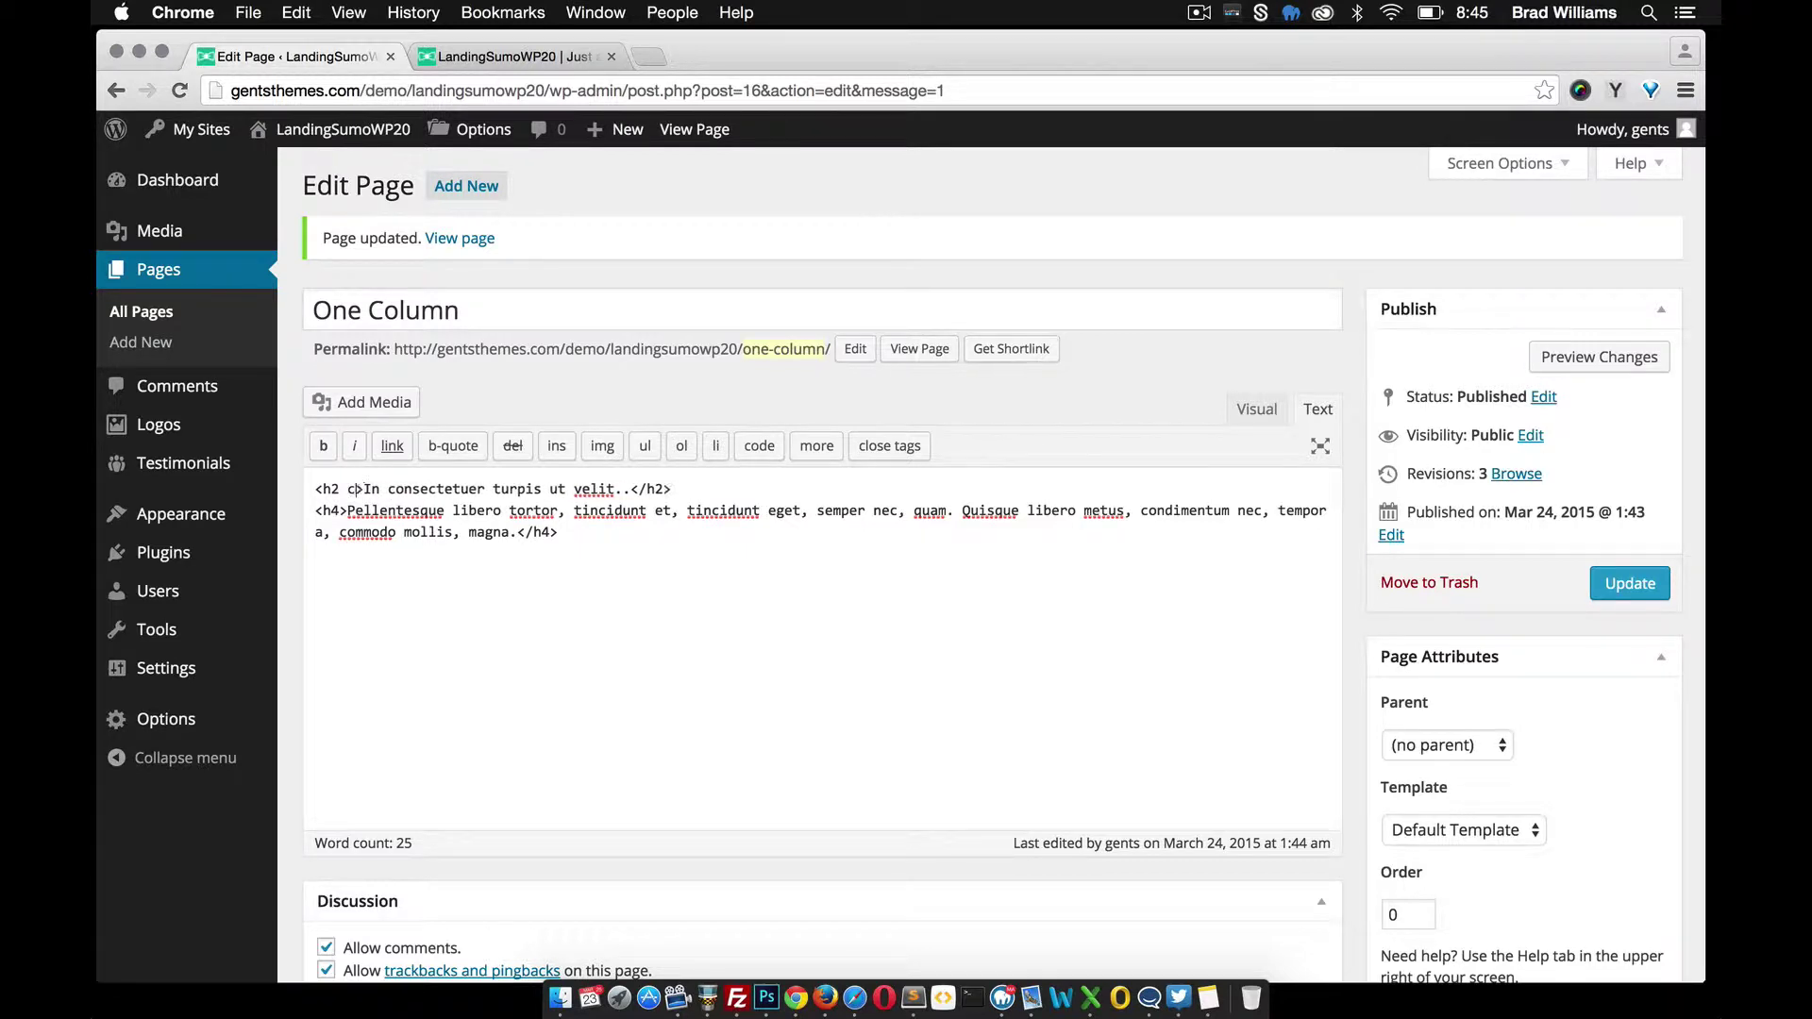
{"action": "left_click", "coordinate": [1632, 583]}
In Custom CSS, type a trial .class-name rule, clear it, and save the options empty
{"action": "mouse_move", "coordinate": [201, 717]}
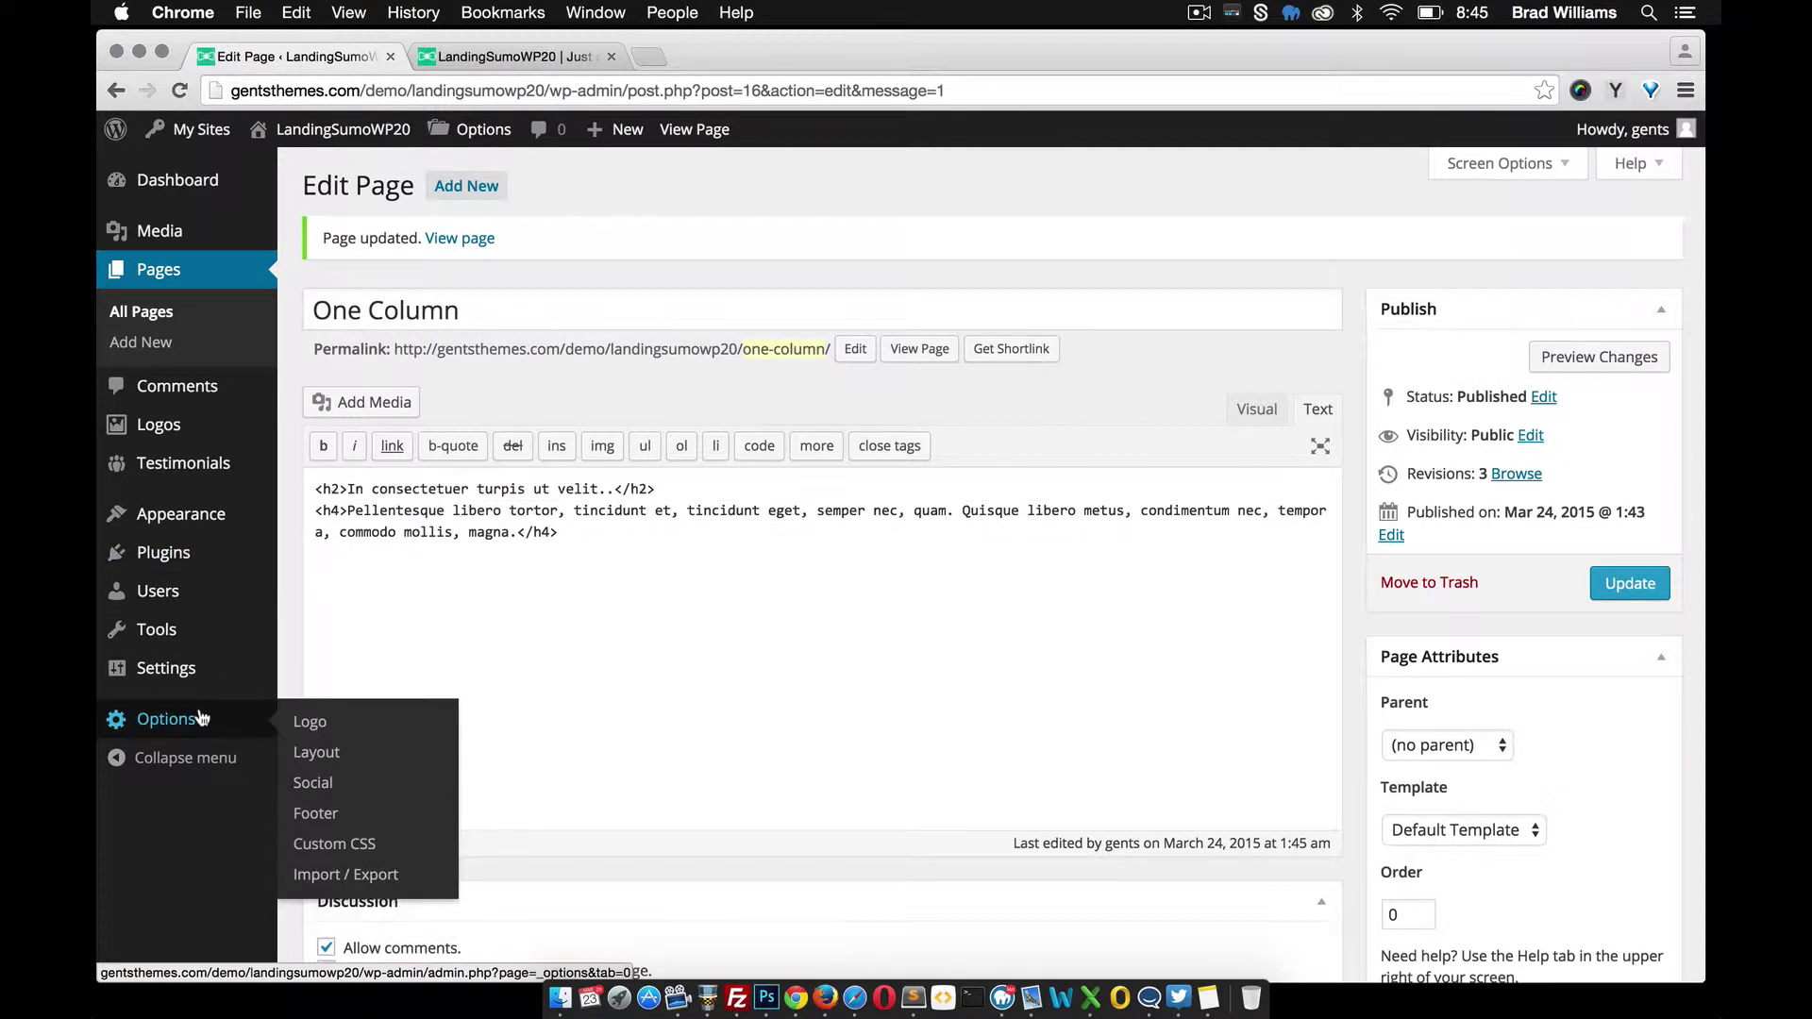
{"action": "left_click", "coordinate": [338, 845]}
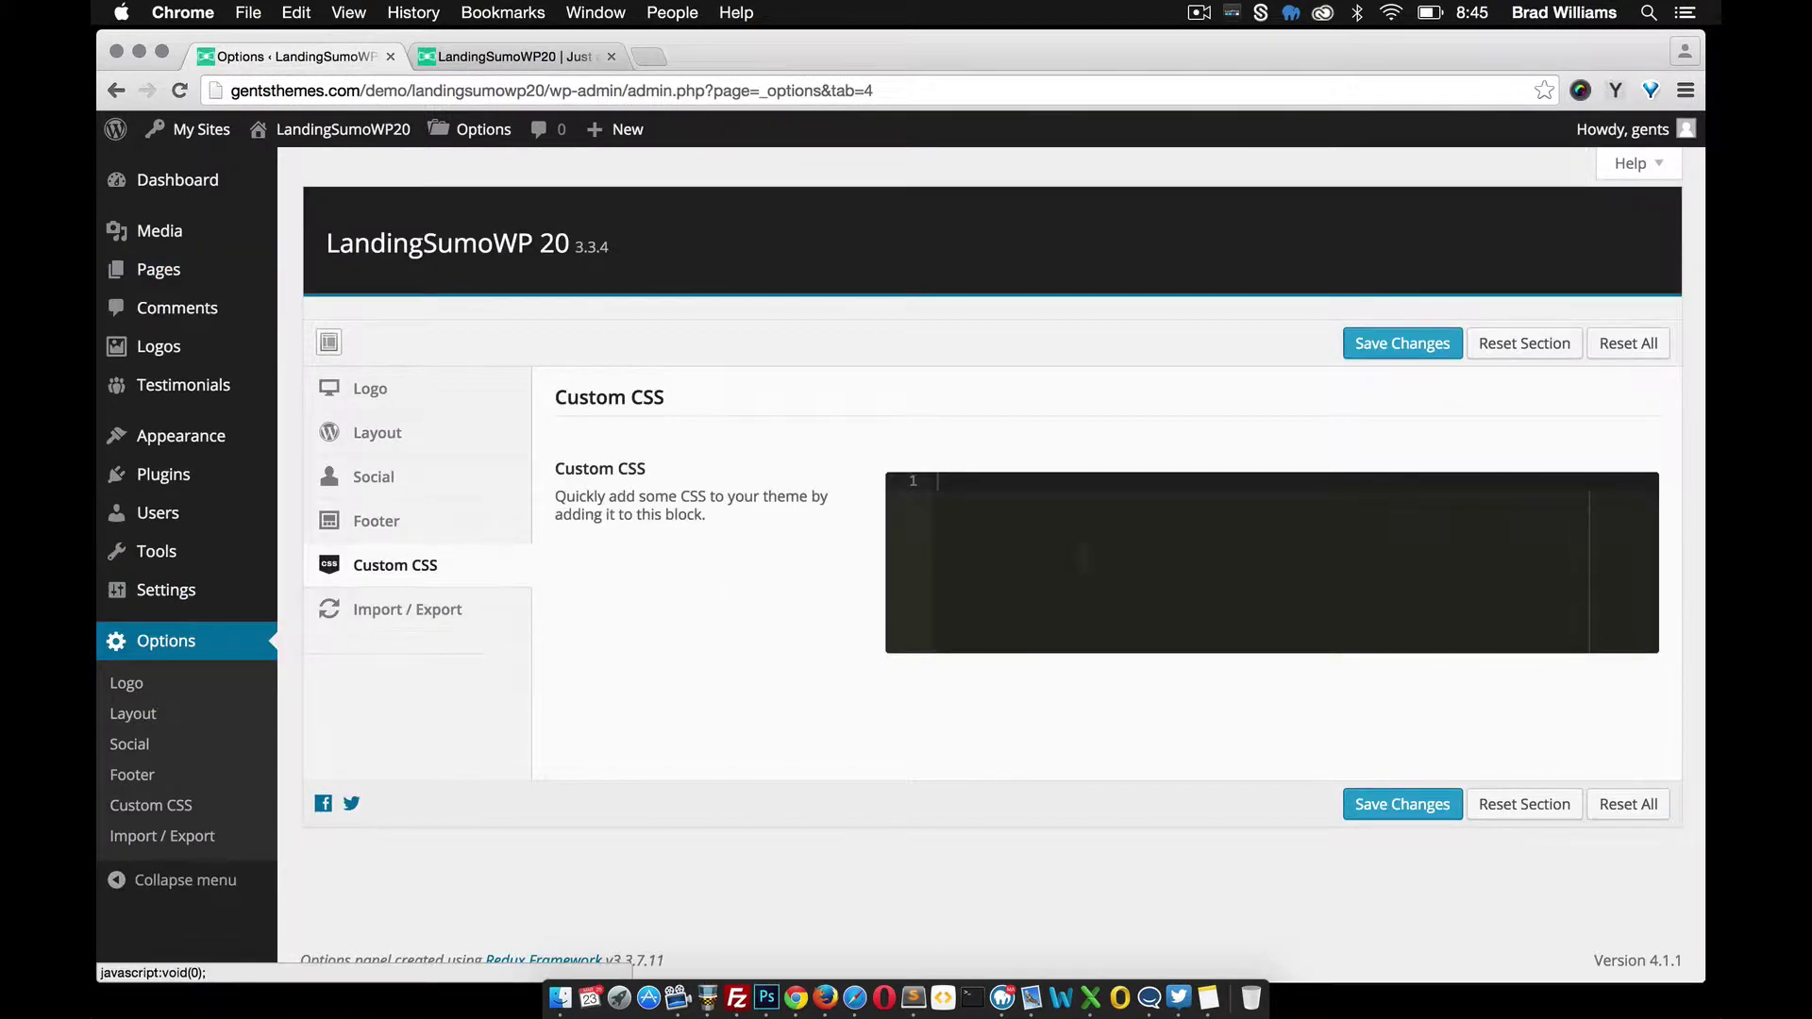
{"action": "left_click", "coordinate": [997, 494]}
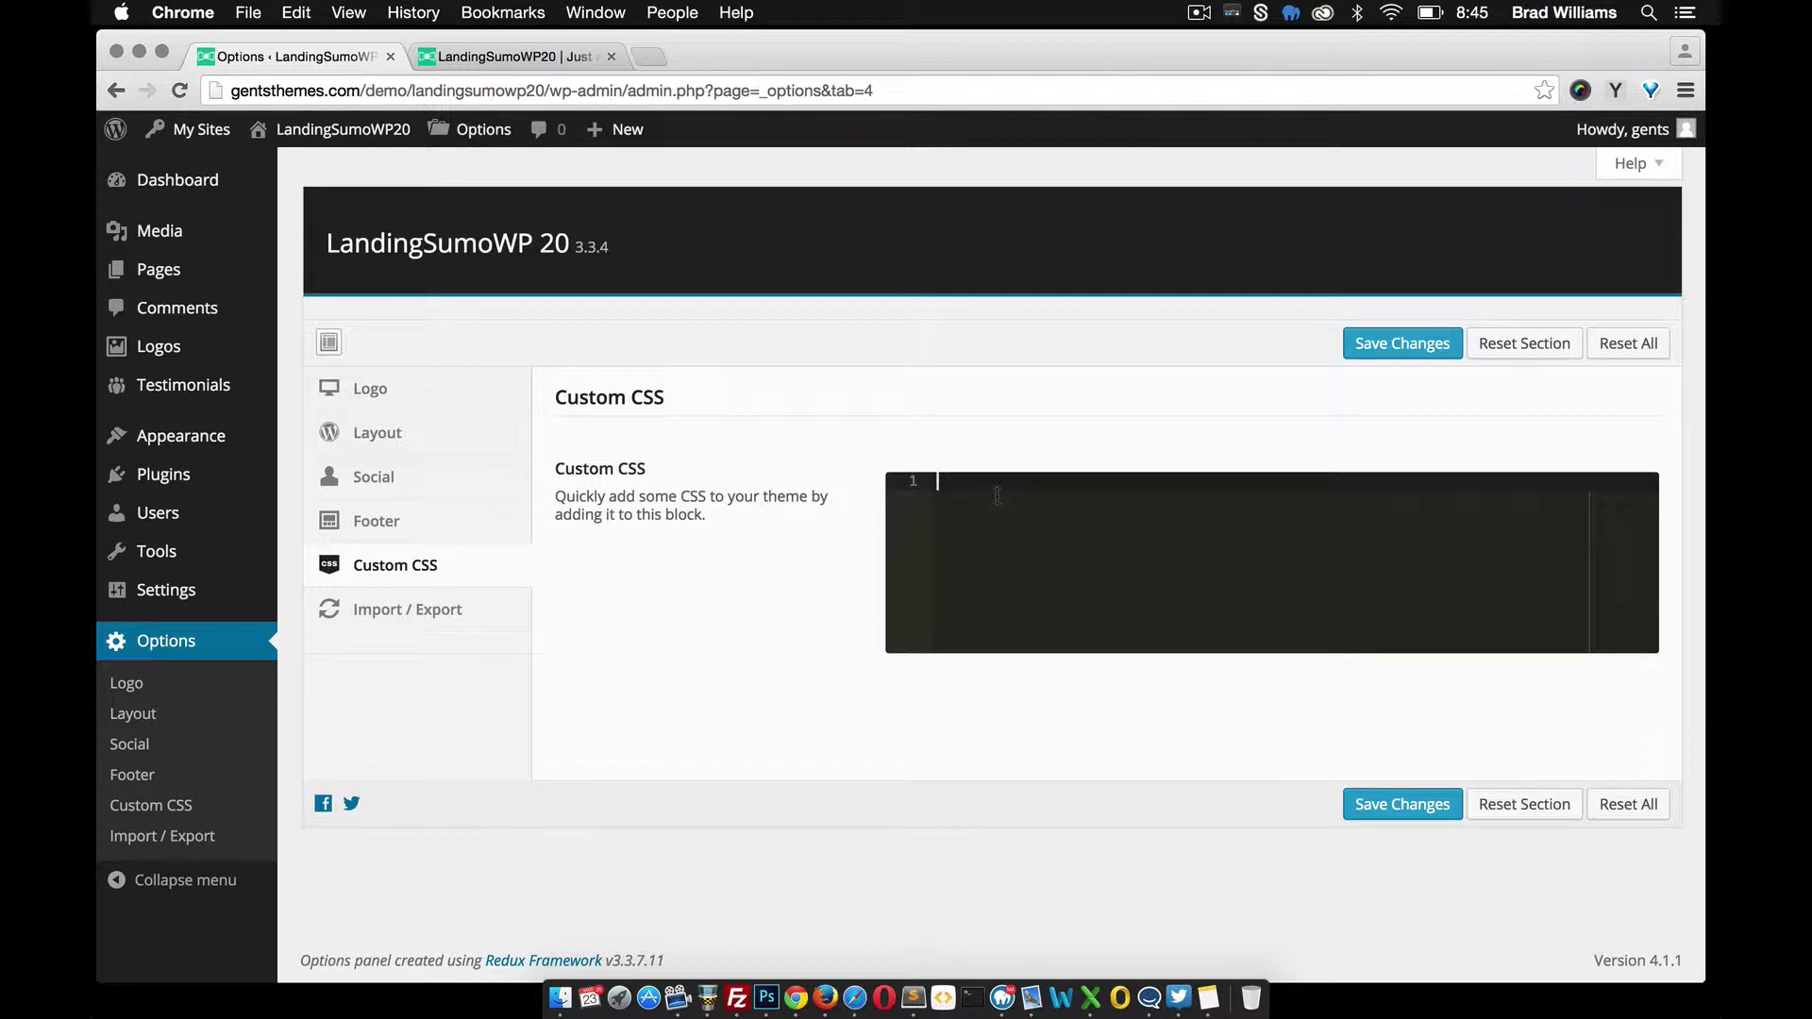
{"action": "type", "text": ".class-name"}
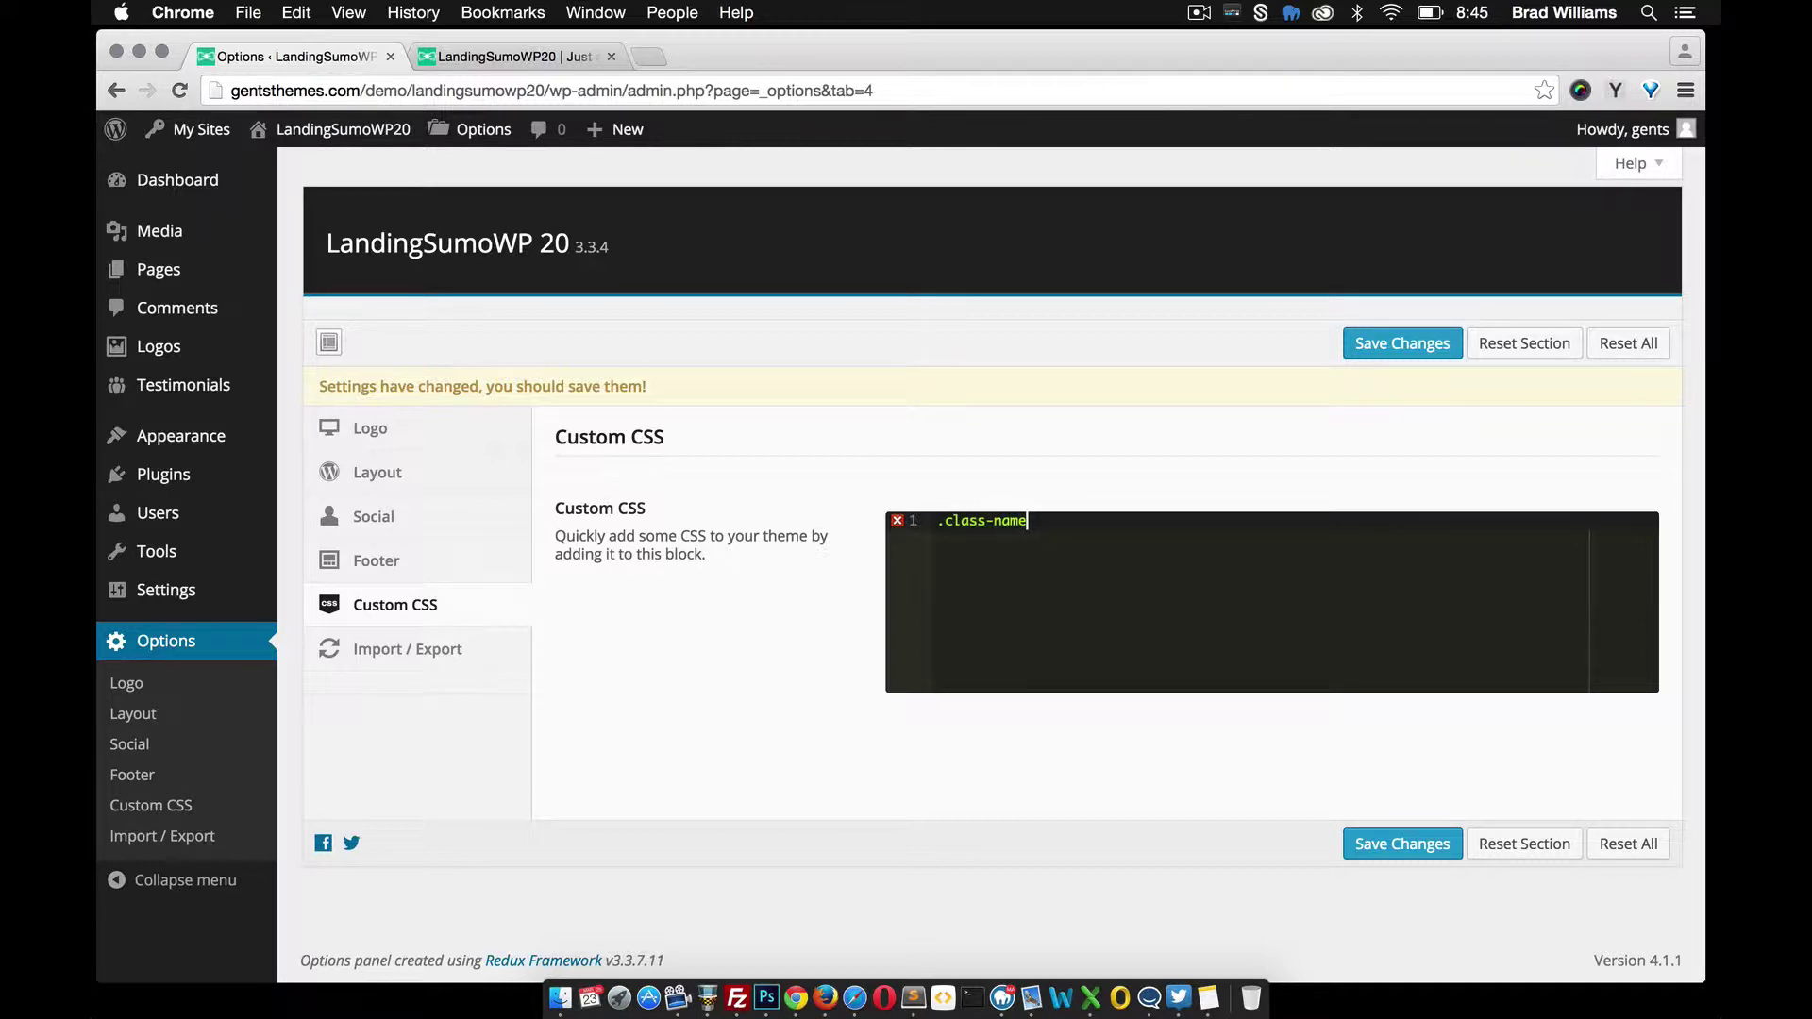
{"action": "type", "text": "{"}
{"action": "key", "text": "Return"}
{"action": "type", "text": "blue;"}
{"action": "left_click_drag", "start_coordinate": [1042, 538], "coordinate": [899, 511]}
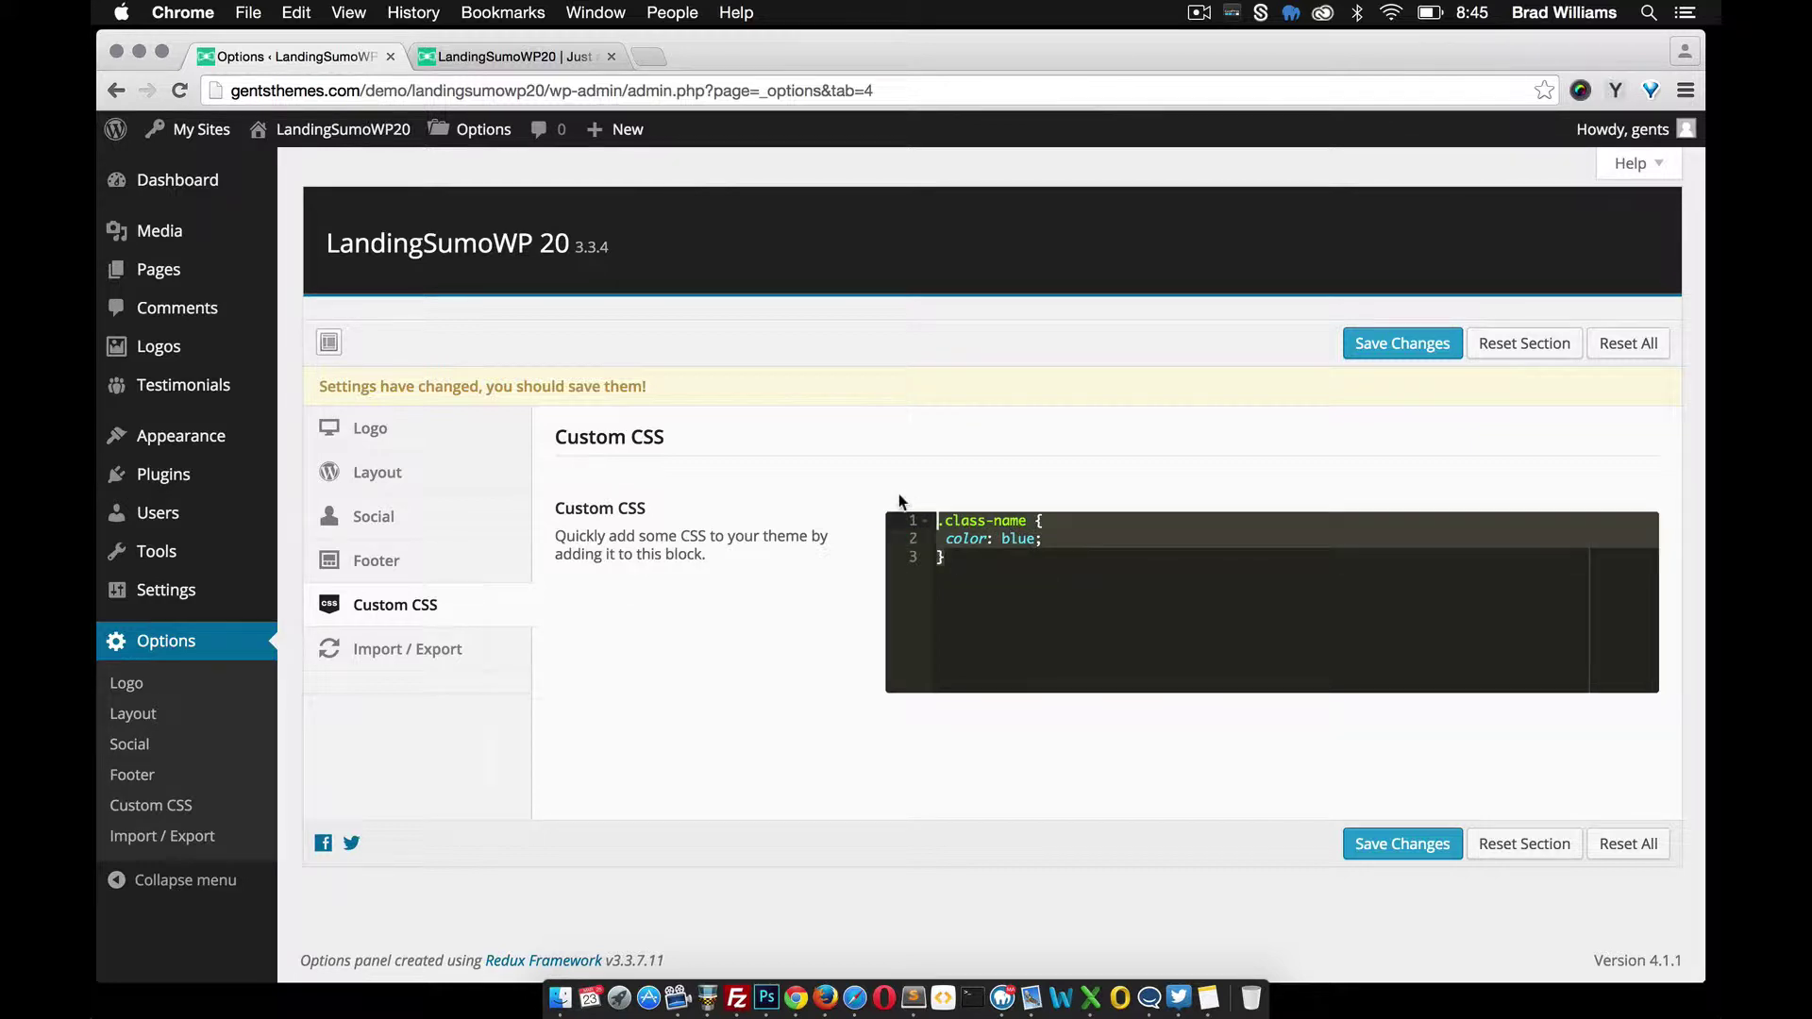
{"action": "key", "text": "super+a"}
{"action": "key", "text": "BackSpace"}
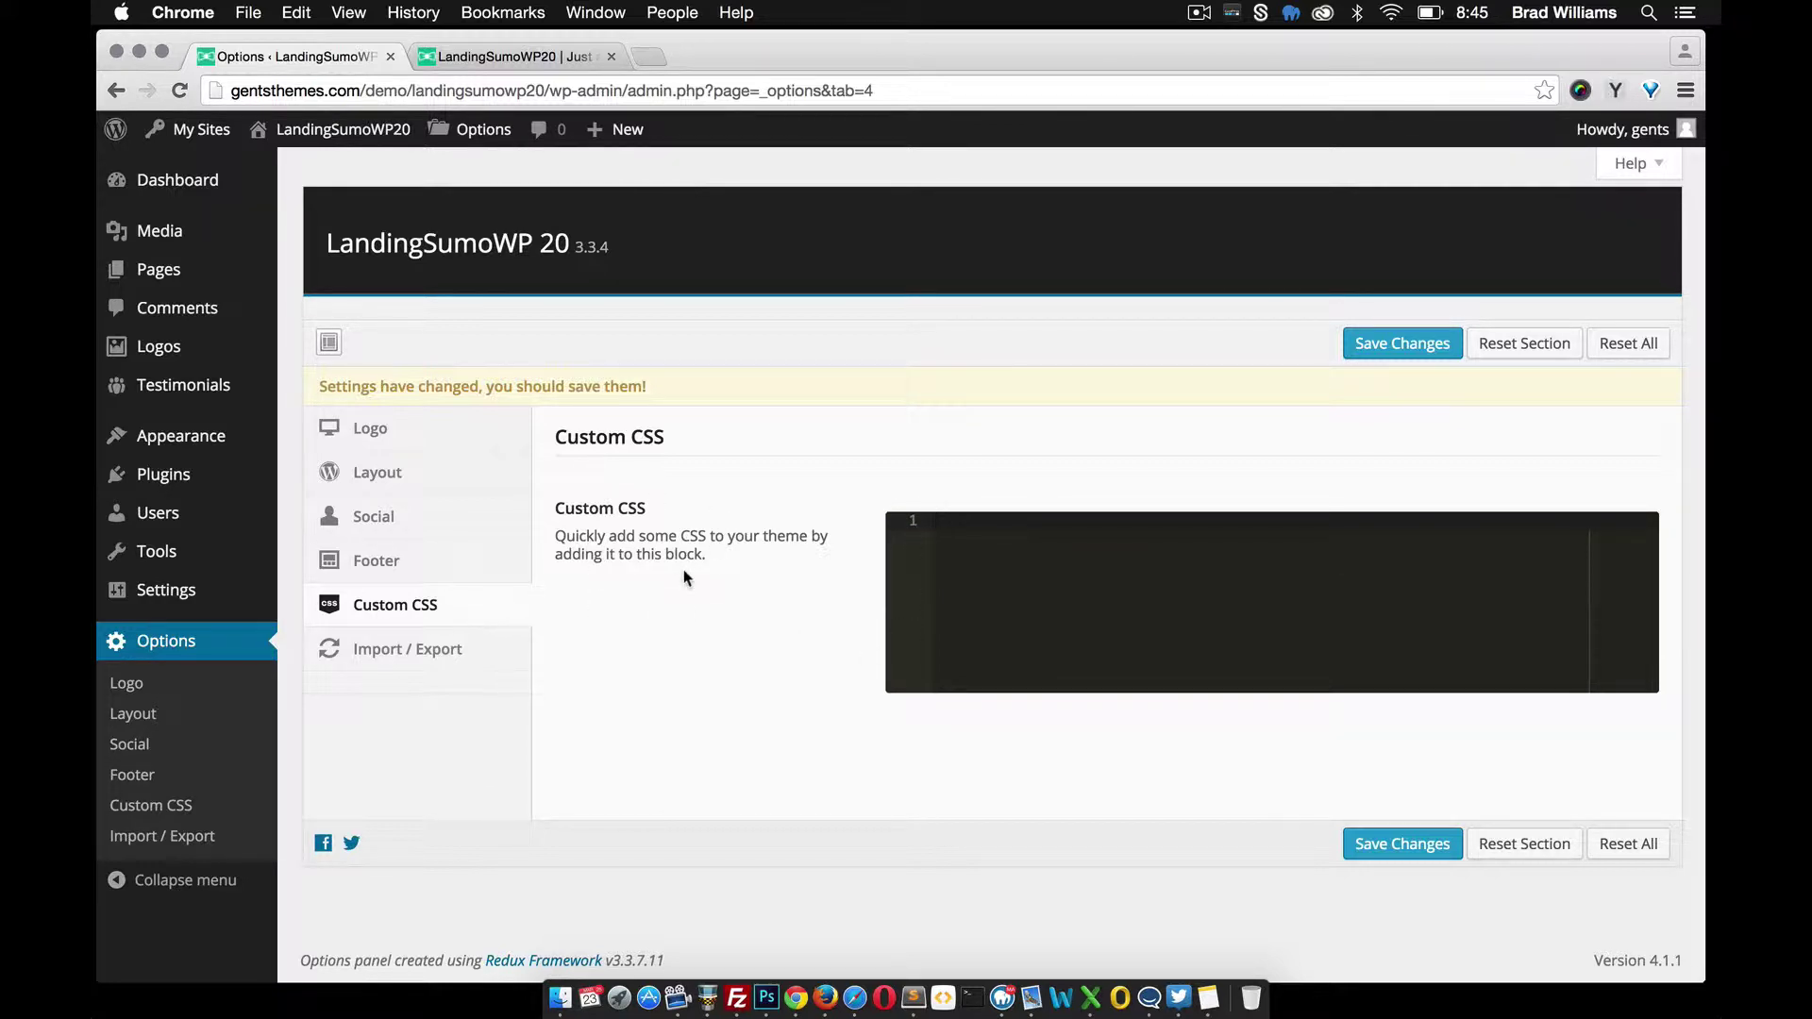
{"action": "left_click", "coordinate": [1399, 844]}
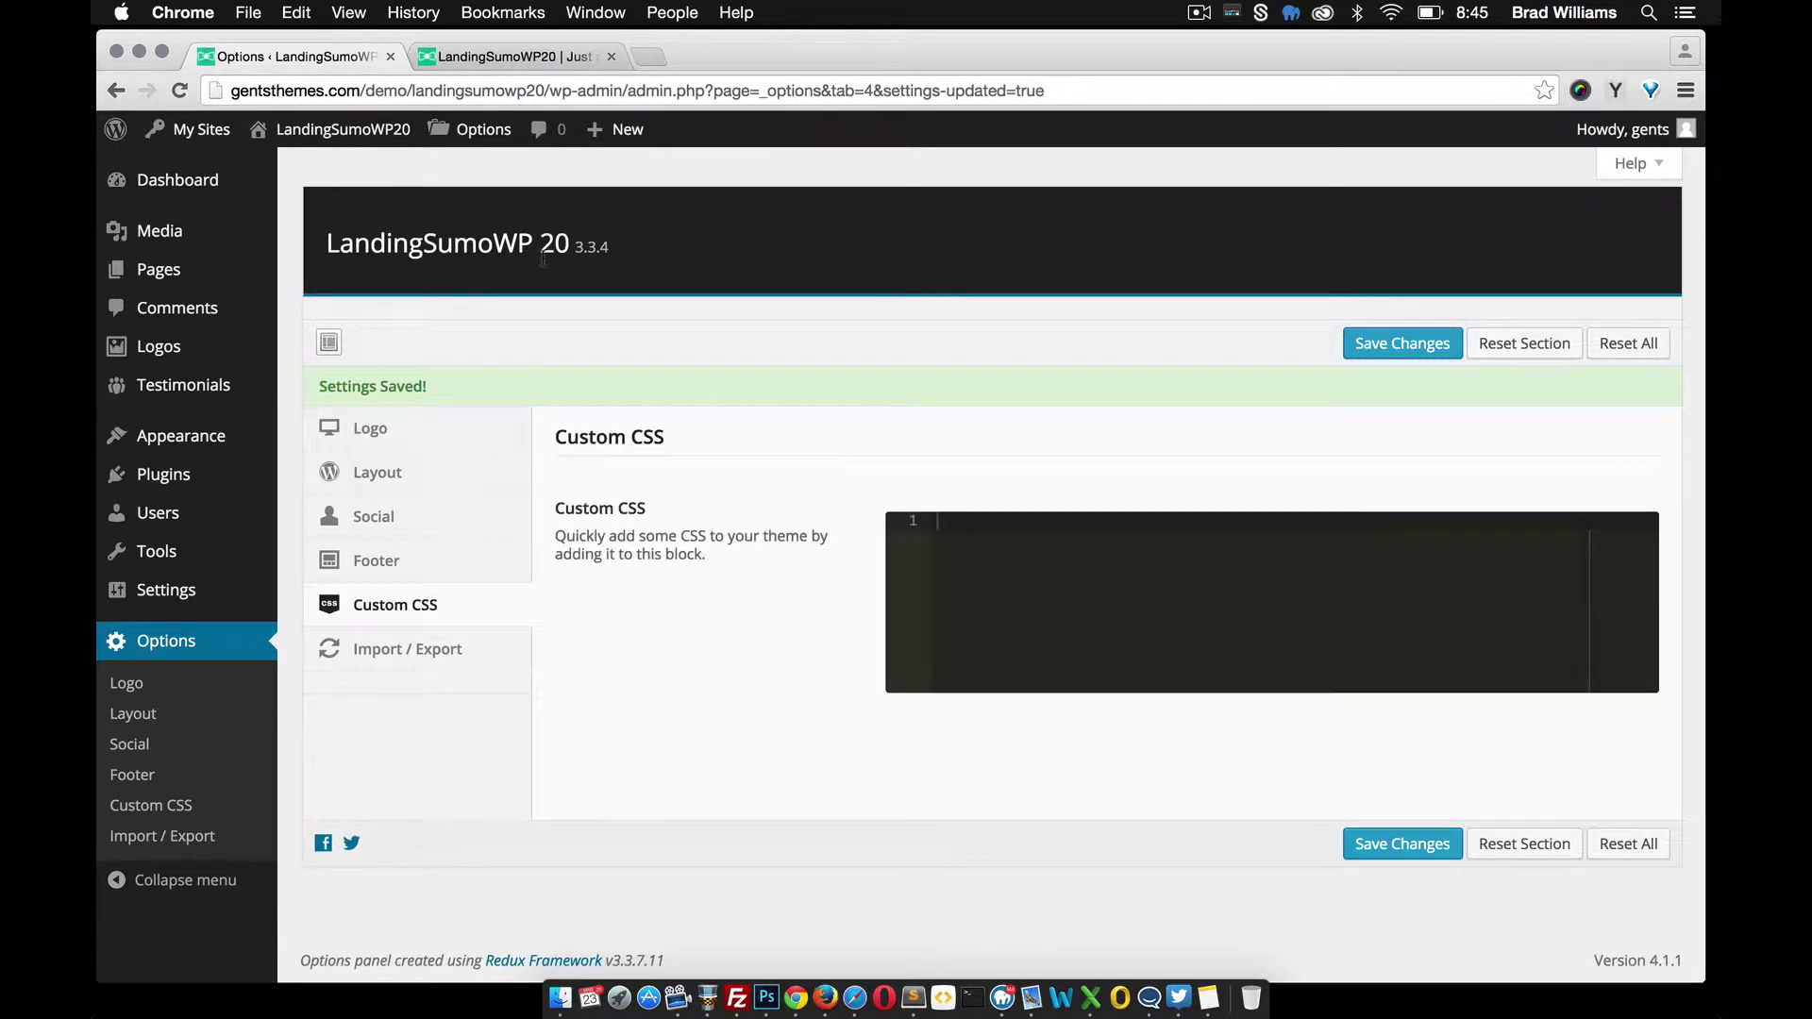
Reload the live homepage, then scroll the Layout options down to the section page selectors
{"action": "left_click", "coordinate": [500, 56]}
{"action": "key", "text": "super+r"}
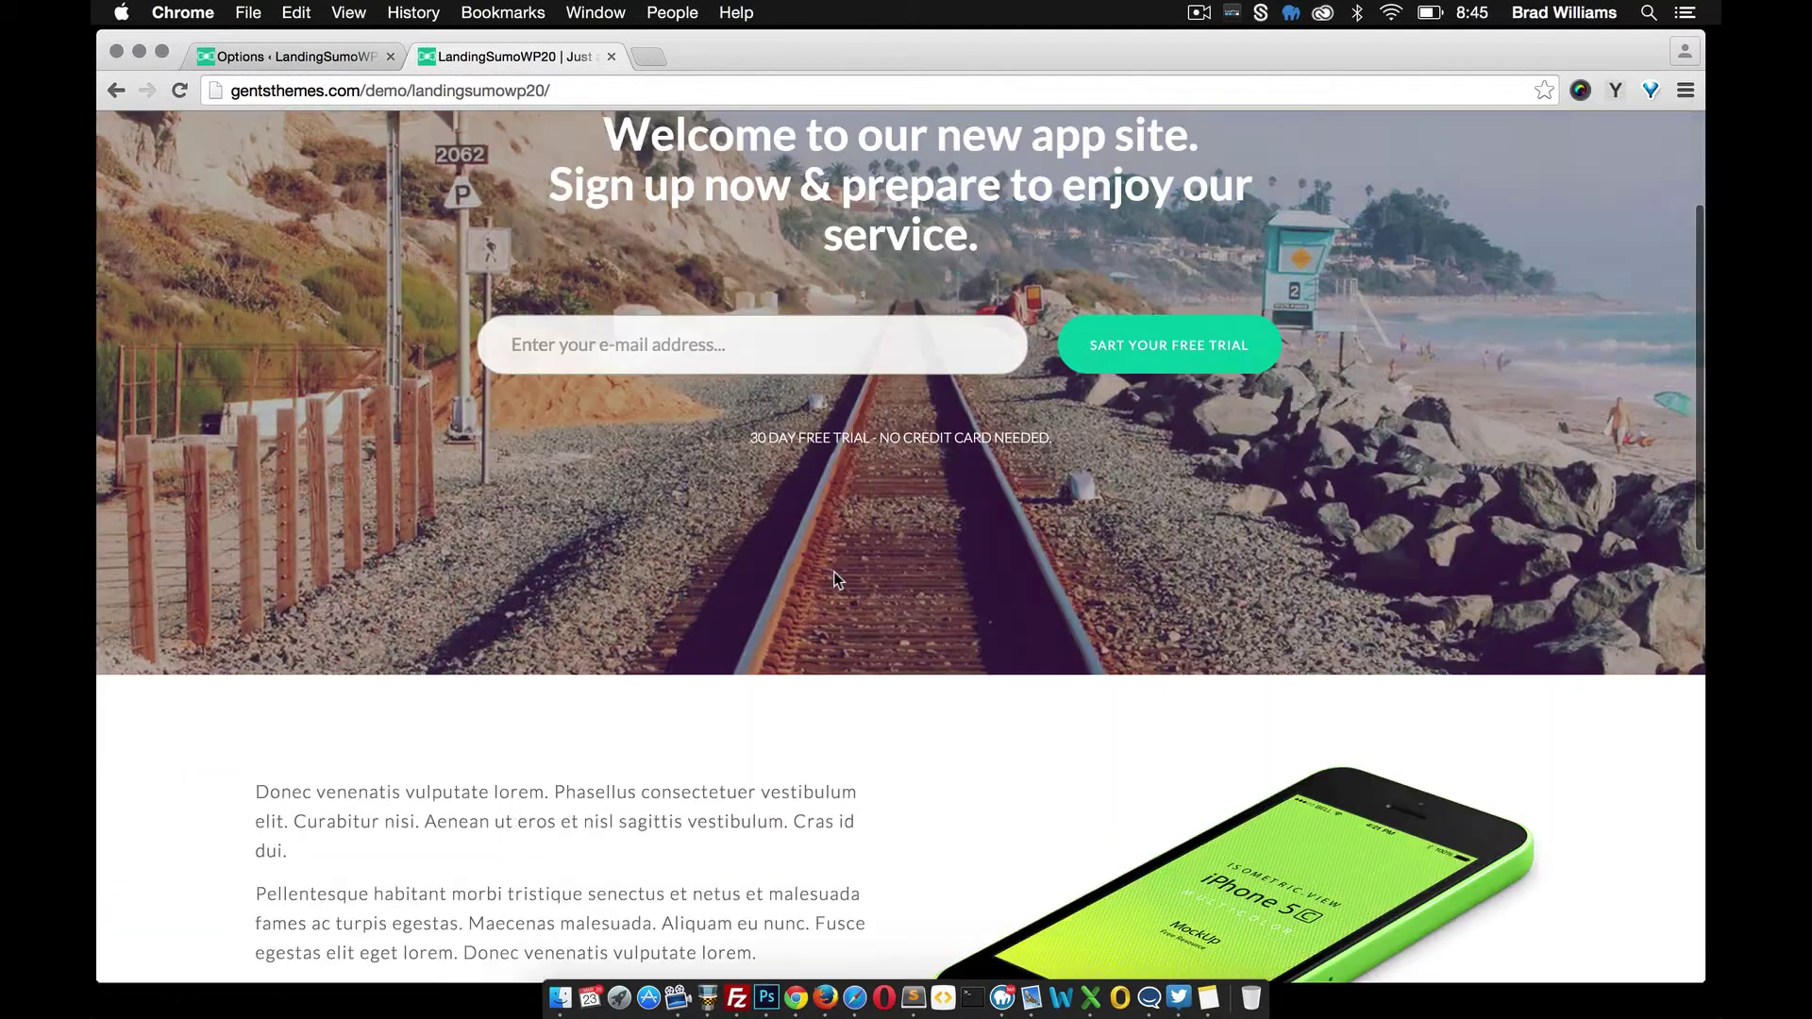
{"action": "scroll", "coordinate": [836, 742], "scroll_direction": "down", "scroll_amount": 5}
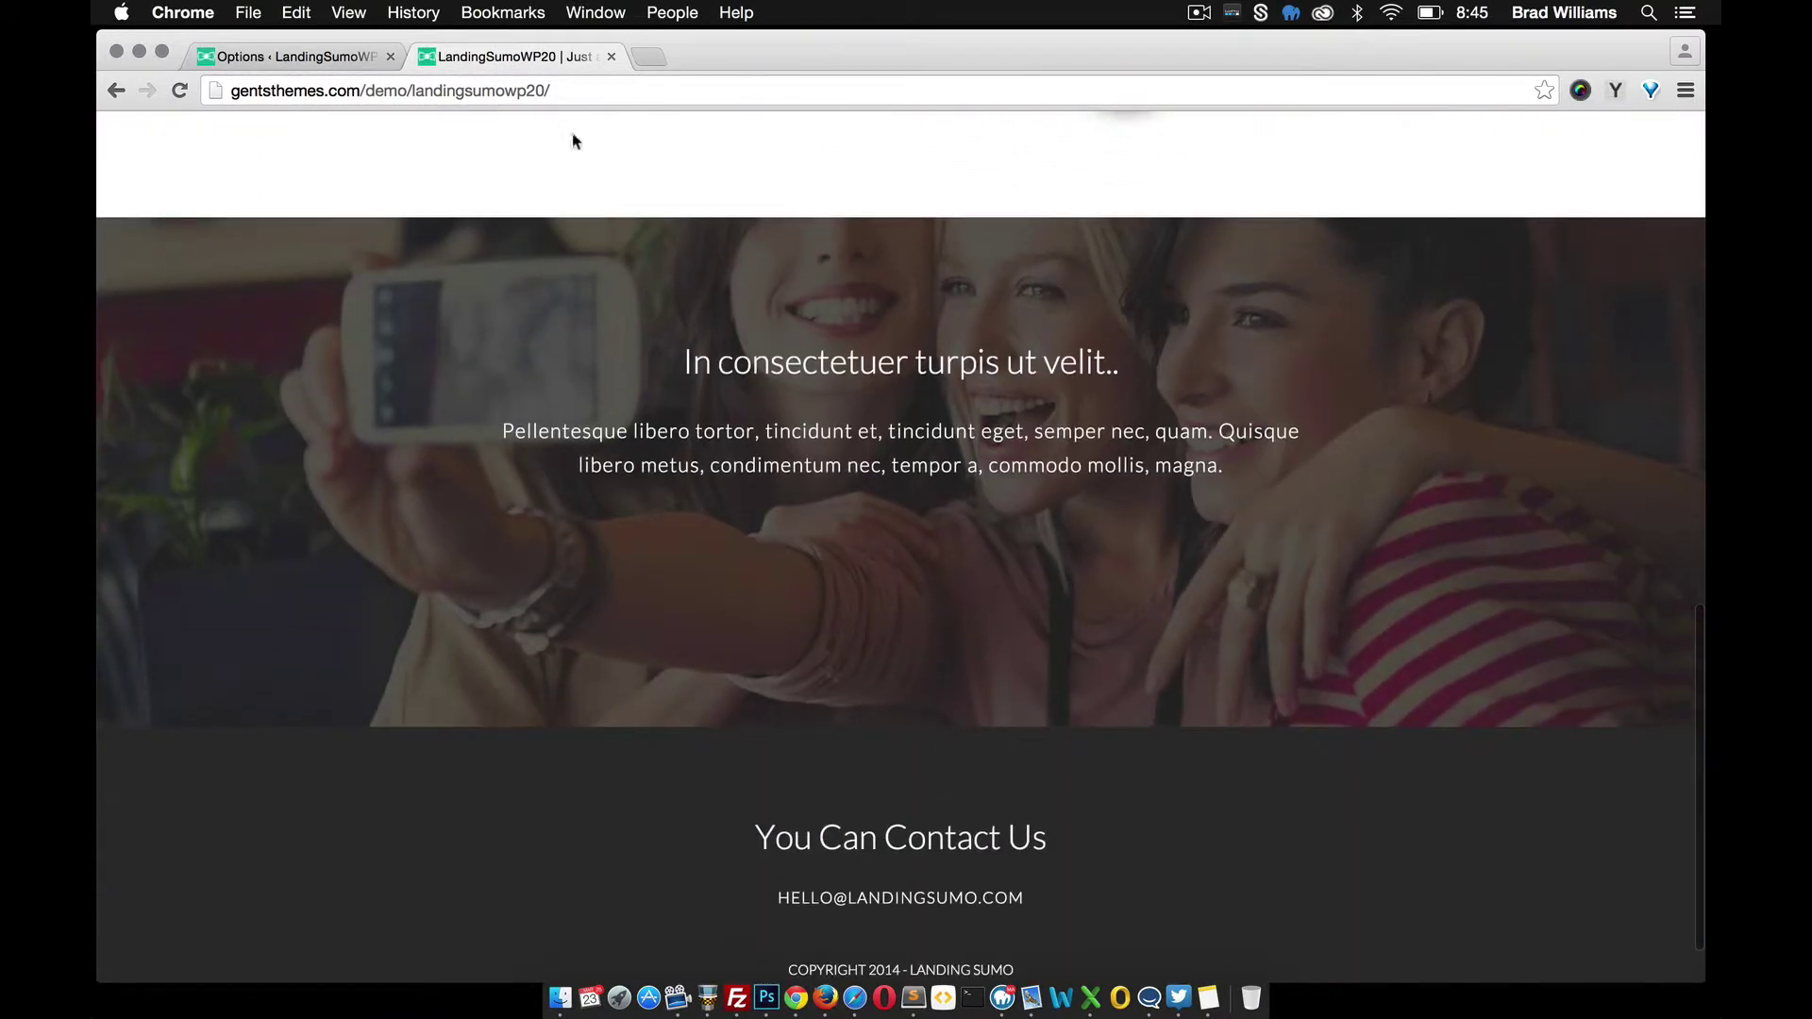
{"action": "left_click", "coordinate": [332, 57]}
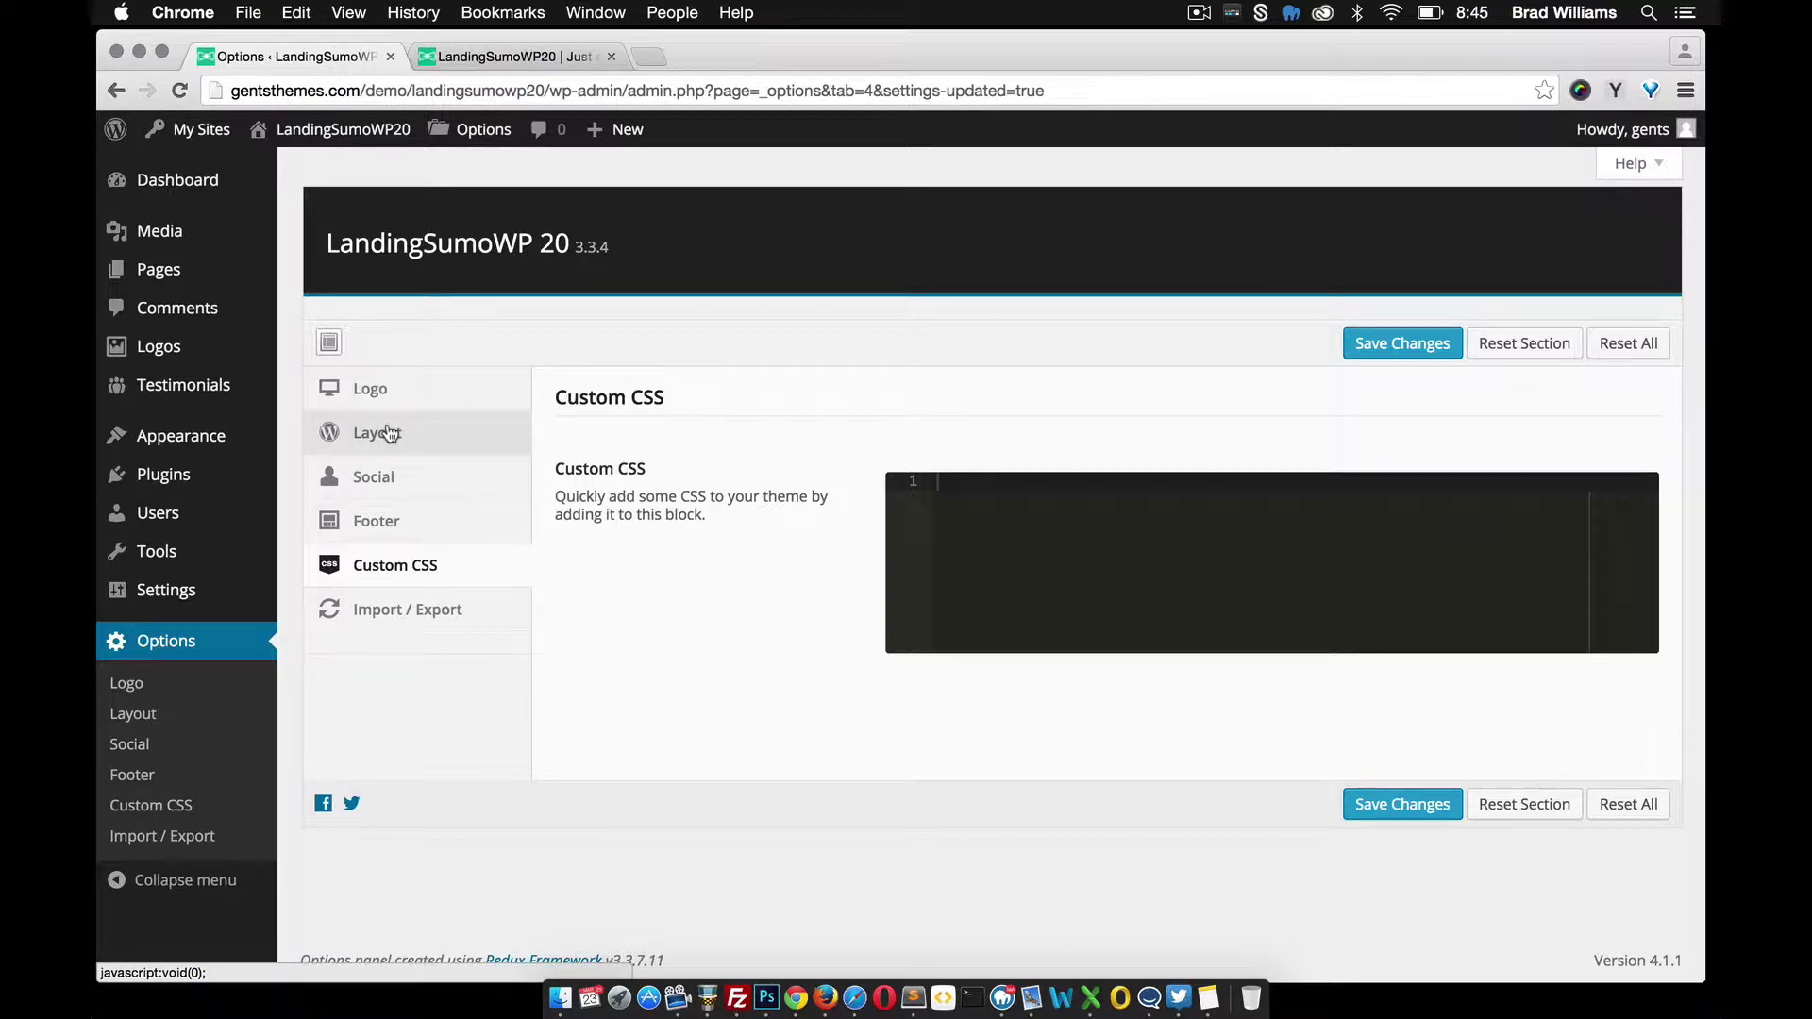
{"action": "left_click", "coordinate": [385, 435]}
{"action": "scroll", "coordinate": [849, 627], "scroll_direction": "down", "scroll_amount": 13}
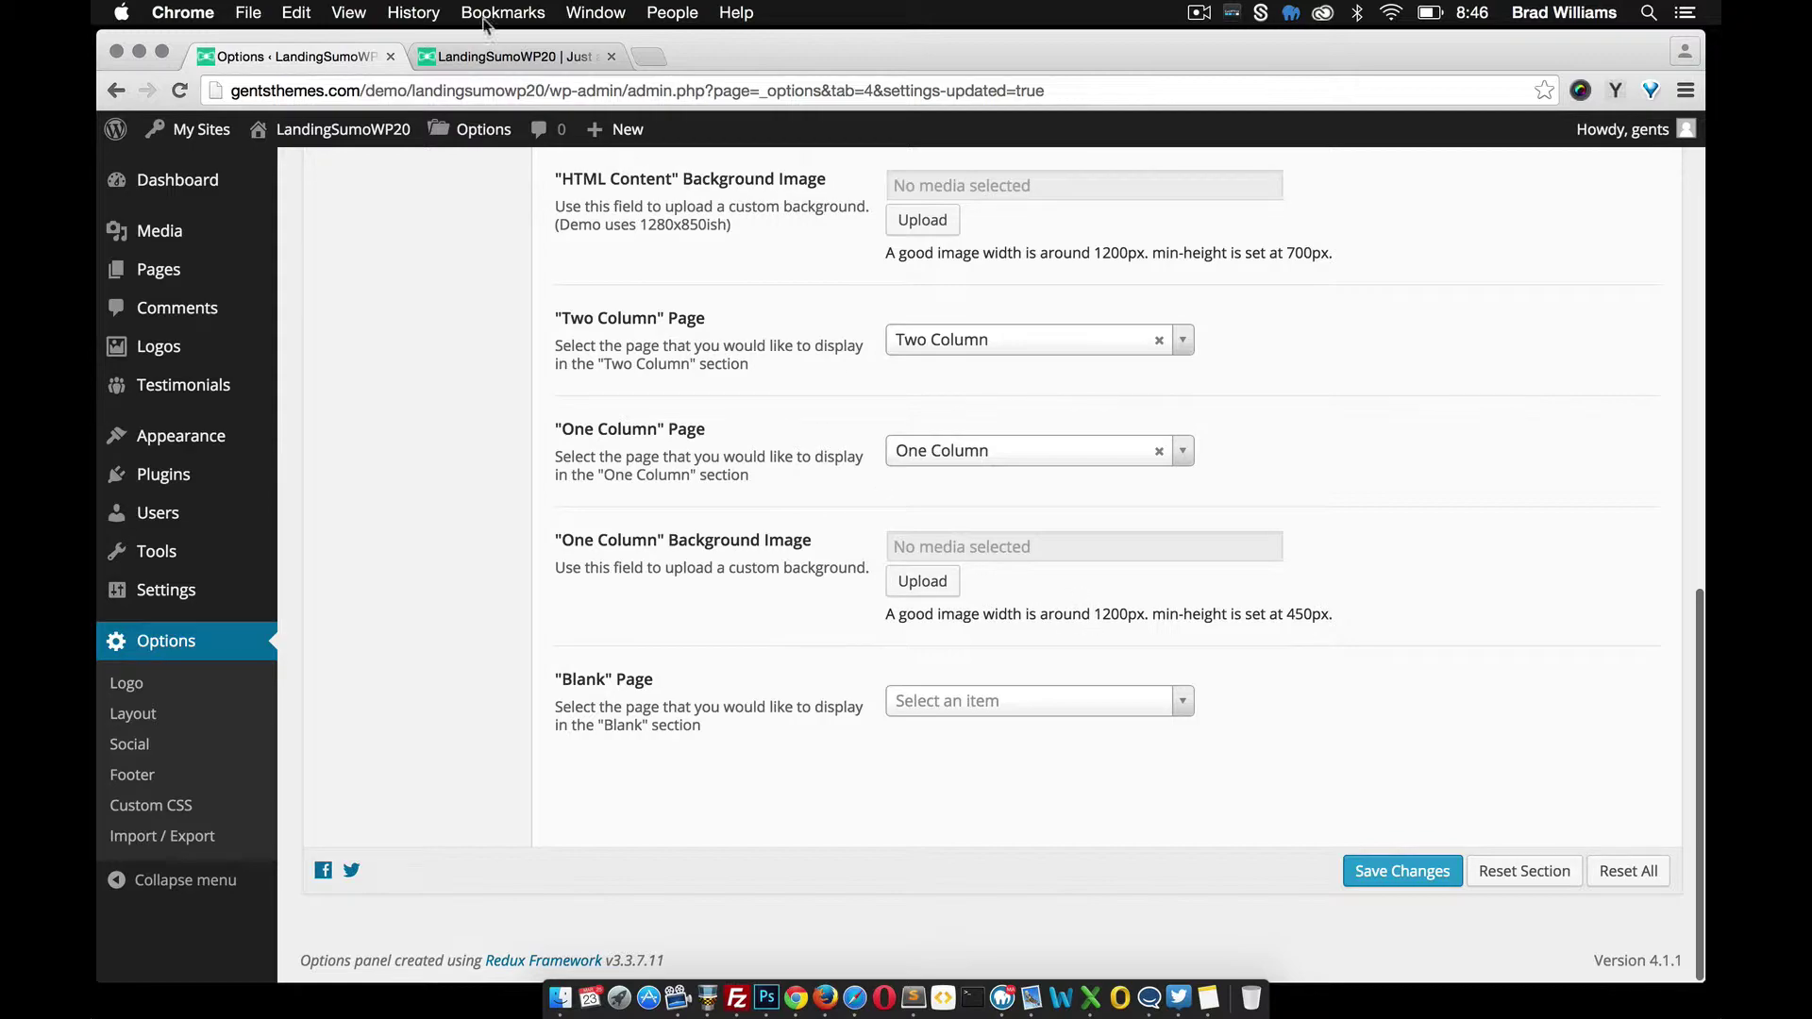
{"action": "left_click", "coordinate": [487, 57]}
{"action": "scroll", "coordinate": [725, 332], "scroll_direction": "up", "scroll_amount": 15}
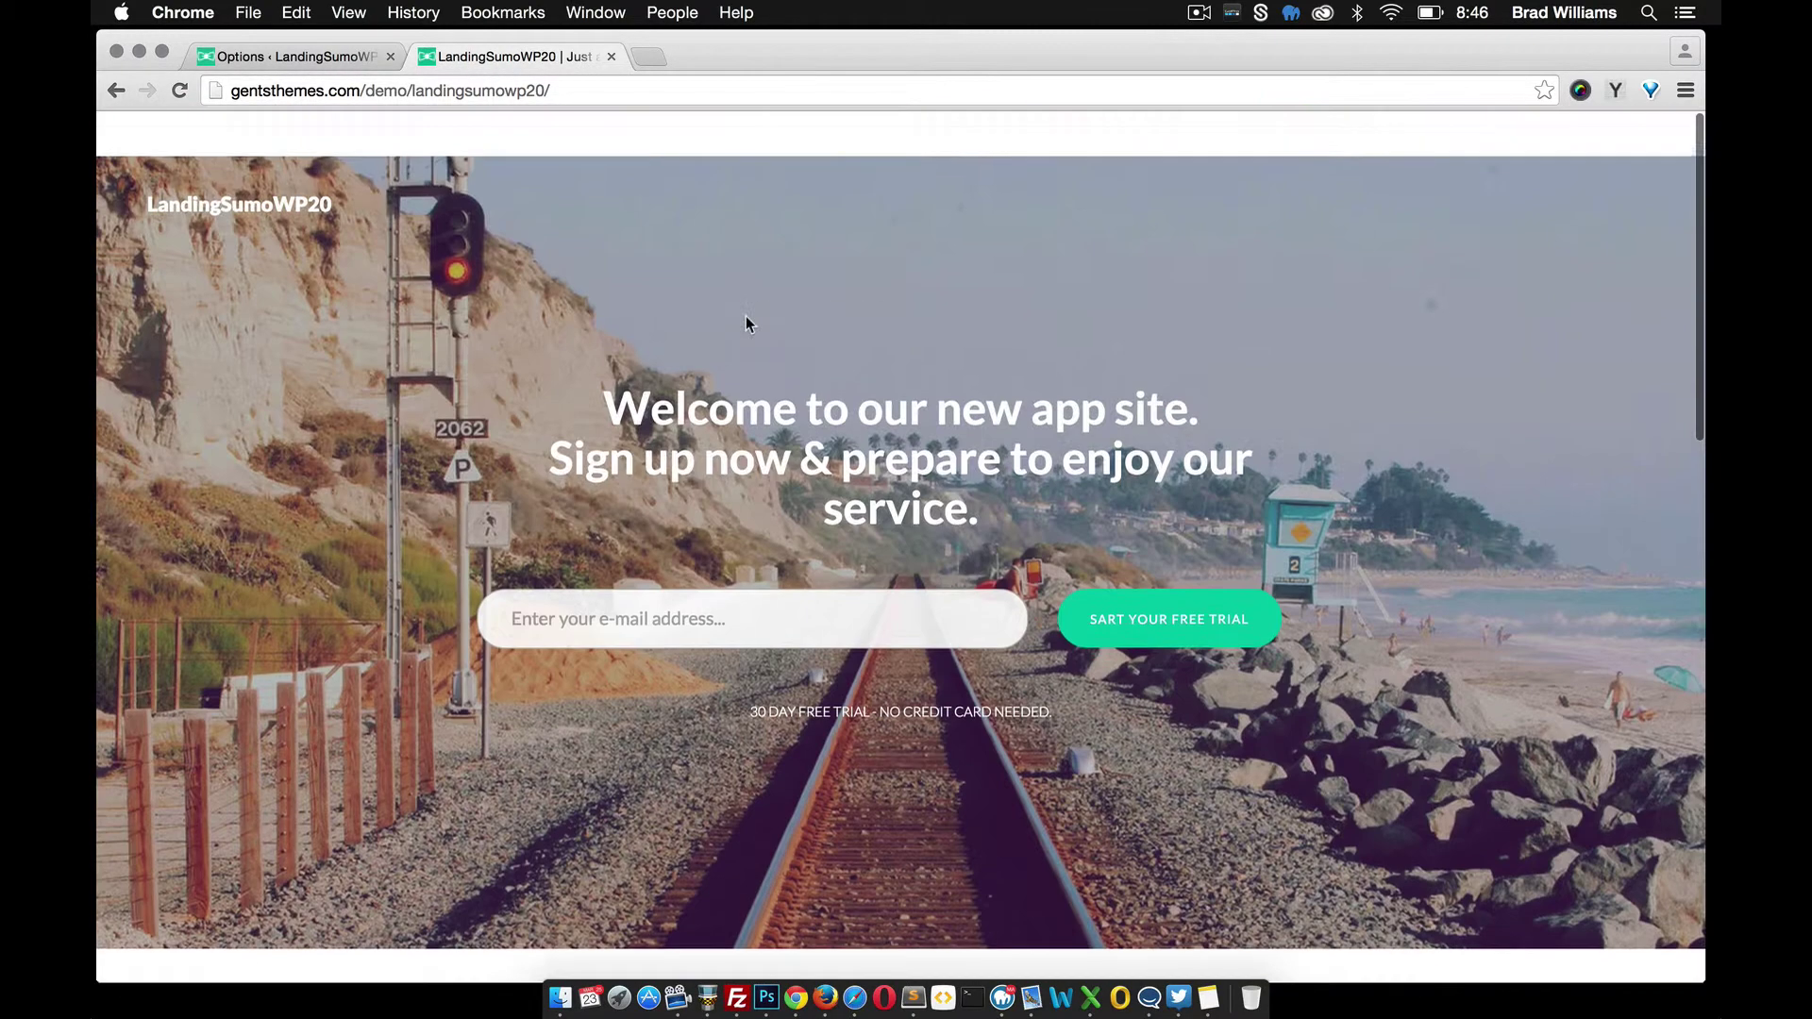
{"action": "scroll", "coordinate": [746, 315], "scroll_direction": "down", "scroll_amount": 15}
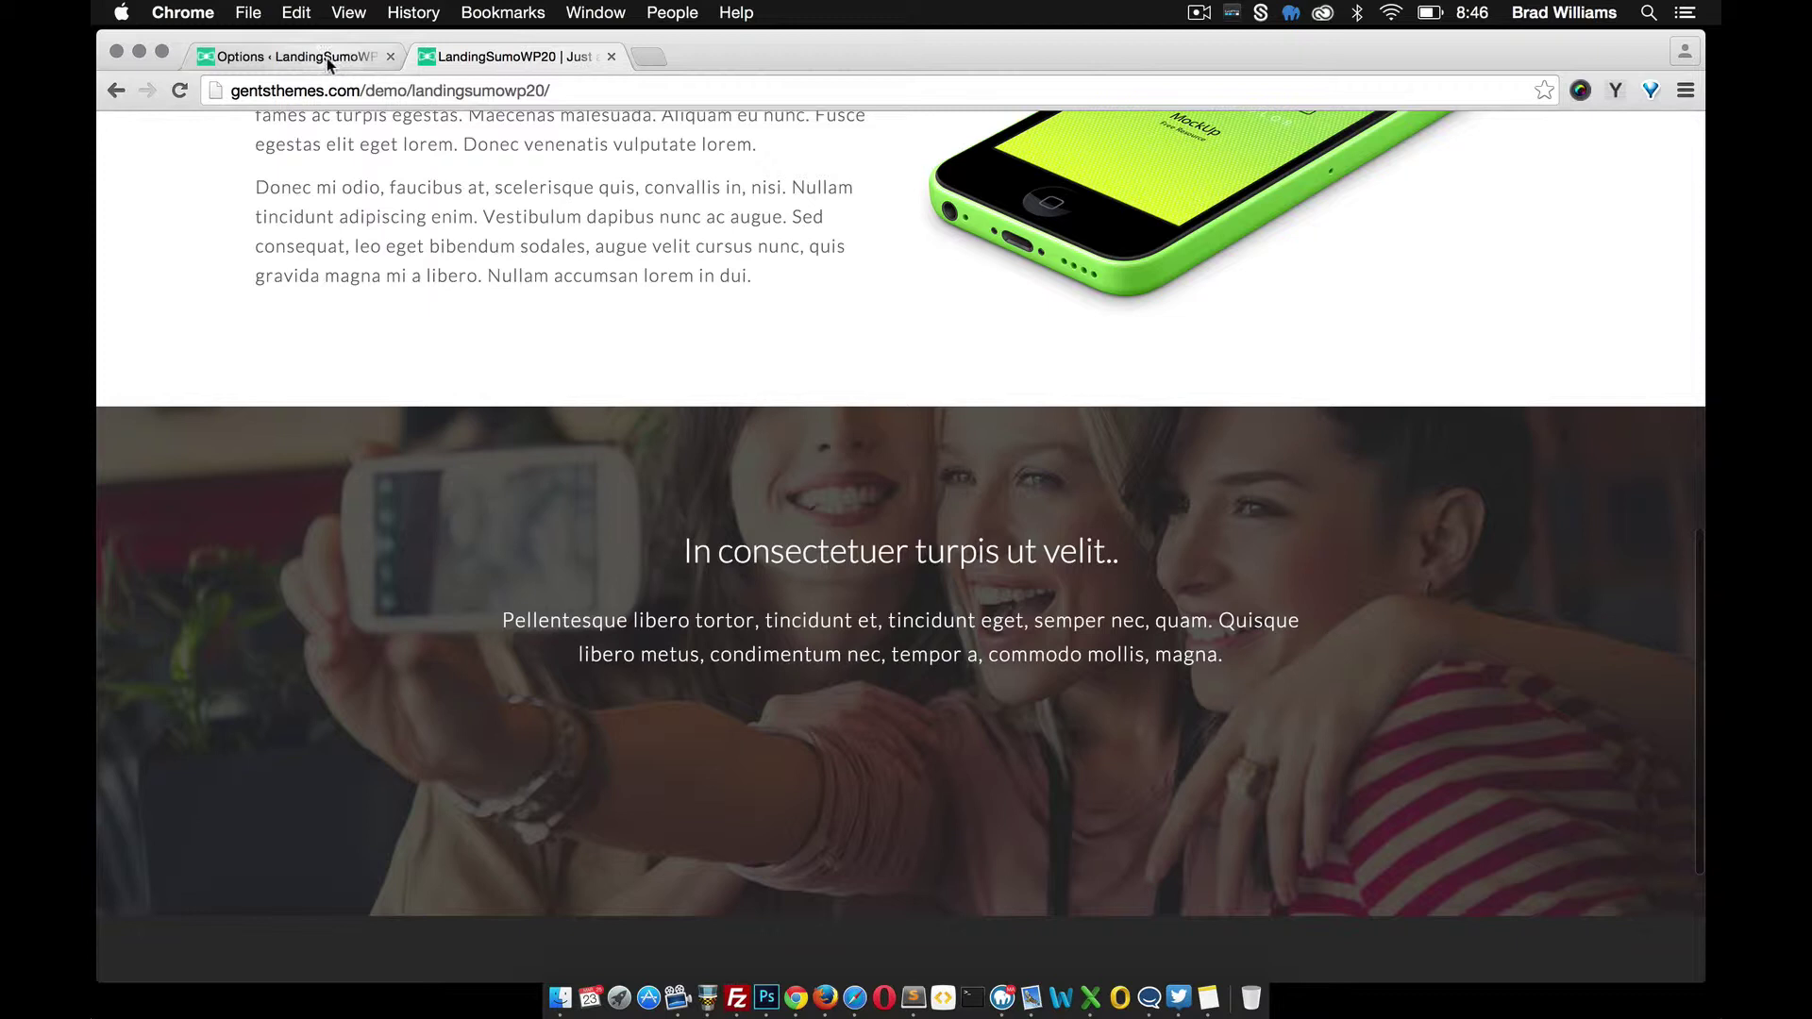
{"action": "left_click", "coordinate": [326, 58]}
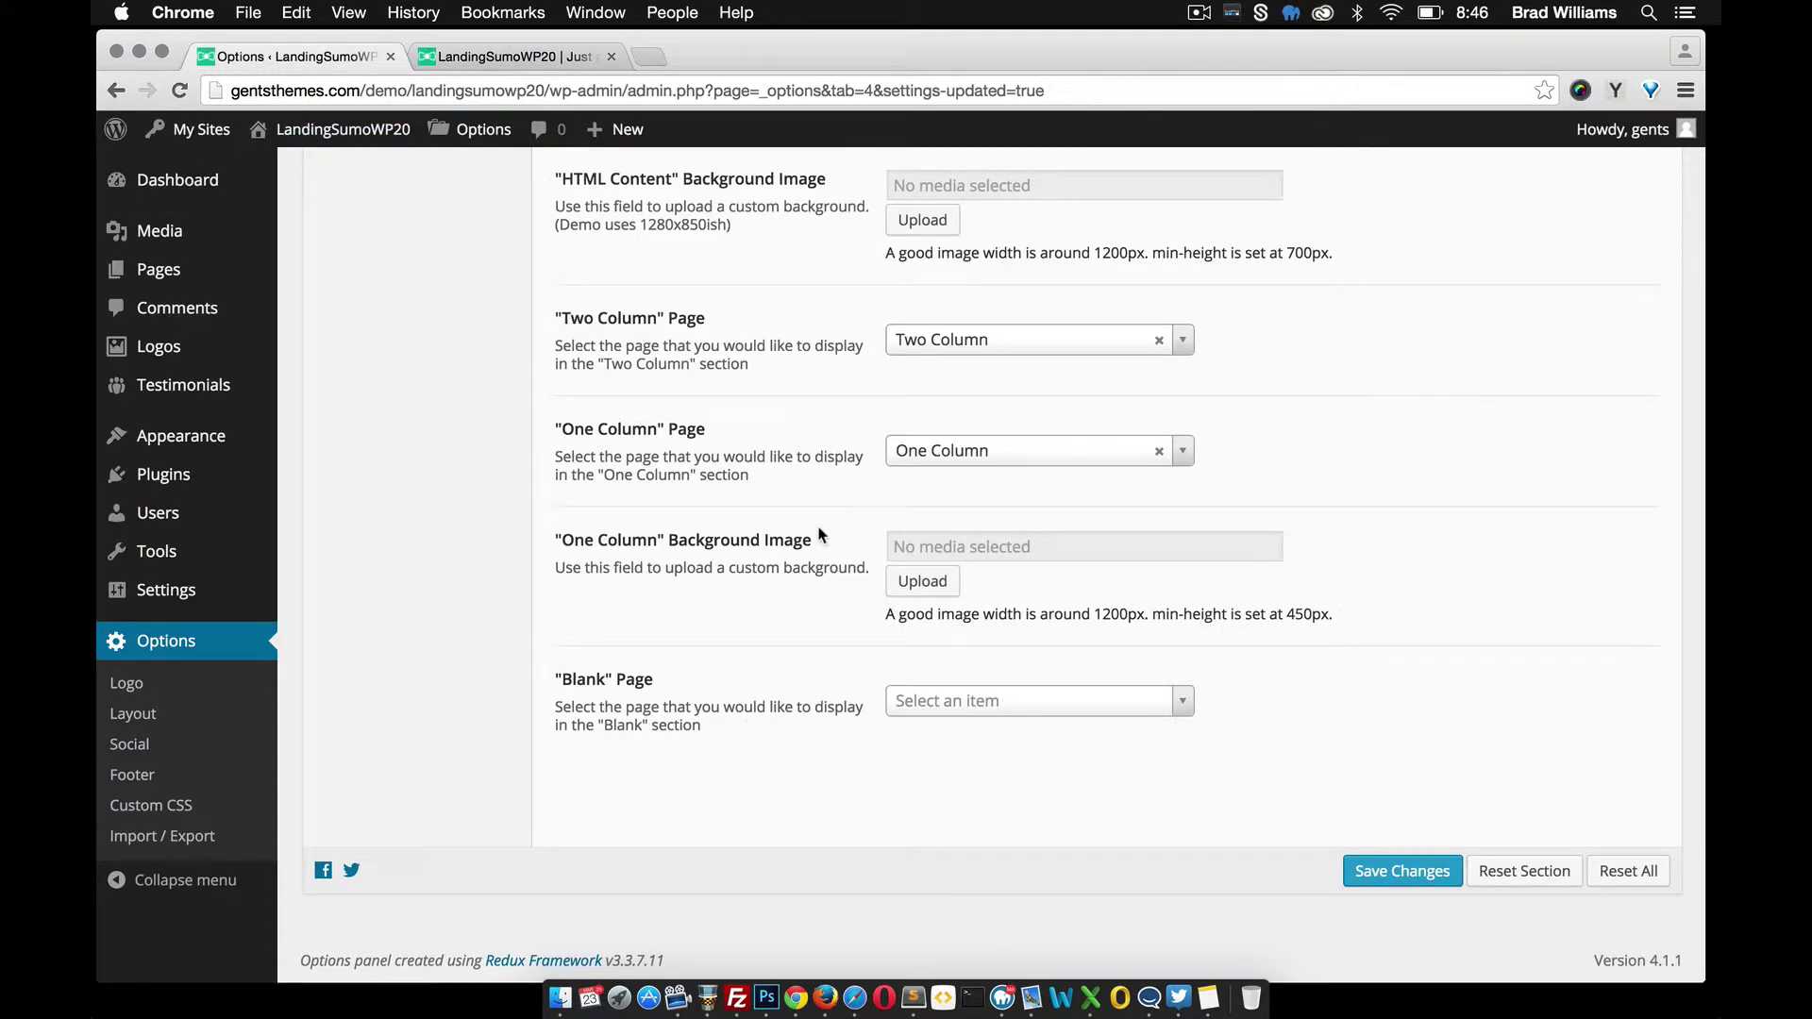
{"action": "scroll", "coordinate": [821, 535], "scroll_direction": "down", "scroll_amount": 3}
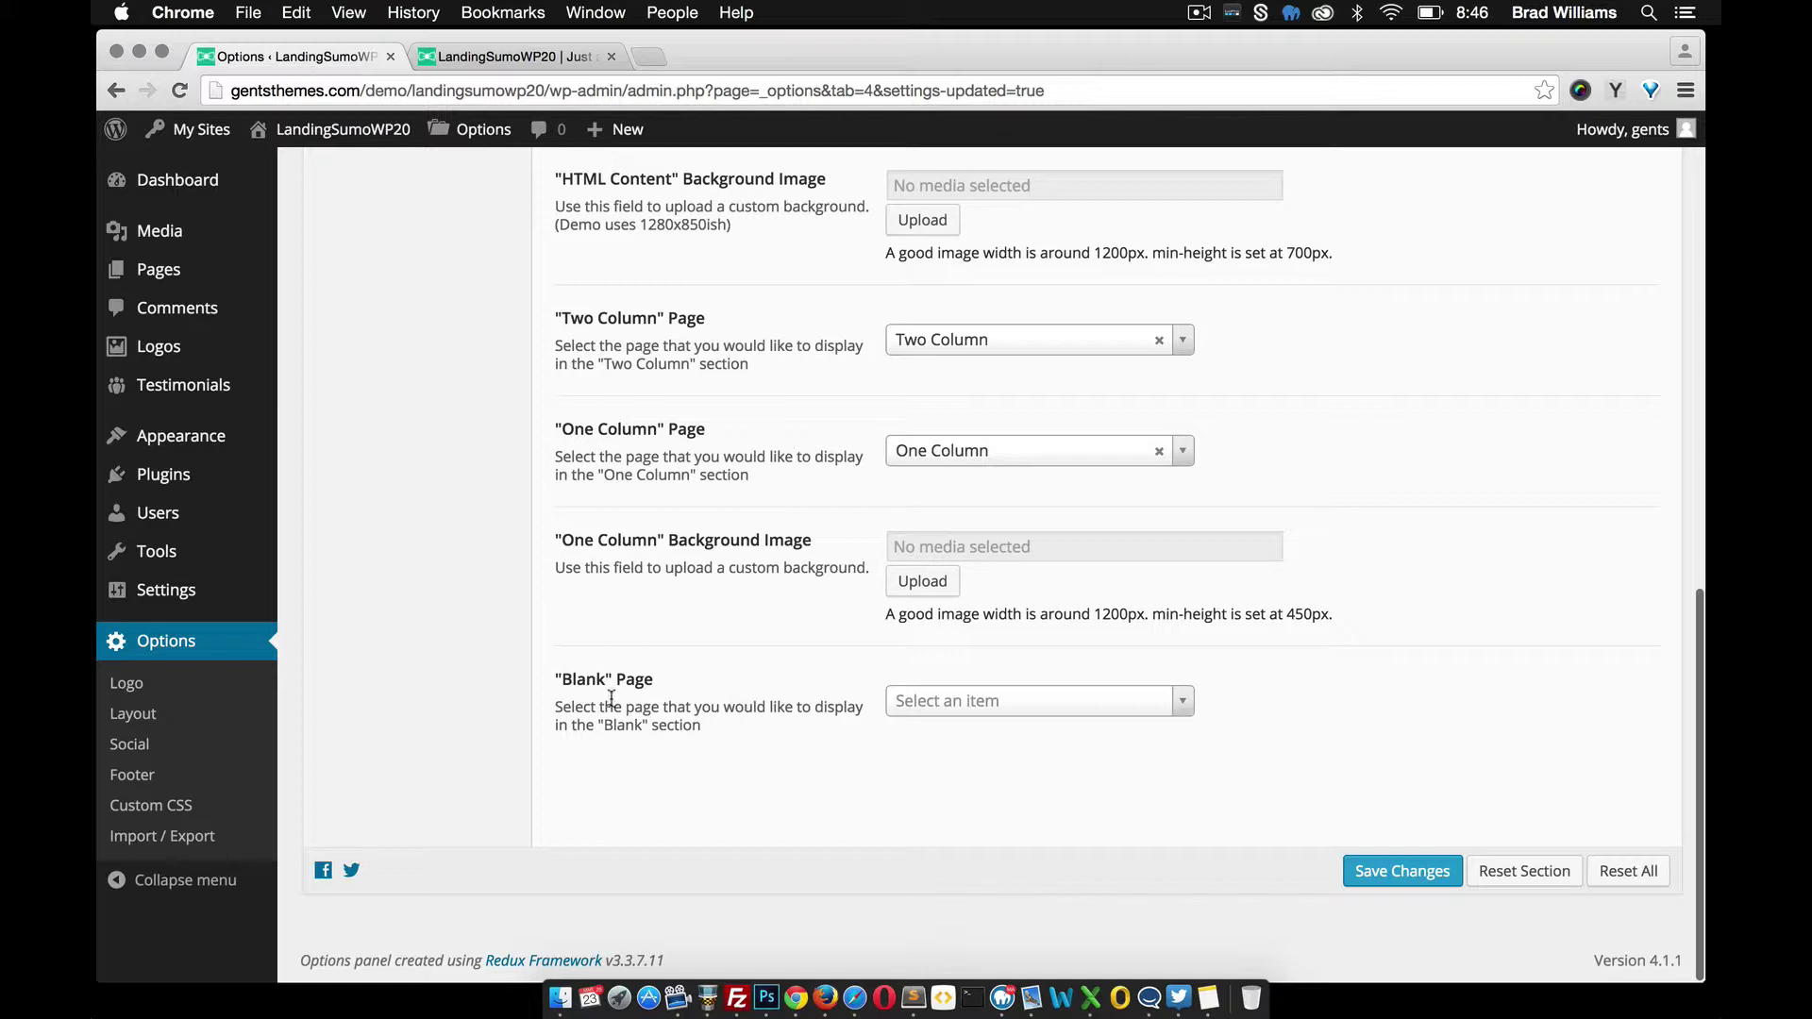
{"action": "mouse_move", "coordinate": [160, 270]}
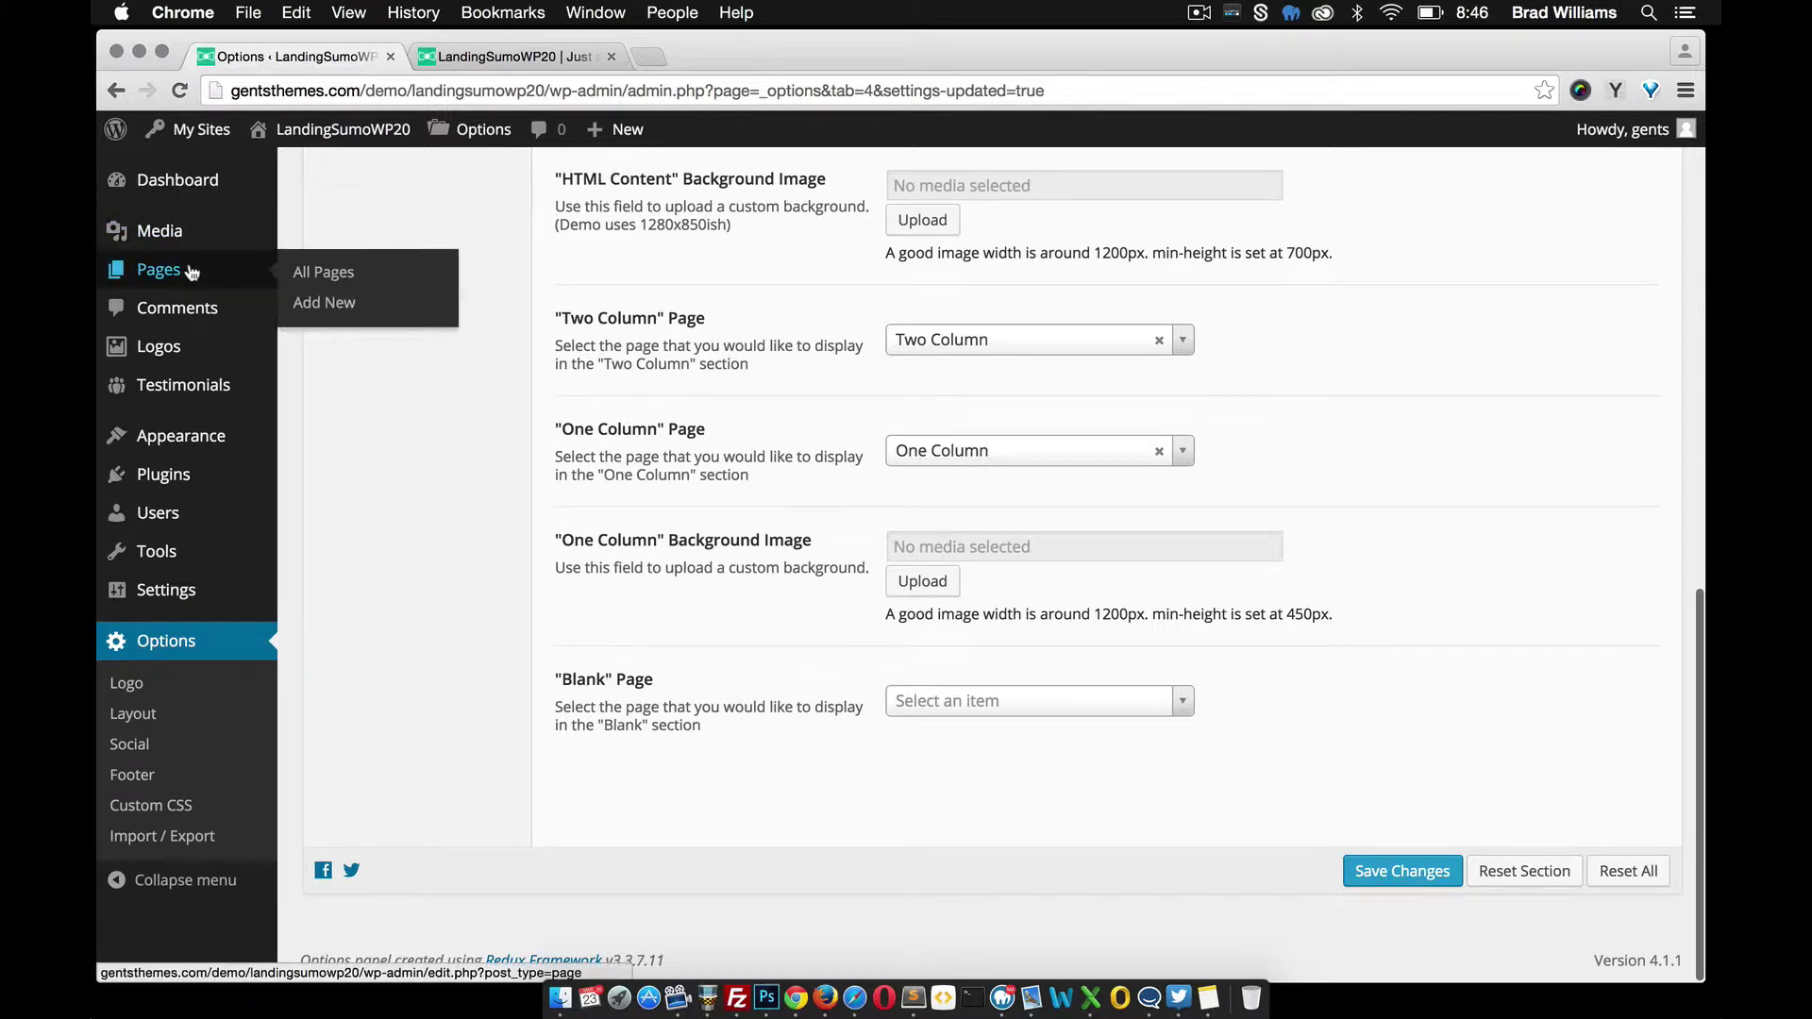
Start a new page titled 'Pricing'
{"action": "left_click", "coordinate": [337, 306]}
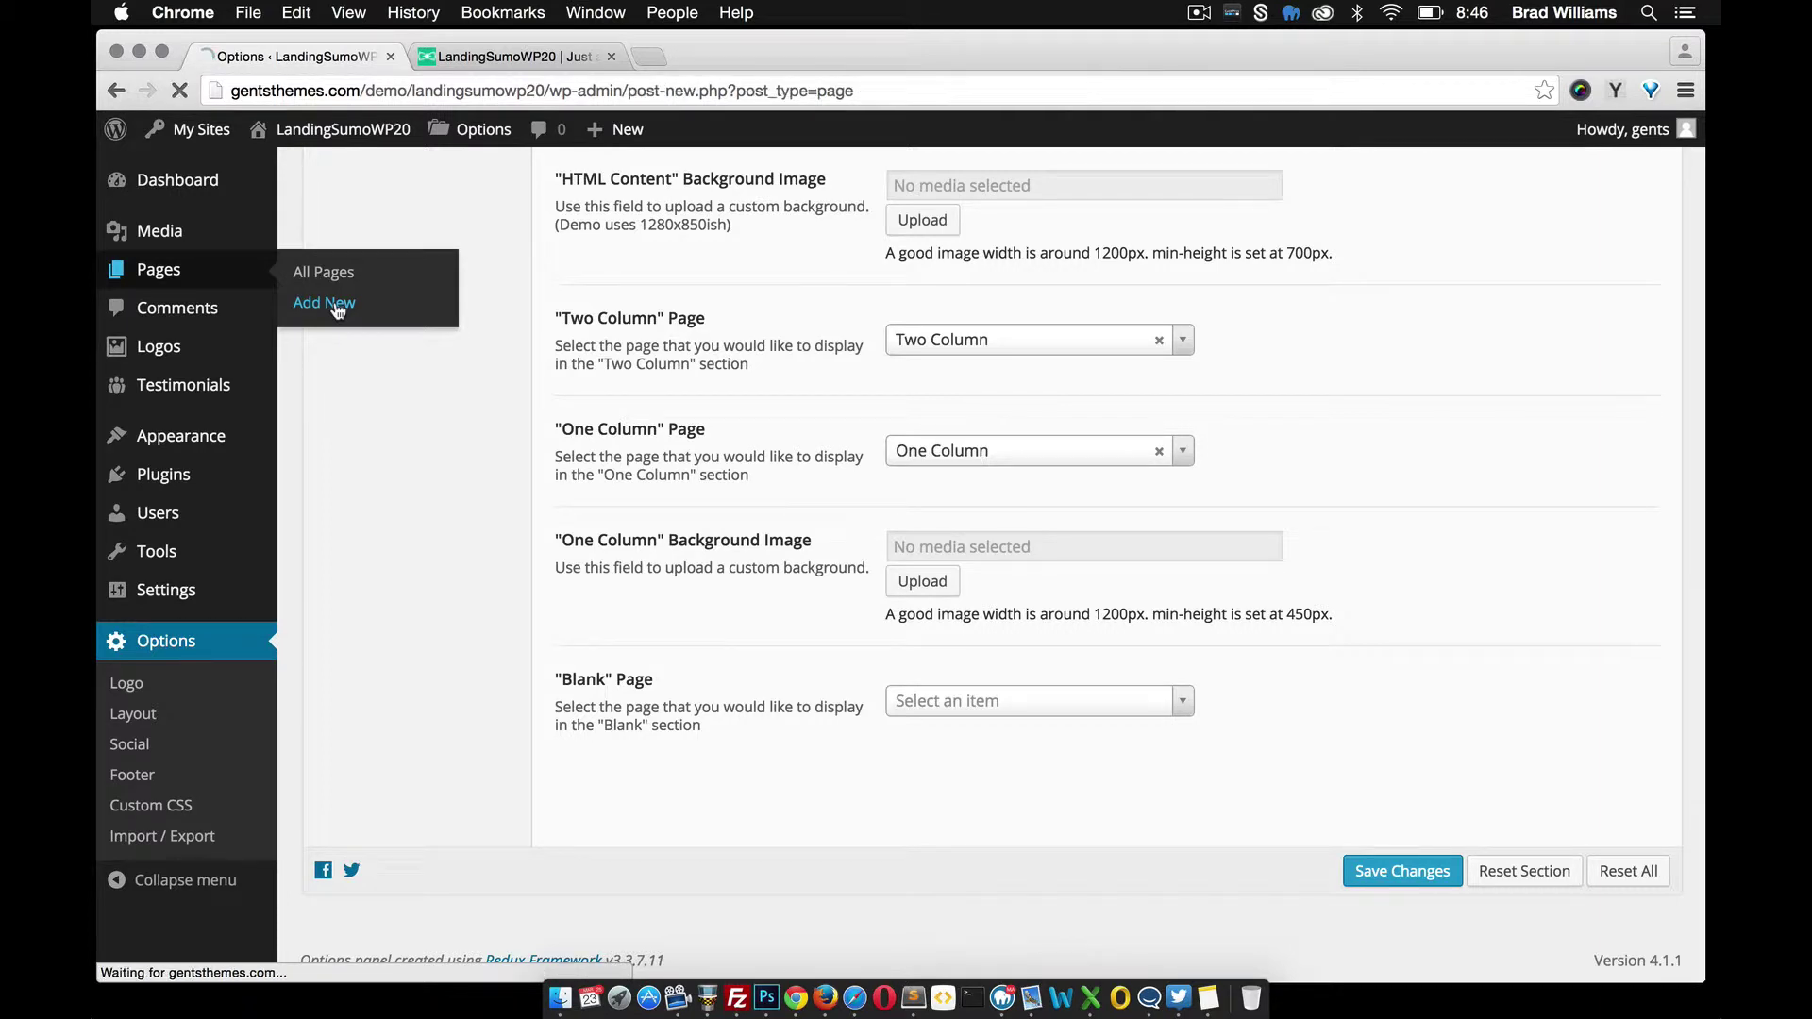
{"action": "key", "text": "shift"}
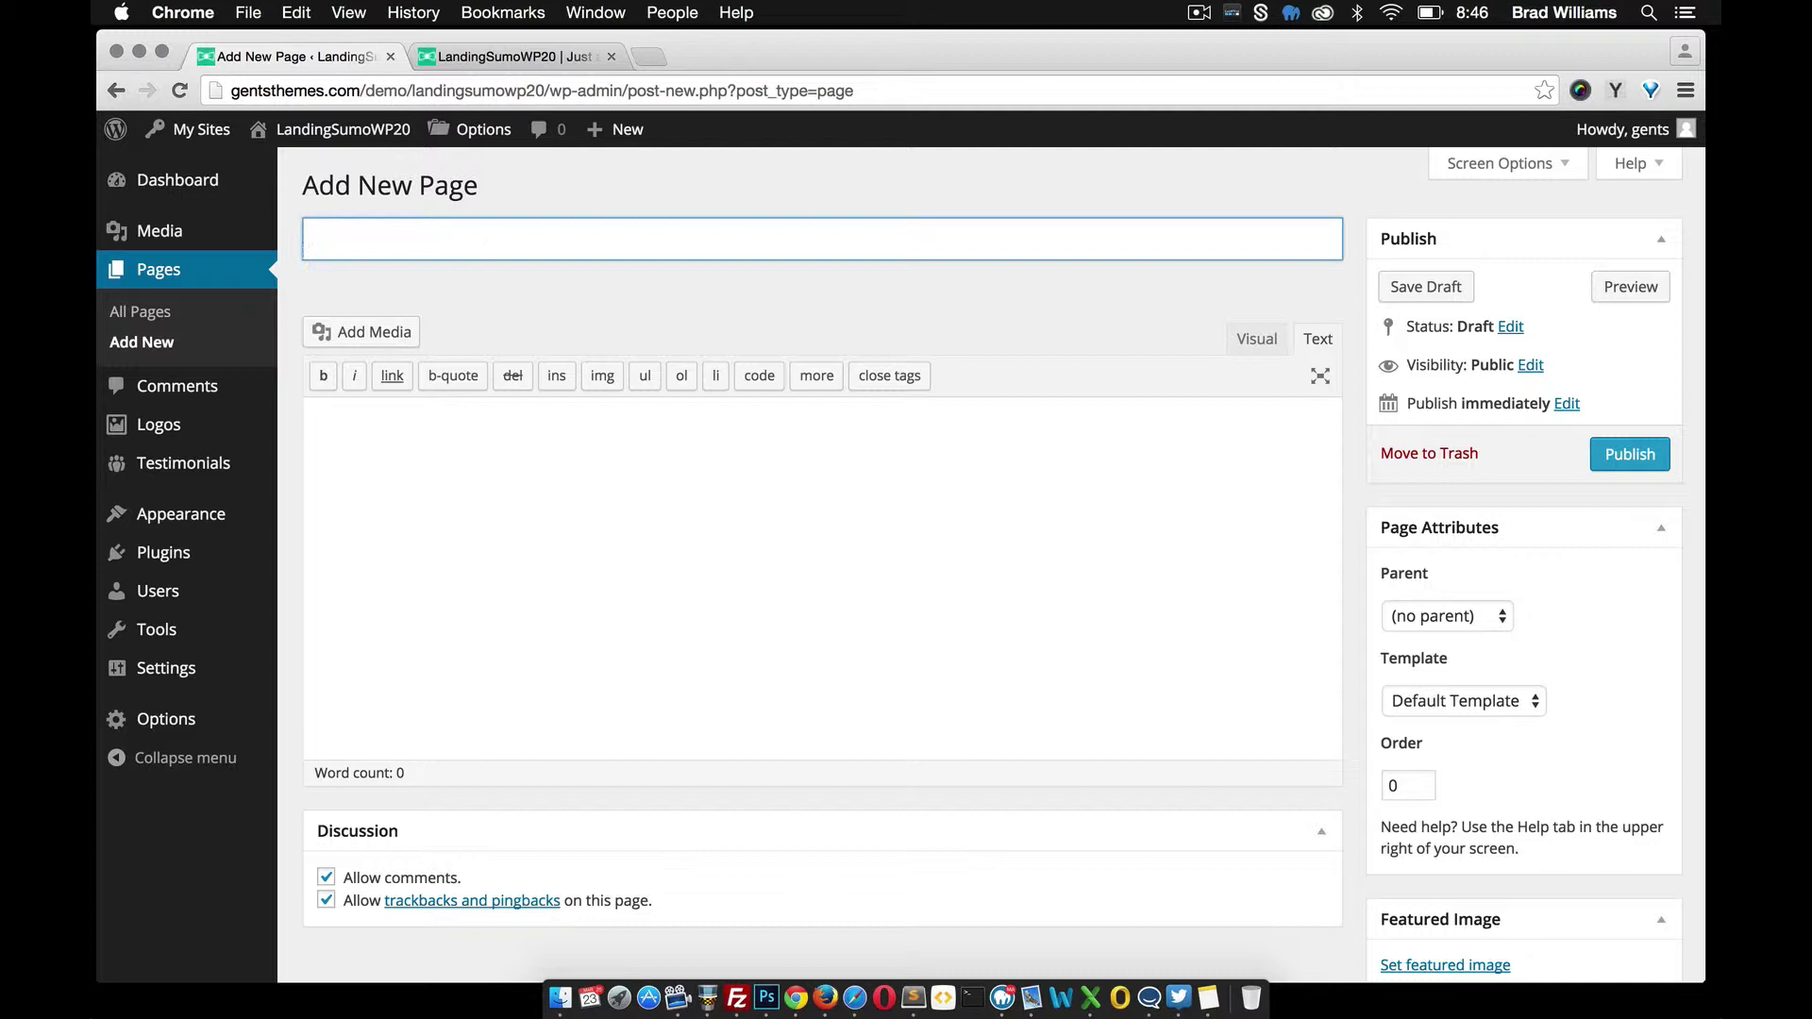
{"action": "type", "text": "Pricing"}
{"action": "left_click", "coordinate": [465, 522]}
Insert the sample pricing tables shortcode with Basic, Best and Great plans, then publish
{"action": "left_click", "coordinate": [1269, 355]}
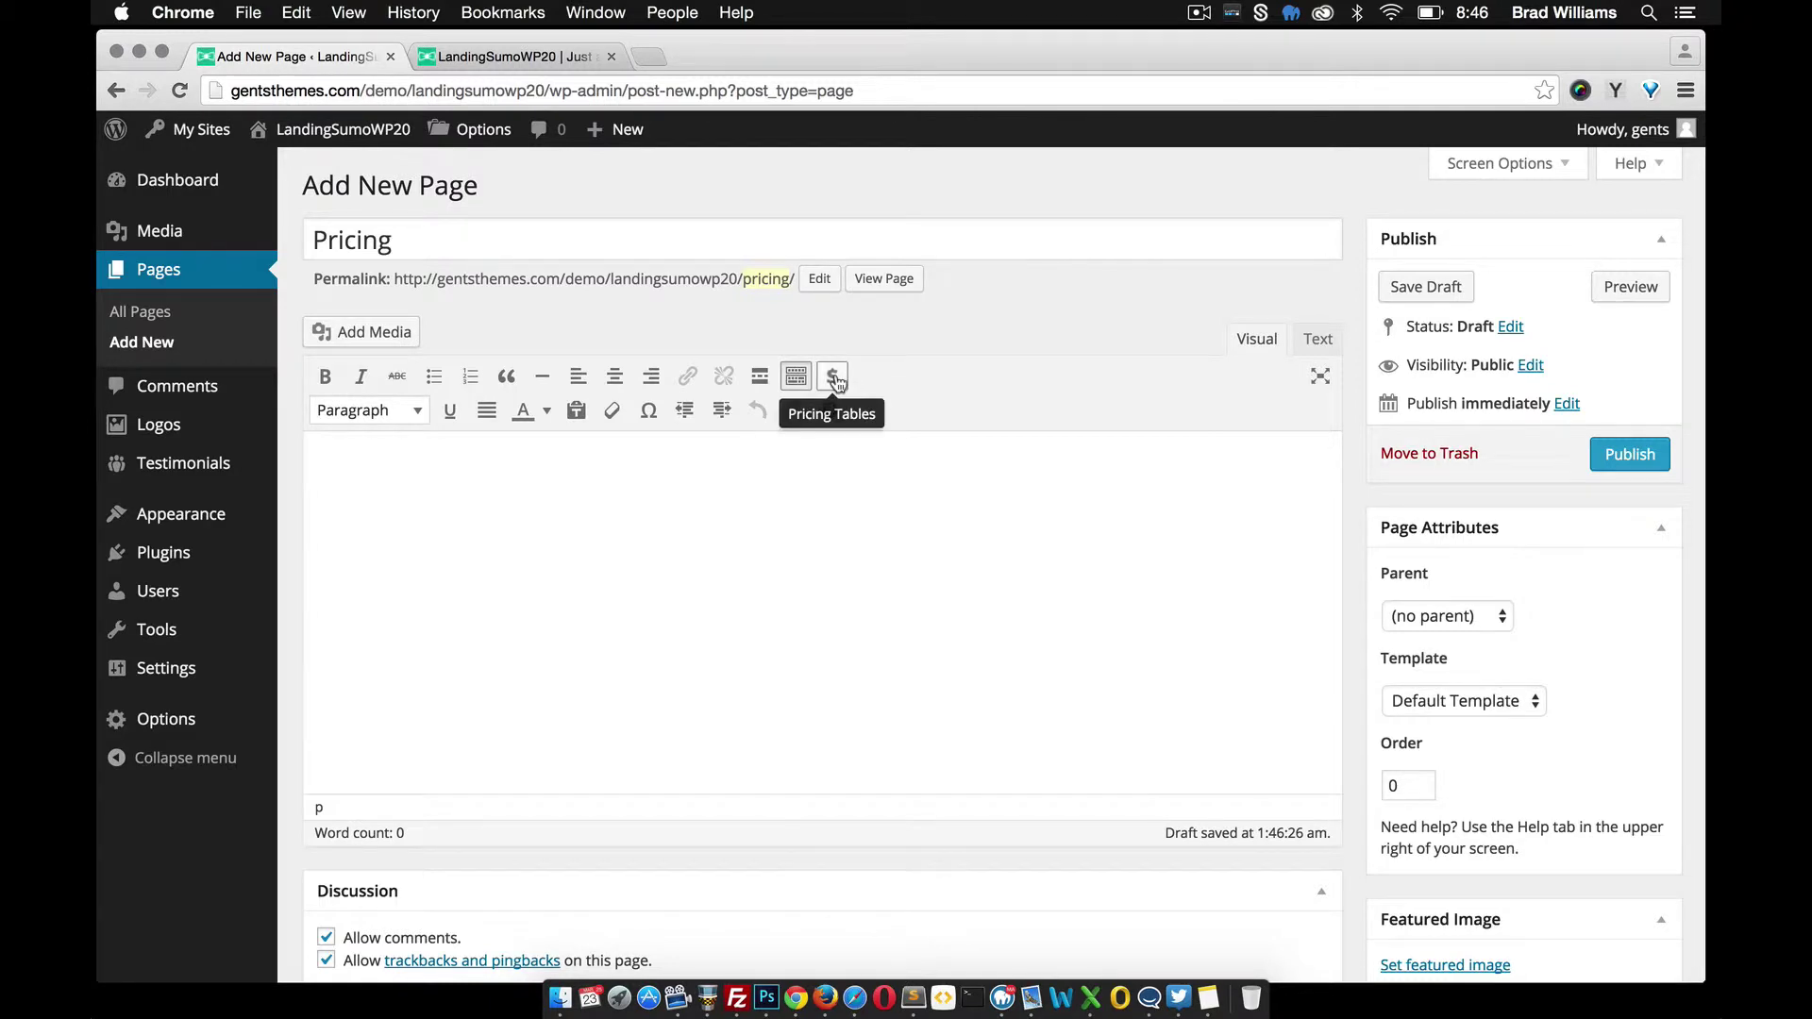
{"action": "left_click", "coordinate": [741, 469]}
{"action": "left_click", "coordinate": [830, 377]}
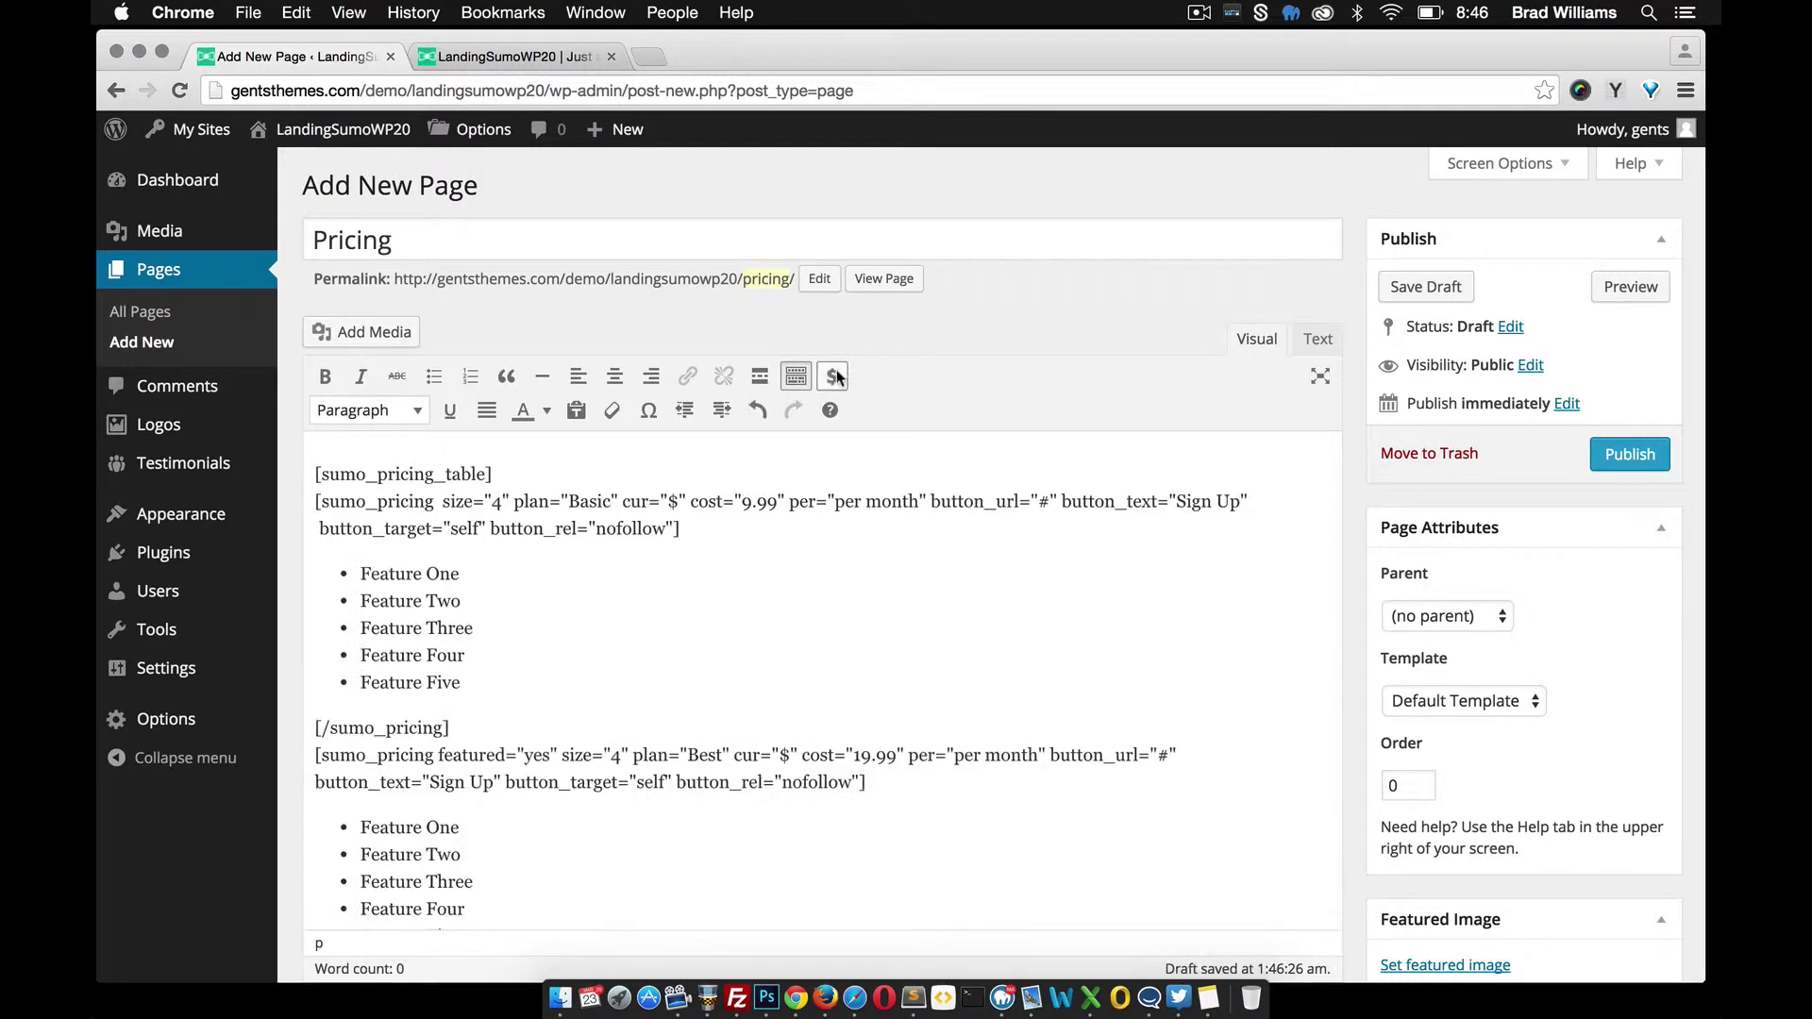
{"action": "scroll", "coordinate": [641, 682], "scroll_direction": "down", "scroll_amount": 2}
{"action": "scroll", "coordinate": [641, 681], "scroll_direction": "down", "scroll_amount": 5}
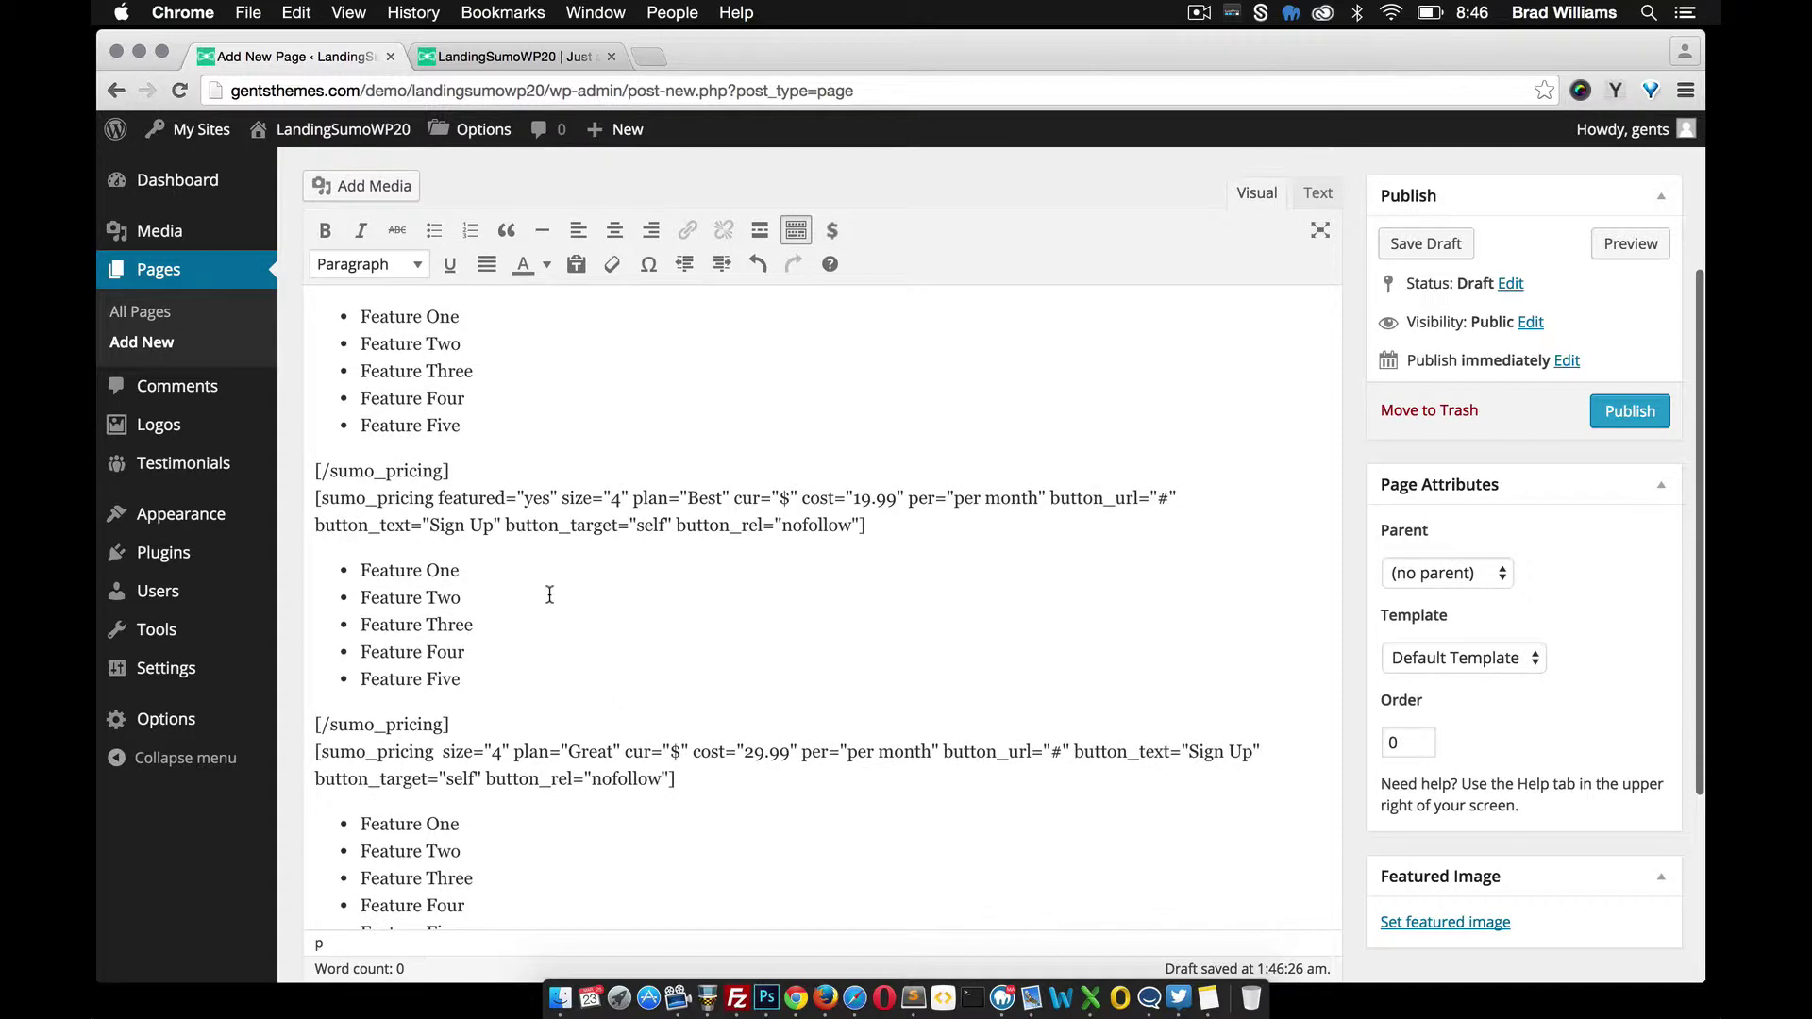
{"action": "scroll", "coordinate": [505, 654], "scroll_direction": "up", "scroll_amount": 8}
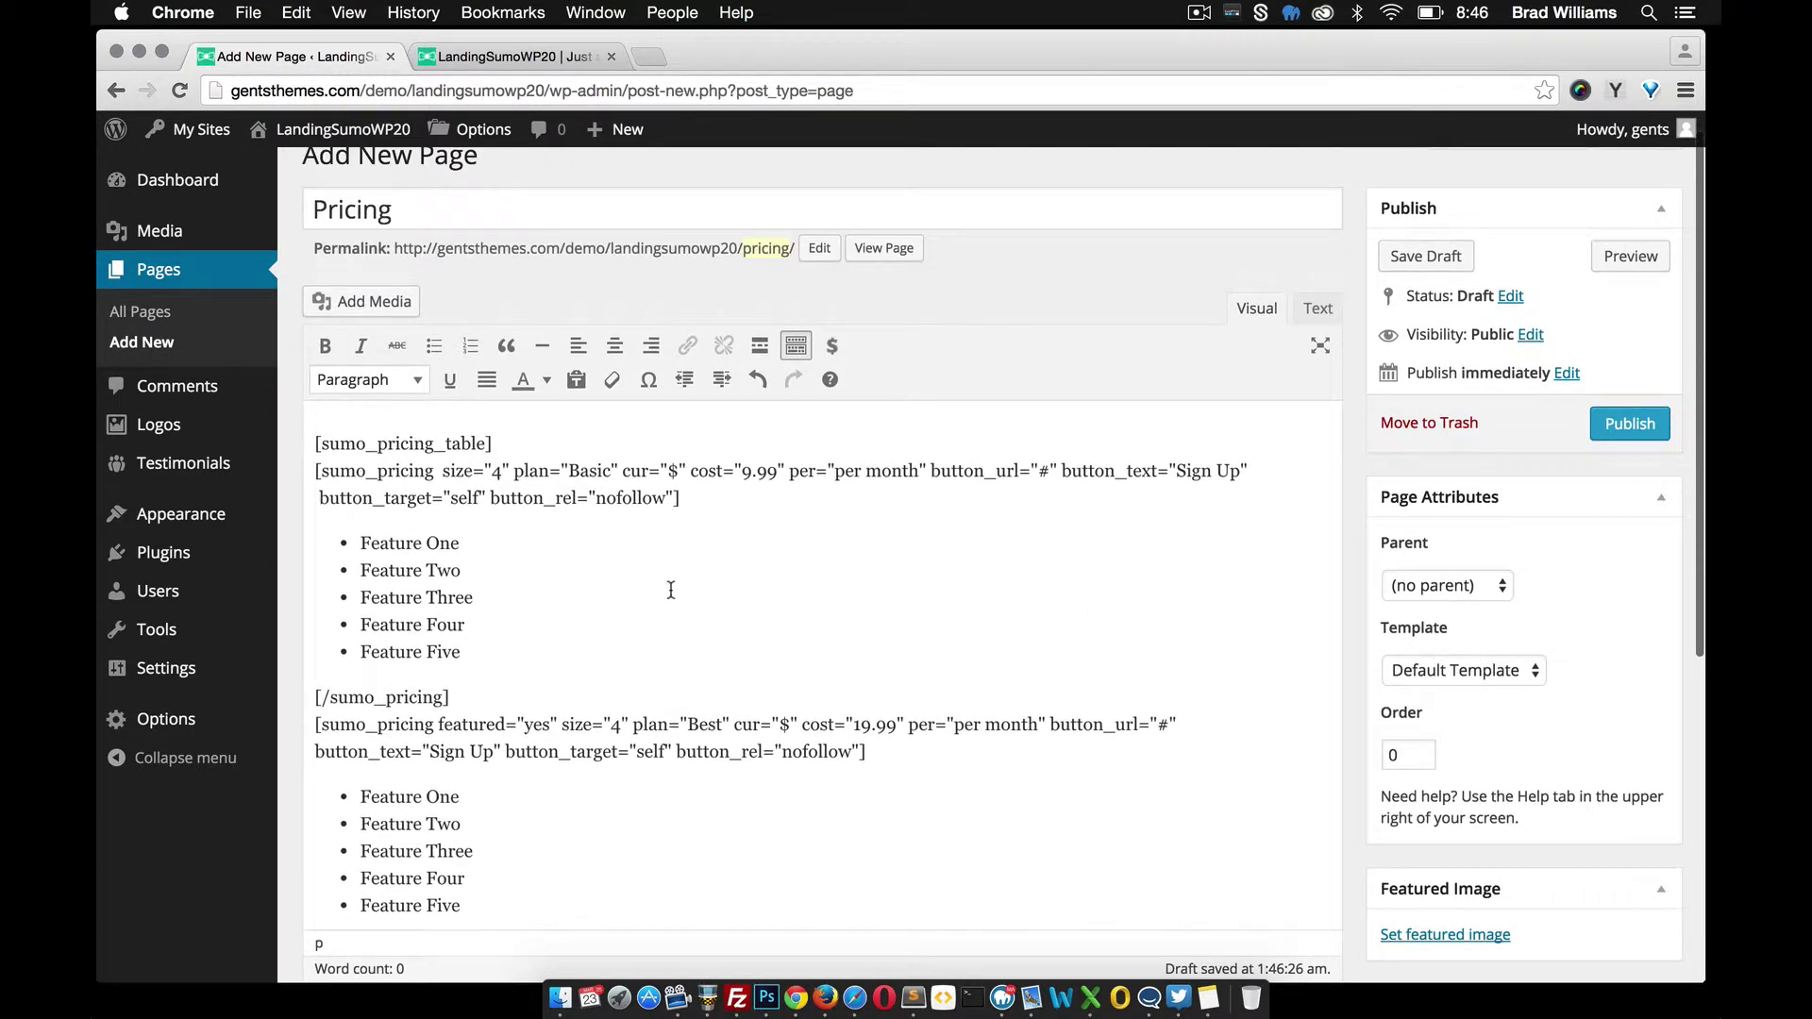
{"action": "scroll", "coordinate": [583, 611], "scroll_direction": "down", "scroll_amount": 1}
{"action": "scroll", "coordinate": [583, 611], "scroll_direction": "up", "scroll_amount": 2}
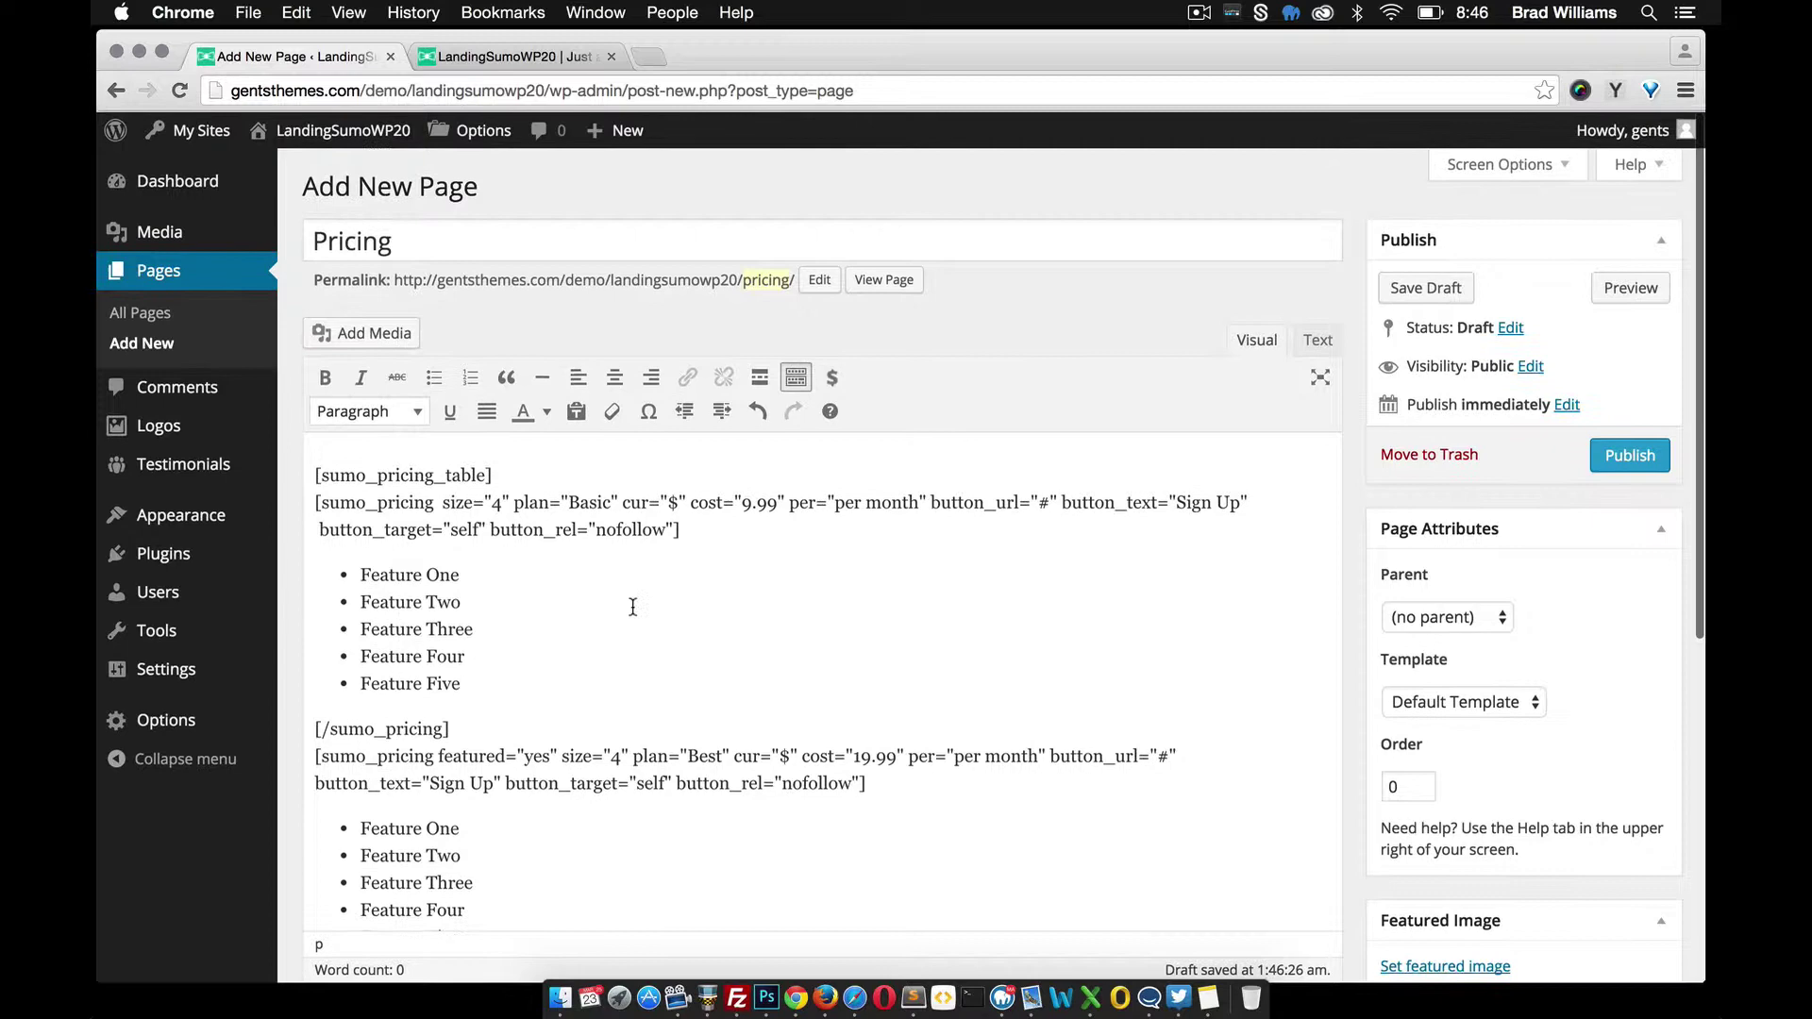
{"action": "left_click", "coordinate": [1642, 455]}
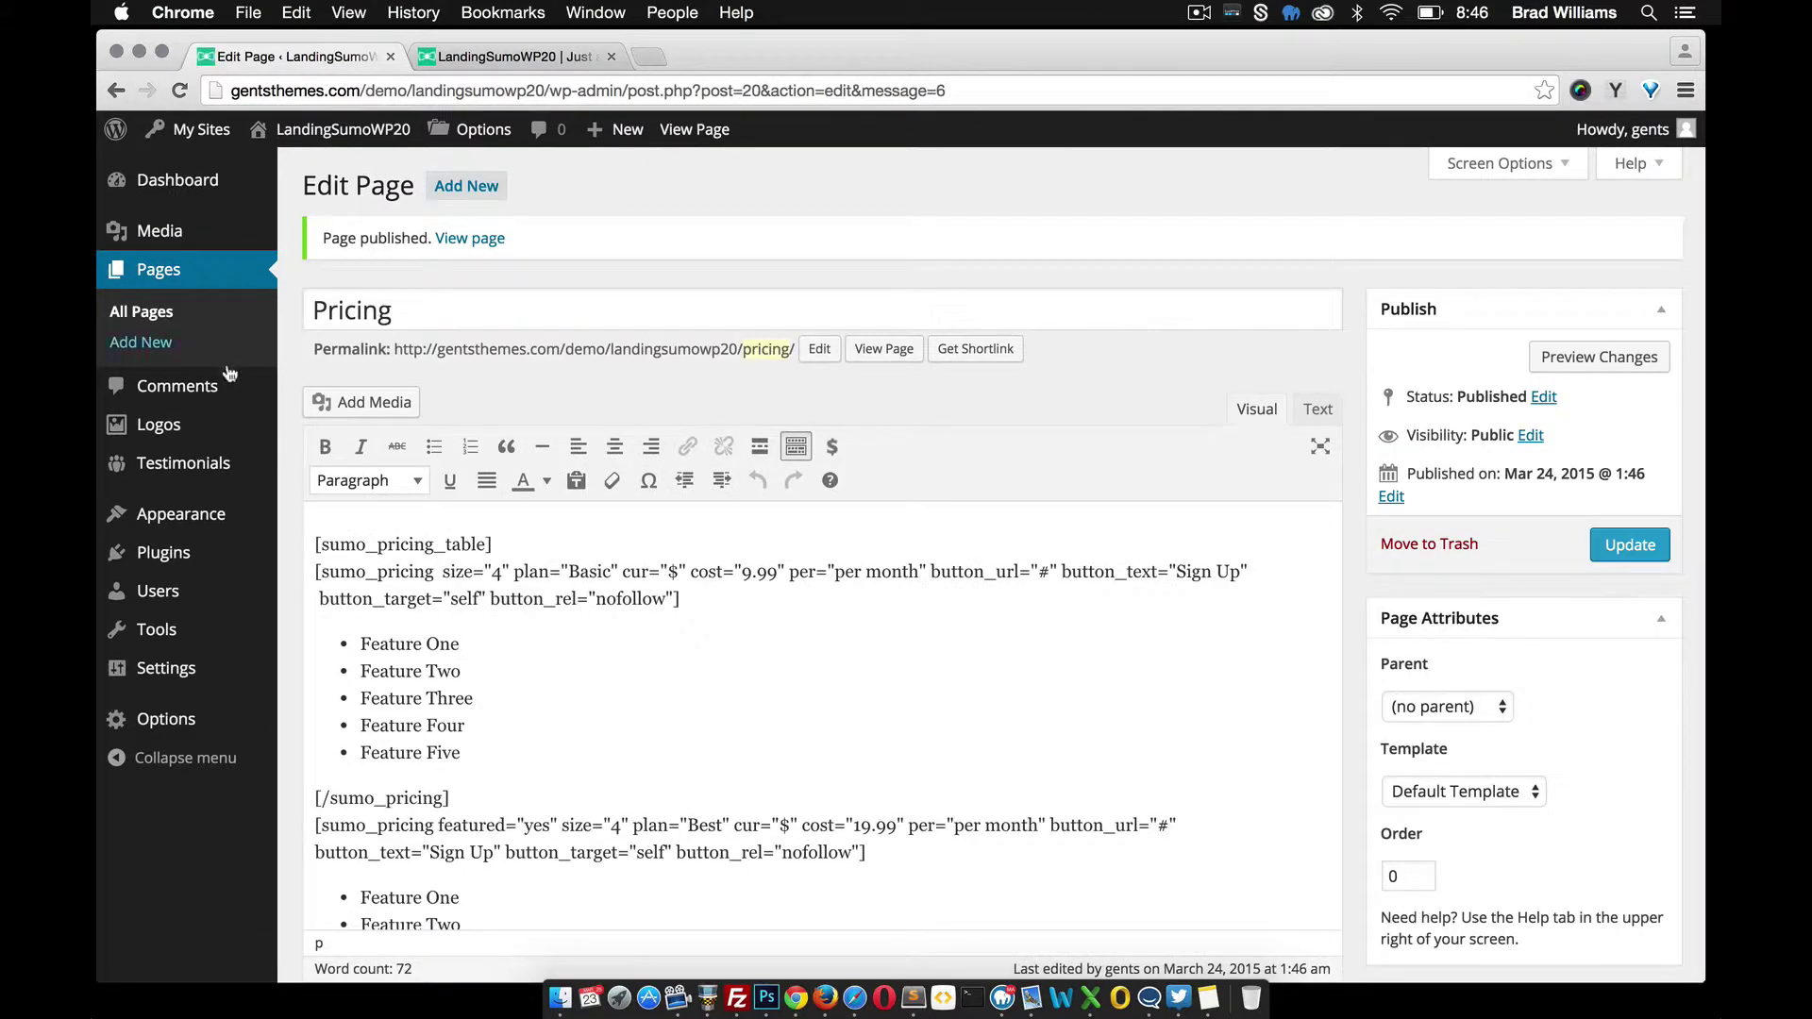
Under Layout, choose the Pricing page for the Blank homepage section and save the settings
{"action": "mouse_move", "coordinate": [179, 719]}
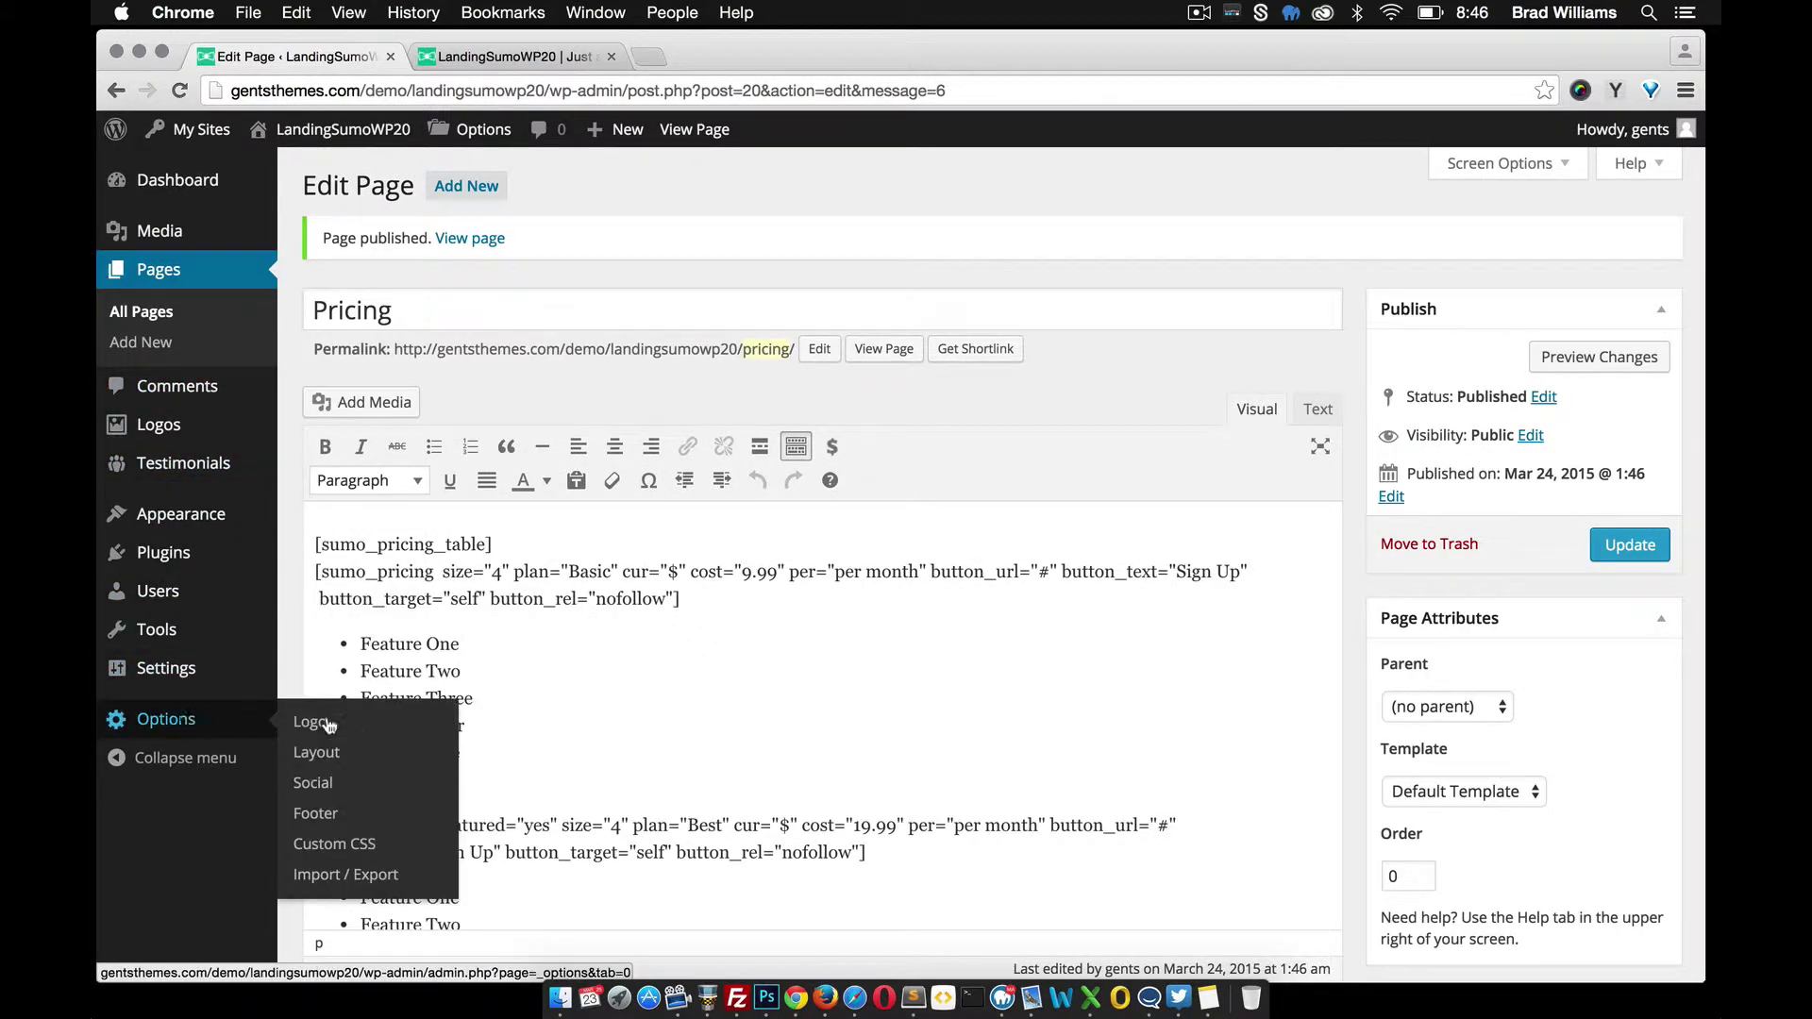
{"action": "left_click", "coordinate": [347, 754]}
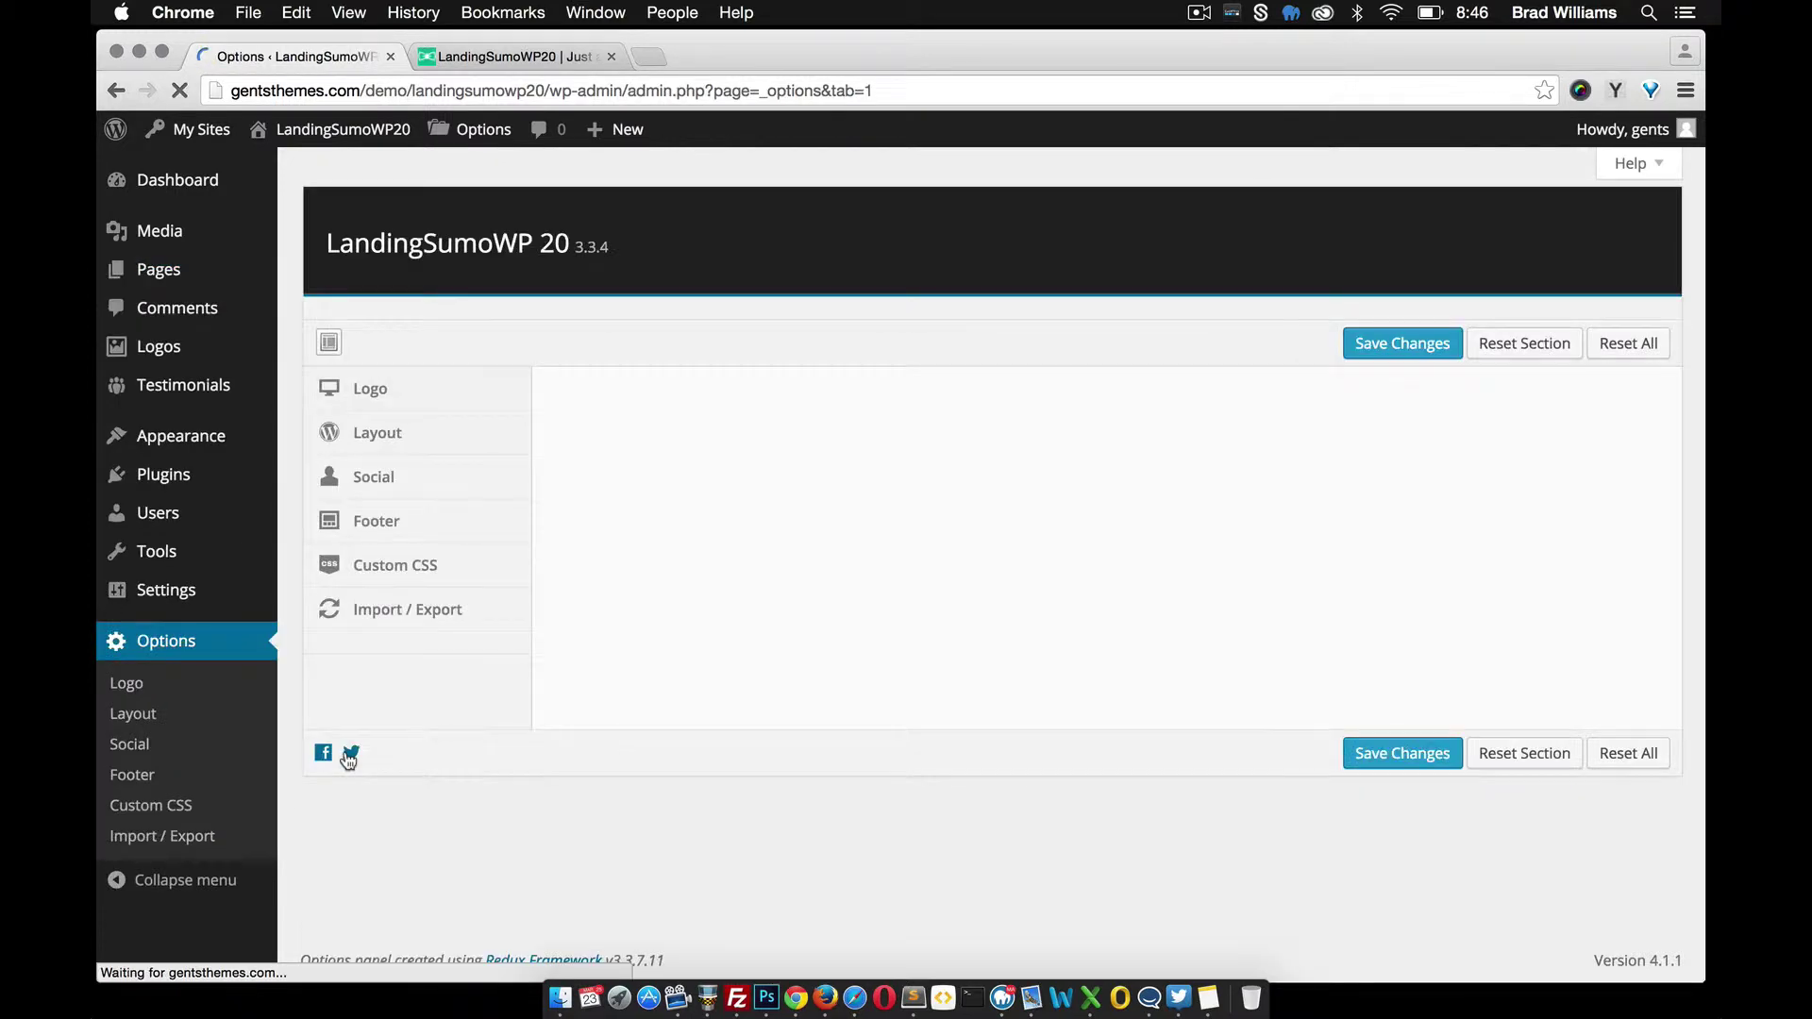
{"action": "scroll", "coordinate": [736, 676], "scroll_direction": "down", "scroll_amount": 4}
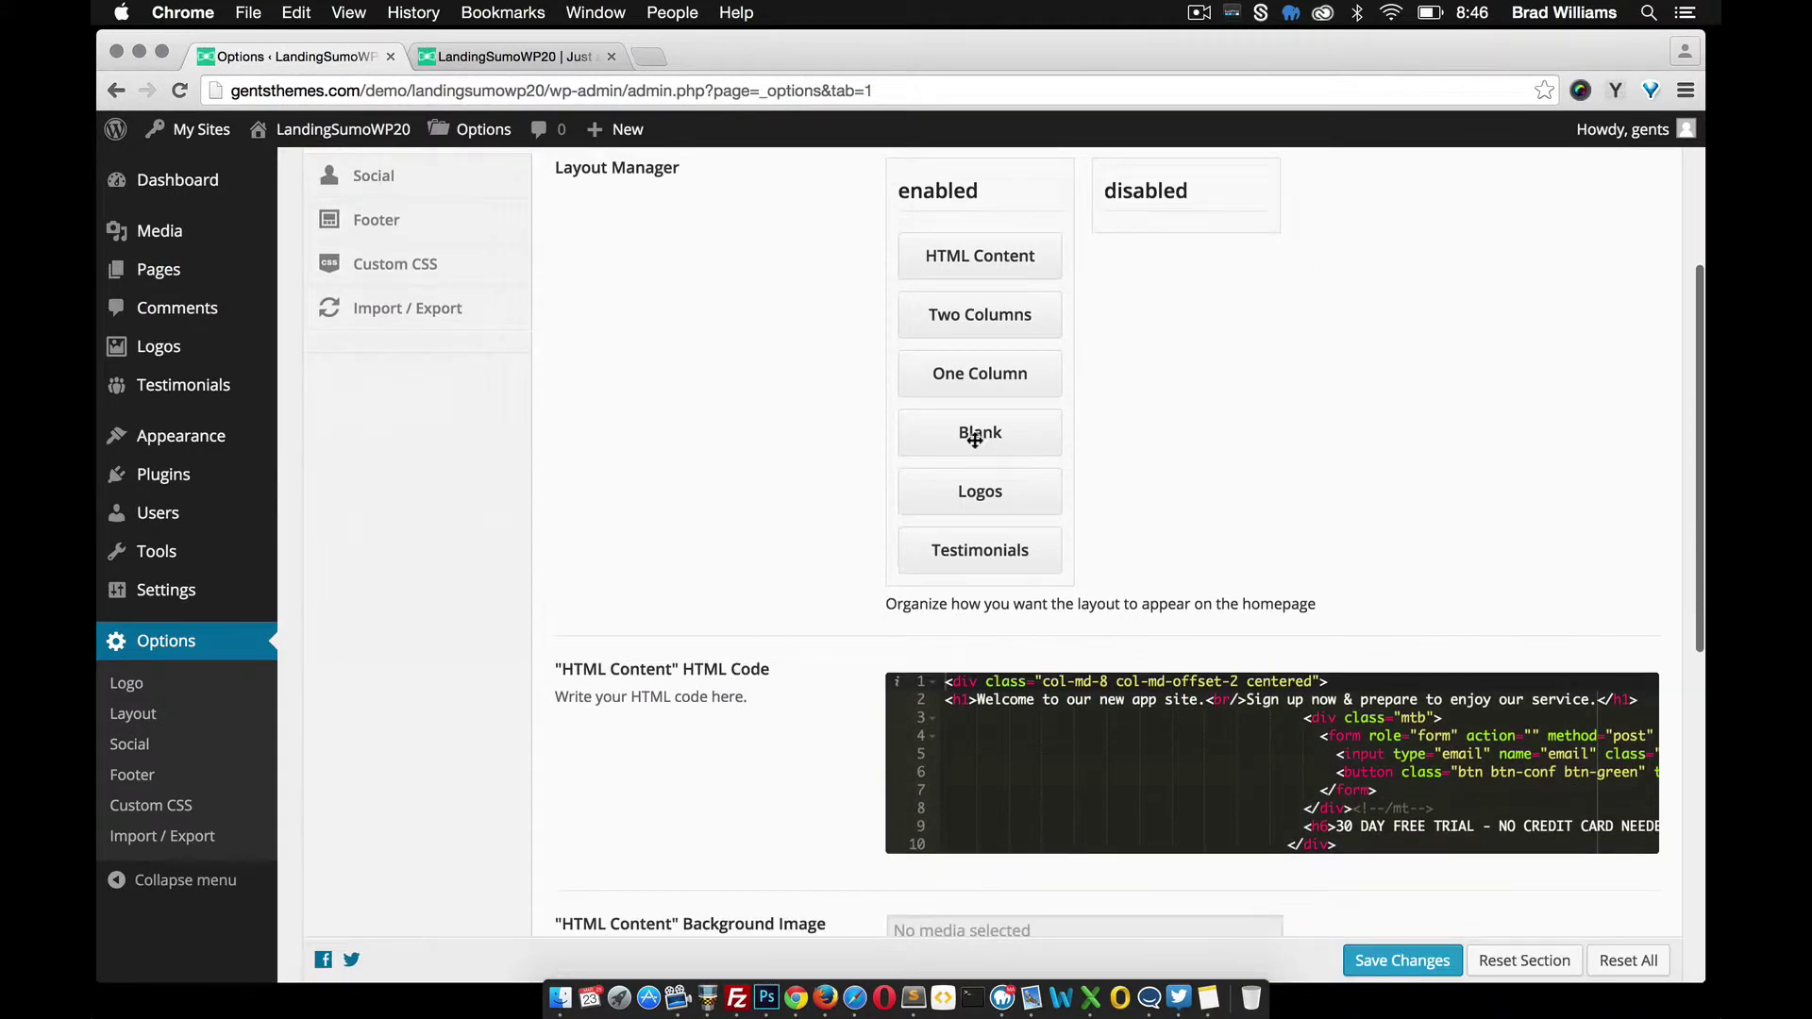
{"action": "scroll", "coordinate": [953, 436], "scroll_direction": "down", "scroll_amount": 10}
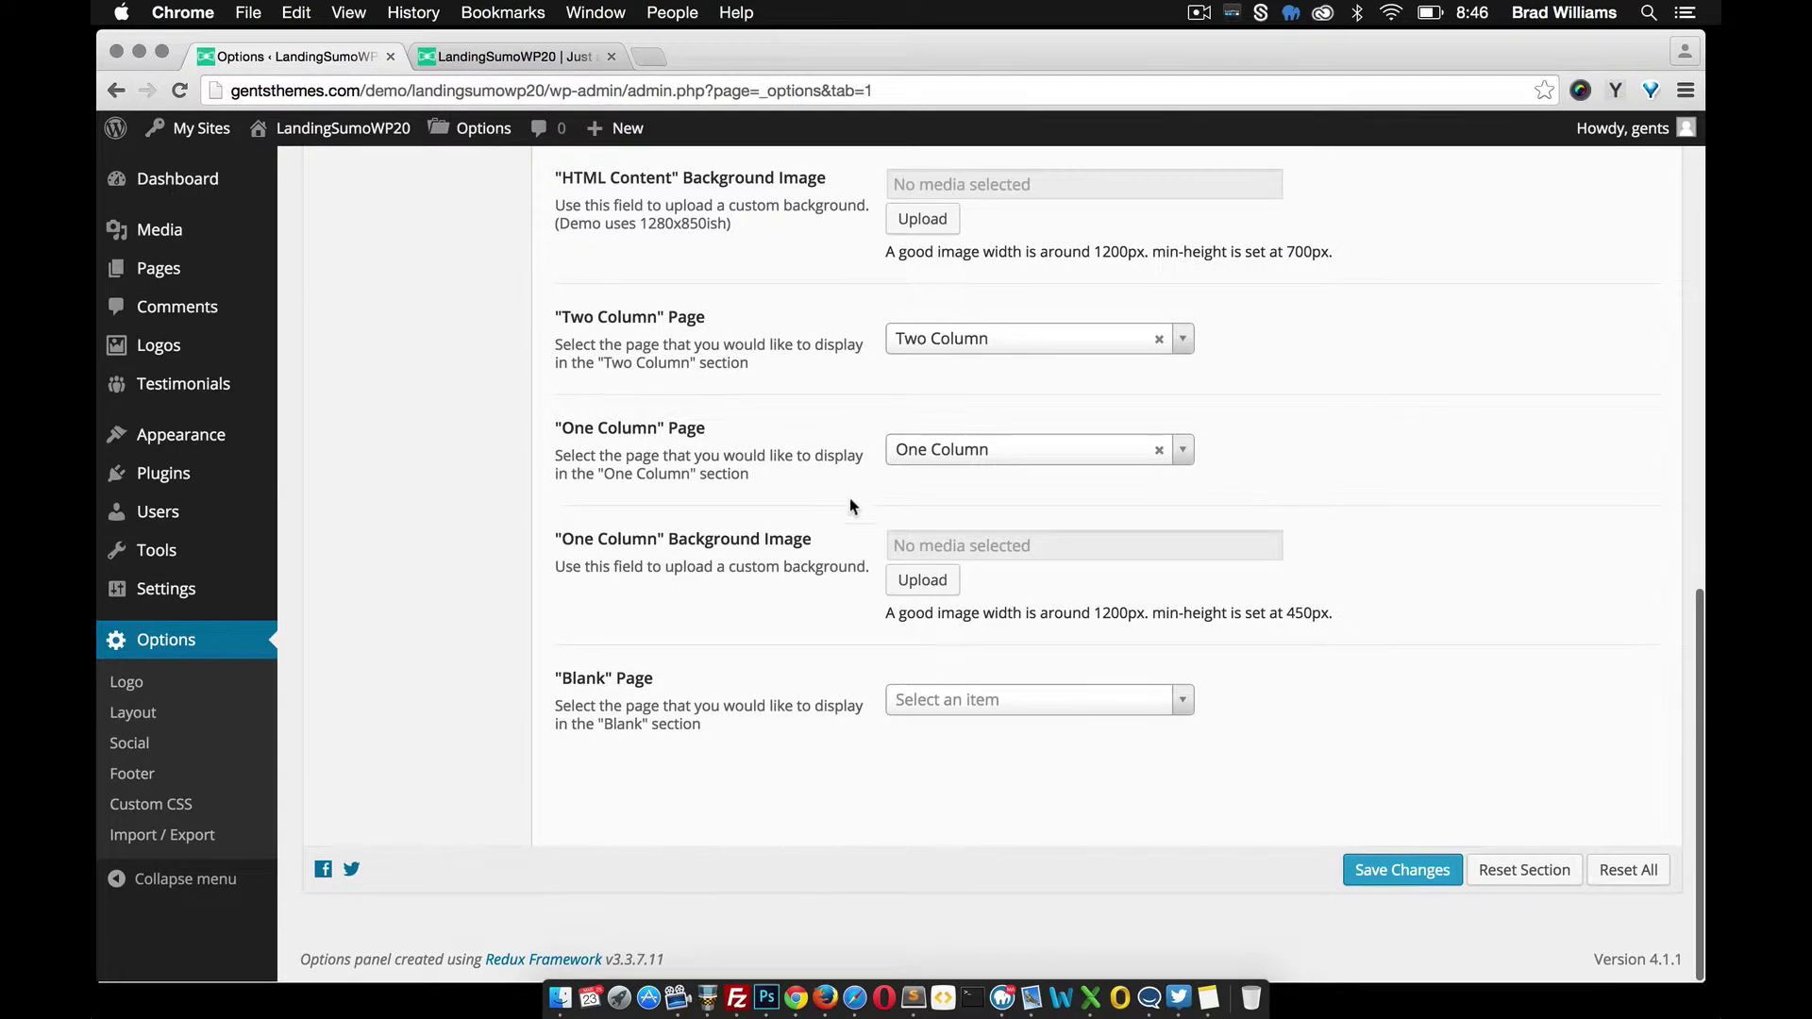
{"action": "left_click", "coordinate": [972, 703]}
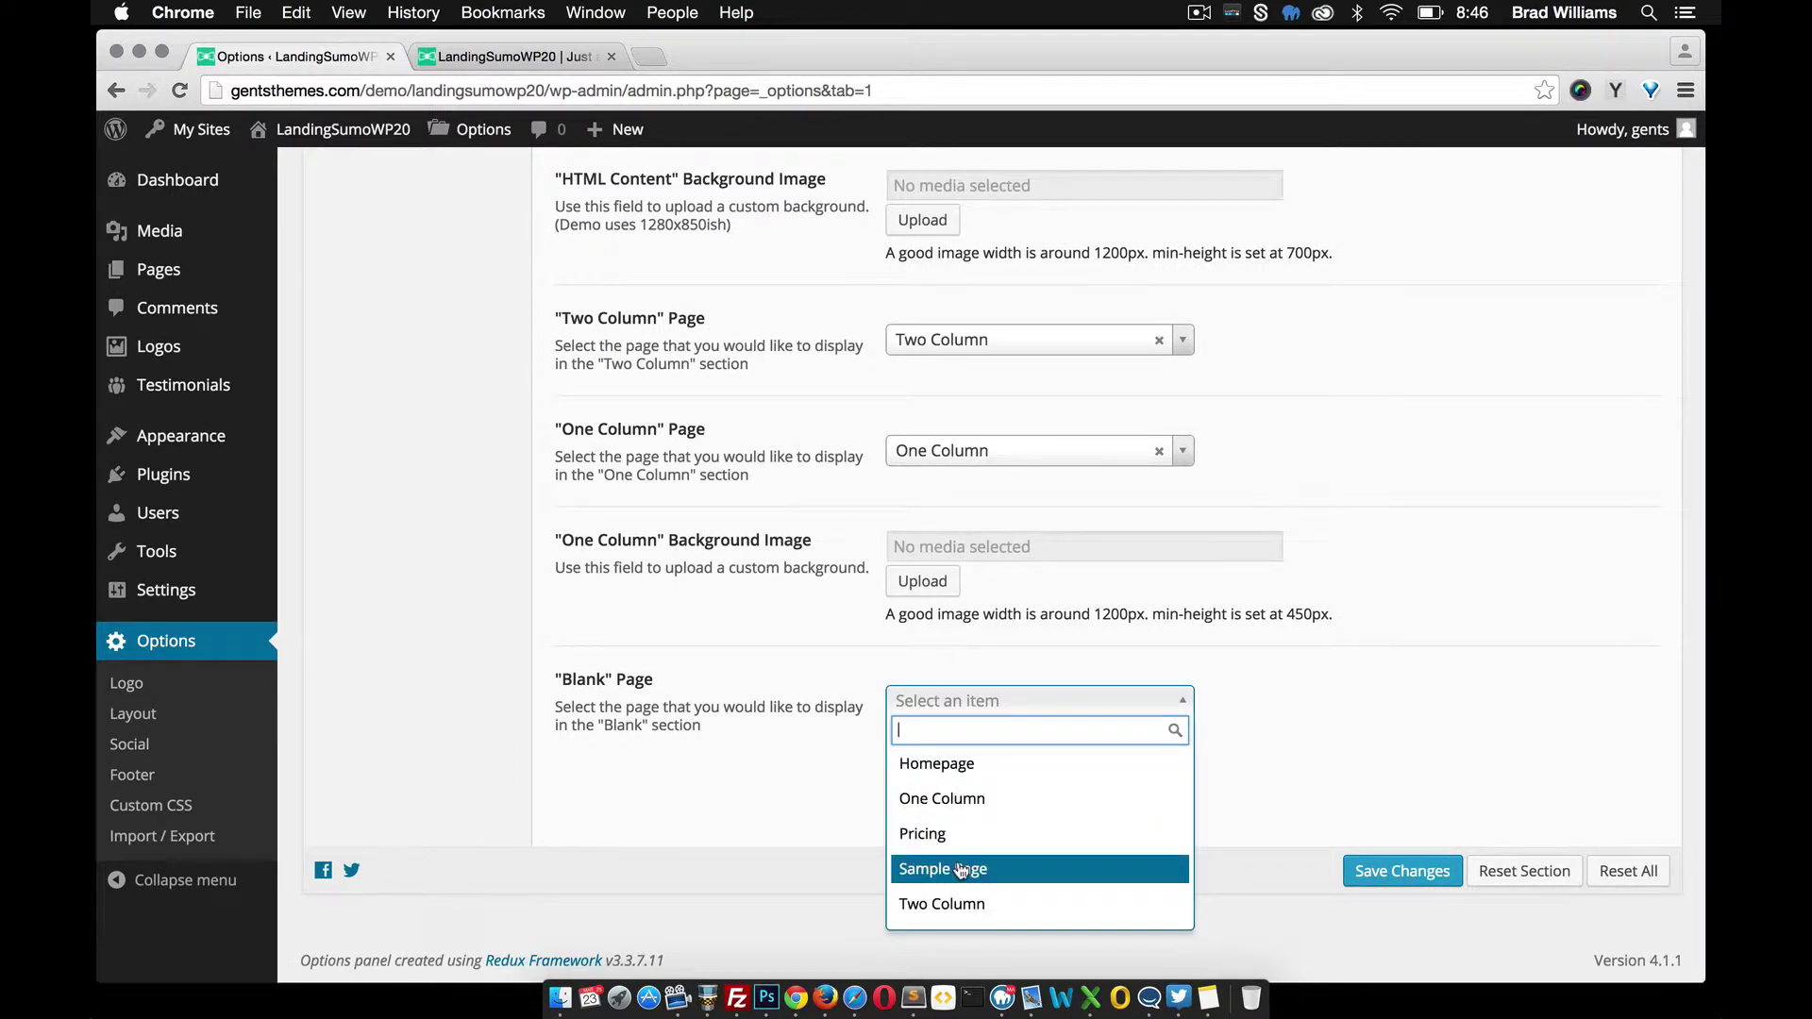
{"action": "left_click", "coordinate": [953, 835]}
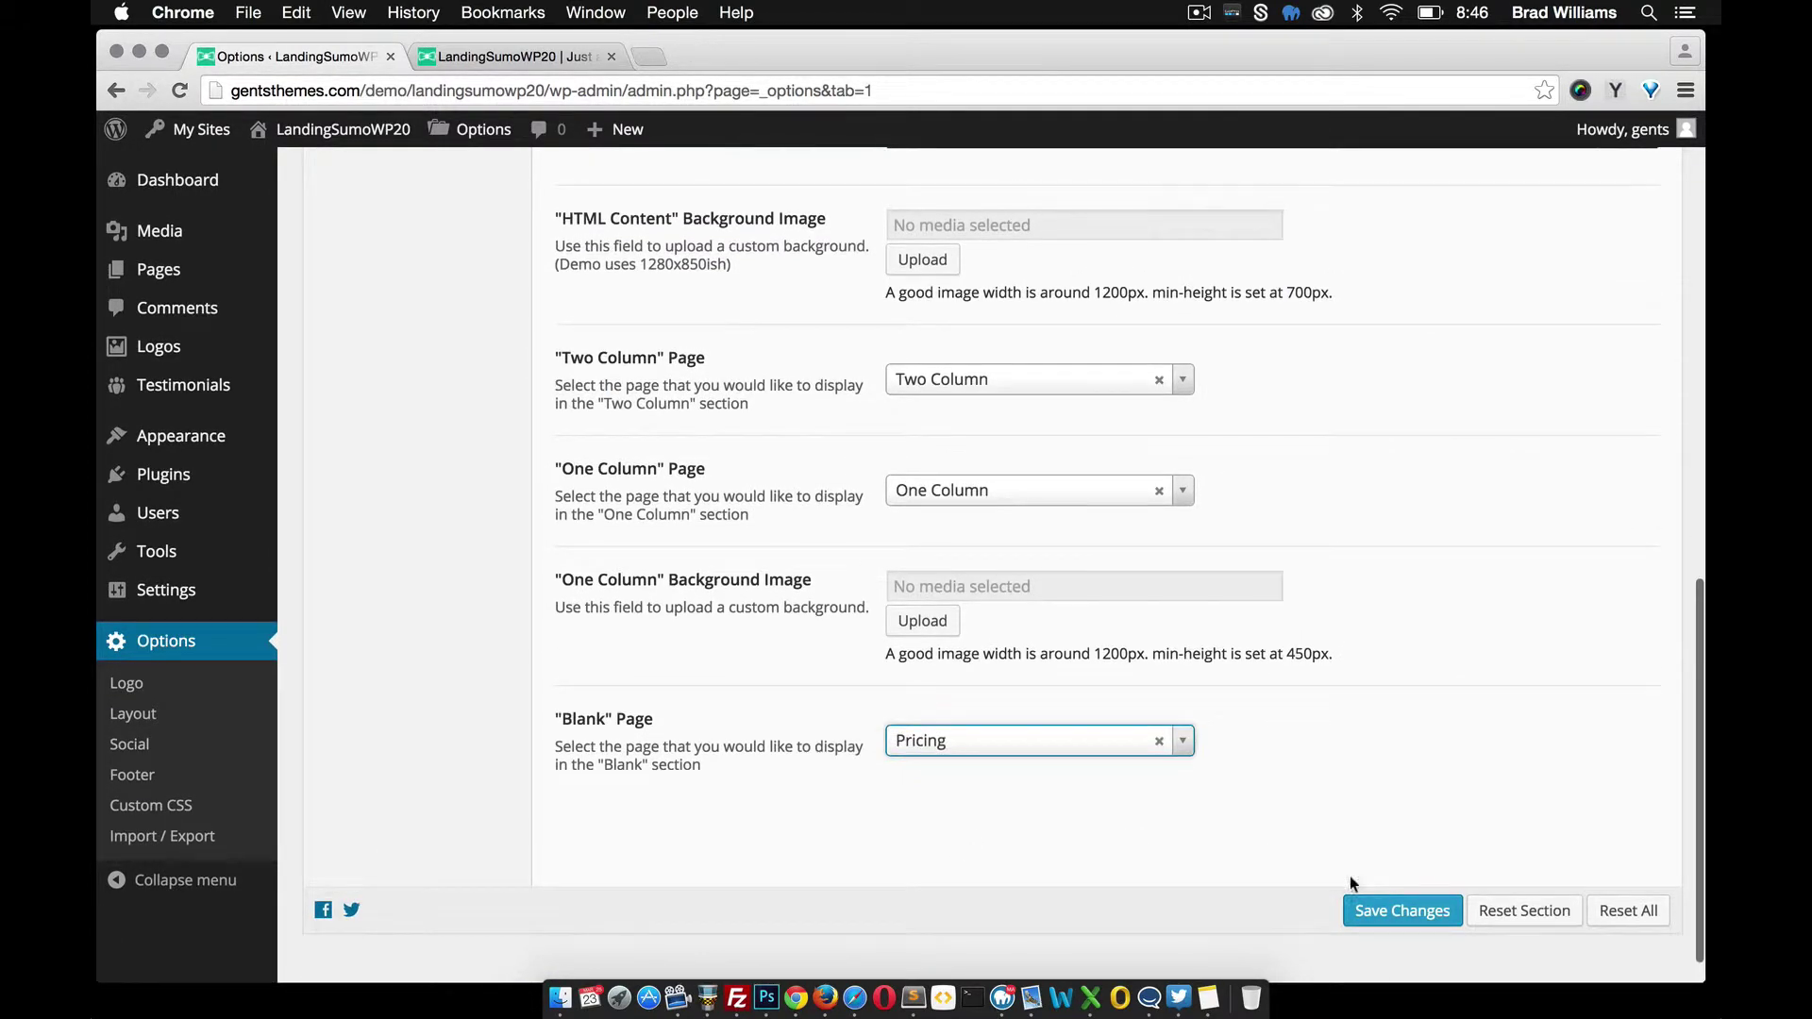
{"action": "left_click", "coordinate": [1377, 911]}
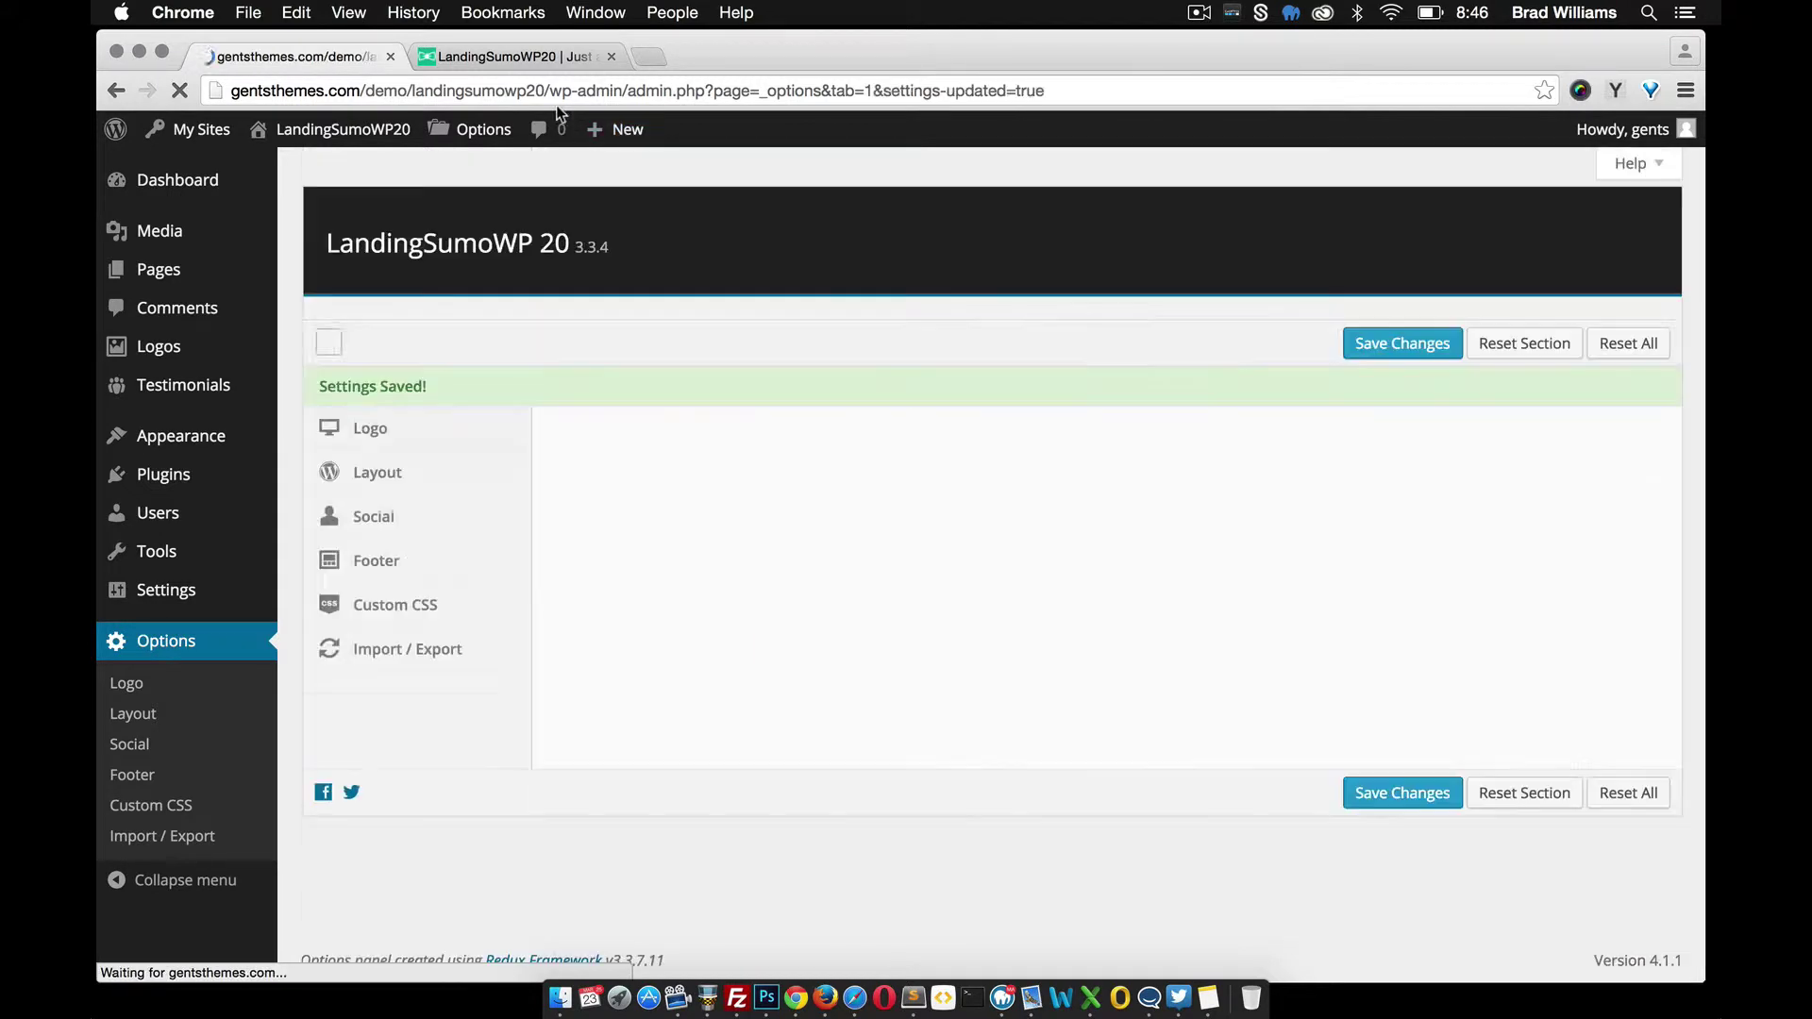
{"action": "left_click", "coordinate": [501, 60]}
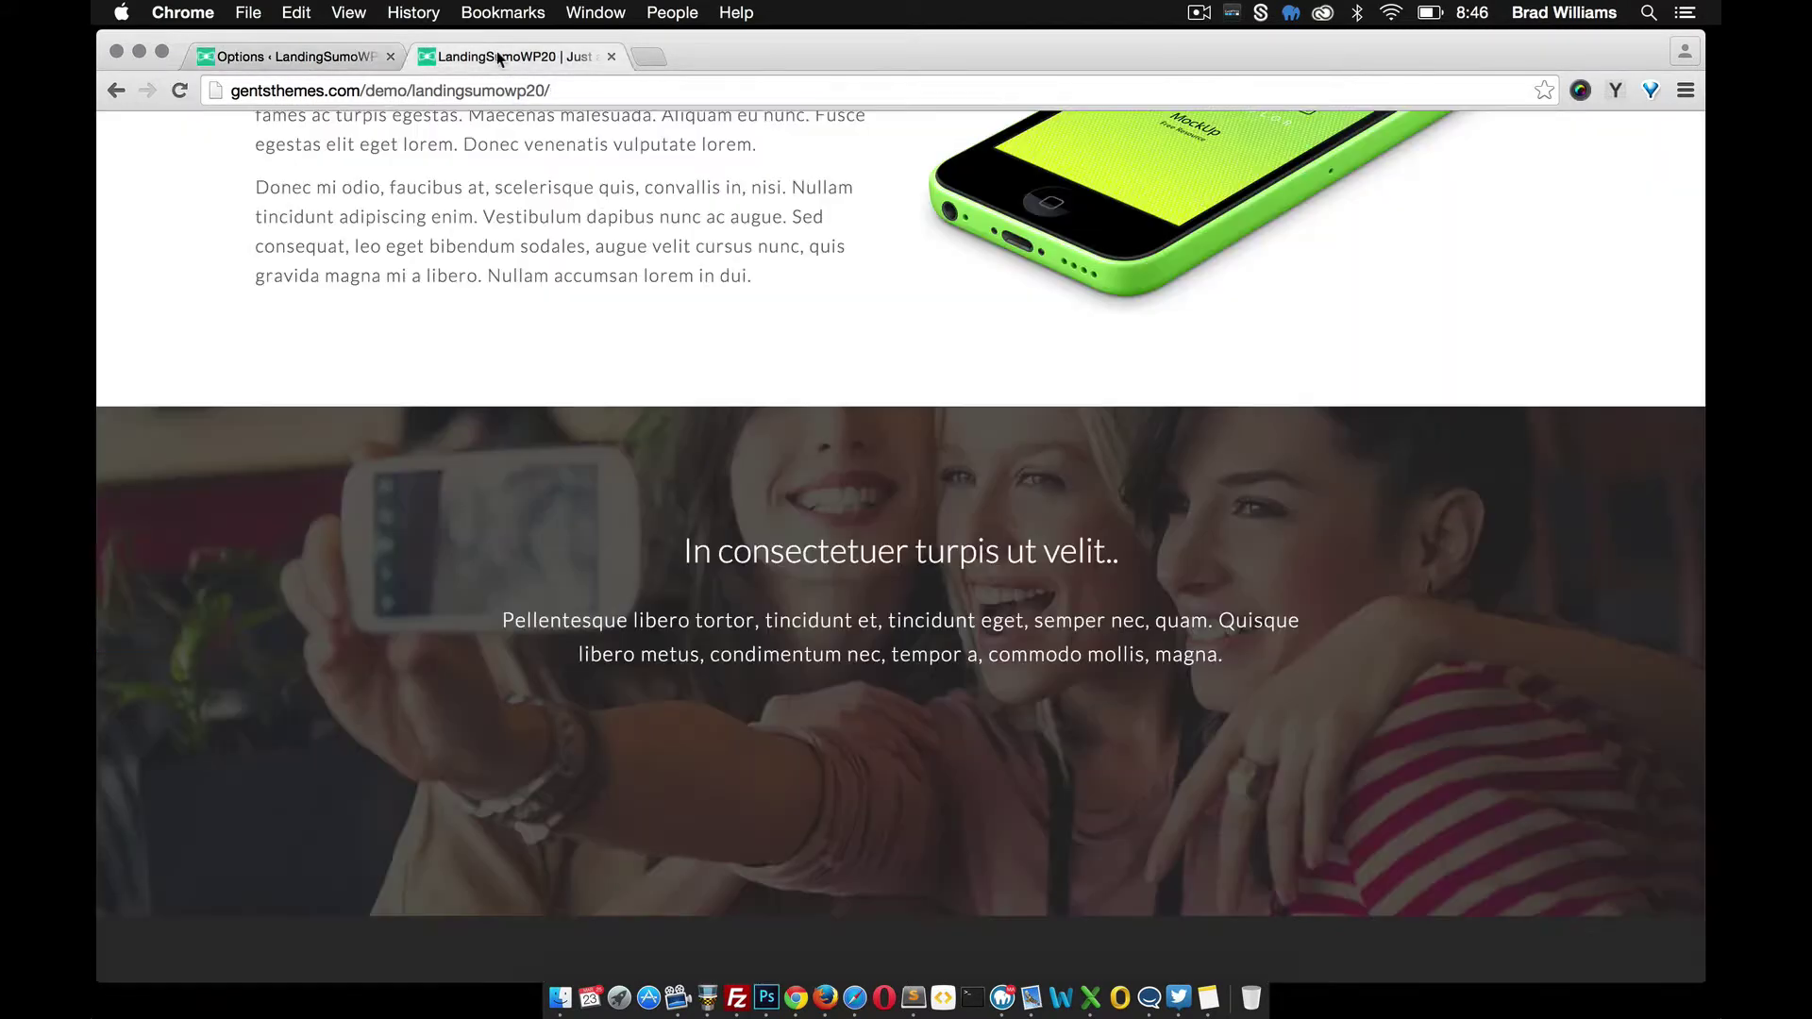
{"action": "left_click", "coordinate": [178, 91]}
{"action": "scroll", "coordinate": [698, 392], "scroll_direction": "down", "scroll_amount": 5}
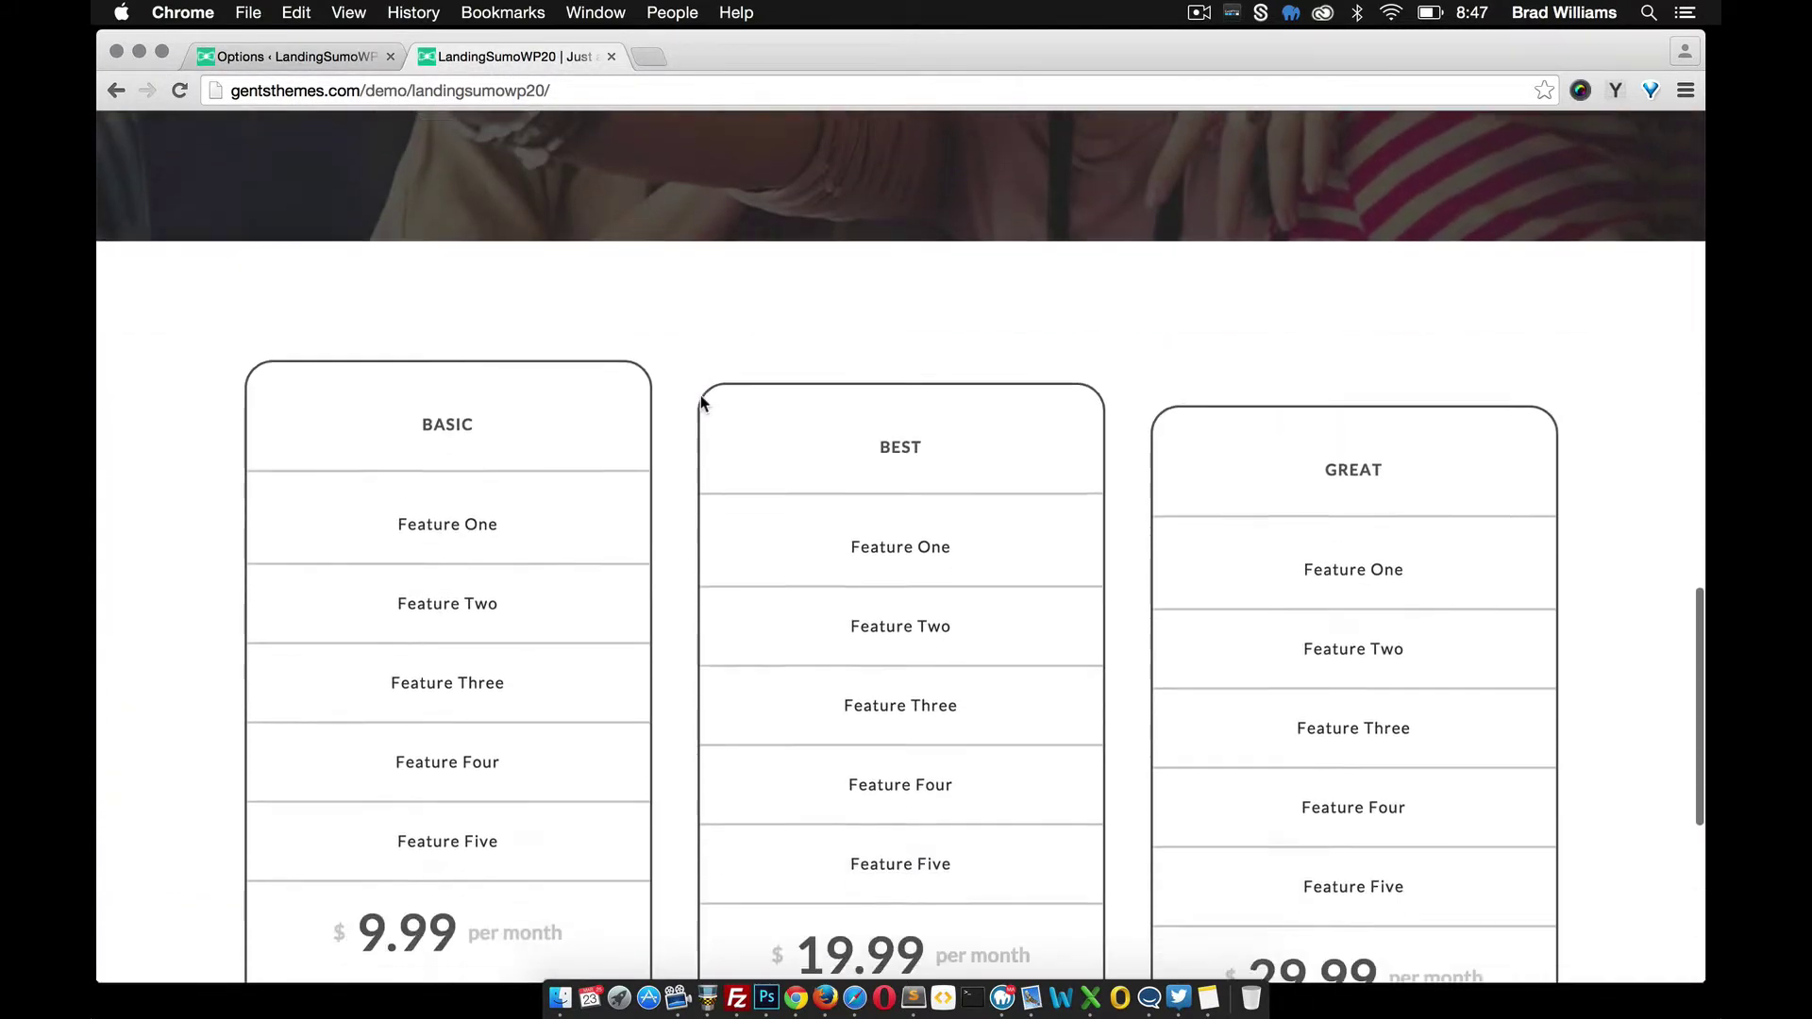
{"action": "scroll", "coordinate": [700, 406], "scroll_direction": "down", "scroll_amount": 4}
{"action": "scroll", "coordinate": [679, 429], "scroll_direction": "up", "scroll_amount": 2}
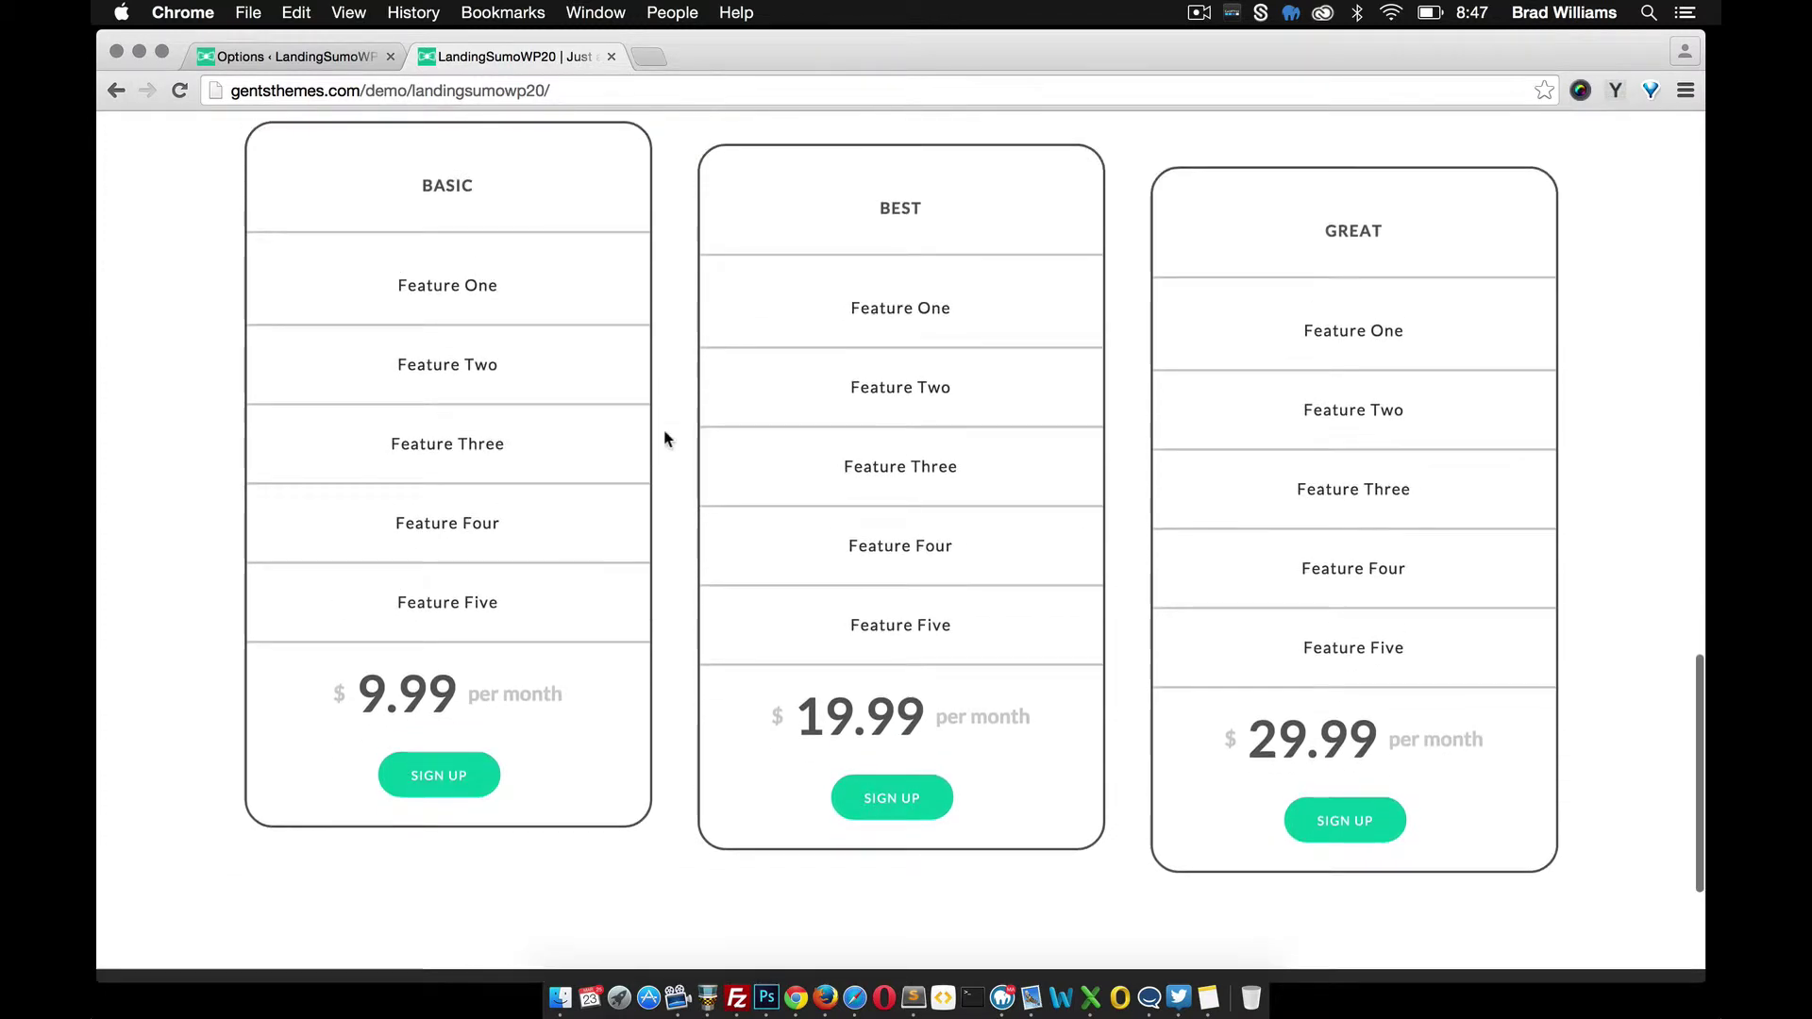
{"action": "scroll", "coordinate": [518, 328], "scroll_direction": "up", "scroll_amount": 2}
{"action": "scroll", "coordinate": [631, 328], "scroll_direction": "up", "scroll_amount": 1}
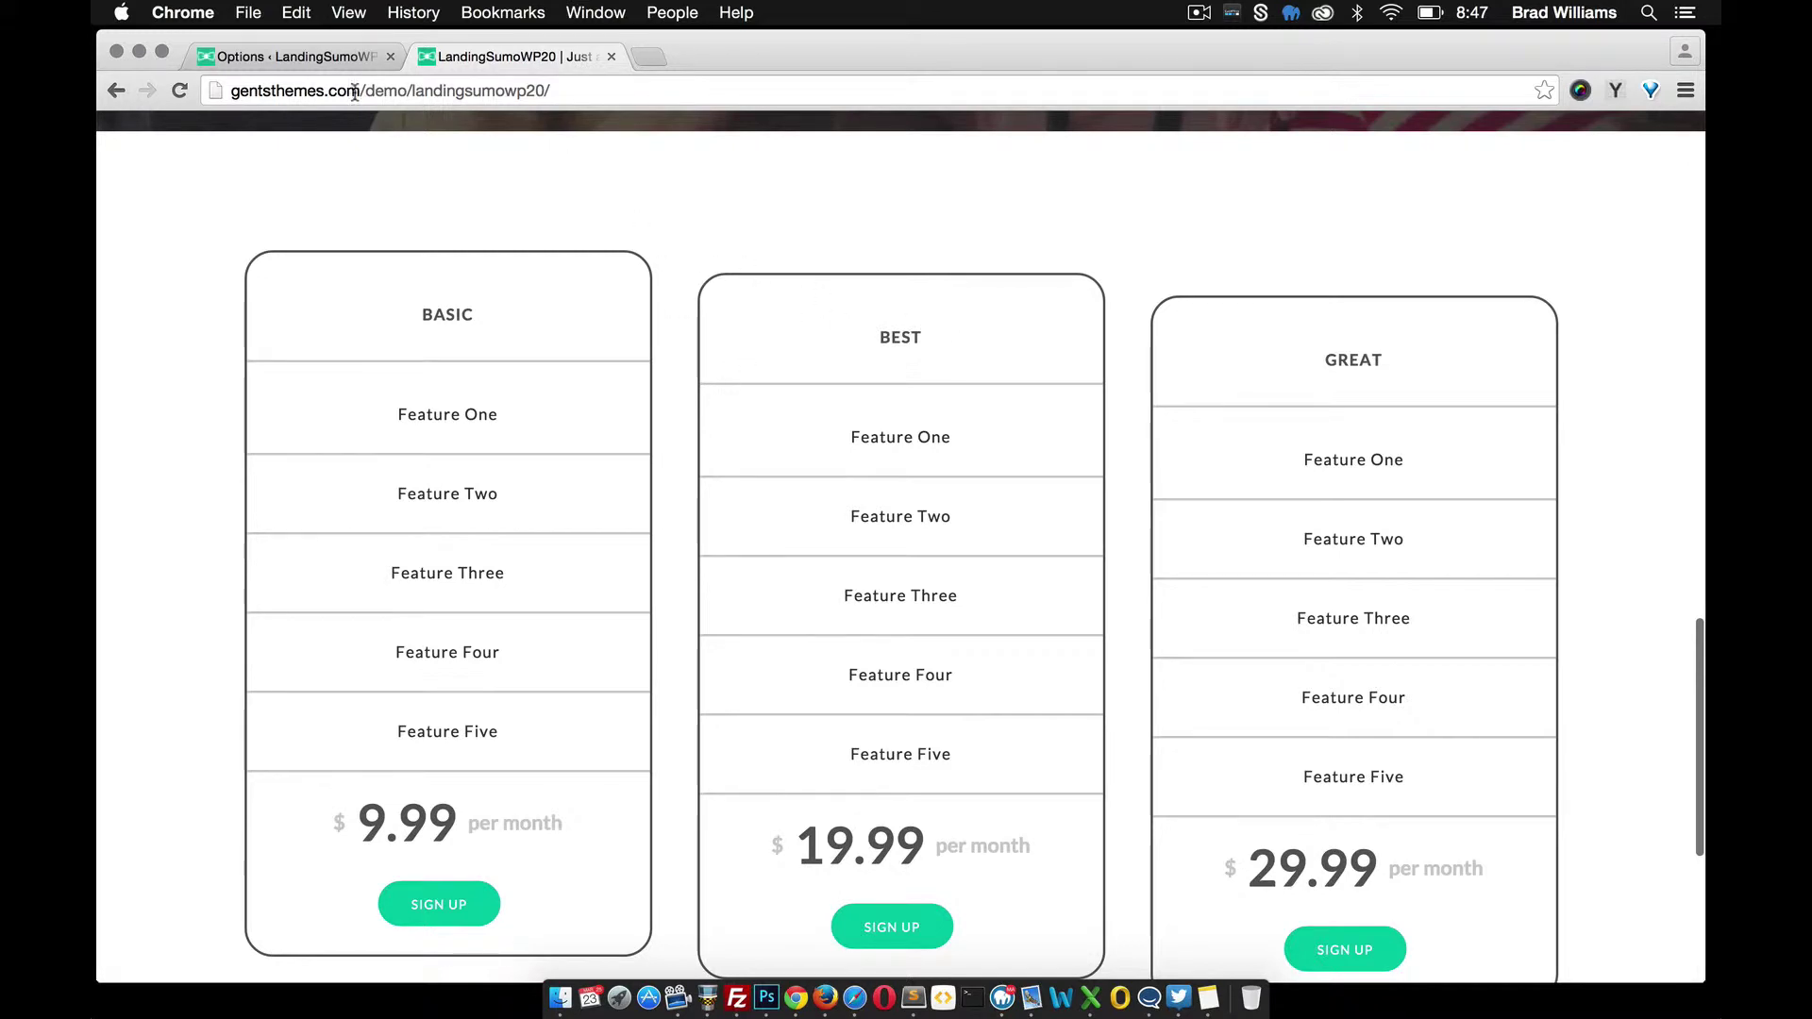
{"action": "left_click", "coordinate": [284, 56]}
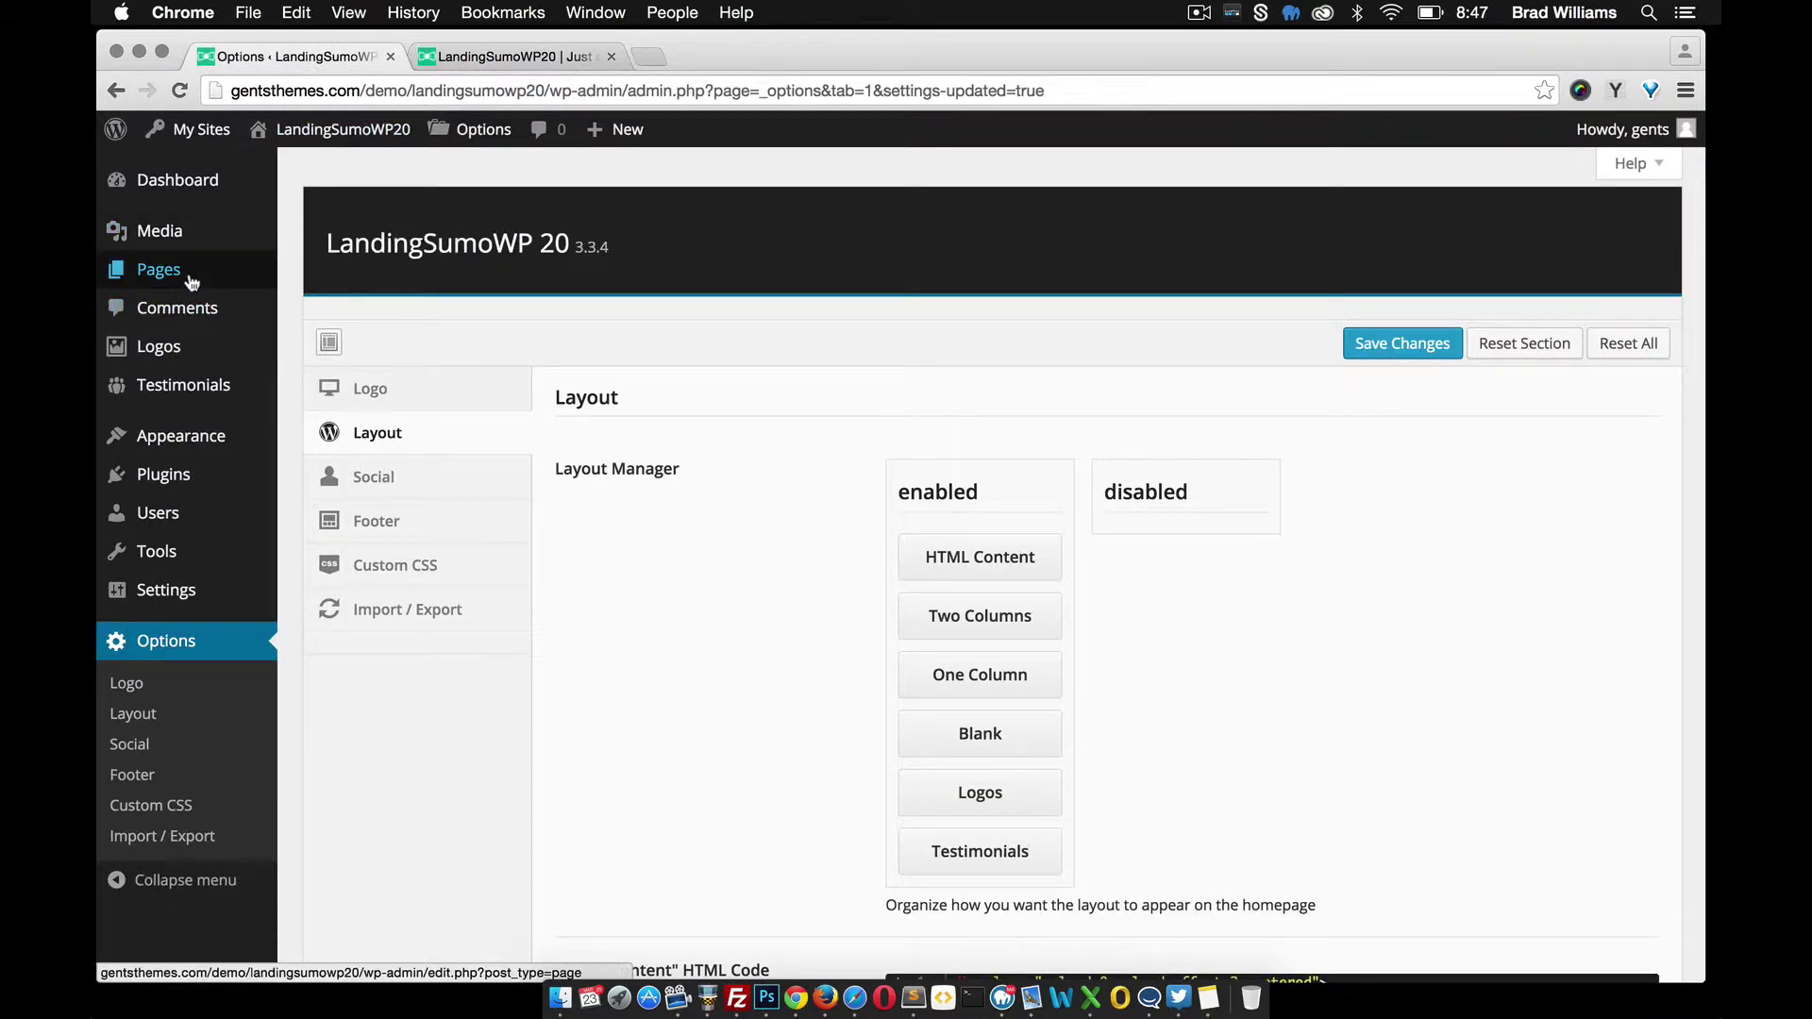
Open the Pricing page for editing in the Text (HTML) view
{"action": "left_click", "coordinate": [329, 275]}
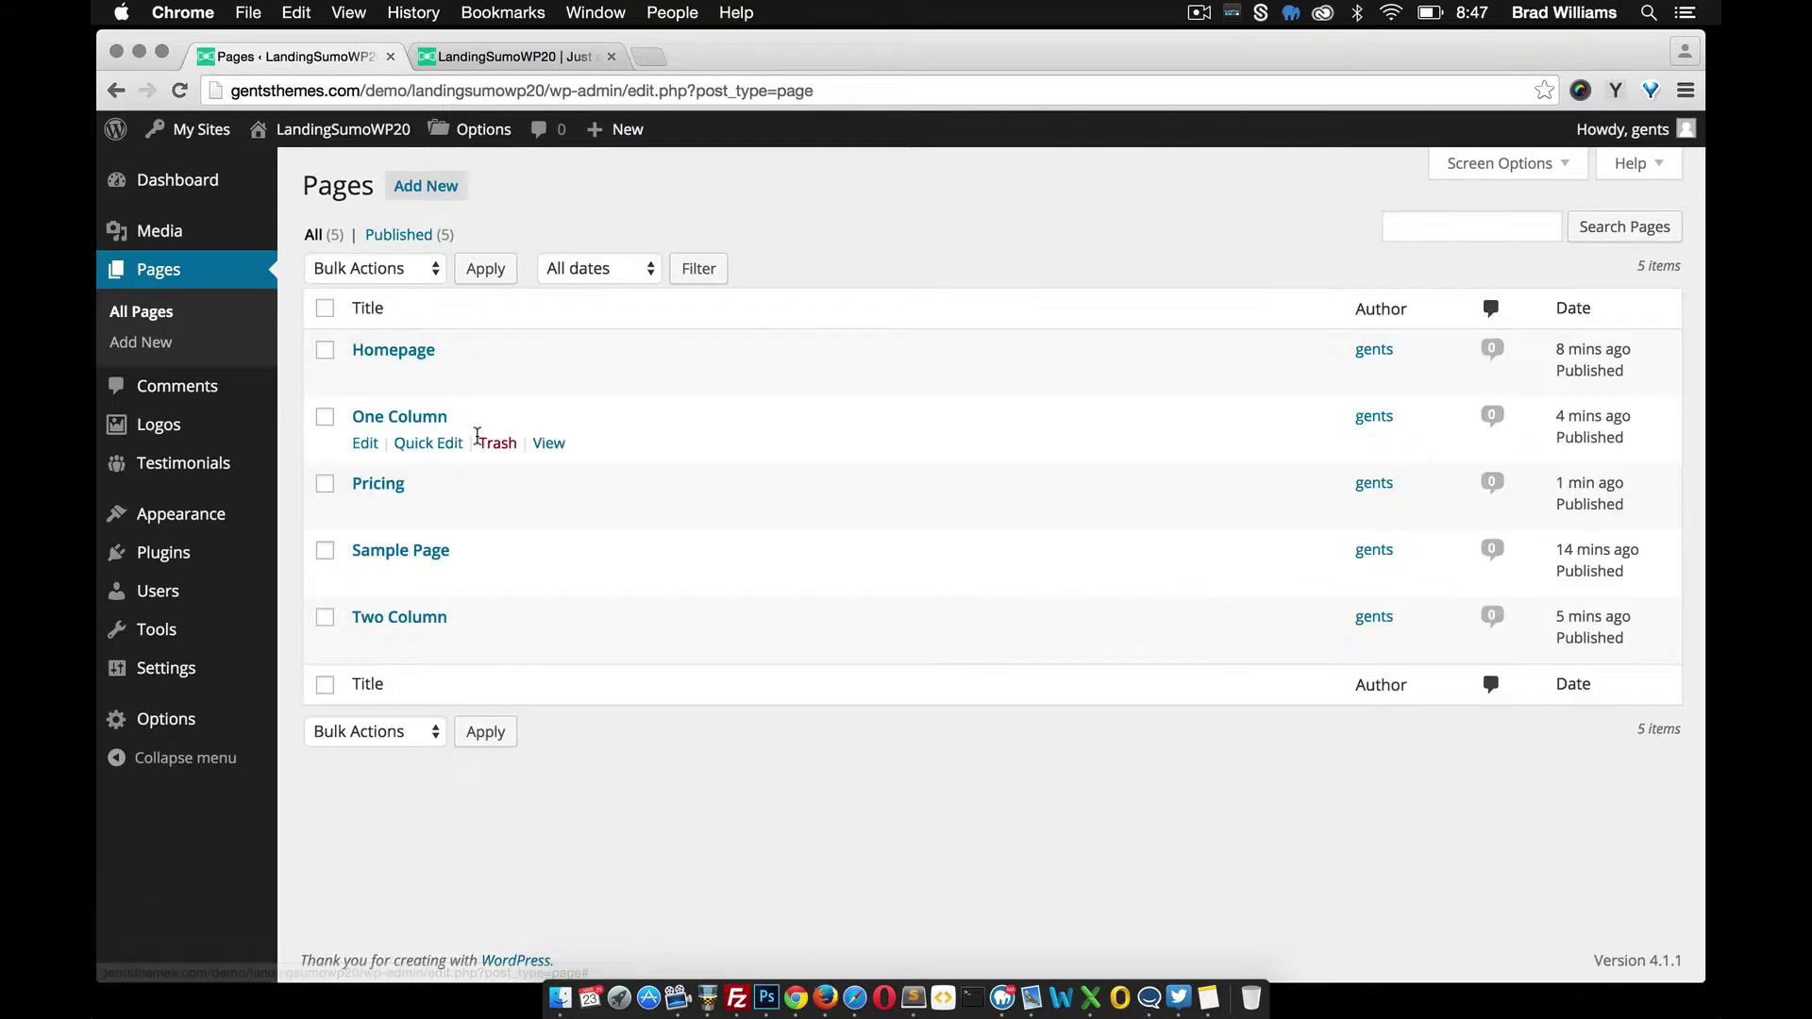
{"action": "left_click", "coordinate": [363, 510]}
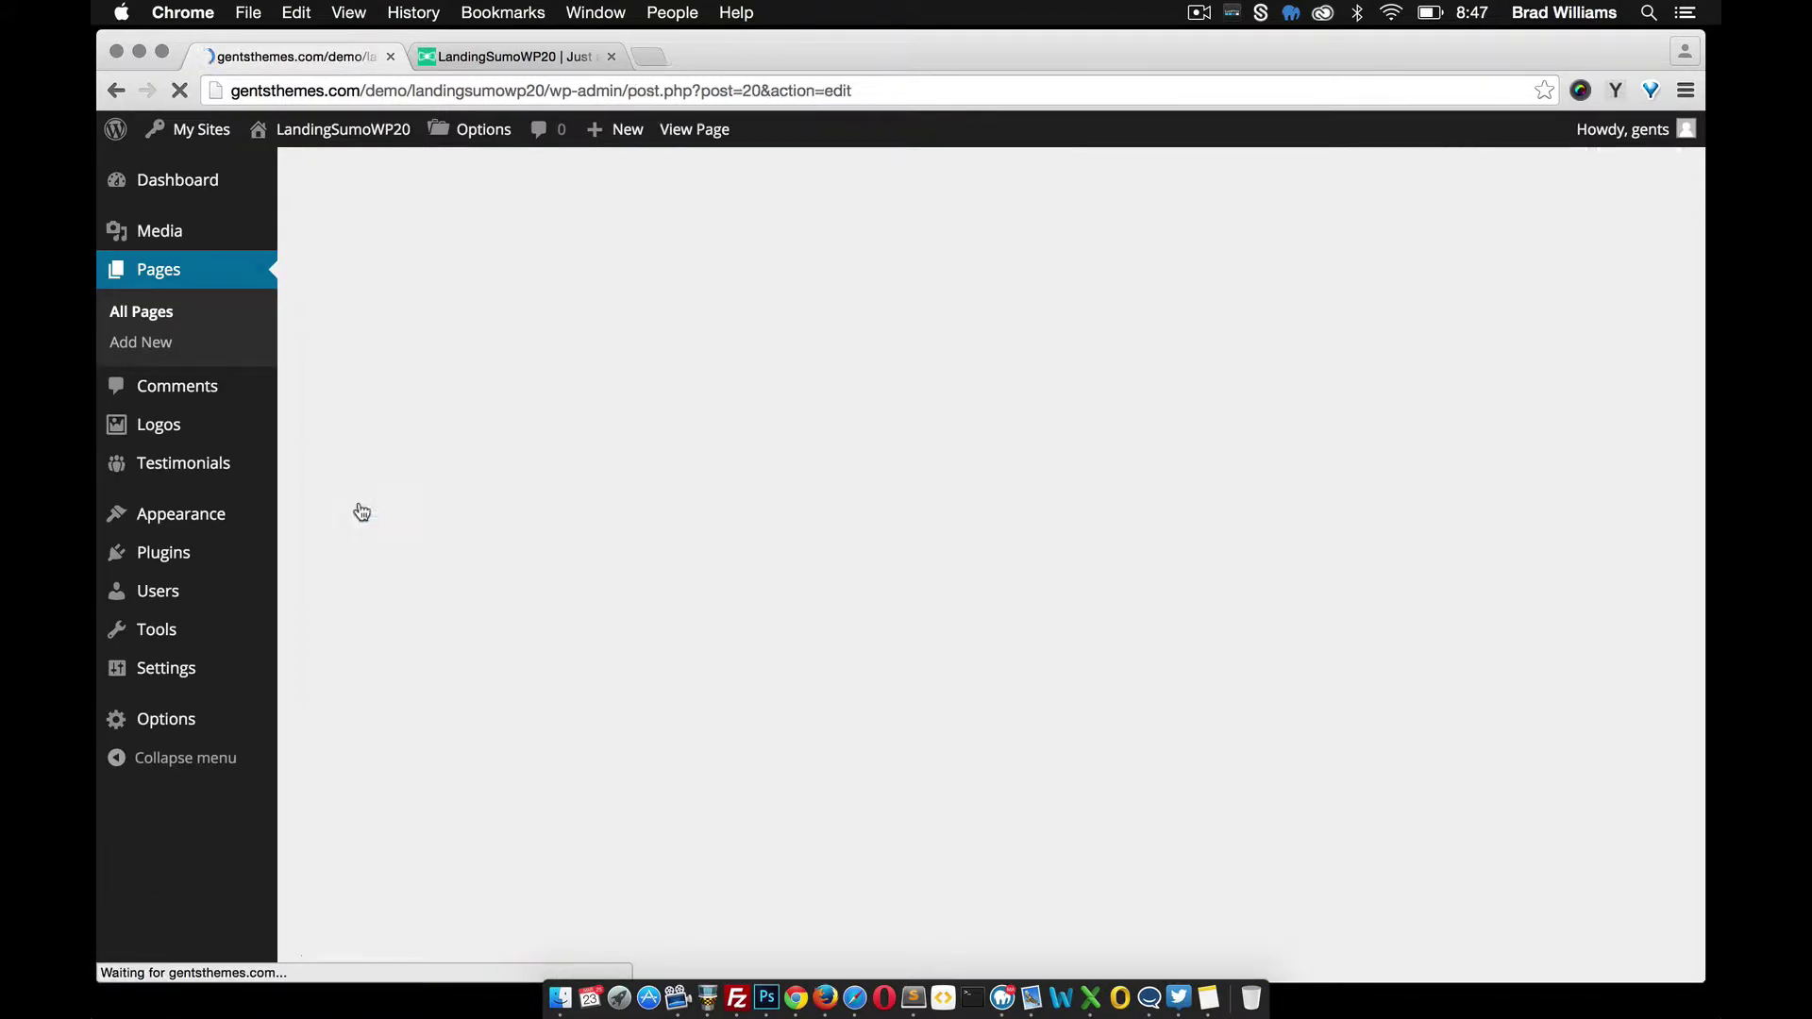
{"action": "scroll", "coordinate": [628, 632], "scroll_direction": "down", "scroll_amount": 5}
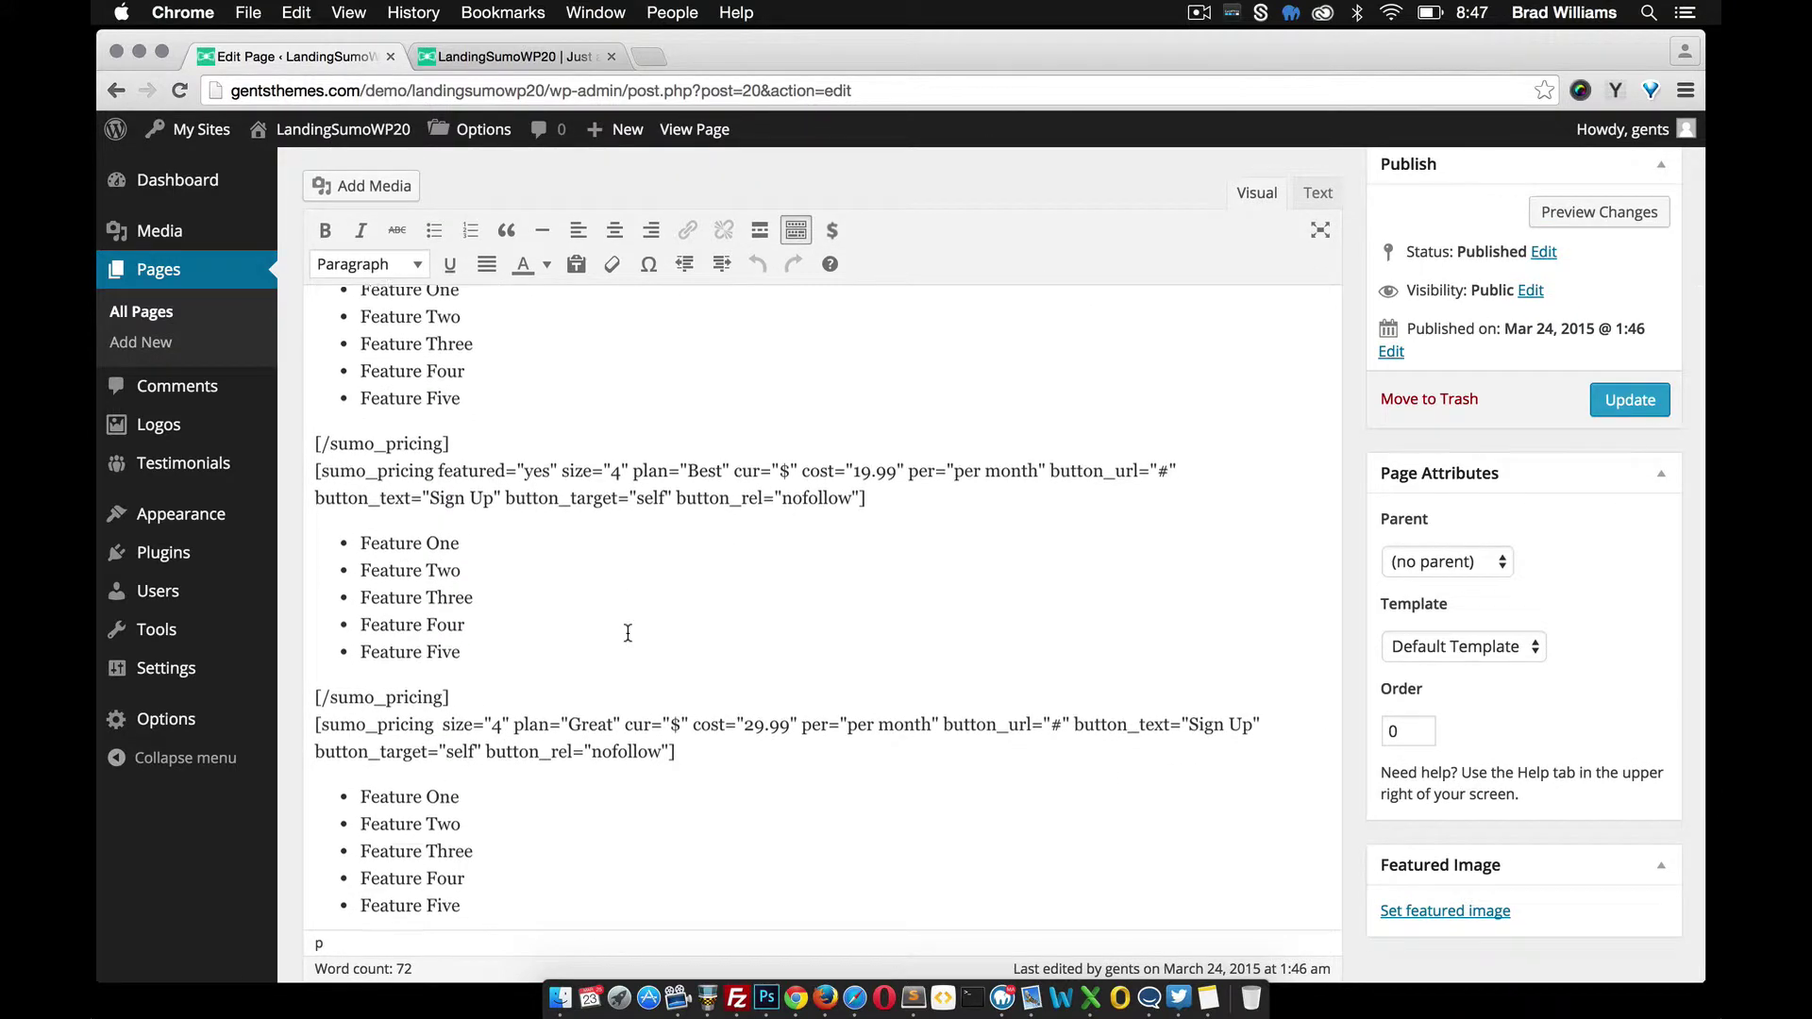
{"action": "scroll", "coordinate": [1044, 384], "scroll_direction": "up", "scroll_amount": 1}
{"action": "left_click", "coordinate": [1318, 192]}
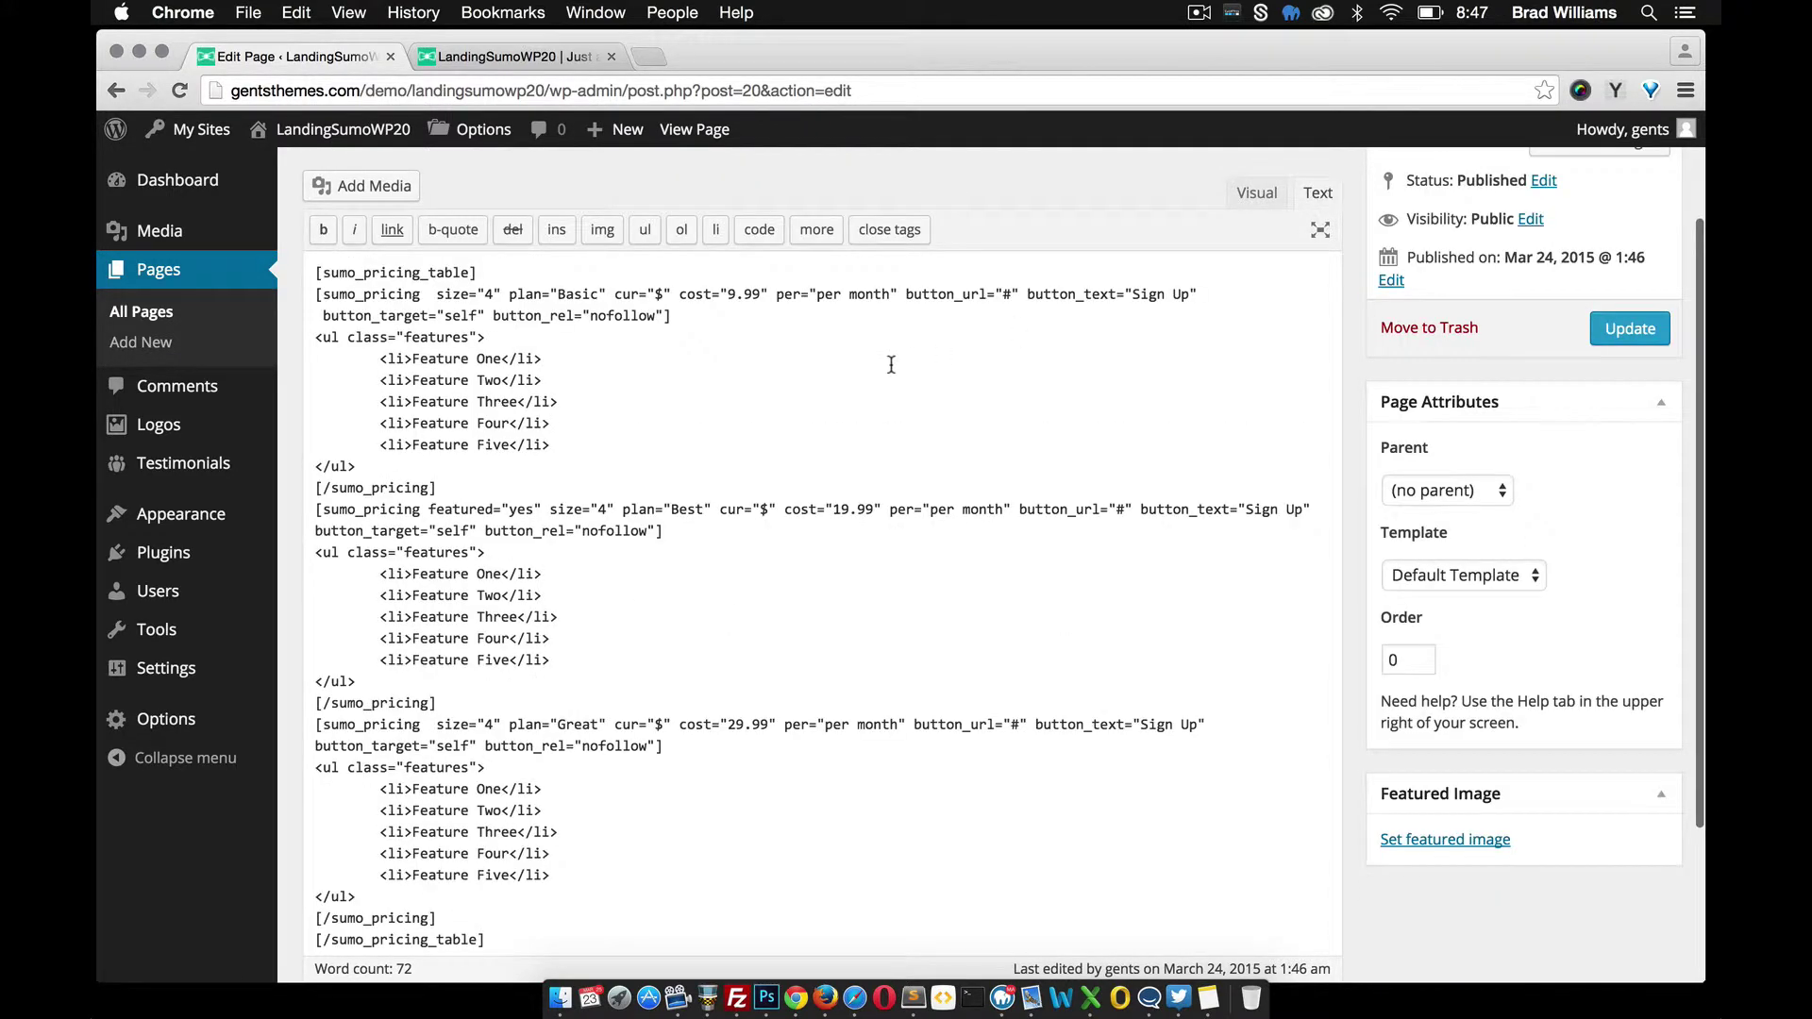
Join the Best and Great plan shortcodes onto the preceding closing tags and update the page
{"action": "scroll", "coordinate": [546, 449], "scroll_direction": "up", "scroll_amount": 2}
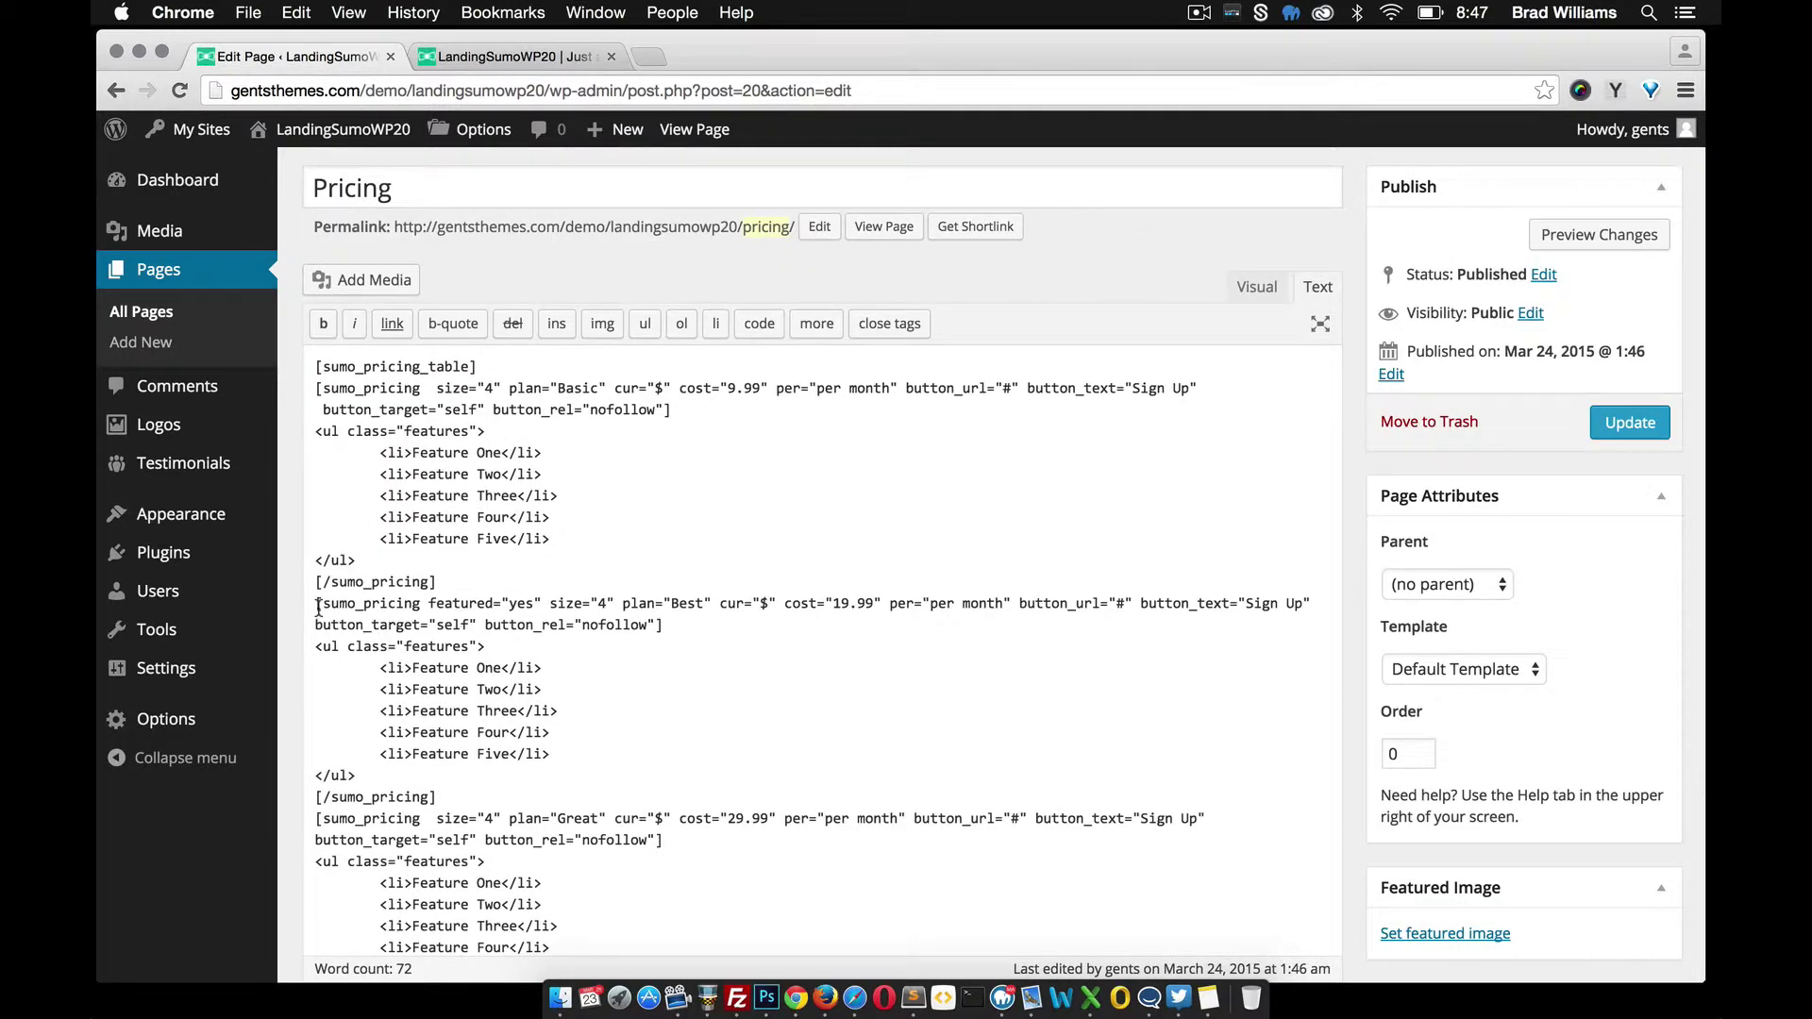
{"action": "left_click", "coordinate": [318, 609]}
{"action": "key", "text": "BackSpace"}
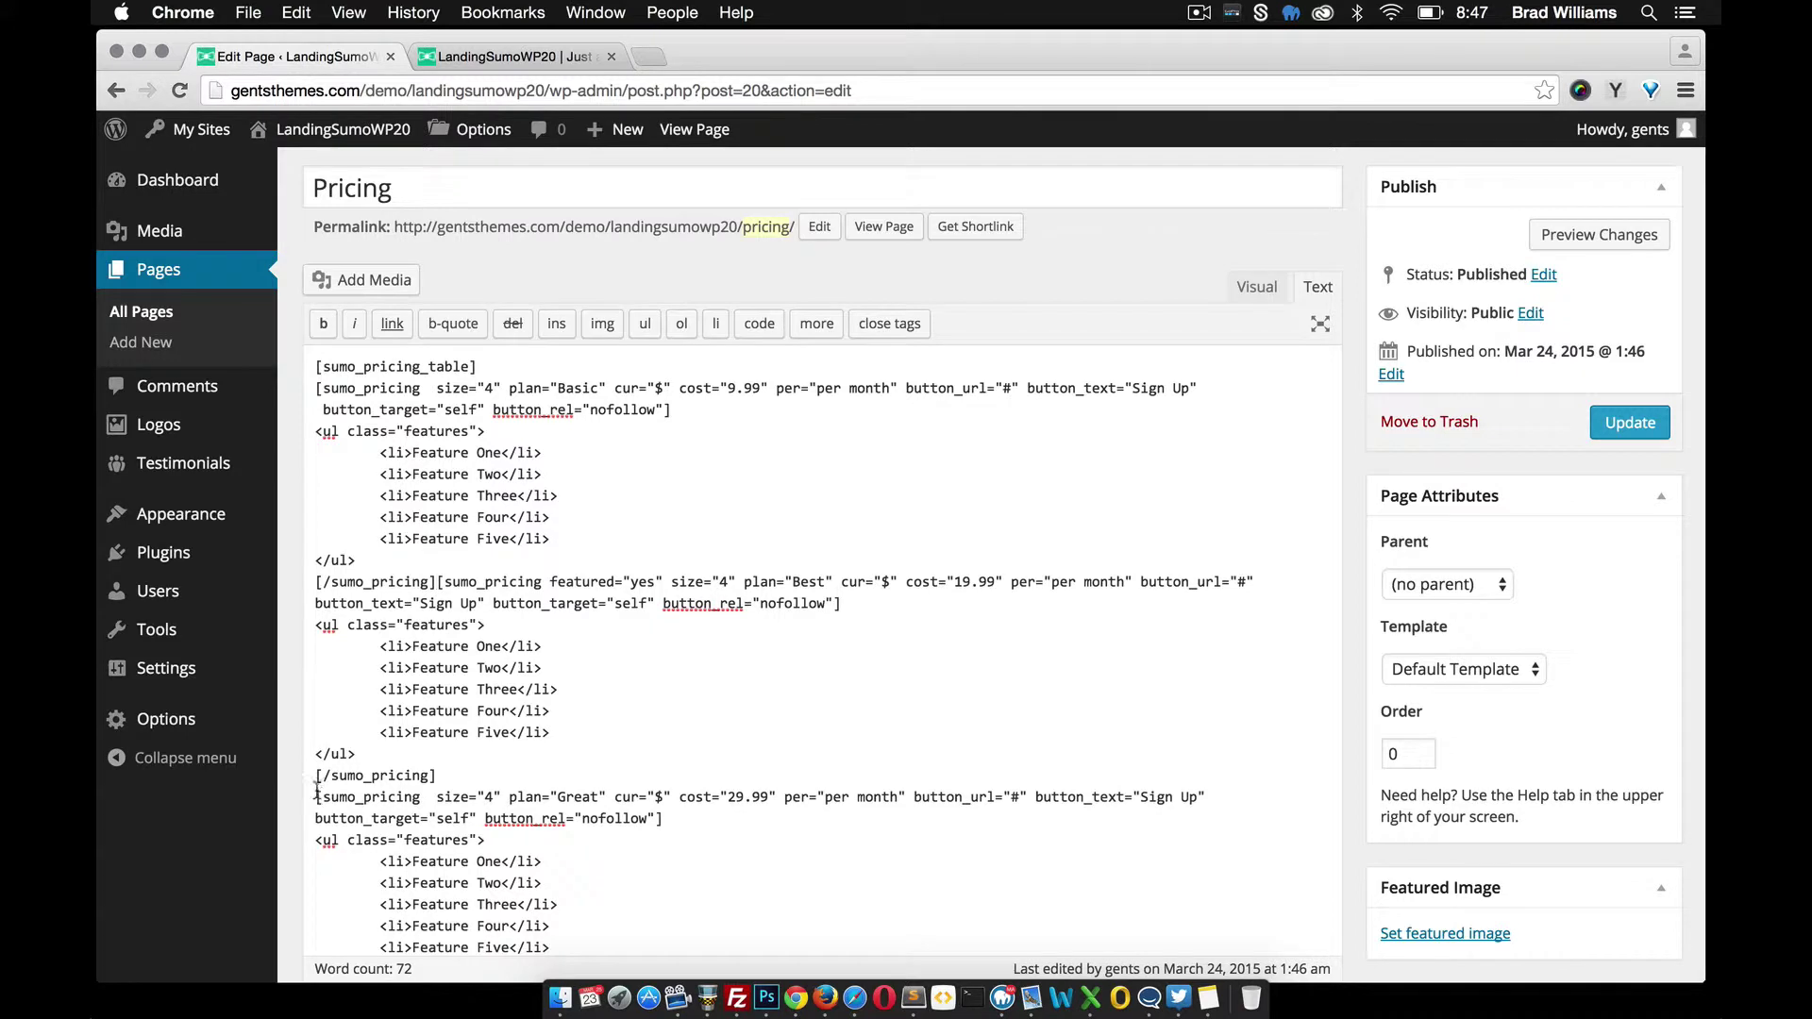
{"action": "key", "text": "BackSpace"}
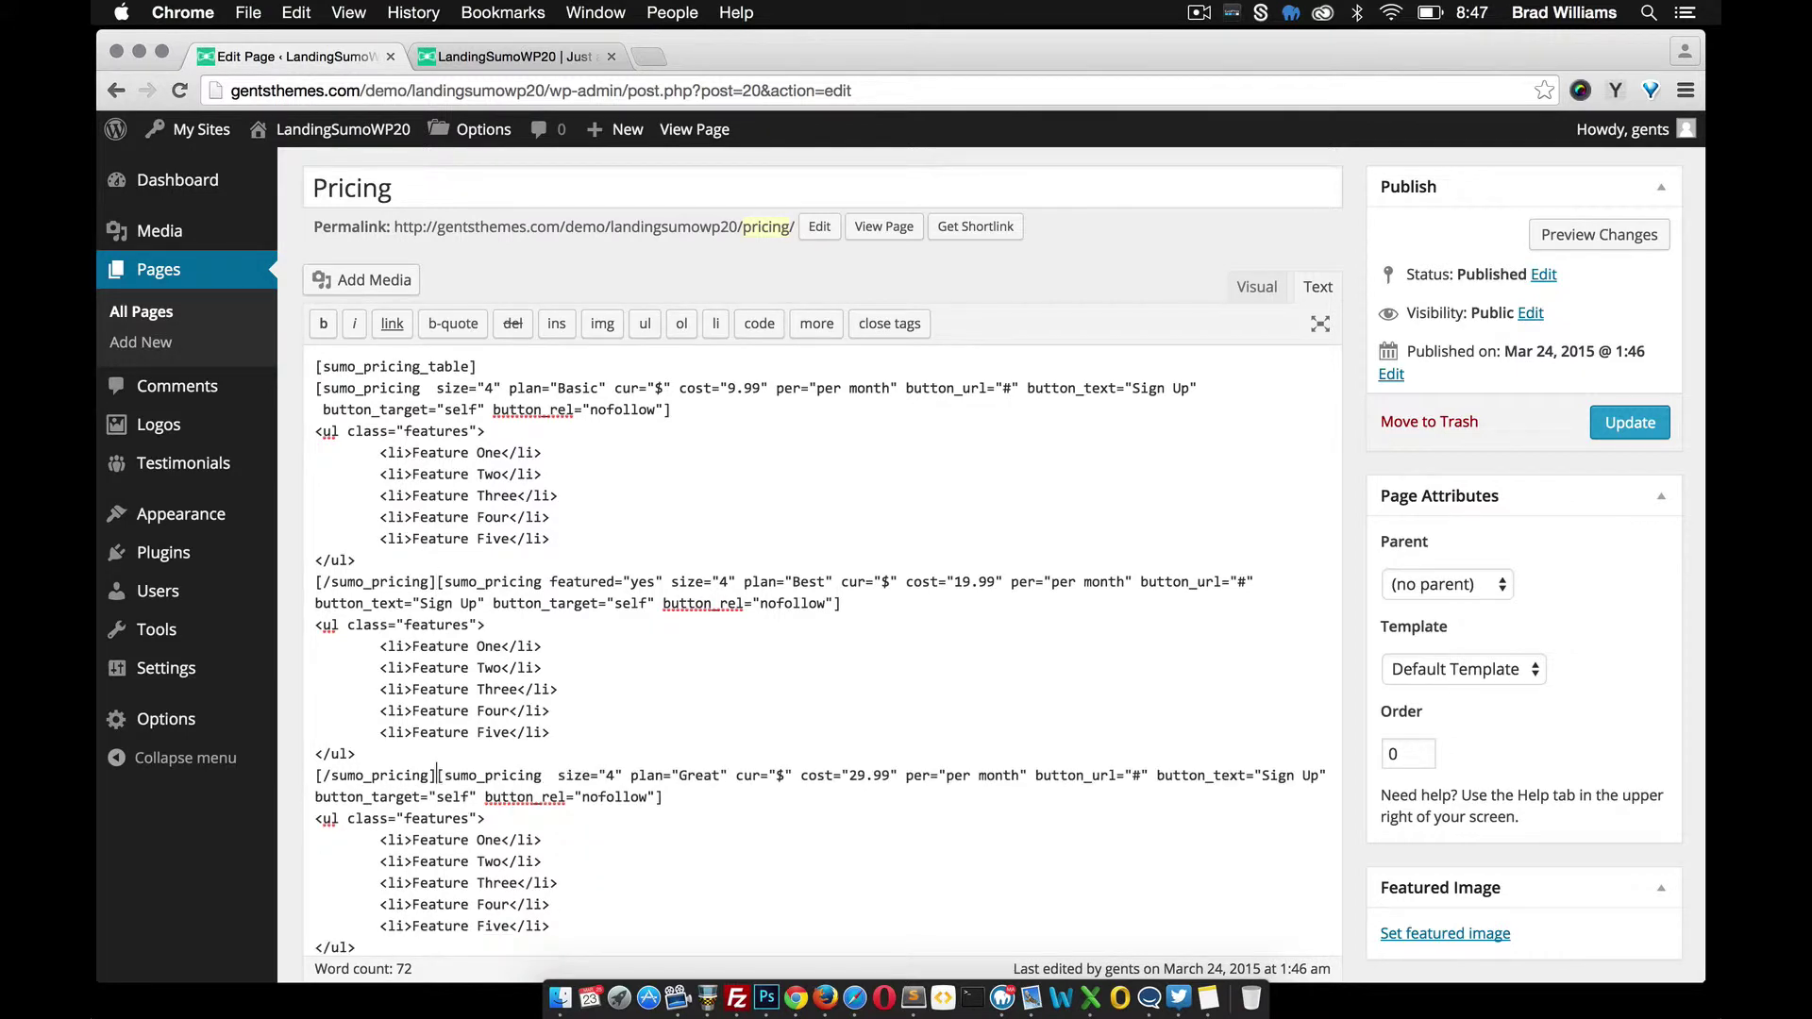
{"action": "left_click", "coordinate": [1601, 429]}
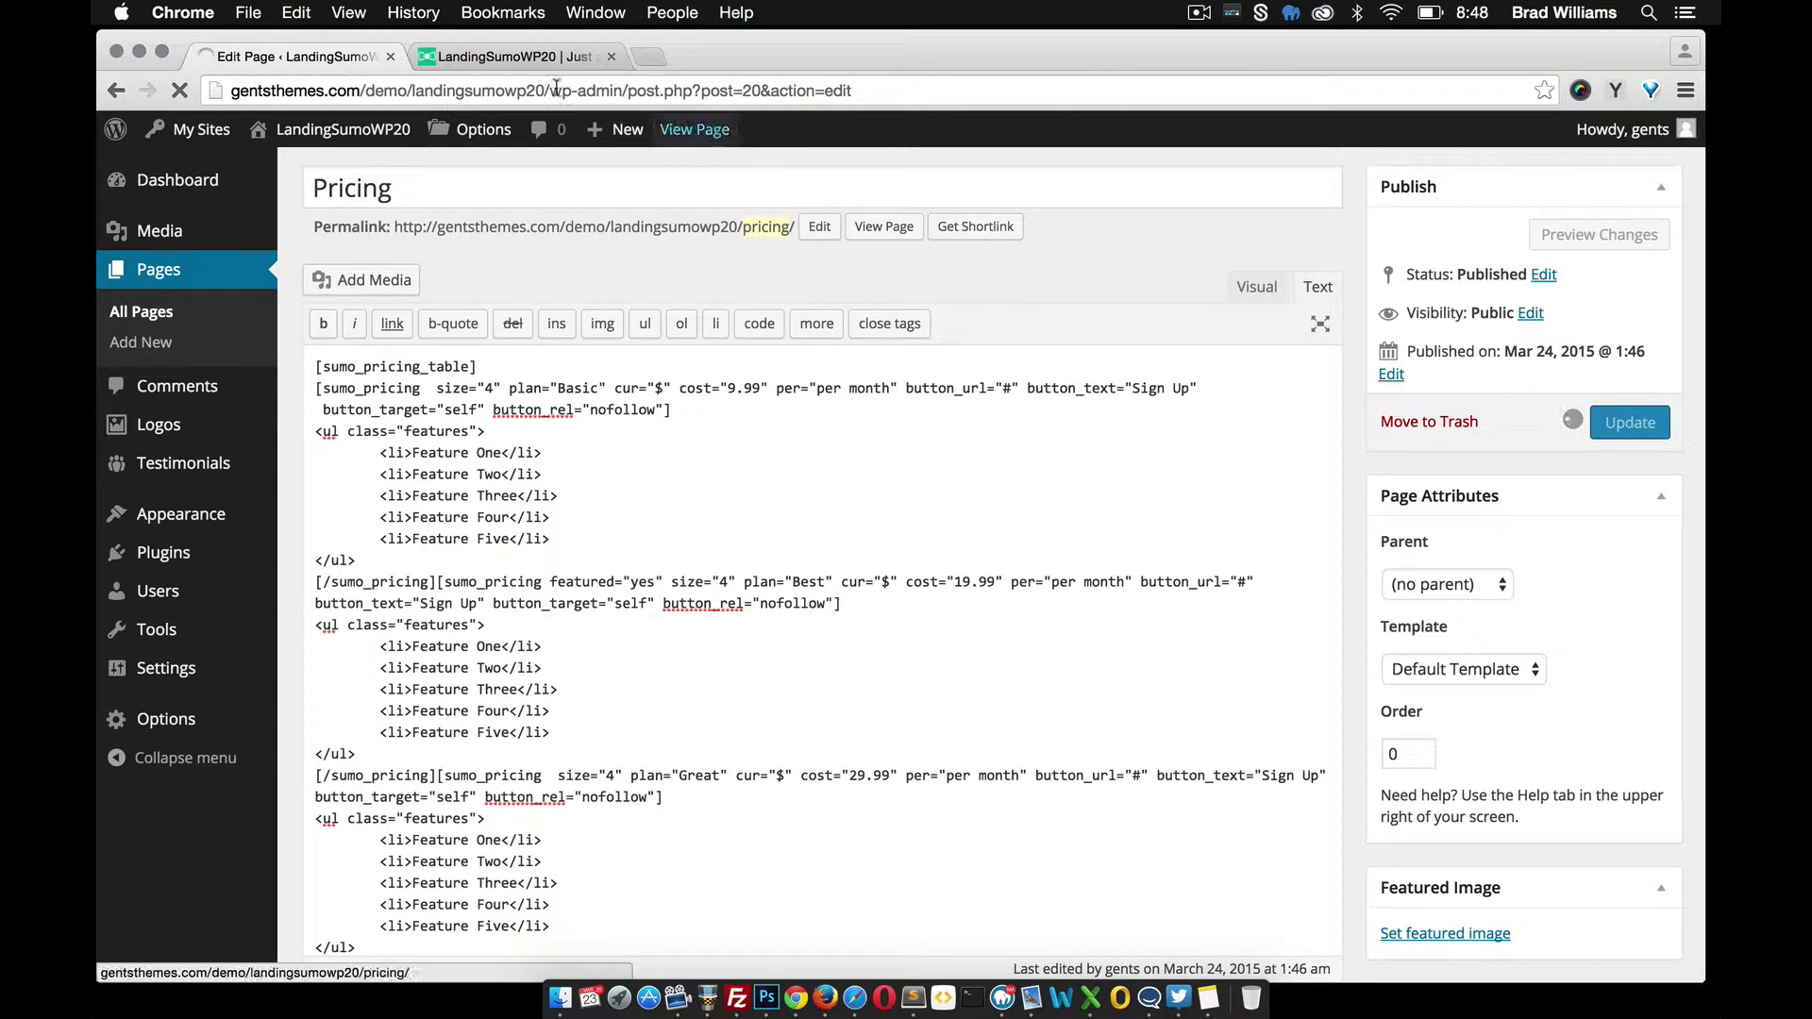
Reload the live demo page and compare its three pricing tables with the Pricing editor
{"action": "left_click", "coordinate": [497, 58]}
{"action": "left_click", "coordinate": [179, 90]}
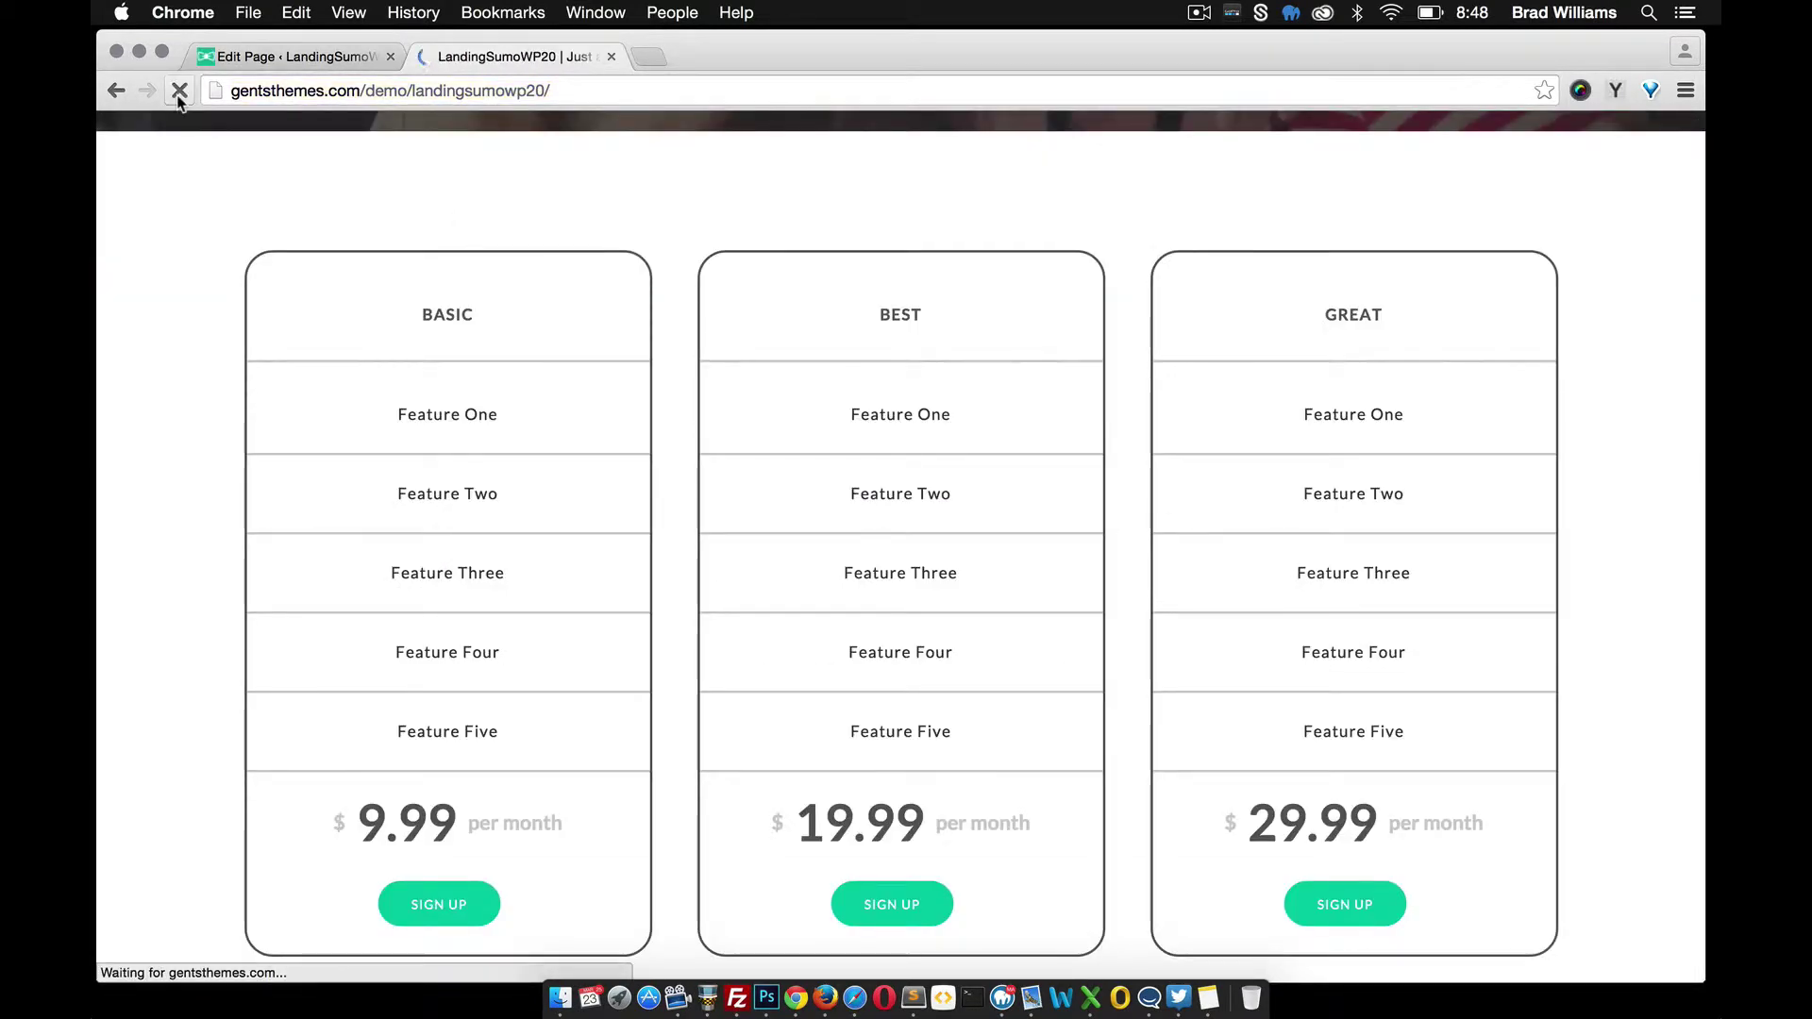
{"action": "scroll", "coordinate": [530, 494], "scroll_direction": "down", "scroll_amount": 5}
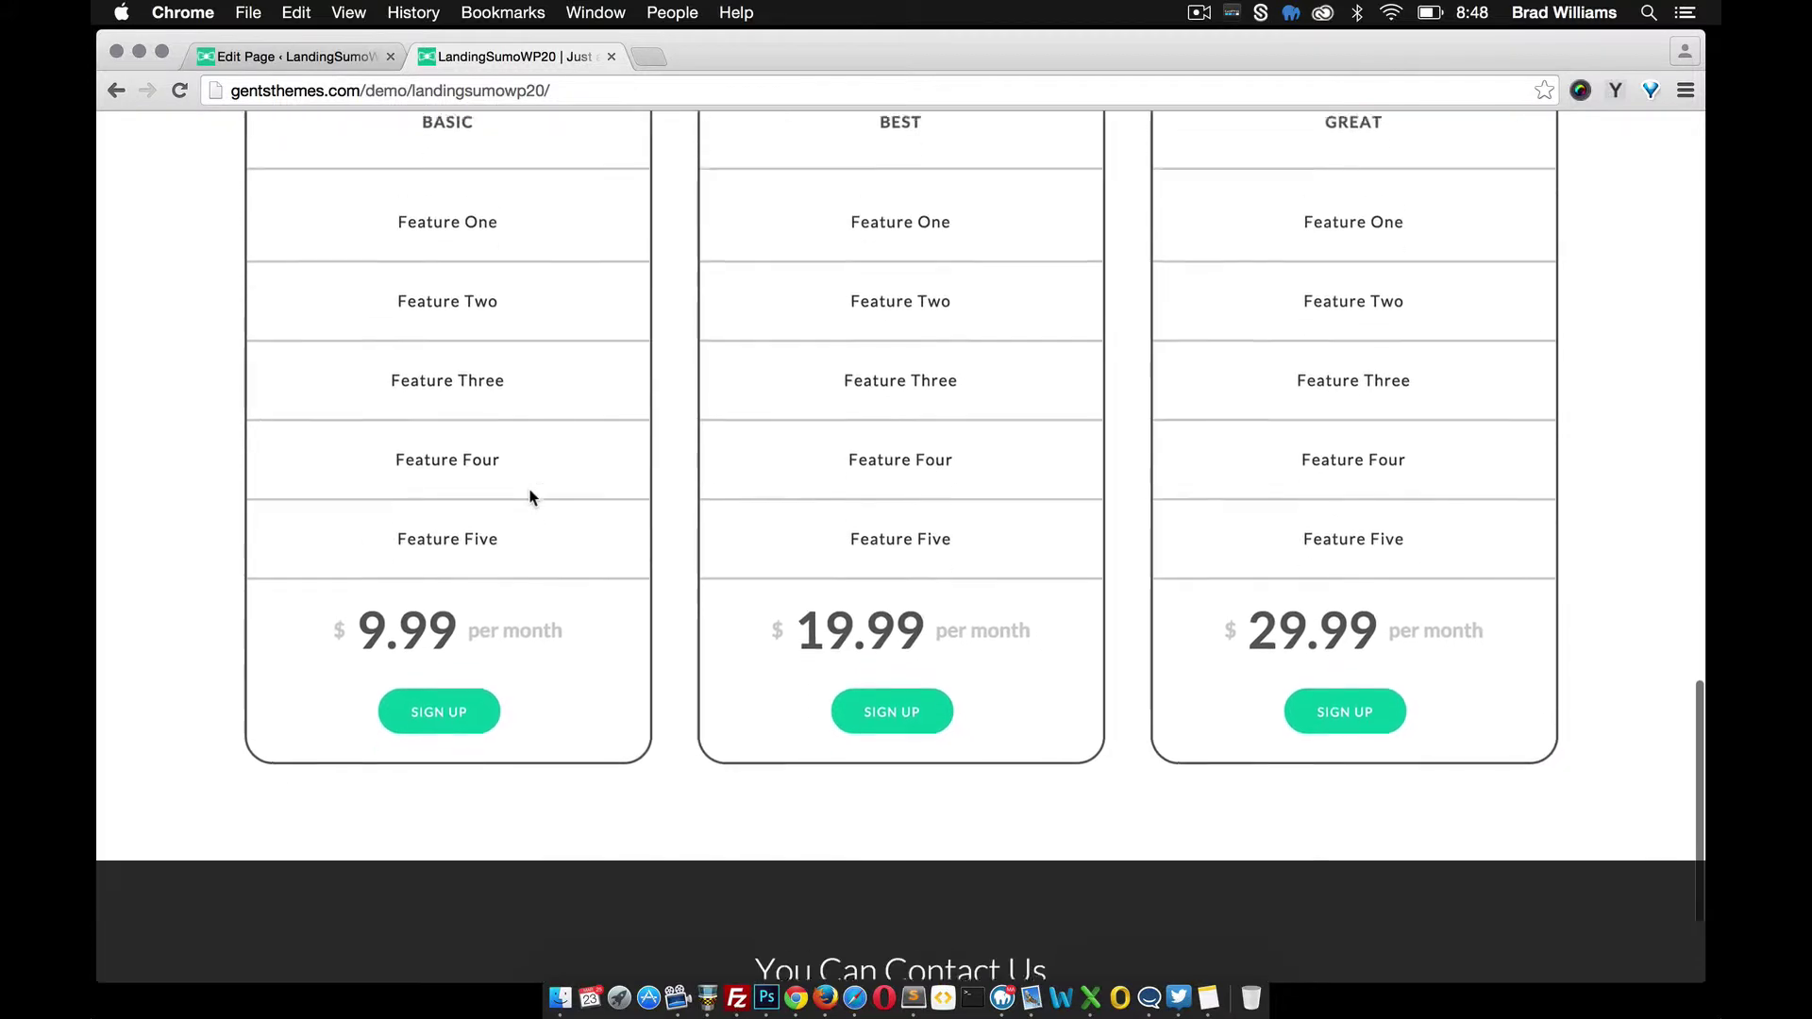
{"action": "scroll", "coordinate": [529, 494], "scroll_direction": "up", "scroll_amount": 5}
{"action": "scroll", "coordinate": [490, 378], "scroll_direction": "down", "scroll_amount": 2}
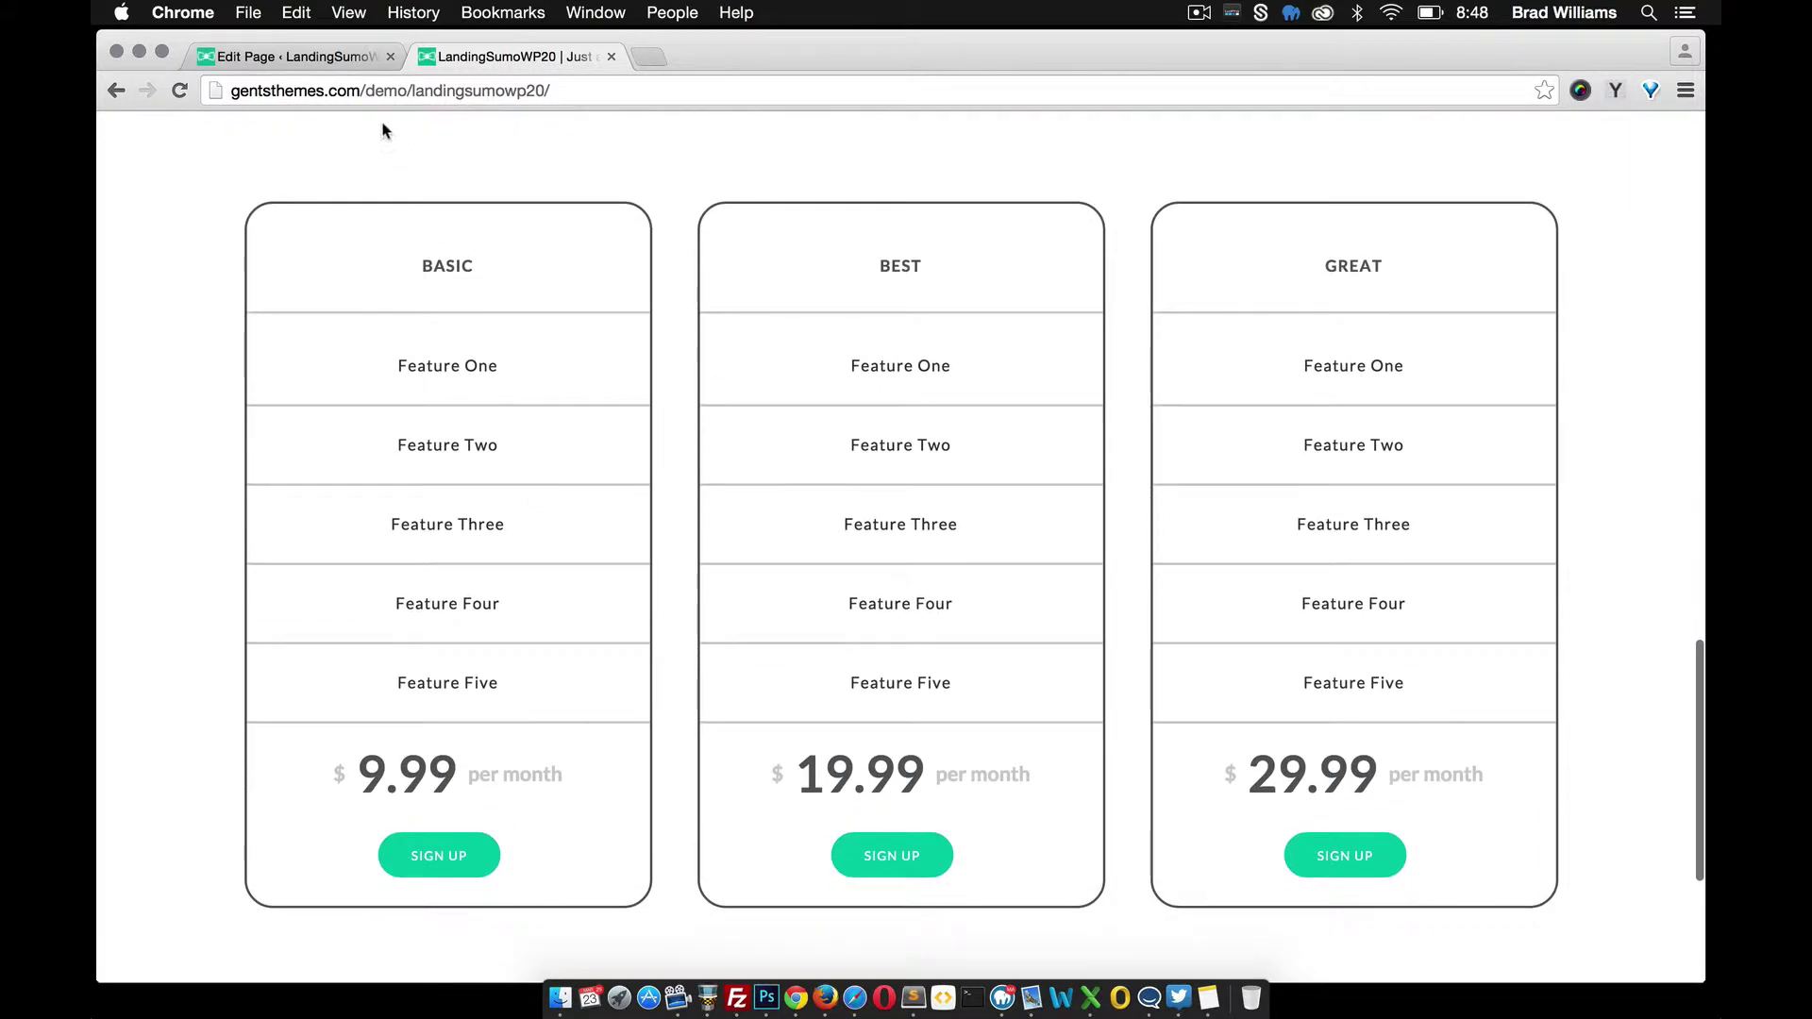
{"action": "left_click", "coordinate": [302, 57]}
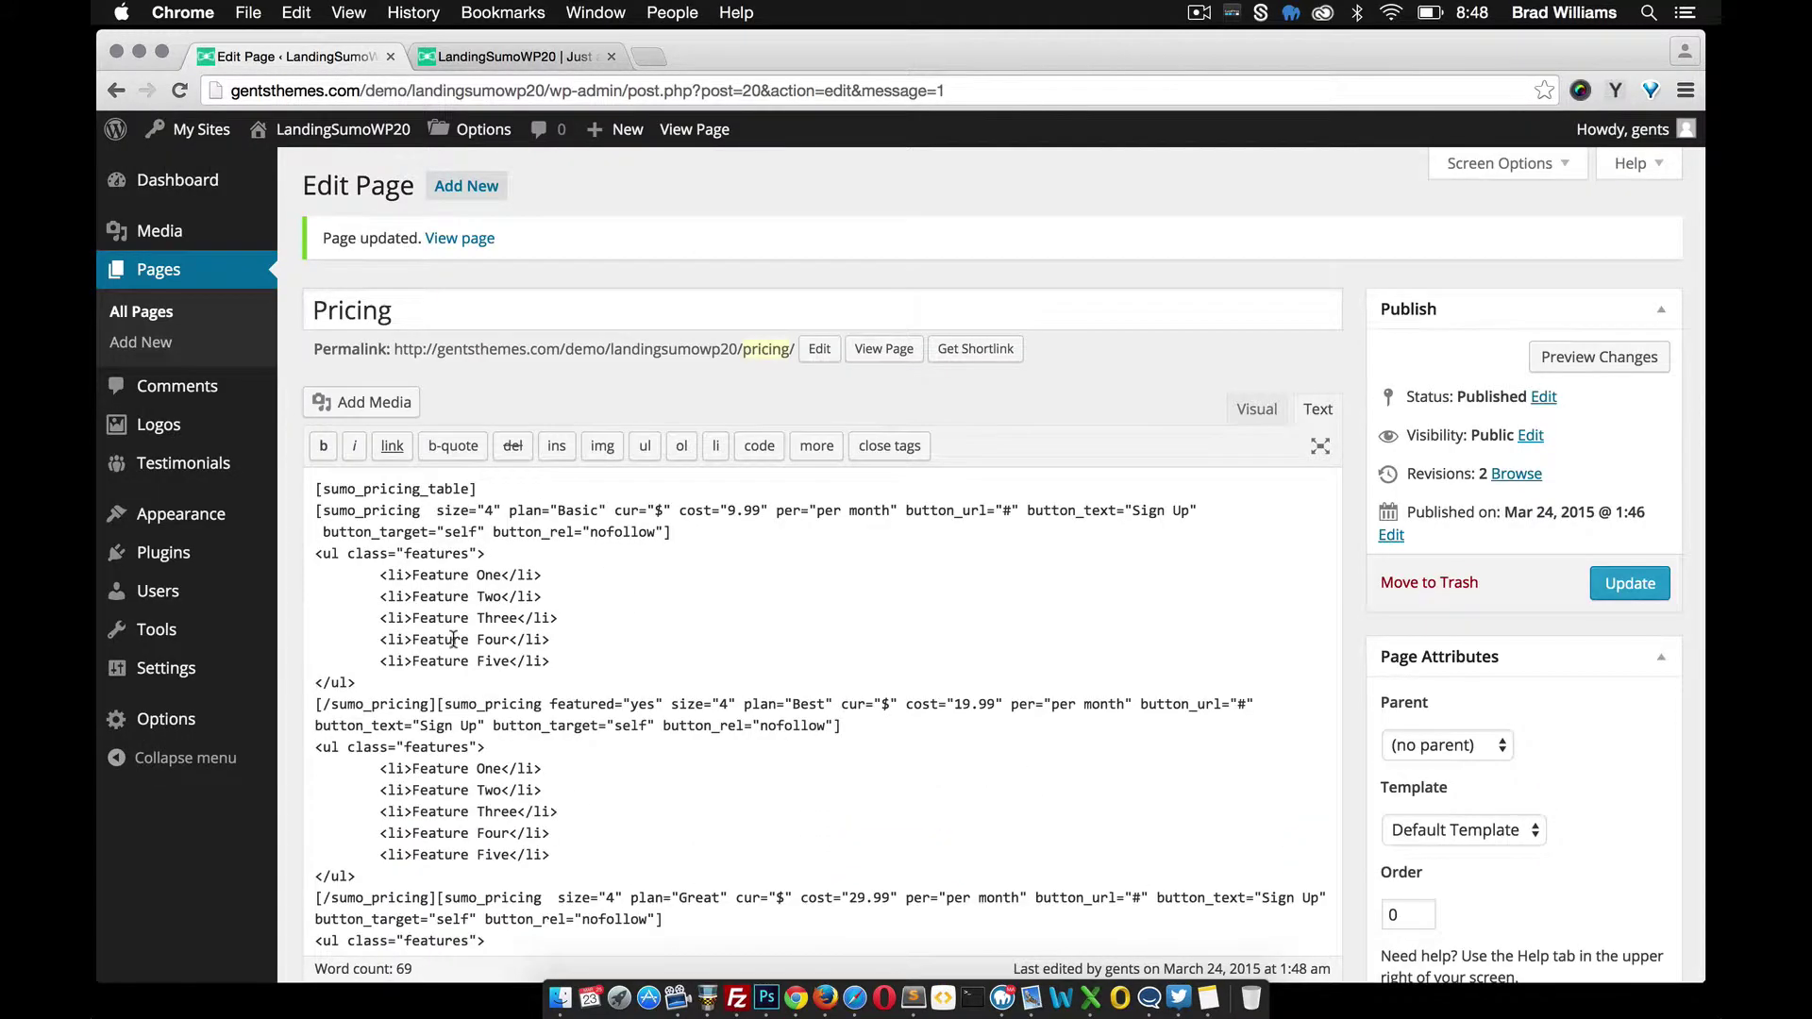
{"action": "scroll", "coordinate": [452, 640], "scroll_direction": "down", "scroll_amount": 2}
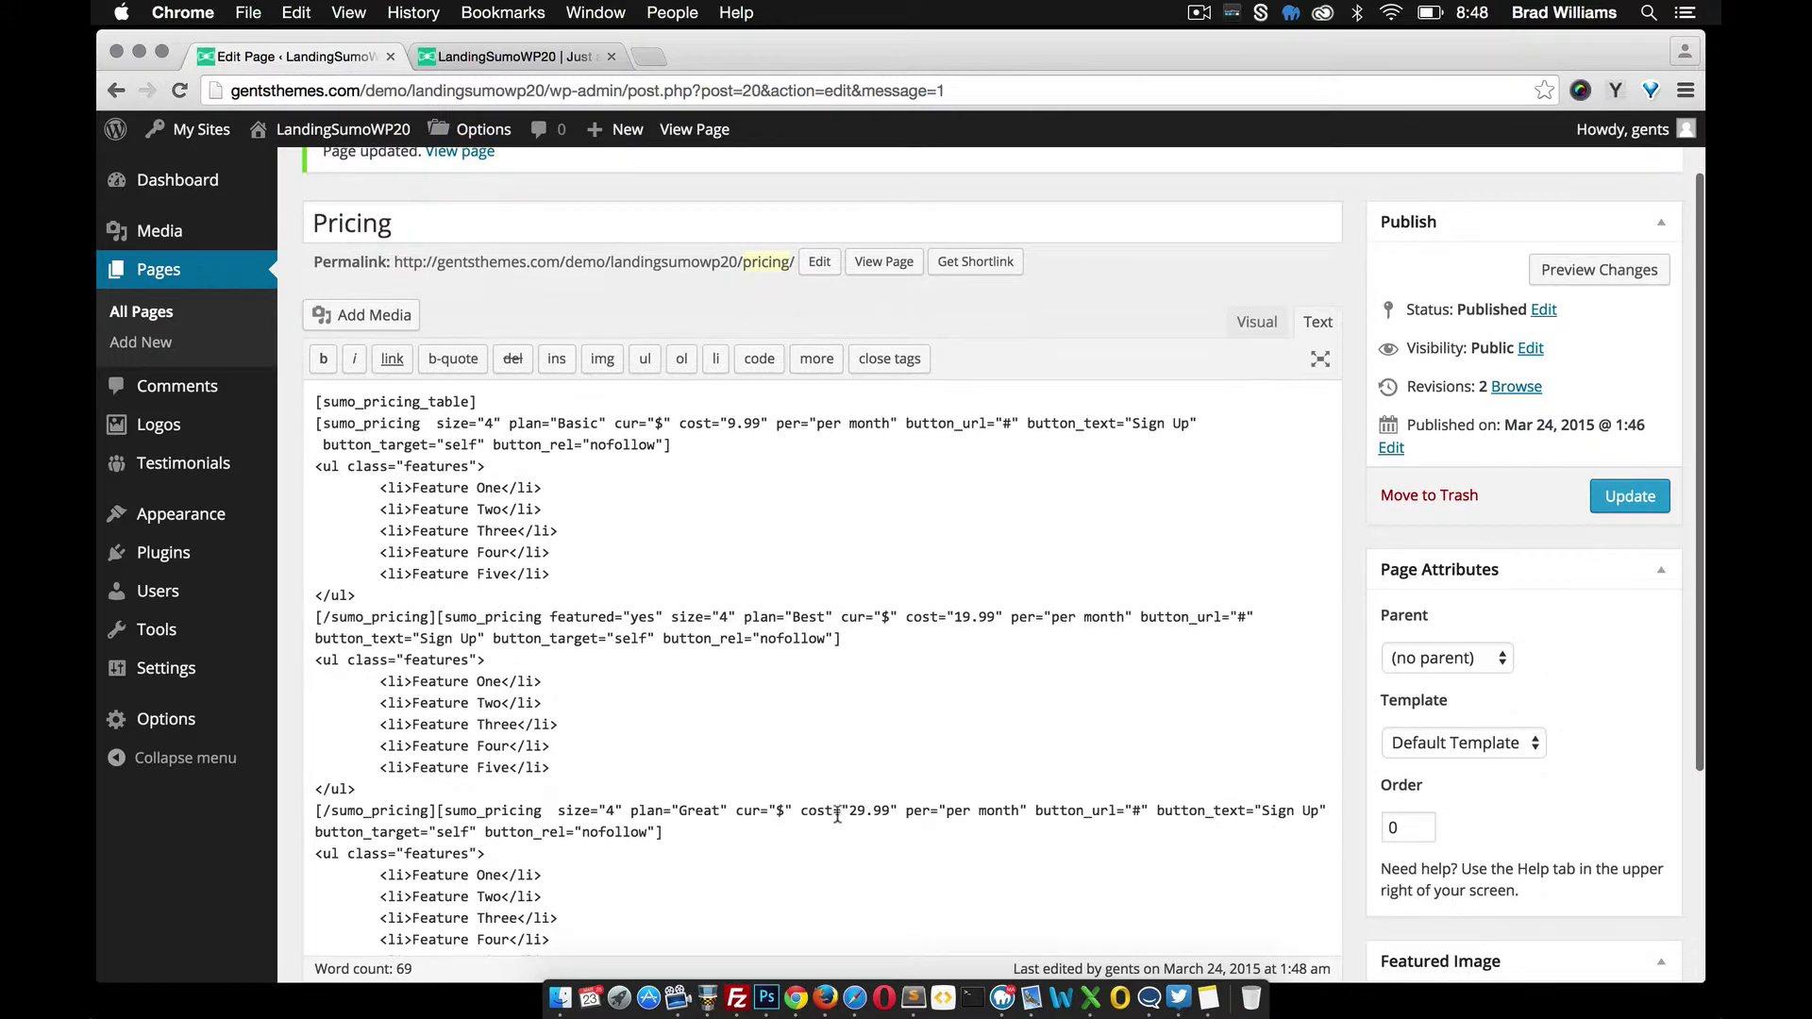
{"action": "left_click", "coordinate": [514, 57]}
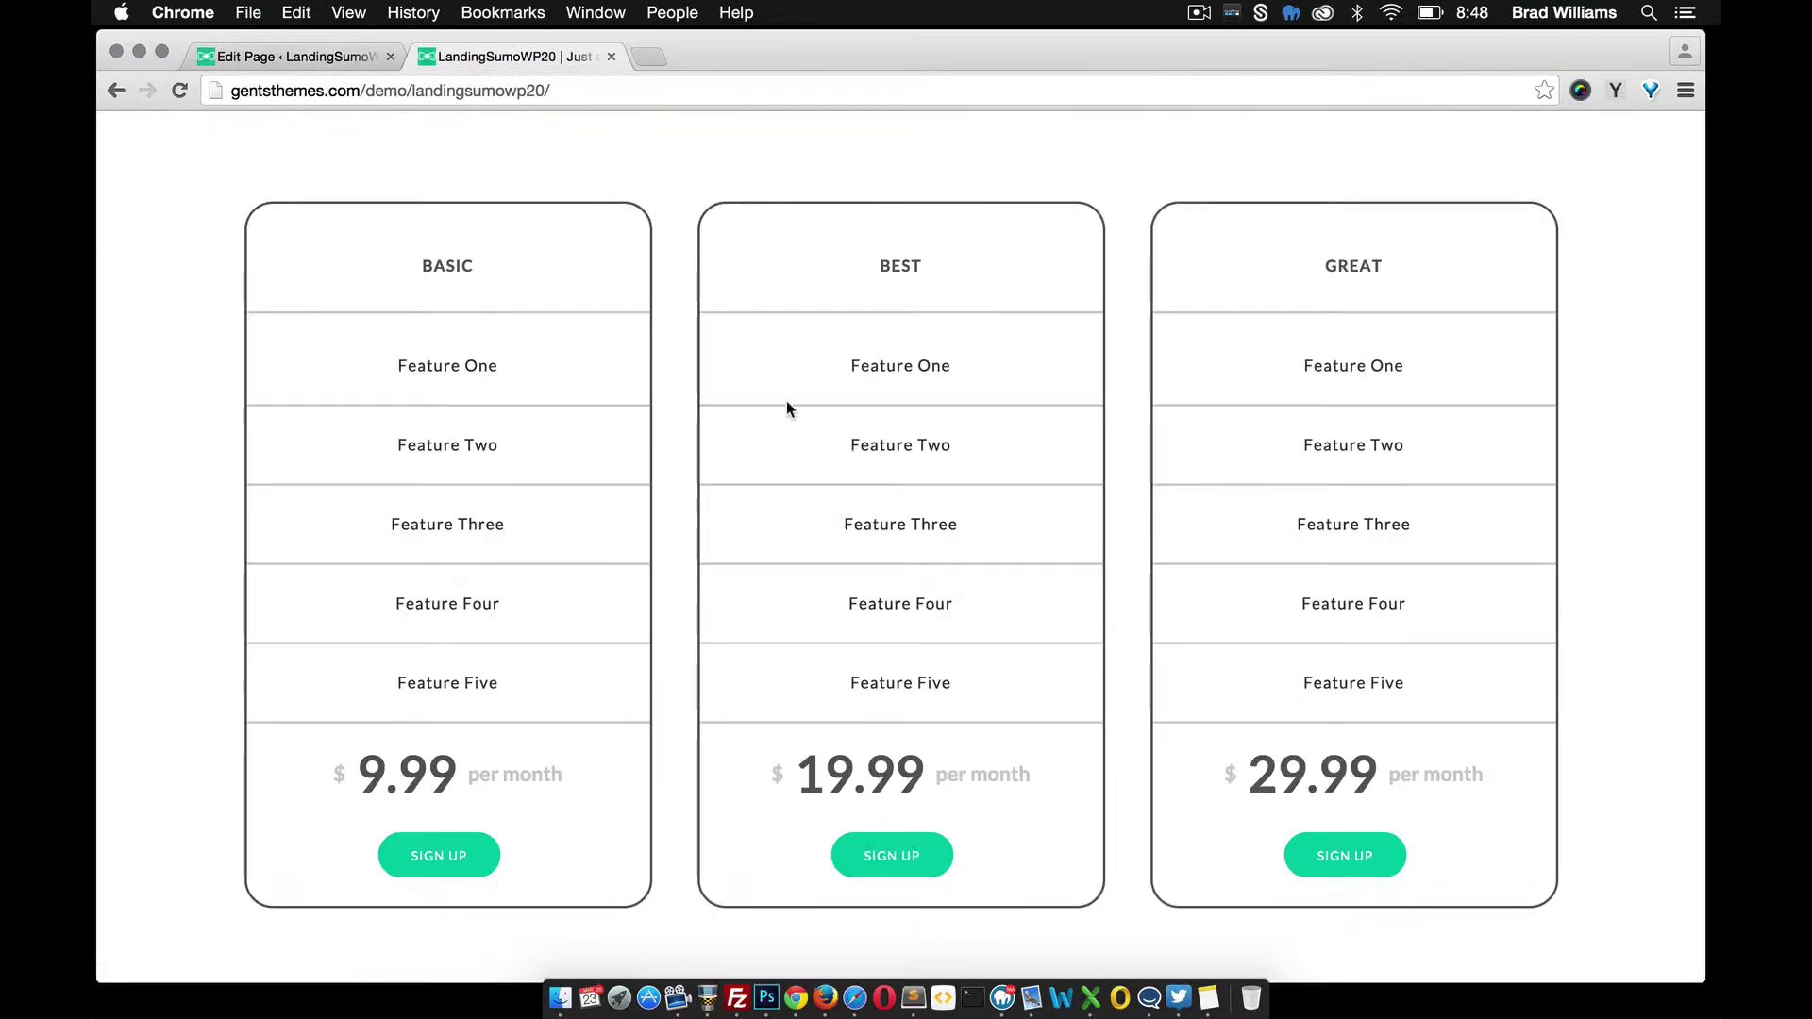
{"action": "scroll", "coordinate": [787, 404], "scroll_direction": "down", "scroll_amount": 3}
{"action": "scroll", "coordinate": [789, 415], "scroll_direction": "up", "scroll_amount": 3}
{"action": "scroll", "coordinate": [650, 344], "scroll_direction": "down", "scroll_amount": 5}
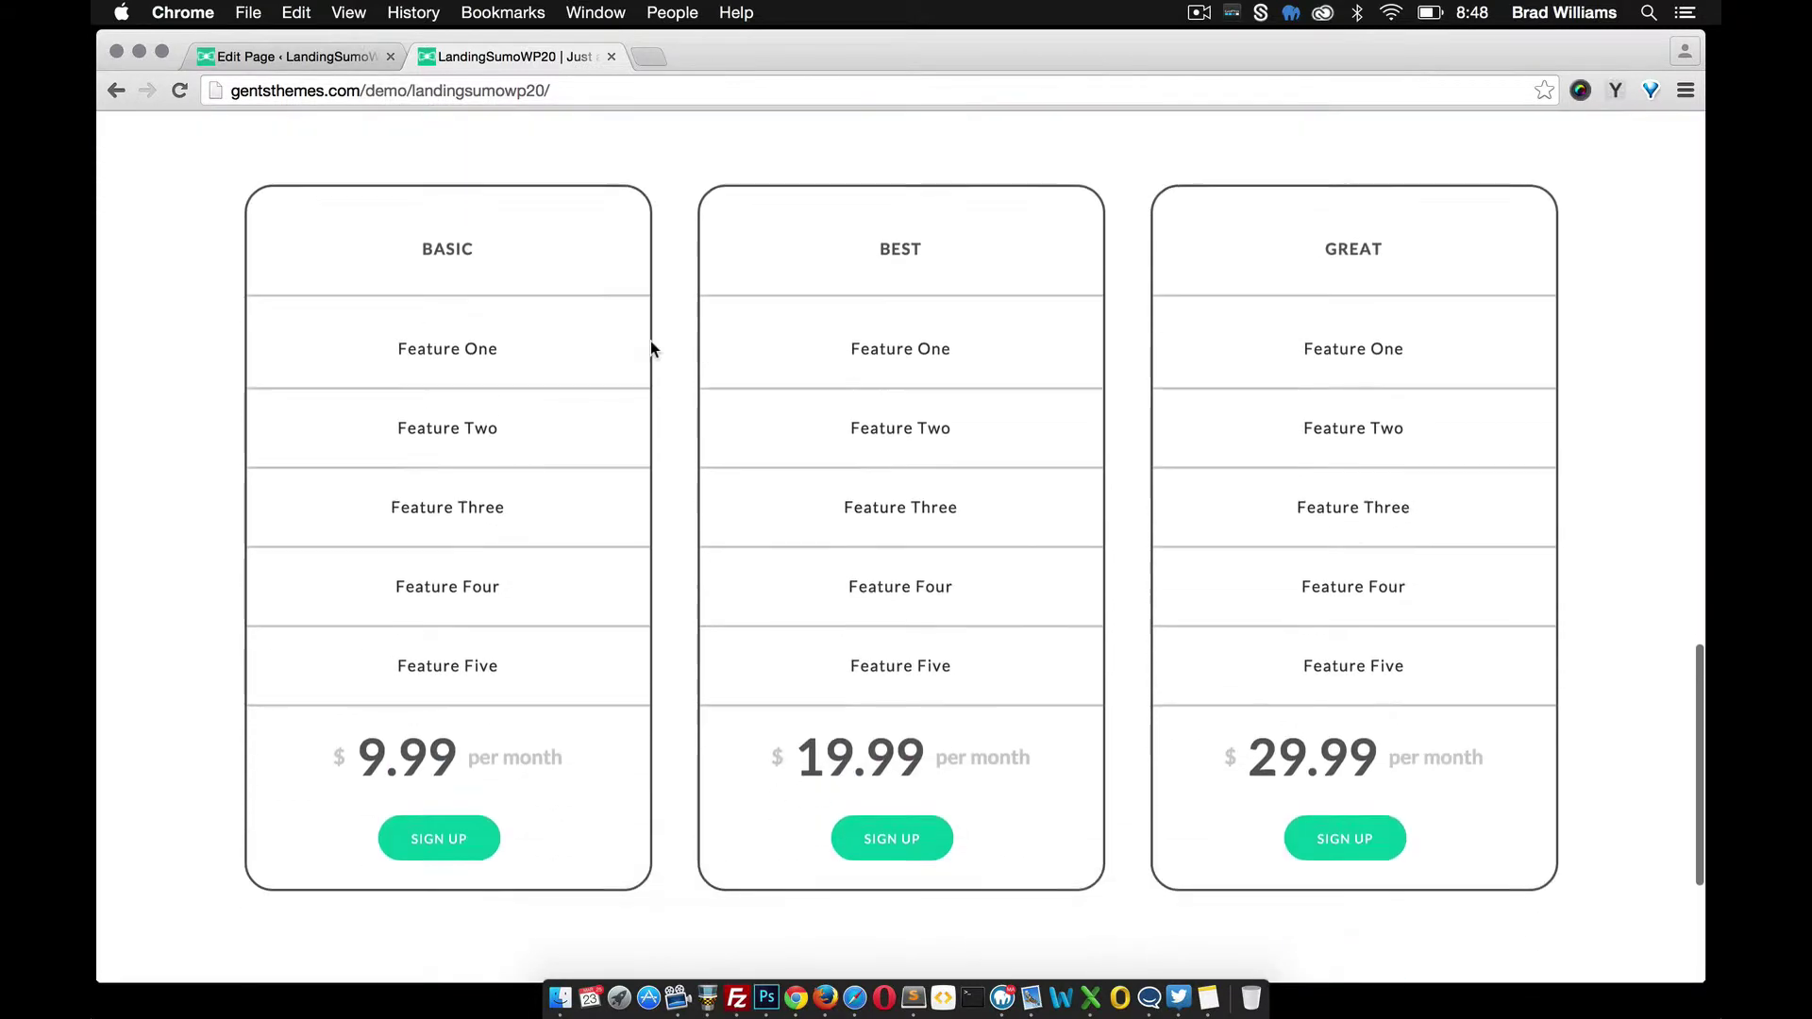
{"action": "scroll", "coordinate": [651, 347], "scroll_direction": "up", "scroll_amount": 2}
Switch the Pricing page editor to the Visual view and recheck the live tables
{"action": "left_click", "coordinate": [269, 60]}
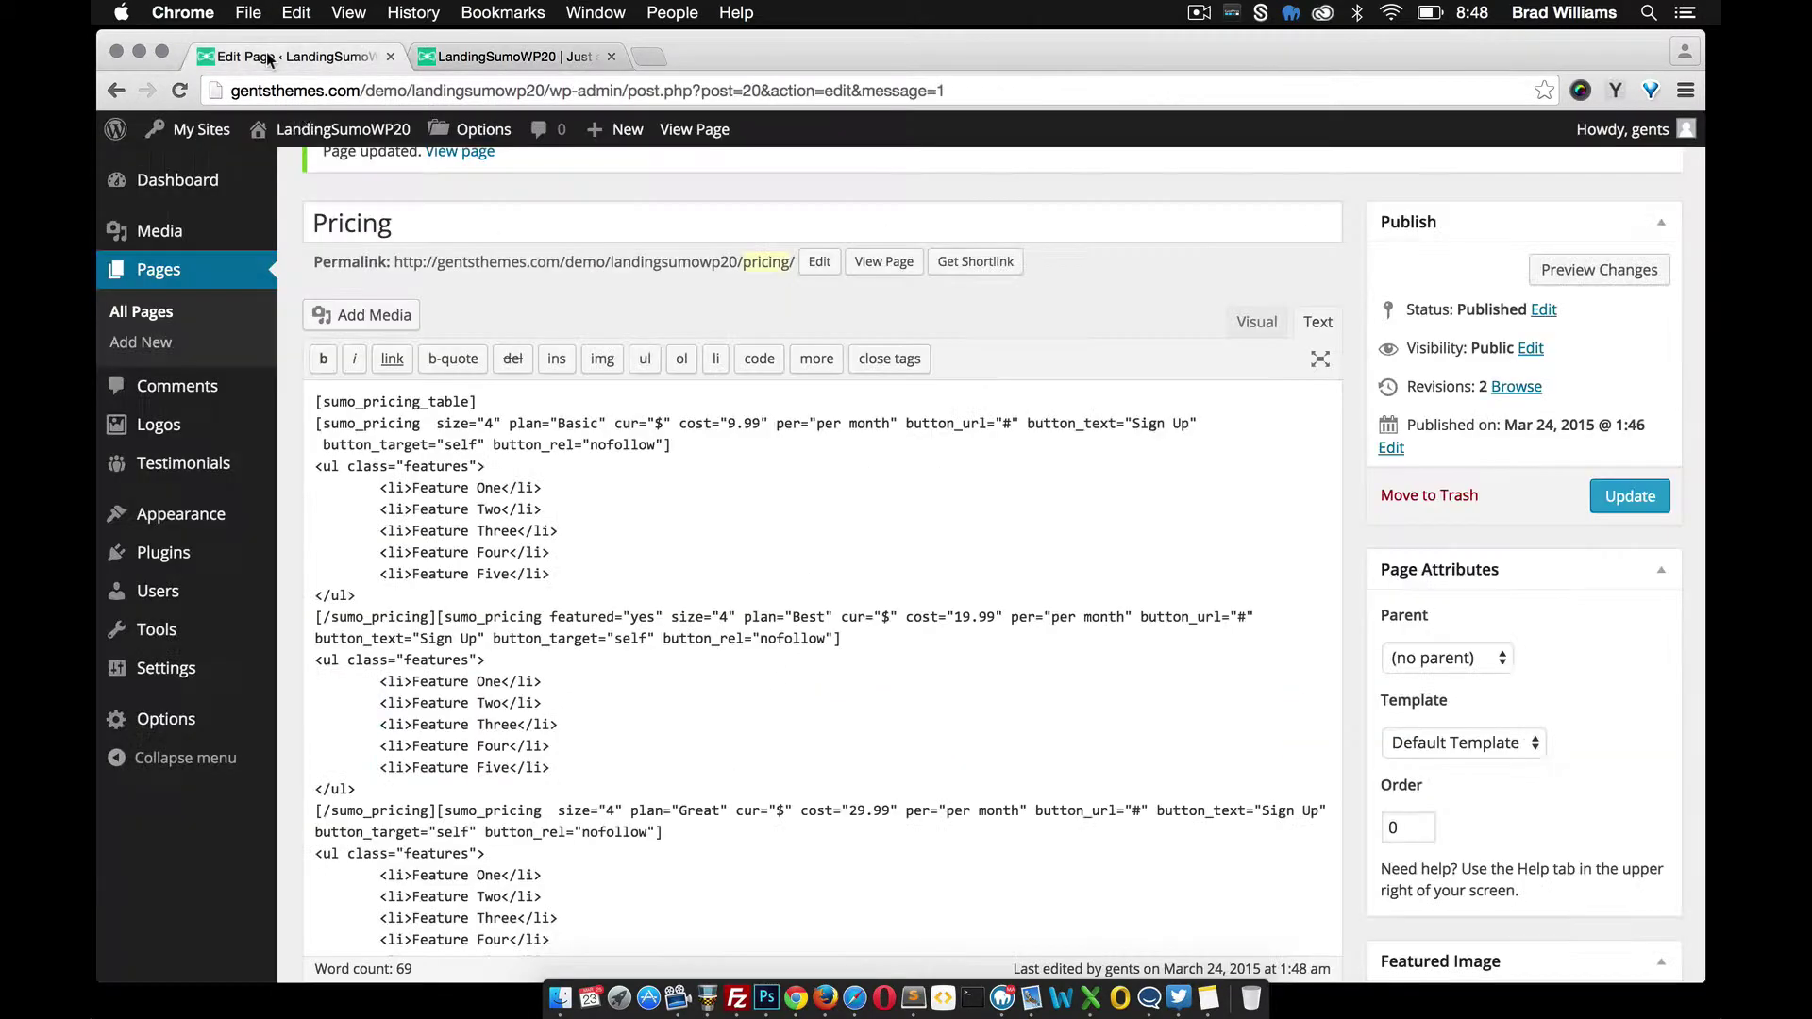
{"action": "left_click", "coordinate": [1238, 323]}
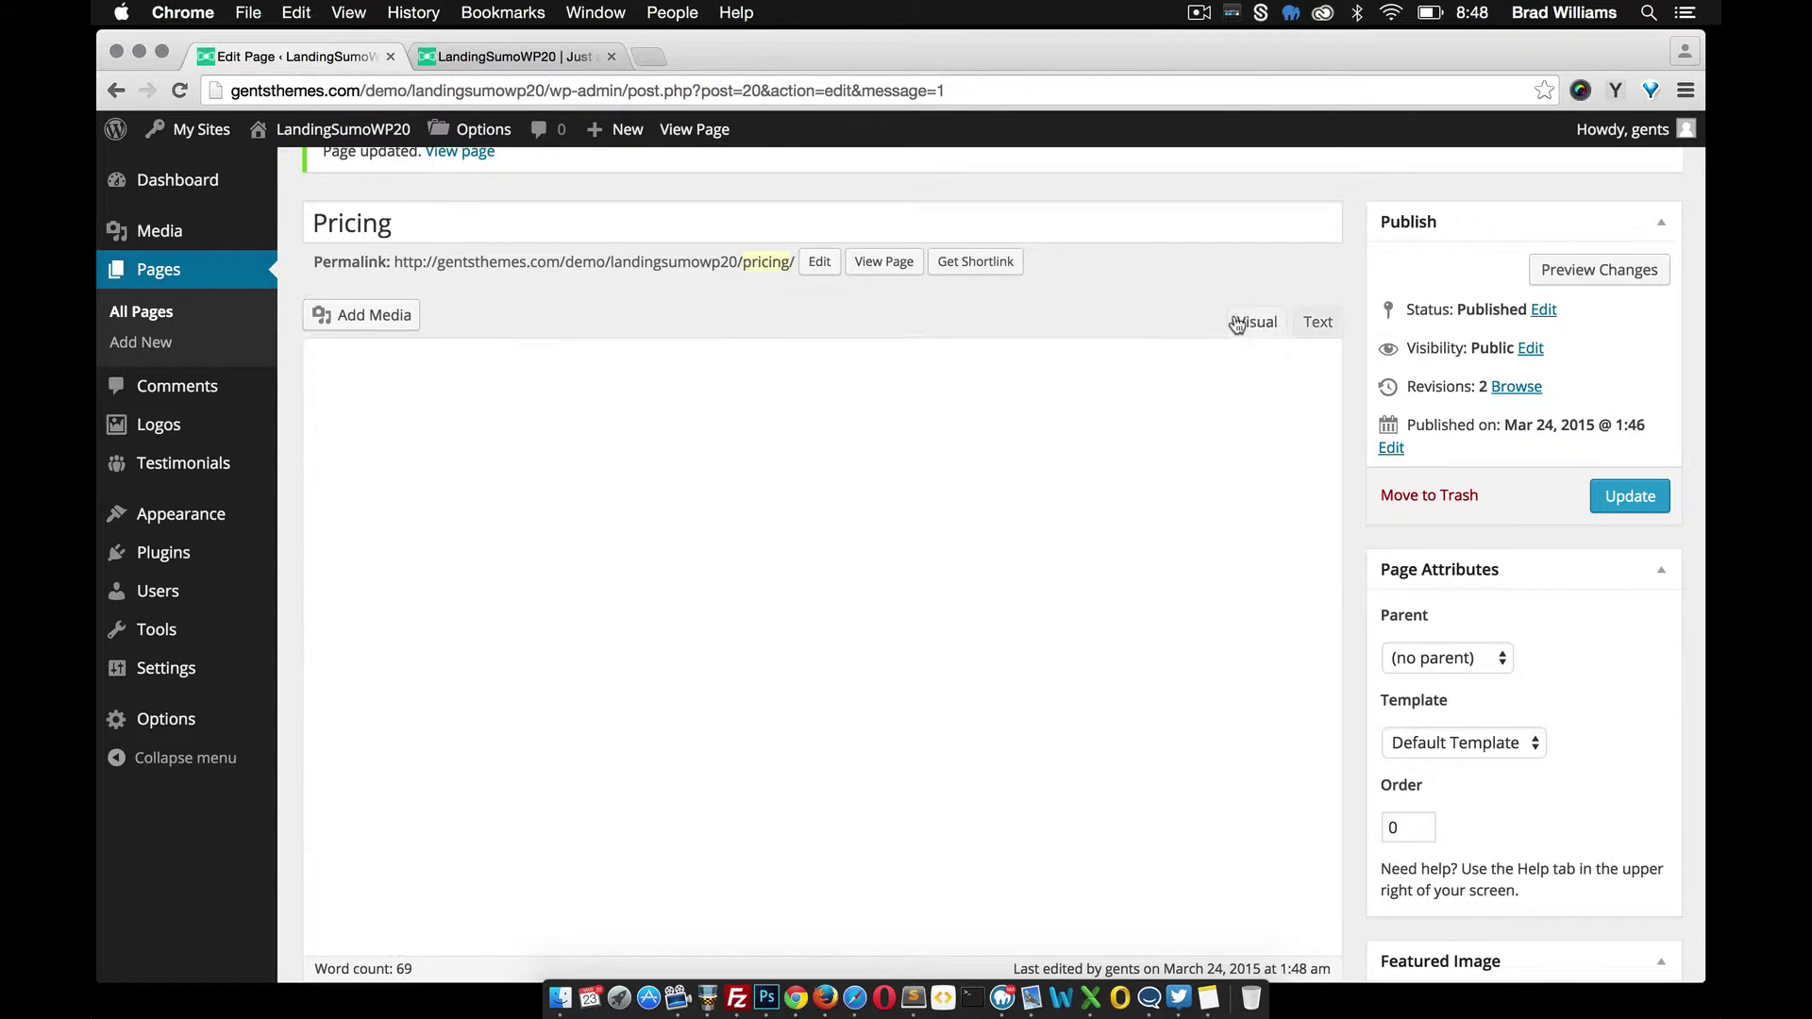
{"action": "scroll", "coordinate": [604, 311], "scroll_direction": "down", "scroll_amount": 3}
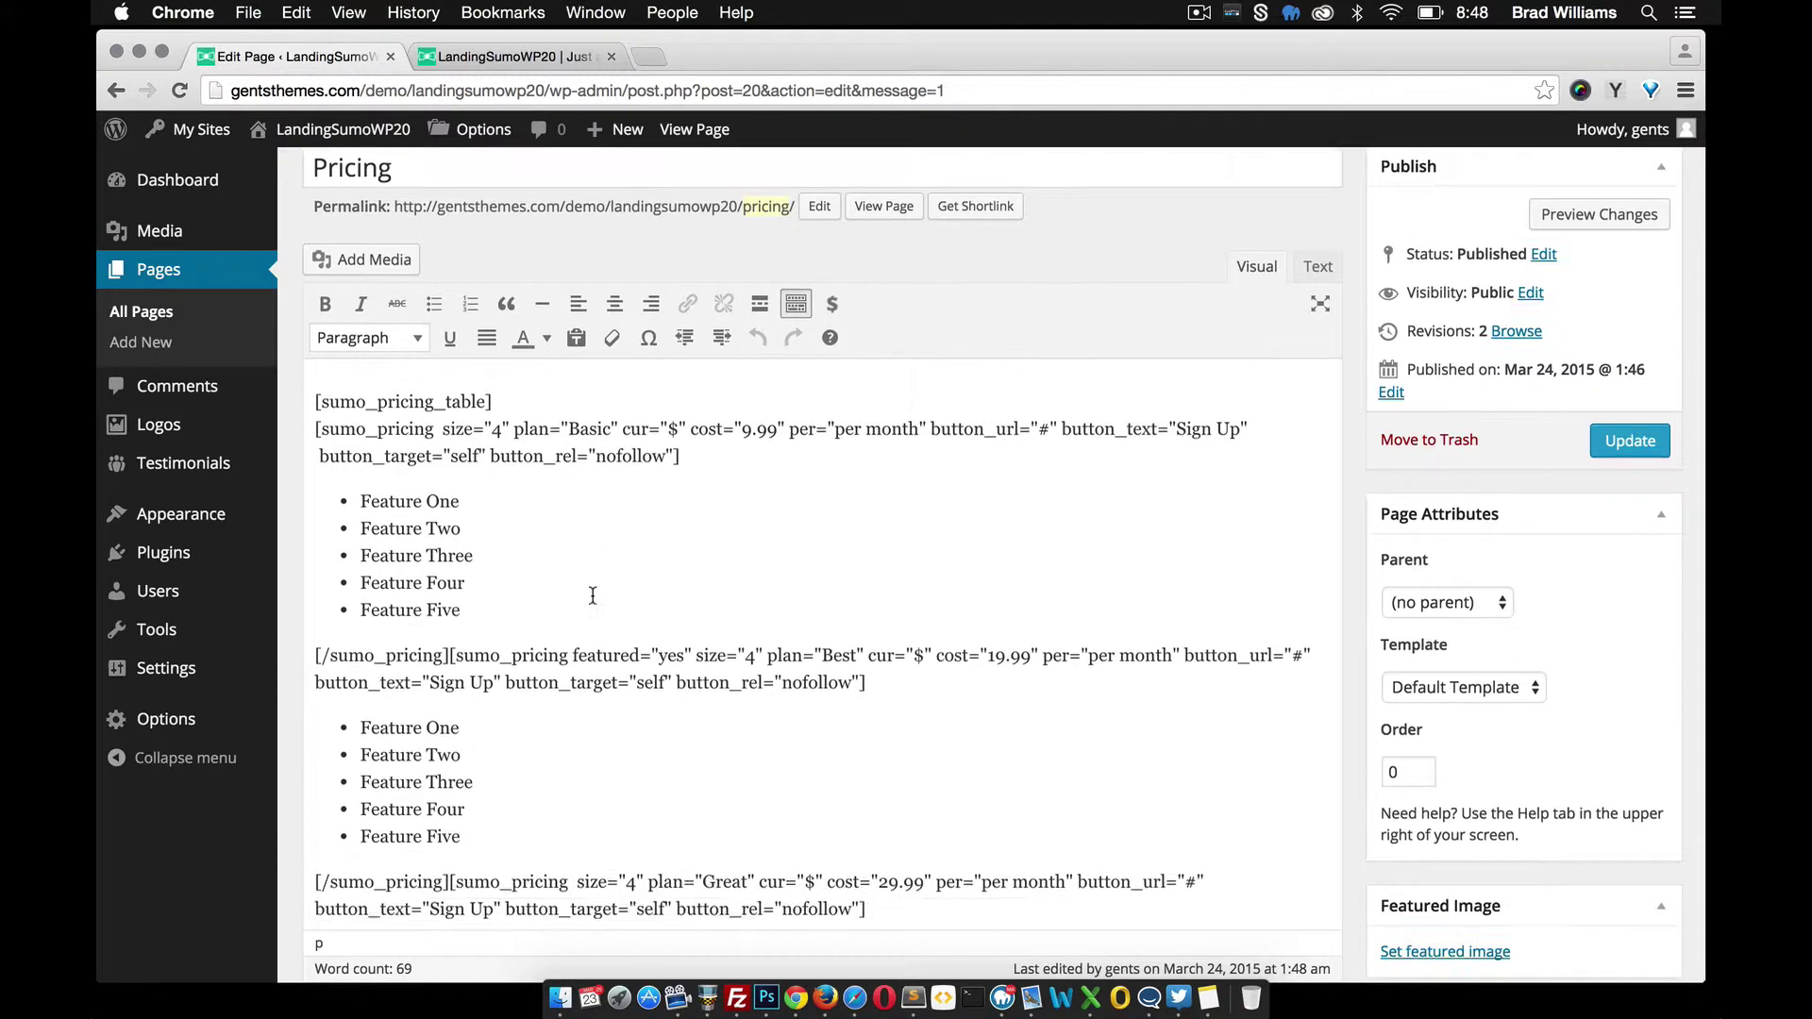
{"action": "scroll", "coordinate": [585, 236], "scroll_direction": "up", "scroll_amount": 2}
{"action": "left_click", "coordinate": [531, 59]}
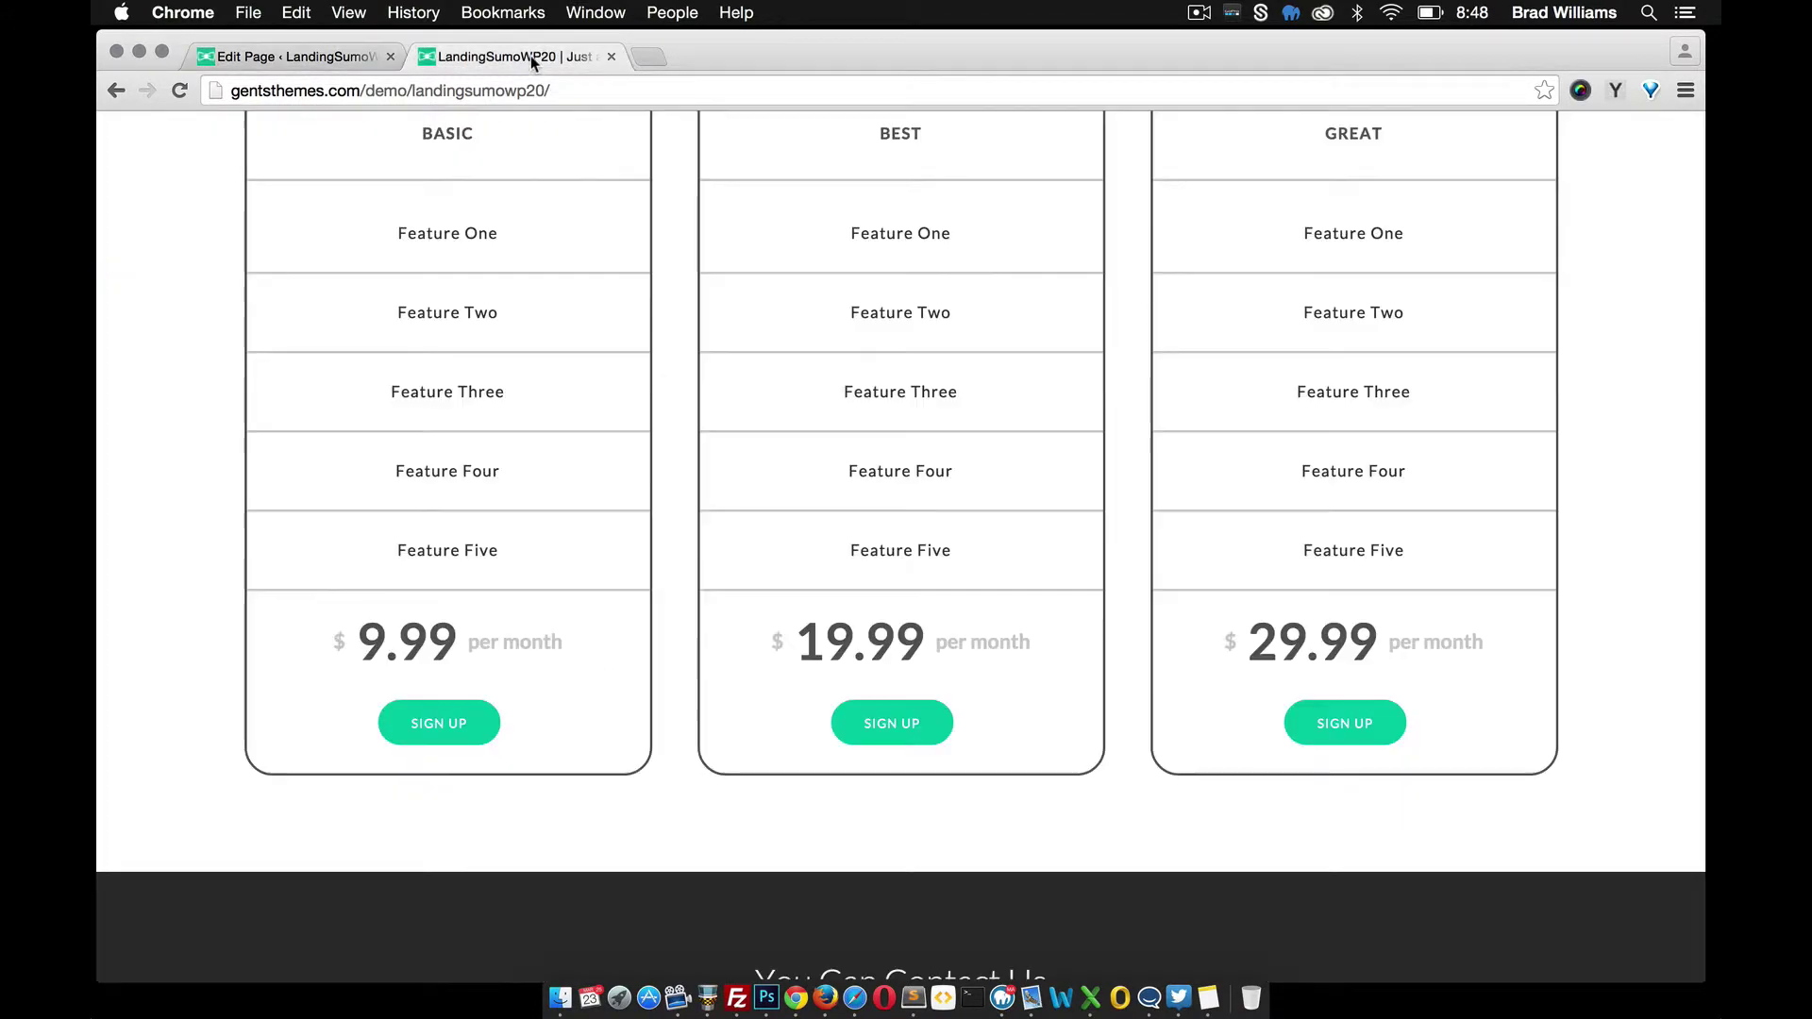
{"action": "scroll", "coordinate": [757, 506], "scroll_direction": "up", "scroll_amount": 3}
{"action": "scroll", "coordinate": [756, 505], "scroll_direction": "down", "scroll_amount": 2}
{"action": "scroll", "coordinate": [757, 507], "scroll_direction": "down", "scroll_amount": 3}
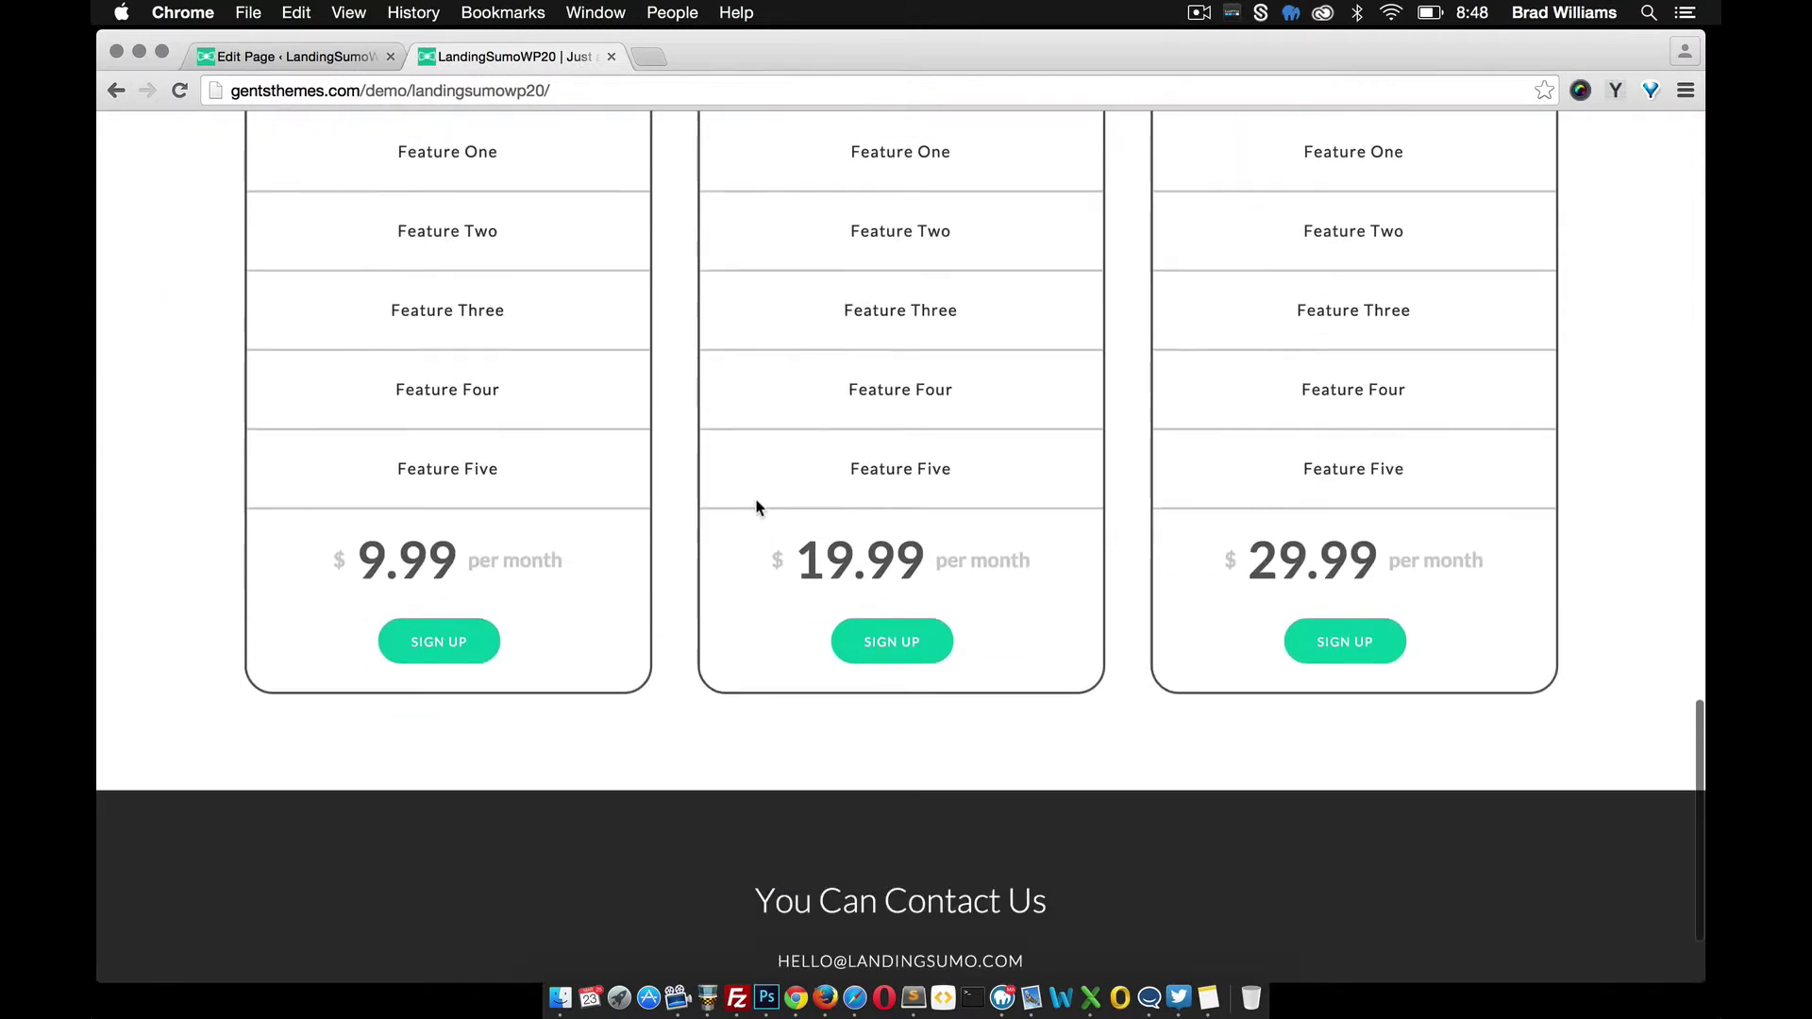
{"action": "left_click", "coordinate": [300, 58]}
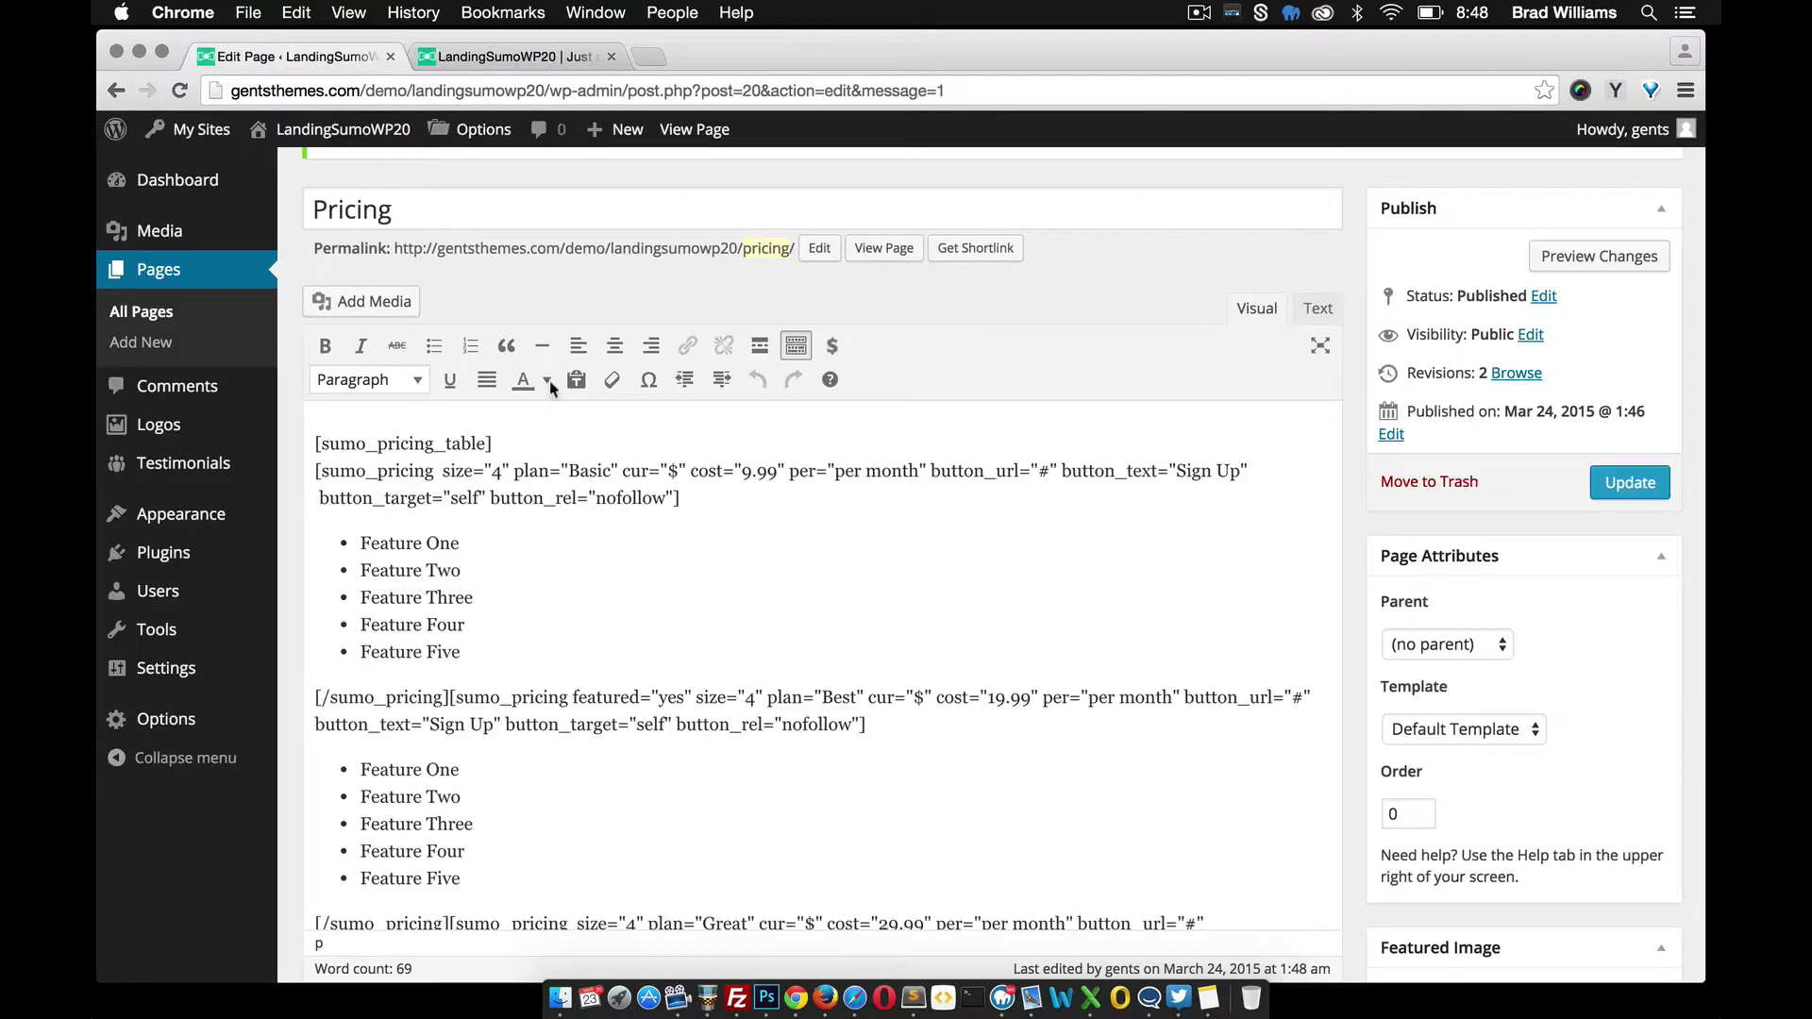
Open the Layout section of the theme options
{"action": "mouse_move", "coordinate": [210, 524]}
{"action": "mouse_move", "coordinate": [196, 732]}
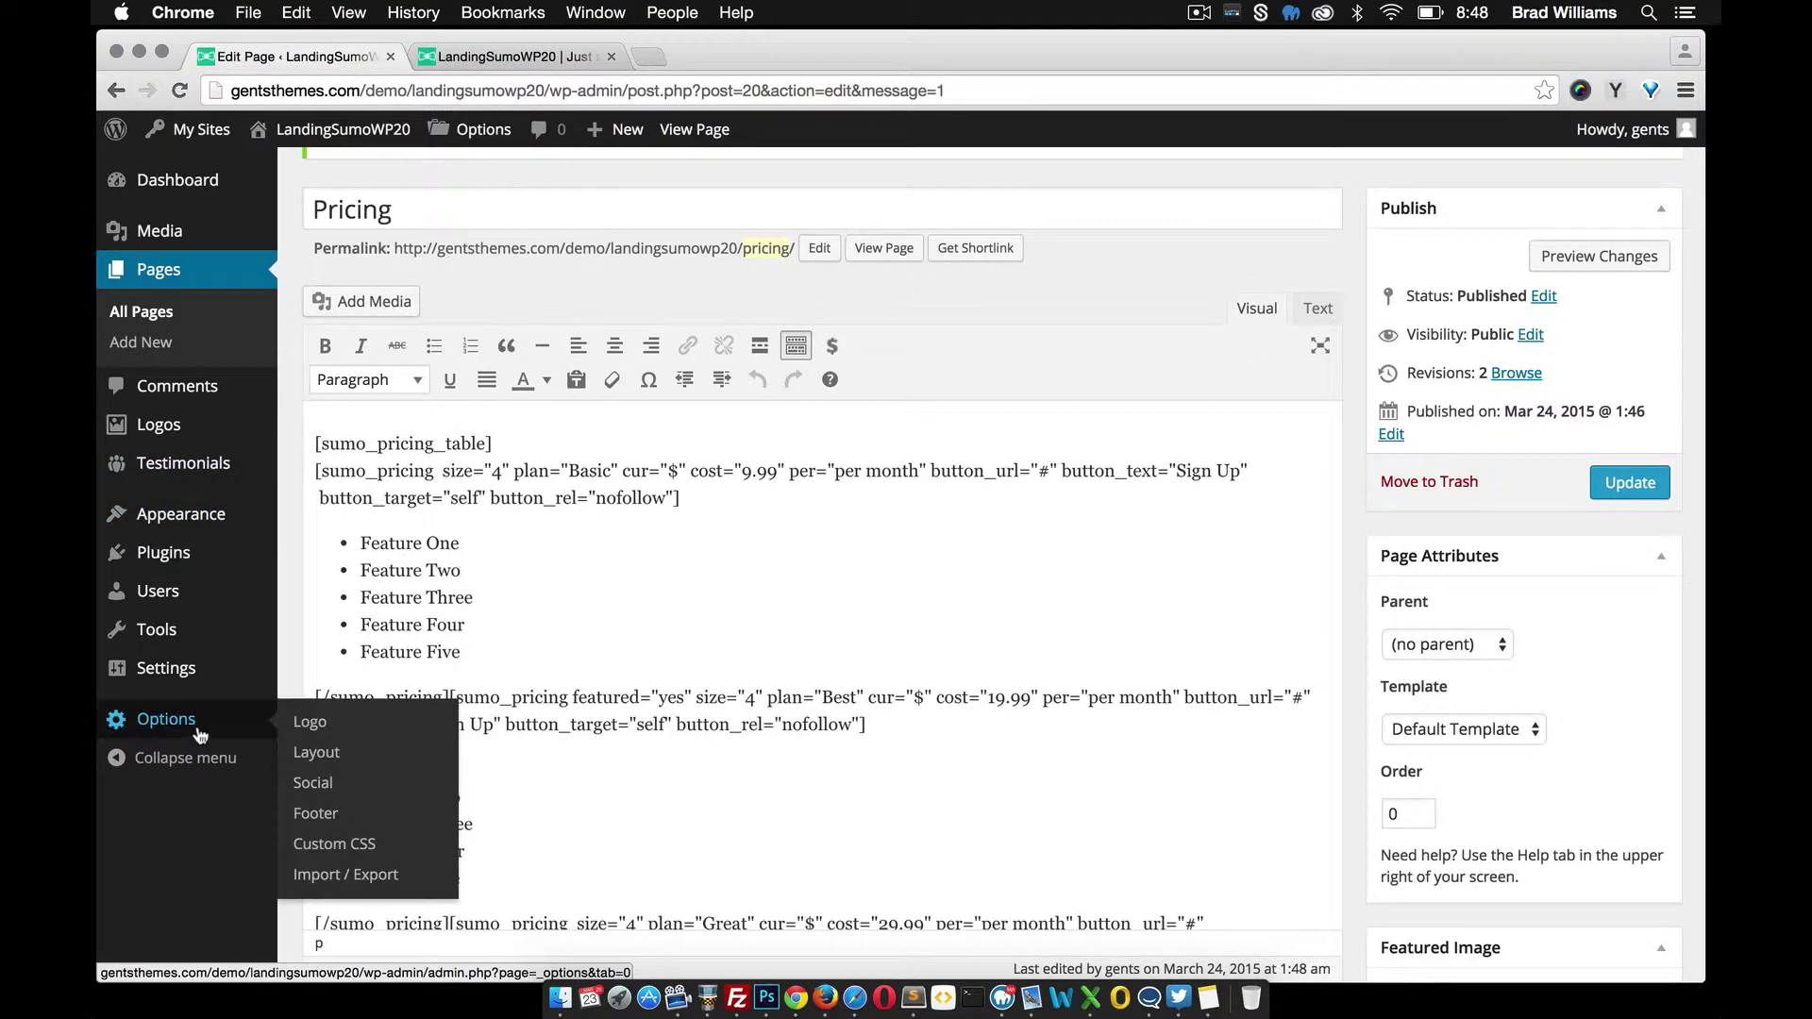
{"action": "left_click", "coordinate": [325, 759]}
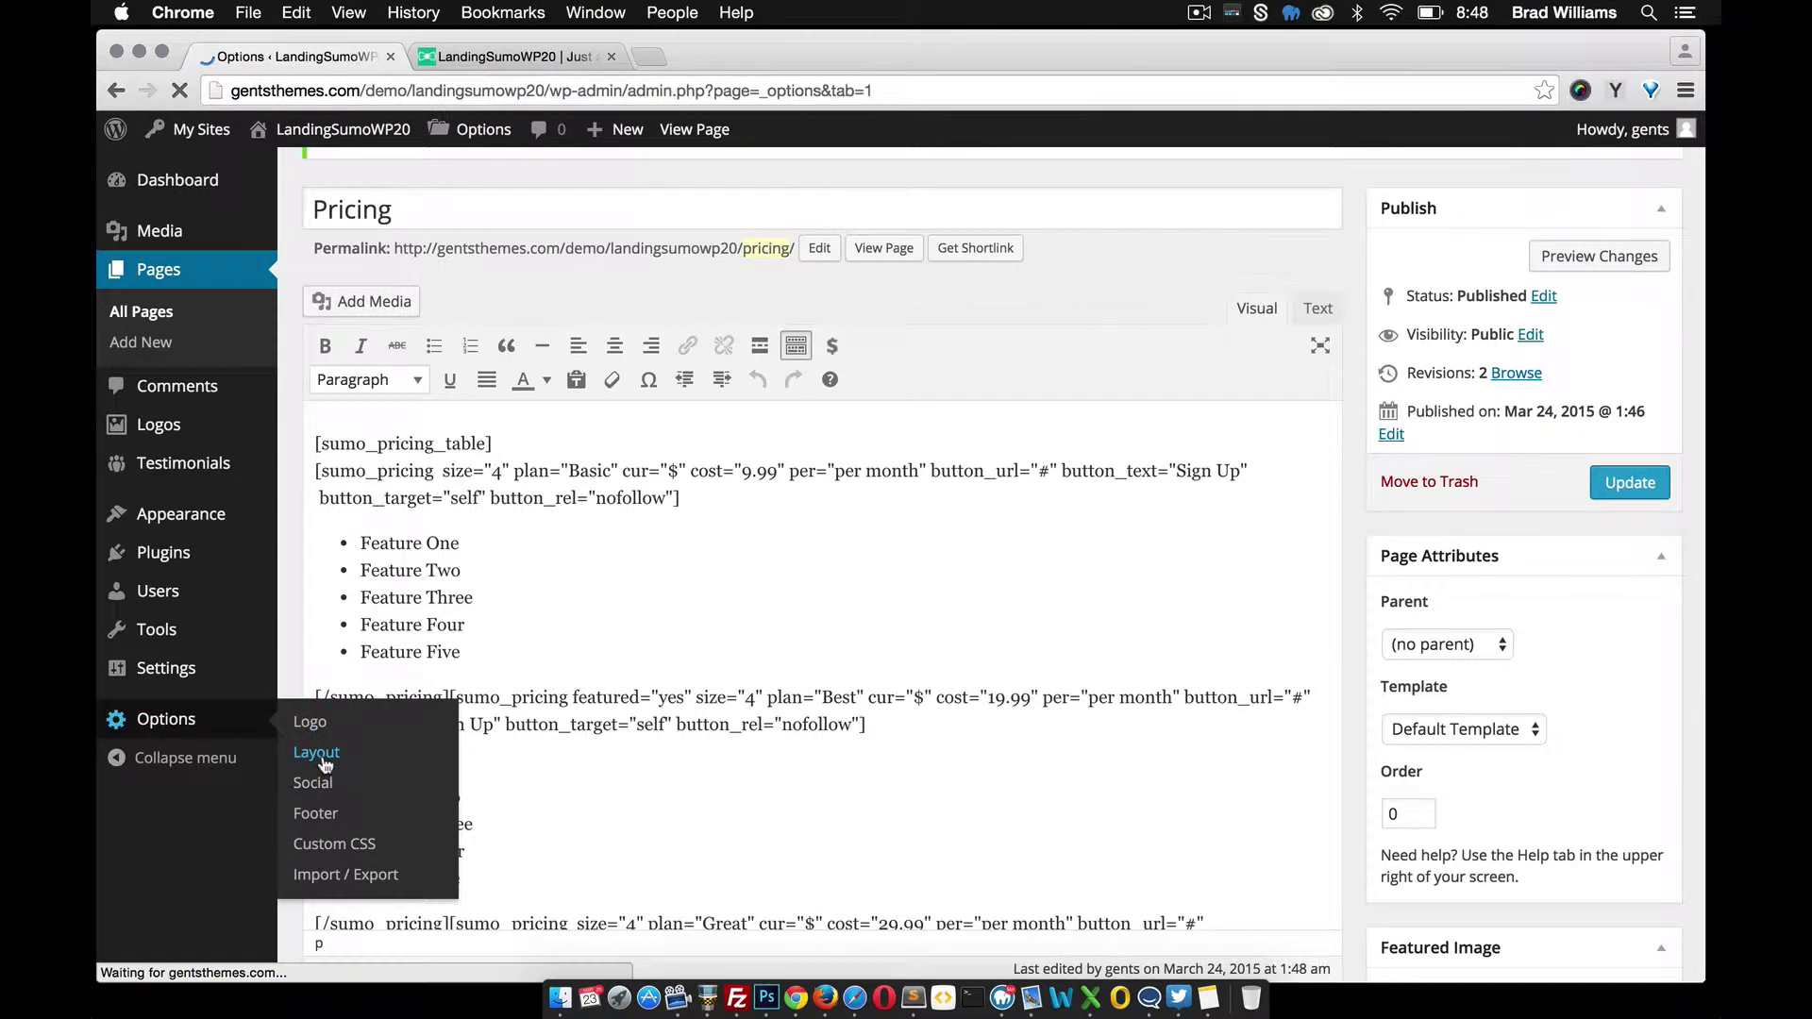
{"action": "scroll", "coordinate": [607, 727], "scroll_direction": "down", "scroll_amount": 3}
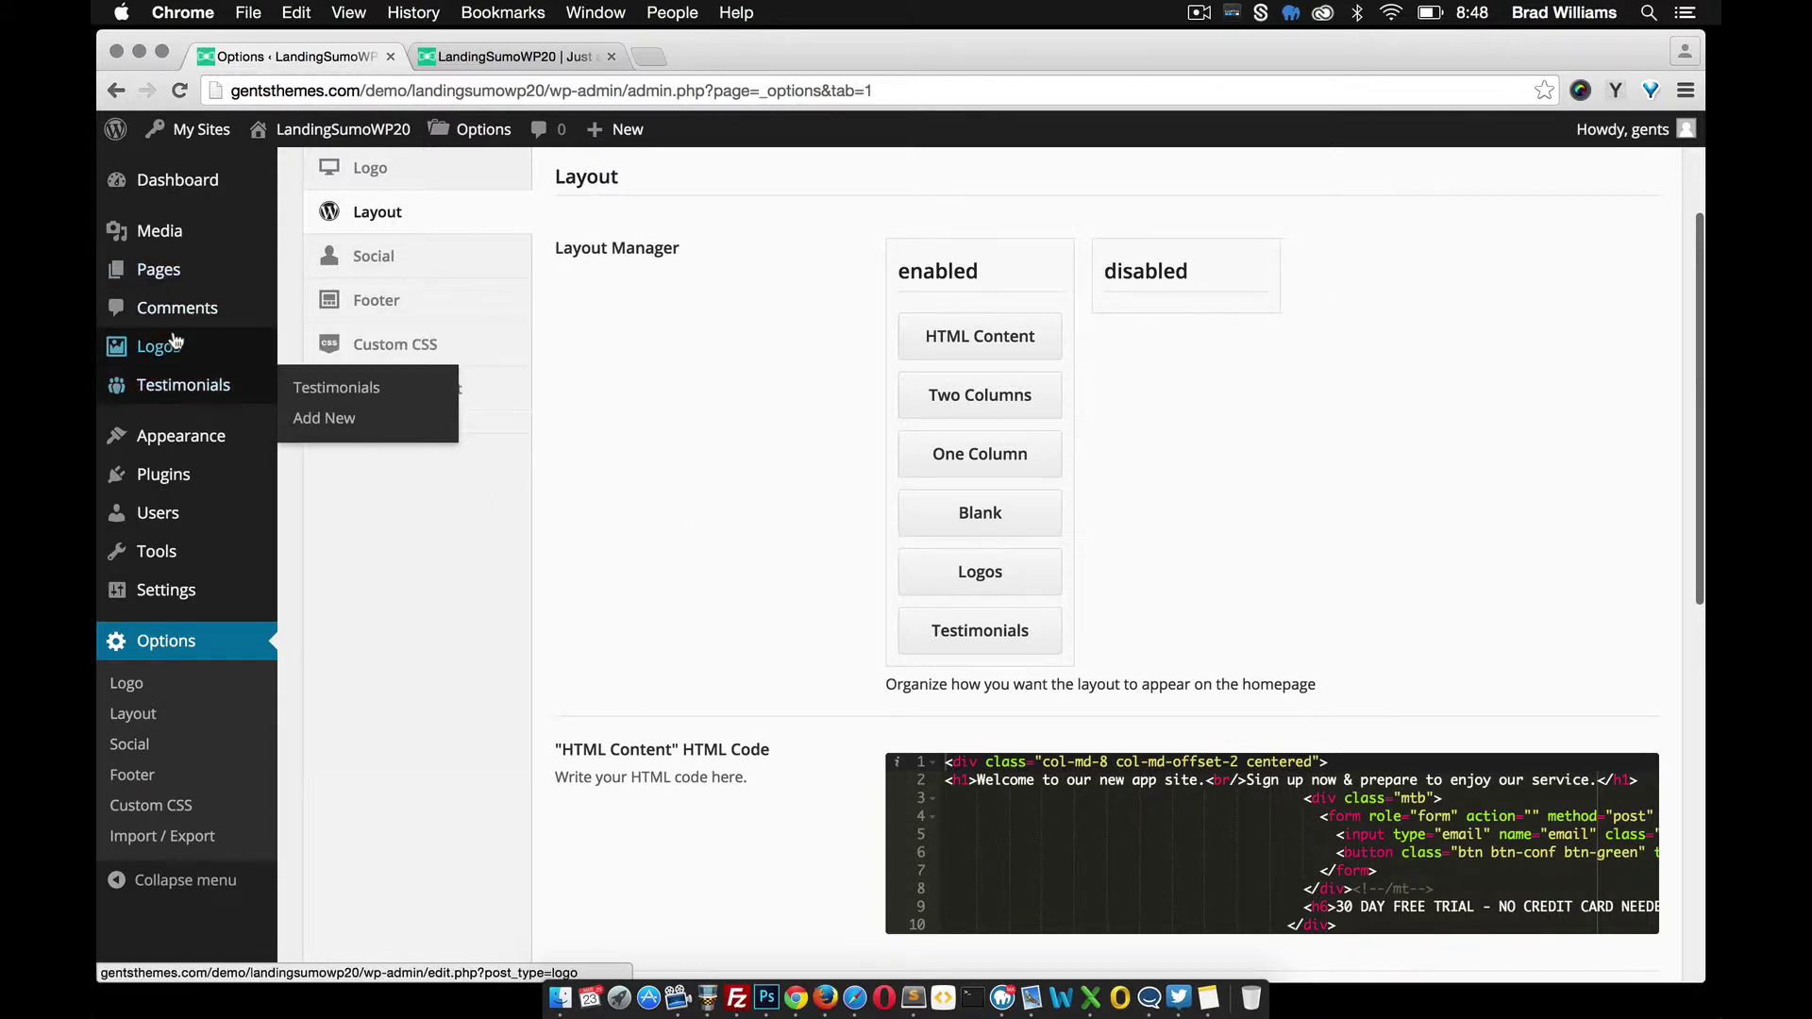
{"action": "mouse_move", "coordinate": [171, 354]}
Publish Logo 1 with the jQuery image as its featured image
{"action": "left_click", "coordinate": [330, 380]}
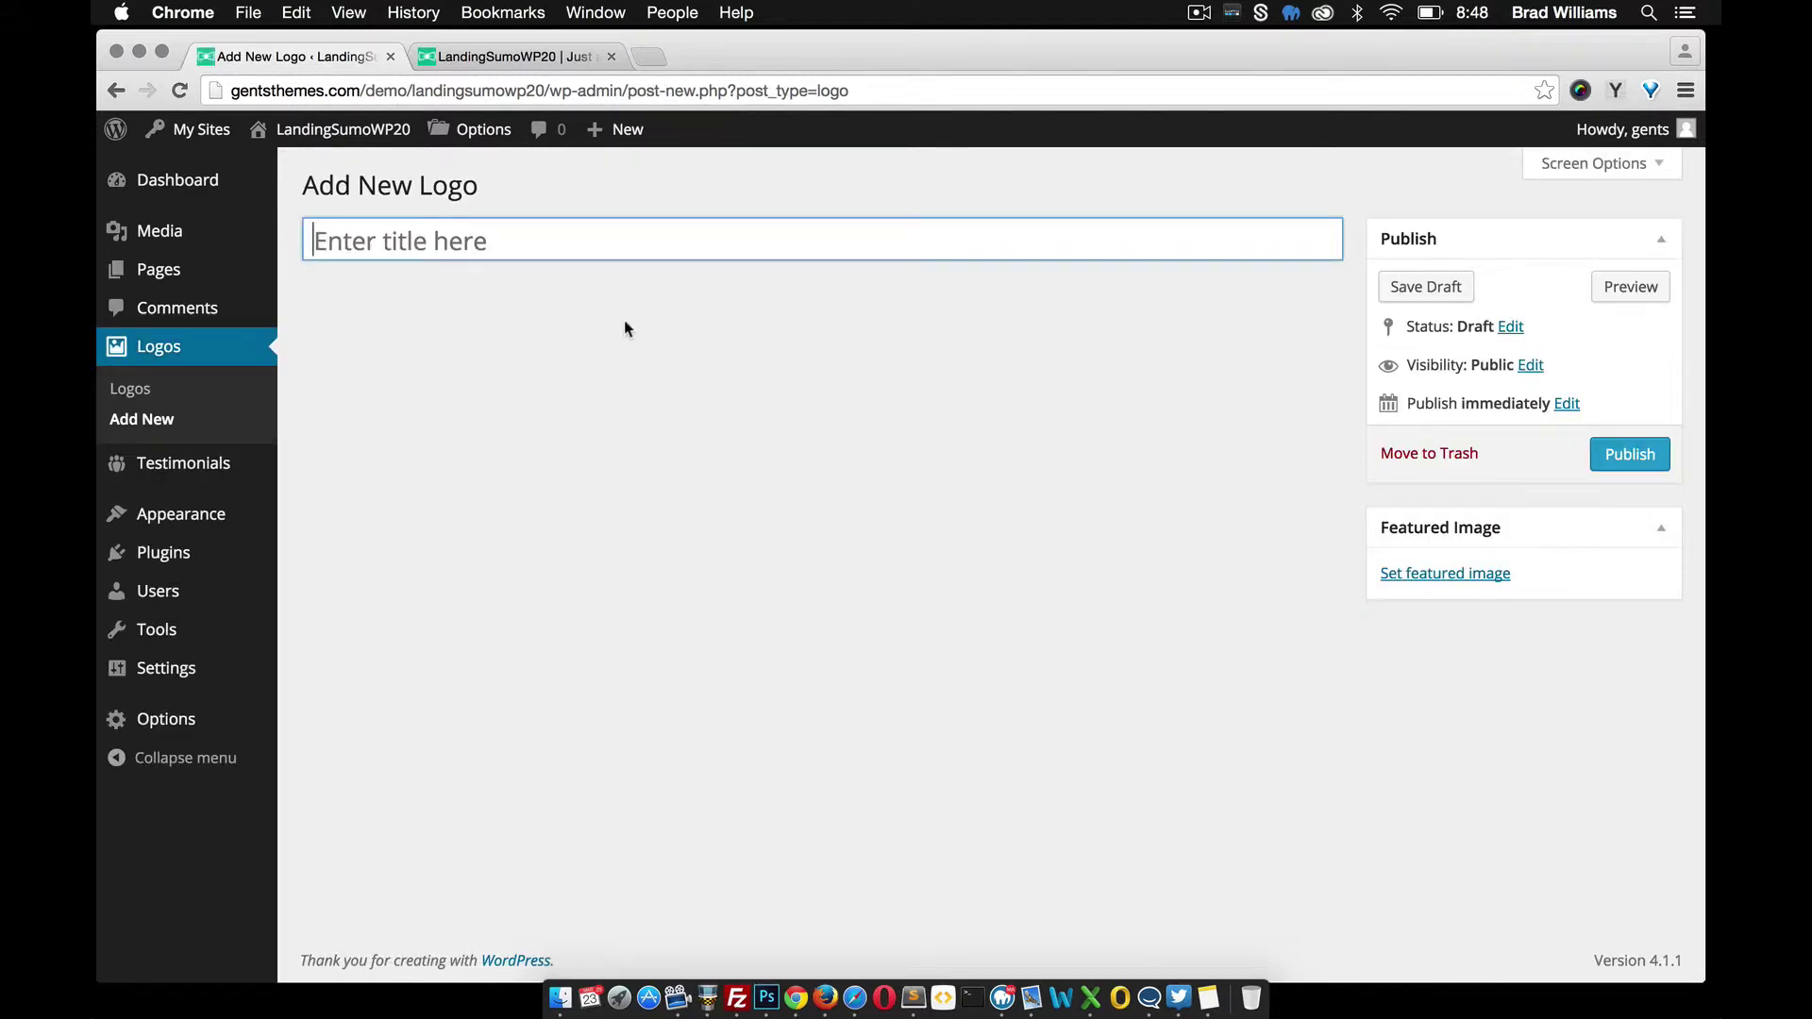
{"action": "type", "text": "Logo 1"}
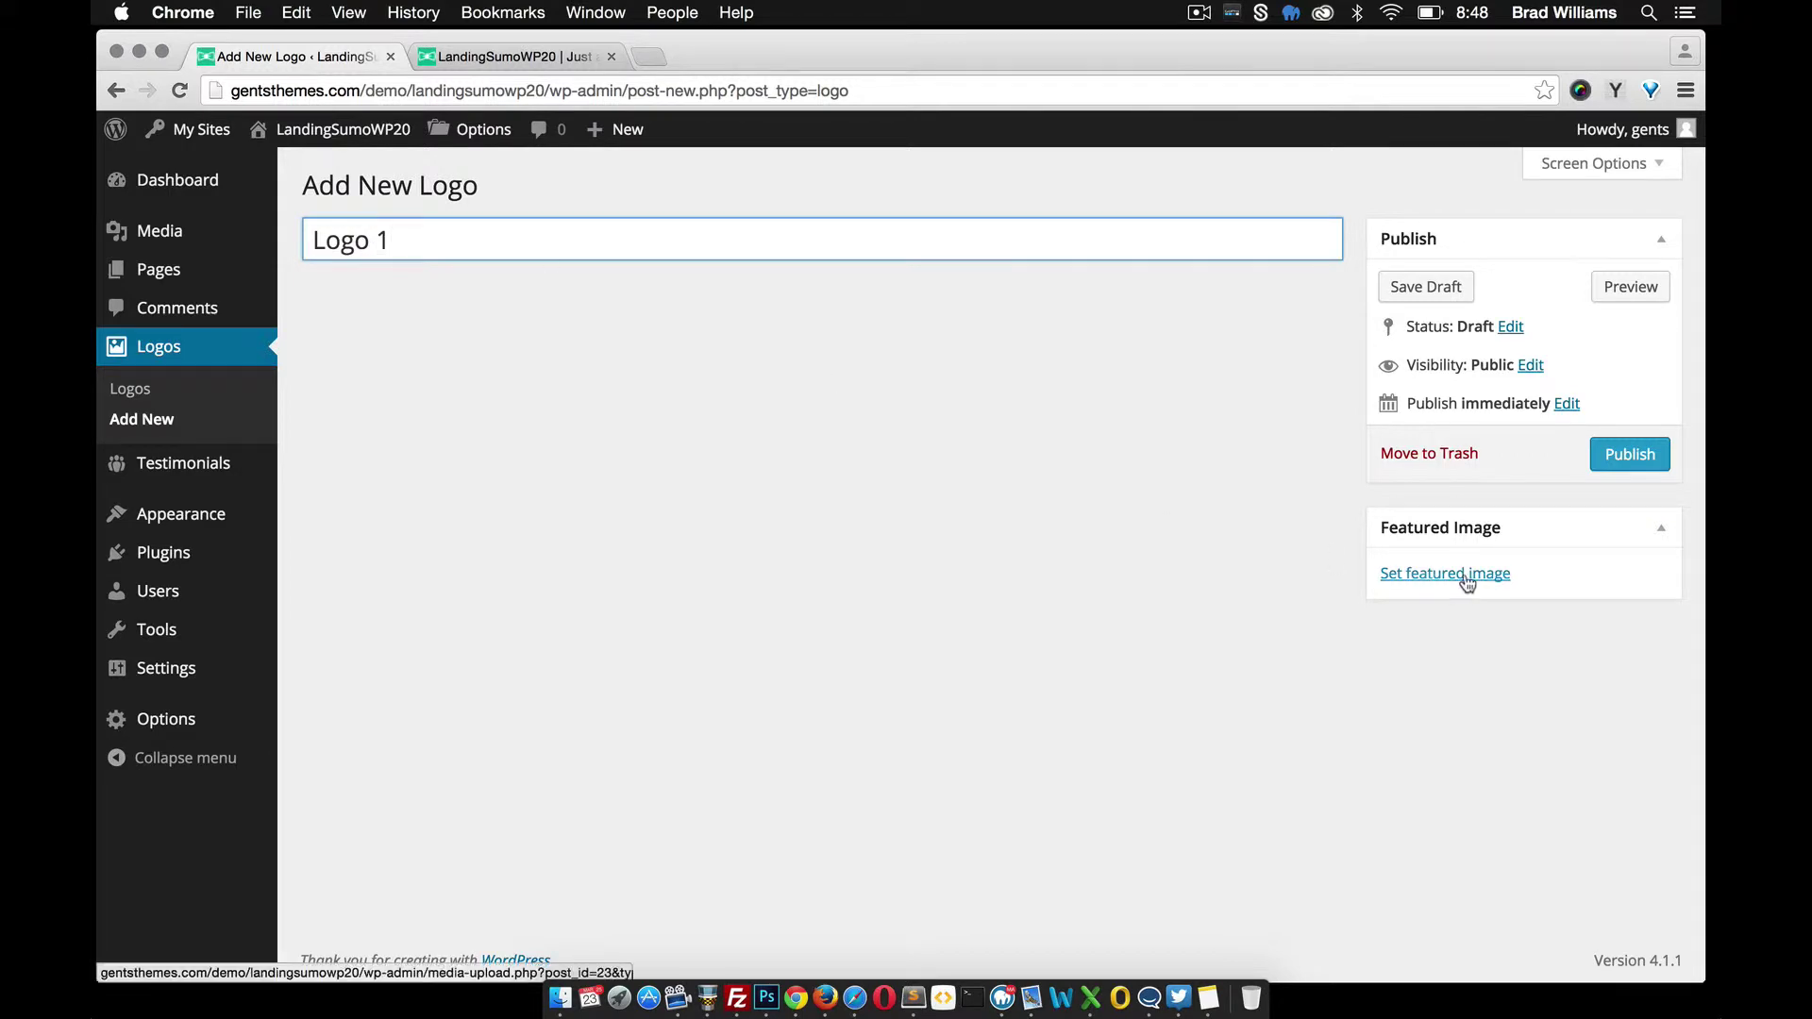
{"action": "left_click", "coordinate": [1453, 575]}
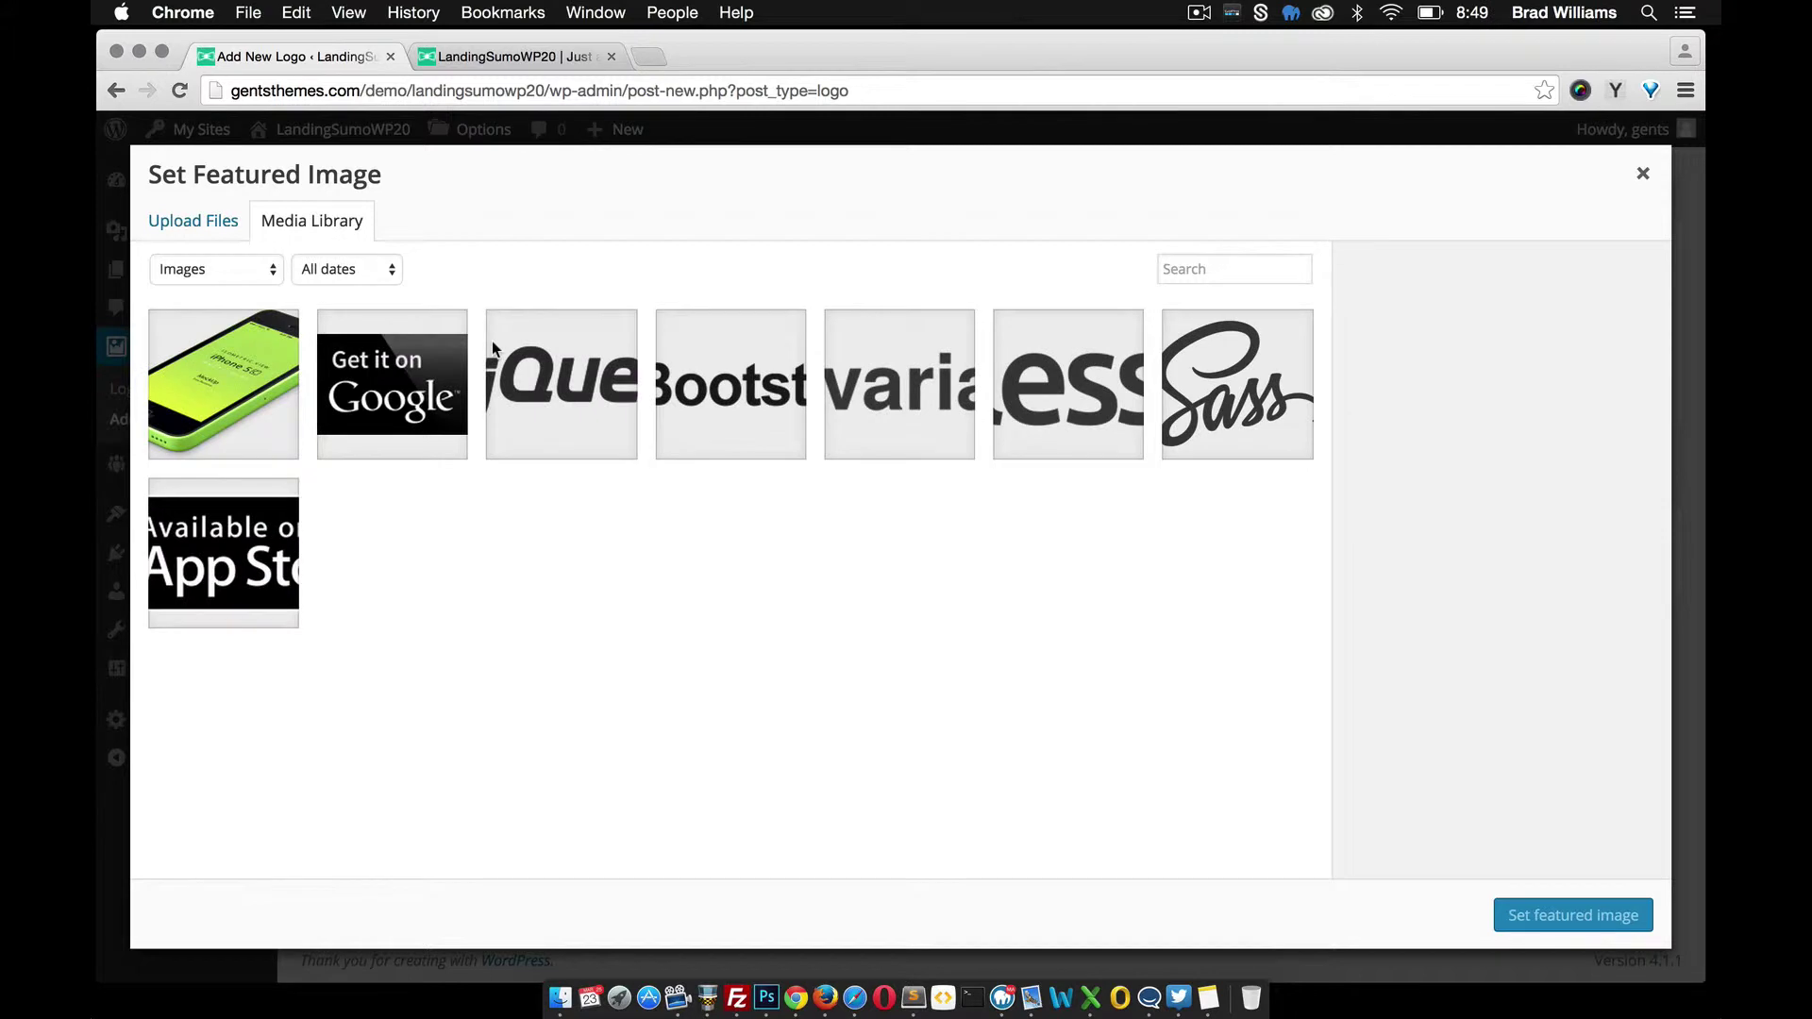
{"action": "left_click", "coordinate": [557, 394]}
{"action": "left_click", "coordinate": [1559, 911]}
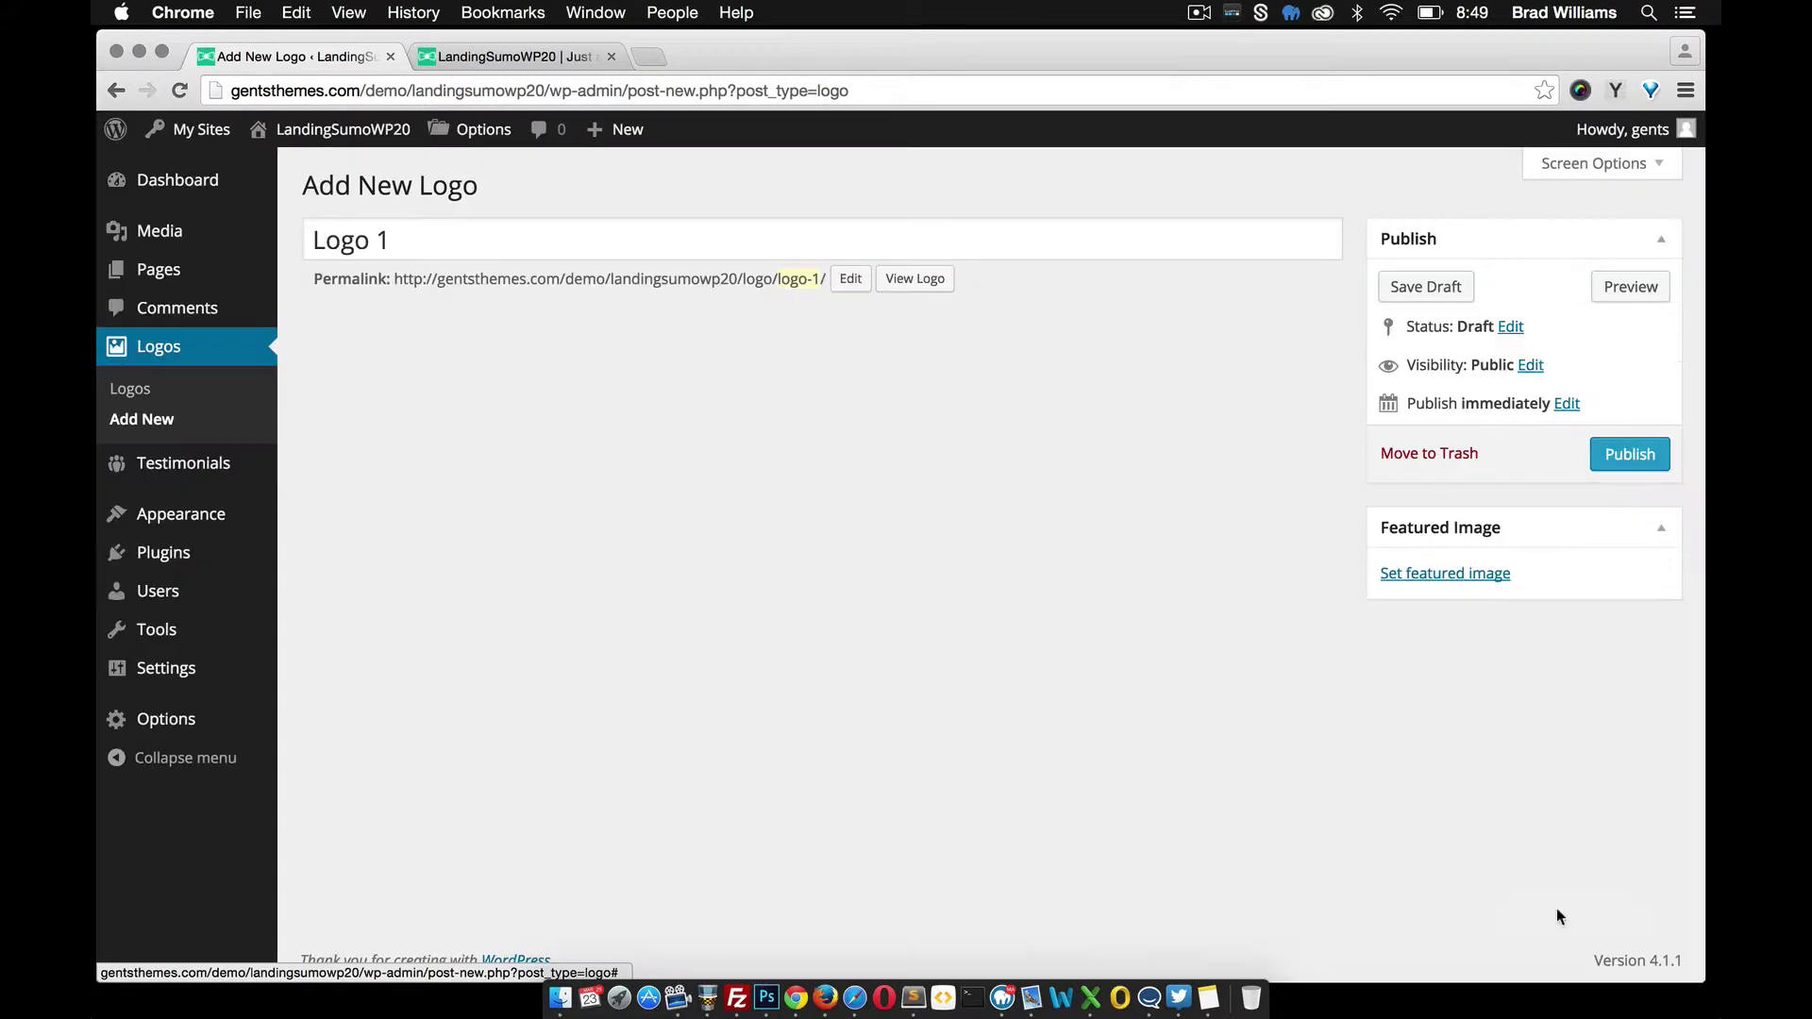
{"action": "left_click", "coordinate": [1665, 455]}
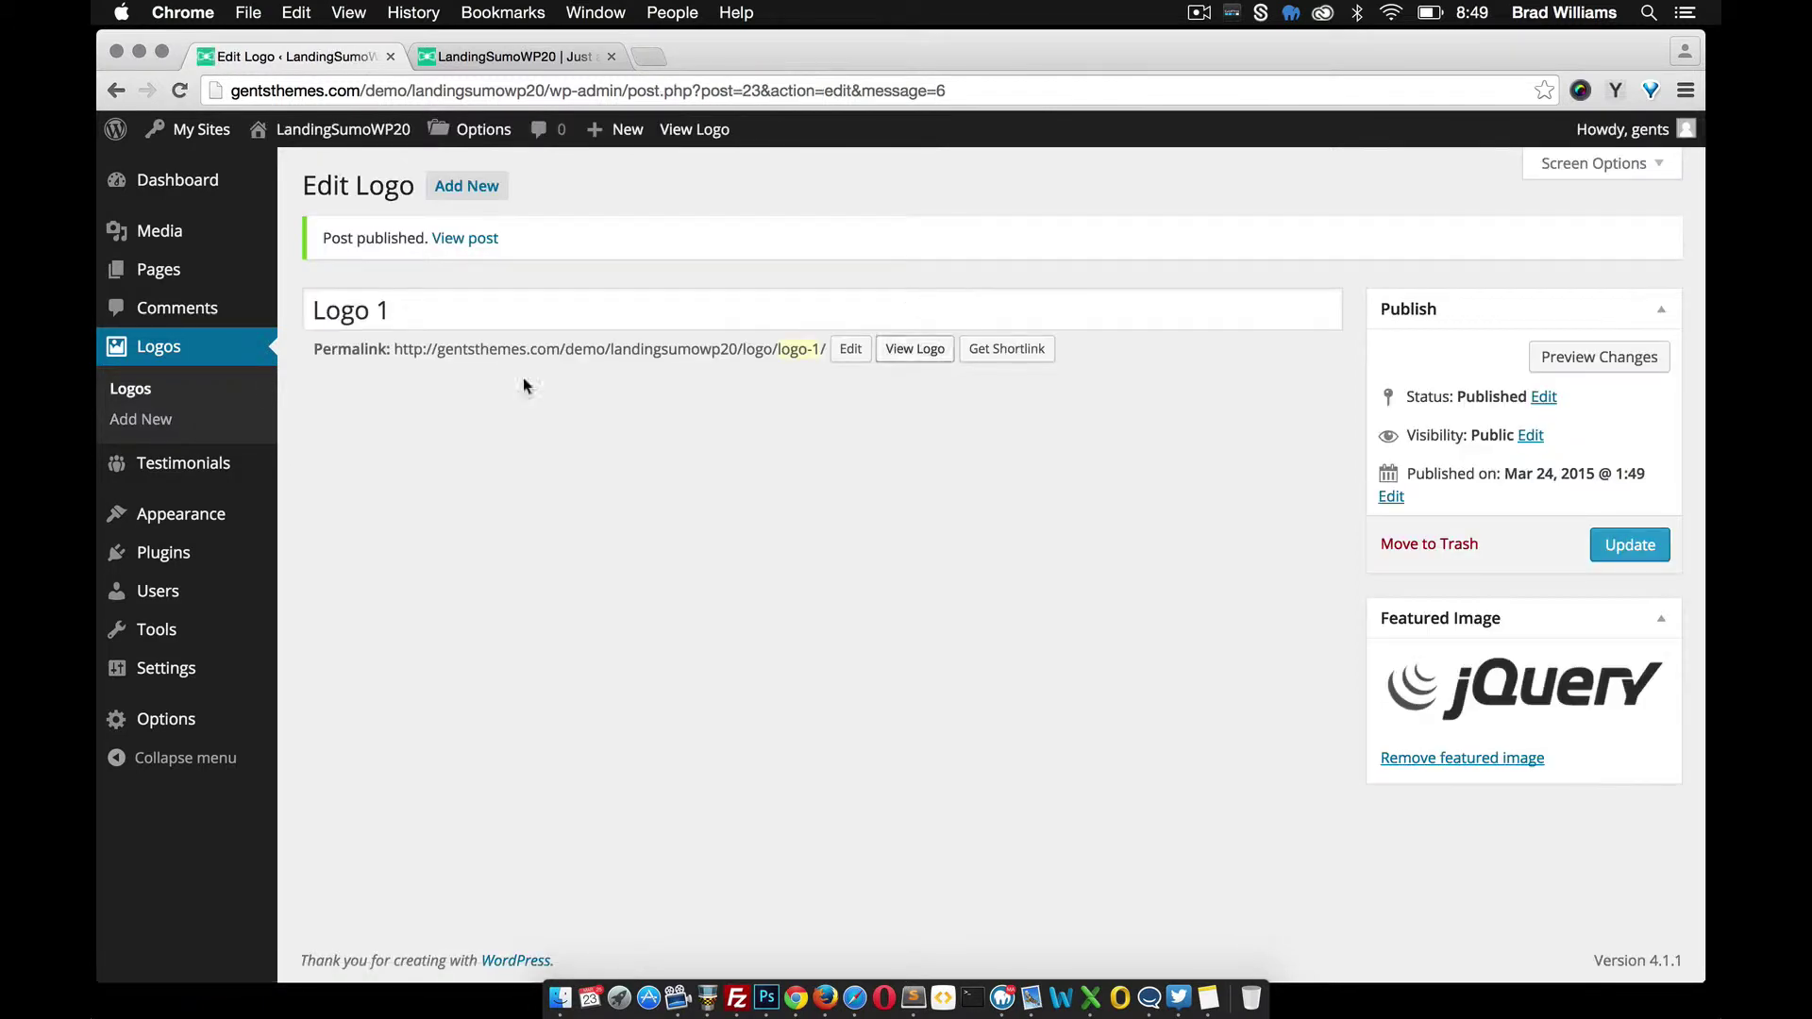
Publish Logo 2 with the Bootstrap image as its featured image
{"action": "left_click", "coordinate": [153, 423]}
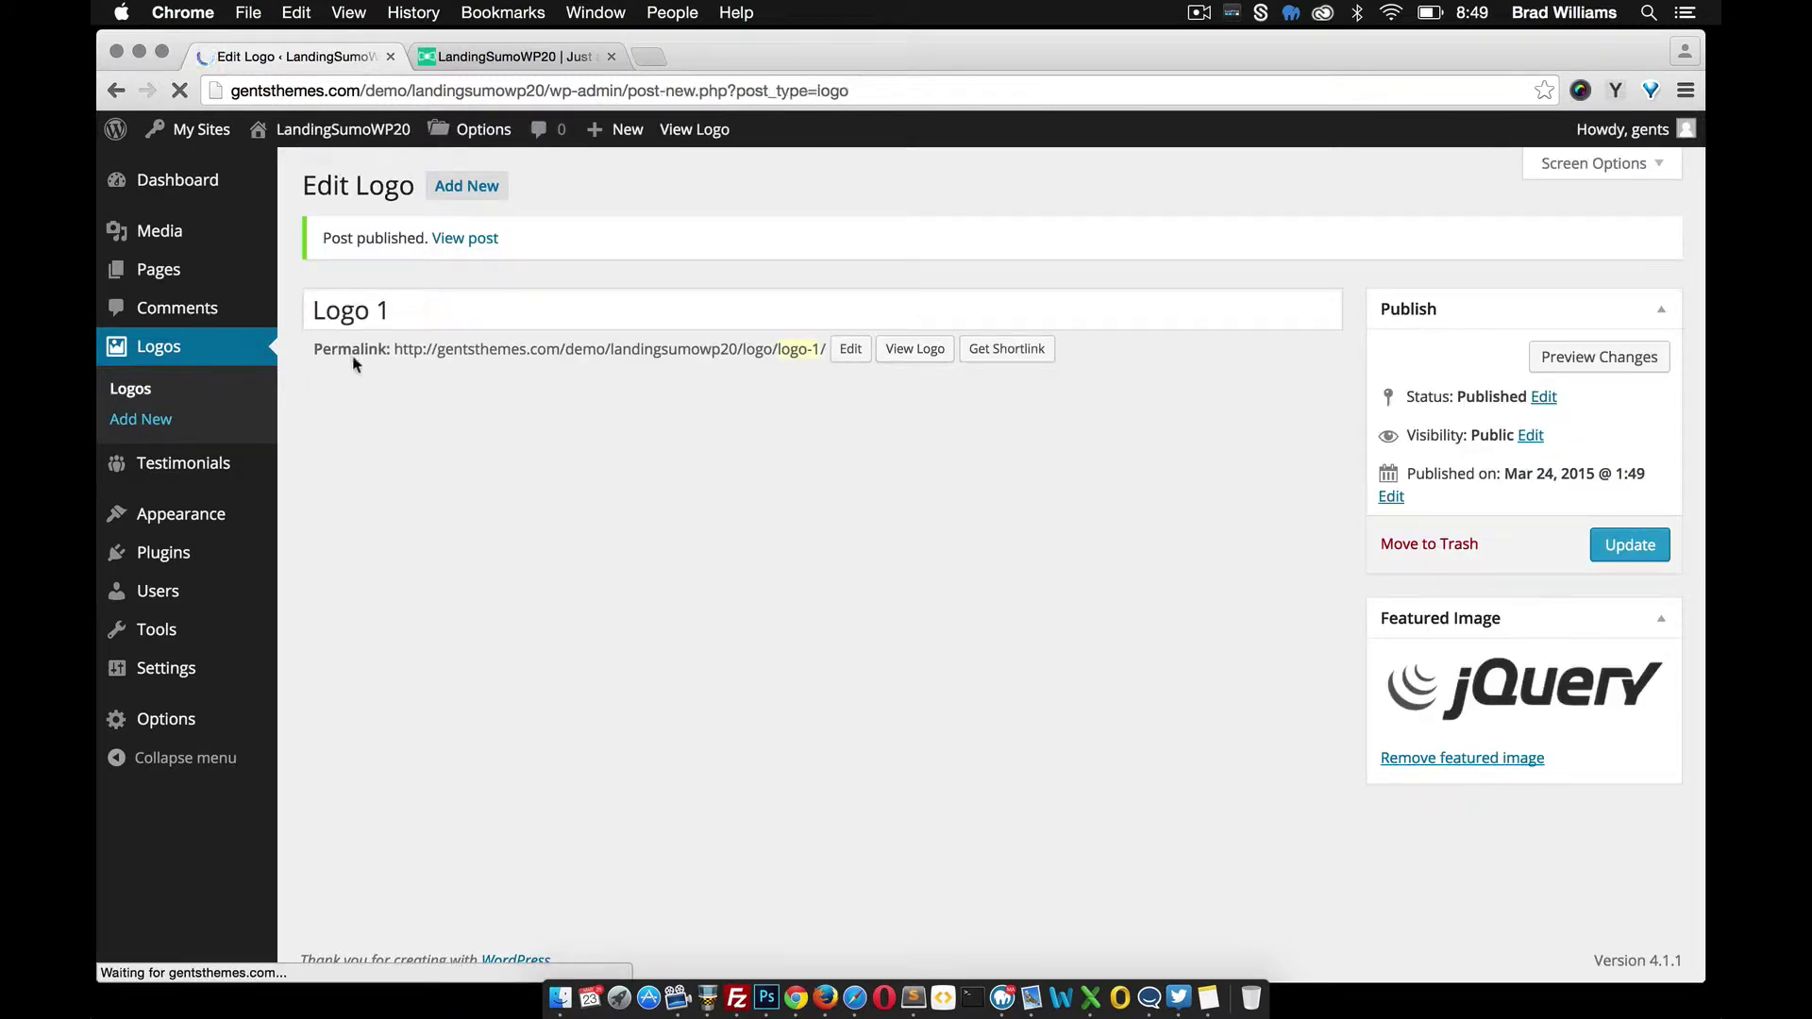
{"action": "left_click", "coordinate": [429, 243]}
{"action": "type", "text": "Logo 2"}
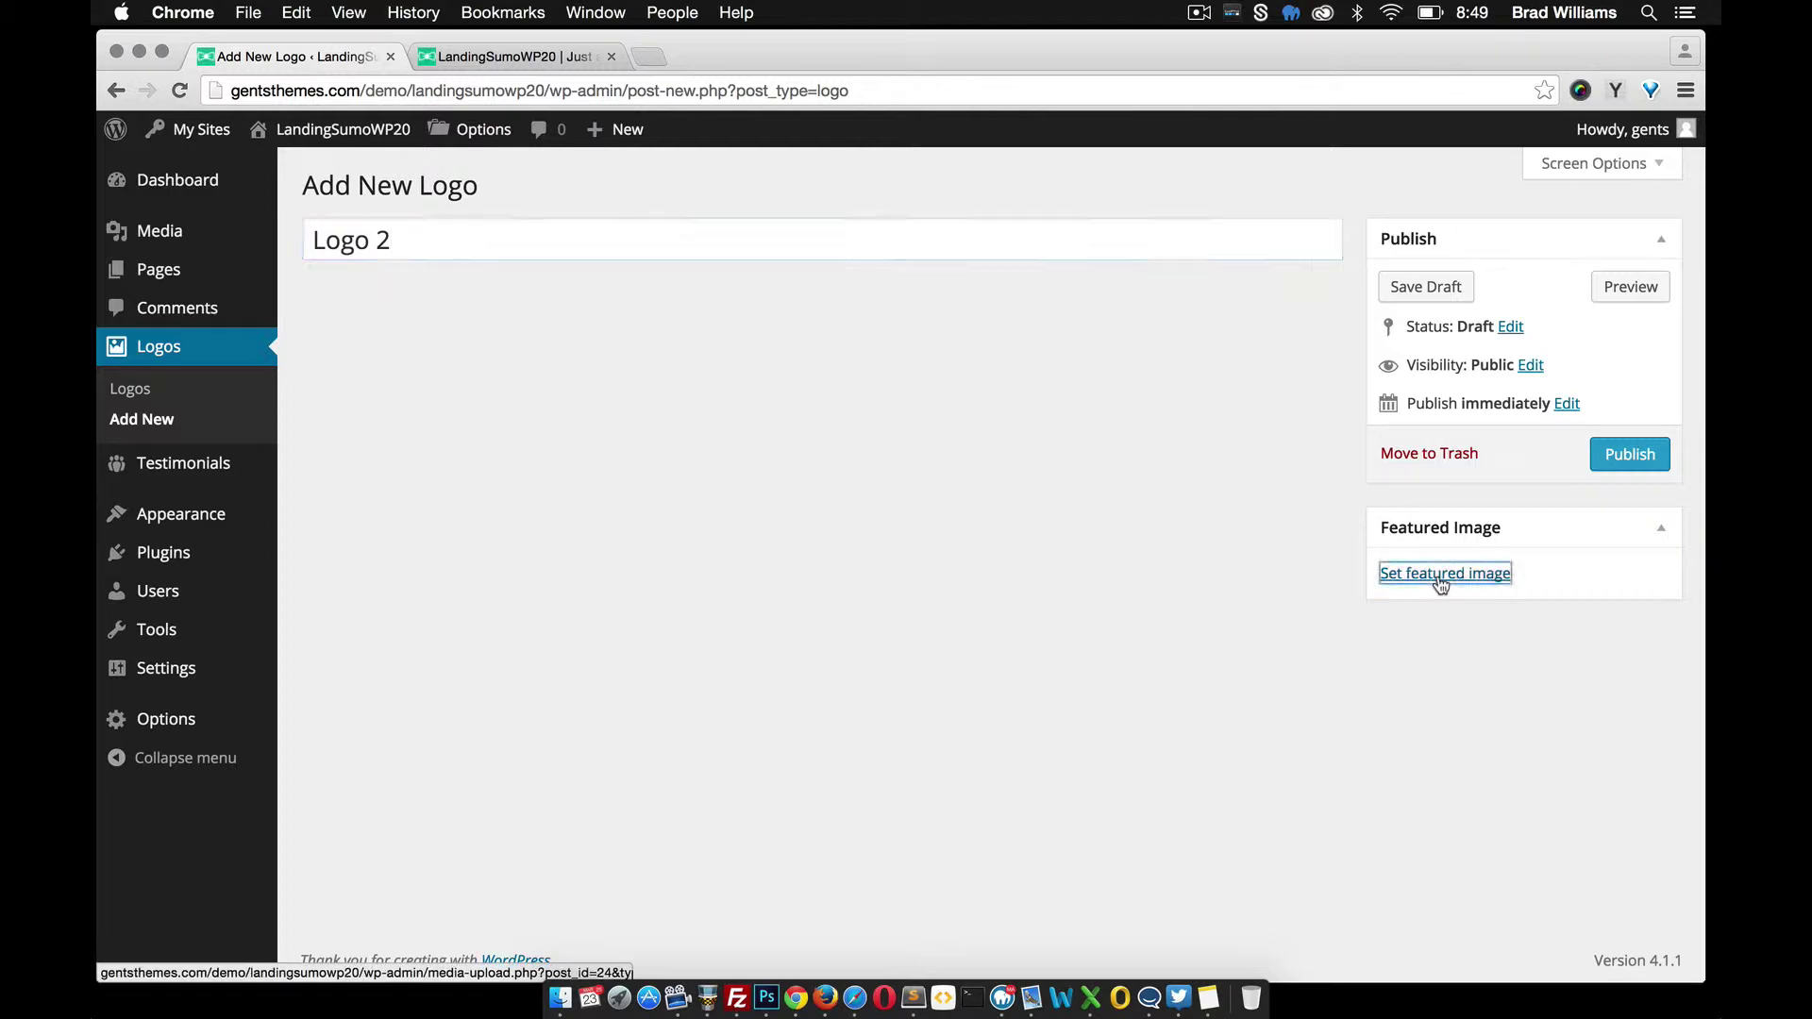
{"action": "left_click", "coordinate": [1438, 575]}
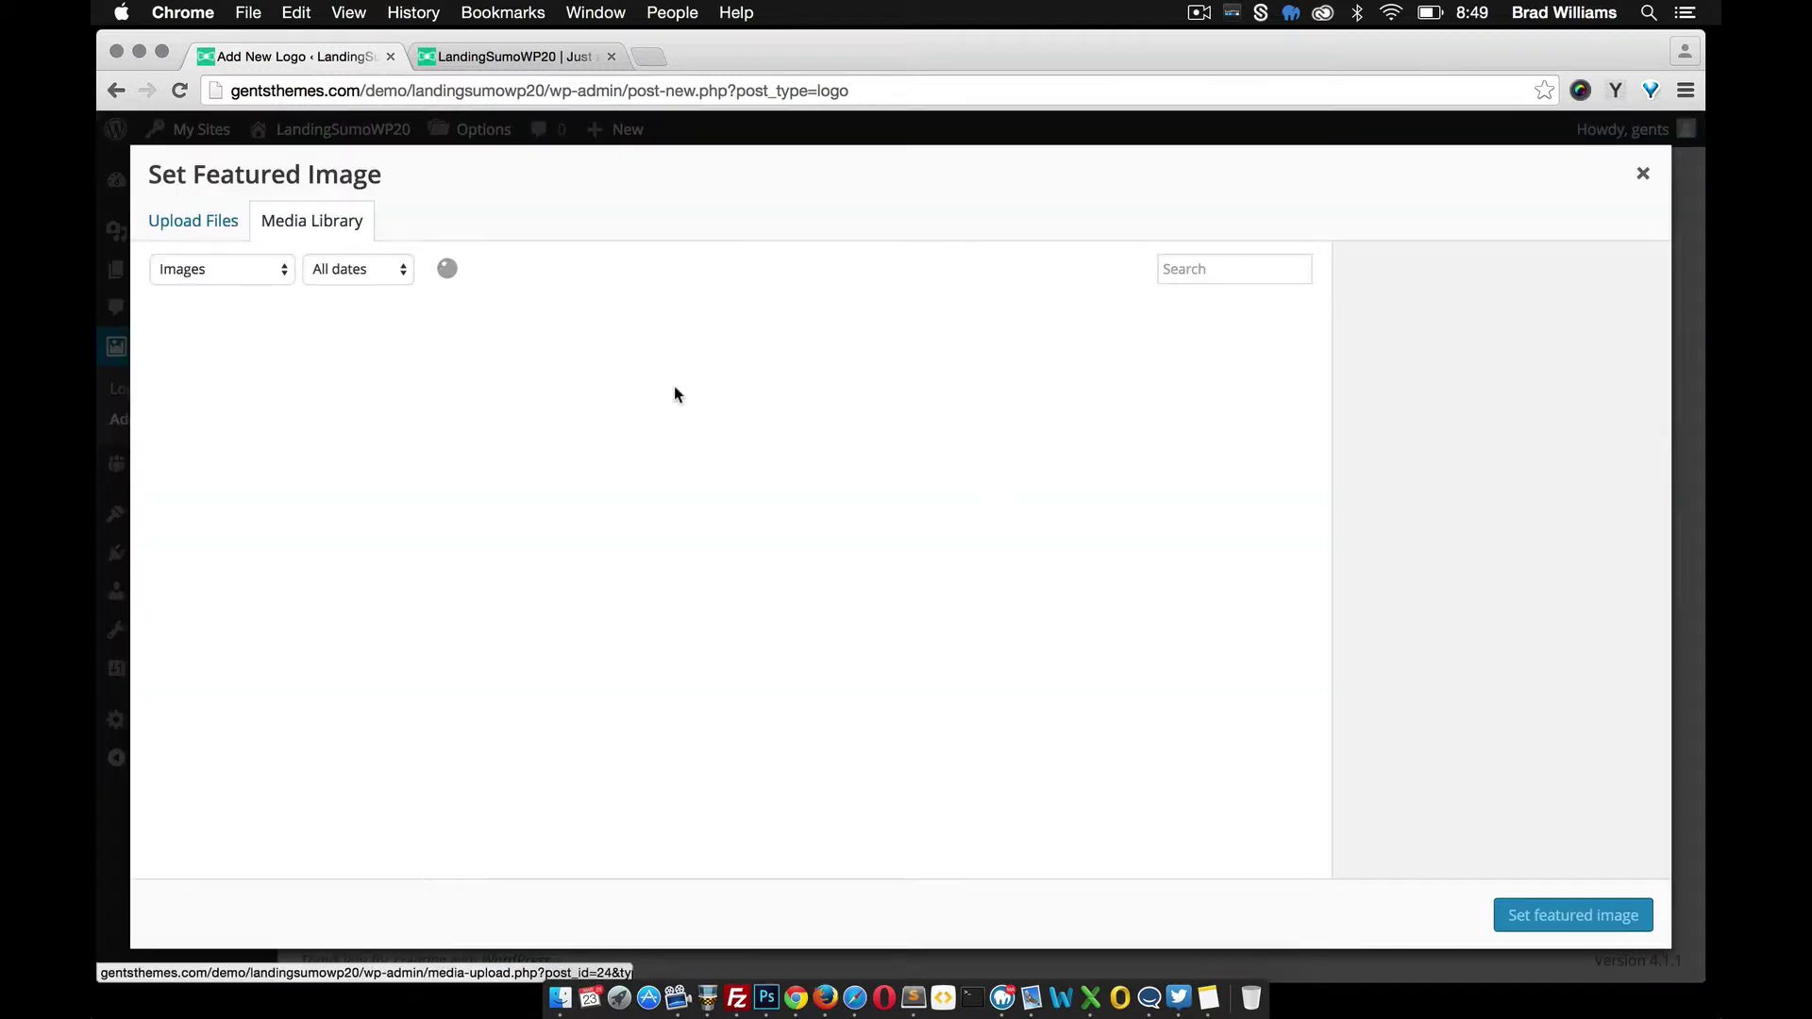
{"action": "left_click", "coordinate": [735, 393]}
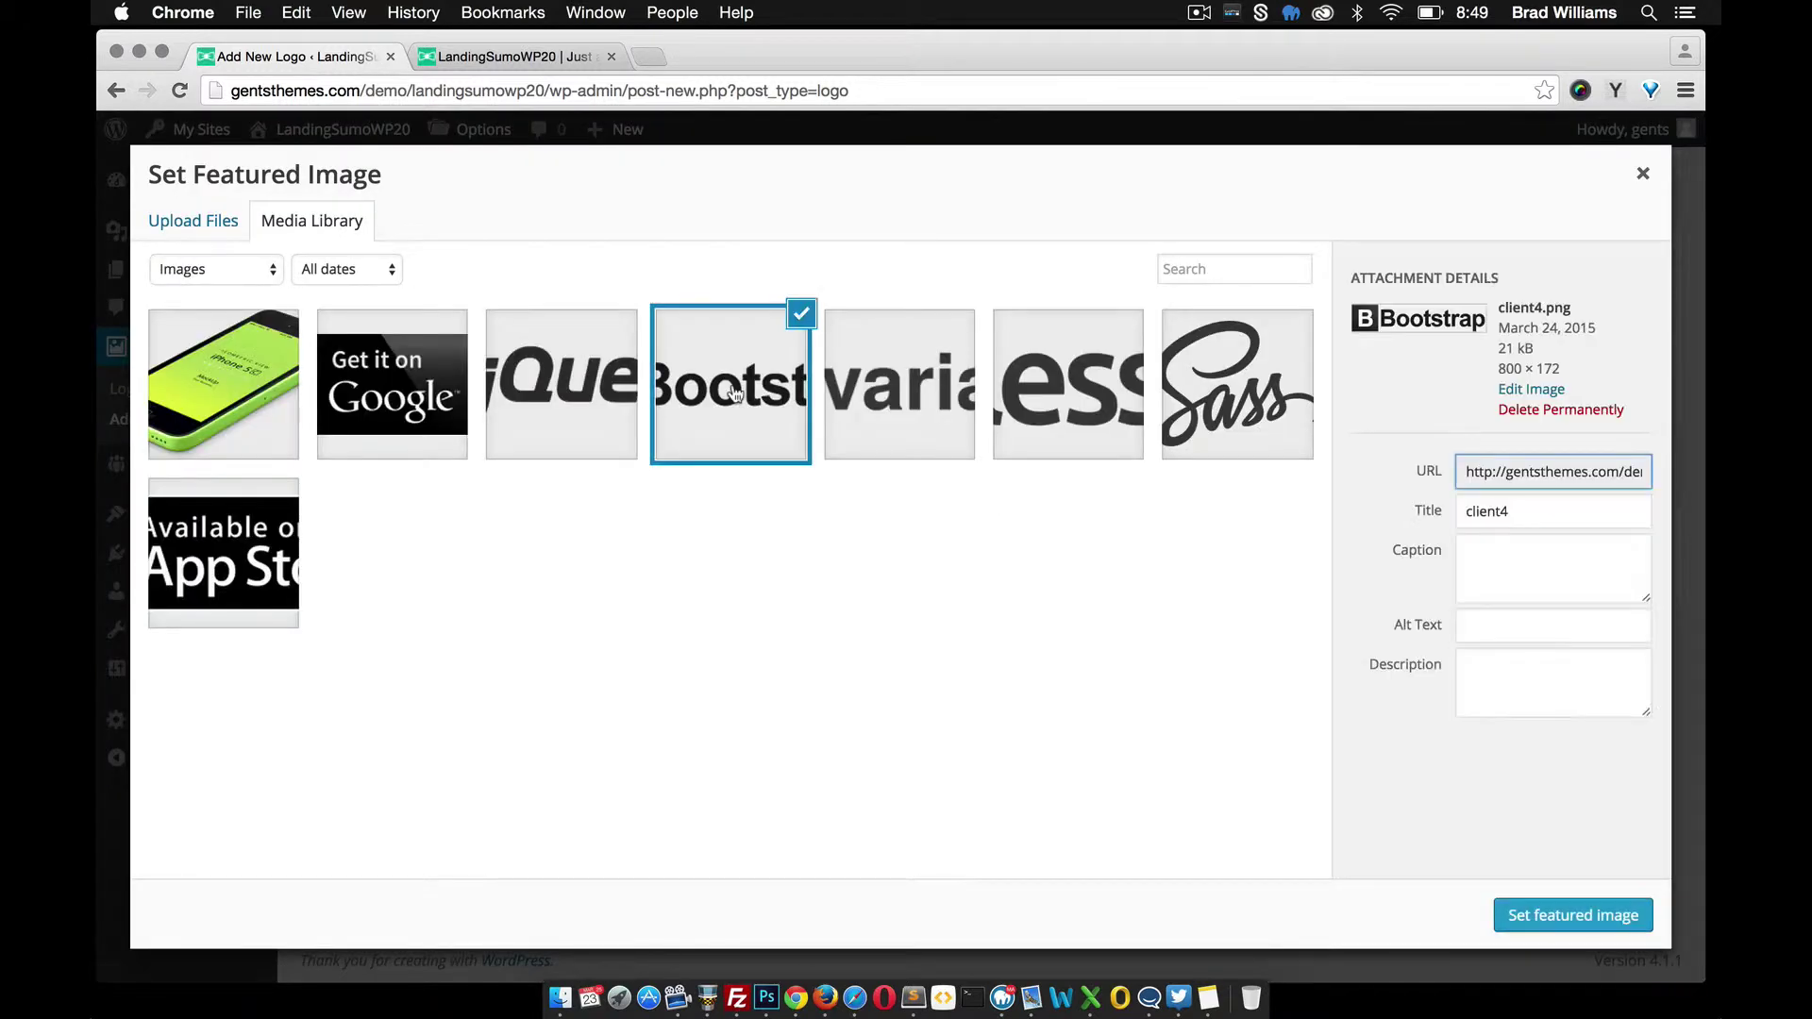
{"action": "left_click", "coordinate": [1583, 913]}
{"action": "left_click", "coordinate": [1645, 470]}
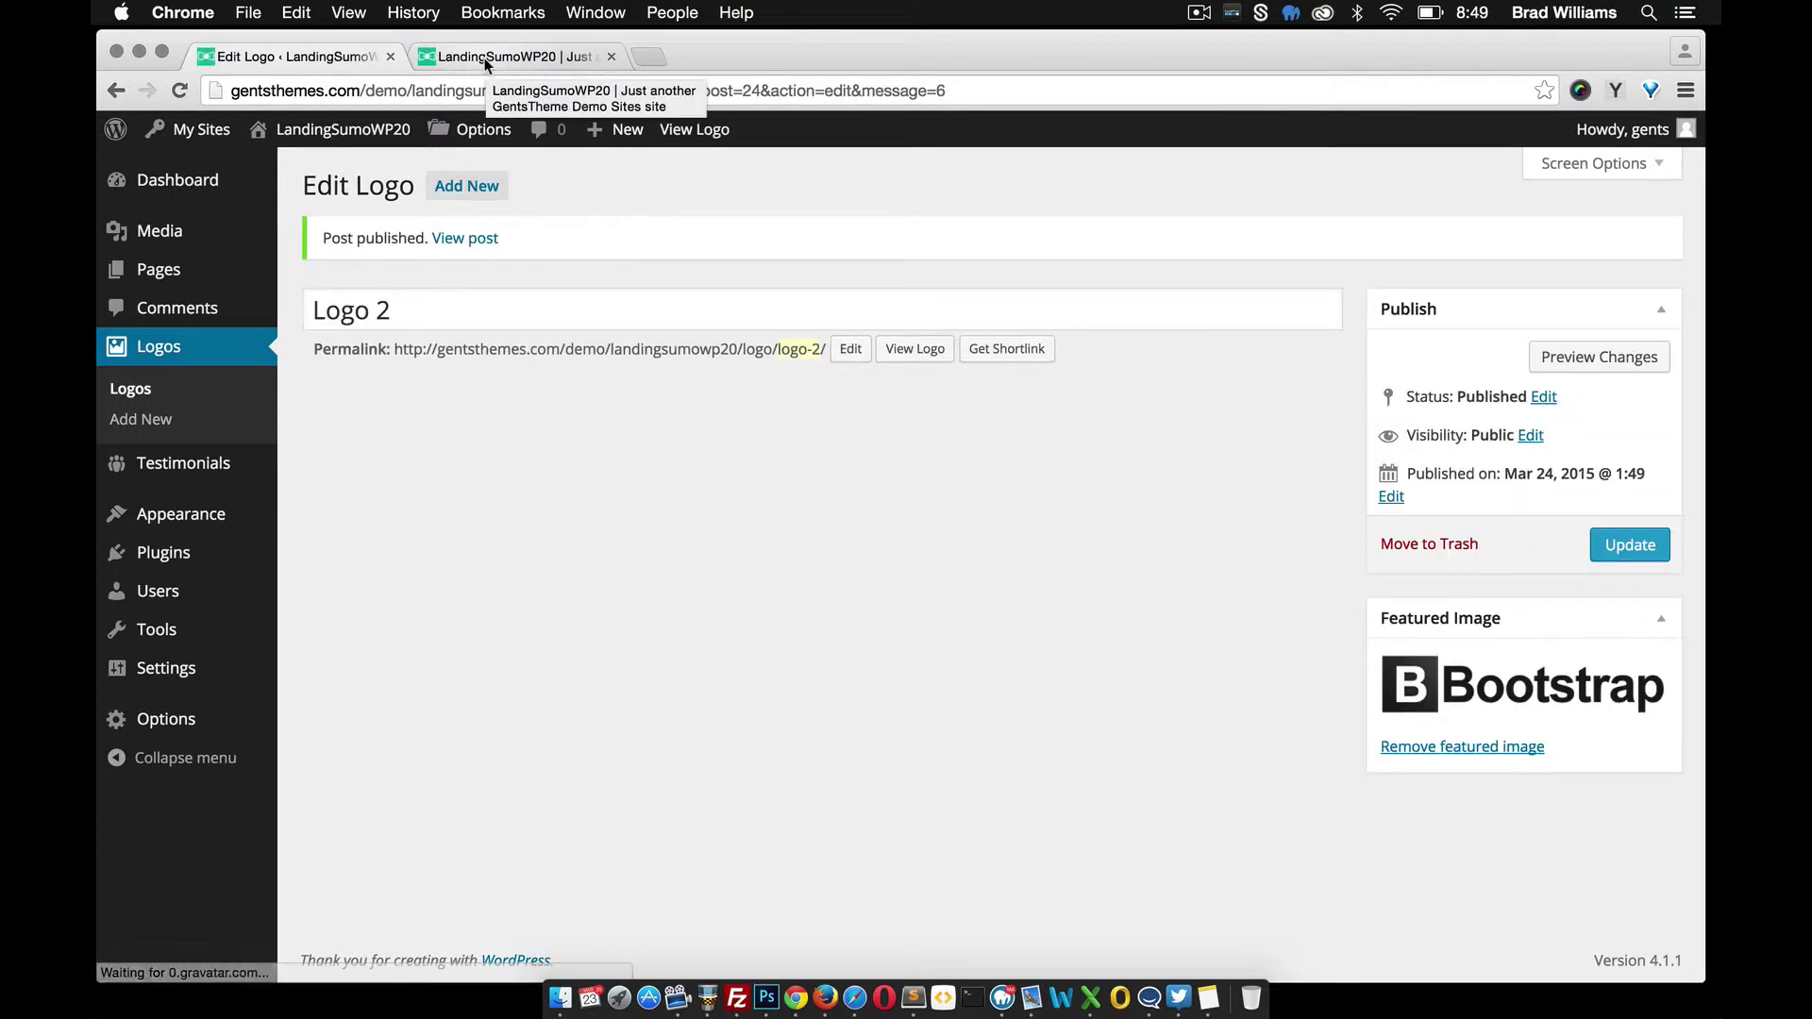
Reload the live homepage to see the Bootstrap and jQuery logo strip, then return to Layout options
{"action": "mouse_move", "coordinate": [150, 722]}
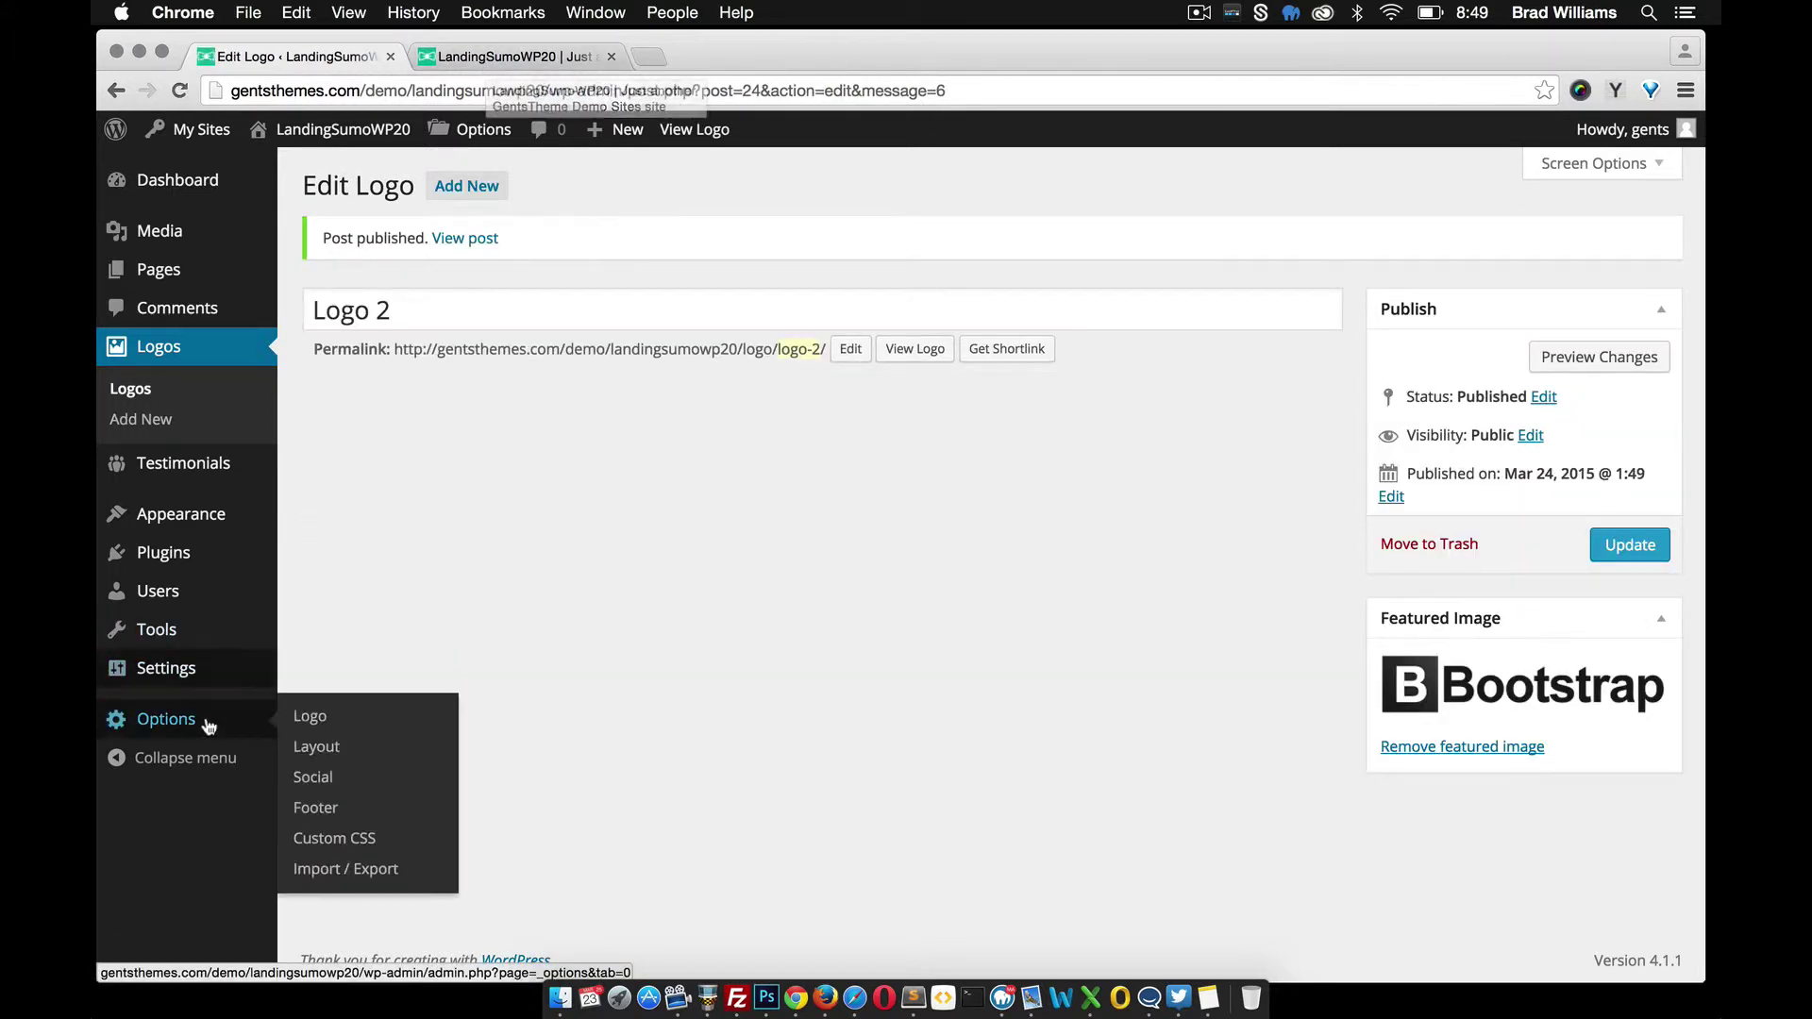
{"action": "left_click", "coordinate": [340, 749]}
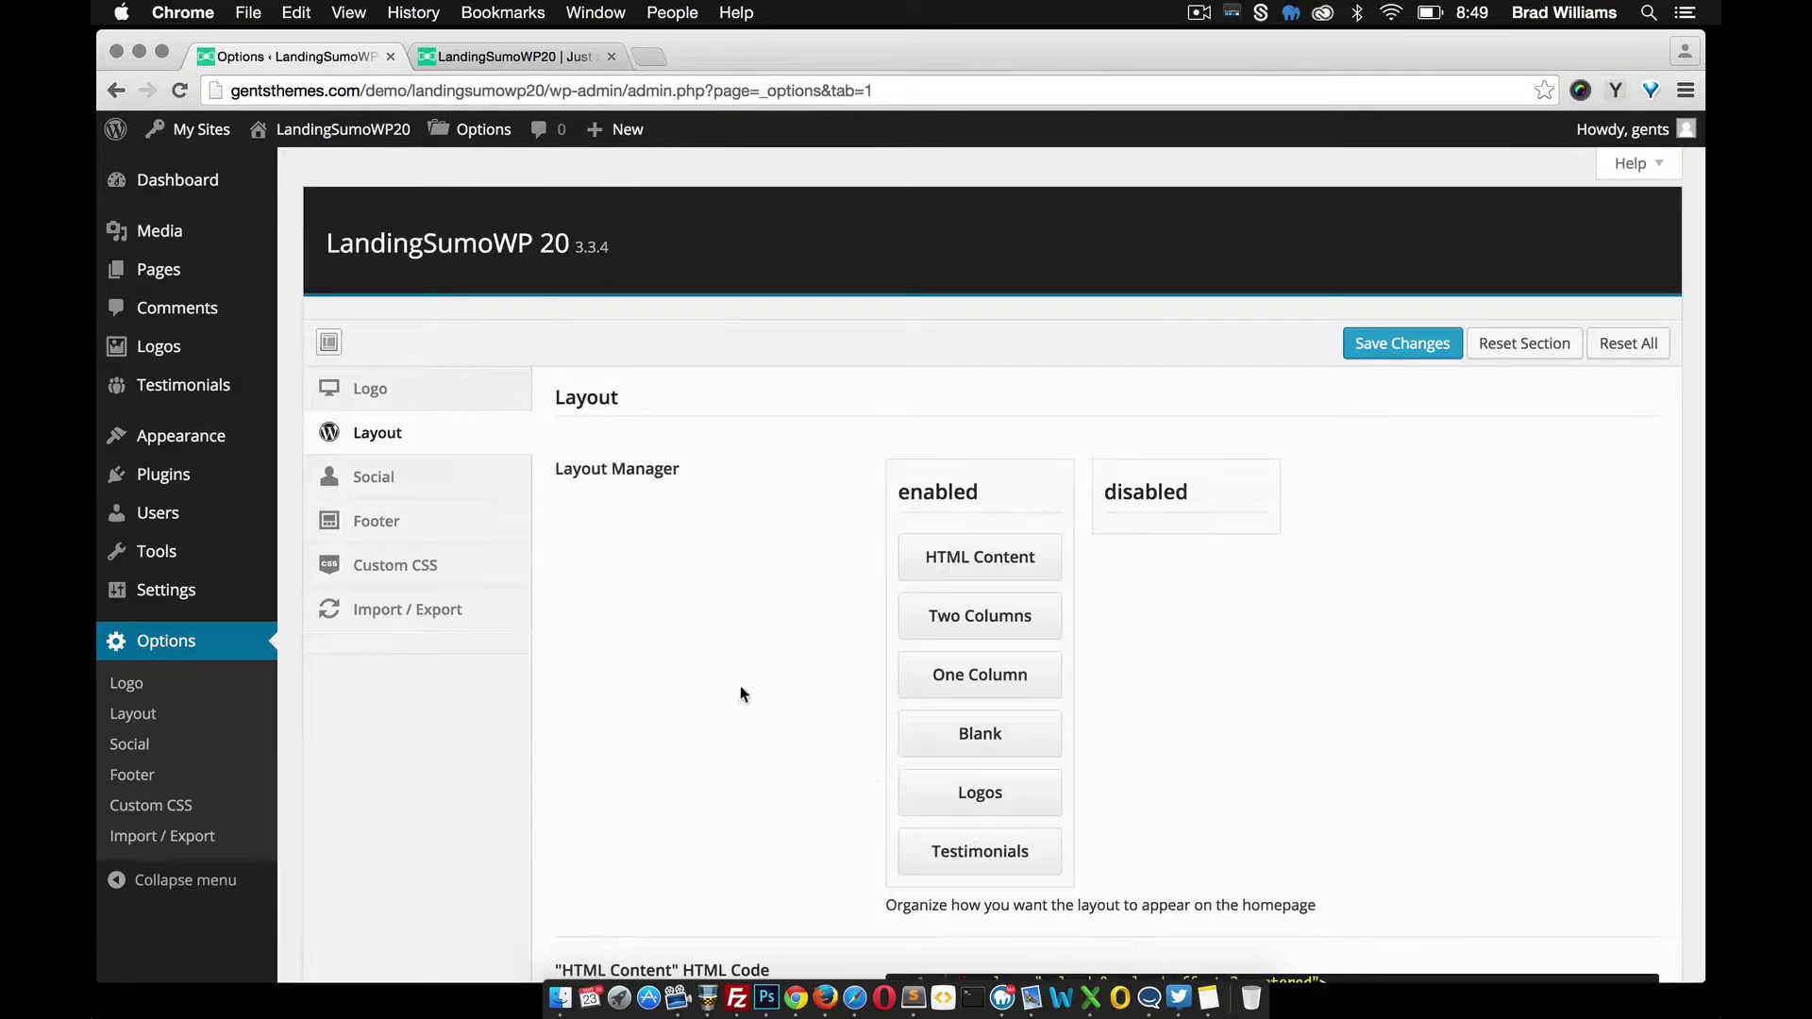
{"action": "left_click", "coordinate": [543, 57]}
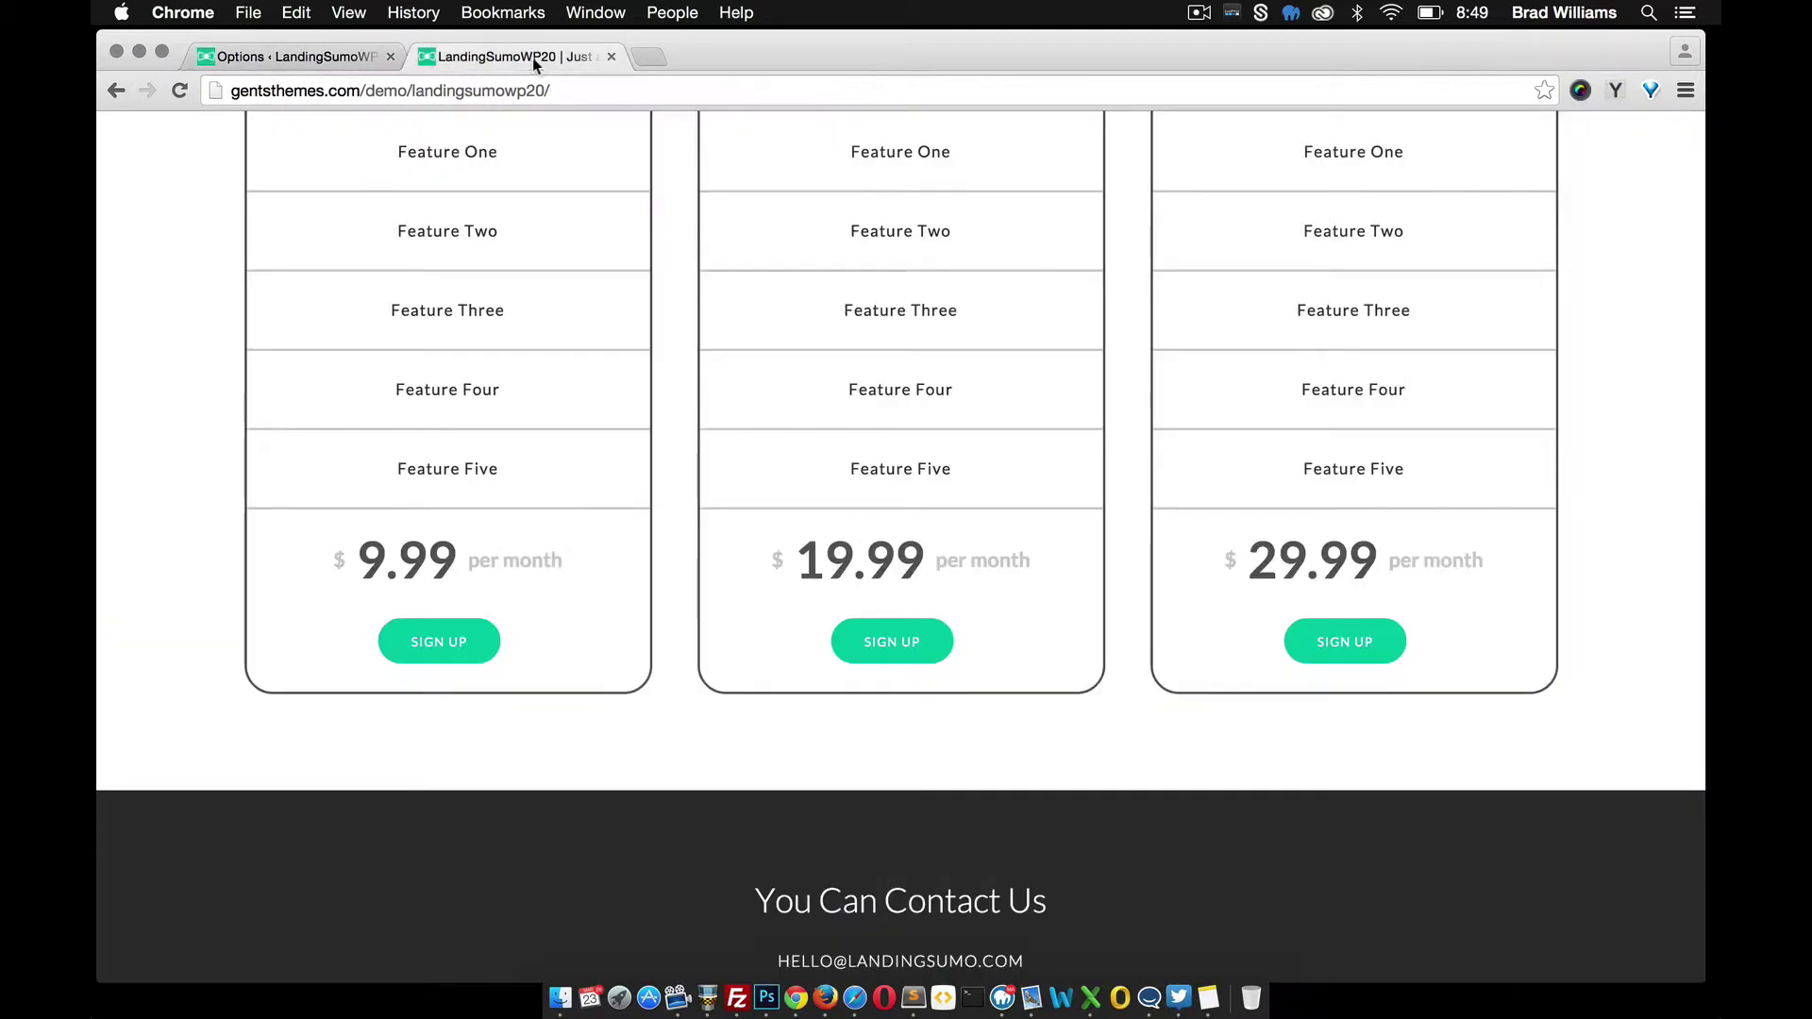
{"action": "left_click", "coordinate": [179, 91]}
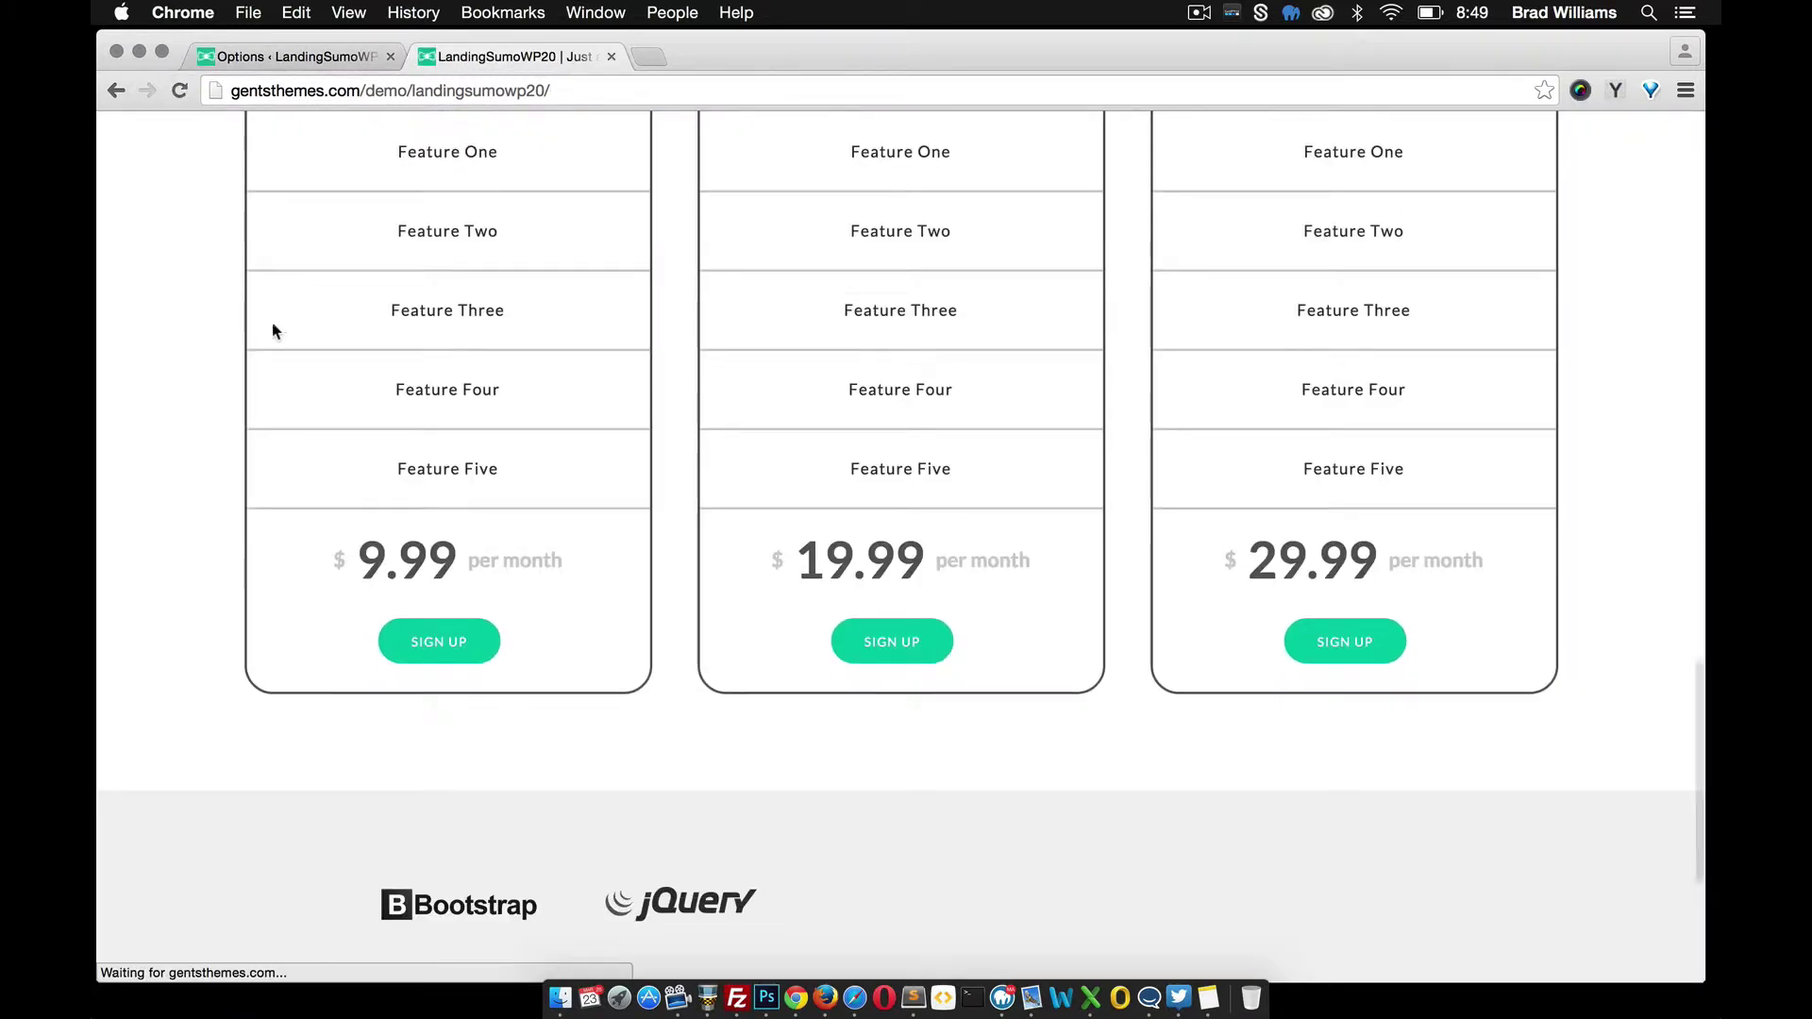
{"action": "scroll", "coordinate": [724, 547], "scroll_direction": "down", "scroll_amount": 4}
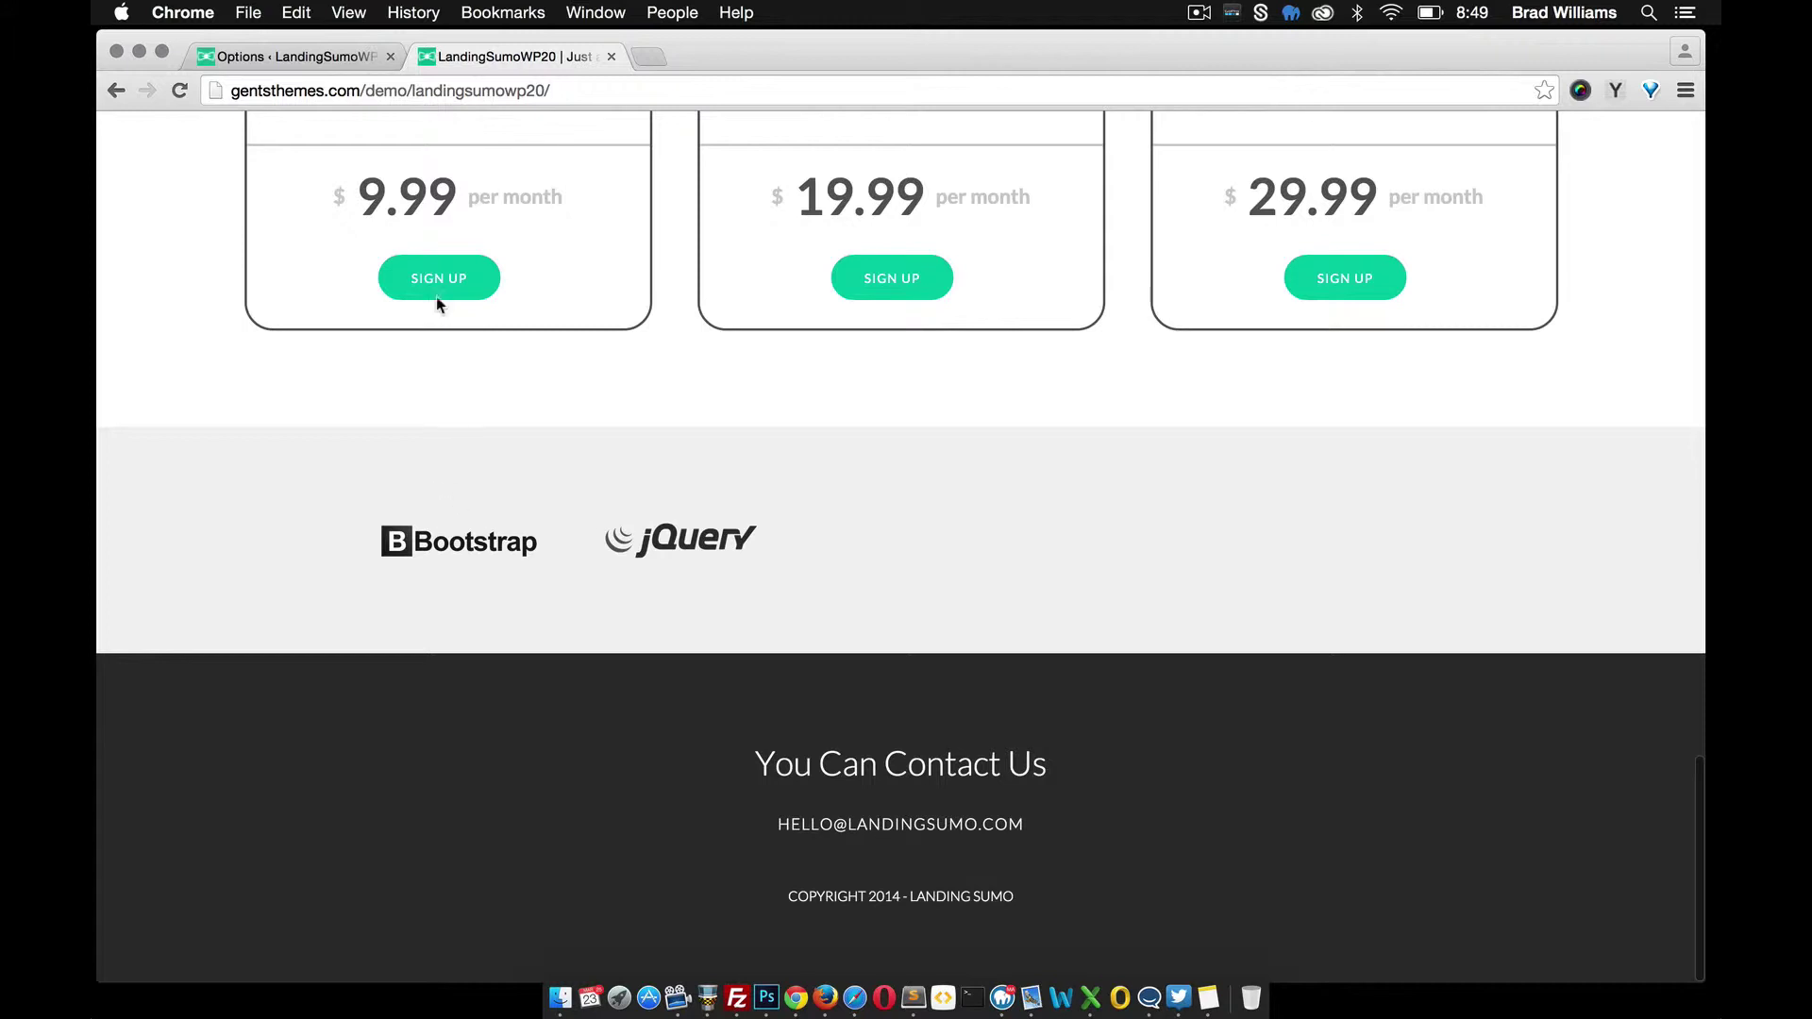
{"action": "left_click", "coordinate": [315, 53]}
{"action": "scroll", "coordinate": [694, 509], "scroll_direction": "down", "scroll_amount": 2}
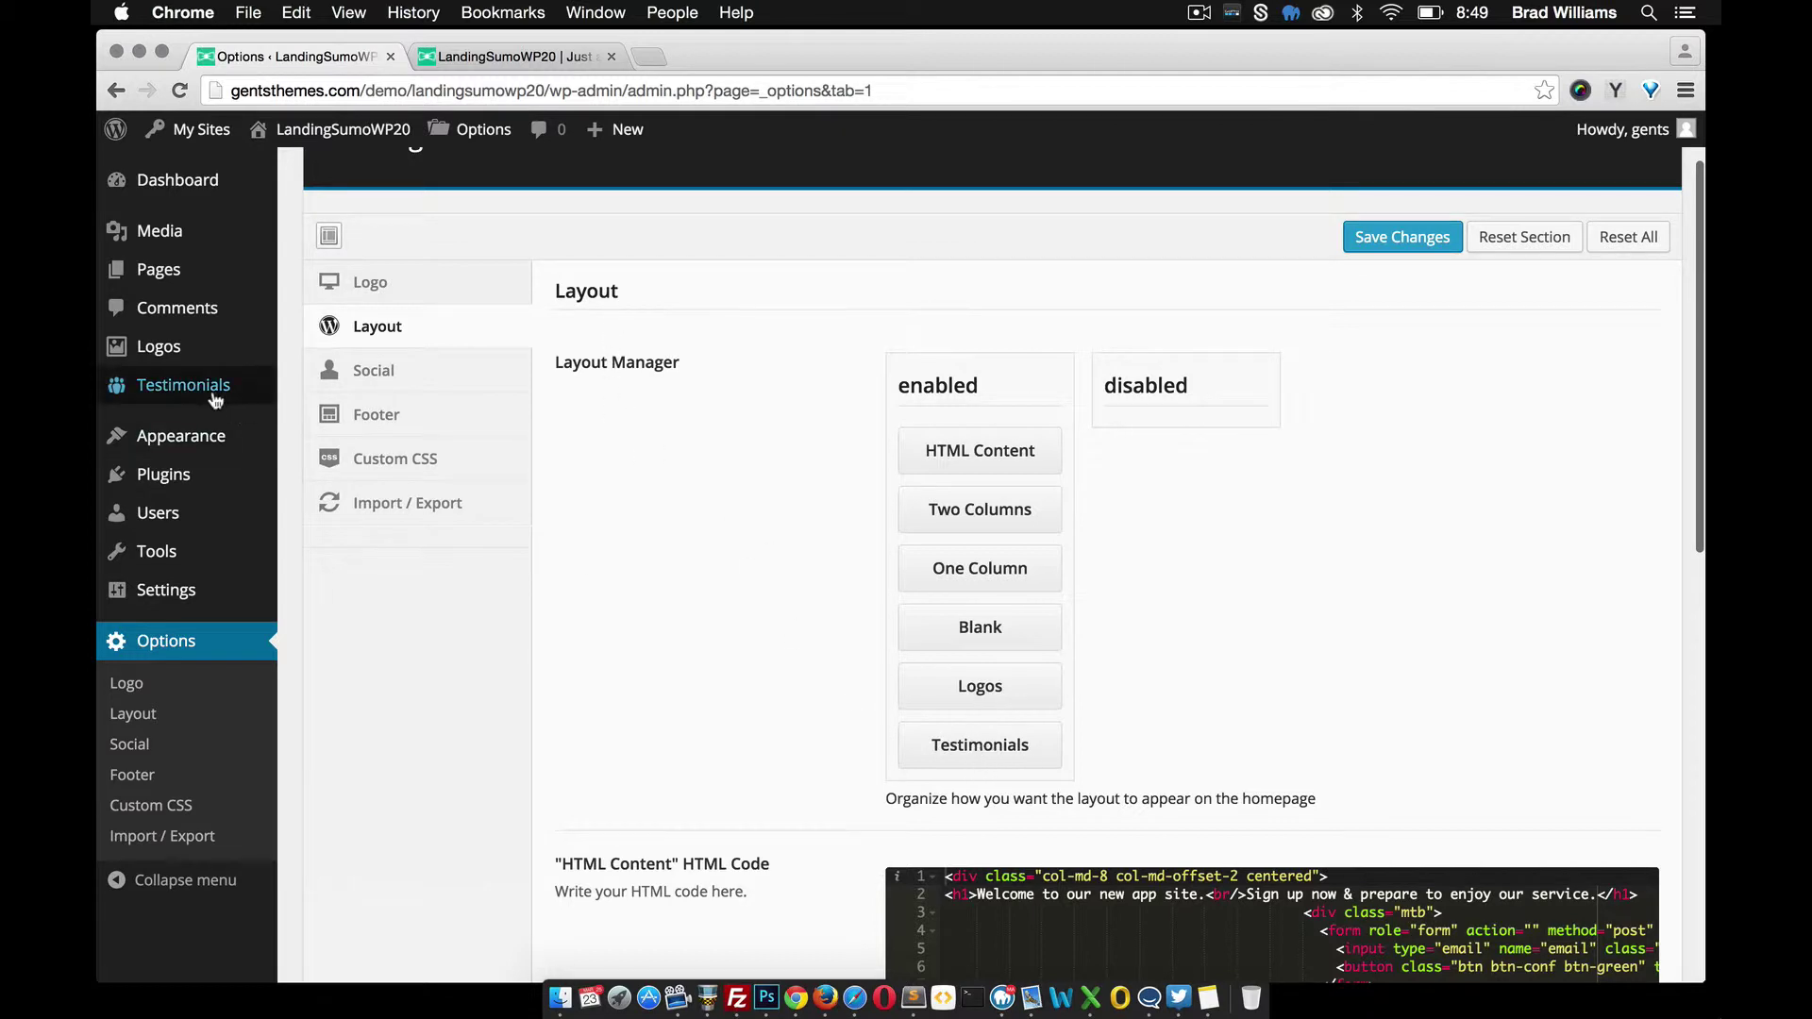
Publish a testimonial with an author name and two pasted lorem ipsum paragraphs
{"action": "mouse_move", "coordinate": [210, 392]}
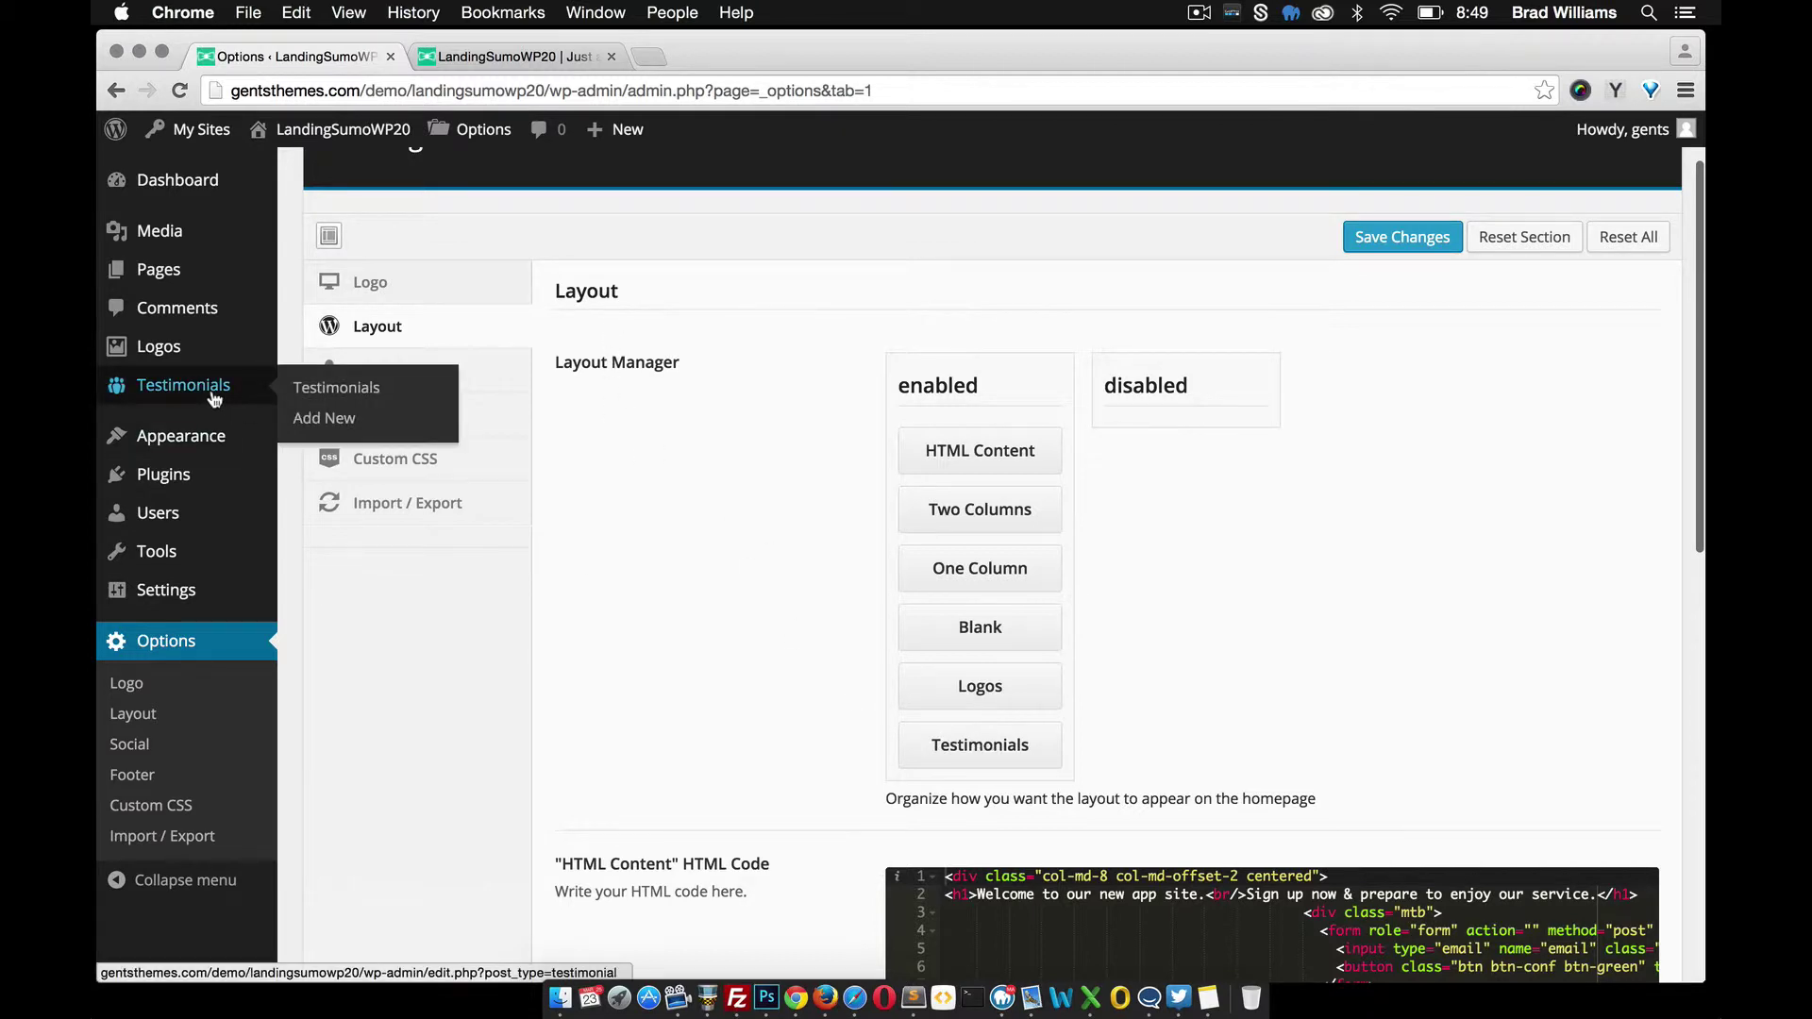
{"action": "left_click", "coordinate": [322, 417]}
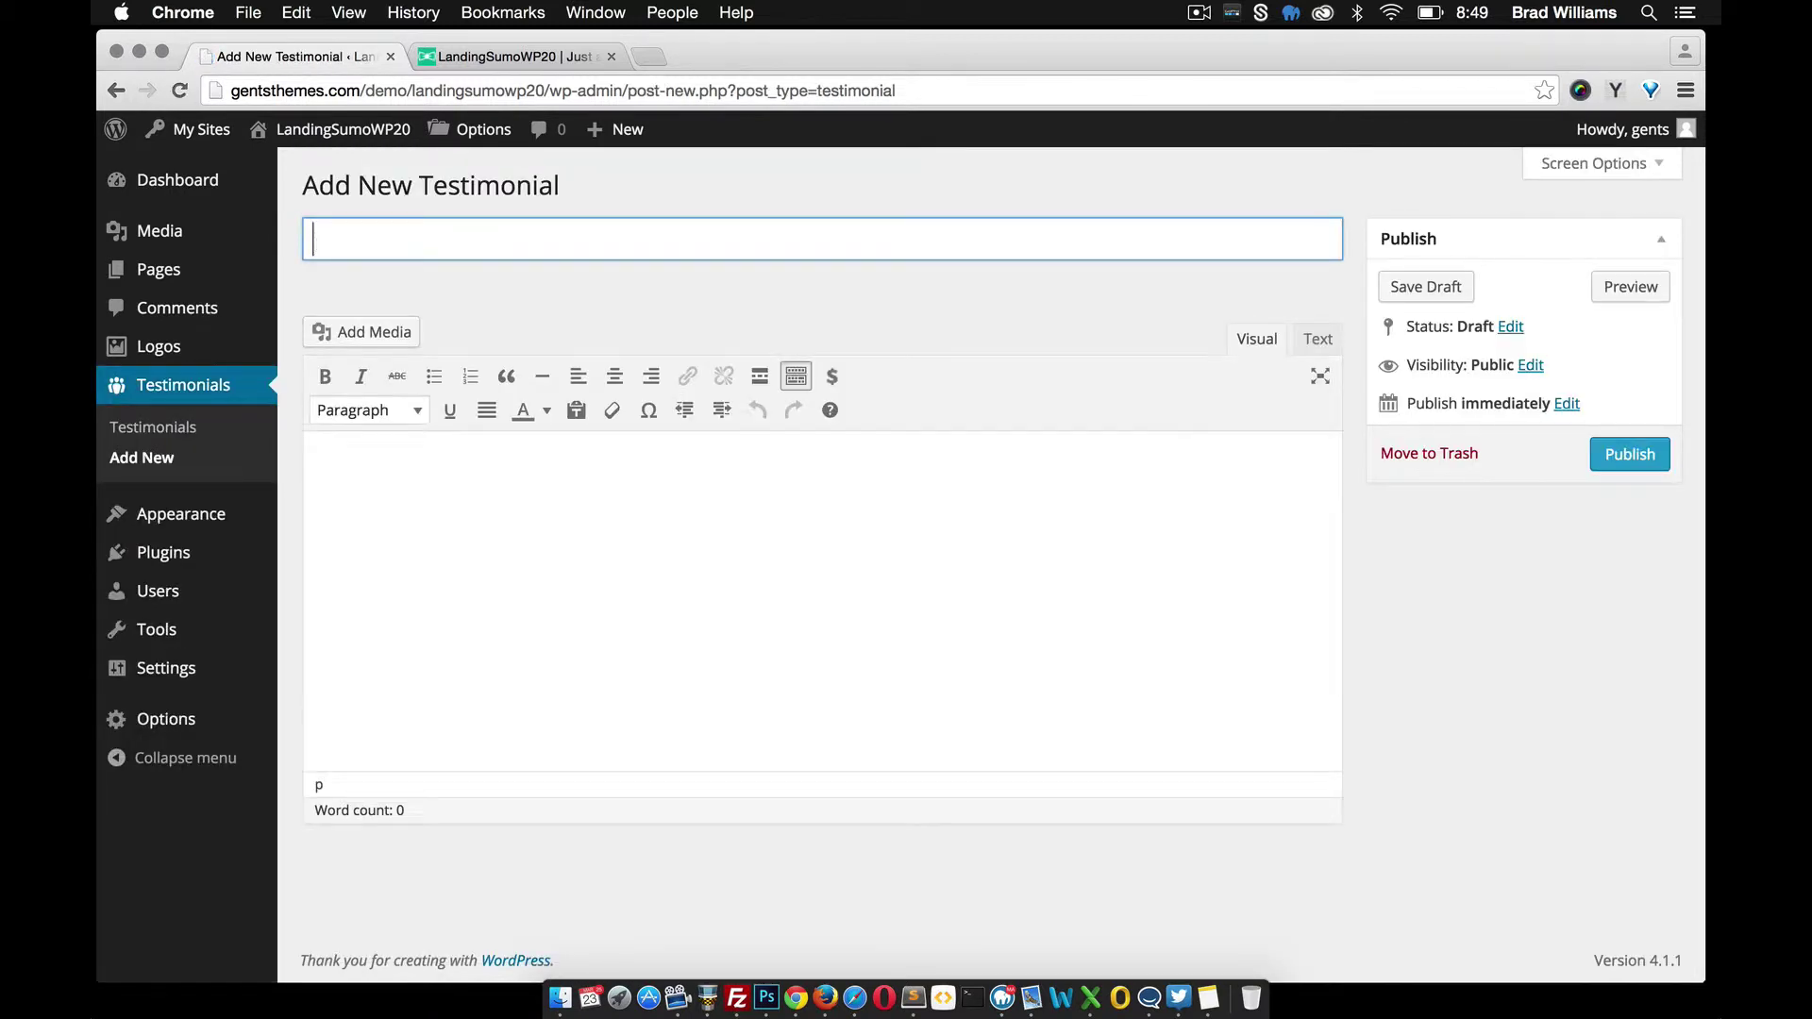
{"action": "type", "text": "John Doe"}
{"action": "left_click", "coordinate": [447, 498]}
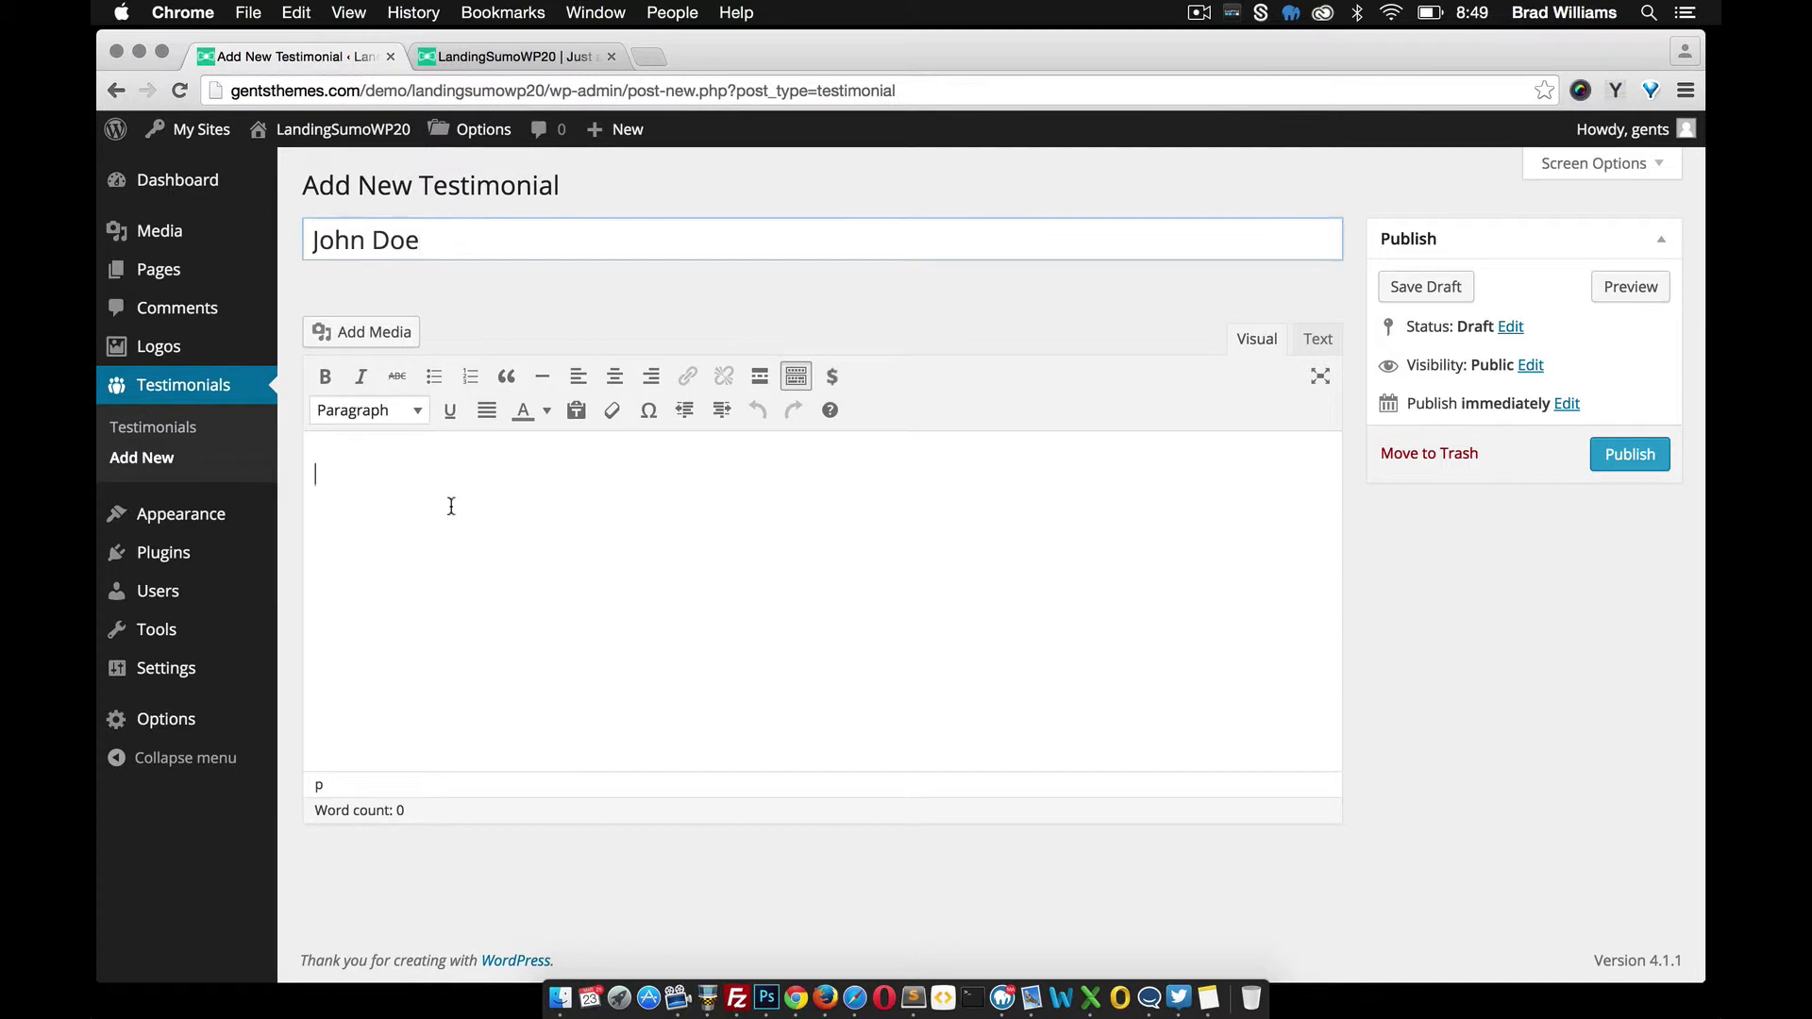
{"action": "left_click", "coordinate": [1615, 90]}
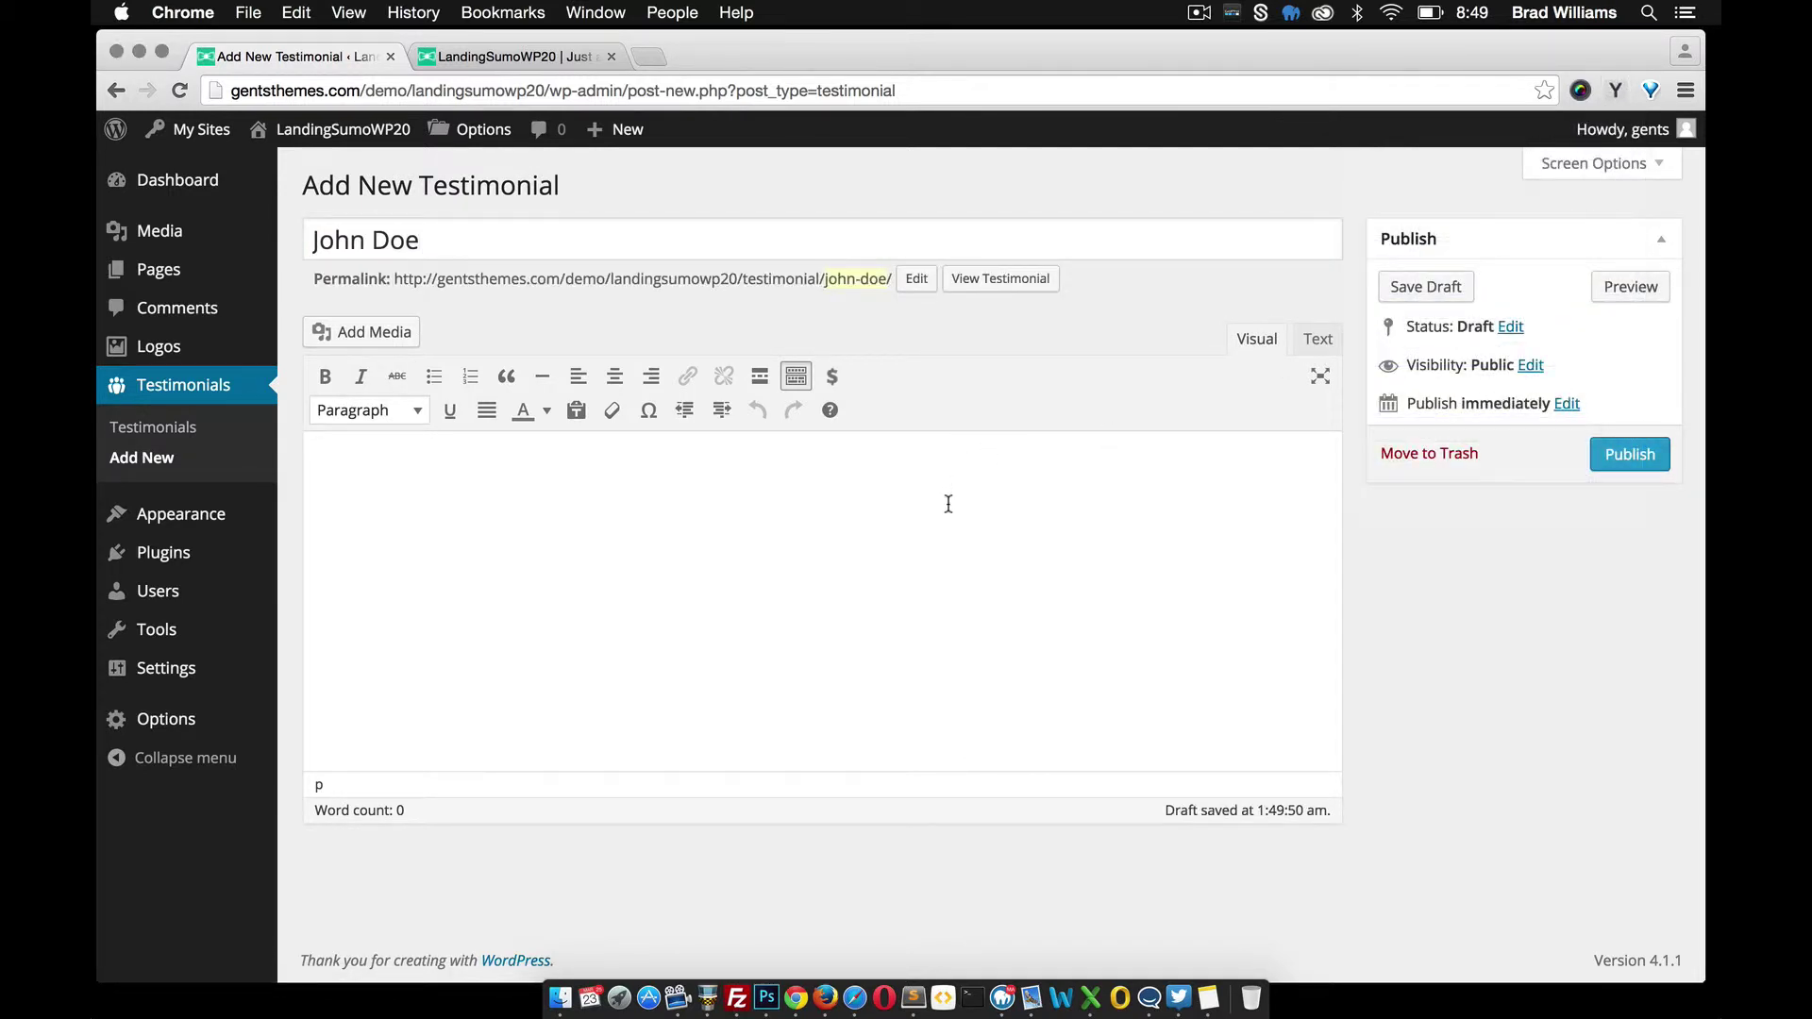
{"action": "left_click", "coordinate": [1616, 90]}
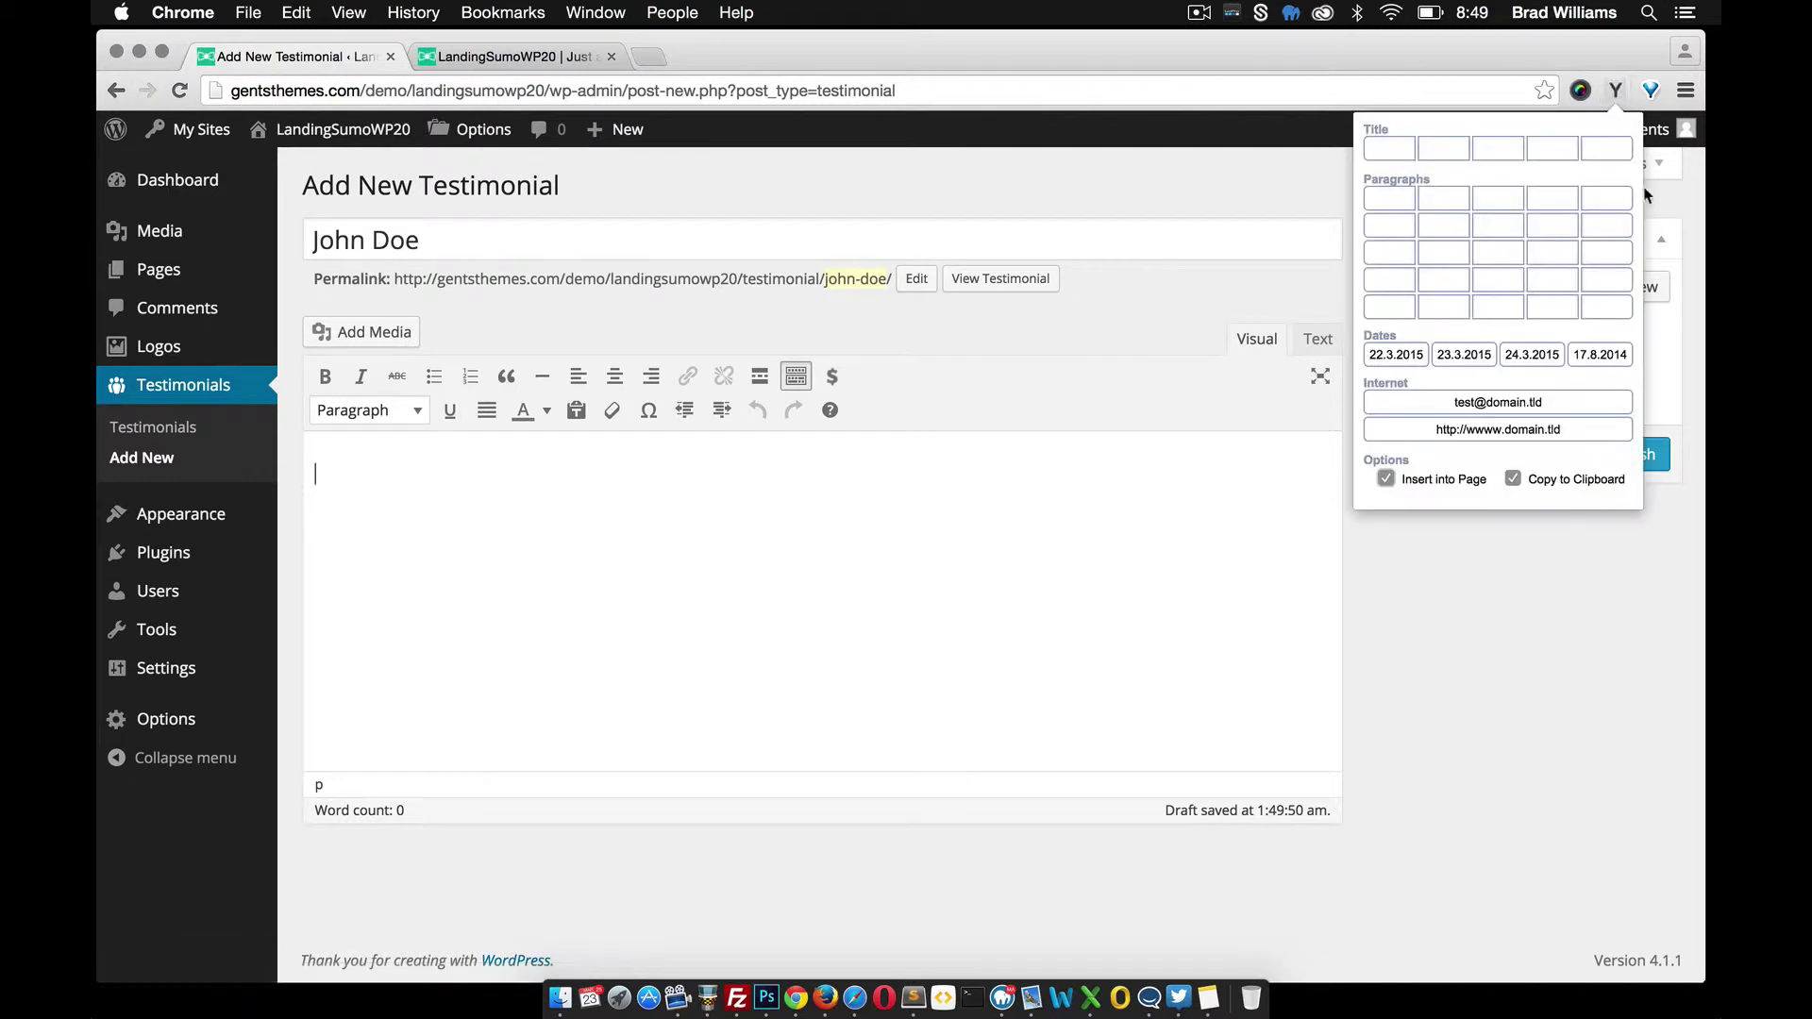
{"action": "left_click", "coordinate": [1615, 229]}
{"action": "type", "text": "Praesent egestas neque eu enim. Vivamus quis mi. Proin faucibus arcu quis ante. Fusce a quam. Donec quam felis, ultricies nec, pellentesque eu, pretium quis, sem. Maecenas tempus, tellus eget condimentum rhoncus, sem quam semper libero, sit amet adipiscing sem neque sed ipsum. Praesent turpis. Aenean leo ligula, porttitor eu, consequat vitae, eleifend ac, enim. Duis lobortis massa imperdiet quam. Etiam ut purus mattis mauris sodales aliquam."}
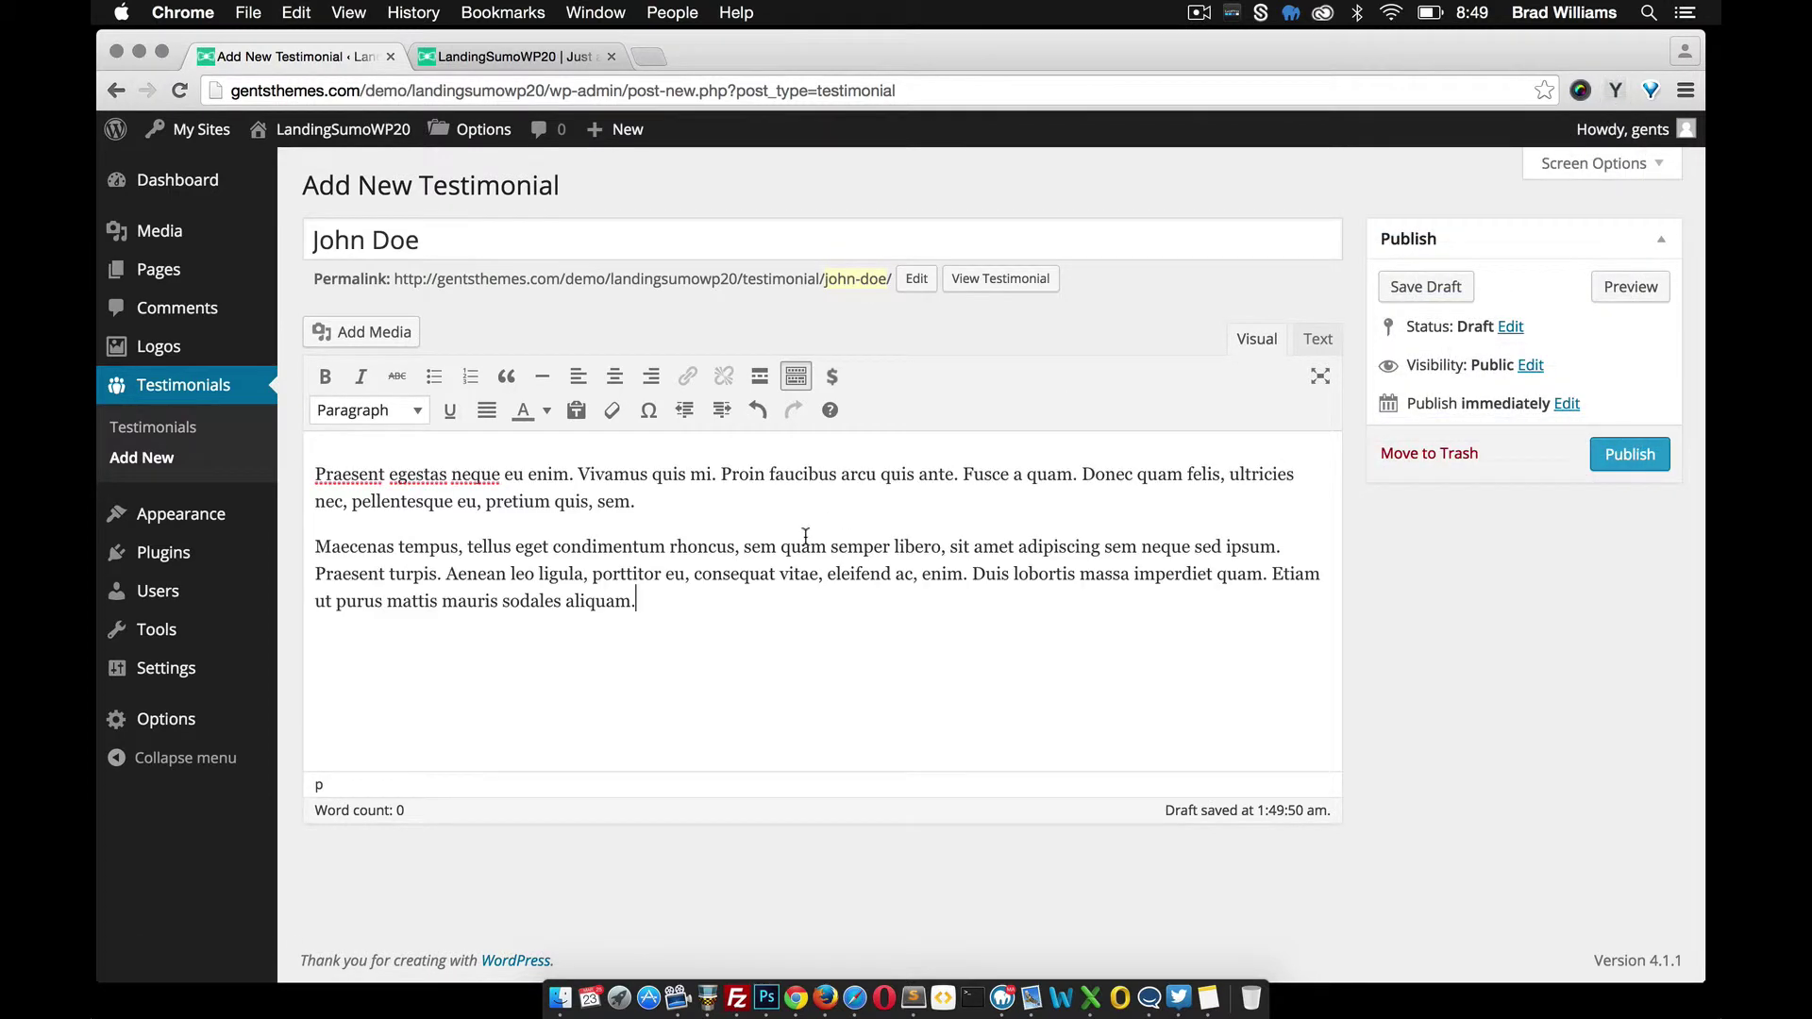
{"action": "left_click", "coordinate": [1630, 454]}
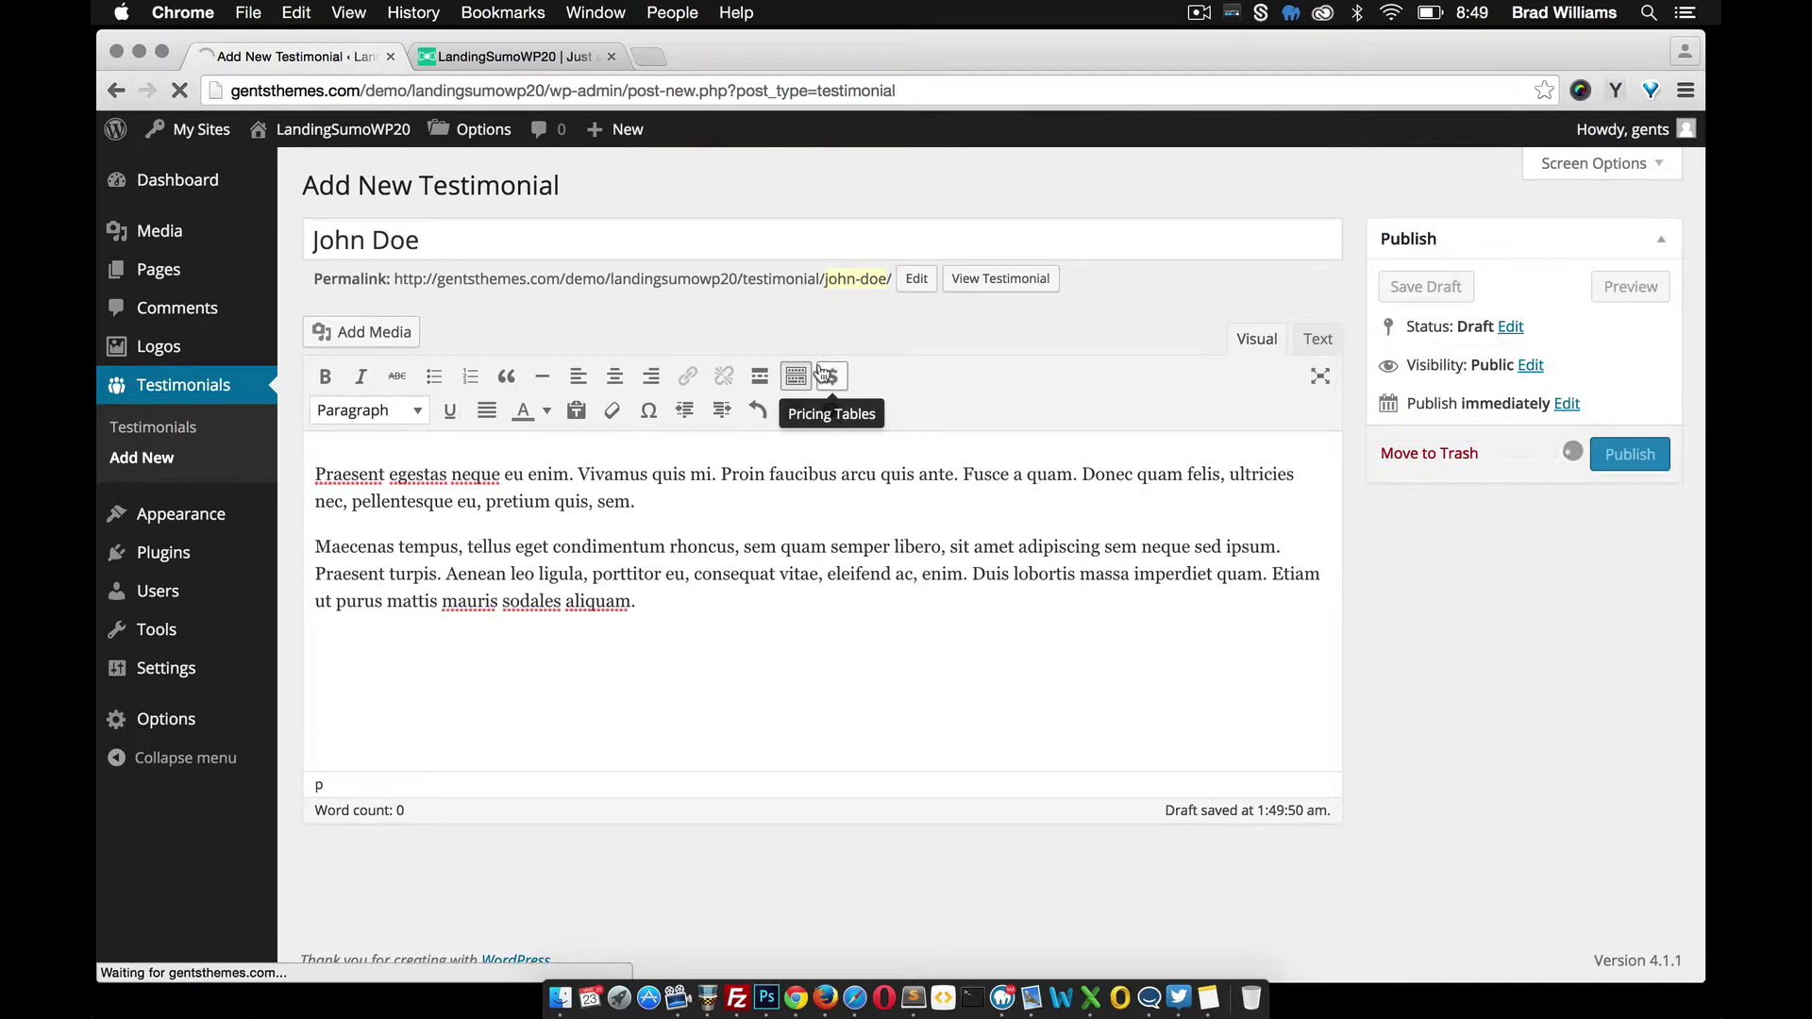
Publish a second testimonial under another author name with the same filler paragraphs
{"action": "left_click", "coordinate": [140, 457]}
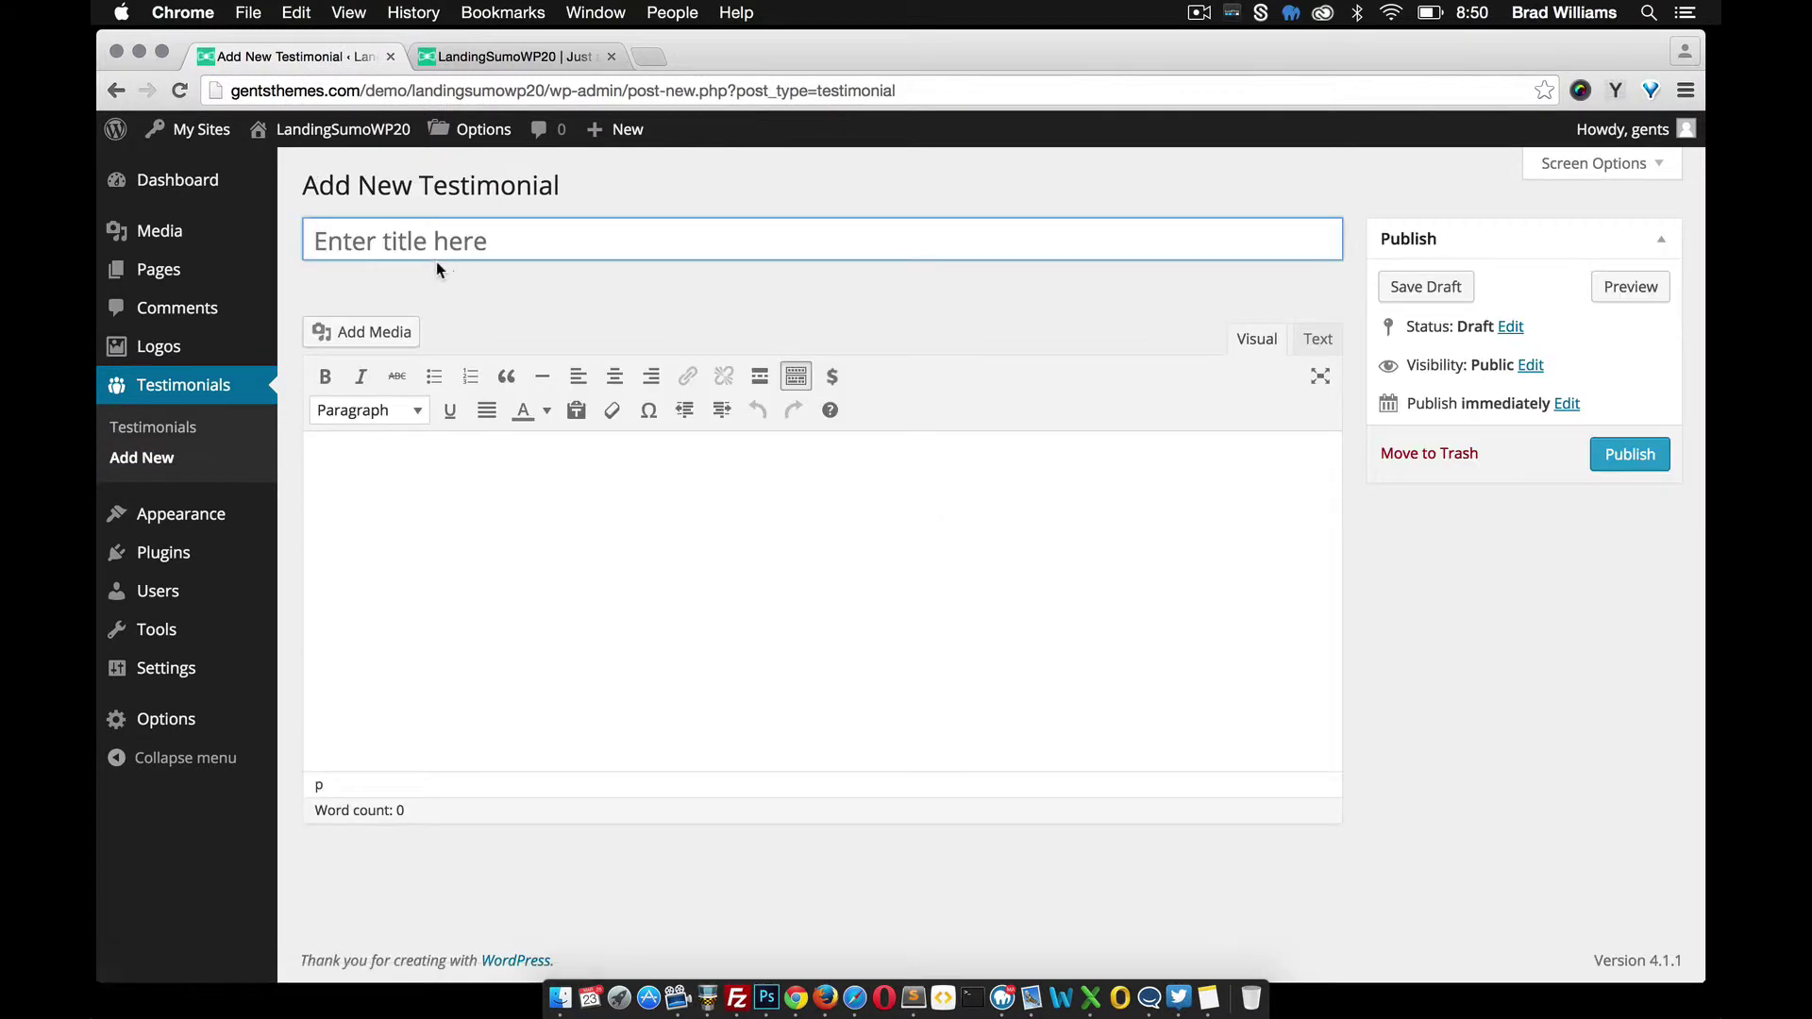
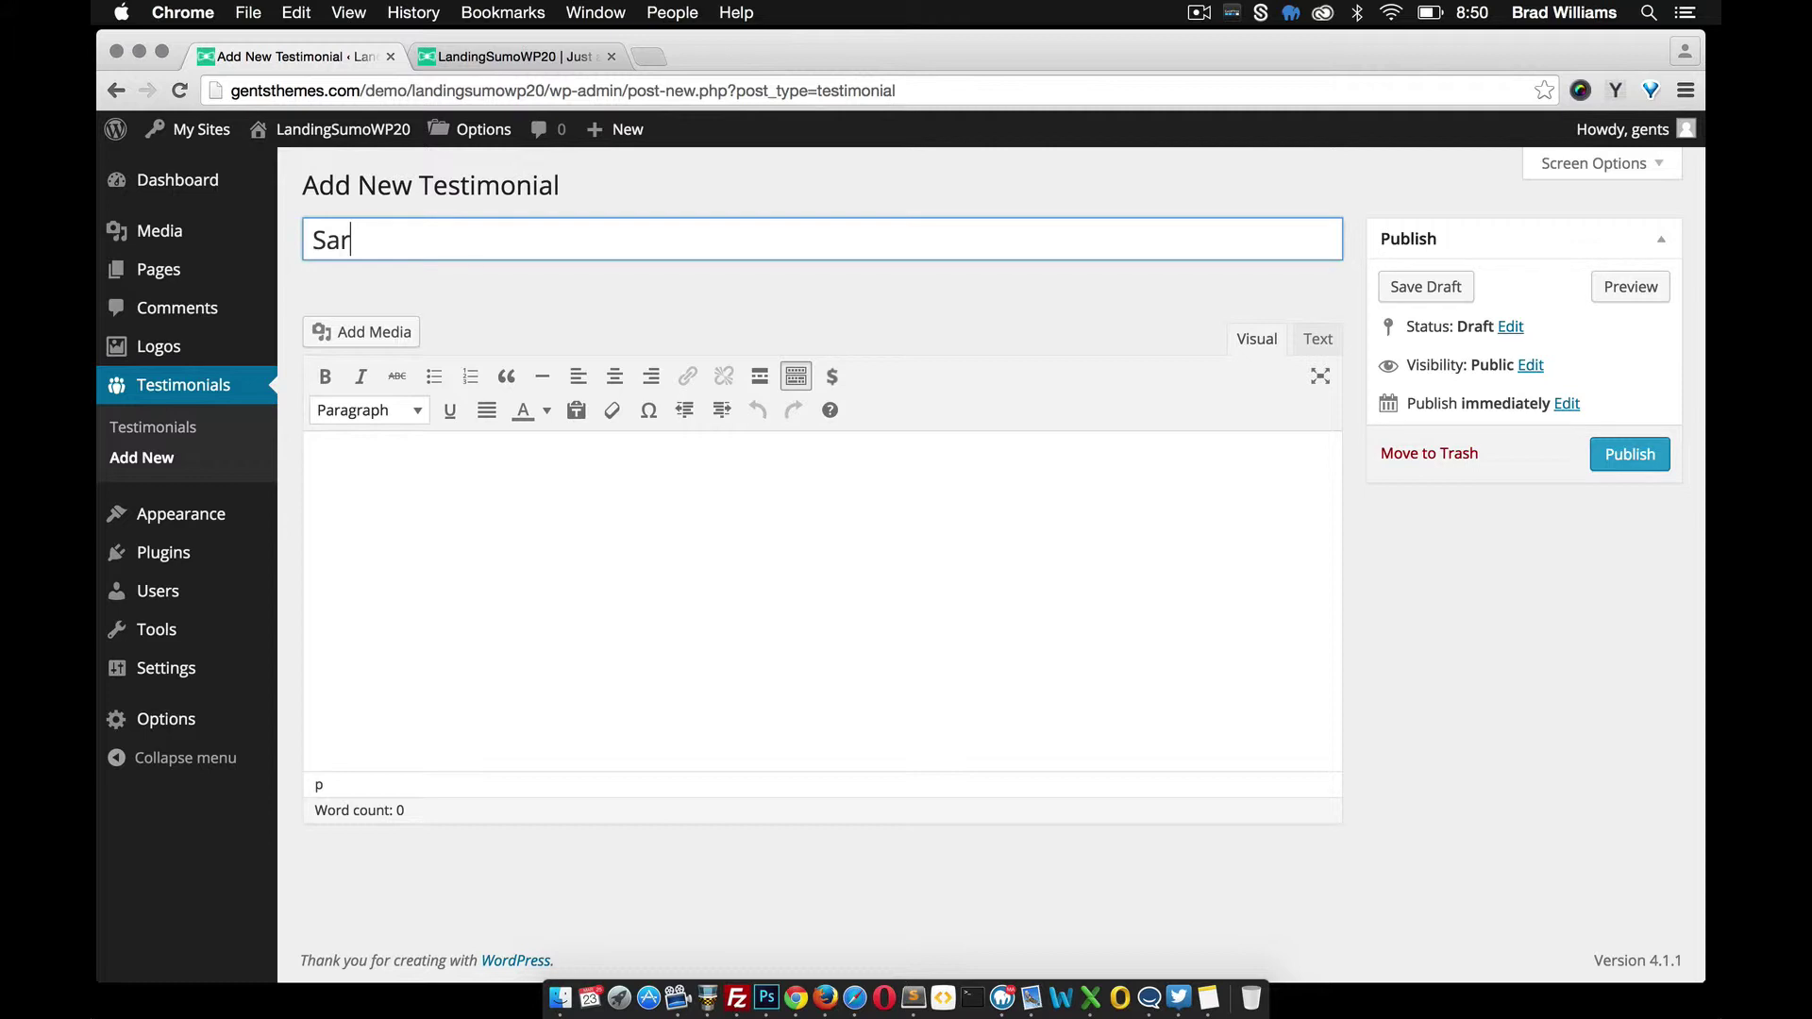
{"action": "left_click", "coordinate": [385, 505]}
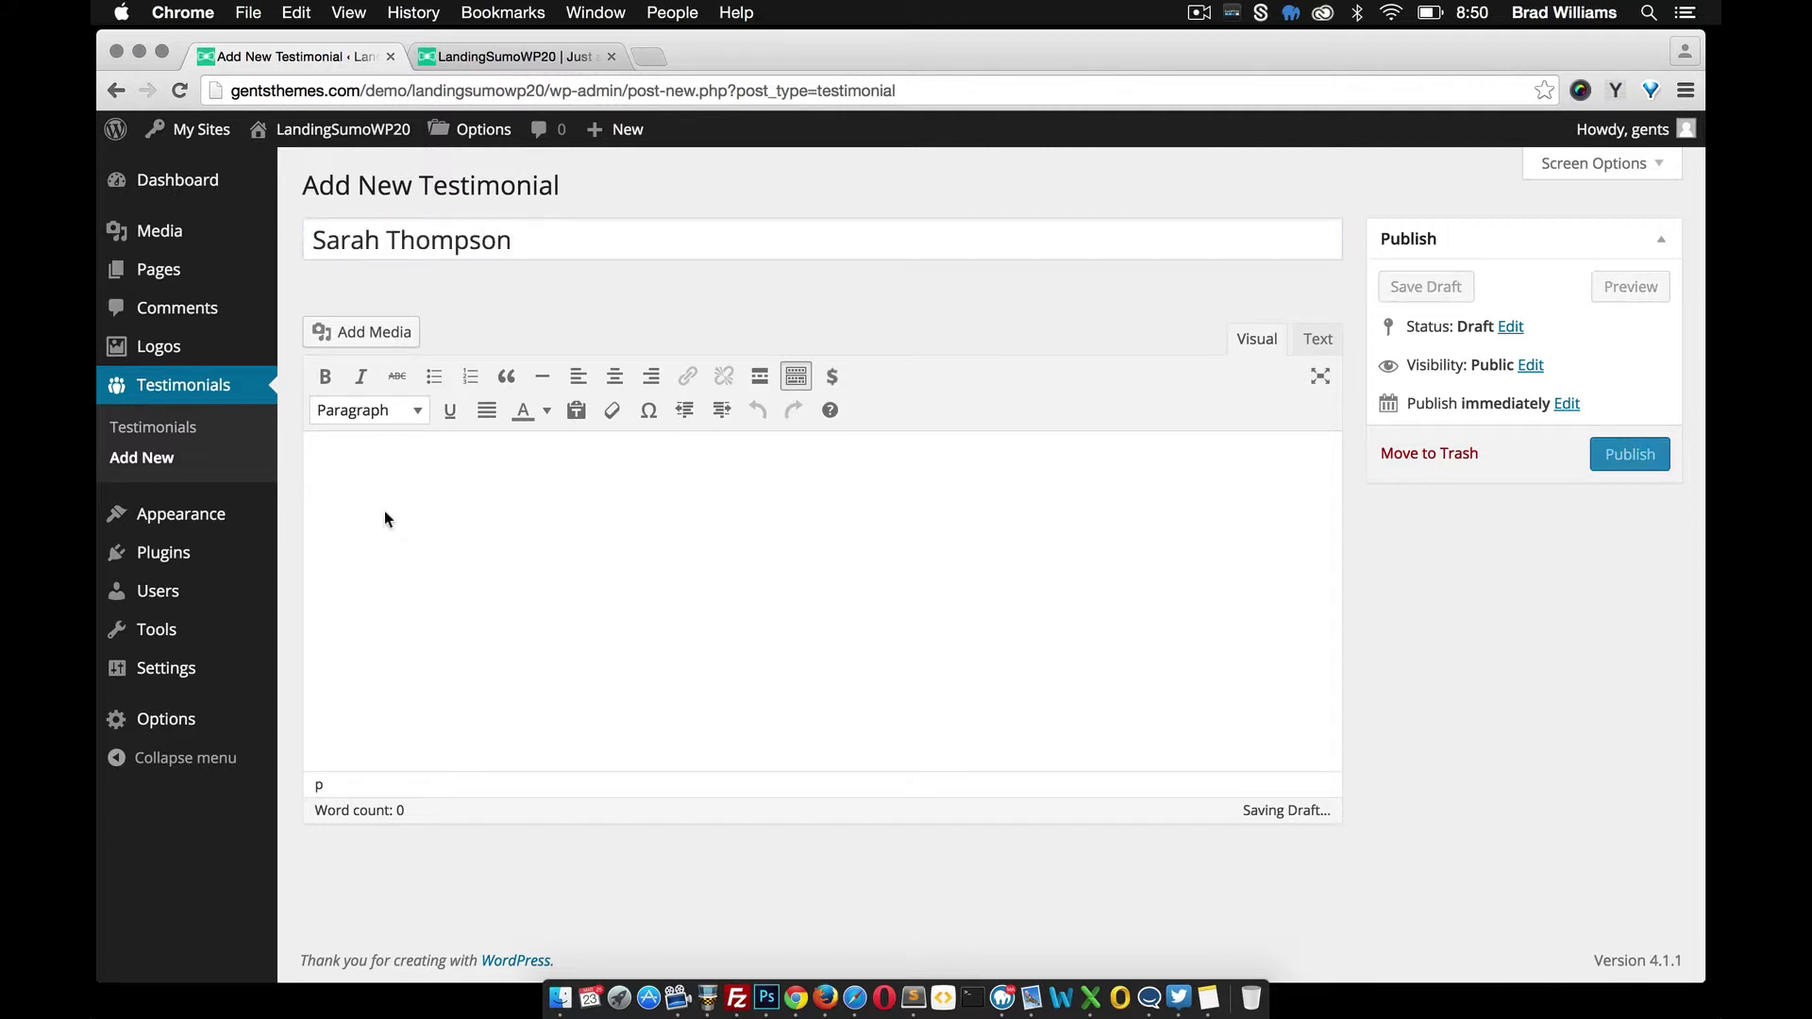
{"action": "type", "text": "Praesent egestas neque eu enim. Vivamus quis mi. Proin faucibus arcu quis ante. Fusce a quam. Donec quam felis, ultricies nec, pellentesque eu, pretium quis, sem. Maecenas tempus, tellus eget condimentum rhoncus, sem quam semper libero, sit amet adipiscing sem neque sed ipsum. Praesent turpis. Aenean leo ligula, porttitor eu, consequat vitae, eleifend ac, enim. Duis lobortis massa imperdiet quam. Etiam ut purus mattis mauris sodales aliquam."}
{"action": "left_click", "coordinate": [1593, 456]}
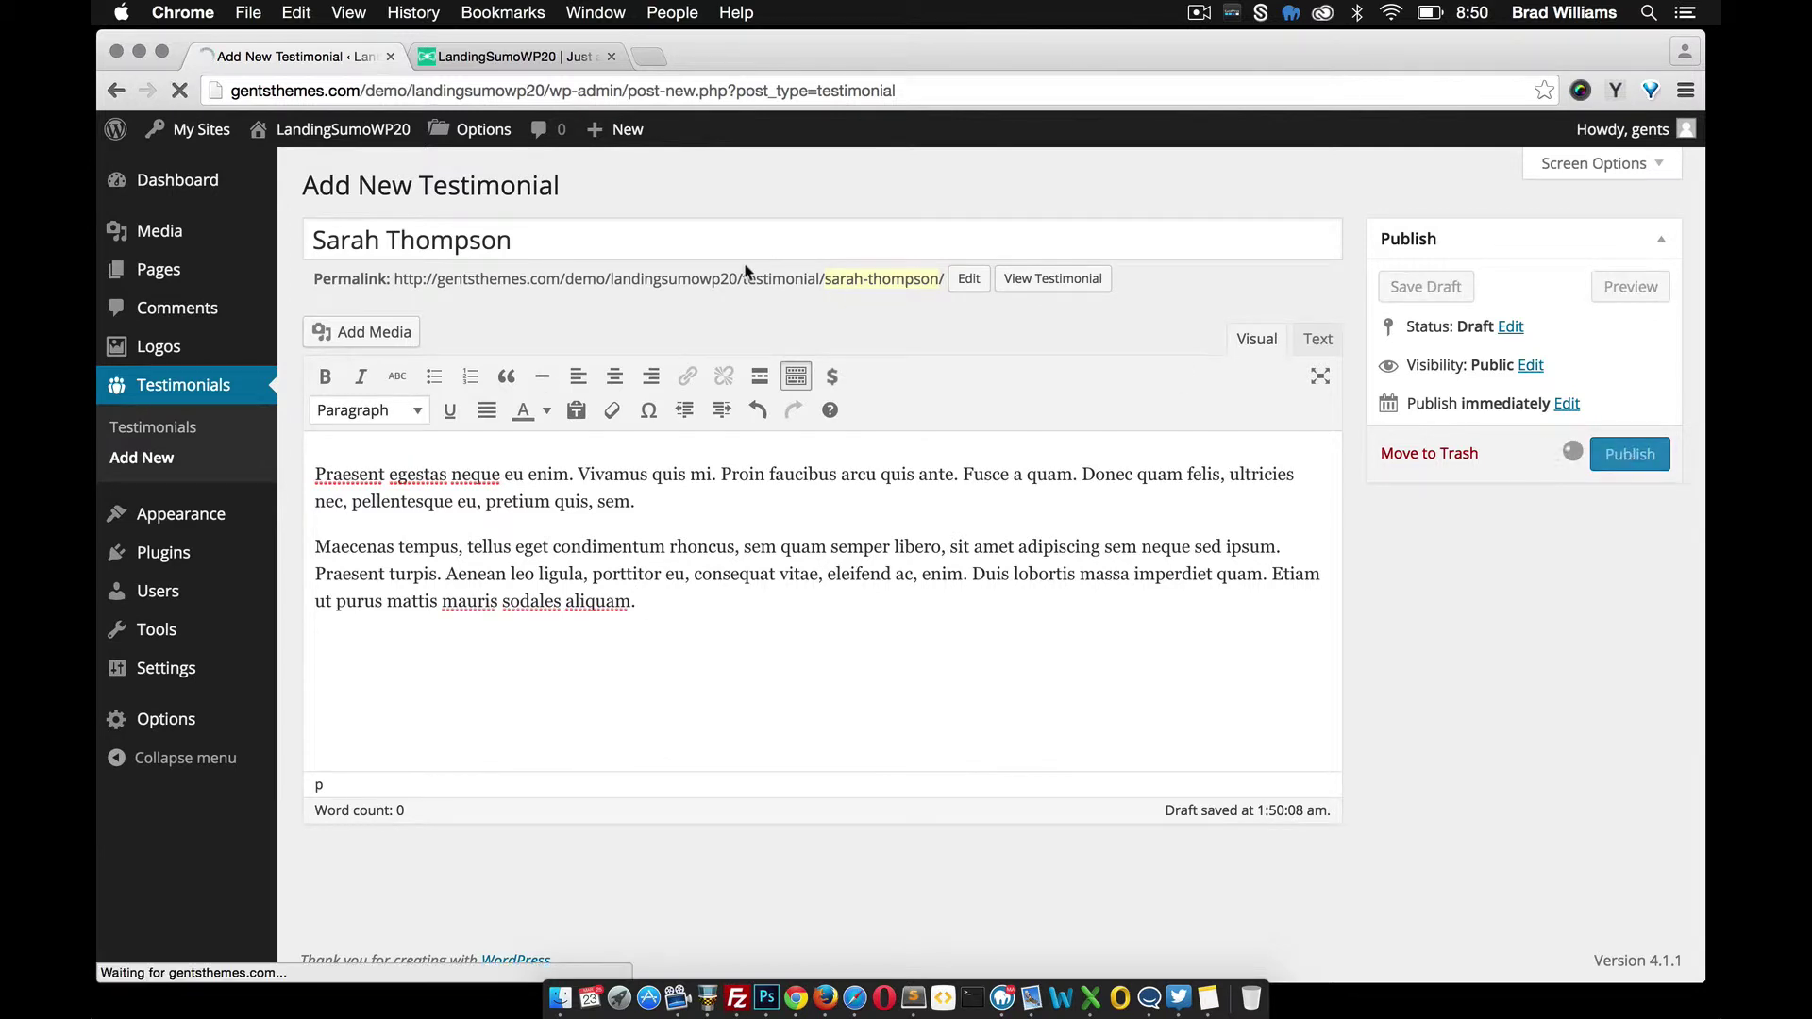
Reload the live homepage and scroll through the testimonials section and footer
{"action": "left_click", "coordinate": [509, 56]}
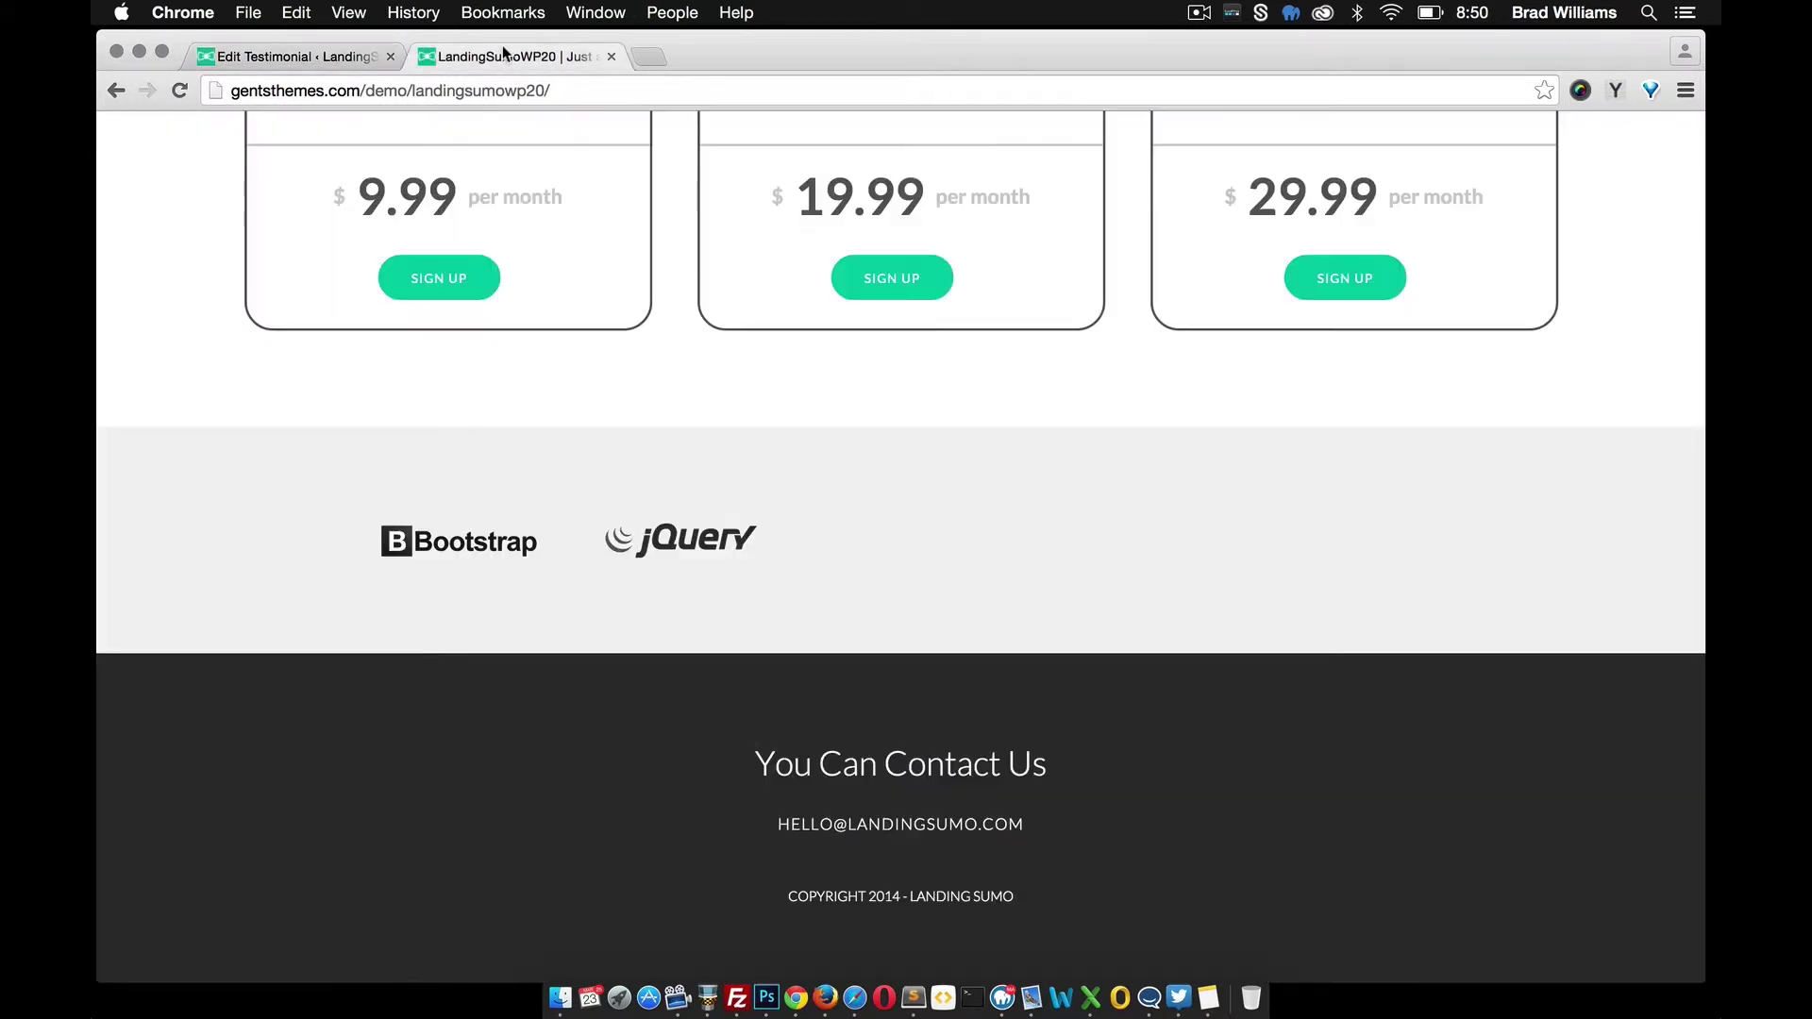
{"action": "left_click", "coordinate": [179, 89]}
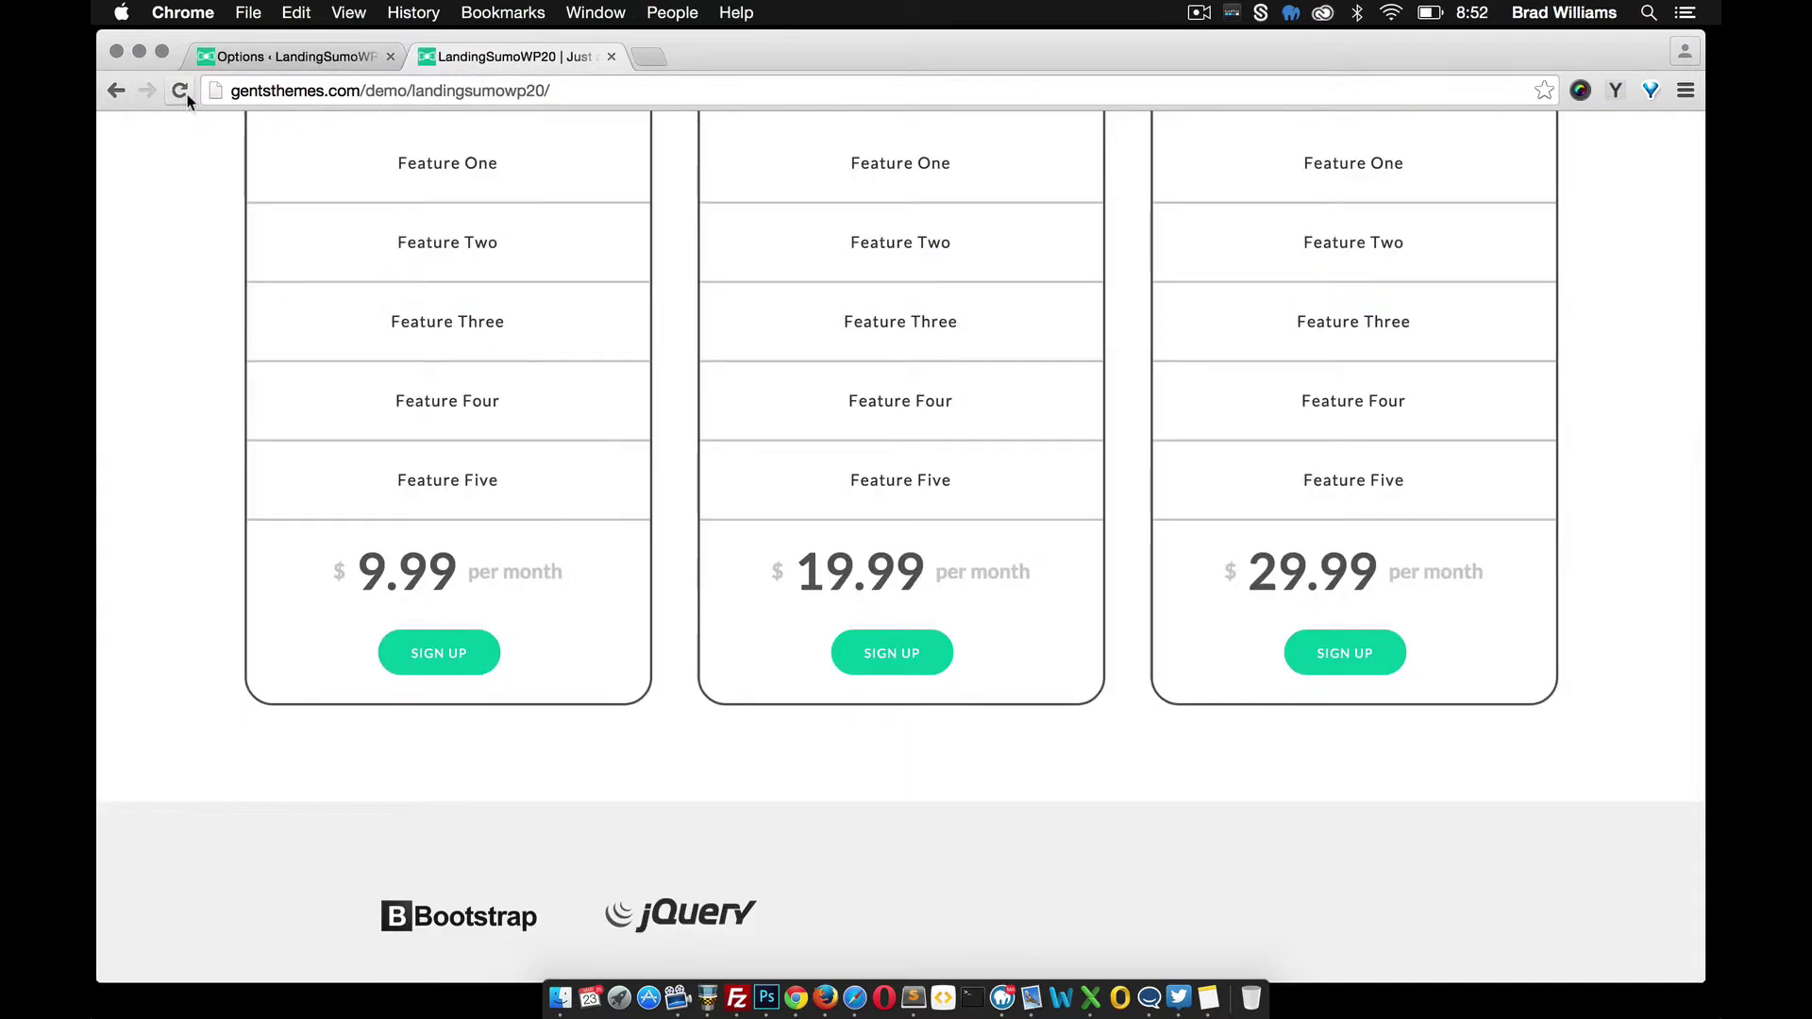
{"action": "left_click", "coordinate": [180, 91]}
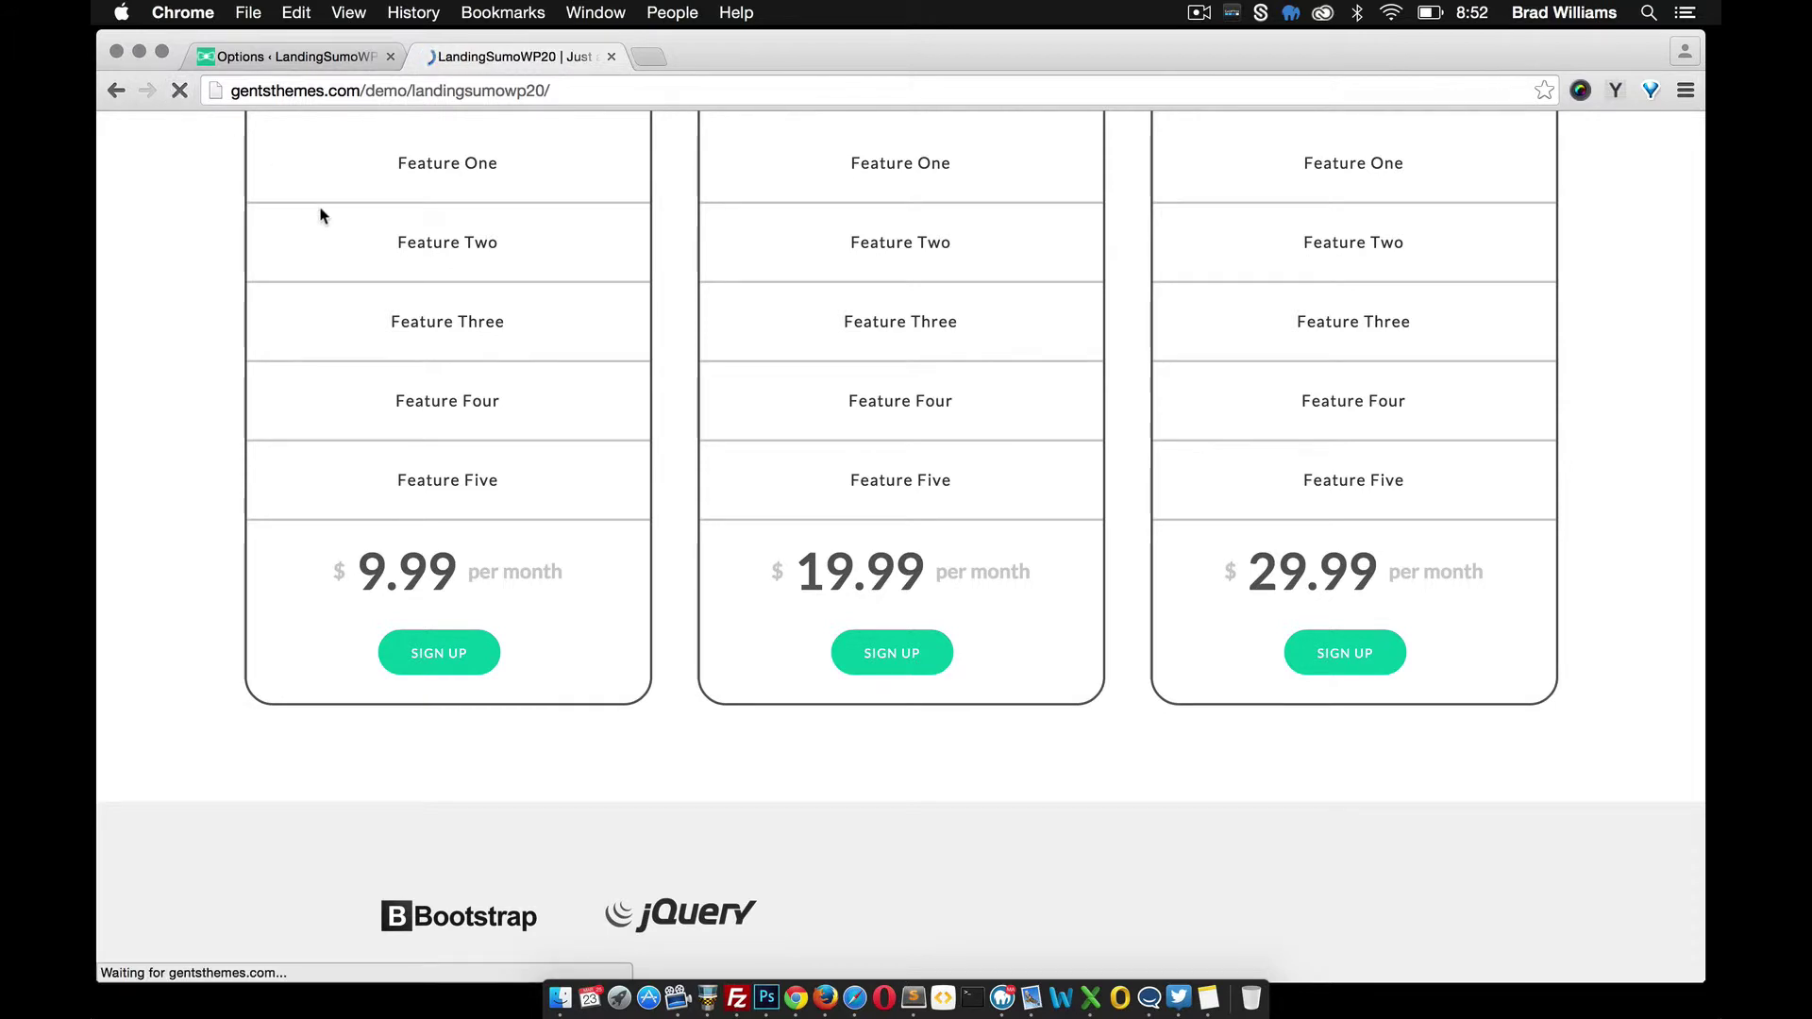
{"action": "scroll", "coordinate": [453, 316], "scroll_direction": "down", "scroll_amount": 8}
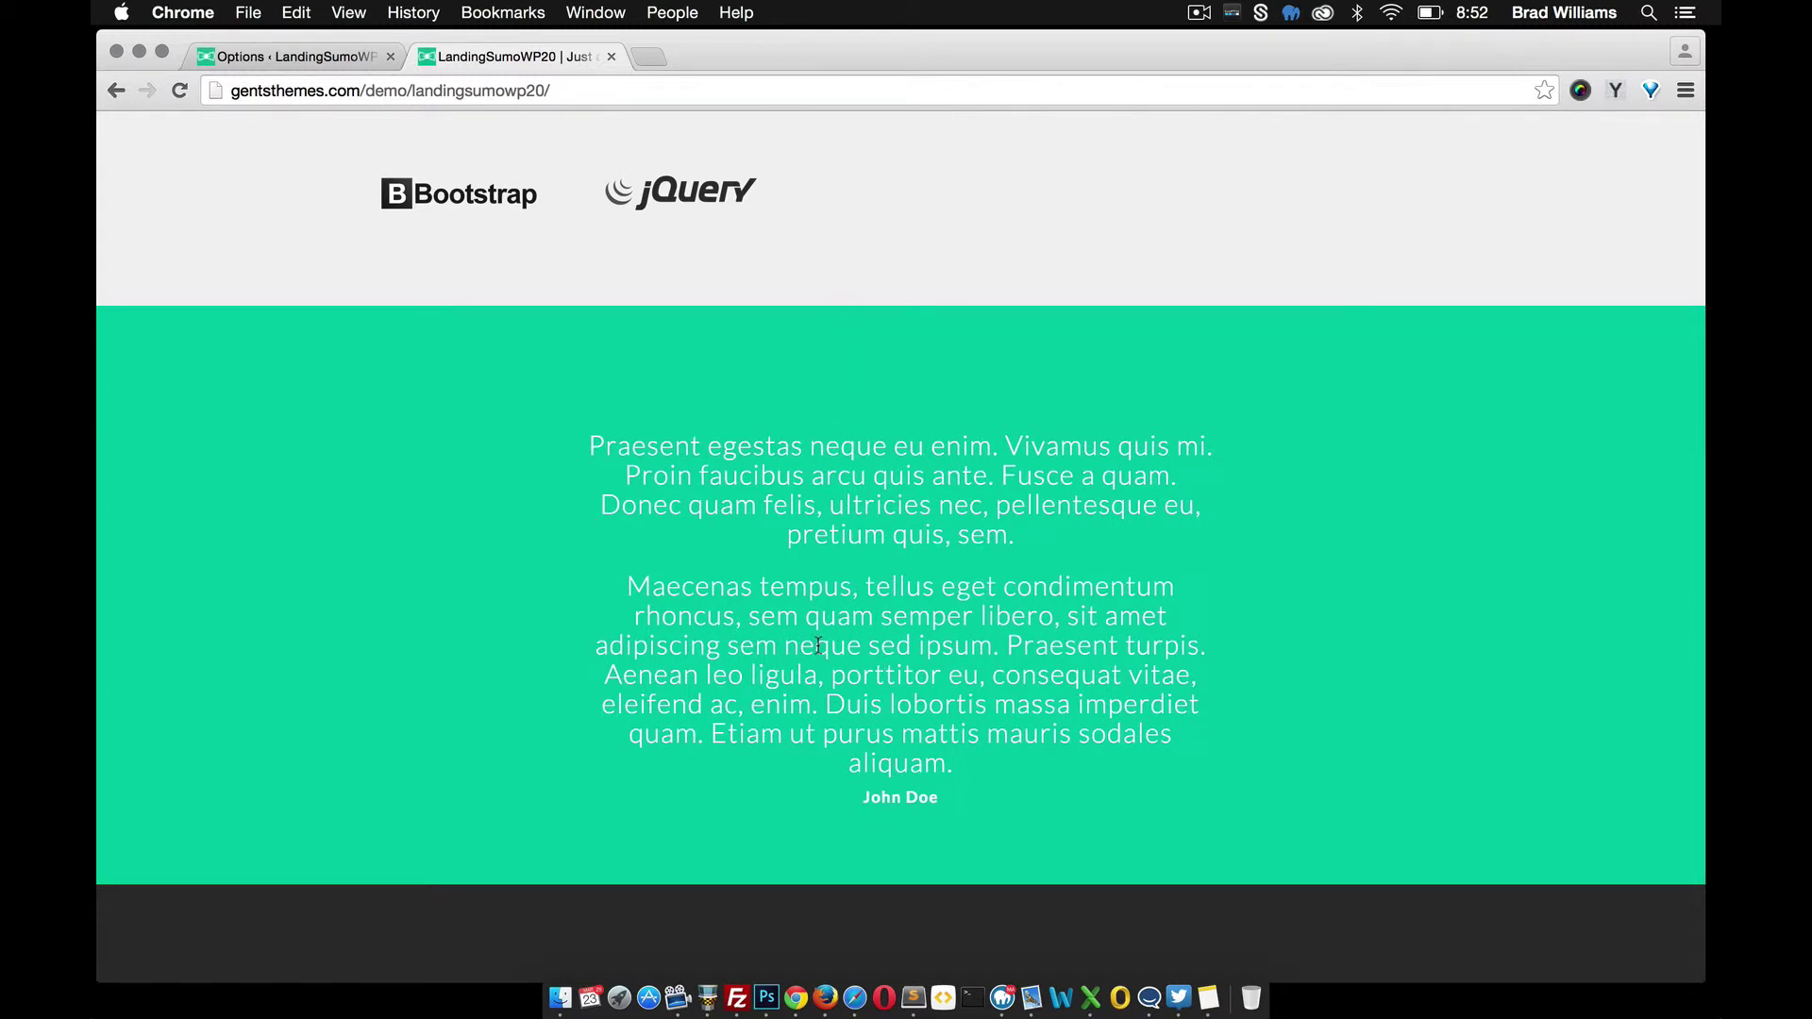
{"action": "scroll", "coordinate": [509, 506], "scroll_direction": "down", "scroll_amount": 3}
{"action": "scroll", "coordinate": [508, 500], "scroll_direction": "up", "scroll_amount": 5}
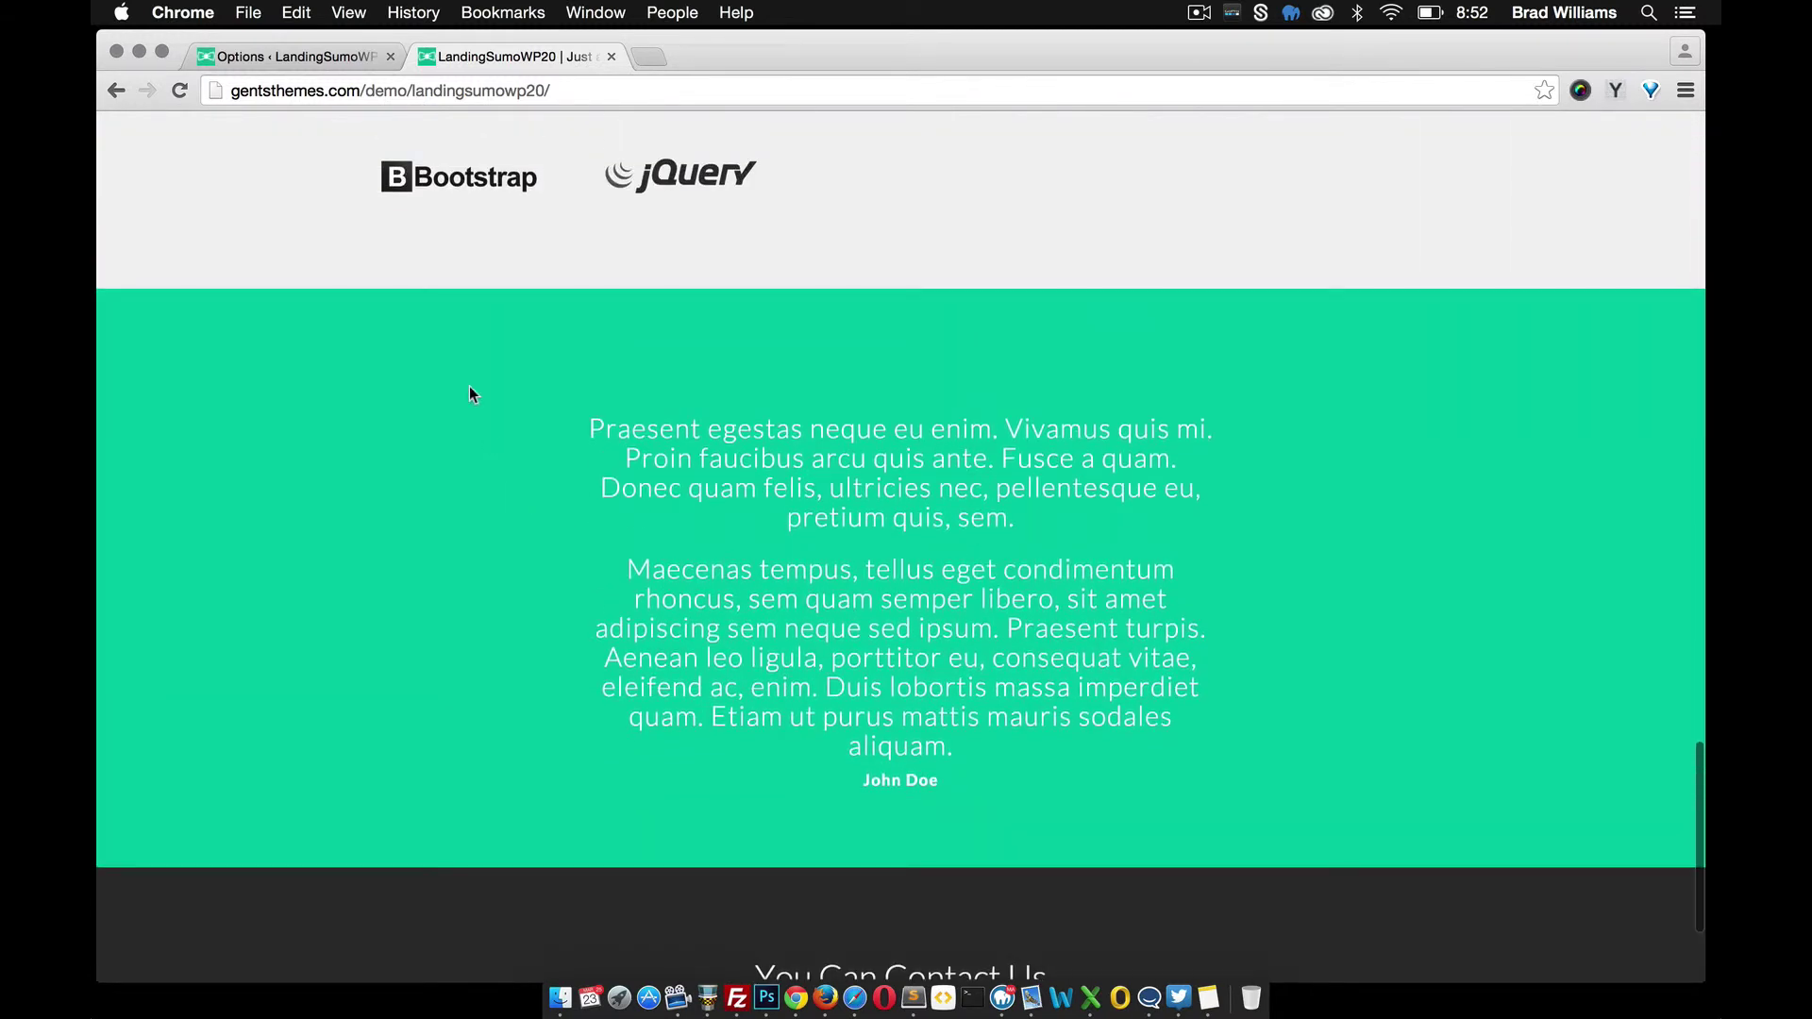
{"action": "scroll", "coordinate": [472, 395], "scroll_direction": "down", "scroll_amount": 4}
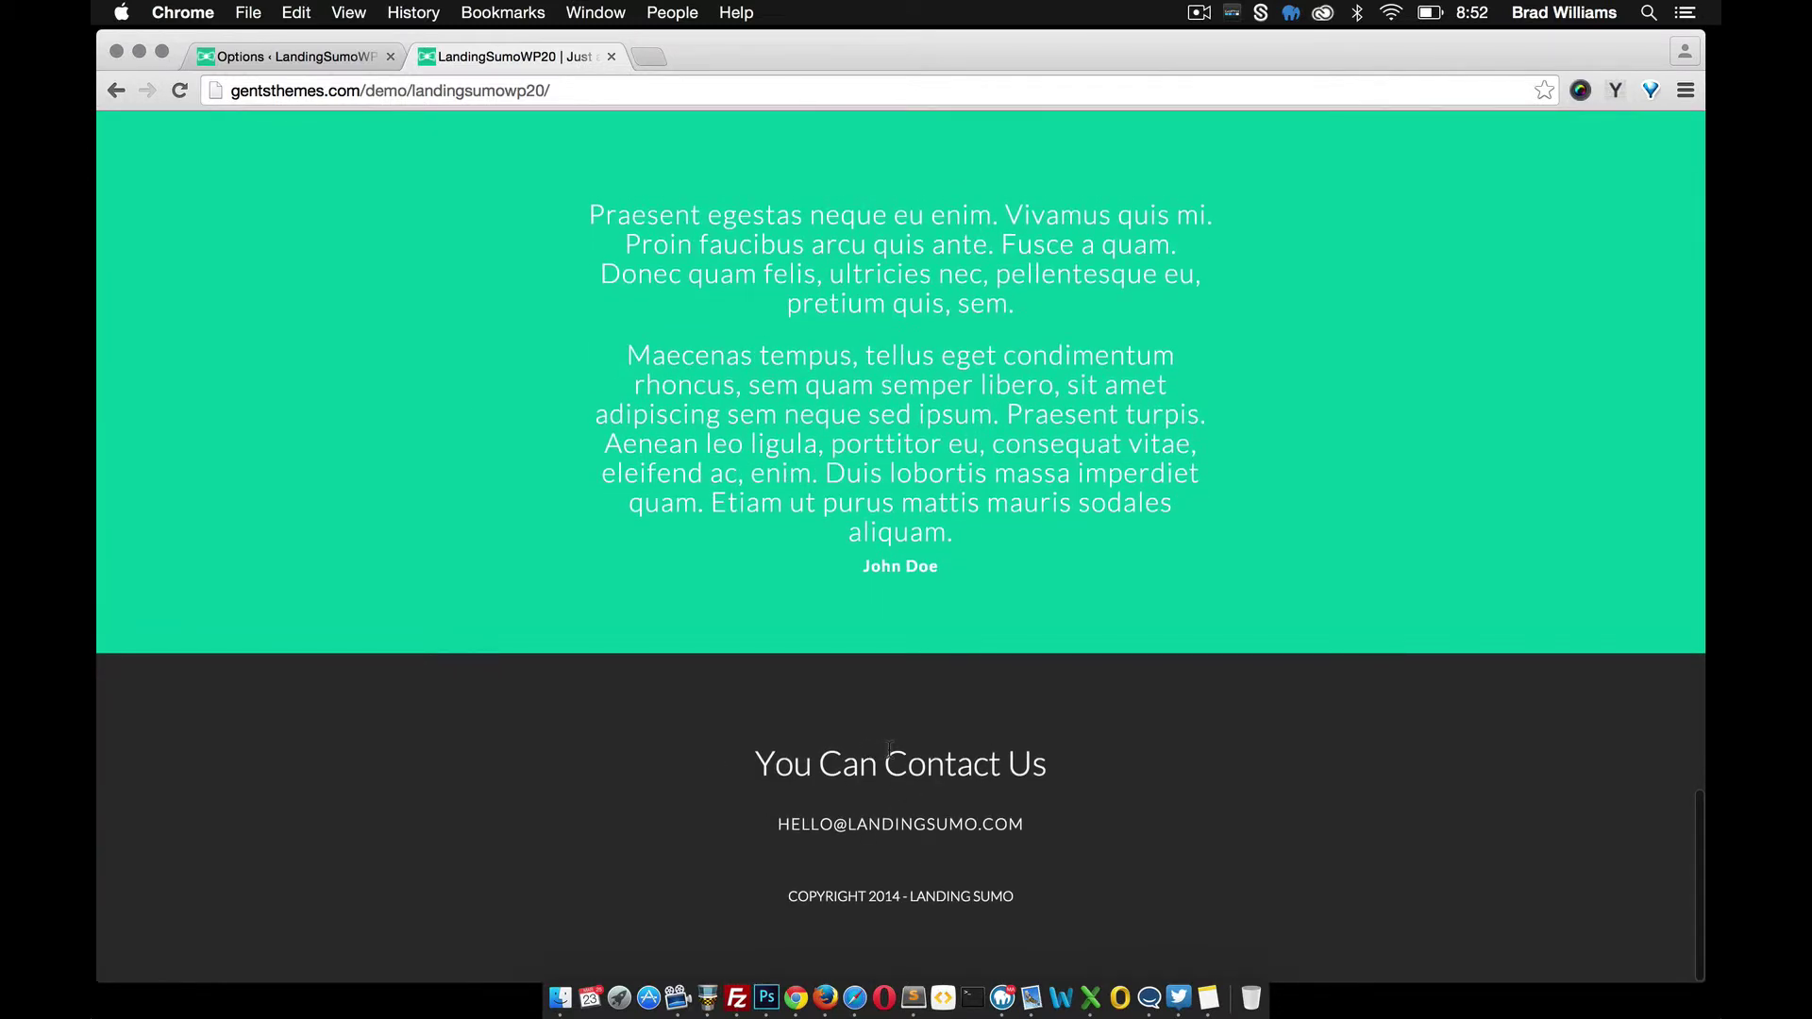
Review the footer settings against the live footer, then open the Social icon settings
{"action": "left_click", "coordinate": [251, 58]}
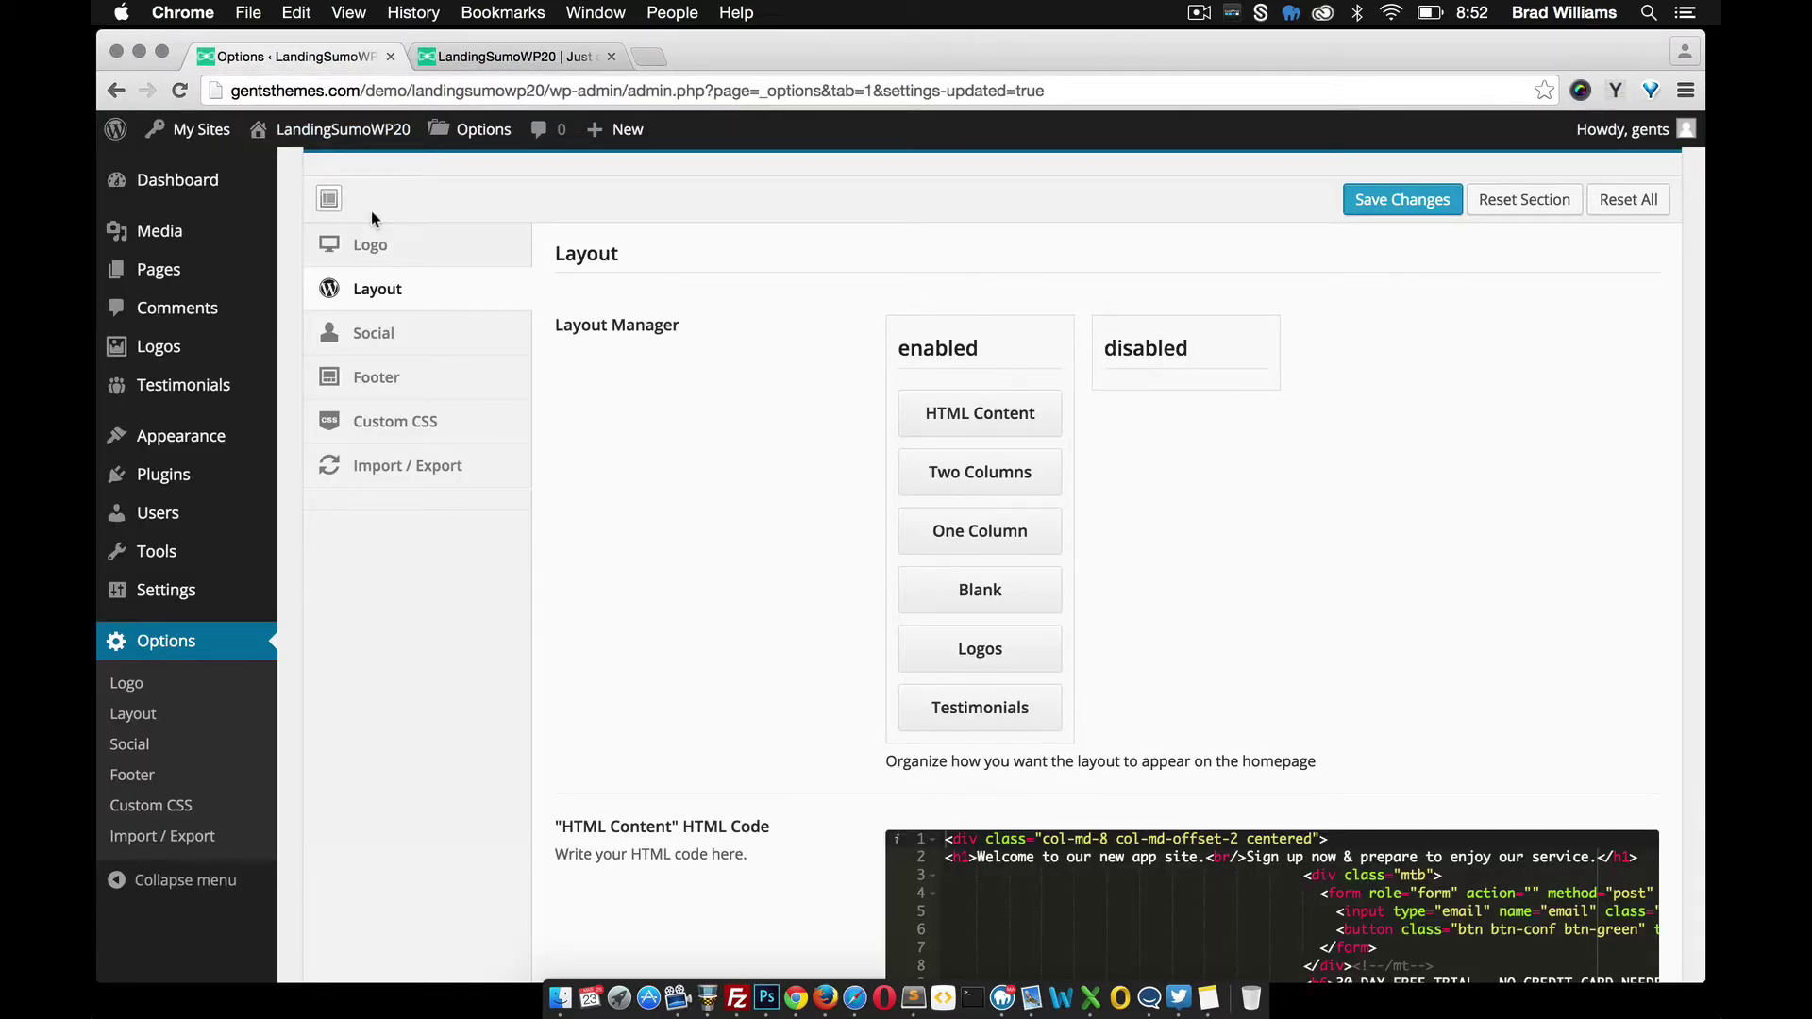
{"action": "left_click", "coordinate": [412, 381]}
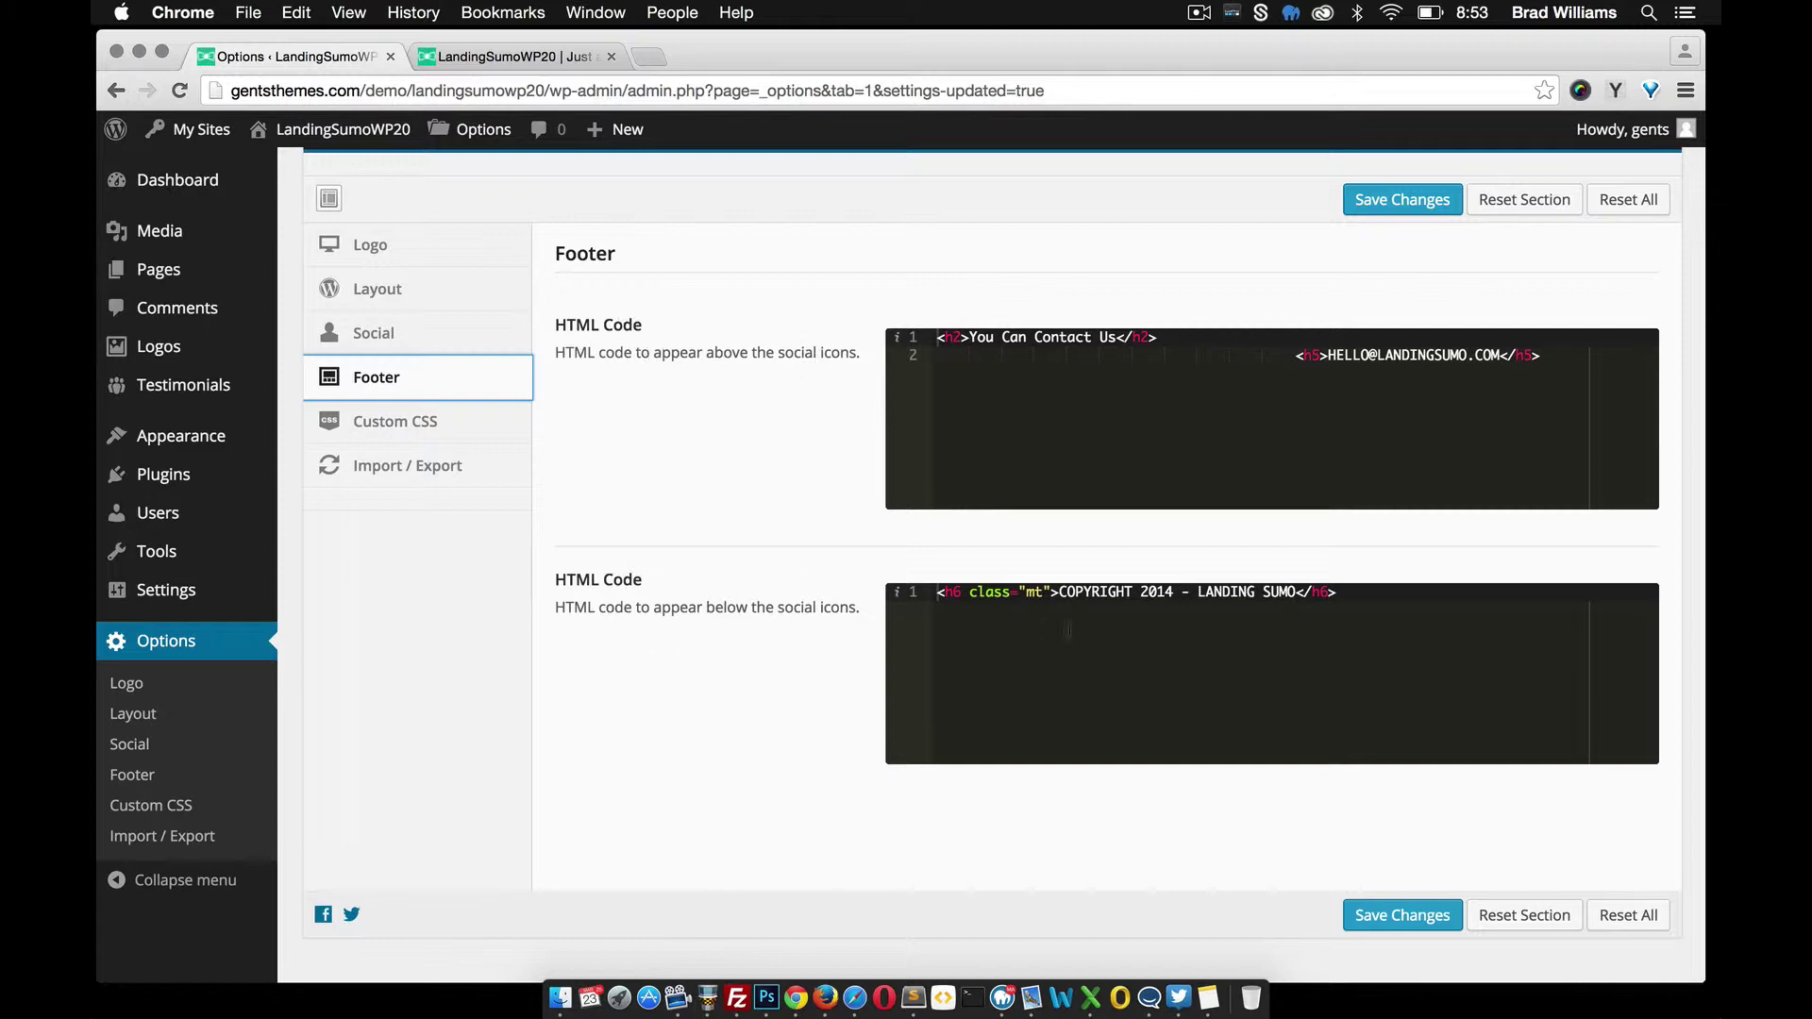
{"action": "left_click", "coordinate": [506, 58]}
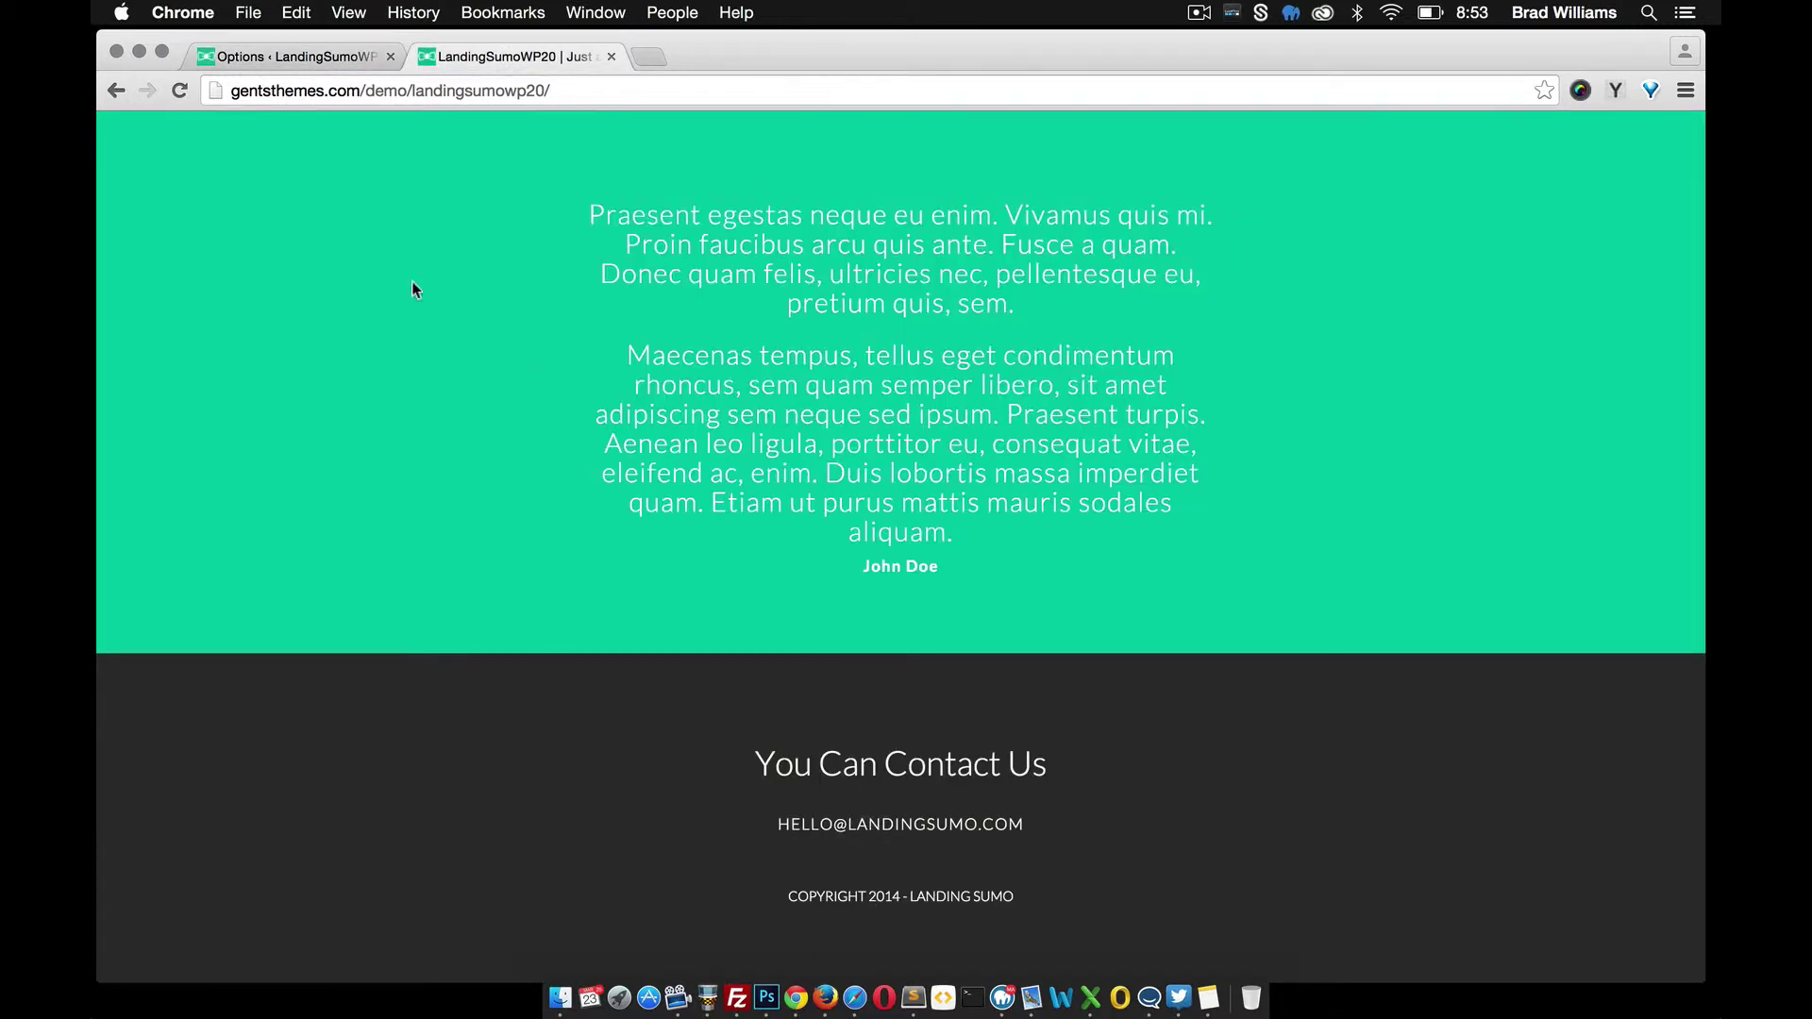
{"action": "left_click", "coordinate": [274, 47]}
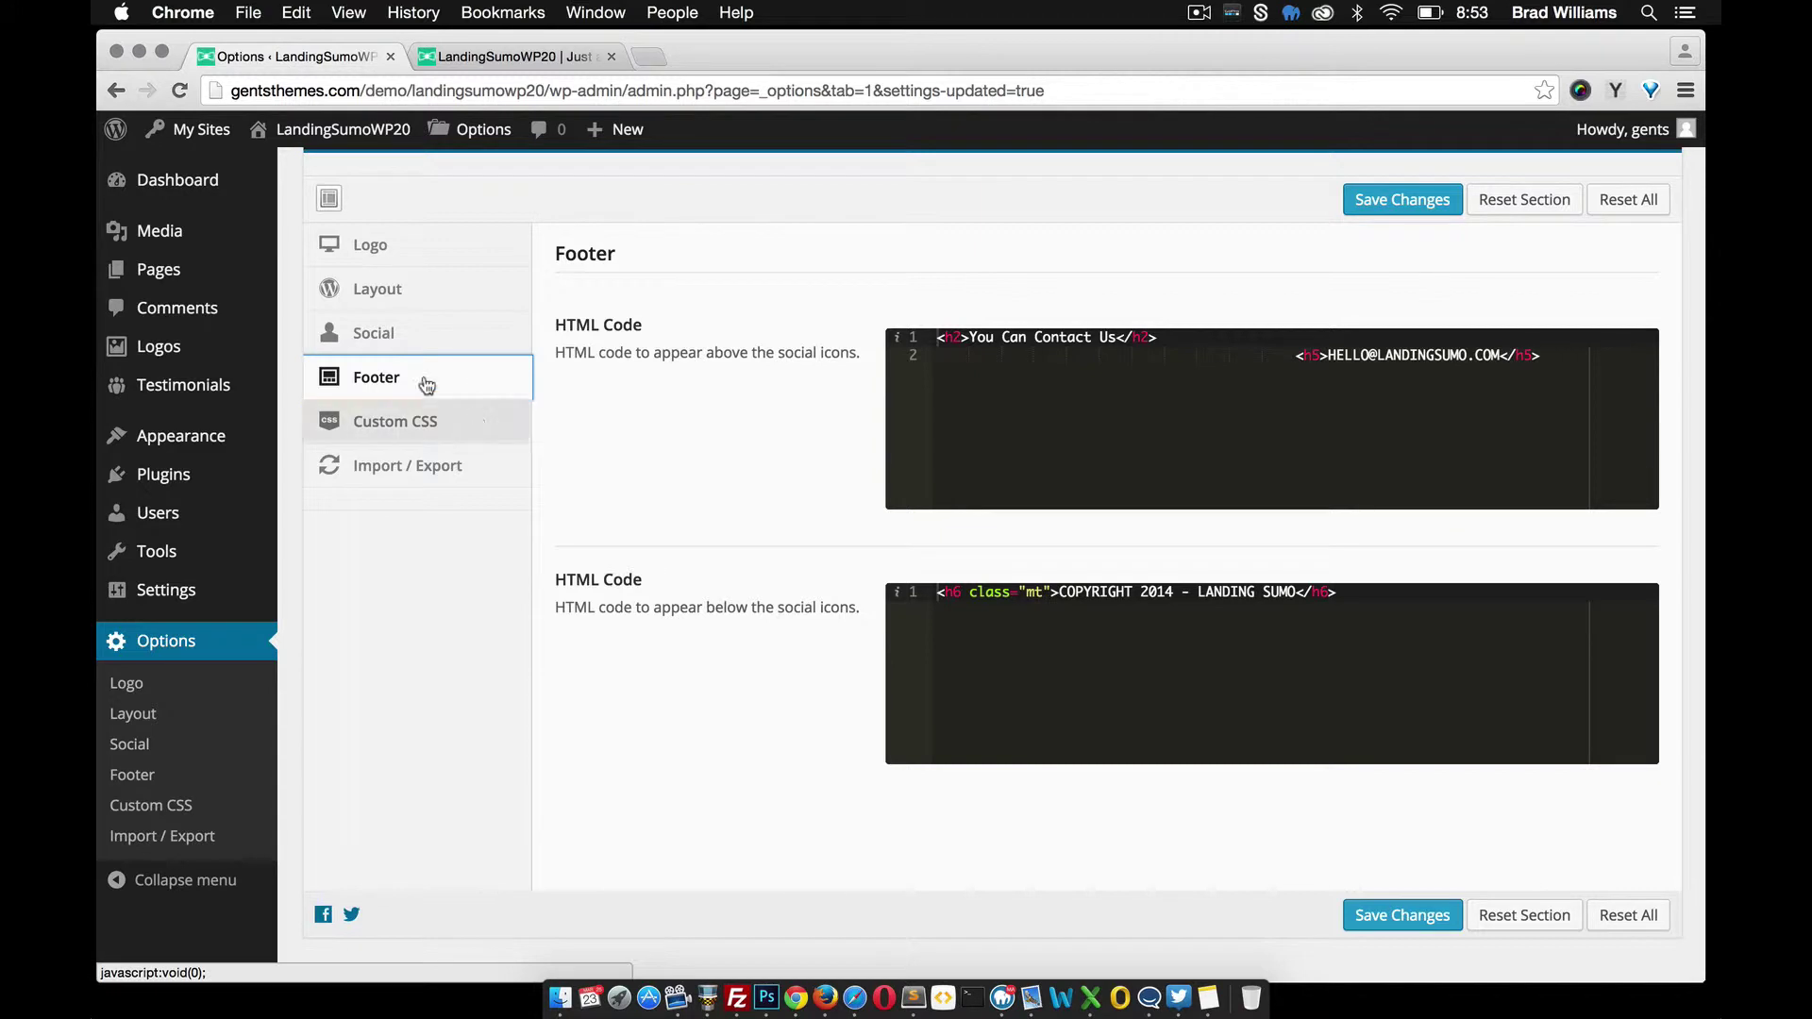
{"action": "left_click", "coordinate": [415, 349]}
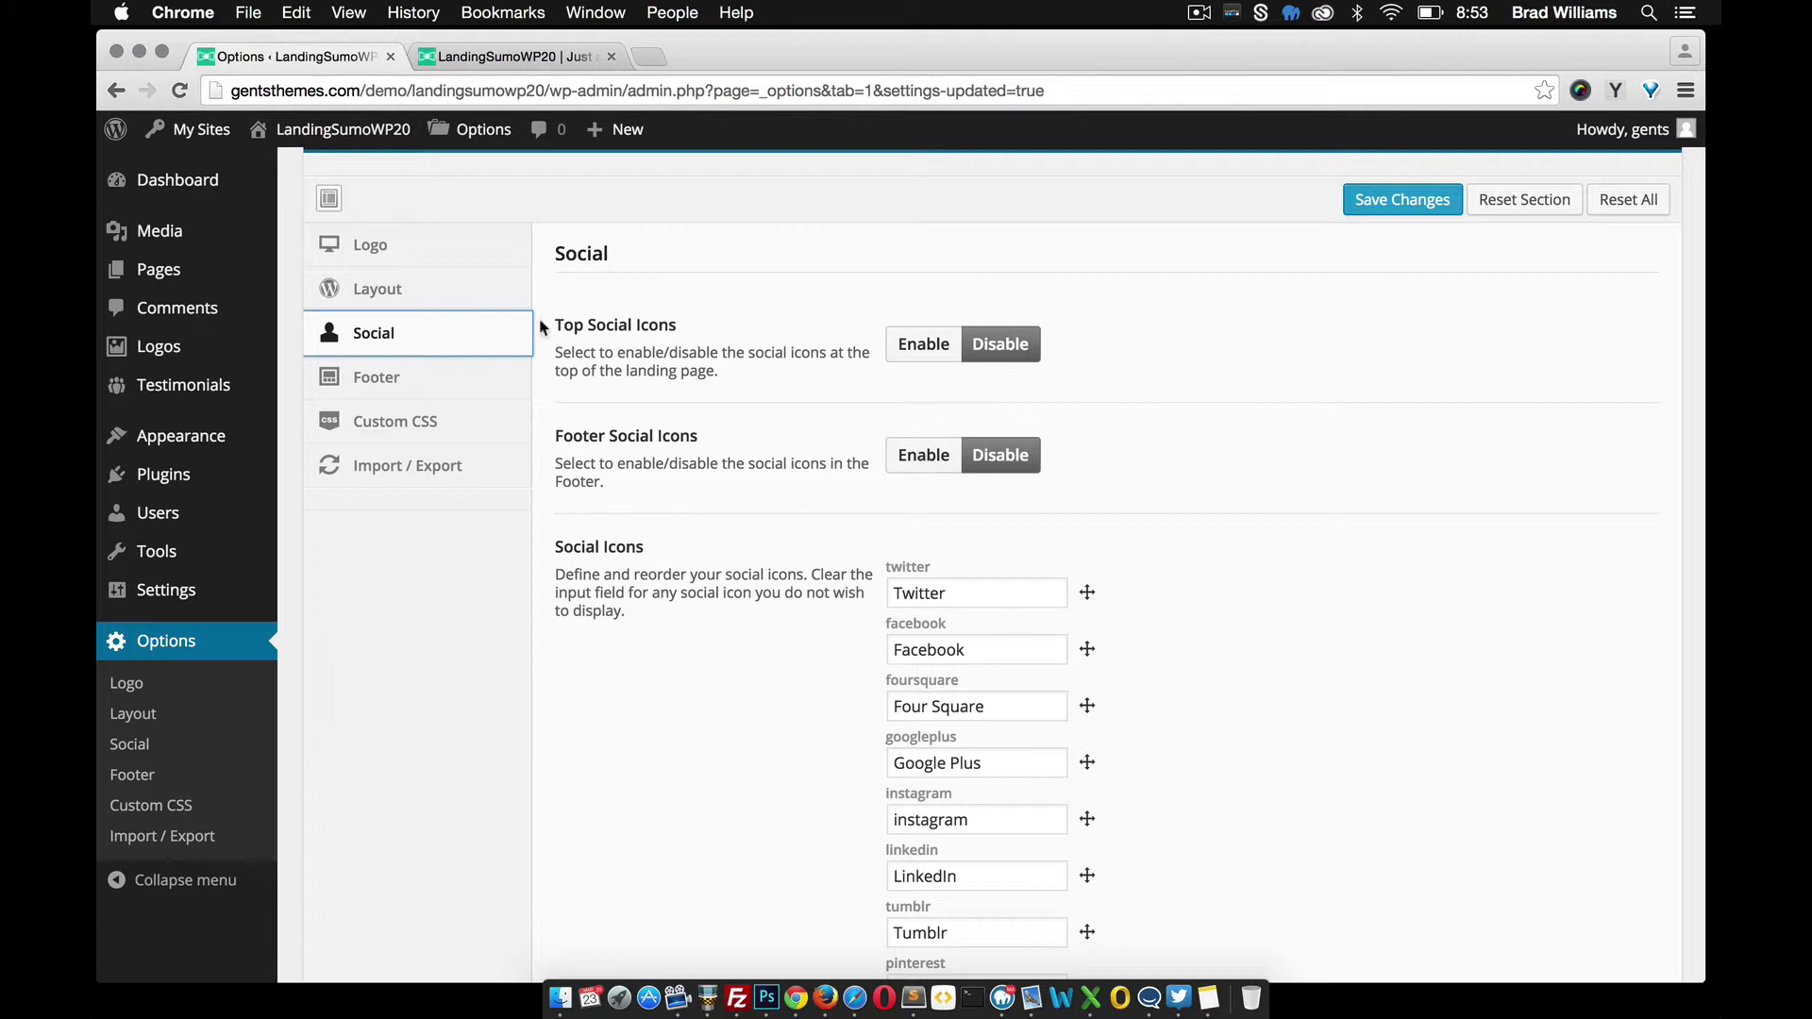
Enable Top and Footer Social Icons, save the changes, and reload the live site
{"action": "left_click", "coordinate": [908, 353]}
{"action": "left_click", "coordinate": [921, 495]}
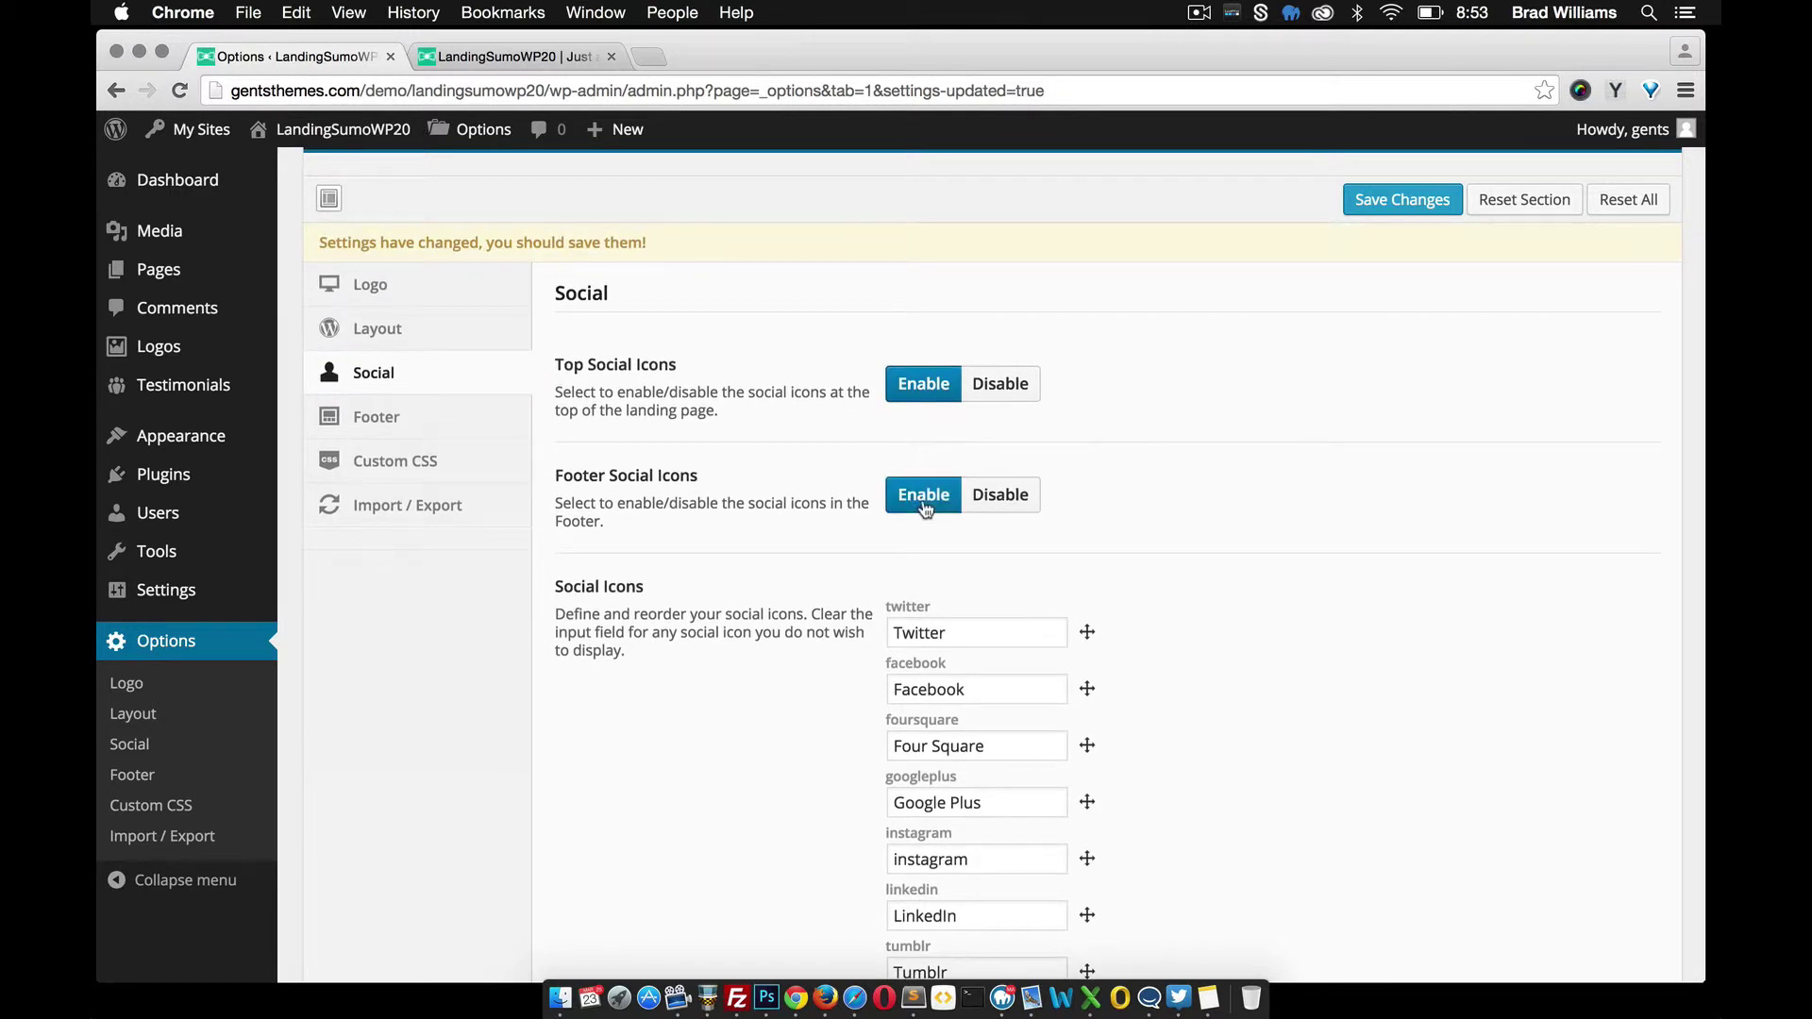
{"action": "left_click", "coordinate": [1403, 207]}
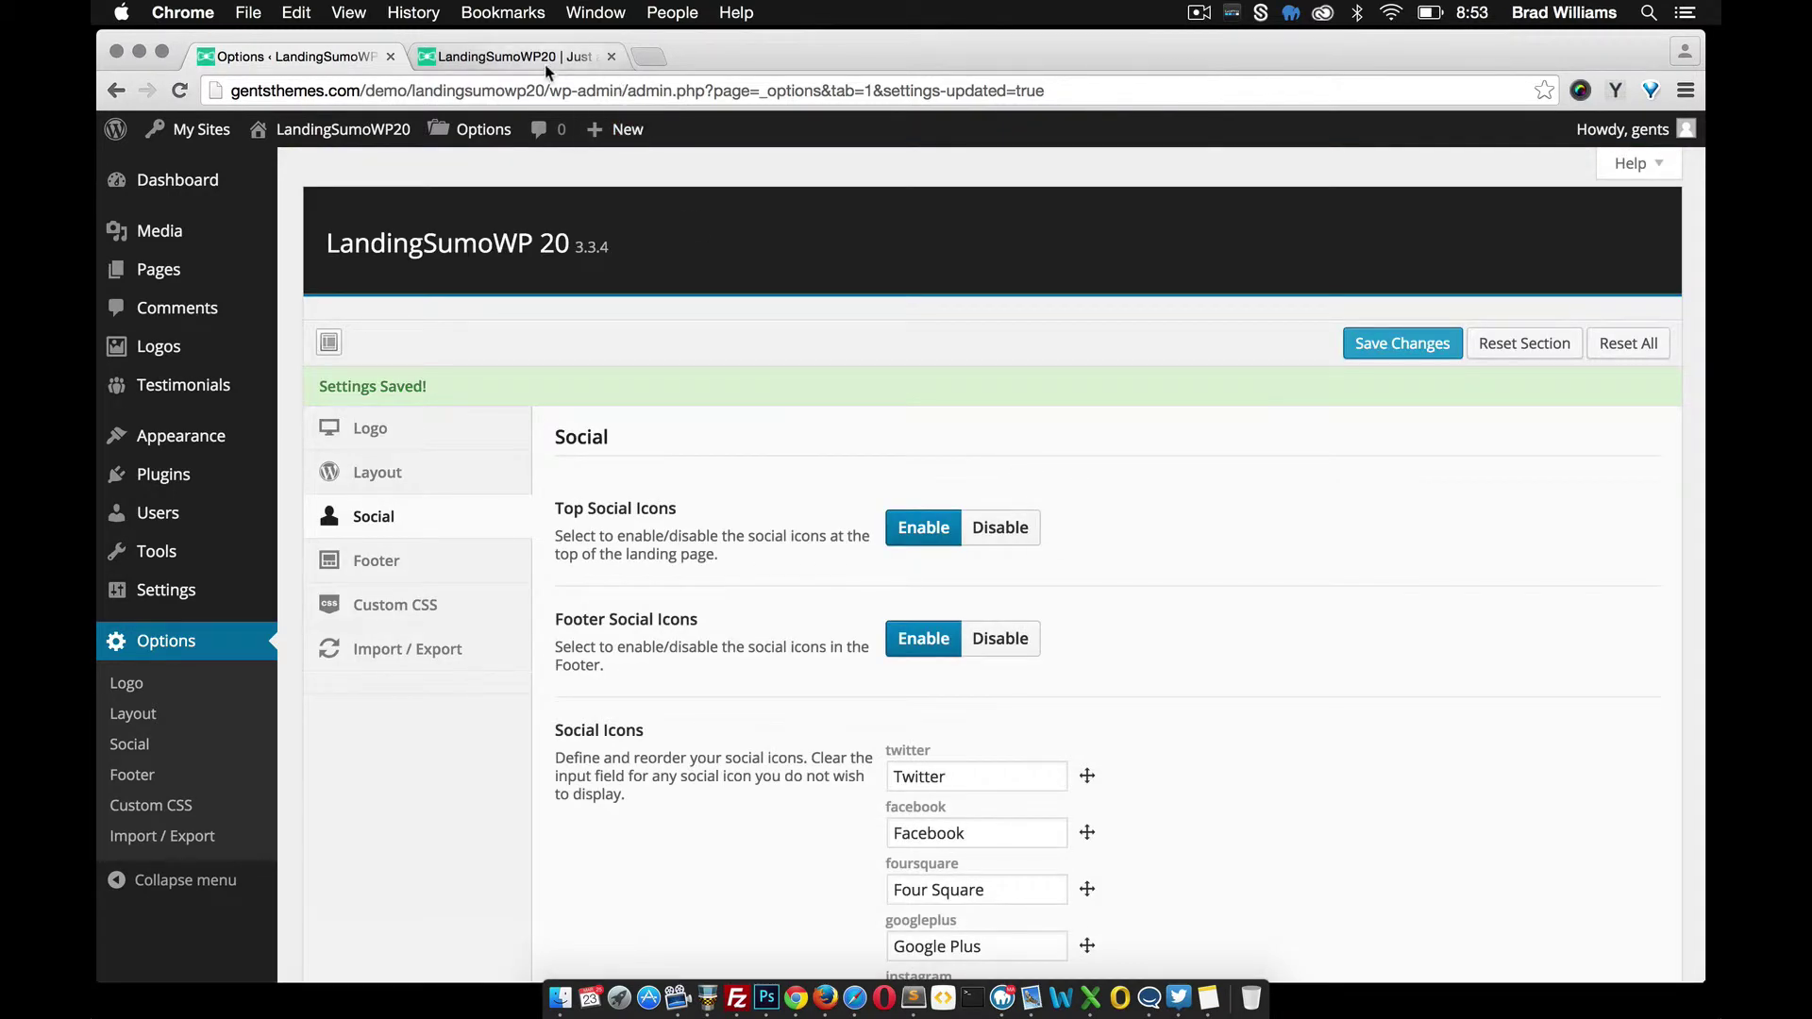
{"action": "left_click", "coordinate": [546, 58]}
{"action": "left_click", "coordinate": [179, 91]}
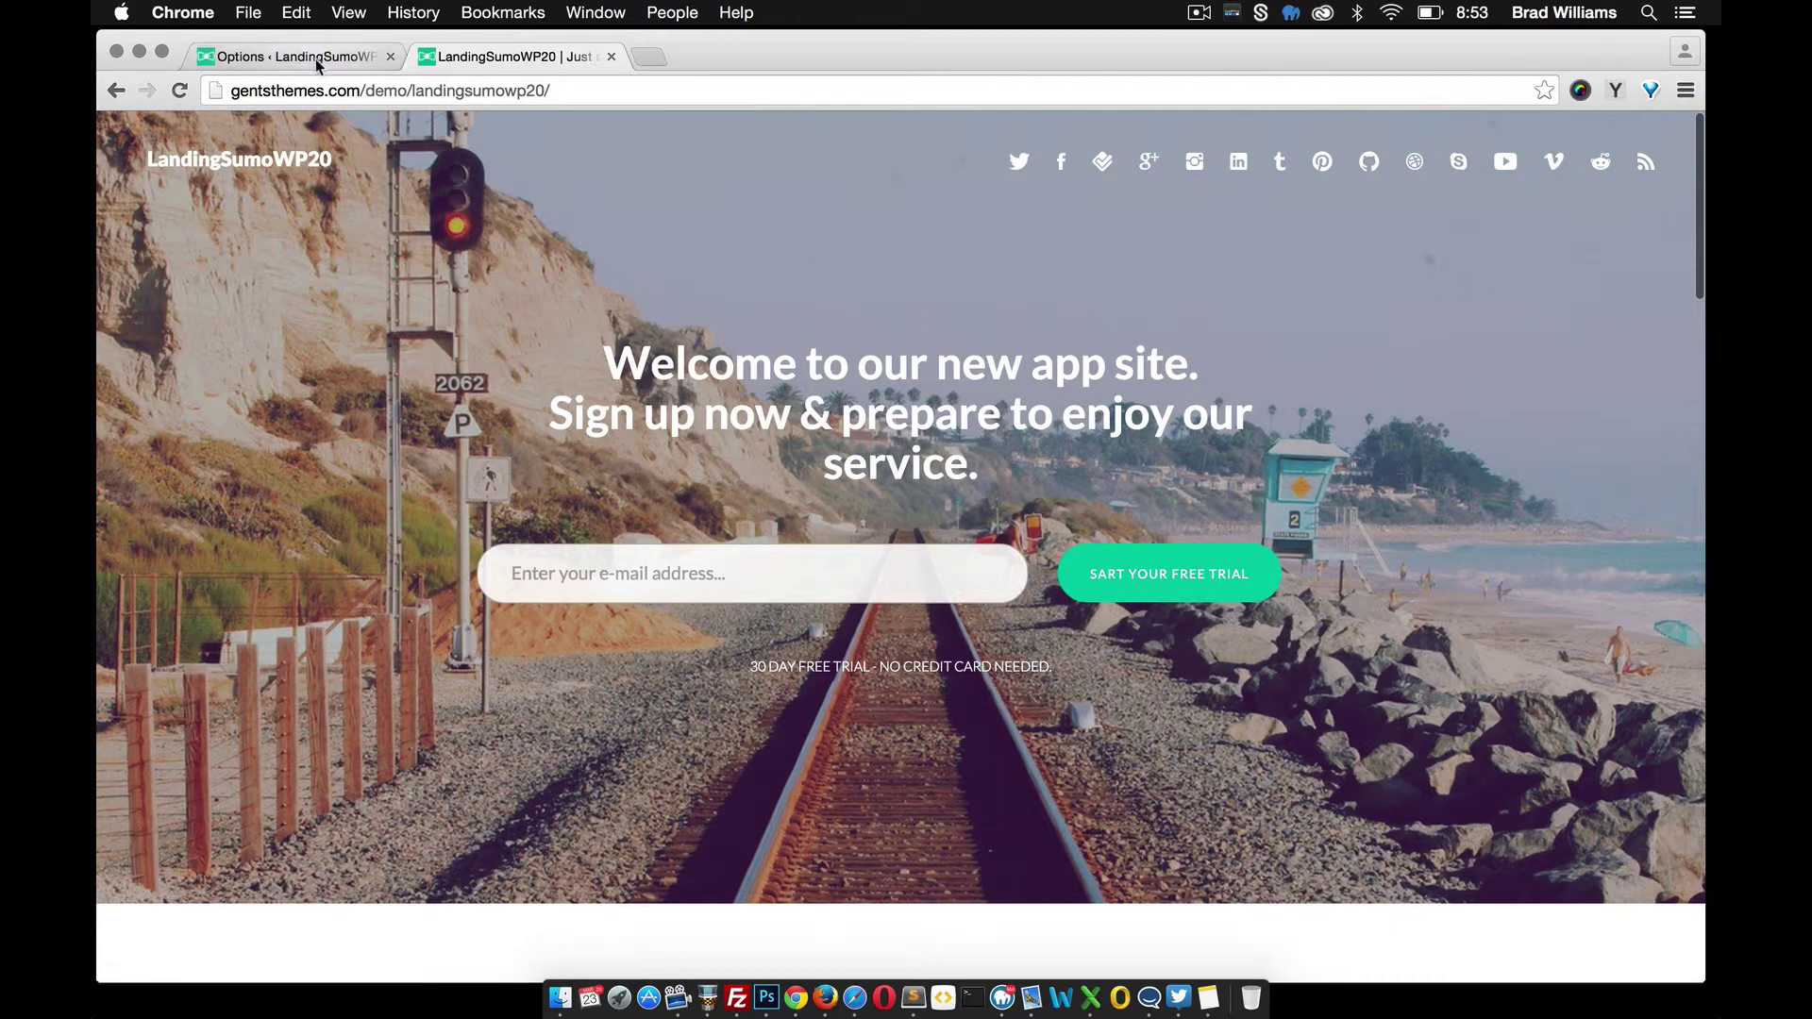
Scroll to the footer's row of social icons and go back to the Social options
{"action": "scroll", "coordinate": [1031, 554], "scroll_direction": "down", "scroll_amount": 20}
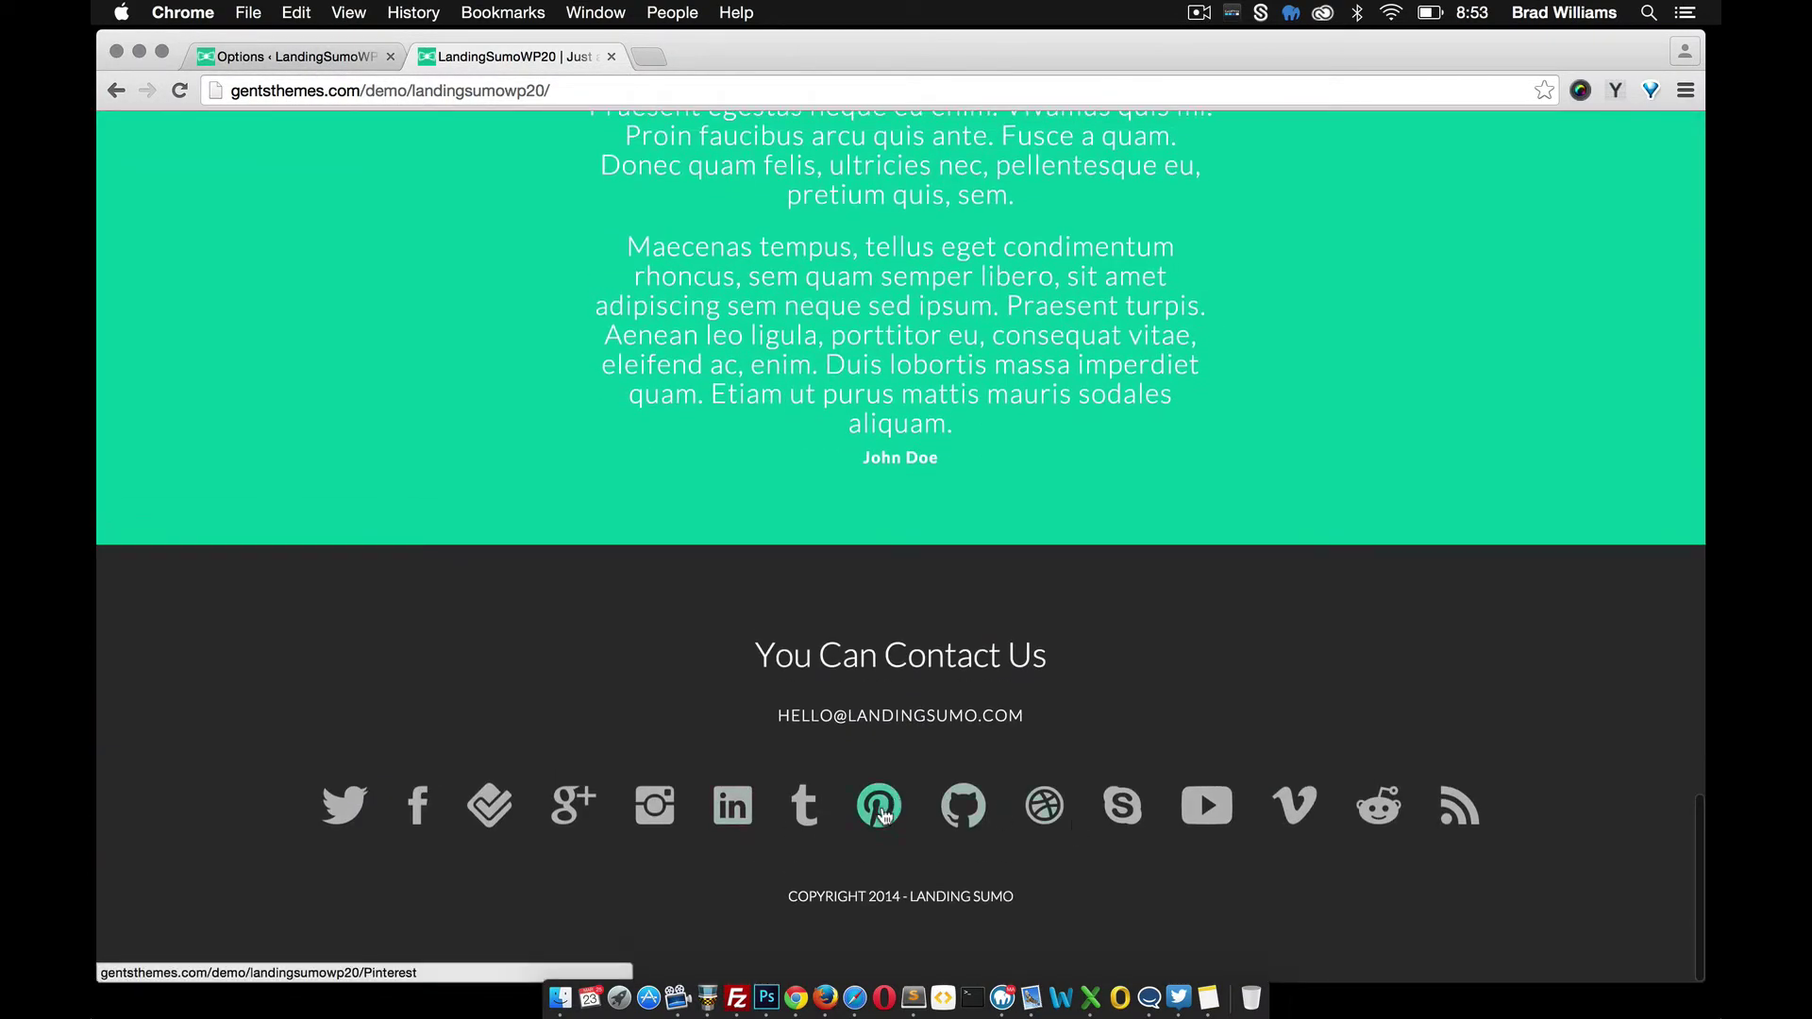
{"action": "left_click", "coordinate": [341, 59]}
{"action": "scroll", "coordinate": [817, 617], "scroll_direction": "down", "scroll_amount": 5}
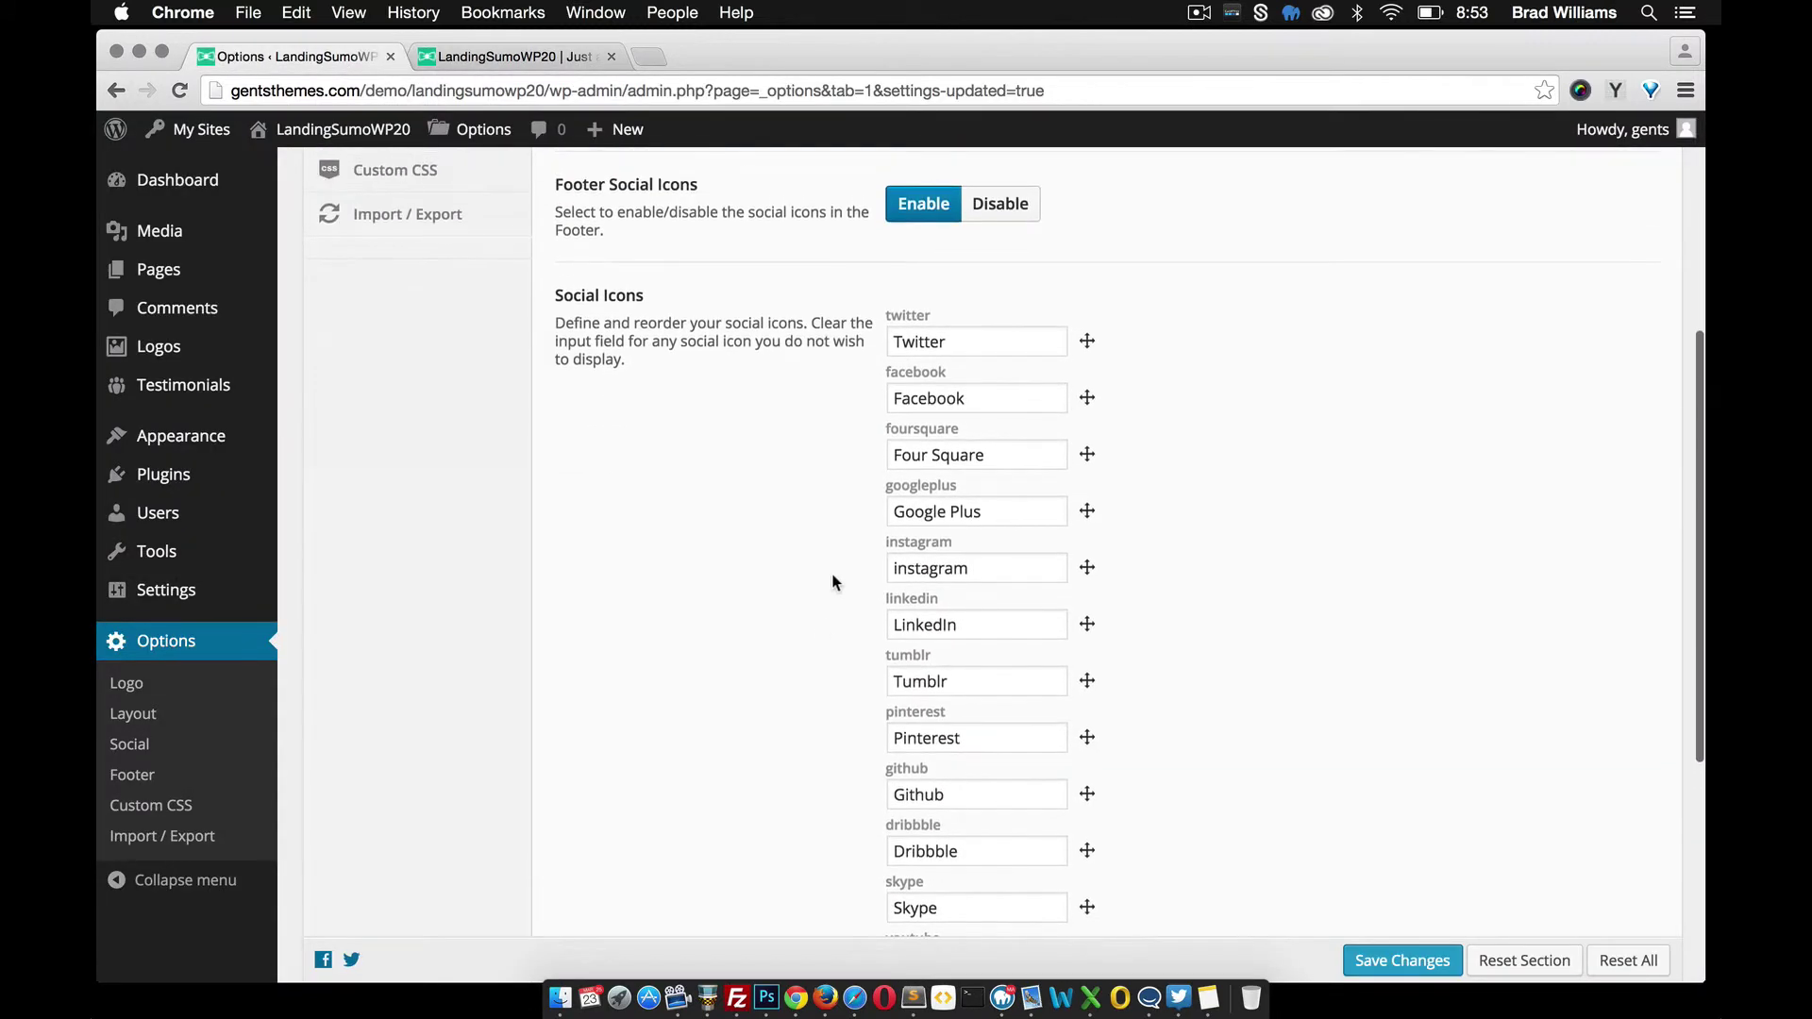
{"action": "left_click", "coordinate": [914, 341]}
{"action": "double_click", "coordinate": [913, 341]}
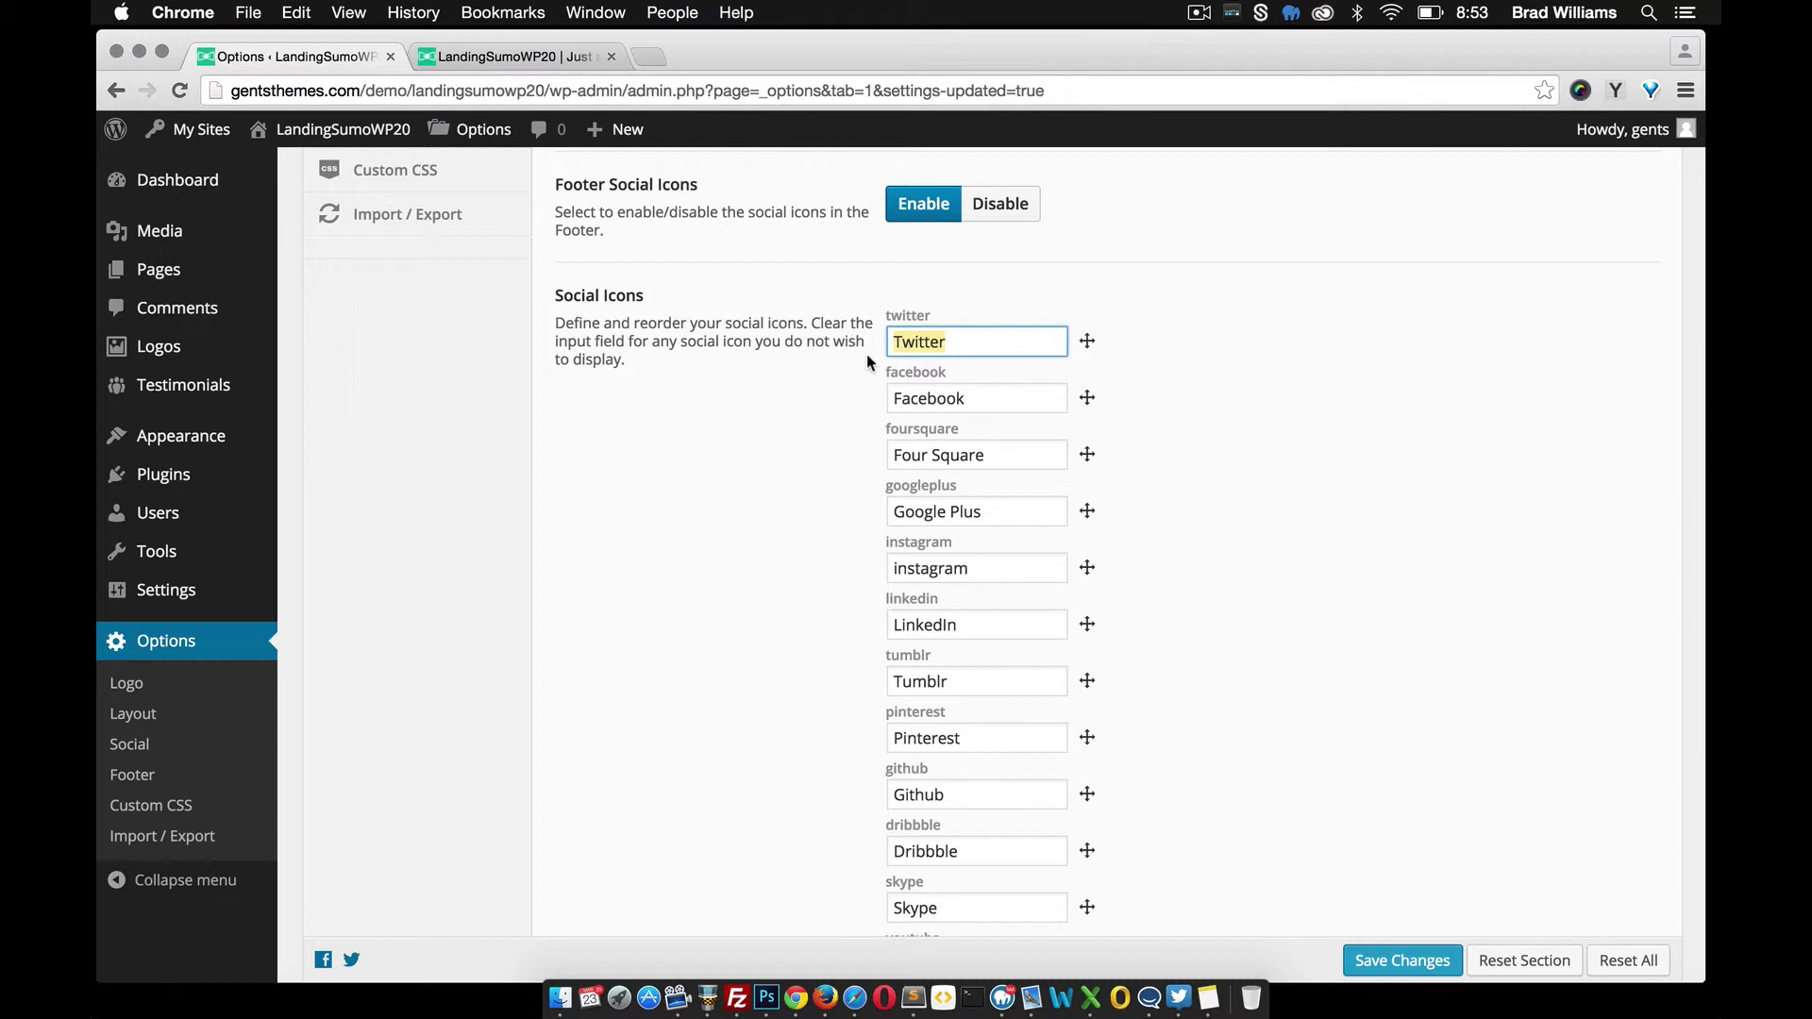
{"action": "type", "text": "http://t"}
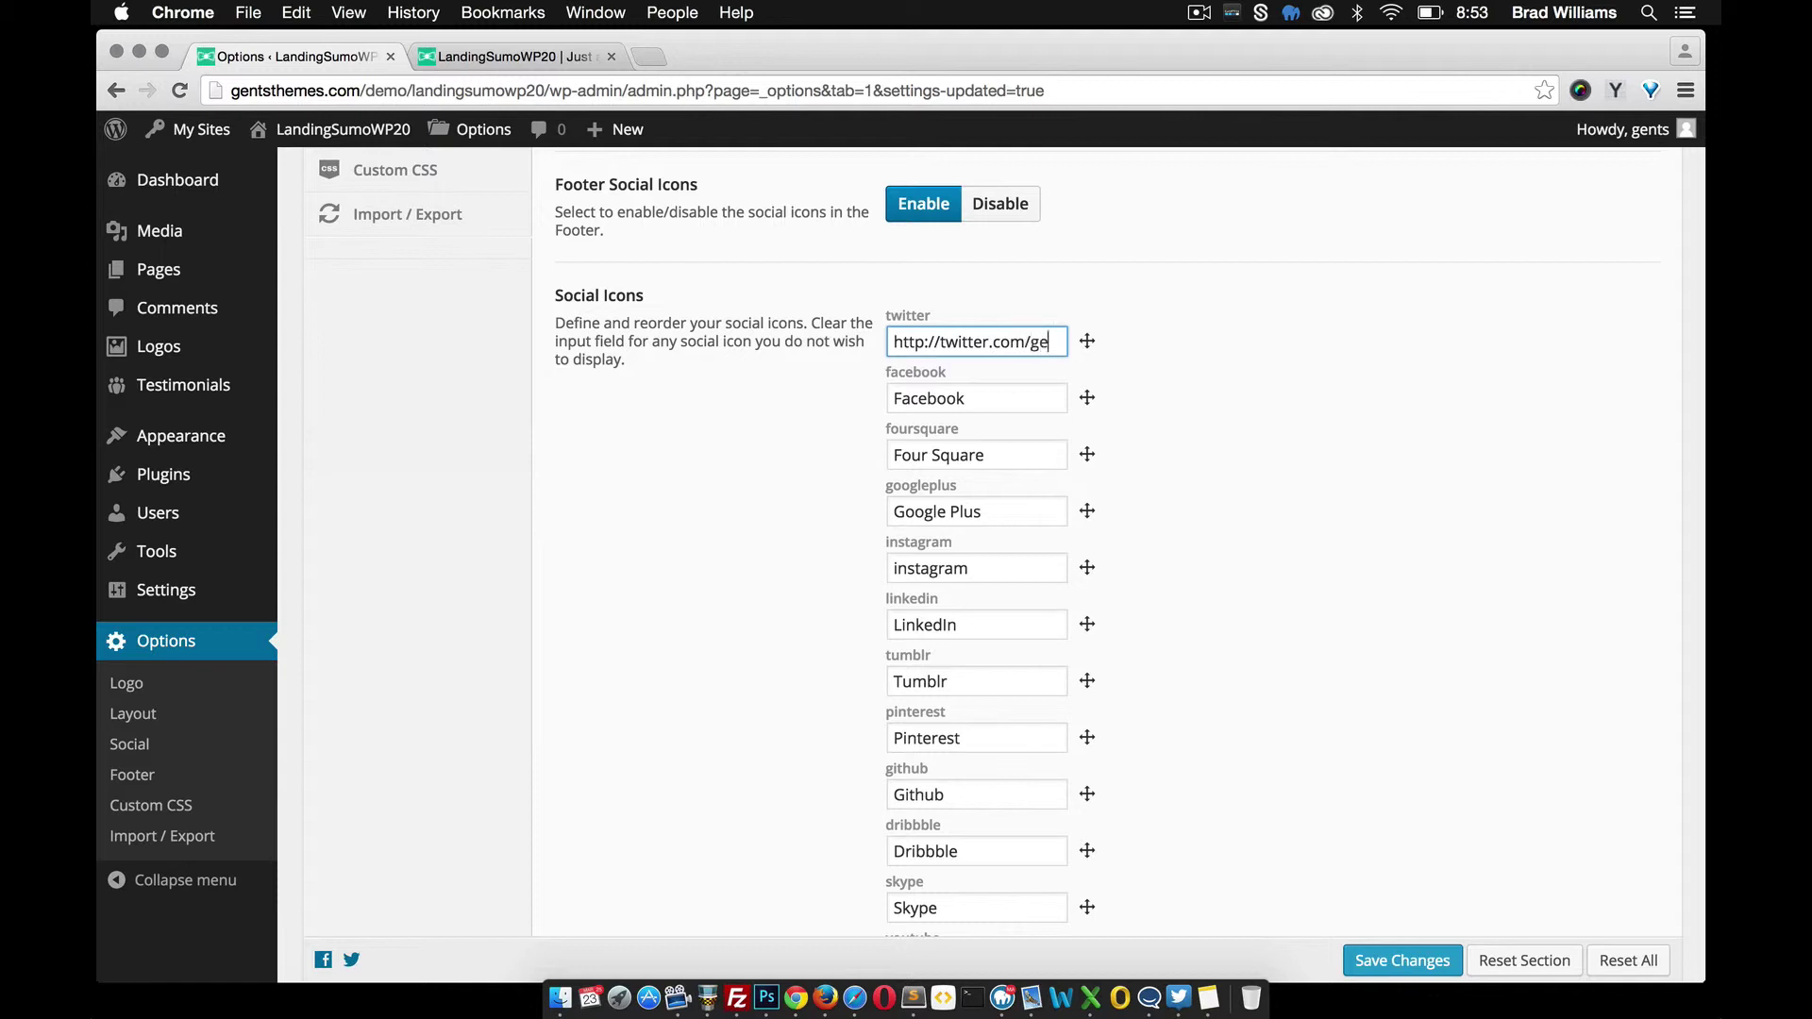
{"action": "type", "text": "witter.com/gentsthemes"}
Clear the Facebook, Four Square, Google Plus, Instagram, LinkedIn and Tumblr fields
{"action": "left_click_drag", "start_coordinate": [981, 400], "coordinate": [829, 392]}
{"action": "key", "text": "BackSpace"}
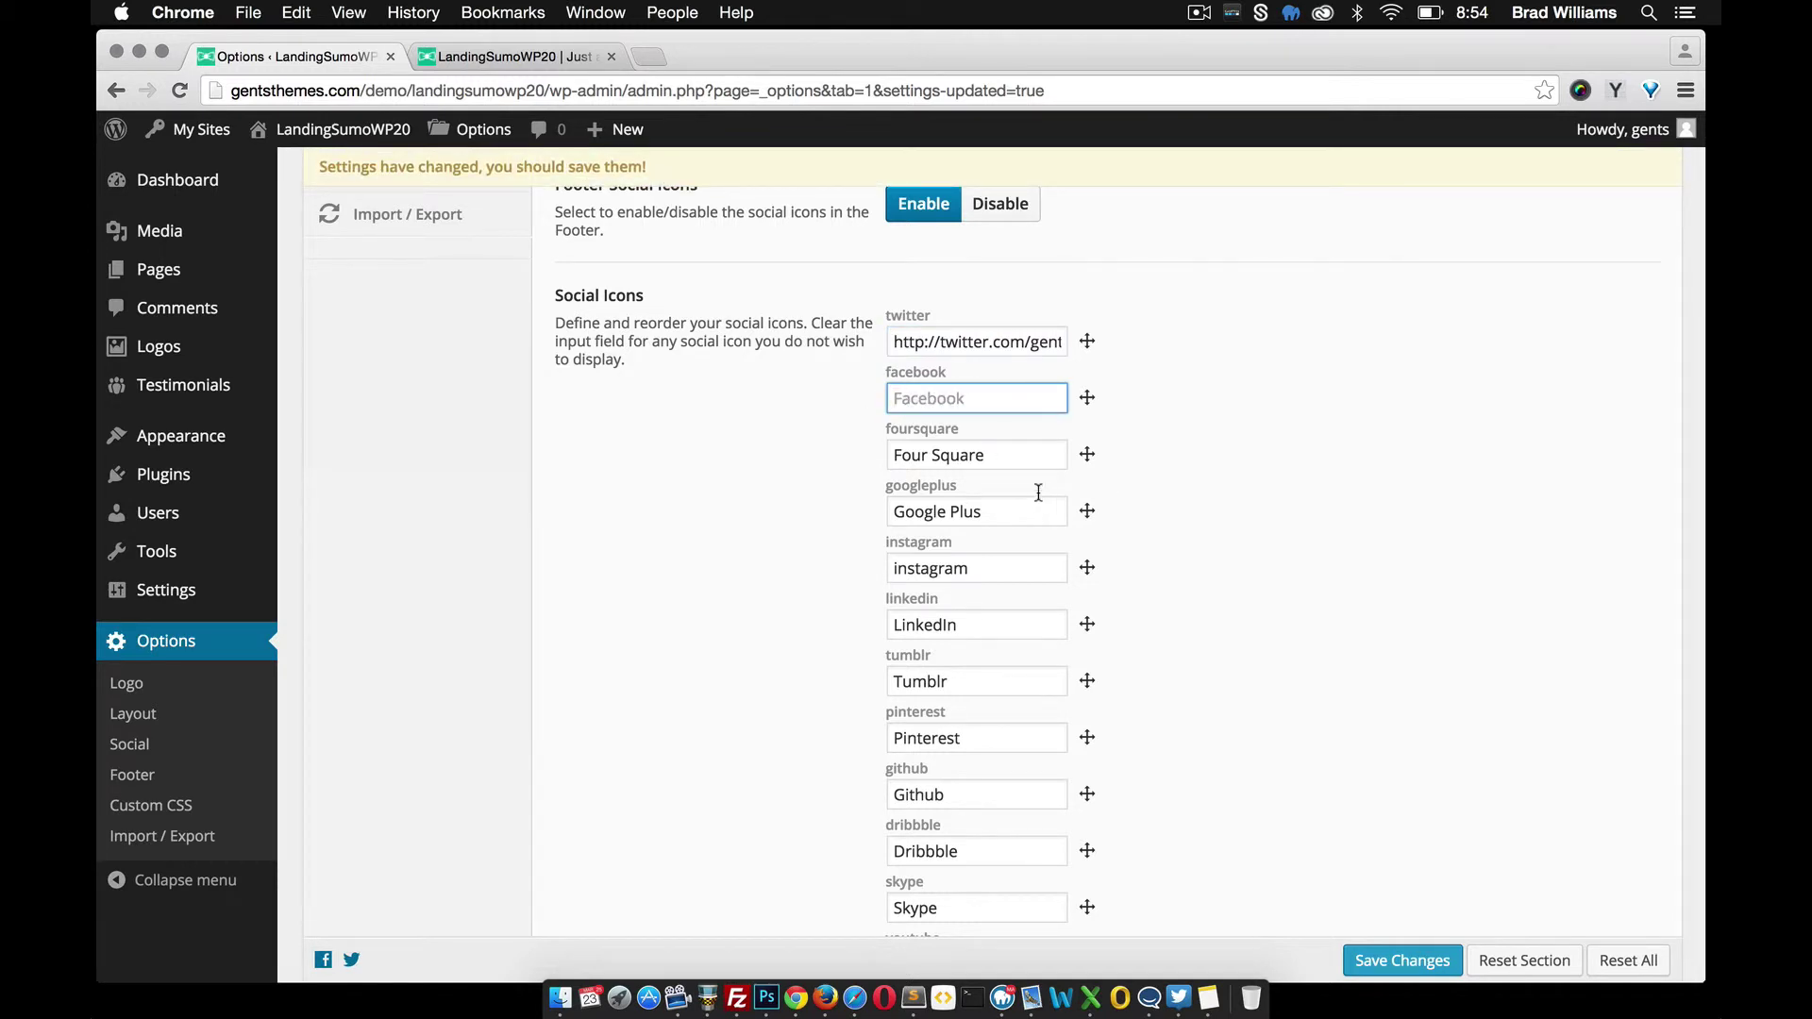
{"action": "left_click_drag", "start_coordinate": [1008, 458], "coordinate": [879, 468]}
{"action": "key", "text": "BackSpace"}
{"action": "left_click_drag", "start_coordinate": [985, 510], "coordinate": [878, 525]}
{"action": "key", "text": "BackSpace"}
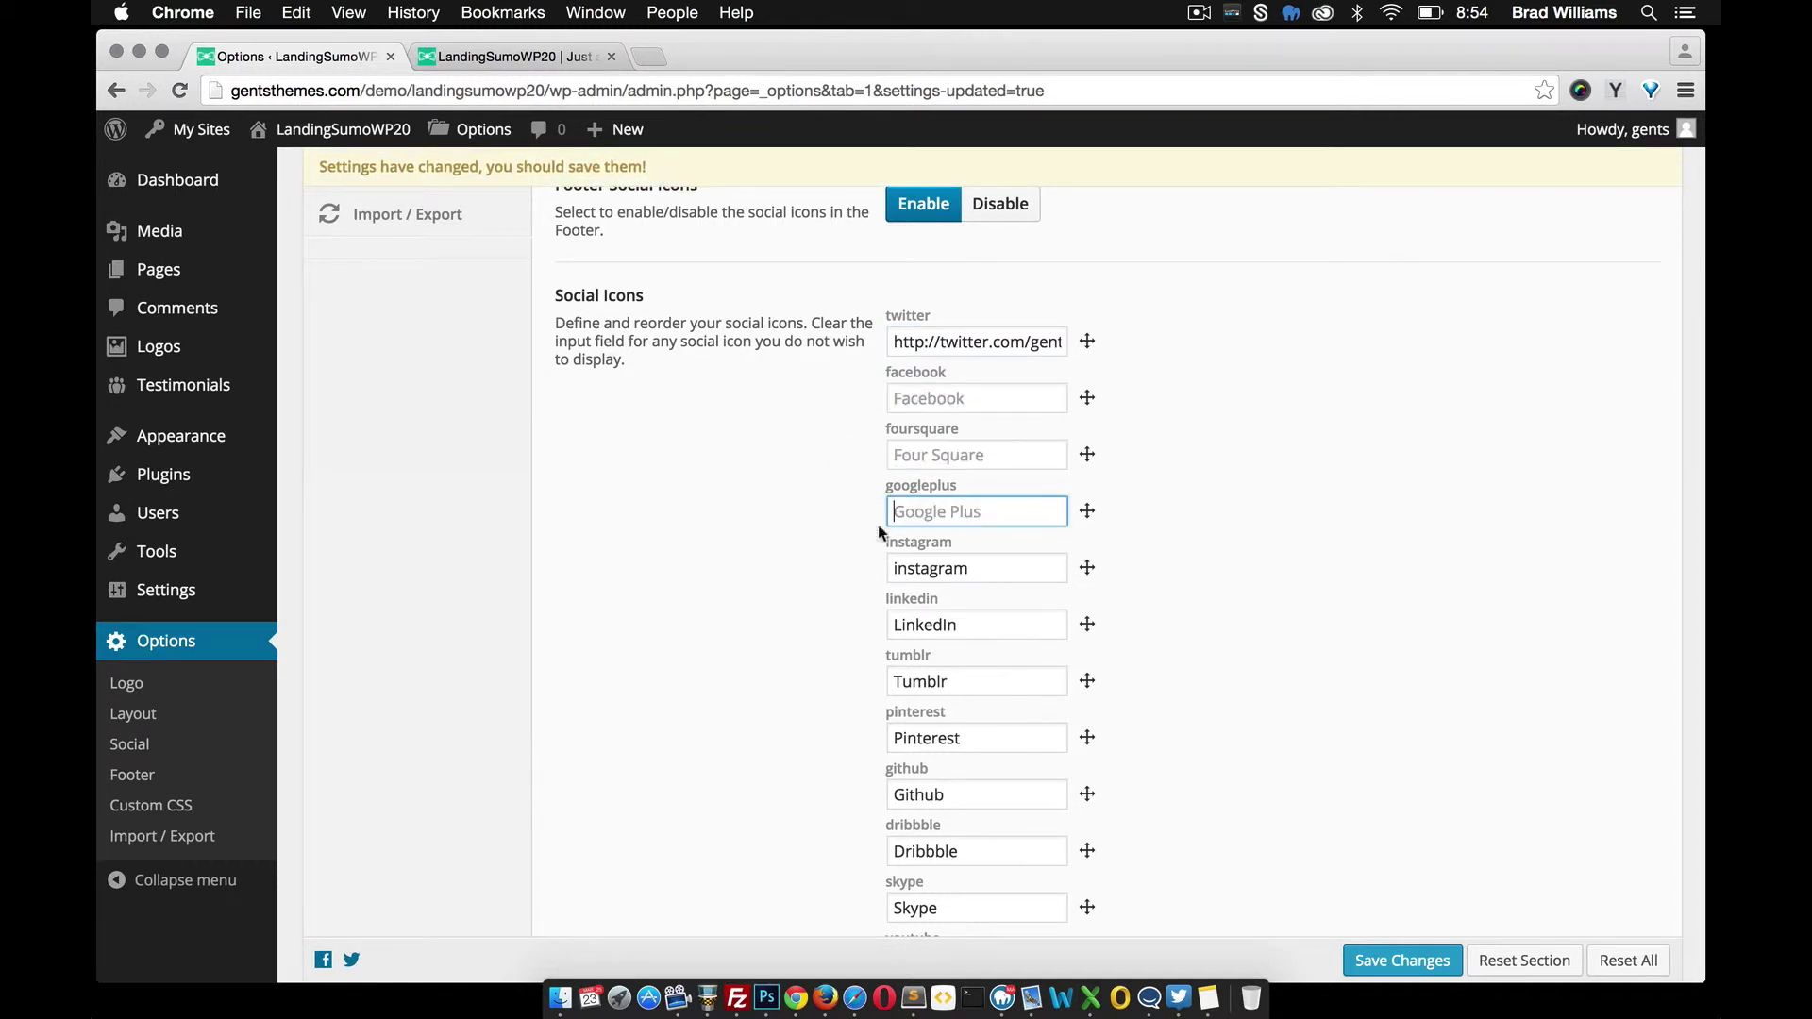
{"action": "left_click_drag", "start_coordinate": [978, 568], "coordinate": [839, 568]}
{"action": "key", "text": "BackSpace"}
{"action": "left_click_drag", "start_coordinate": [972, 628], "coordinate": [868, 623]}
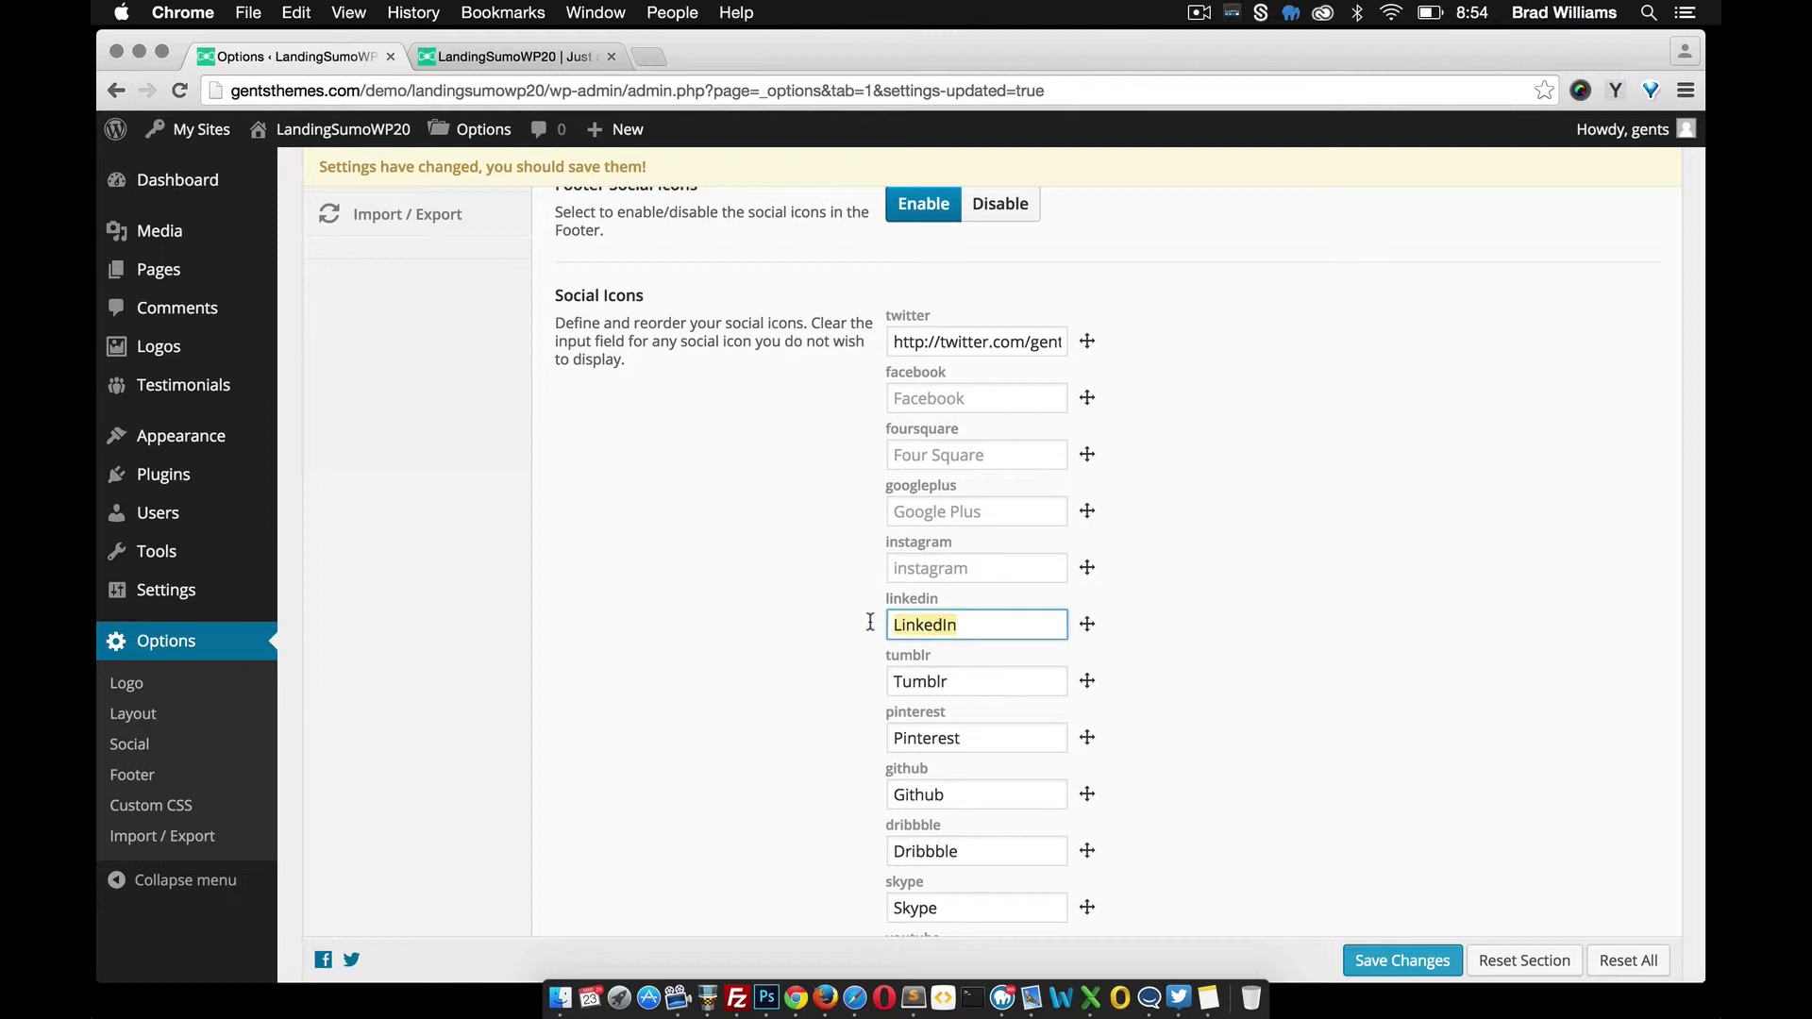
{"action": "key", "text": "BackSpace"}
{"action": "left_click_drag", "start_coordinate": [962, 687], "coordinate": [864, 680]}
{"action": "key", "text": "BackSpace"}
Clear the Pinterest, Github, Dribbble, Skype and Youtube fields
{"action": "scroll", "coordinate": [860, 727], "scroll_direction": "down", "scroll_amount": 3}
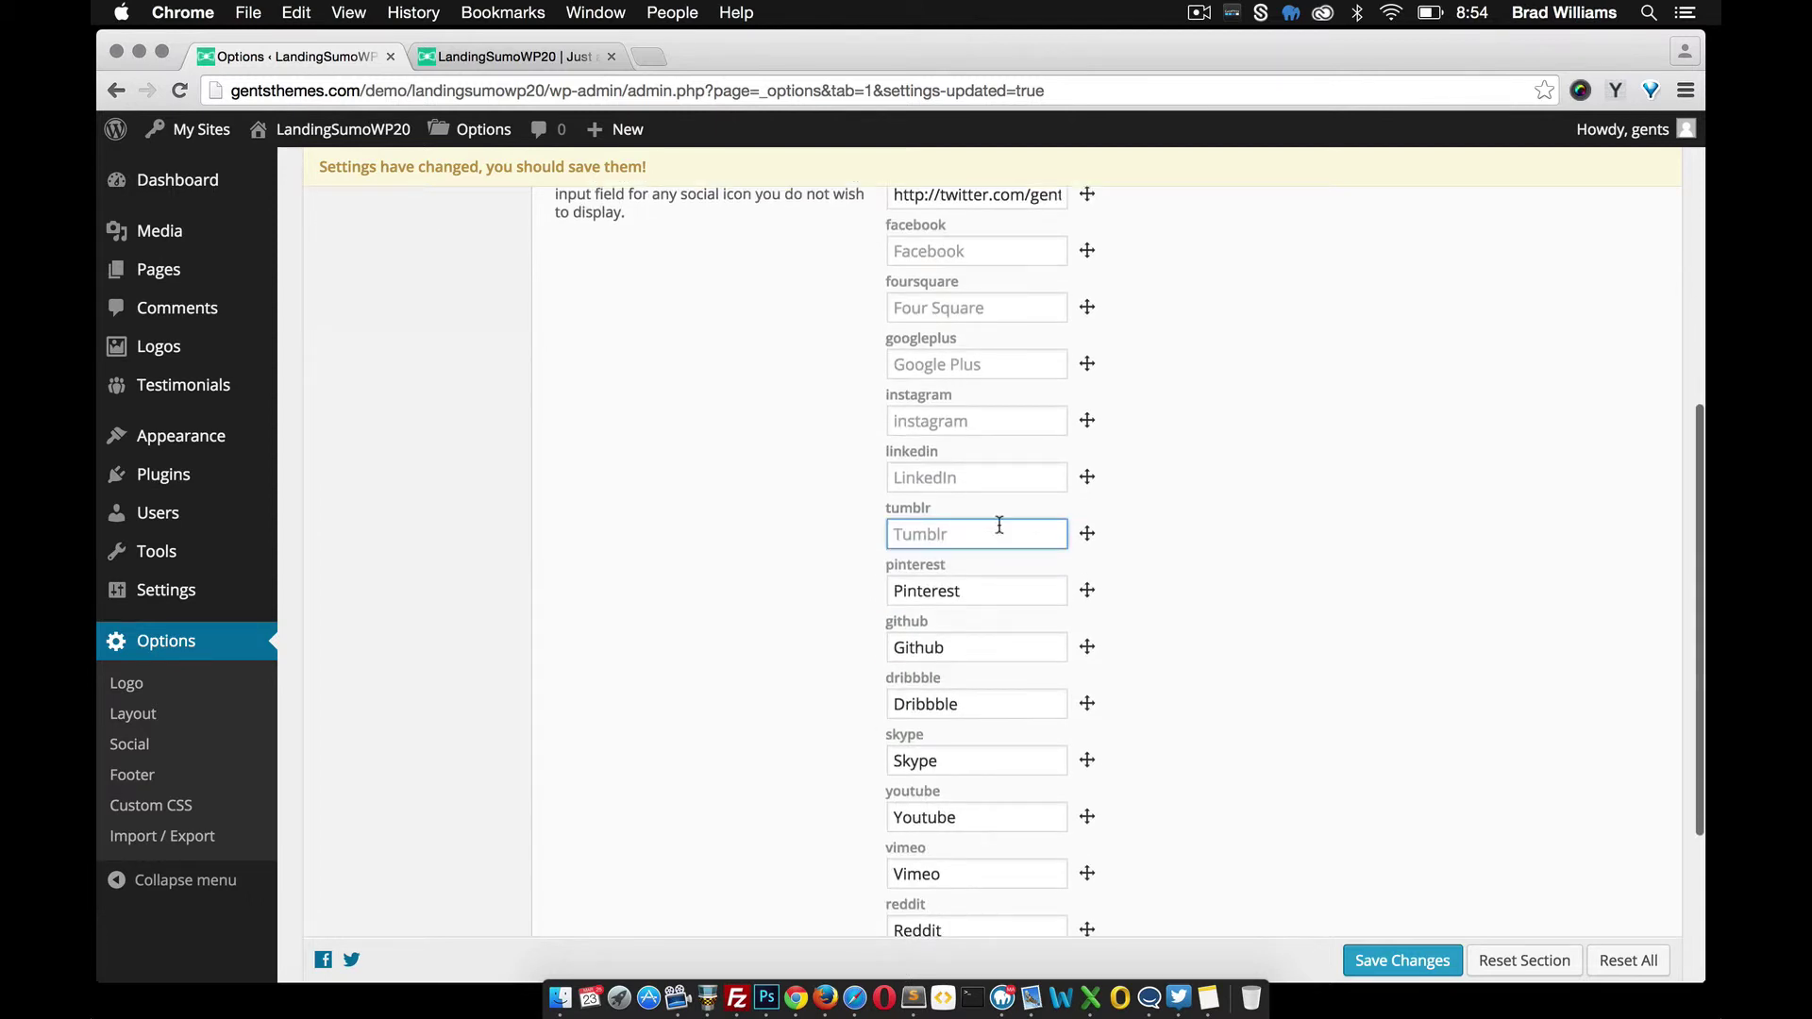
{"action": "left_click_drag", "start_coordinate": [982, 590], "coordinate": [861, 585]}
{"action": "key", "text": "BackSpace"}
{"action": "scroll", "coordinate": [872, 670], "scroll_direction": "down", "scroll_amount": 3}
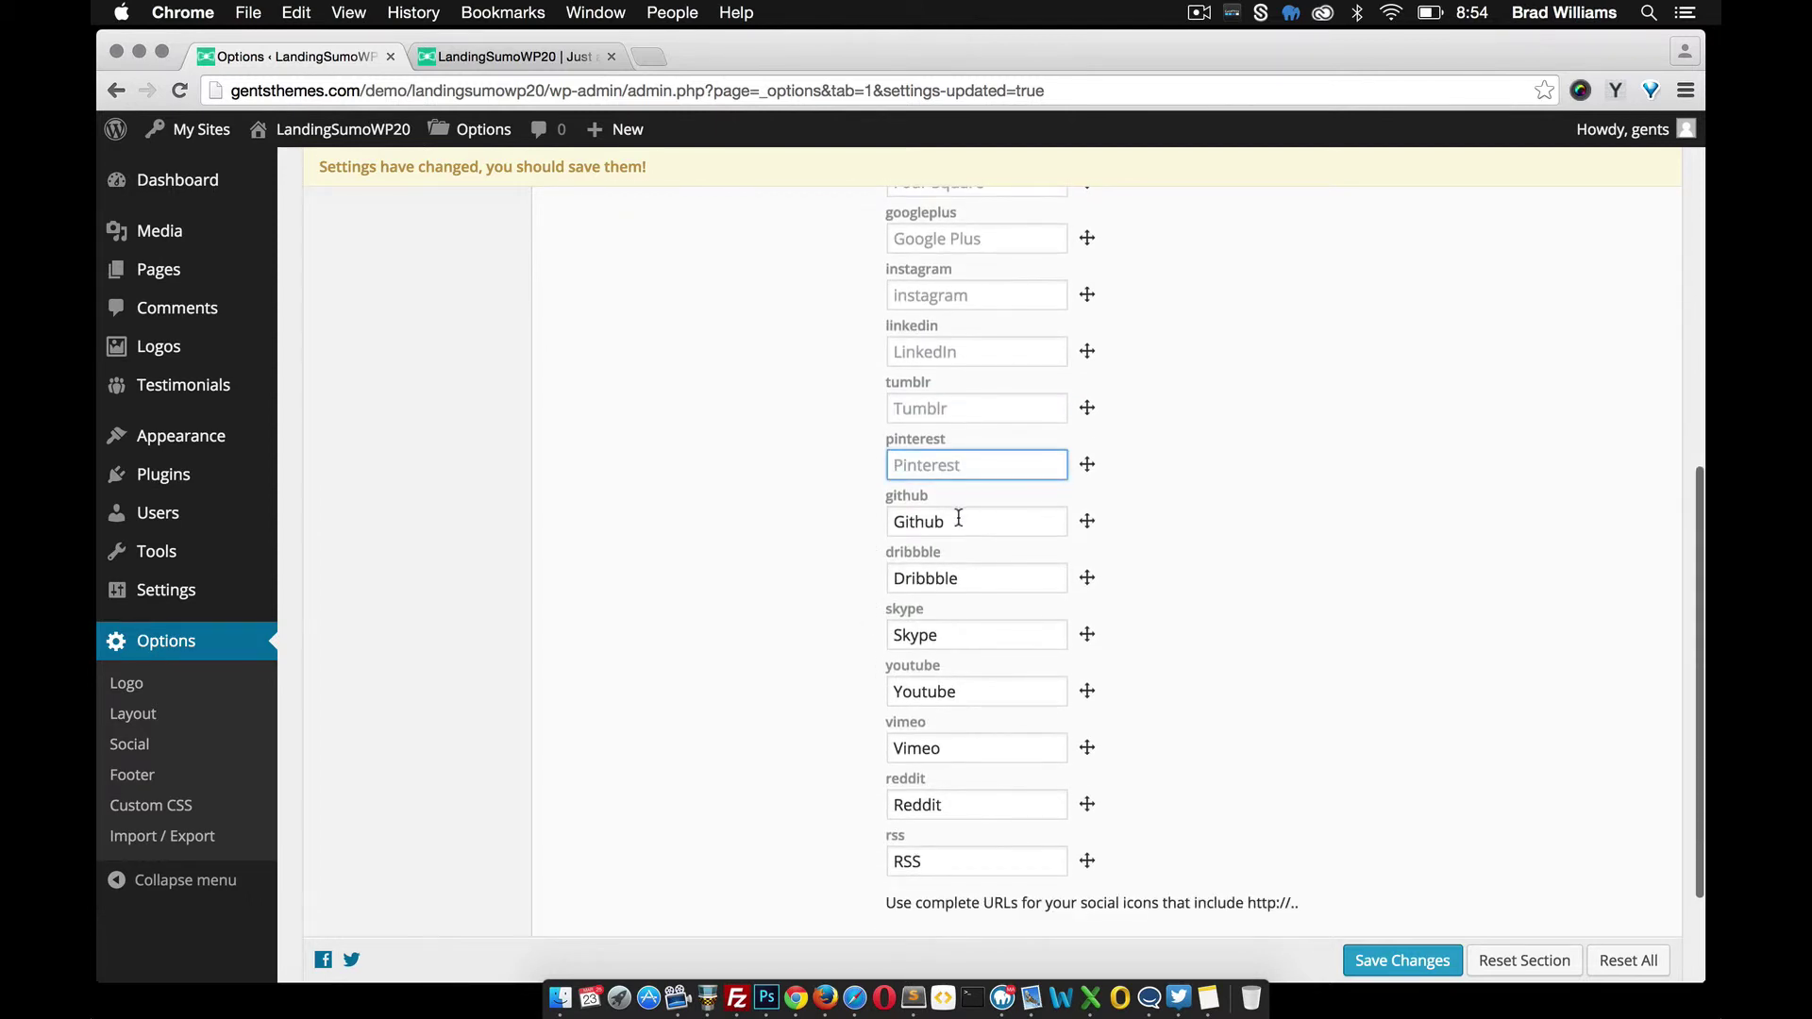
{"action": "left_click_drag", "start_coordinate": [958, 517], "coordinate": [863, 517]}
{"action": "key", "text": "BackSpace"}
{"action": "left_click_drag", "start_coordinate": [971, 581], "coordinate": [870, 578]}
{"action": "key", "text": "BackSpace"}
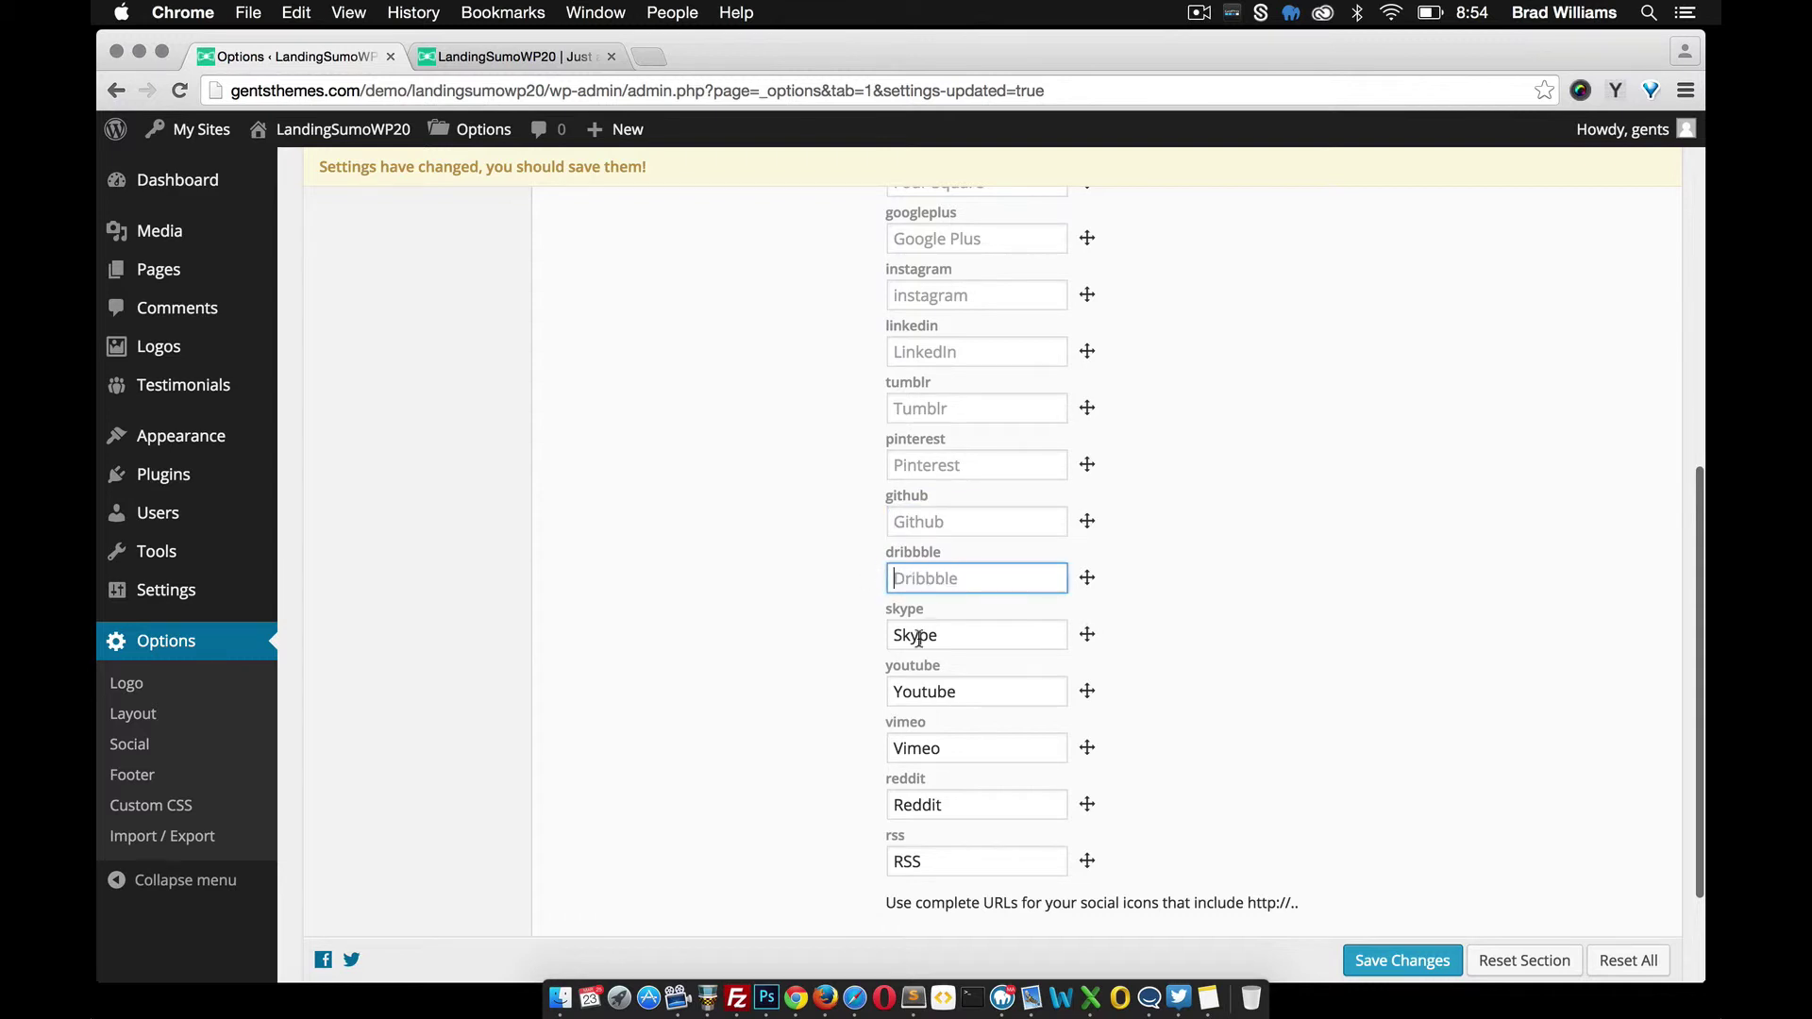
{"action": "left_click_drag", "start_coordinate": [940, 637], "coordinate": [882, 636]}
{"action": "key", "text": "BackSpace"}
{"action": "left_click_drag", "start_coordinate": [964, 691], "coordinate": [889, 692]}
{"action": "key", "text": "BackSpace"}
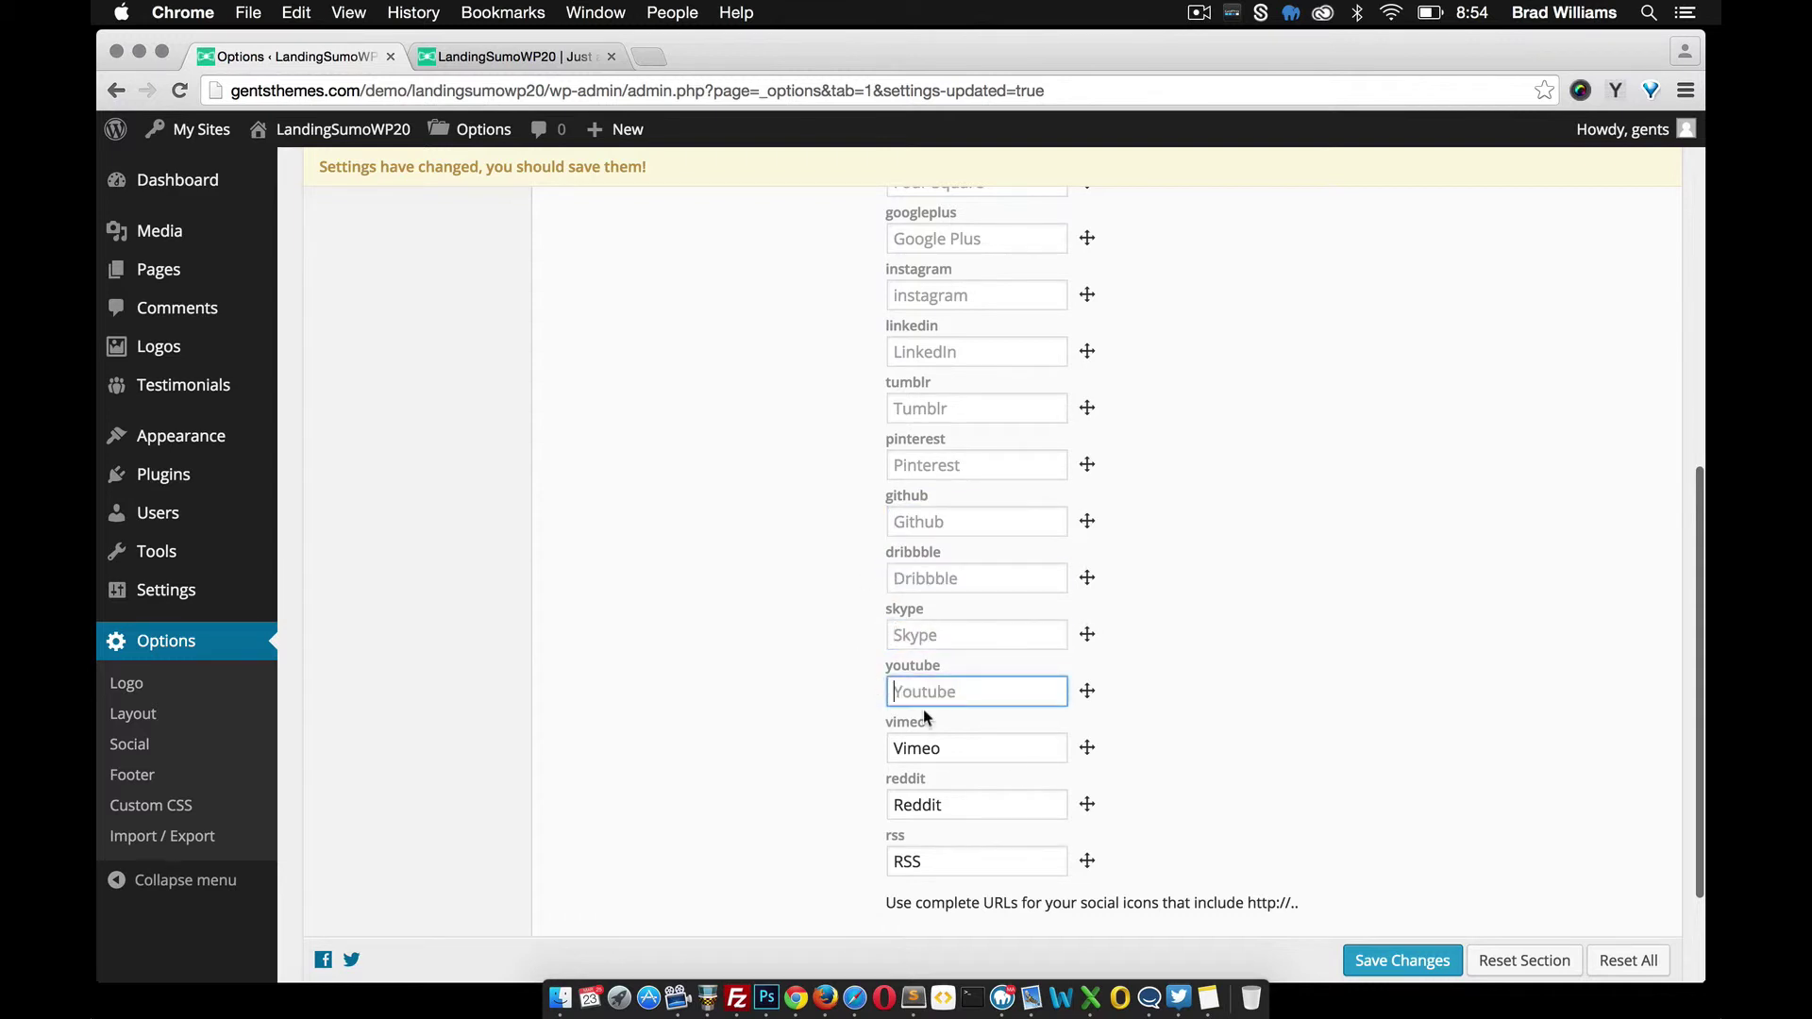
Move Vimeo above Youtube, clear the Reddit field, and save the Social settings
{"action": "left_click_drag", "start_coordinate": [1087, 748], "coordinate": [1090, 684]}
{"action": "left_click_drag", "start_coordinate": [1023, 804], "coordinate": [889, 861]}
{"action": "key", "text": "BackSpace"}
{"action": "key", "text": "BackSpace"}
{"action": "left_click", "coordinate": [1403, 960]}
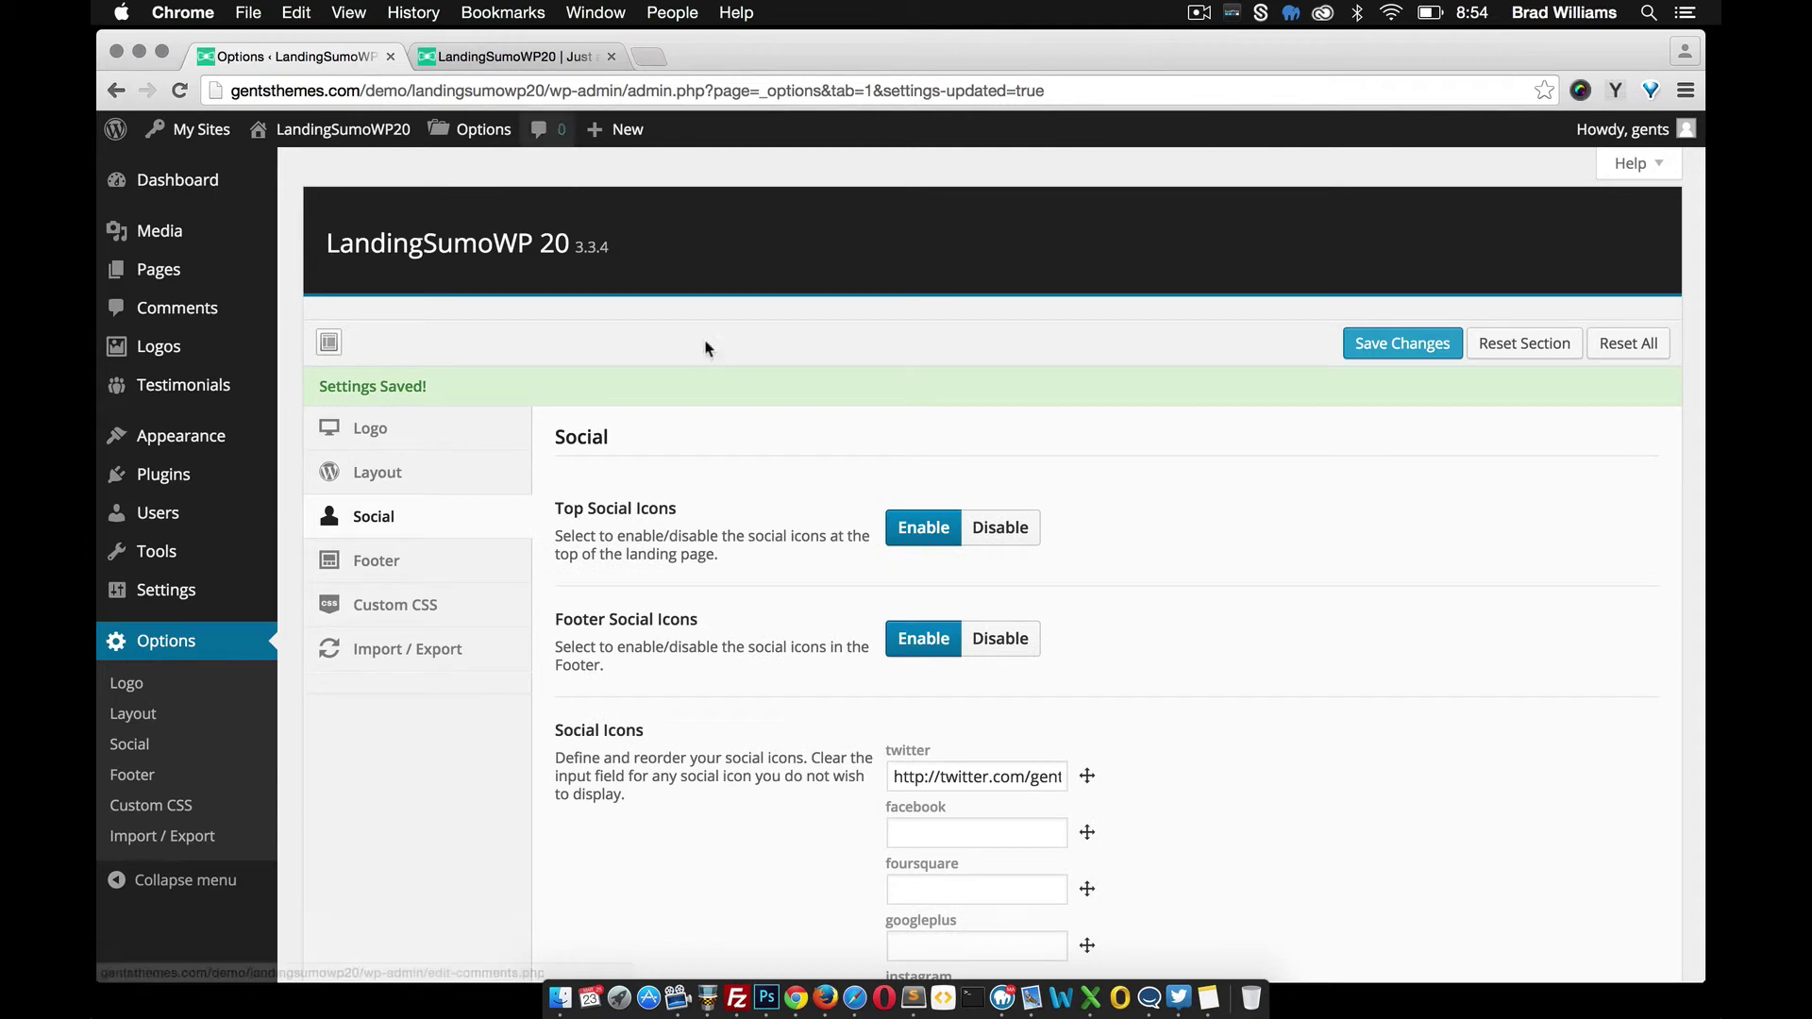
Reload the live site and verify its header and footer show only Twitter and Vimeo icons
{"action": "left_click", "coordinate": [479, 59]}
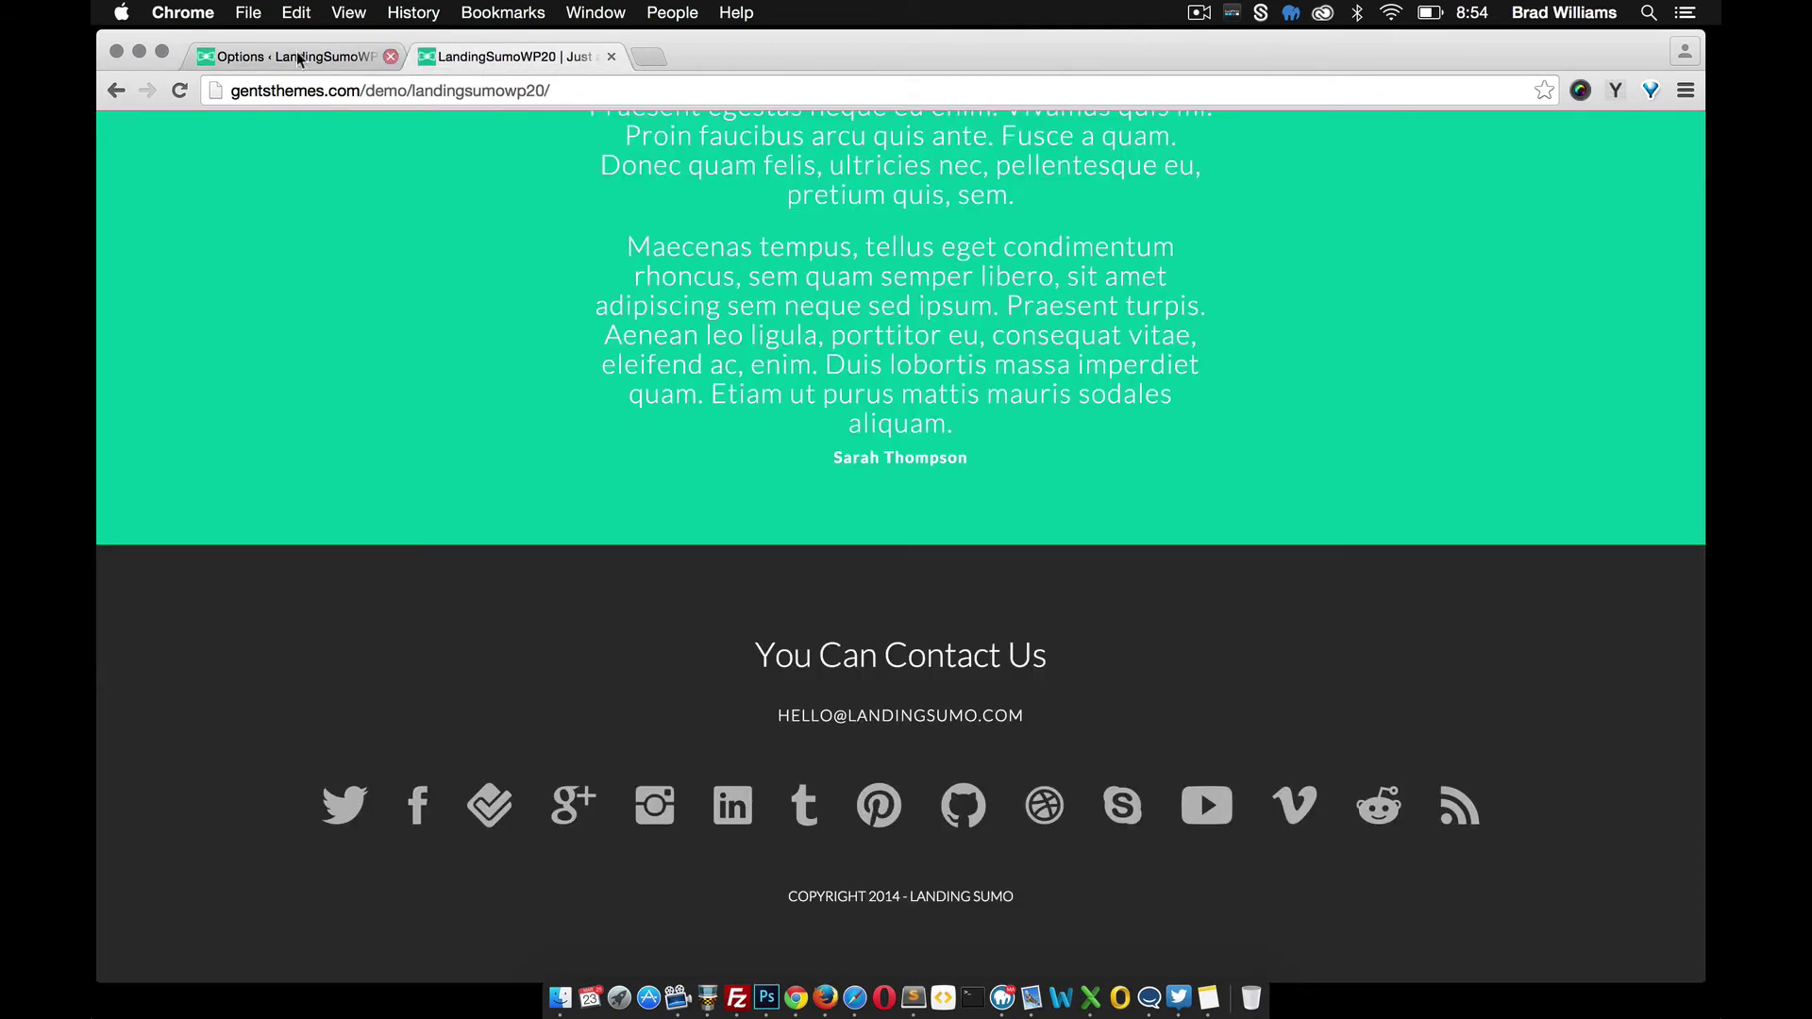
{"action": "left_click", "coordinate": [182, 90]}
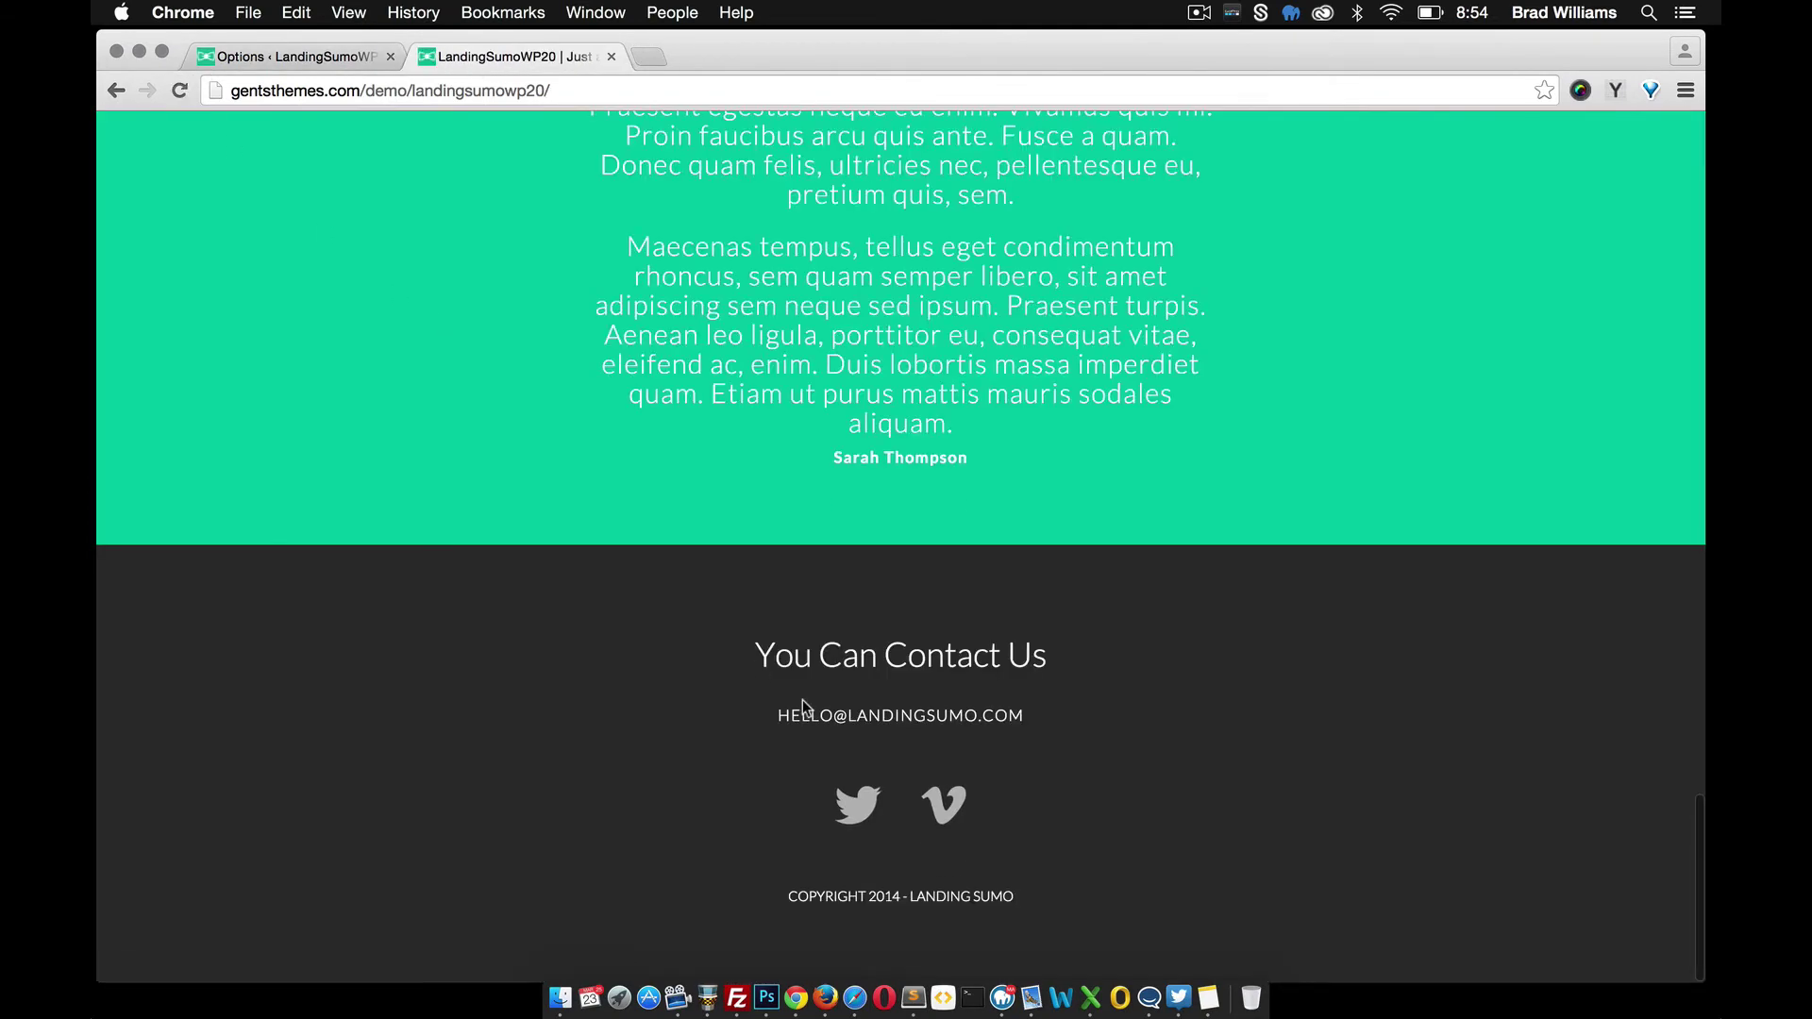
{"action": "left_click", "coordinate": [264, 54]}
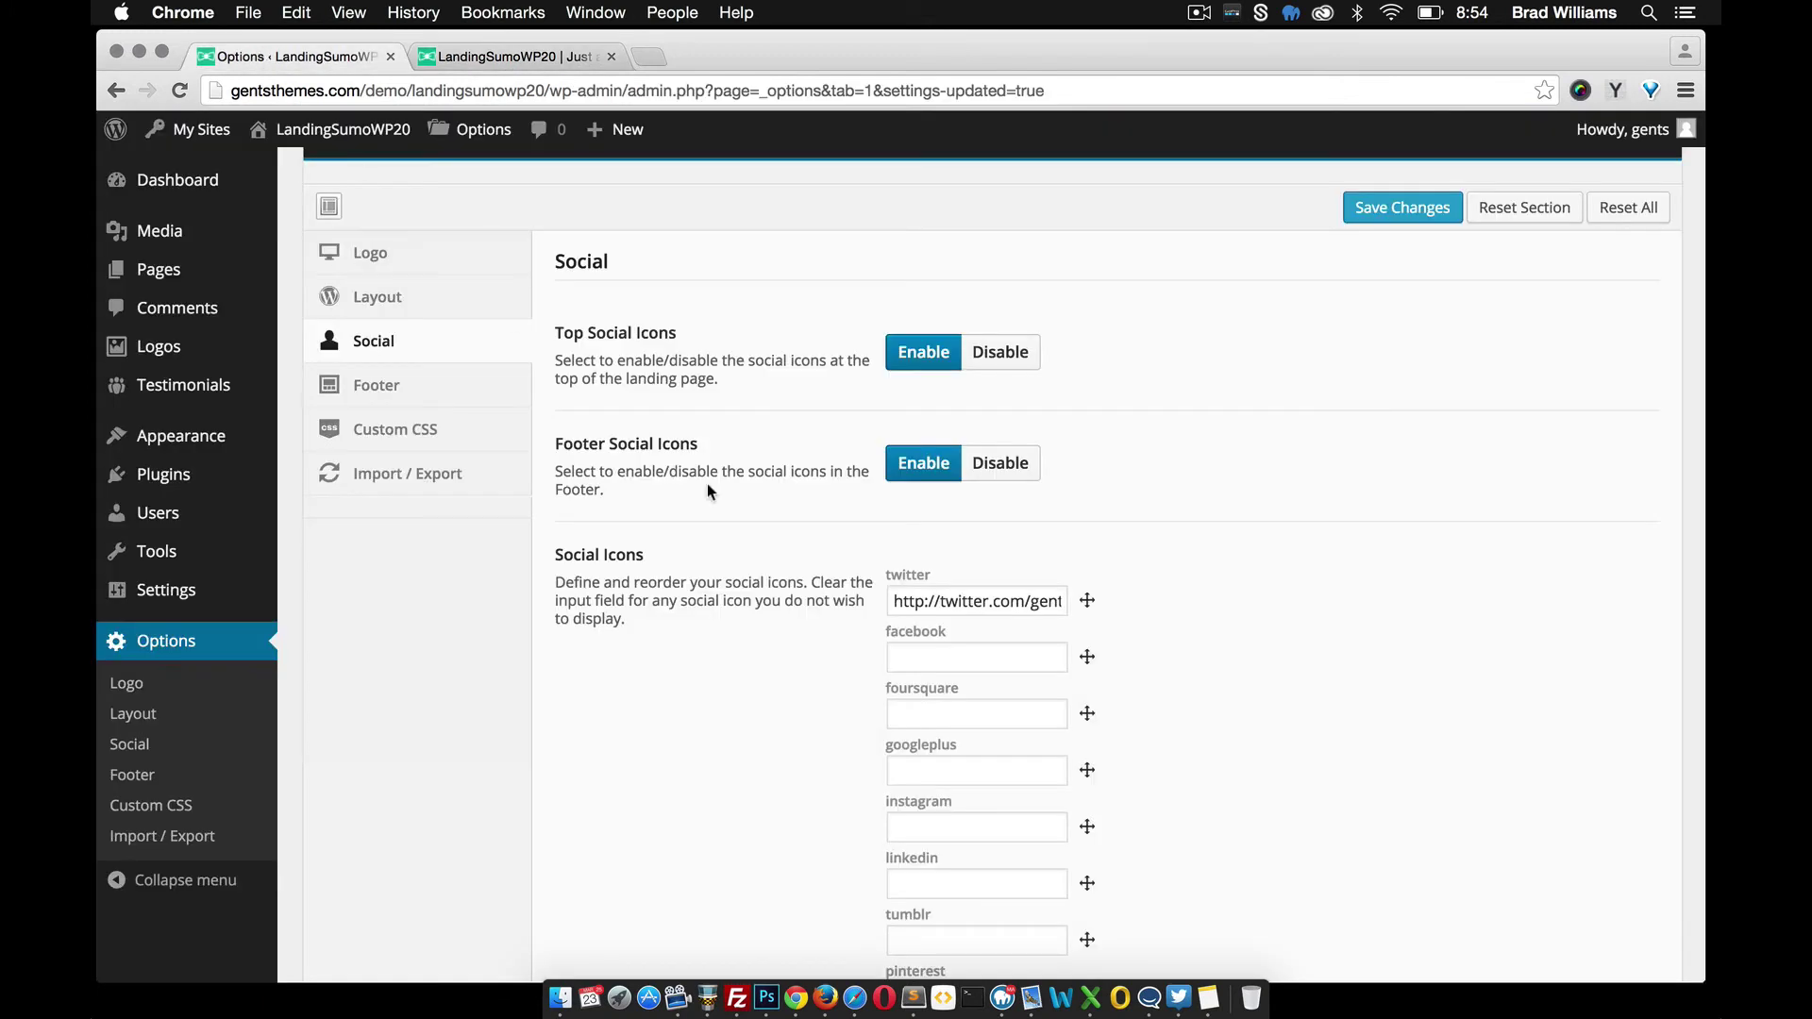
{"action": "scroll", "coordinate": [745, 528], "scroll_direction": "down", "scroll_amount": 5}
{"action": "scroll", "coordinate": [779, 575], "scroll_direction": "down", "scroll_amount": 5}
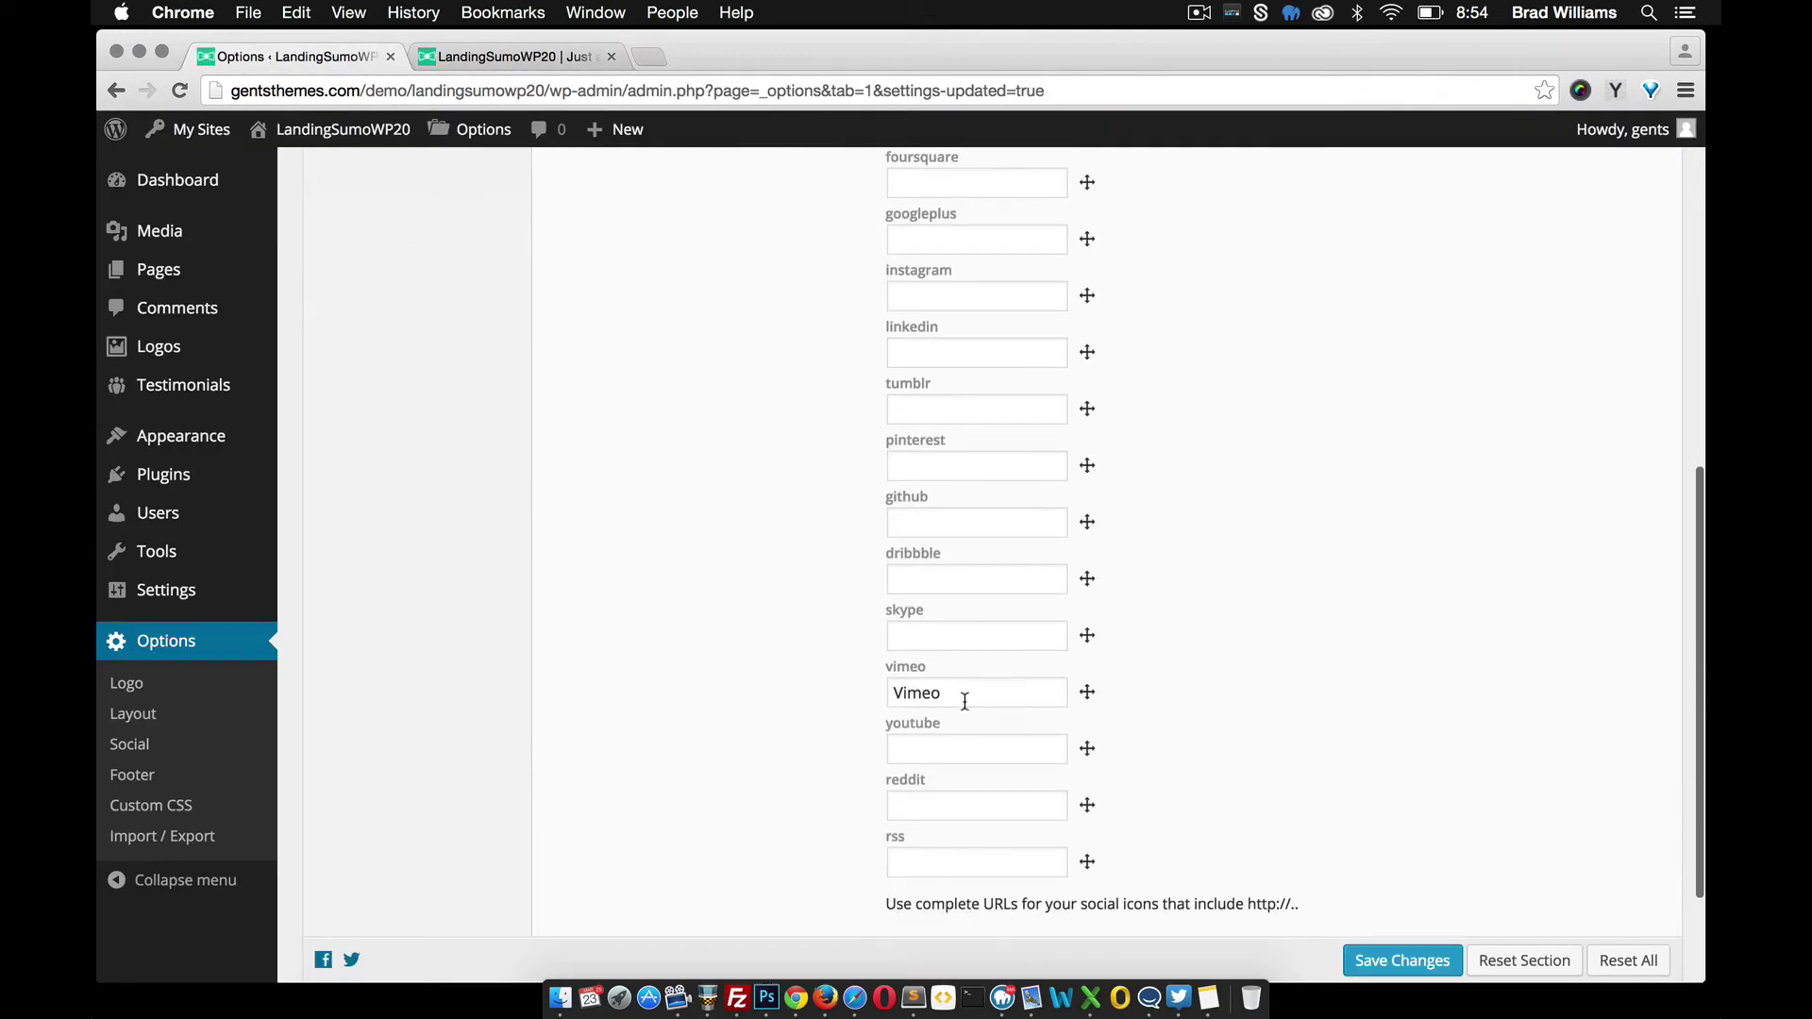
{"action": "left_click", "coordinate": [506, 58]}
{"action": "scroll", "coordinate": [854, 849], "scroll_direction": "up", "scroll_amount": 2}
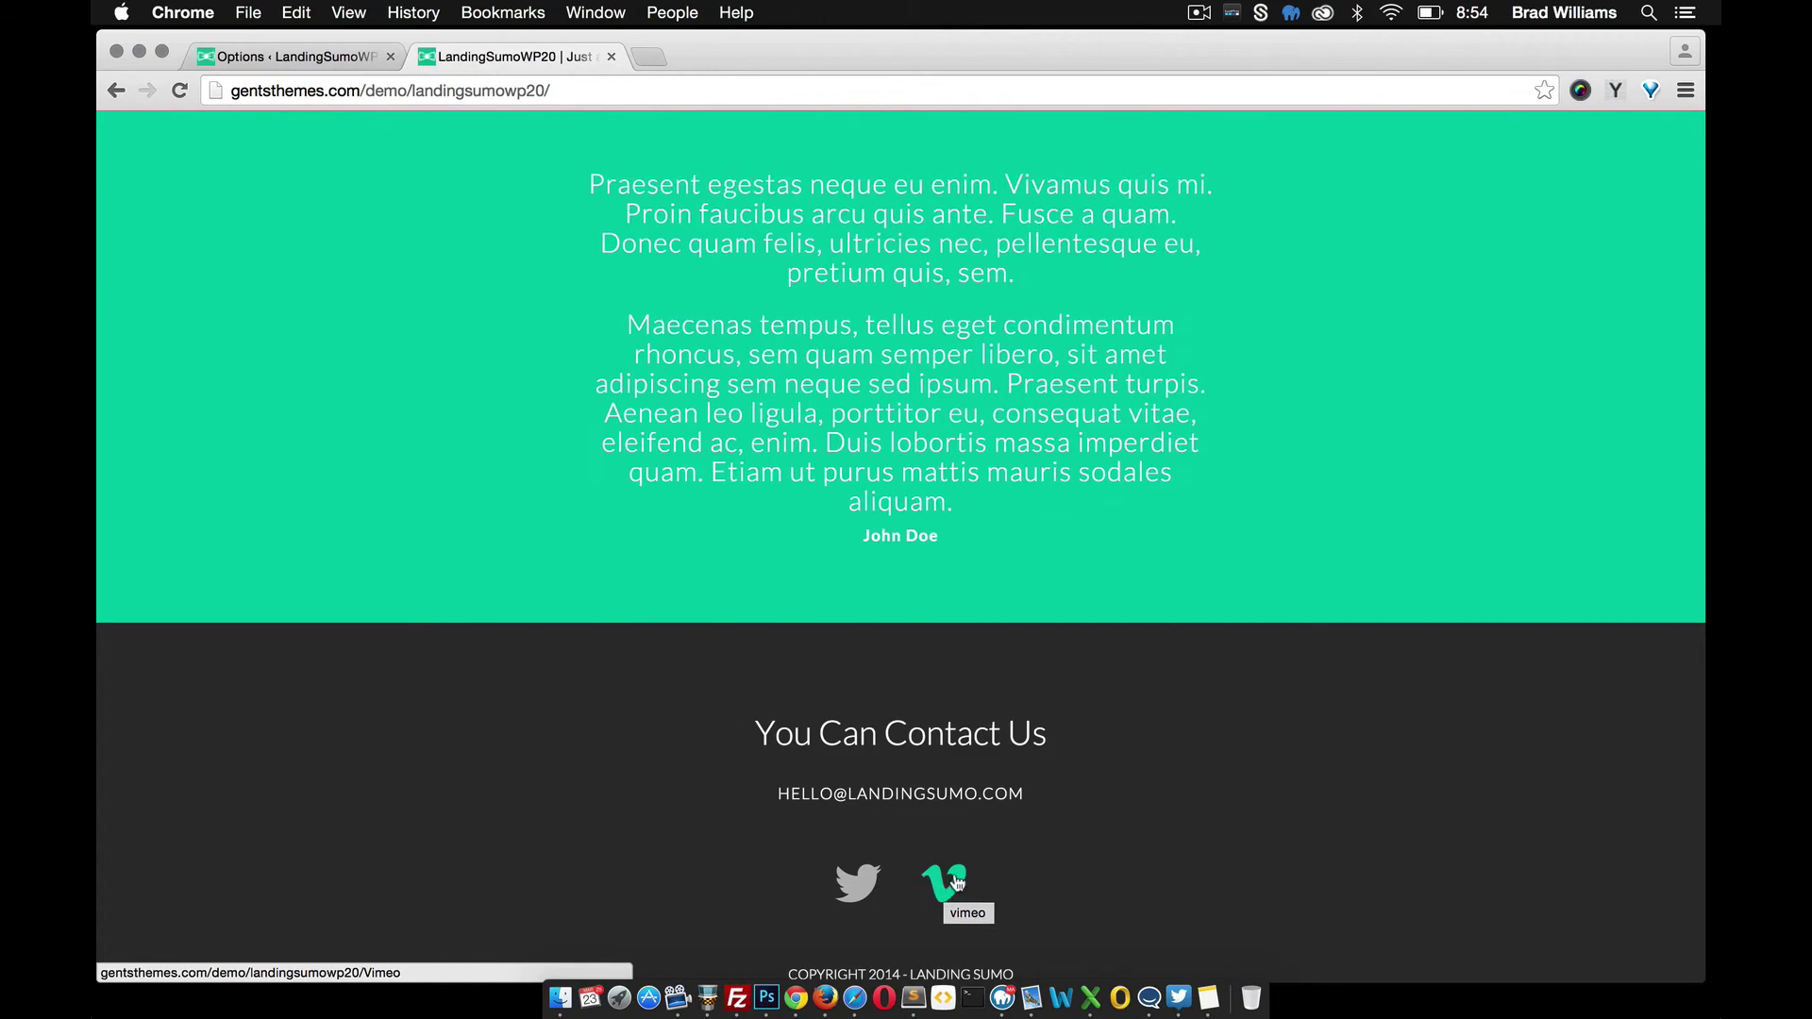
{"action": "scroll", "coordinate": [856, 882], "scroll_direction": "up", "scroll_amount": 20}
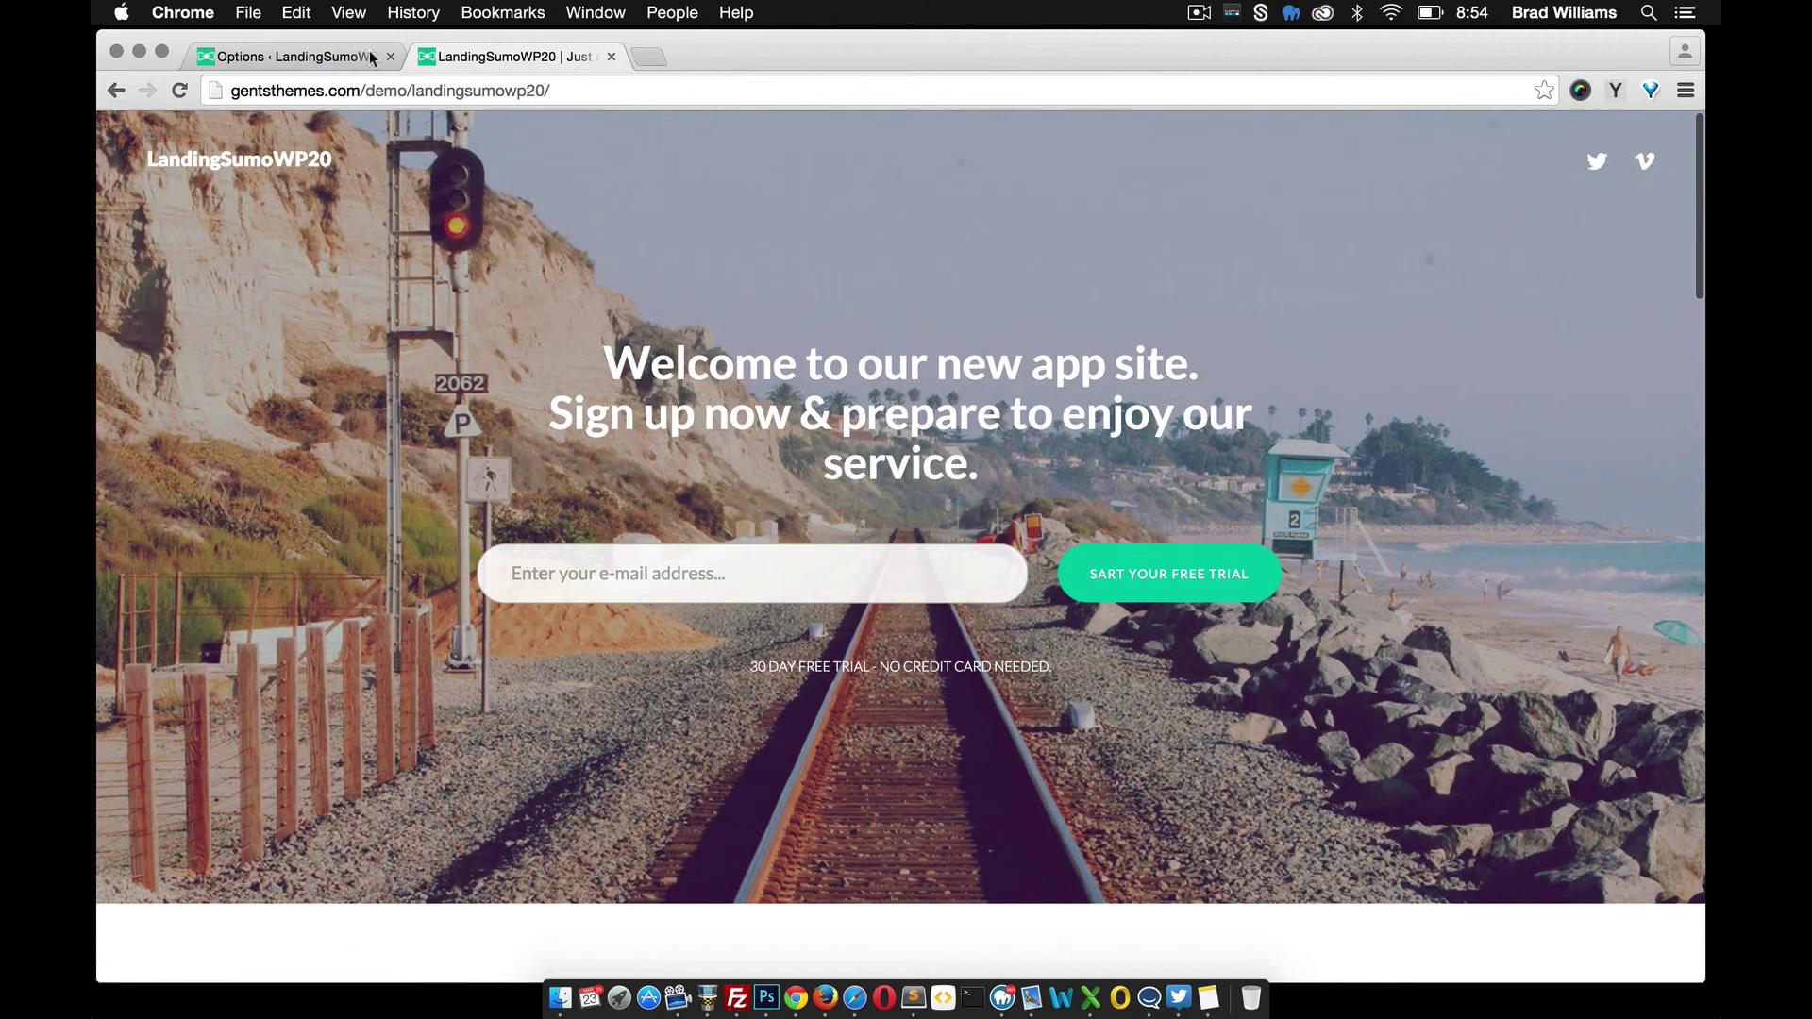
Return to the theme options admin and scroll through the settings sections
{"action": "left_click", "coordinate": [320, 59]}
{"action": "scroll", "coordinate": [773, 519], "scroll_direction": "up", "scroll_amount": 10}
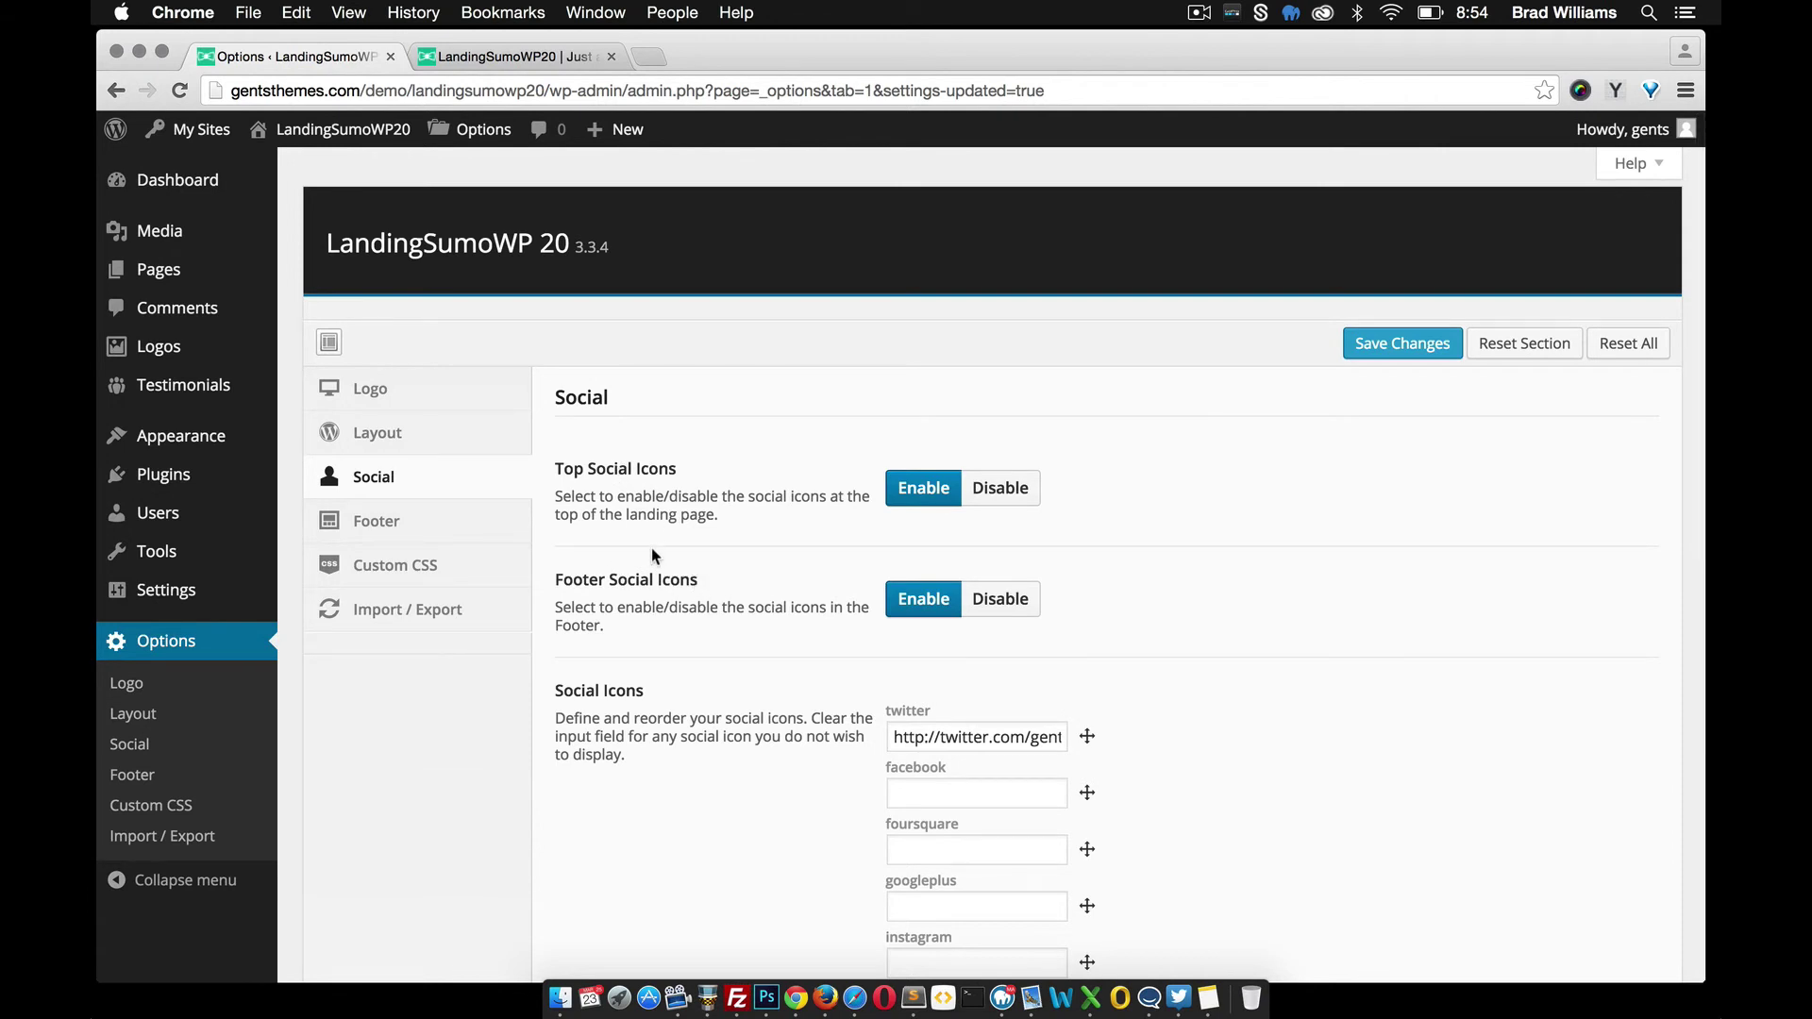
{"action": "scroll", "coordinate": [651, 547], "scroll_direction": "down", "scroll_amount": 1}
Open the Layout section and review the Layout Manager's six enabled homepage sections
{"action": "left_click", "coordinate": [415, 405]}
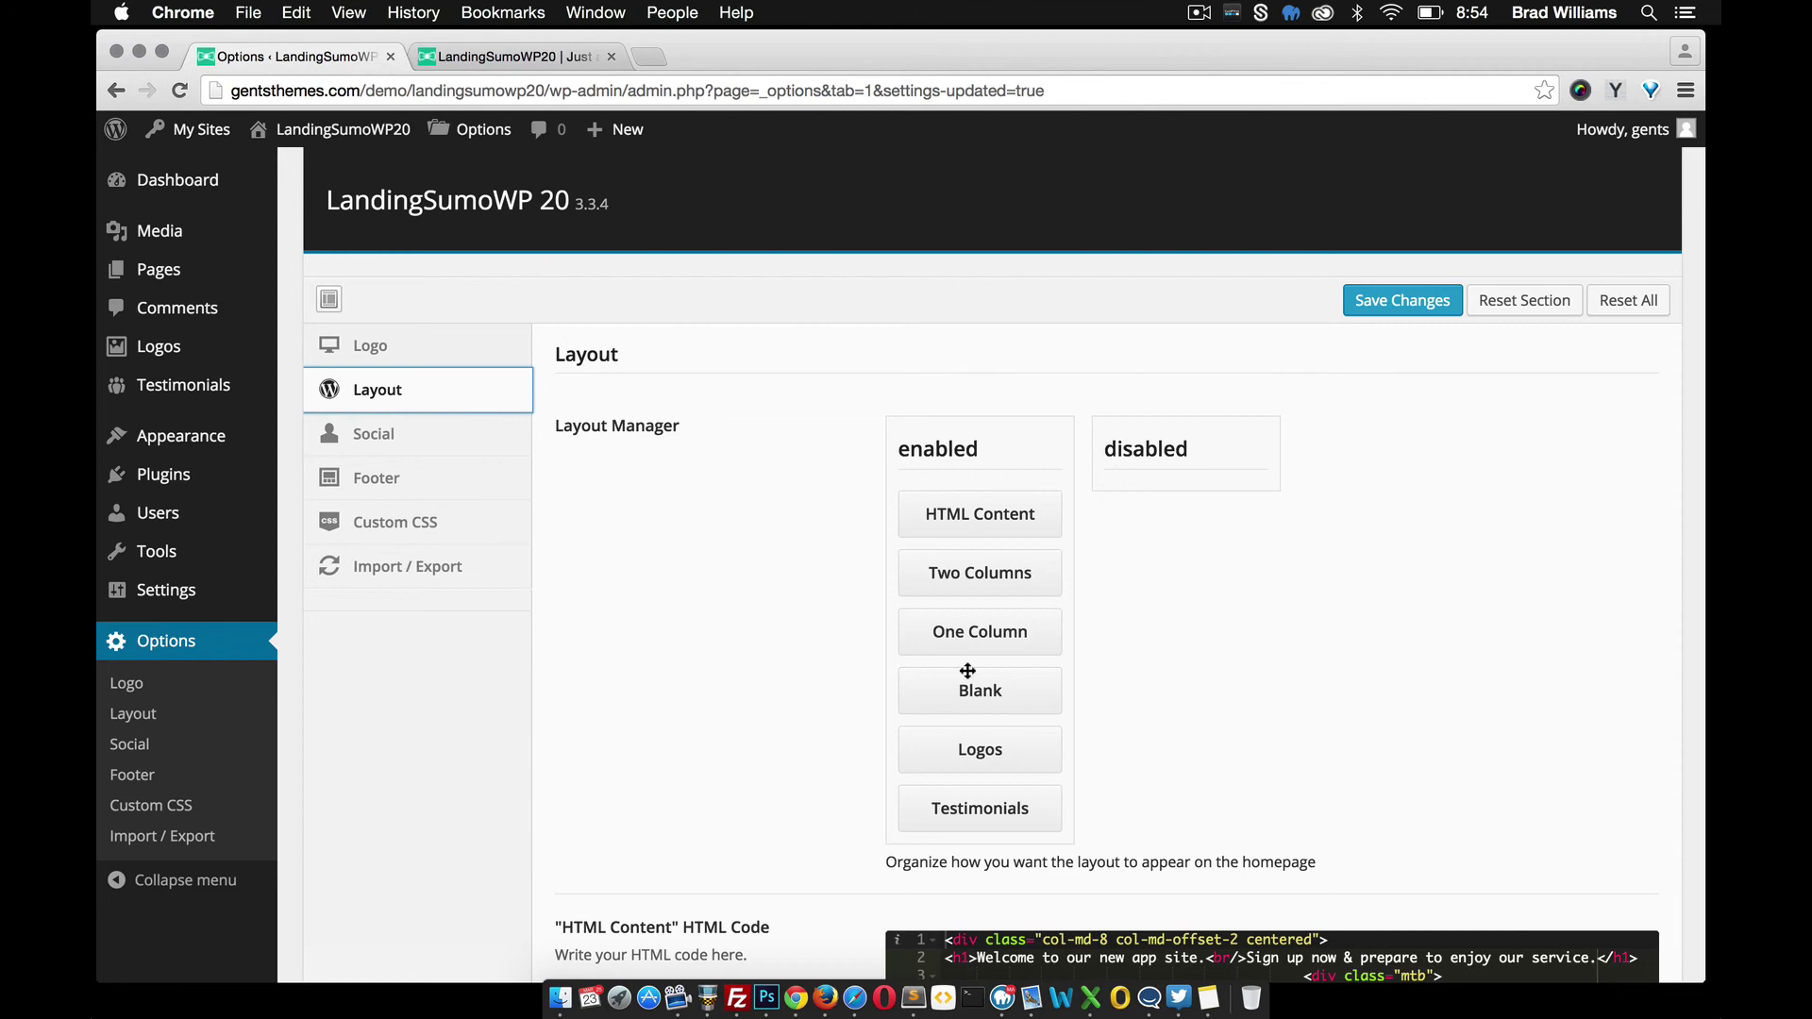
{"action": "scroll", "coordinate": [806, 515], "scroll_direction": "down", "scroll_amount": 3}
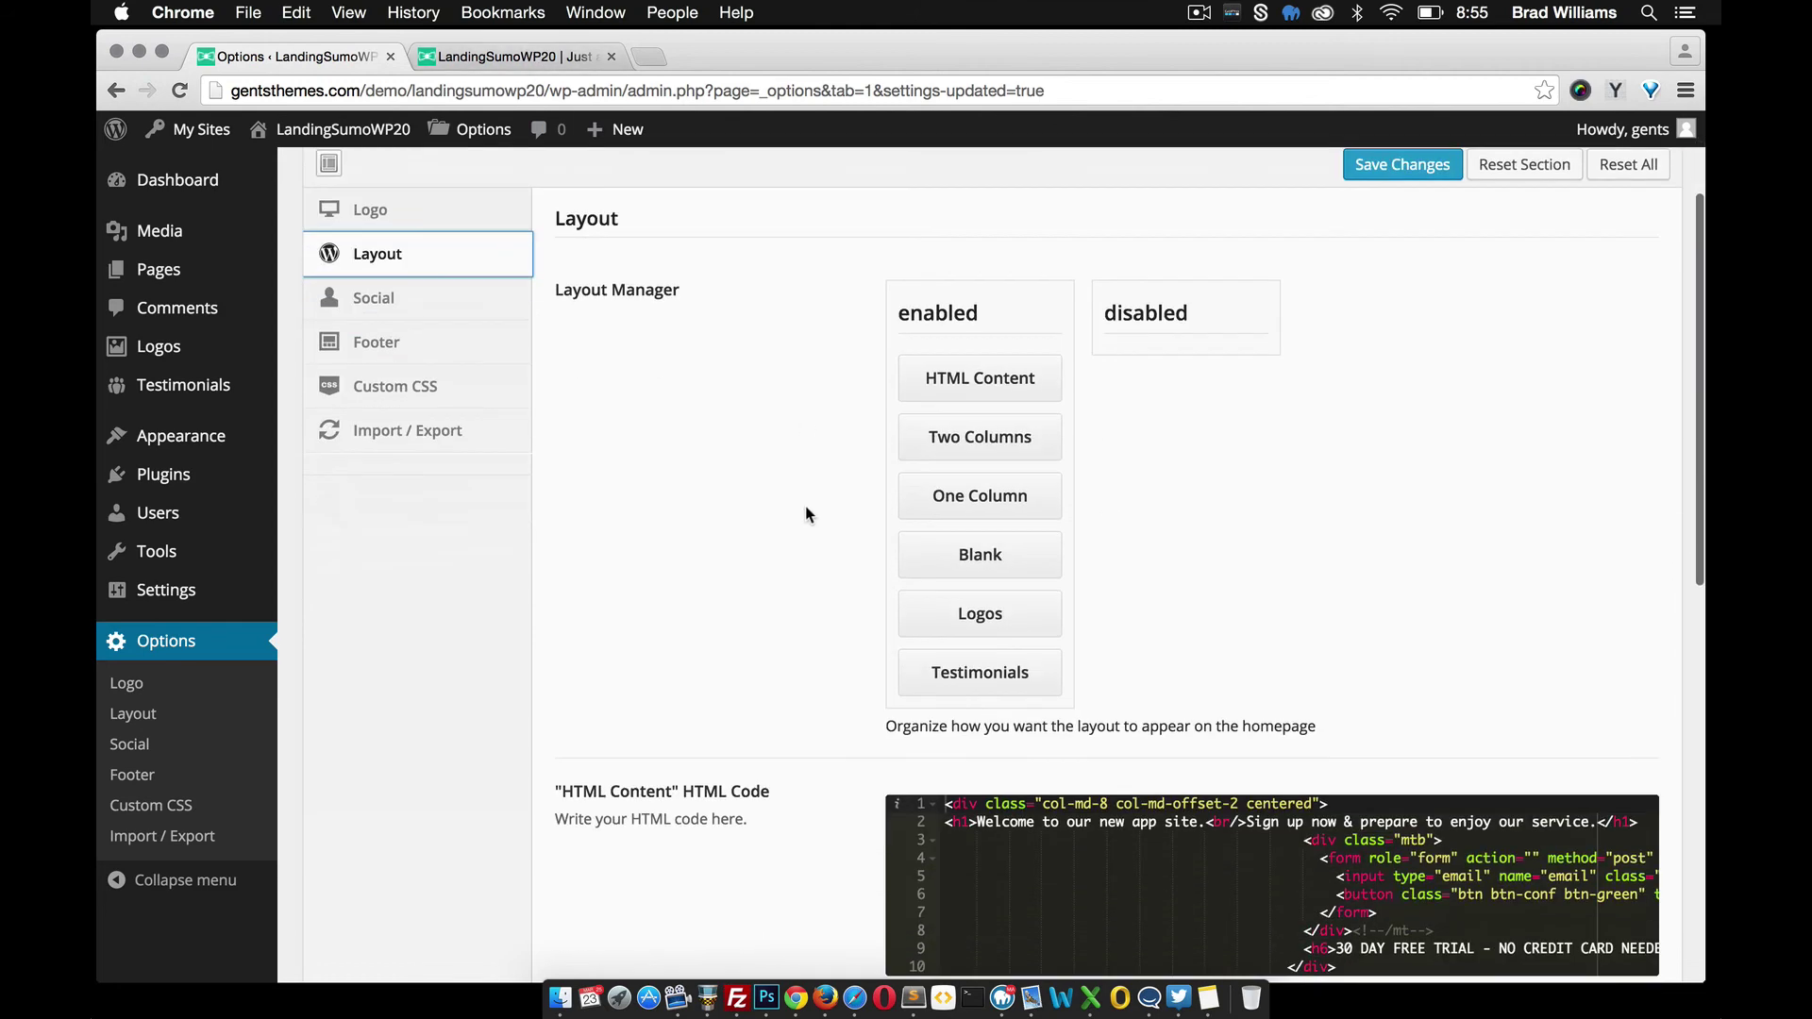
{"action": "left_click", "coordinate": [552, 58]}
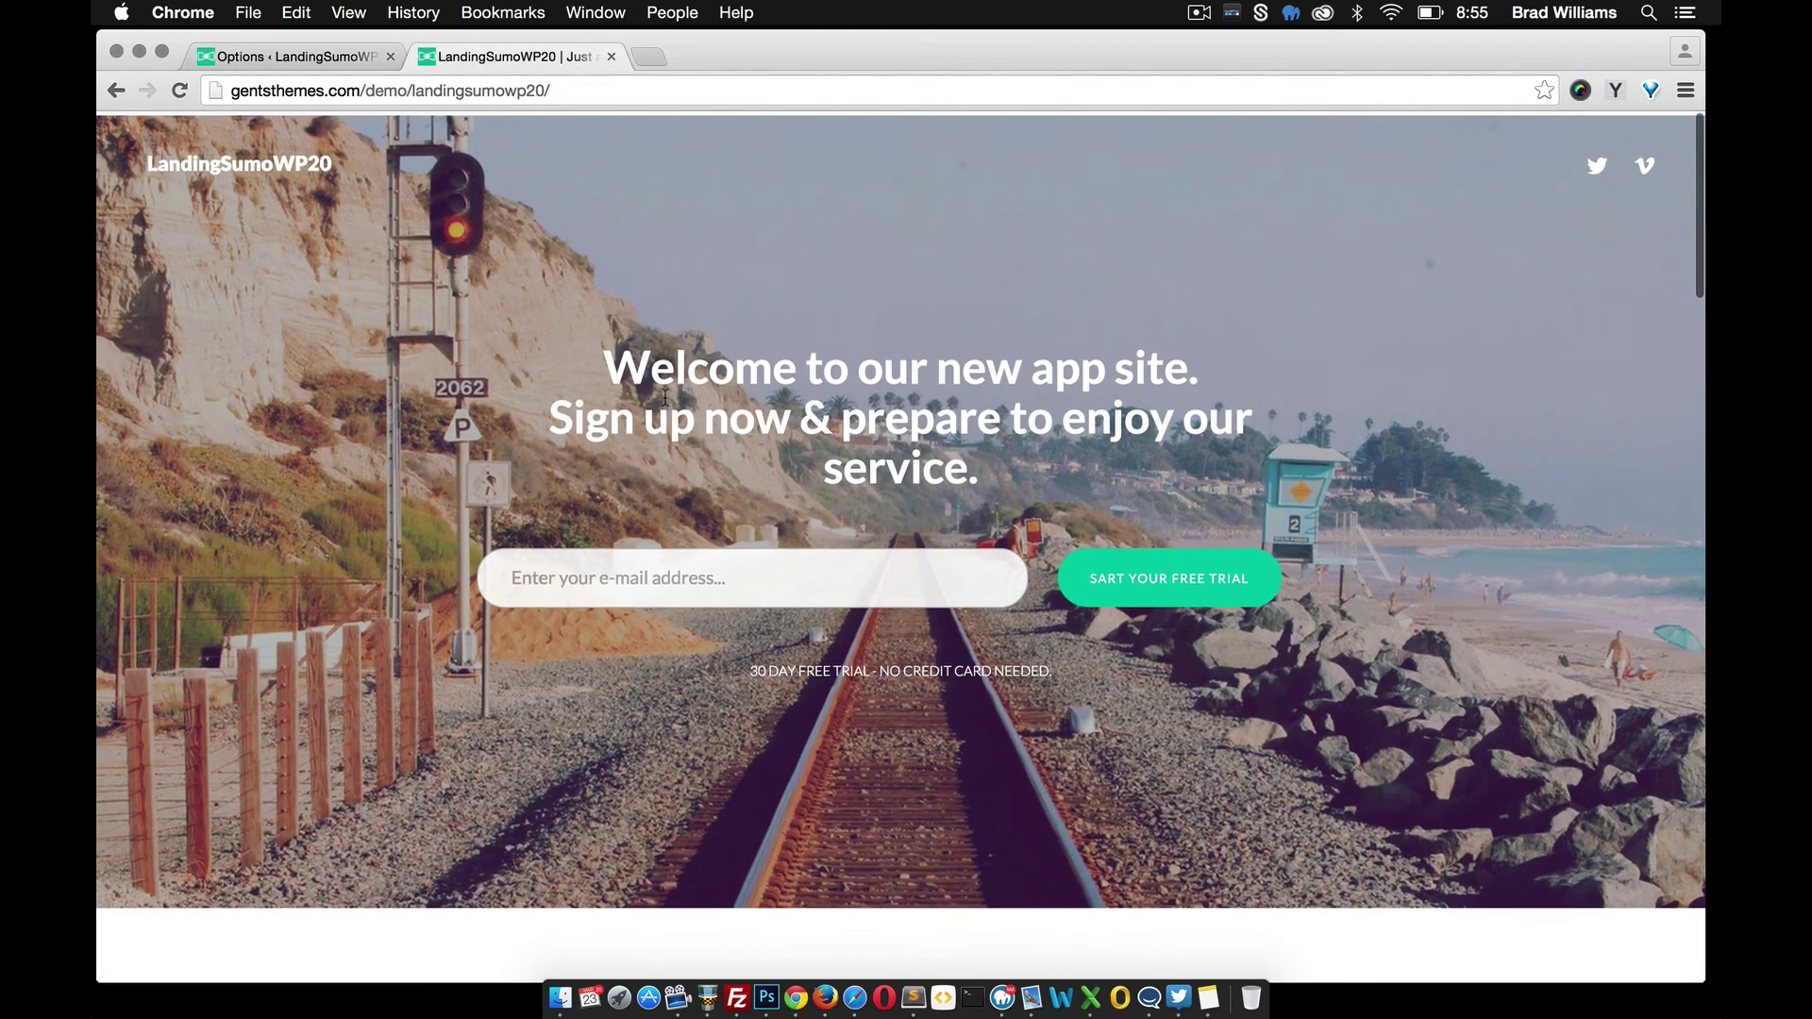
{"action": "scroll", "coordinate": [664, 395], "scroll_direction": "down", "scroll_amount": 10}
{"action": "scroll", "coordinate": [667, 404], "scroll_direction": "down", "scroll_amount": 15}
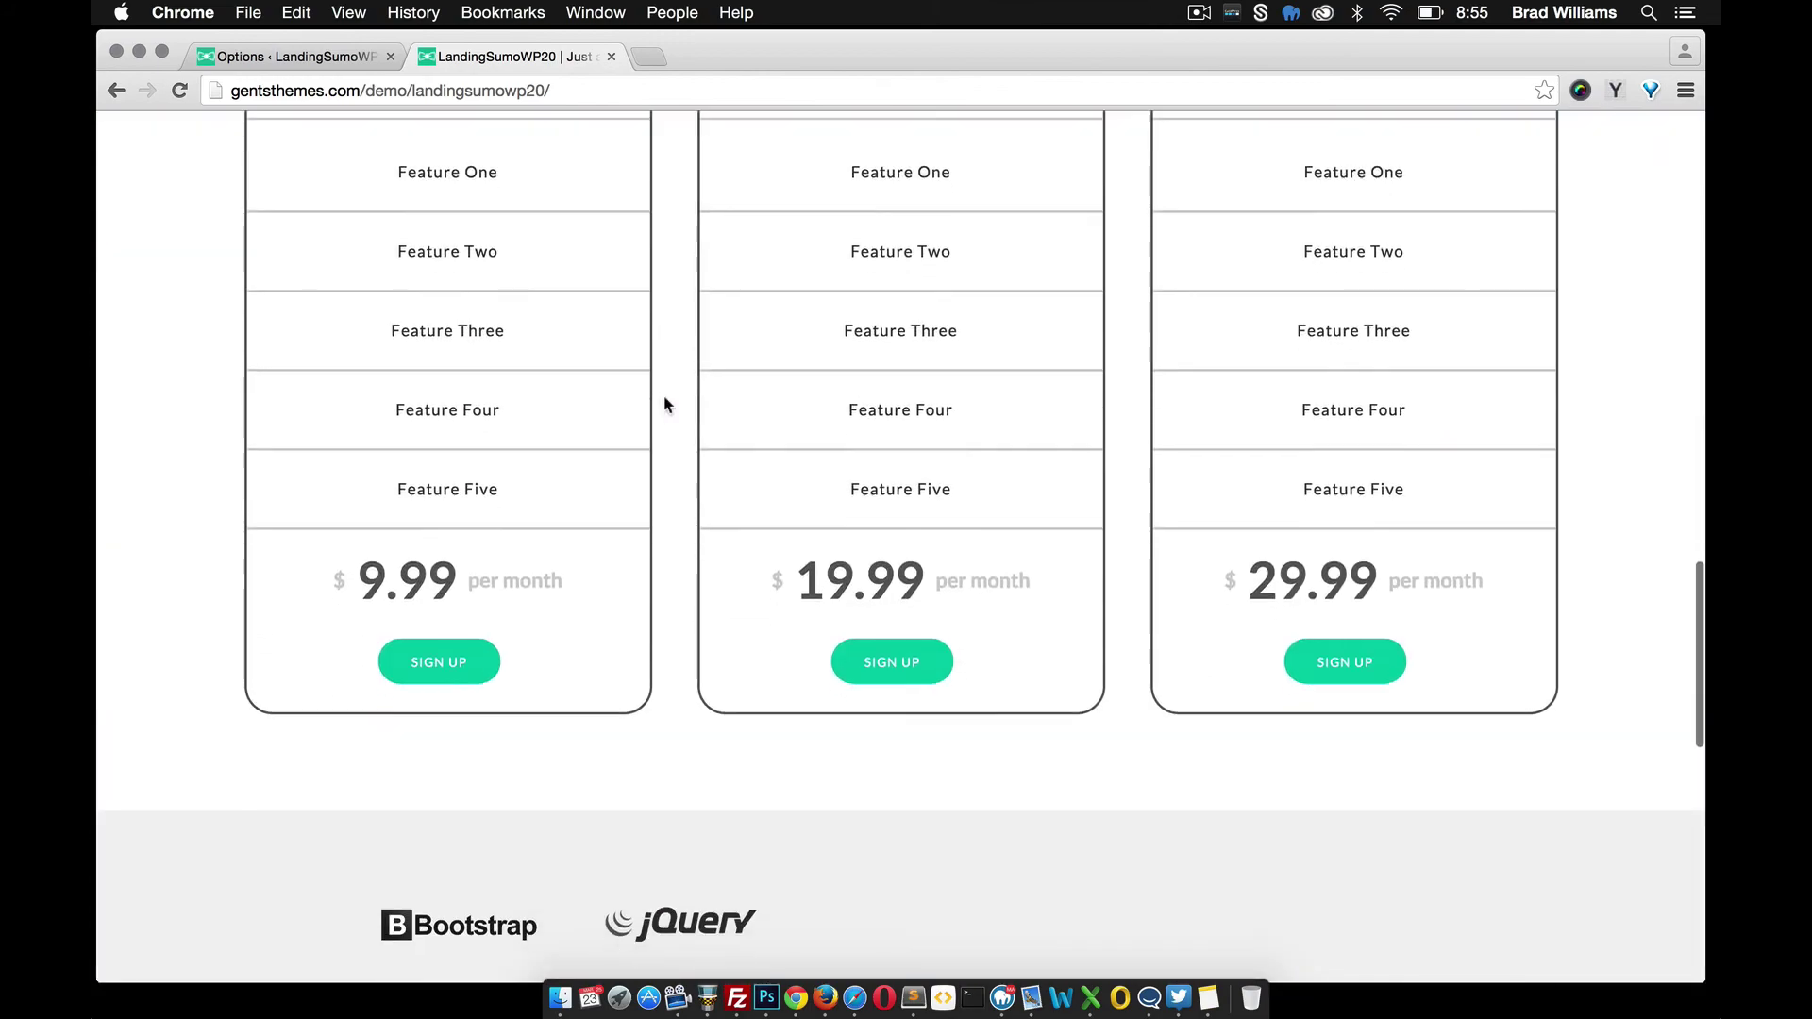
{"action": "scroll", "coordinate": [664, 394], "scroll_direction": "down", "scroll_amount": 5}
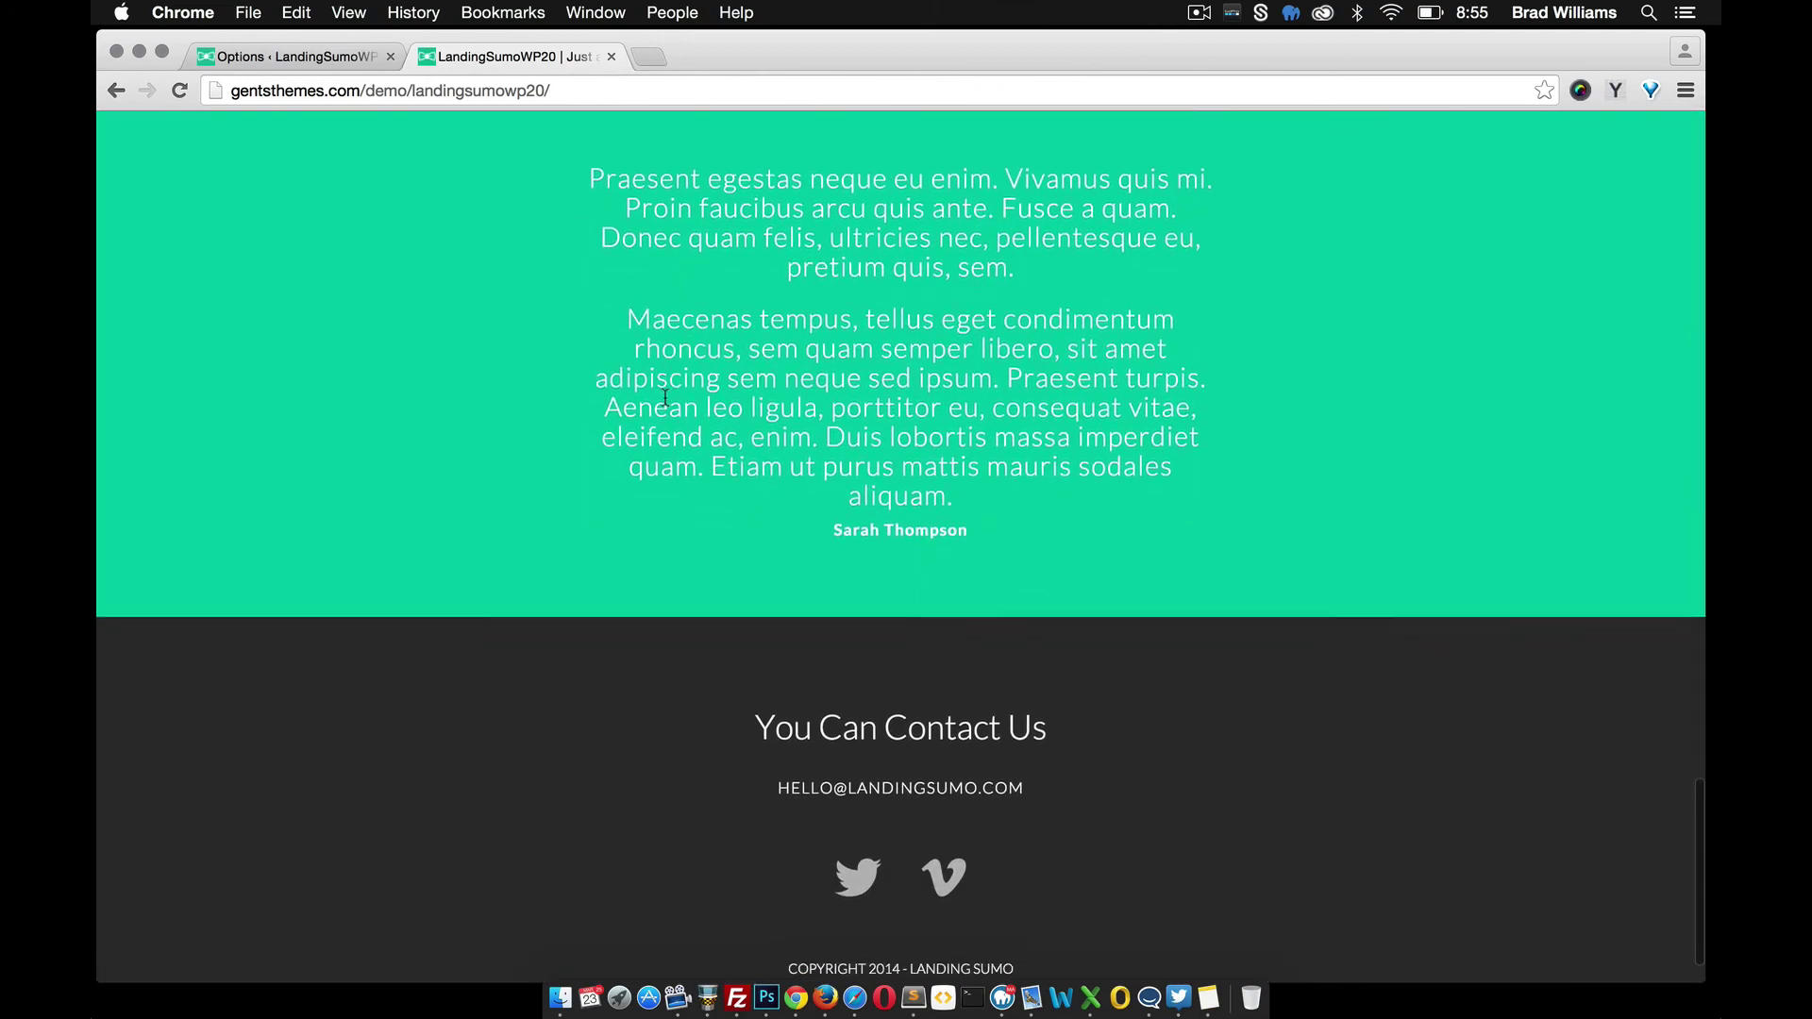
{"action": "scroll", "coordinate": [664, 394], "scroll_direction": "up", "scroll_amount": 5}
{"action": "scroll", "coordinate": [664, 404], "scroll_direction": "up", "scroll_amount": 20}
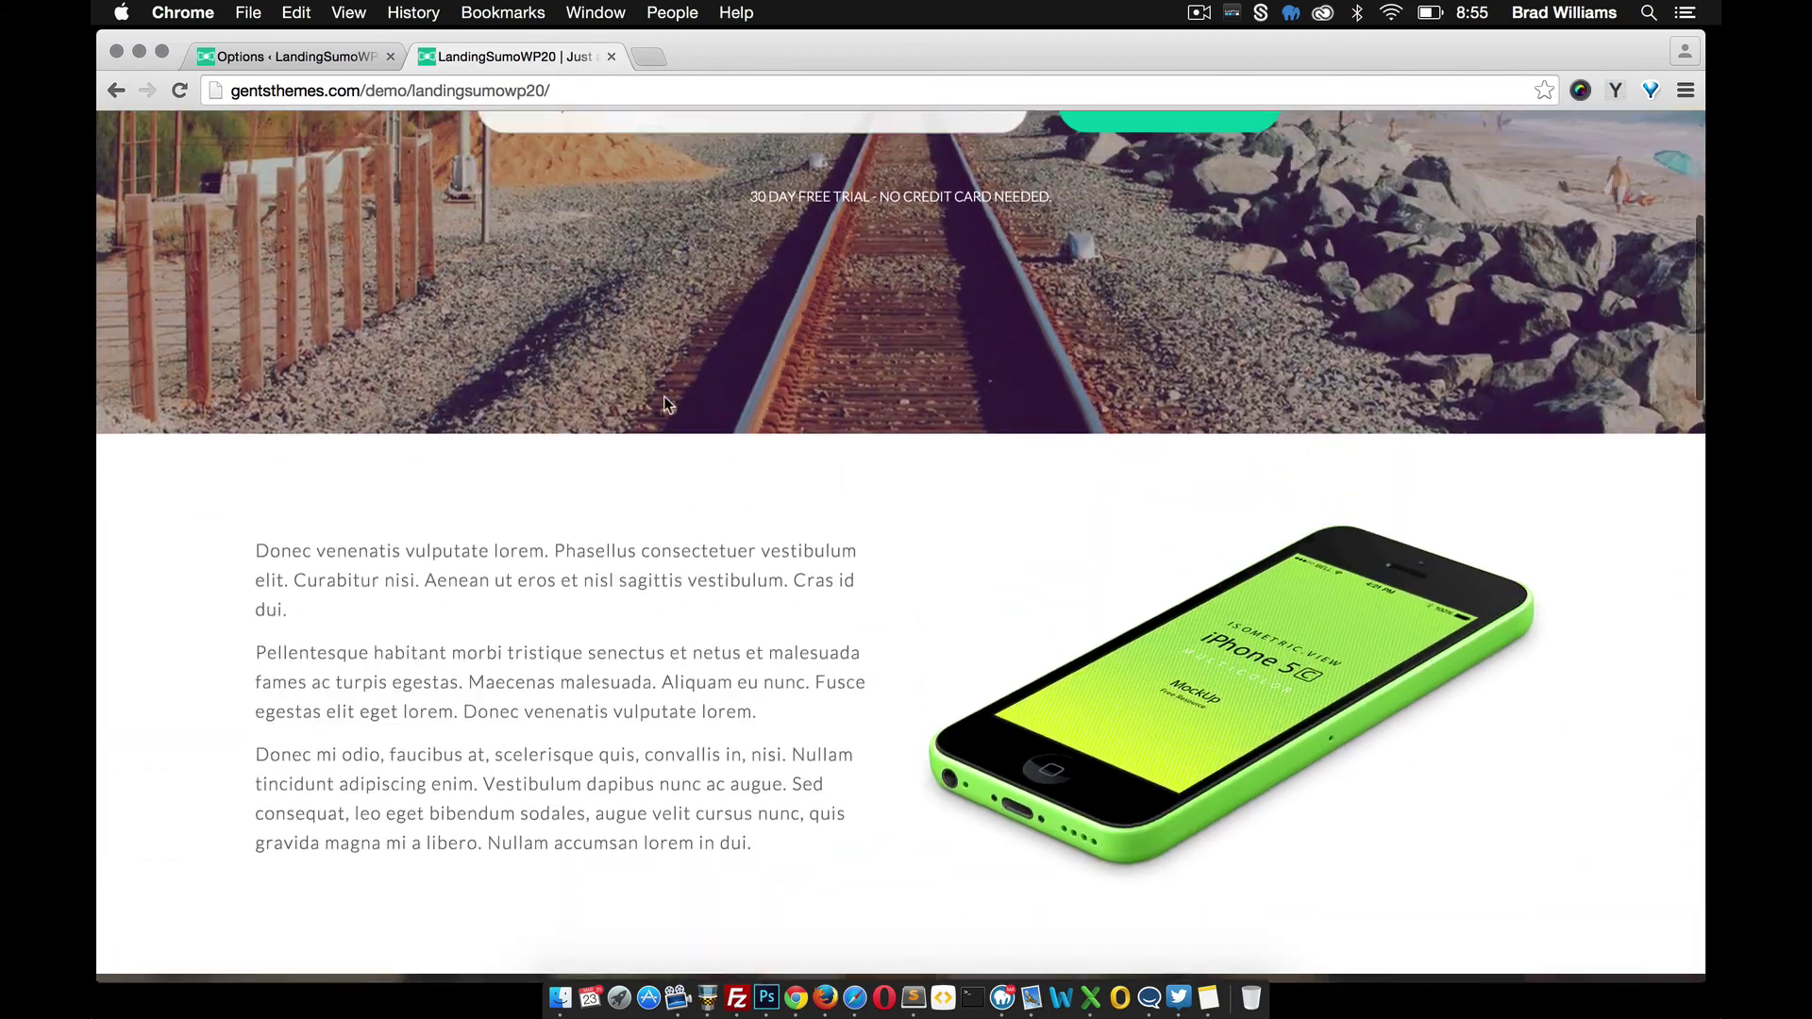